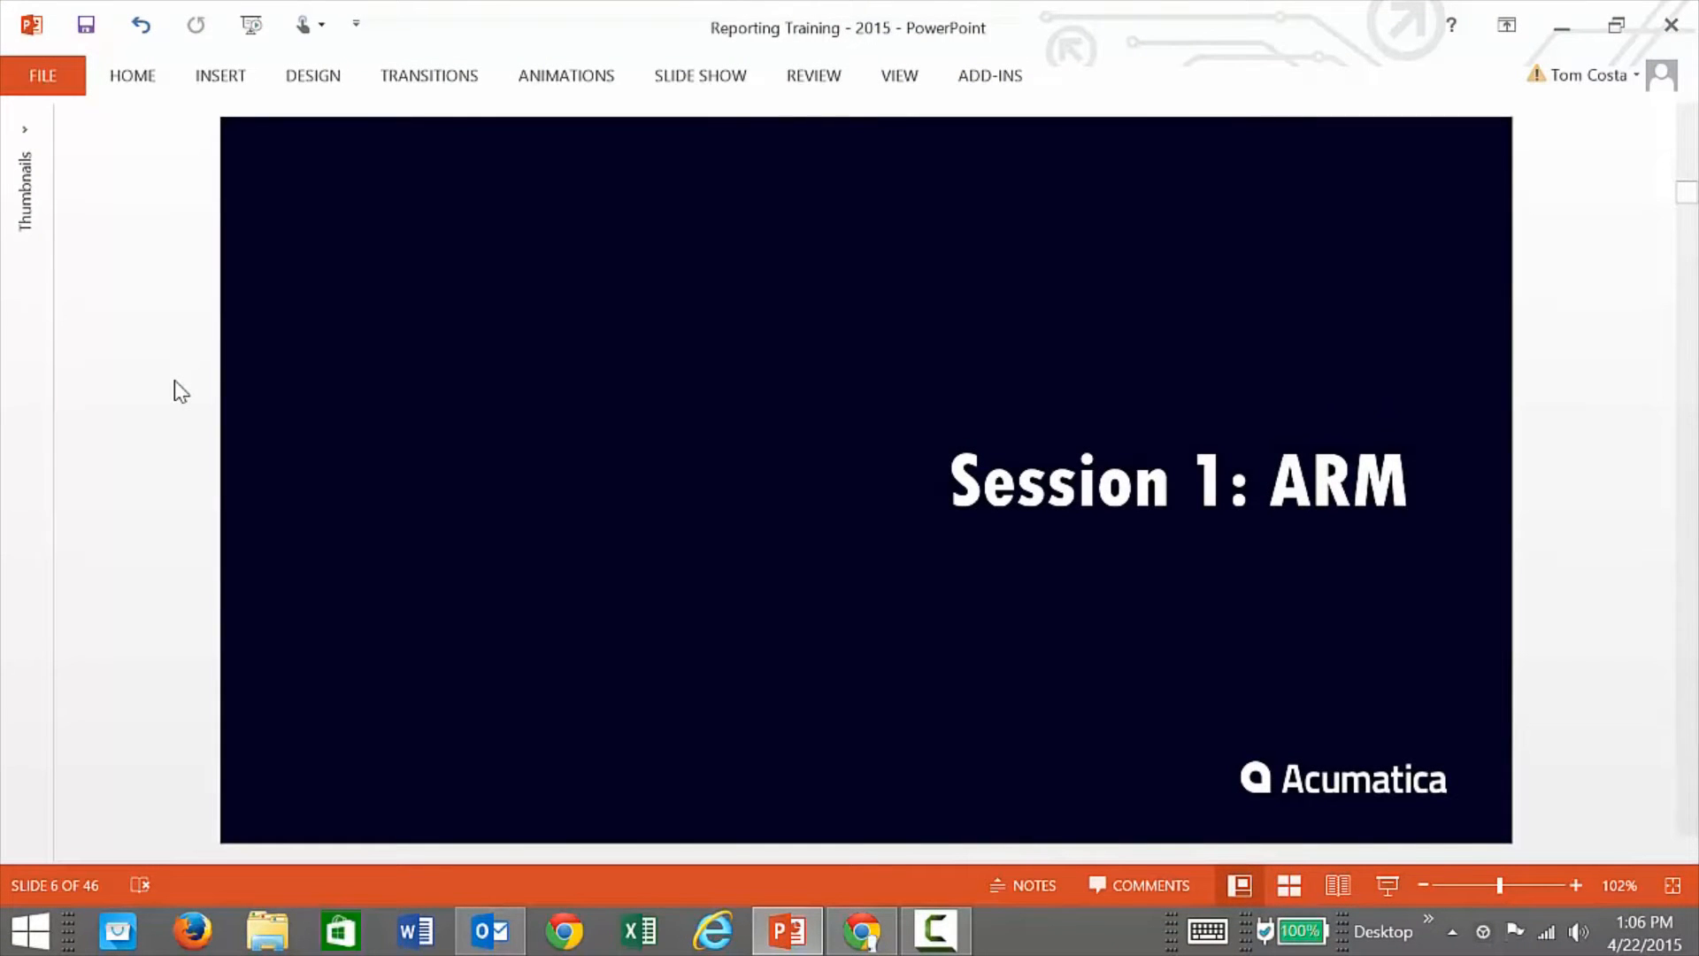
Step: Sign in to Acumatica in Chrome with the admin user's credentials
{"action": "left_click", "coordinate": [861, 931]}
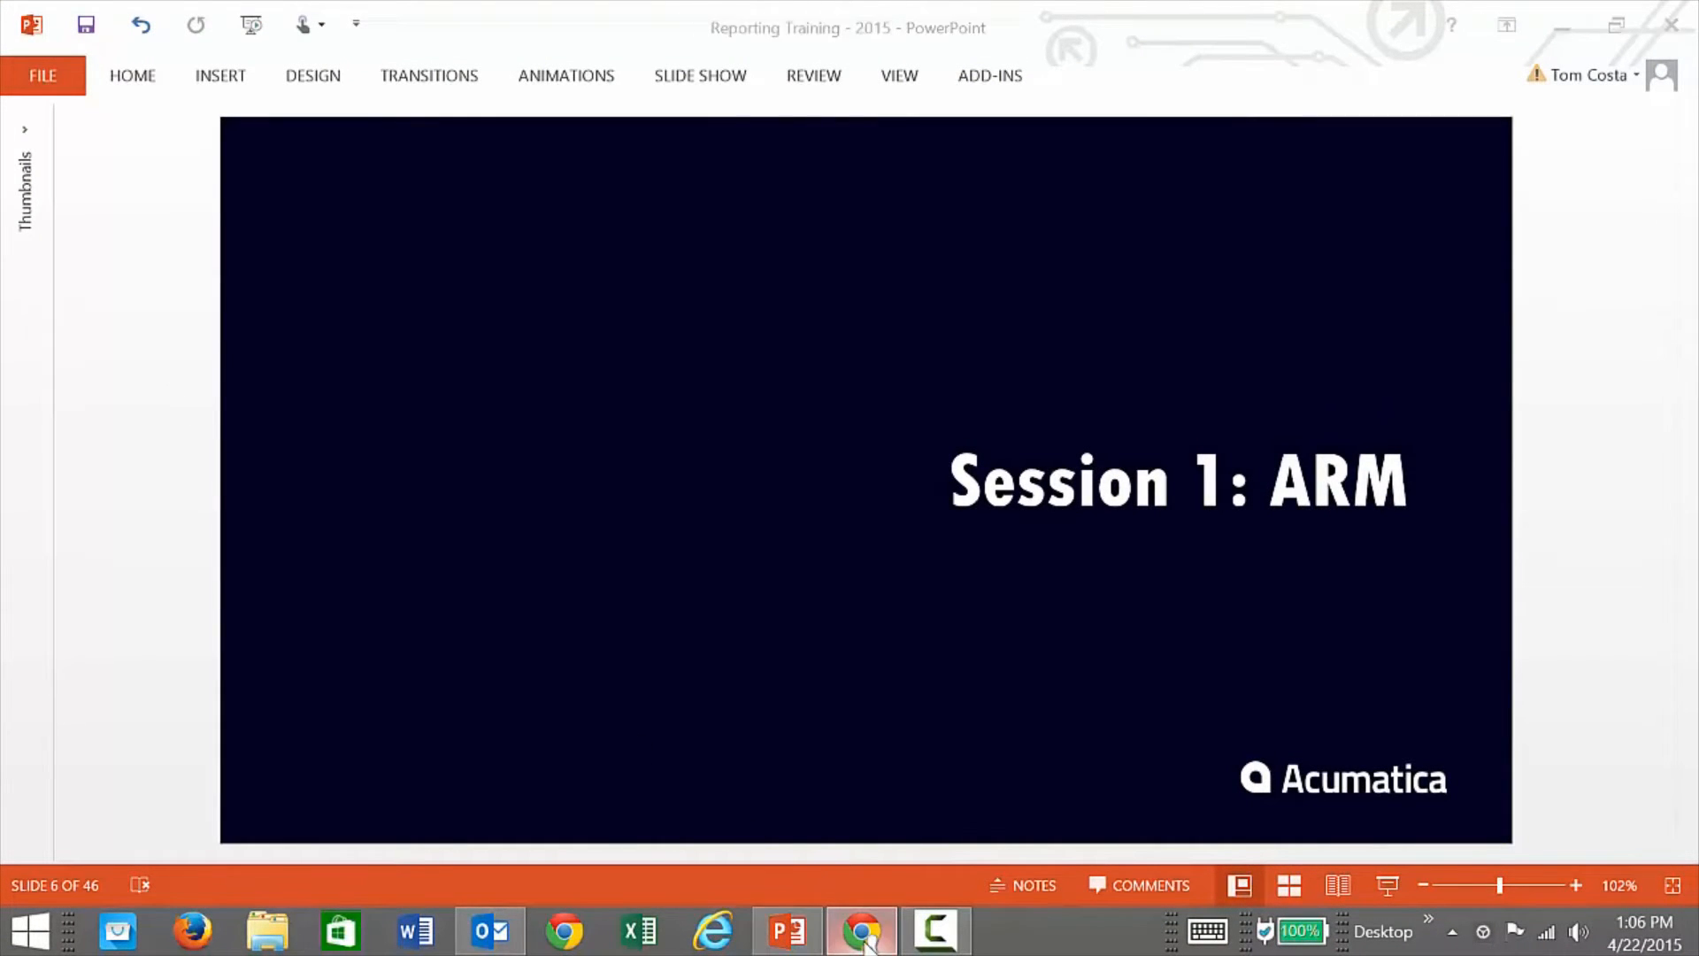
{"action": "type", "text": "admin"}
{"action": "key", "text": "Tab"}
{"action": "type", "text": "123"}
{"action": "left_click", "coordinate": [1597, 528]}
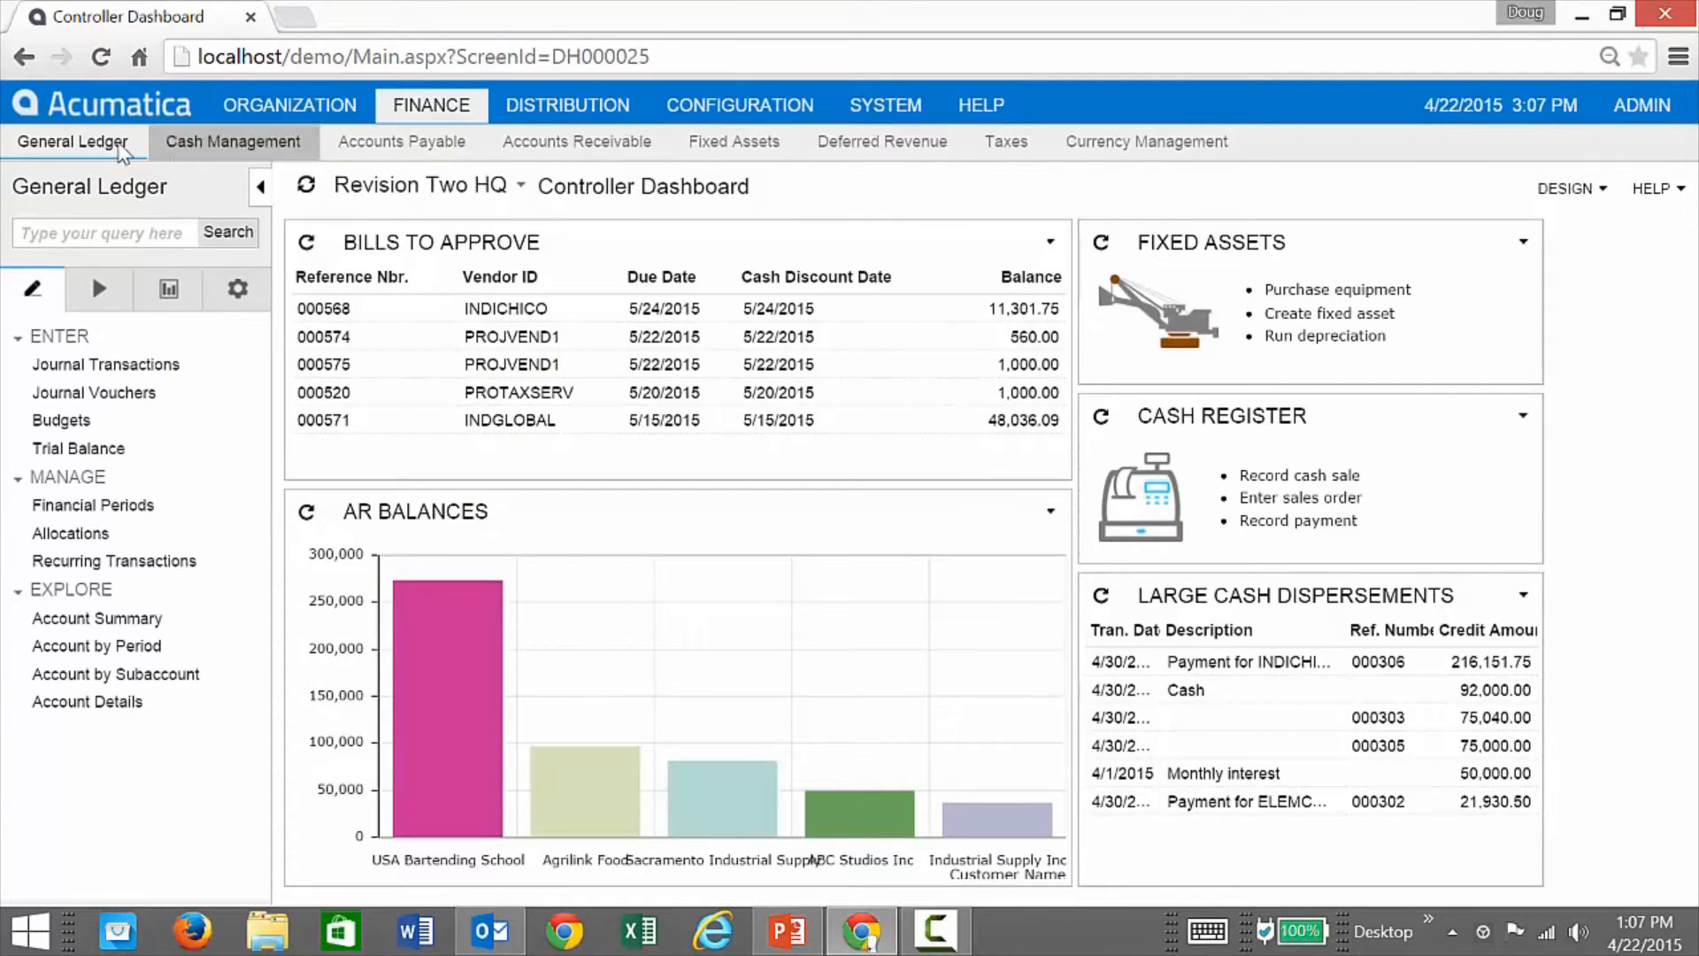
Step: Open the Report Definitions screen and list the existing report definition codes
{"action": "left_click", "coordinate": [236, 302]}
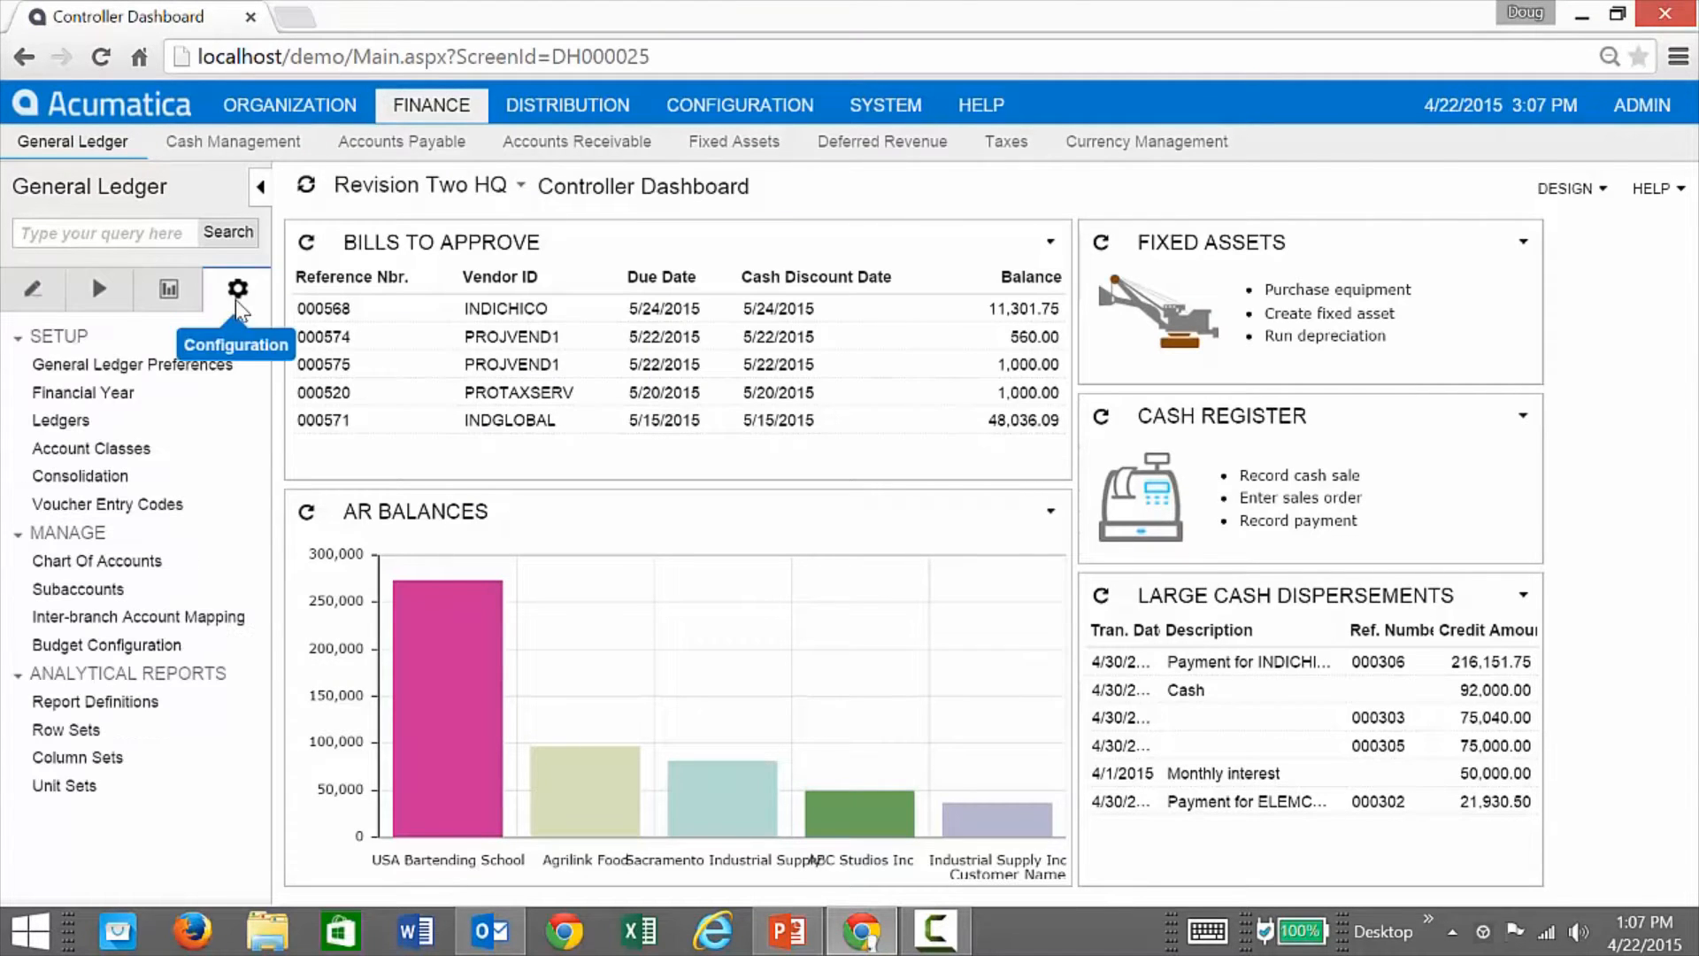
{"action": "left_click", "coordinate": [106, 702]}
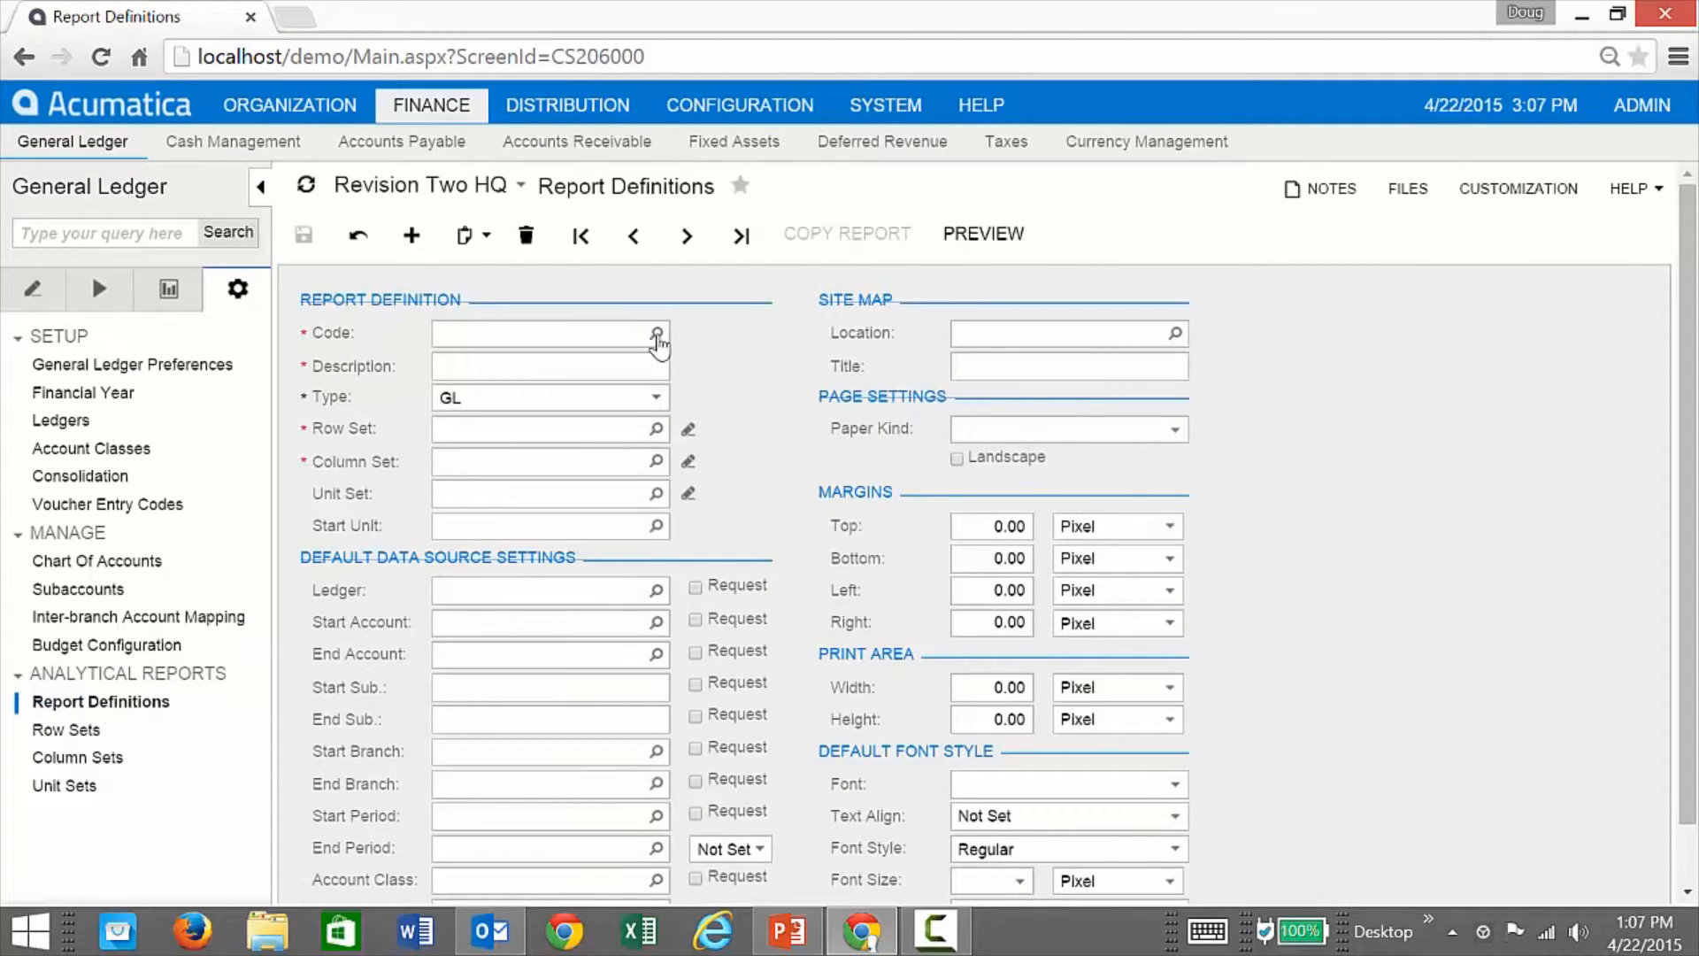
{"action": "left_click", "coordinate": [657, 334]}
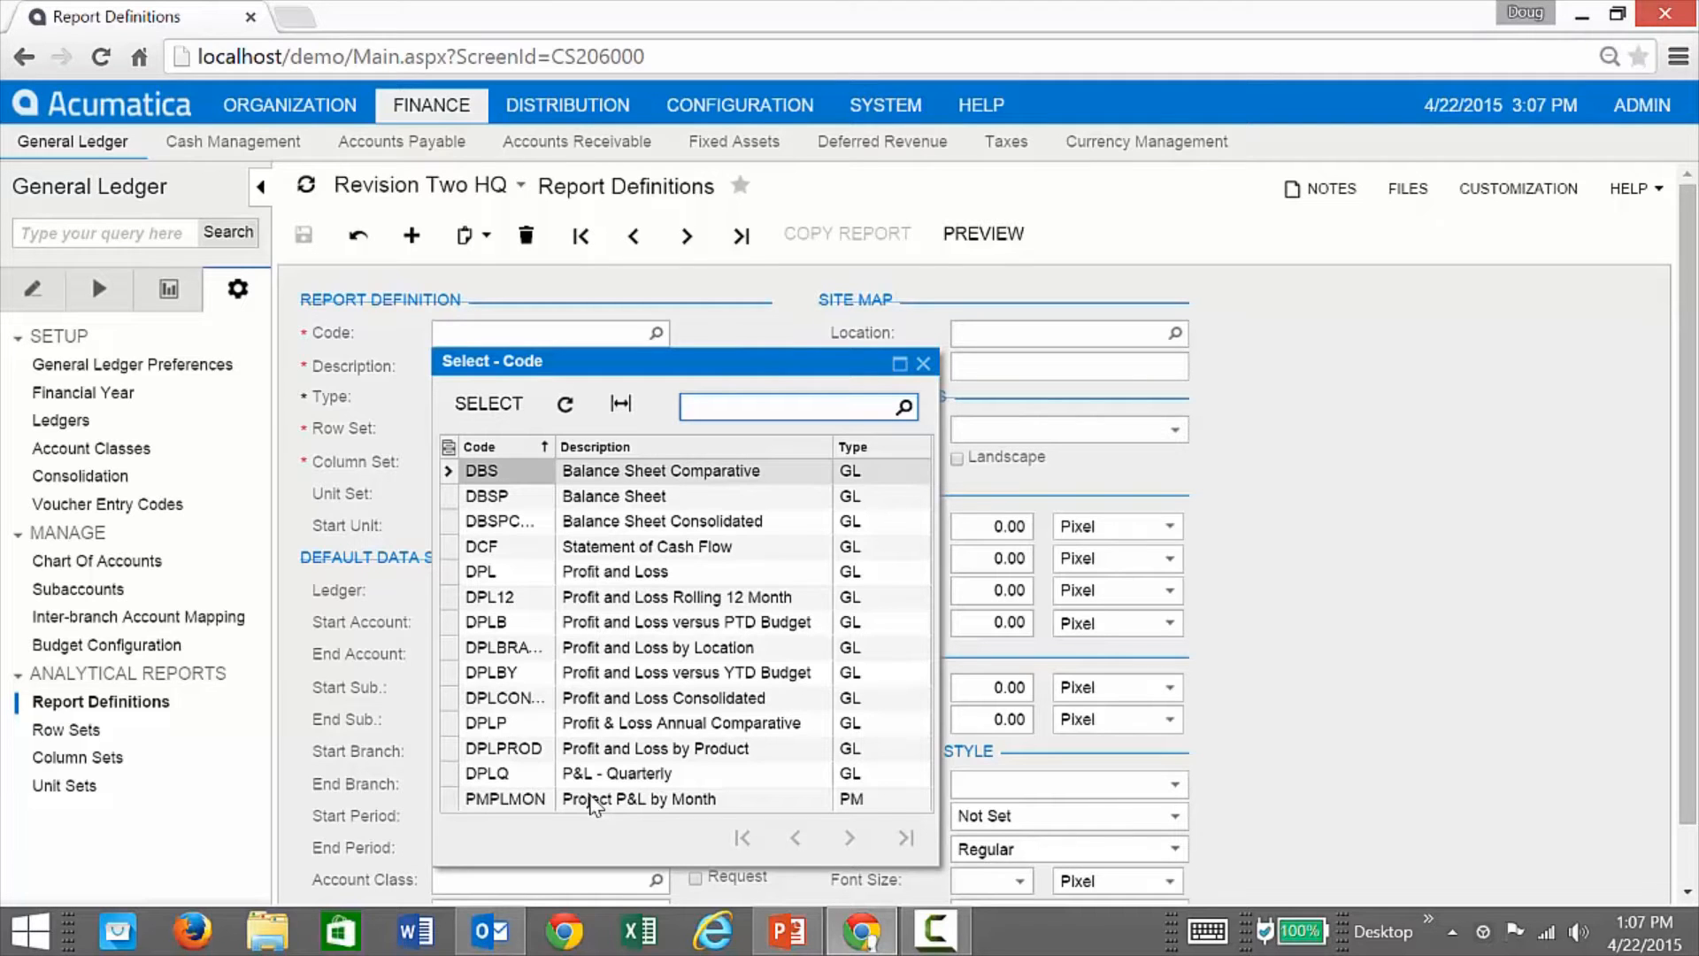
Step: Load the DPL Profit and Loss definition, then review the ARM Report Layout slide in PowerPoint
{"action": "double_click", "coordinate": [620, 580]}
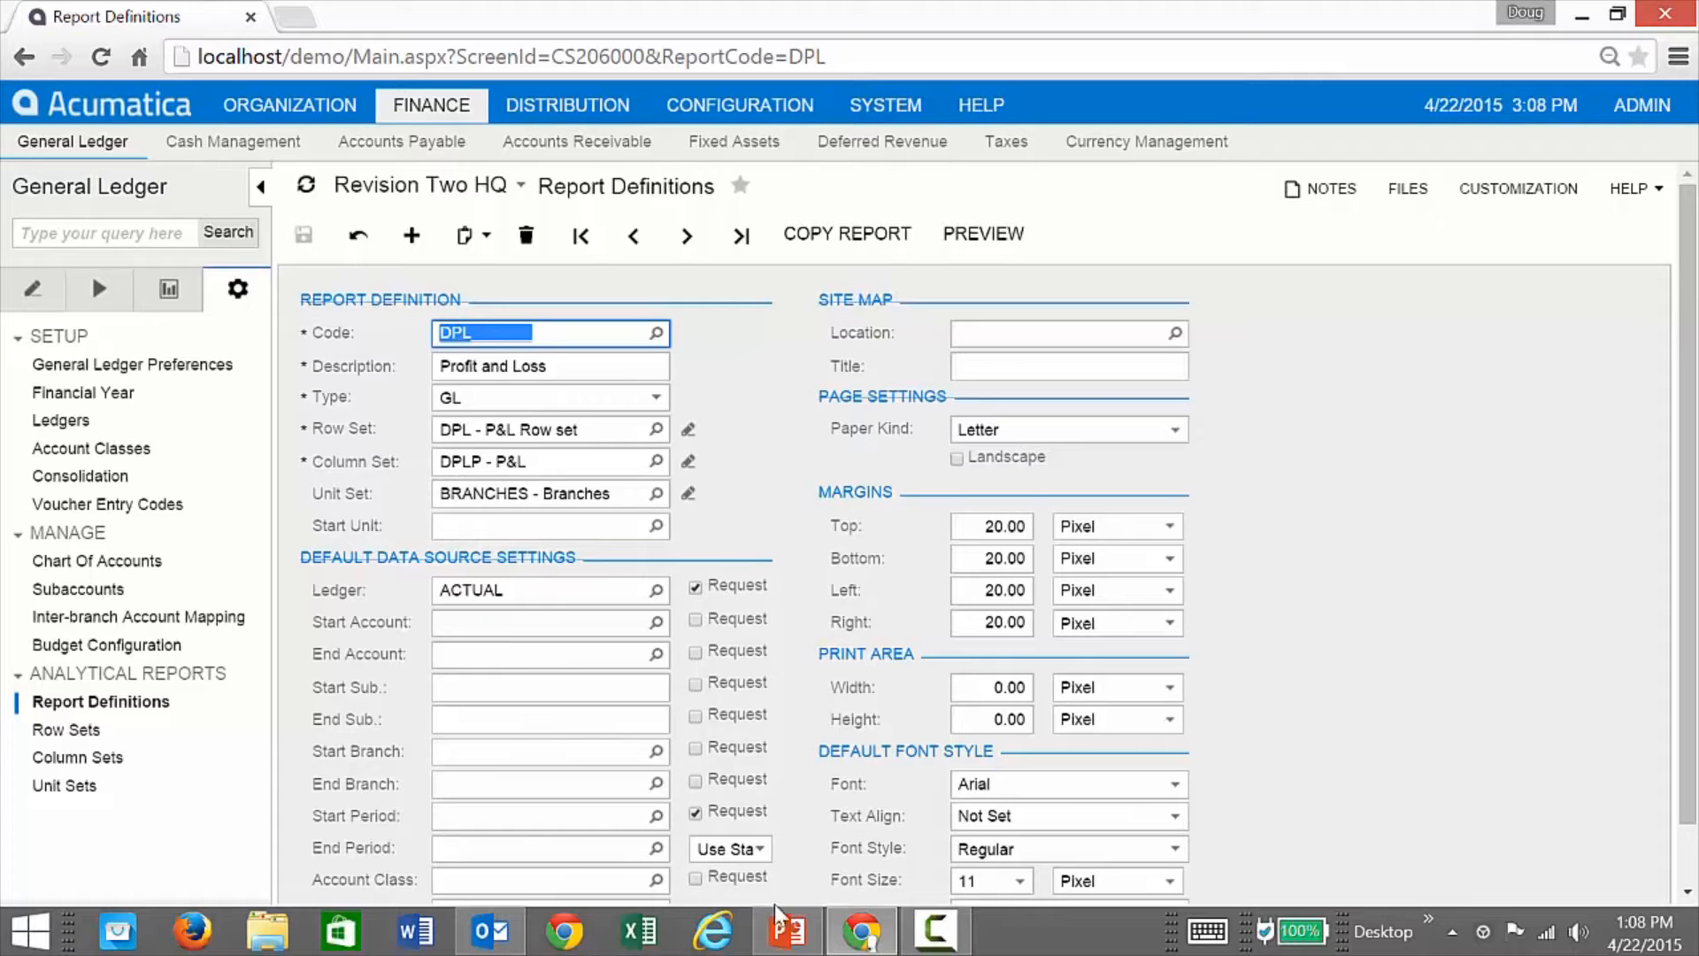
{"action": "left_click", "coordinate": [785, 929]}
{"action": "scroll", "coordinate": [547, 596], "scroll_direction": "down", "scroll_amount": 3}
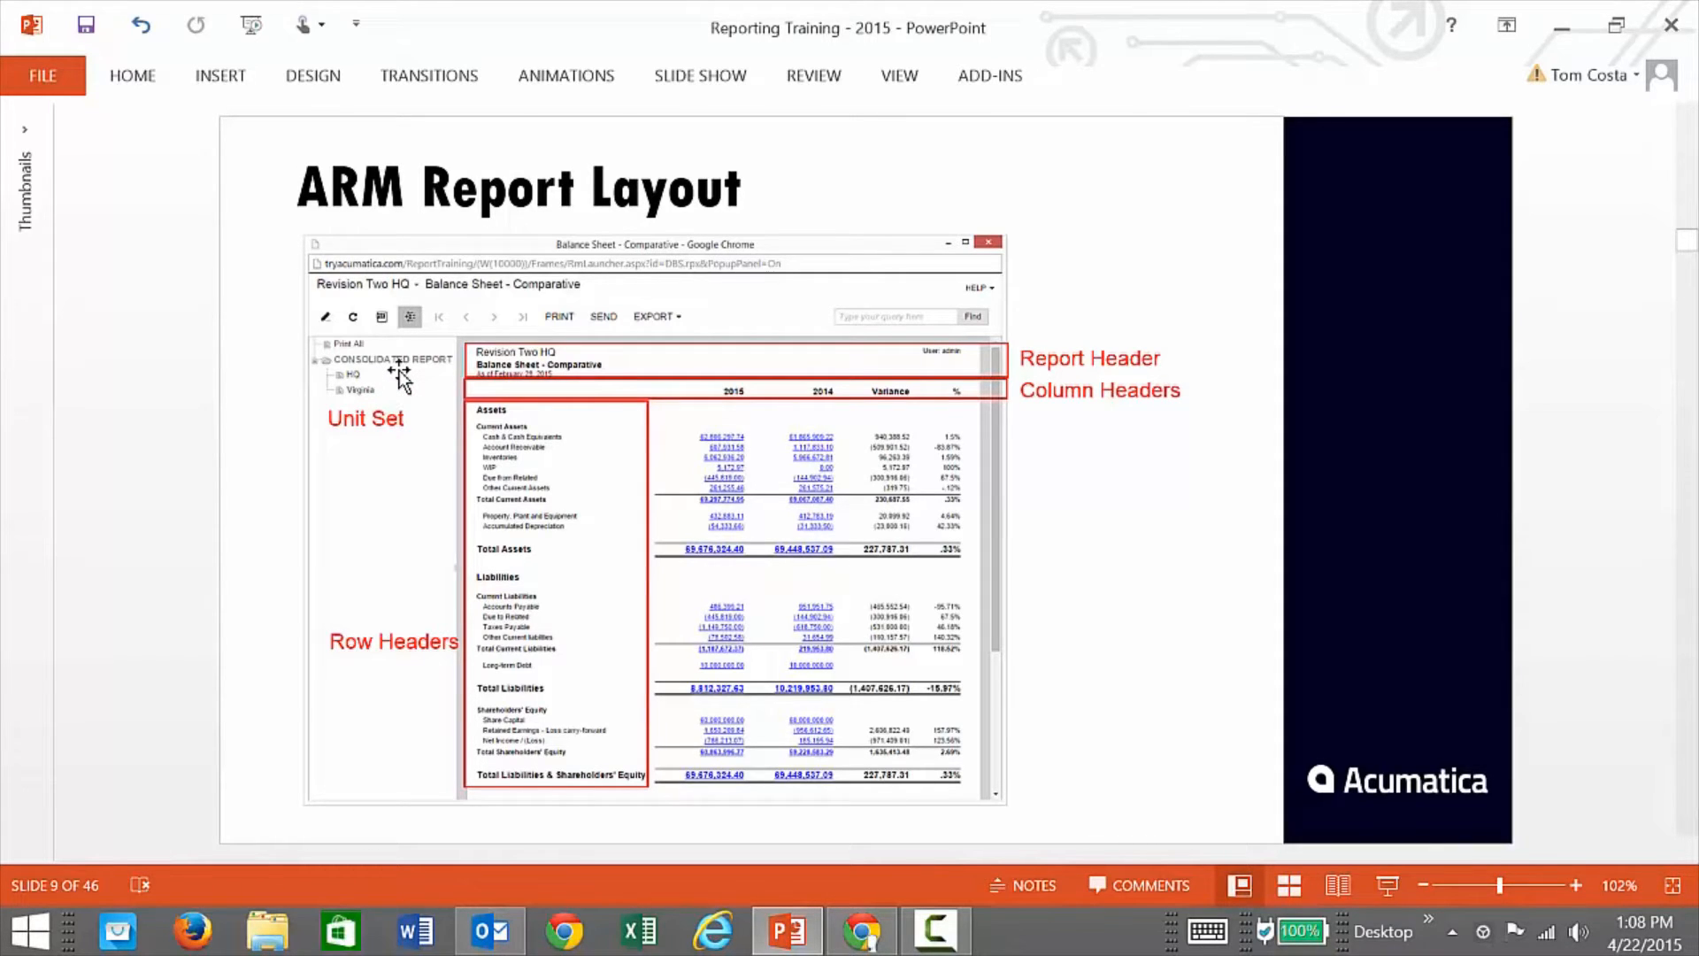
{"action": "key", "text": "alt+Tab"}
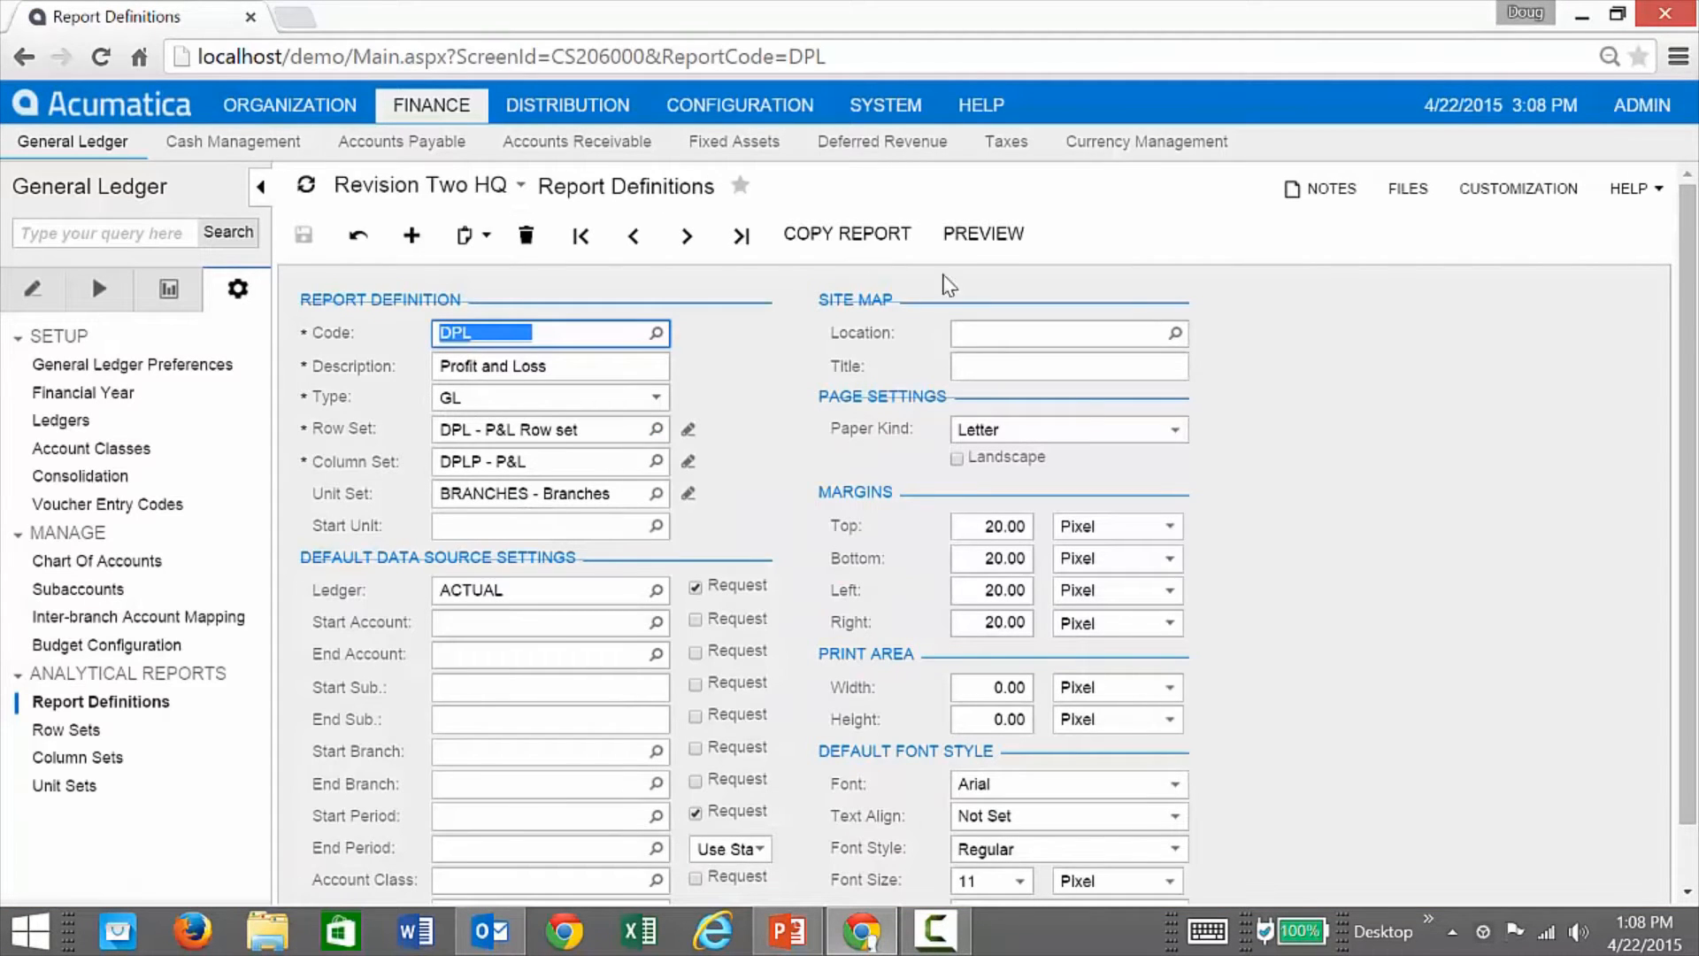
Step: Preview and run the Profit & Loss report for ledger ACTUAL and financial period 04-2015
{"action": "left_click", "coordinate": [984, 234]}
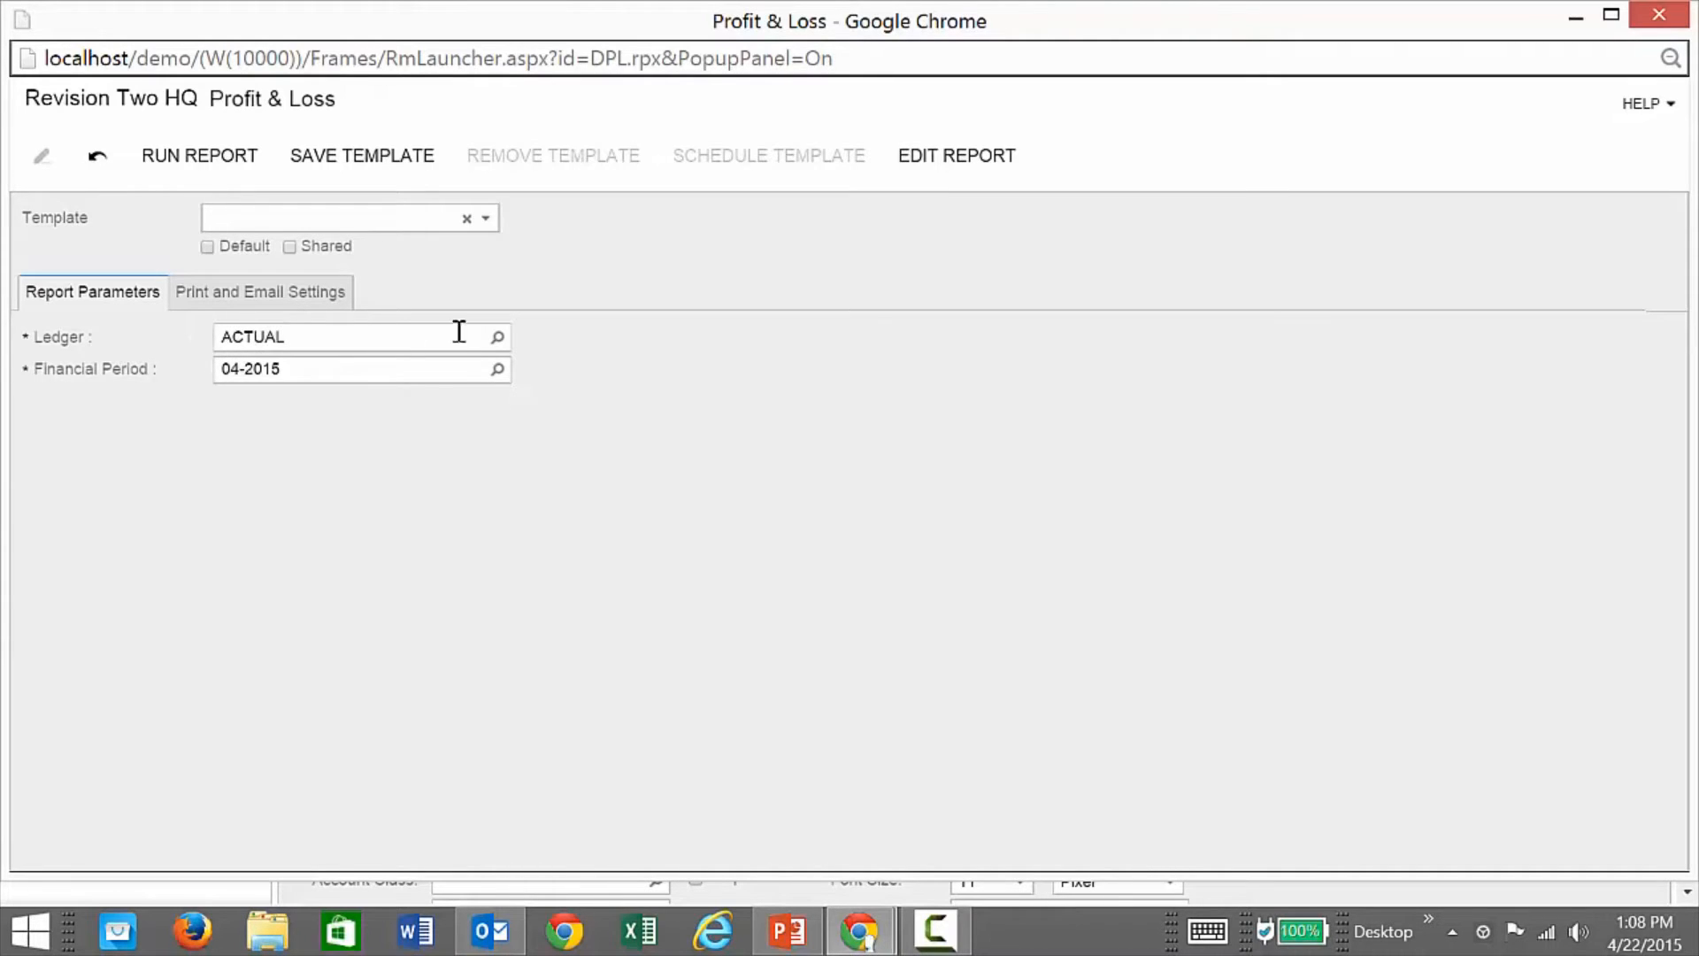
{"action": "left_click", "coordinate": [497, 337]}
{"action": "left_click", "coordinate": [498, 337]}
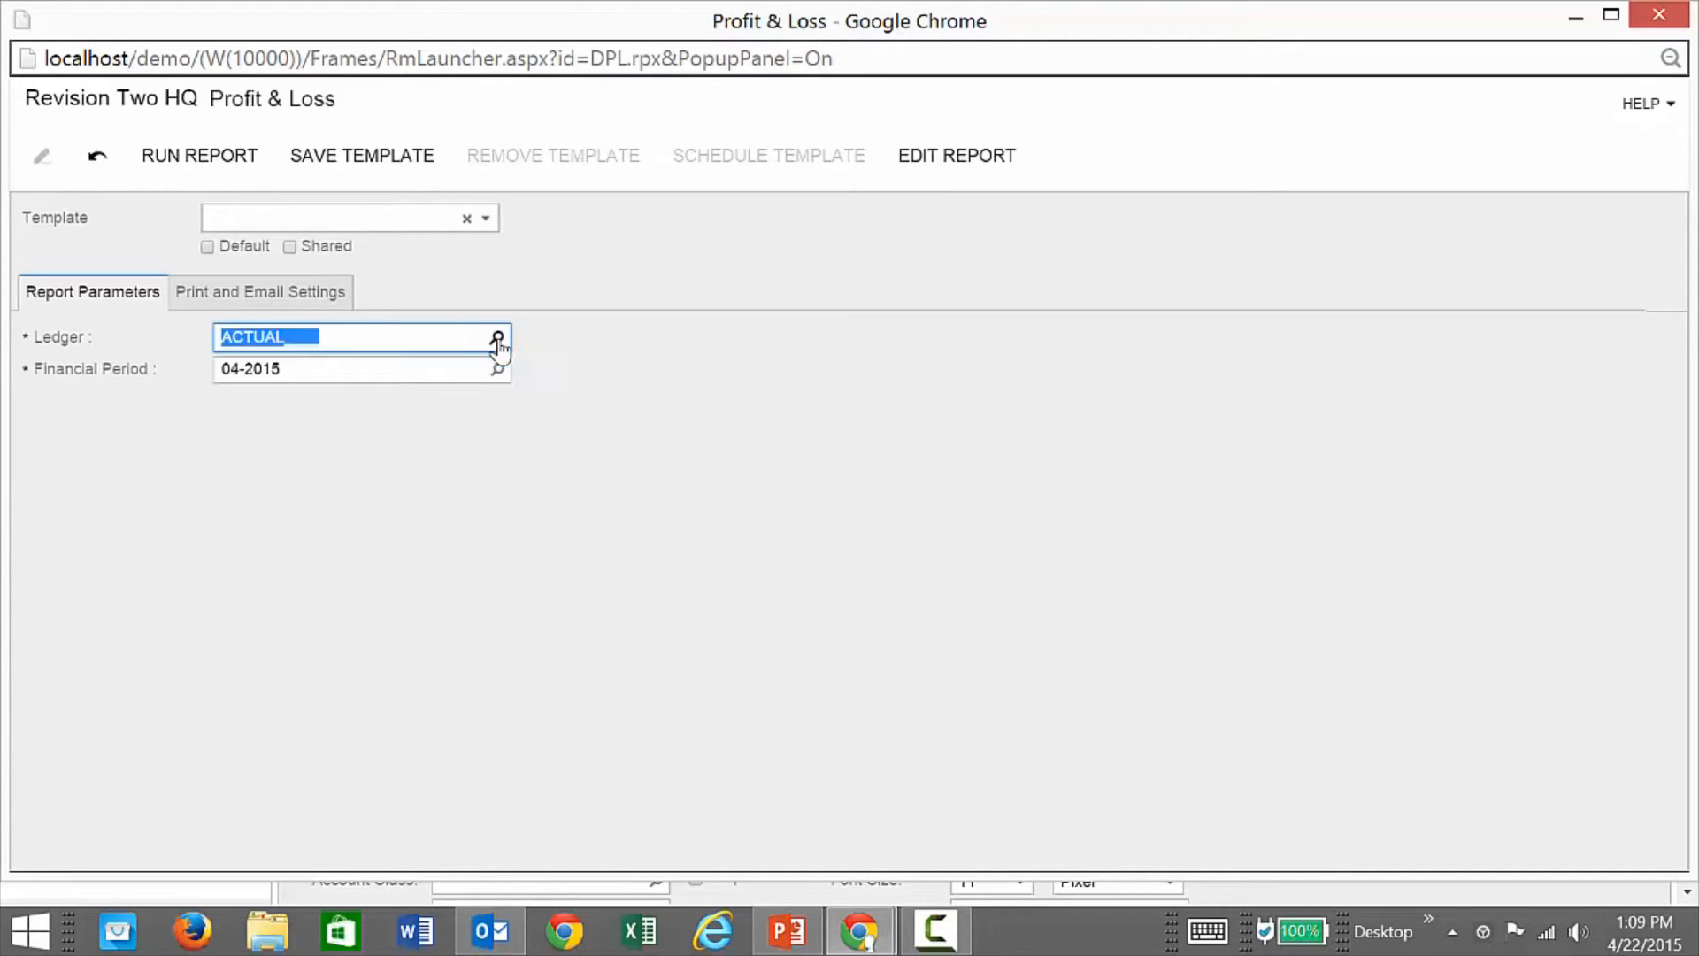
{"action": "left_click", "coordinate": [497, 372]}
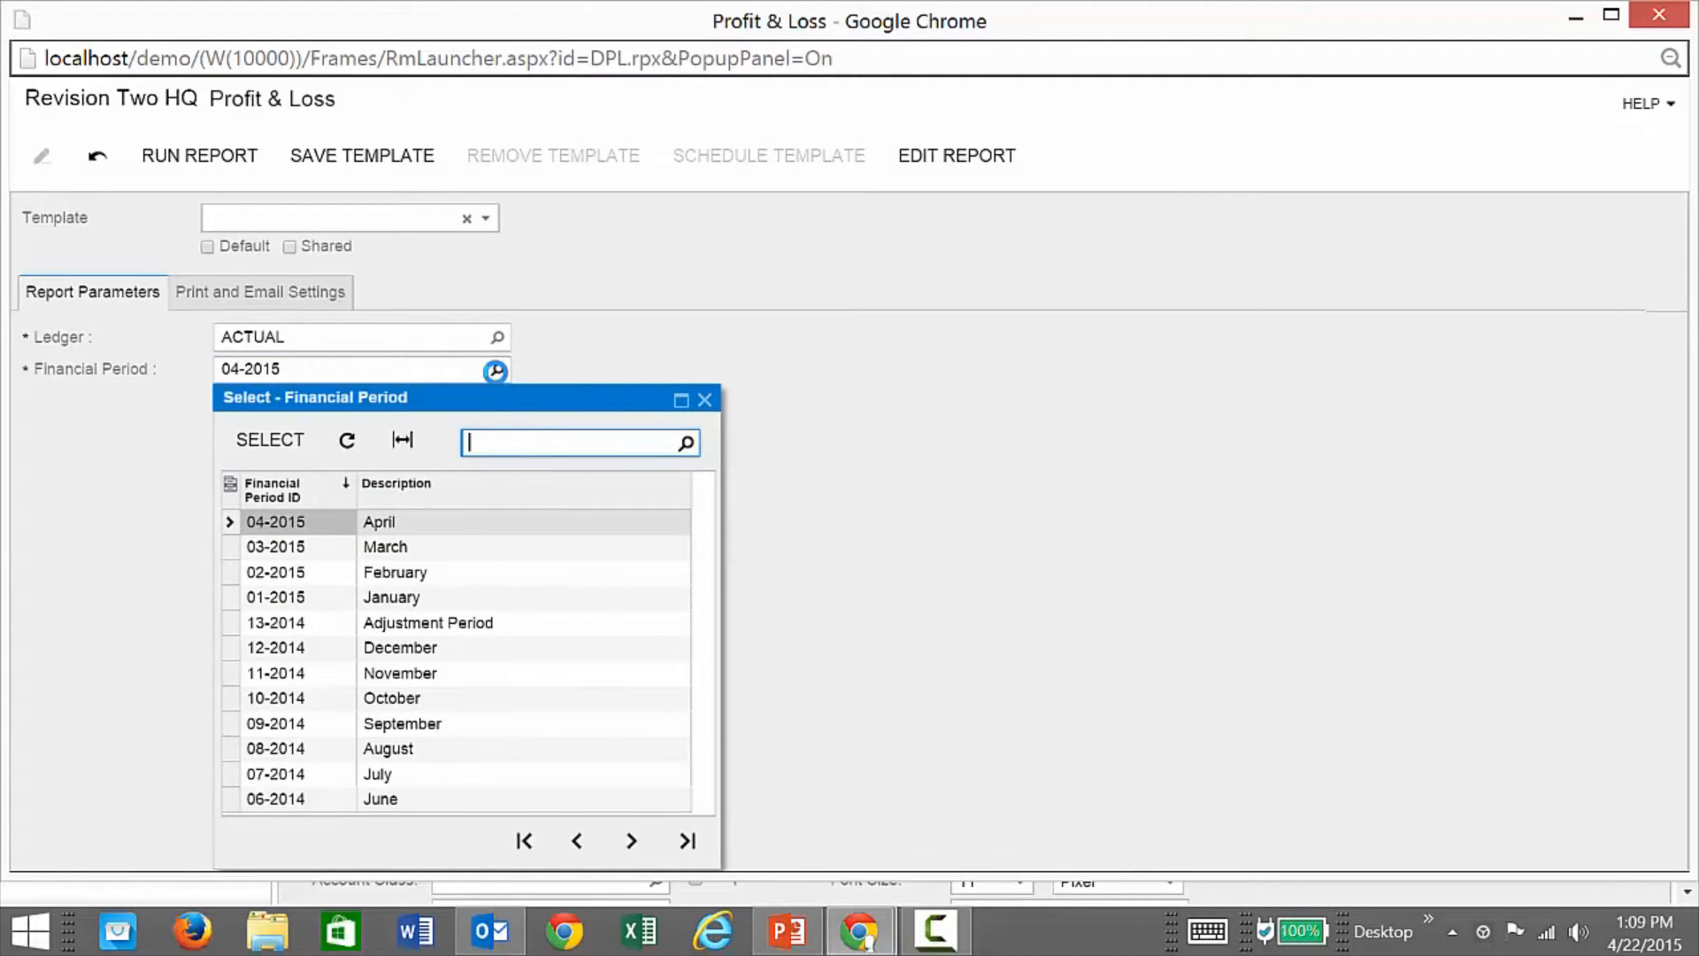
{"action": "left_click", "coordinate": [496, 372]}
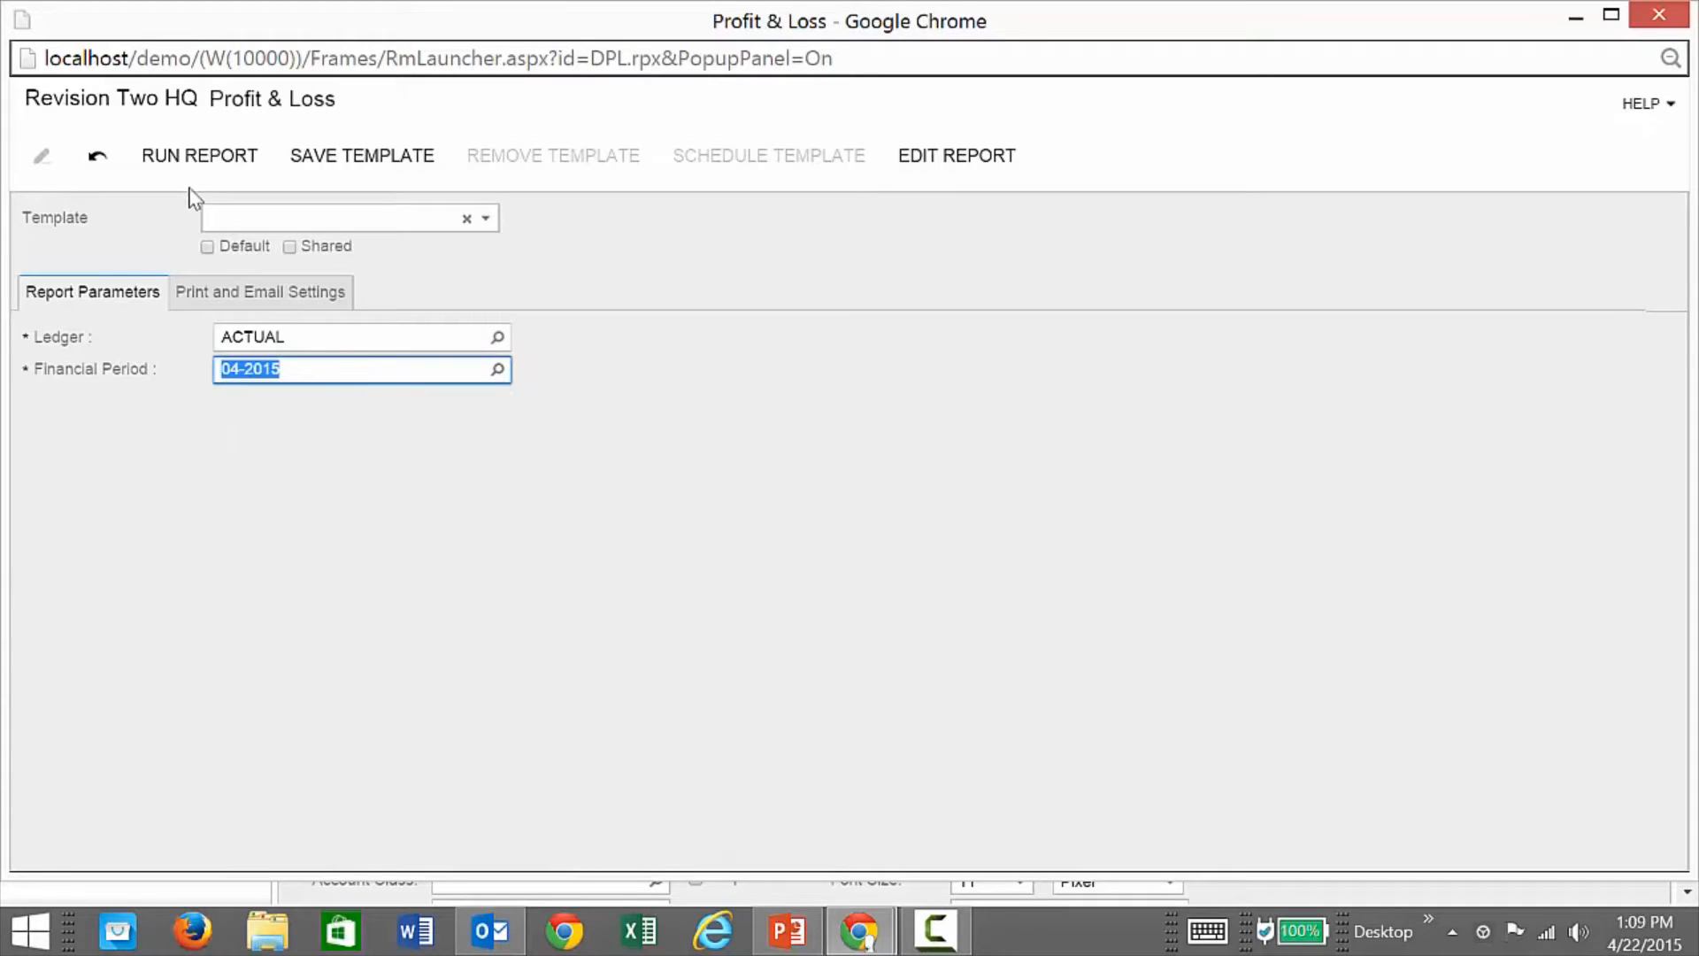
{"action": "left_click", "coordinate": [190, 160]}
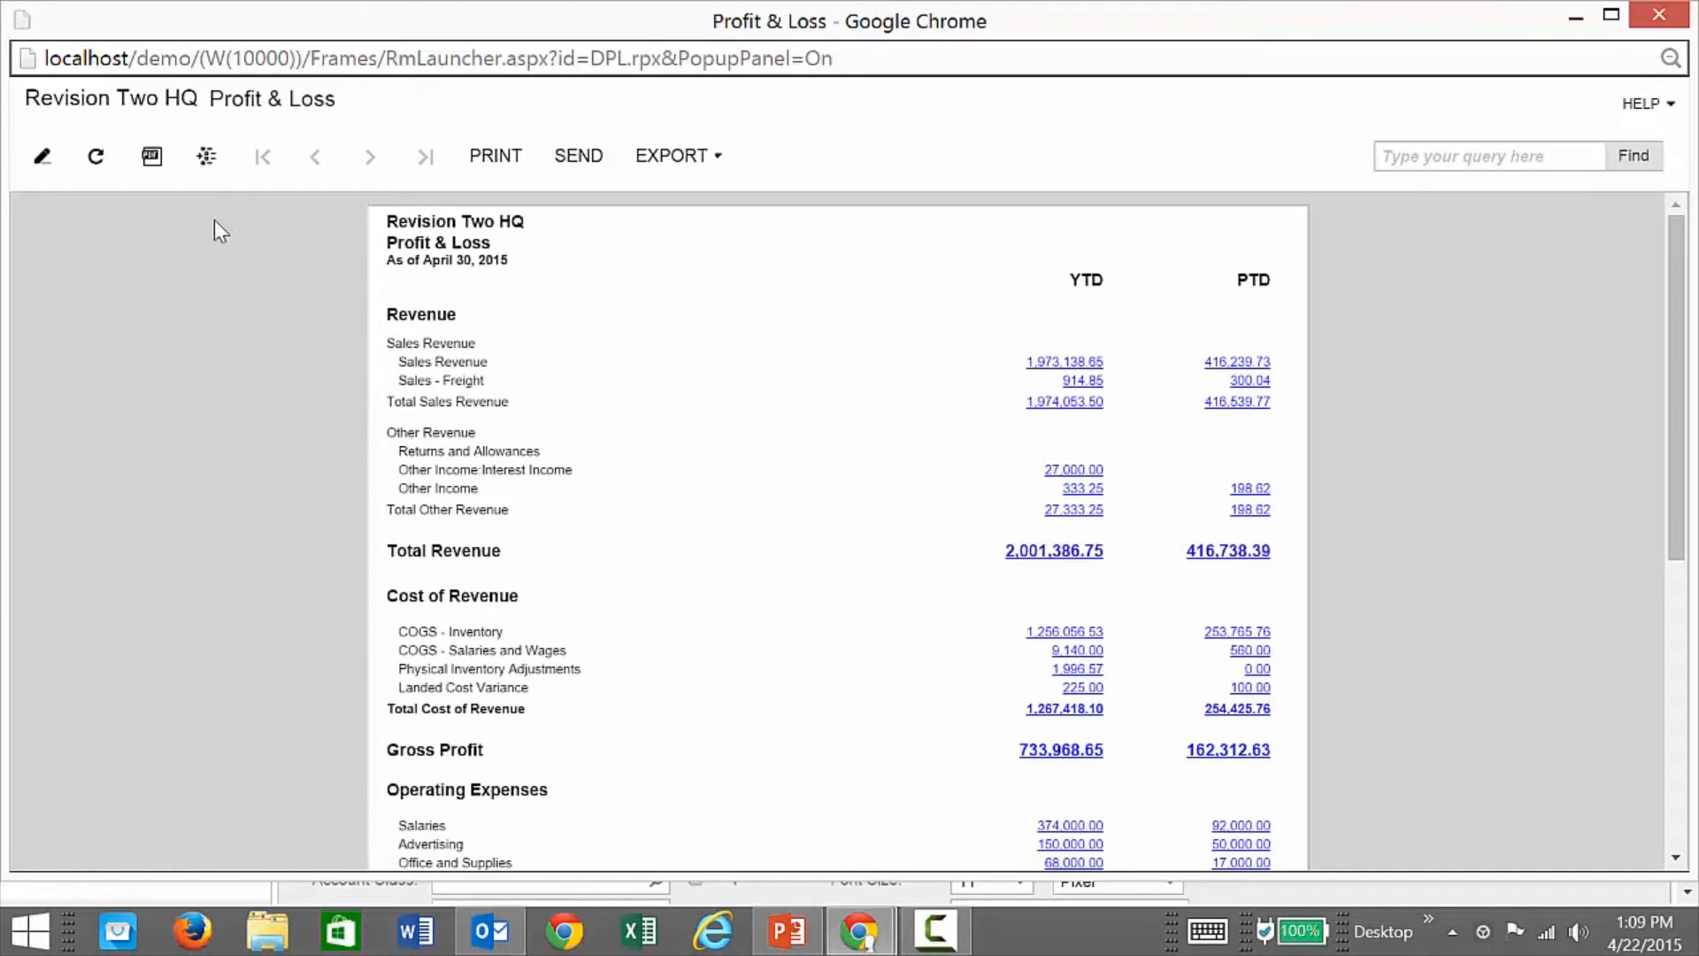
Step: View the HQ and Virginia branches, return to consolidated, then drill into PTD Sales Revenue (account 40000)
{"action": "left_click", "coordinate": [206, 168]}
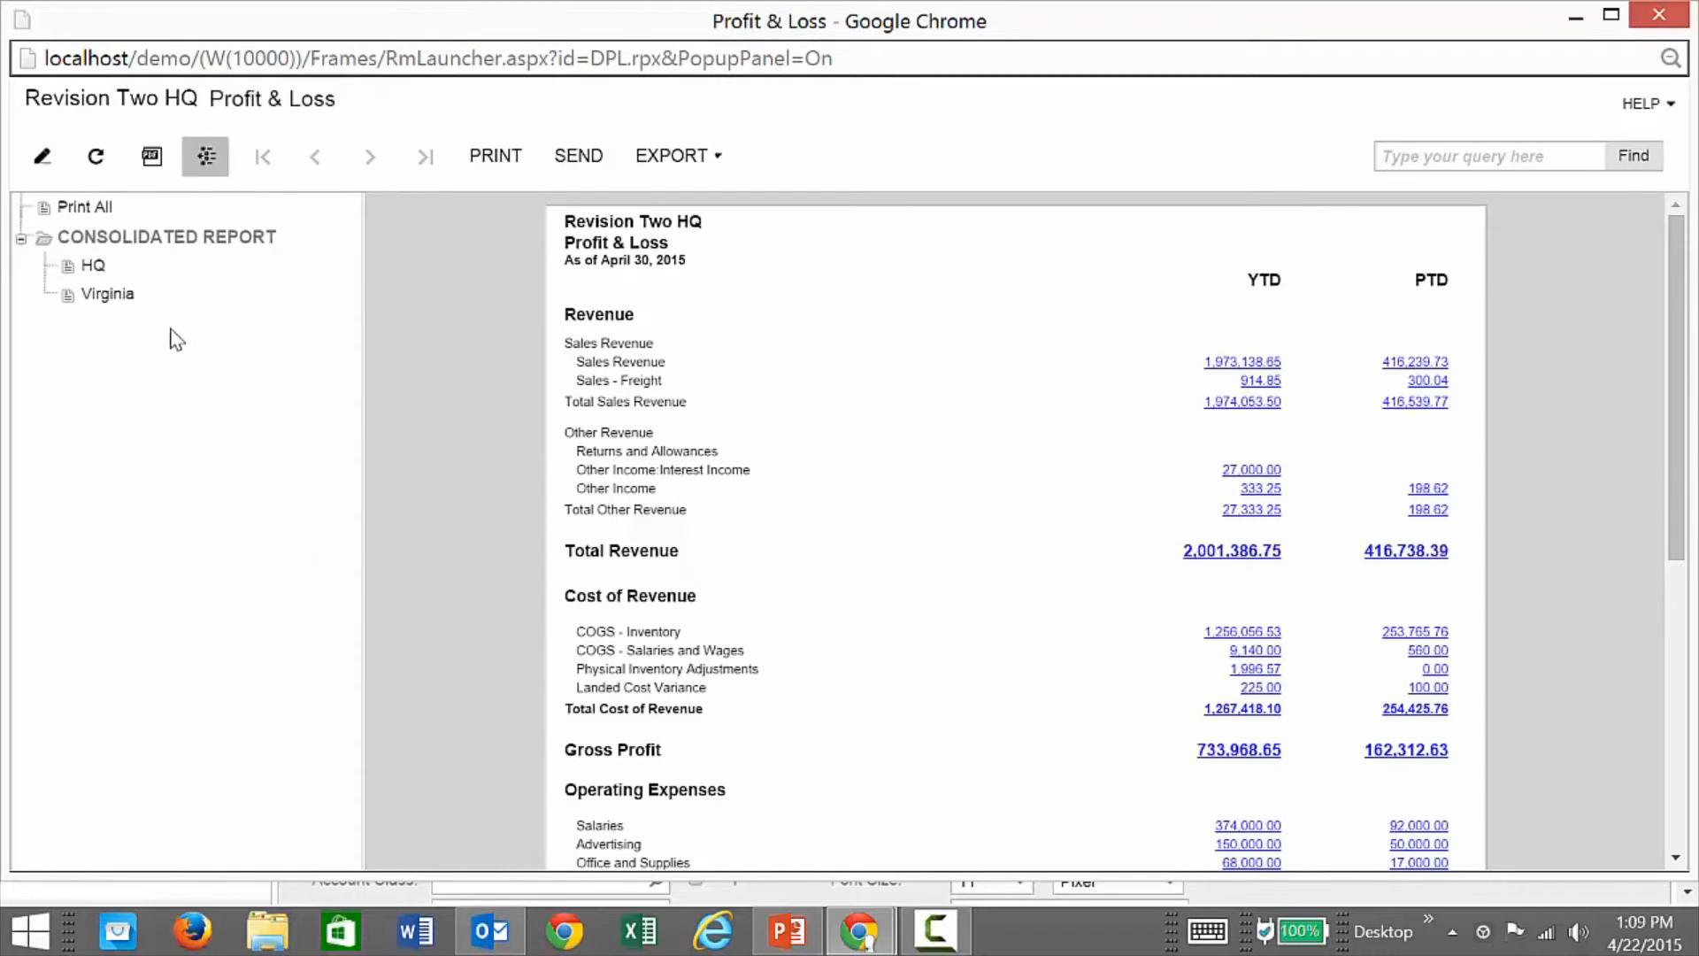
{"action": "left_click", "coordinate": [98, 271]}
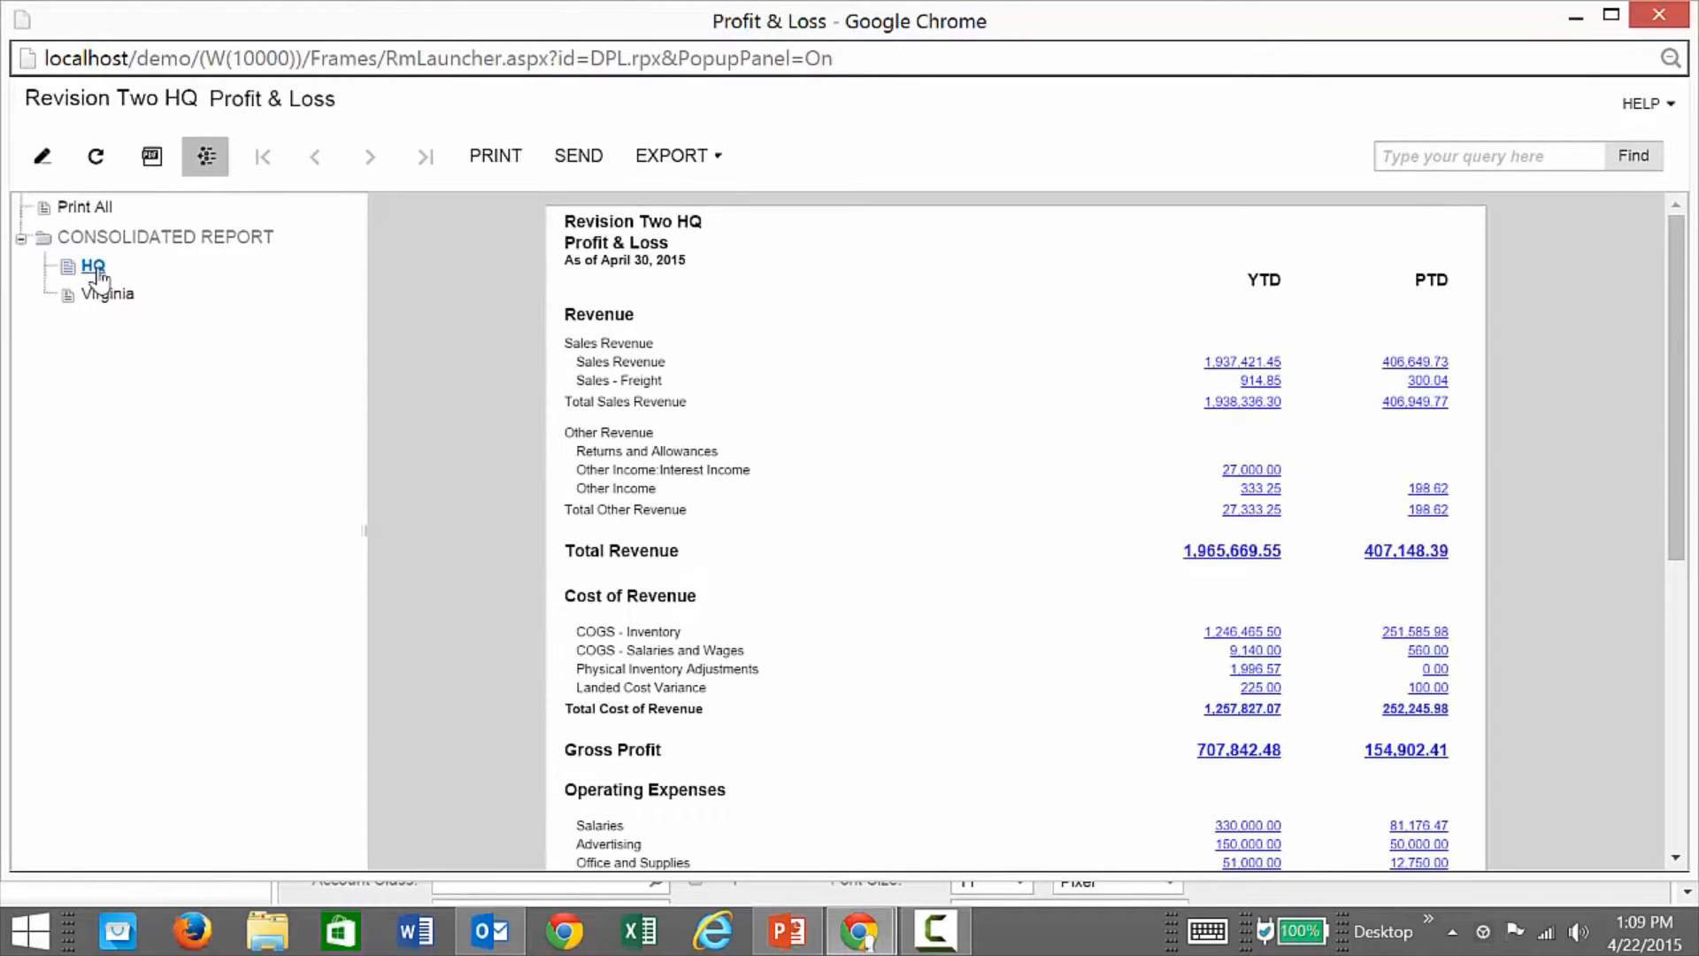
{"action": "left_click", "coordinate": [107, 295]}
{"action": "left_click", "coordinate": [113, 251]}
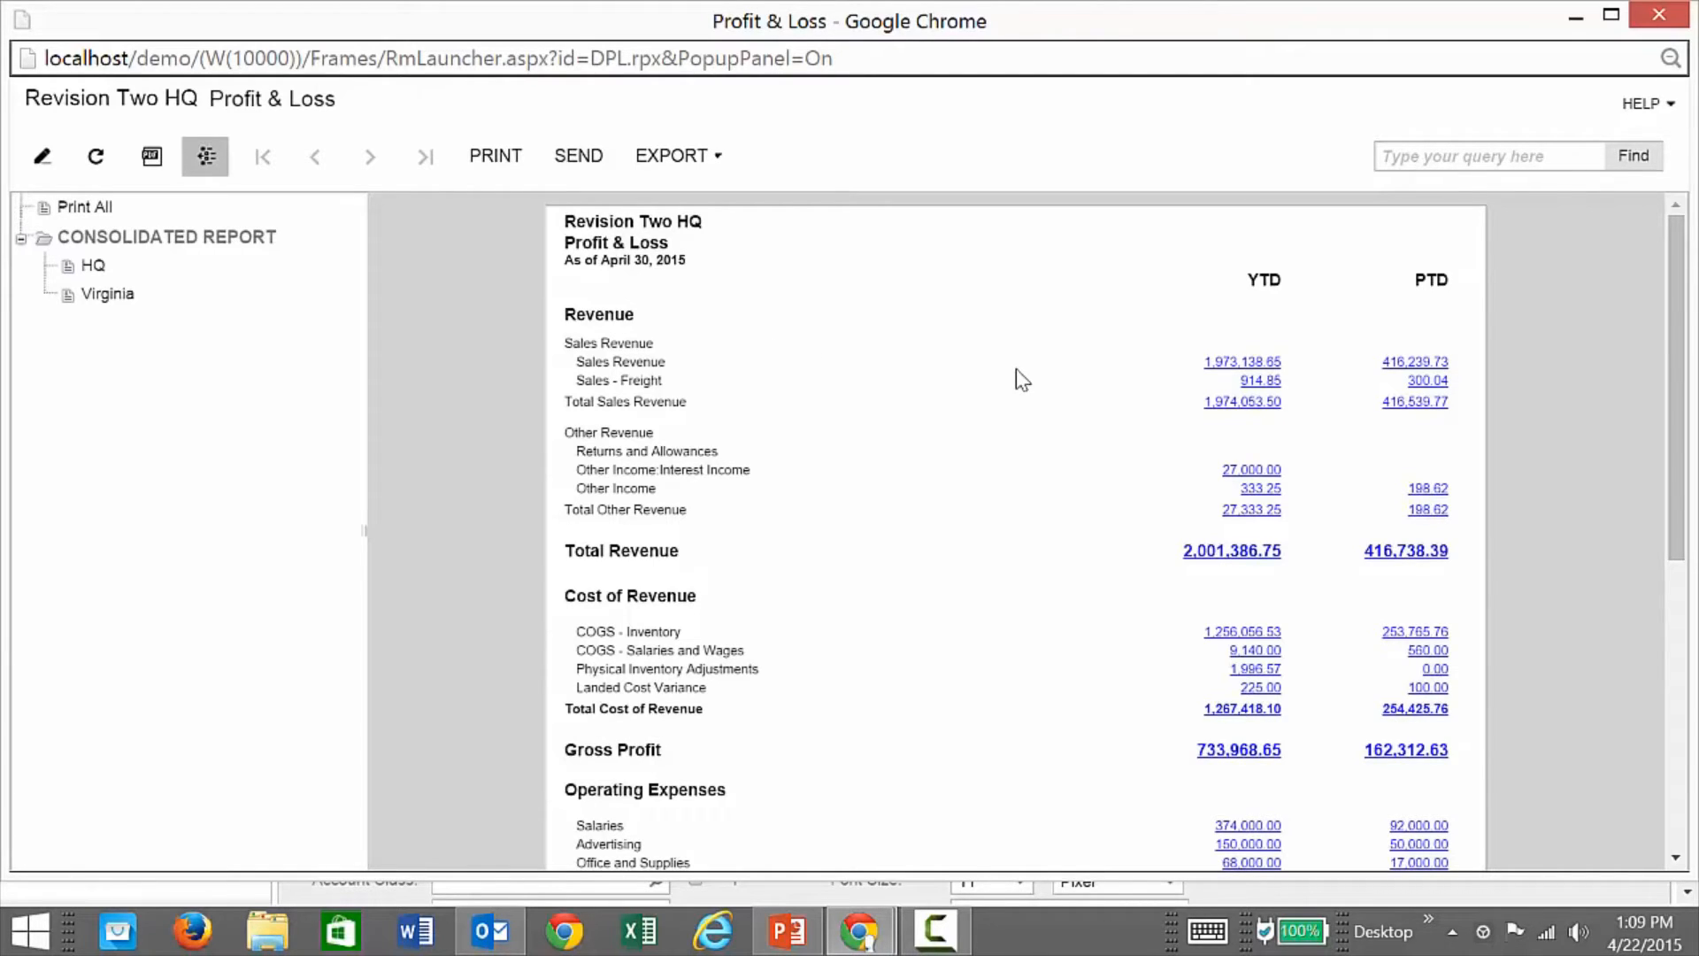
{"action": "left_click", "coordinate": [1408, 364]}
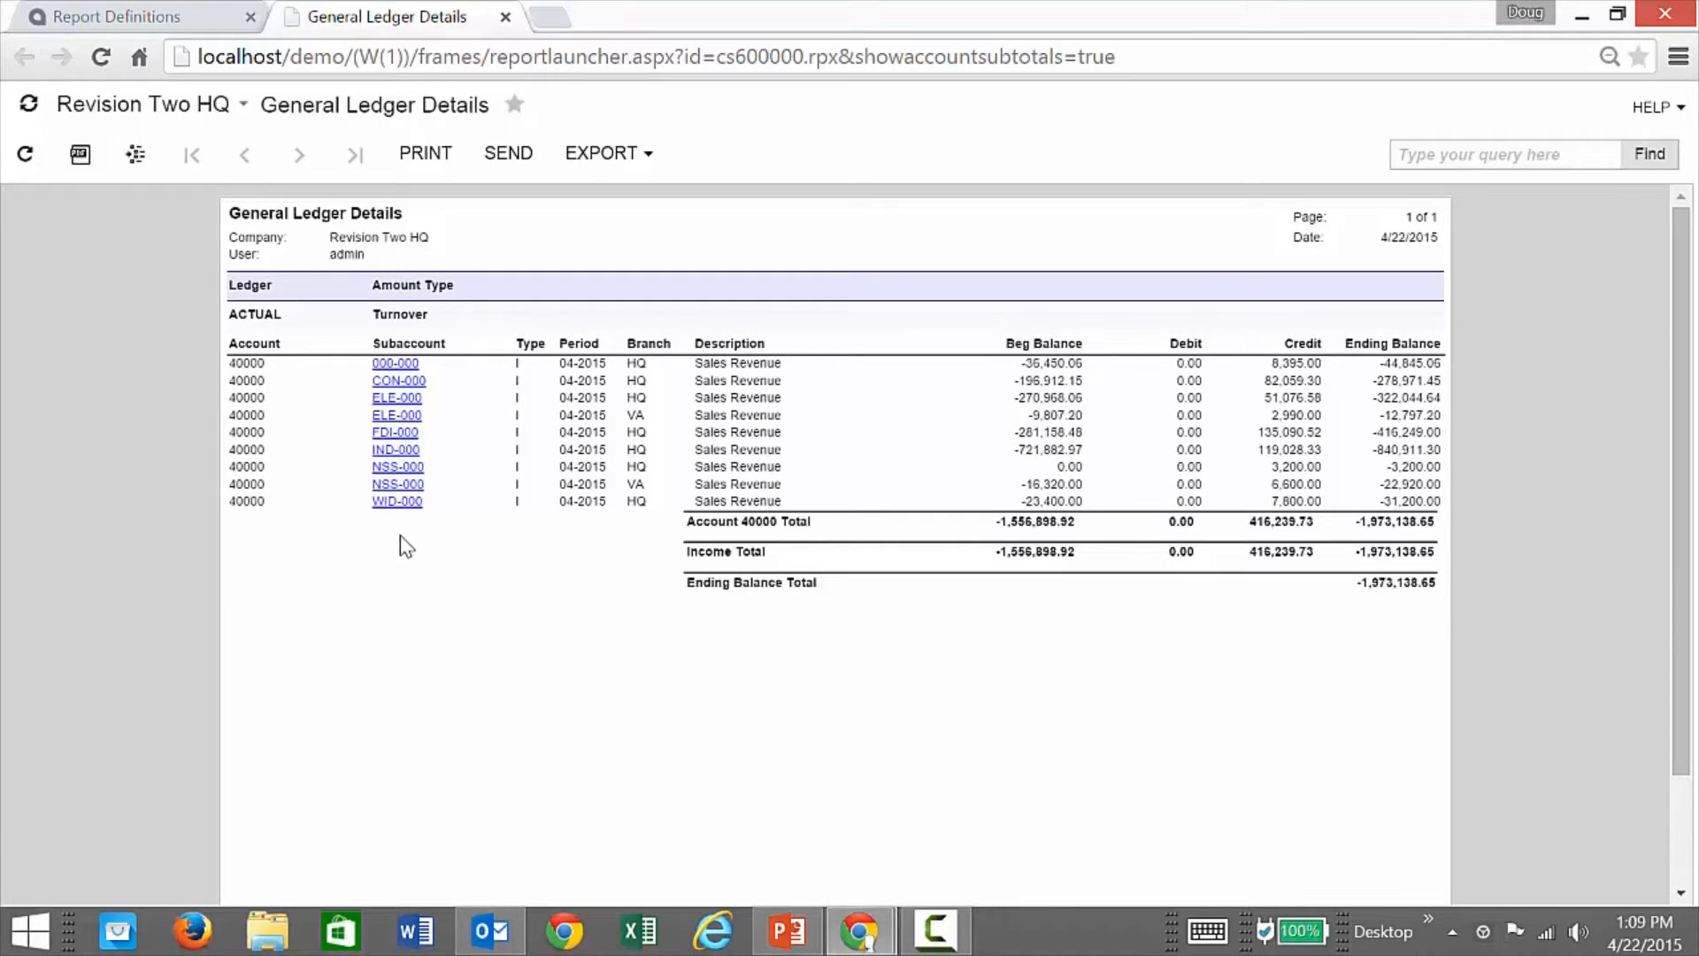
Step: Open a CON-000 transaction's source invoice, then close the invoice, Account Details and General Ledger Details pages
{"action": "left_click", "coordinate": [410, 387]}
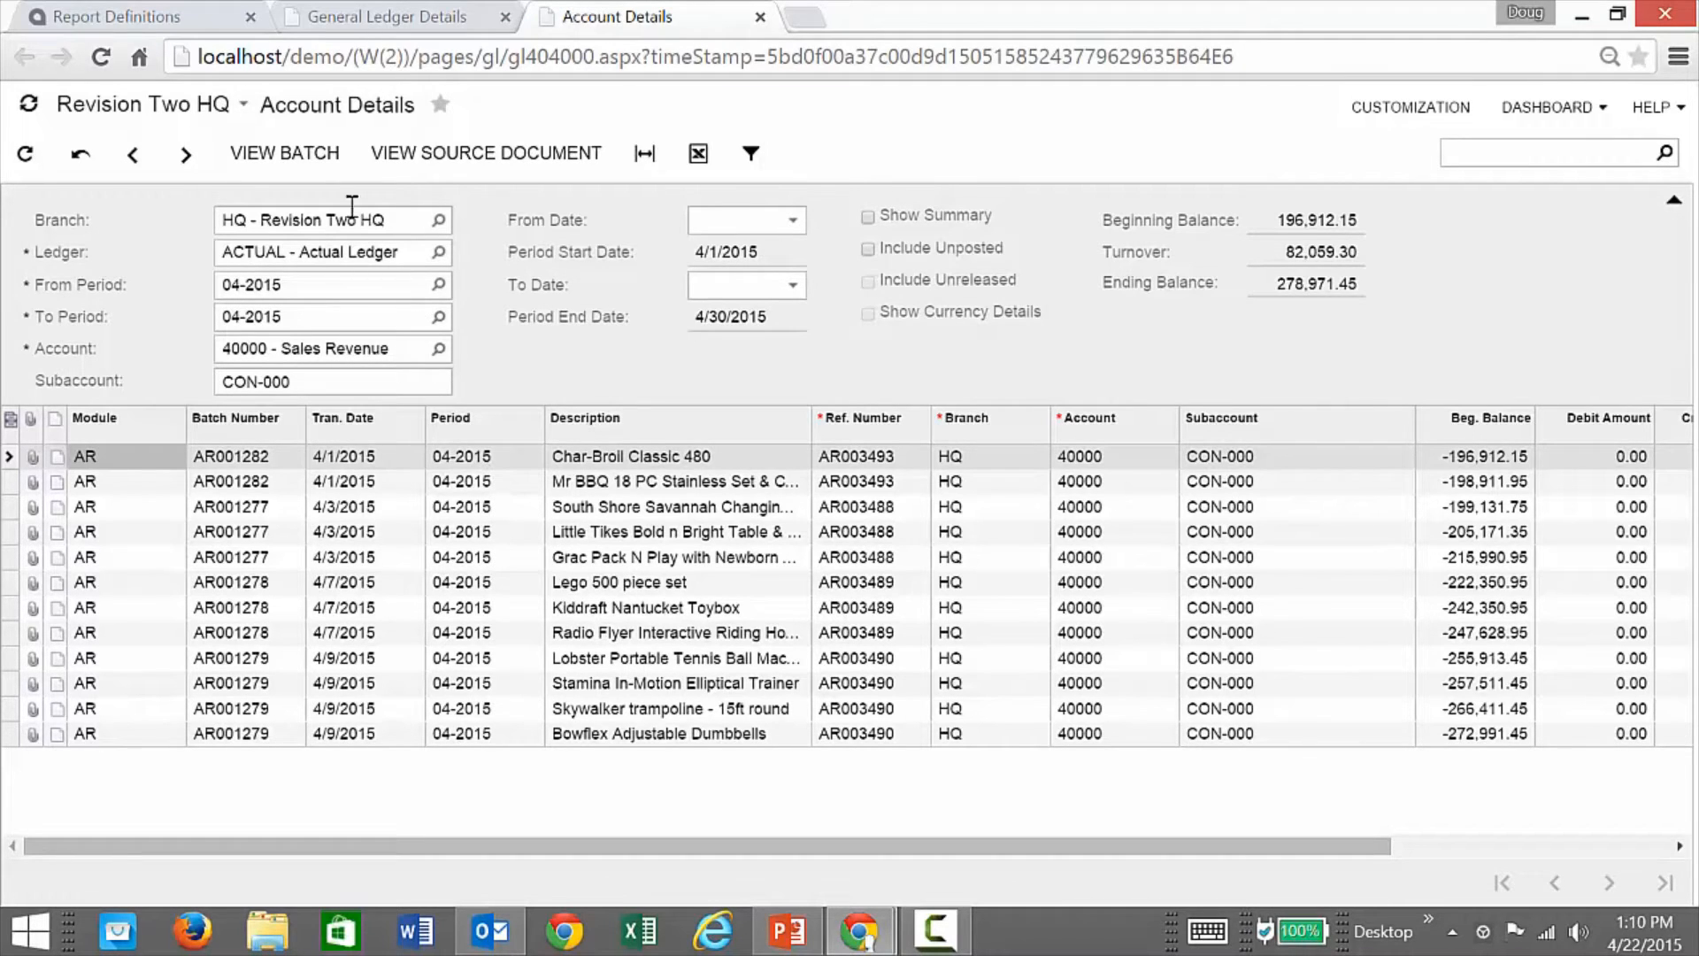
{"action": "left_click", "coordinate": [457, 164]}
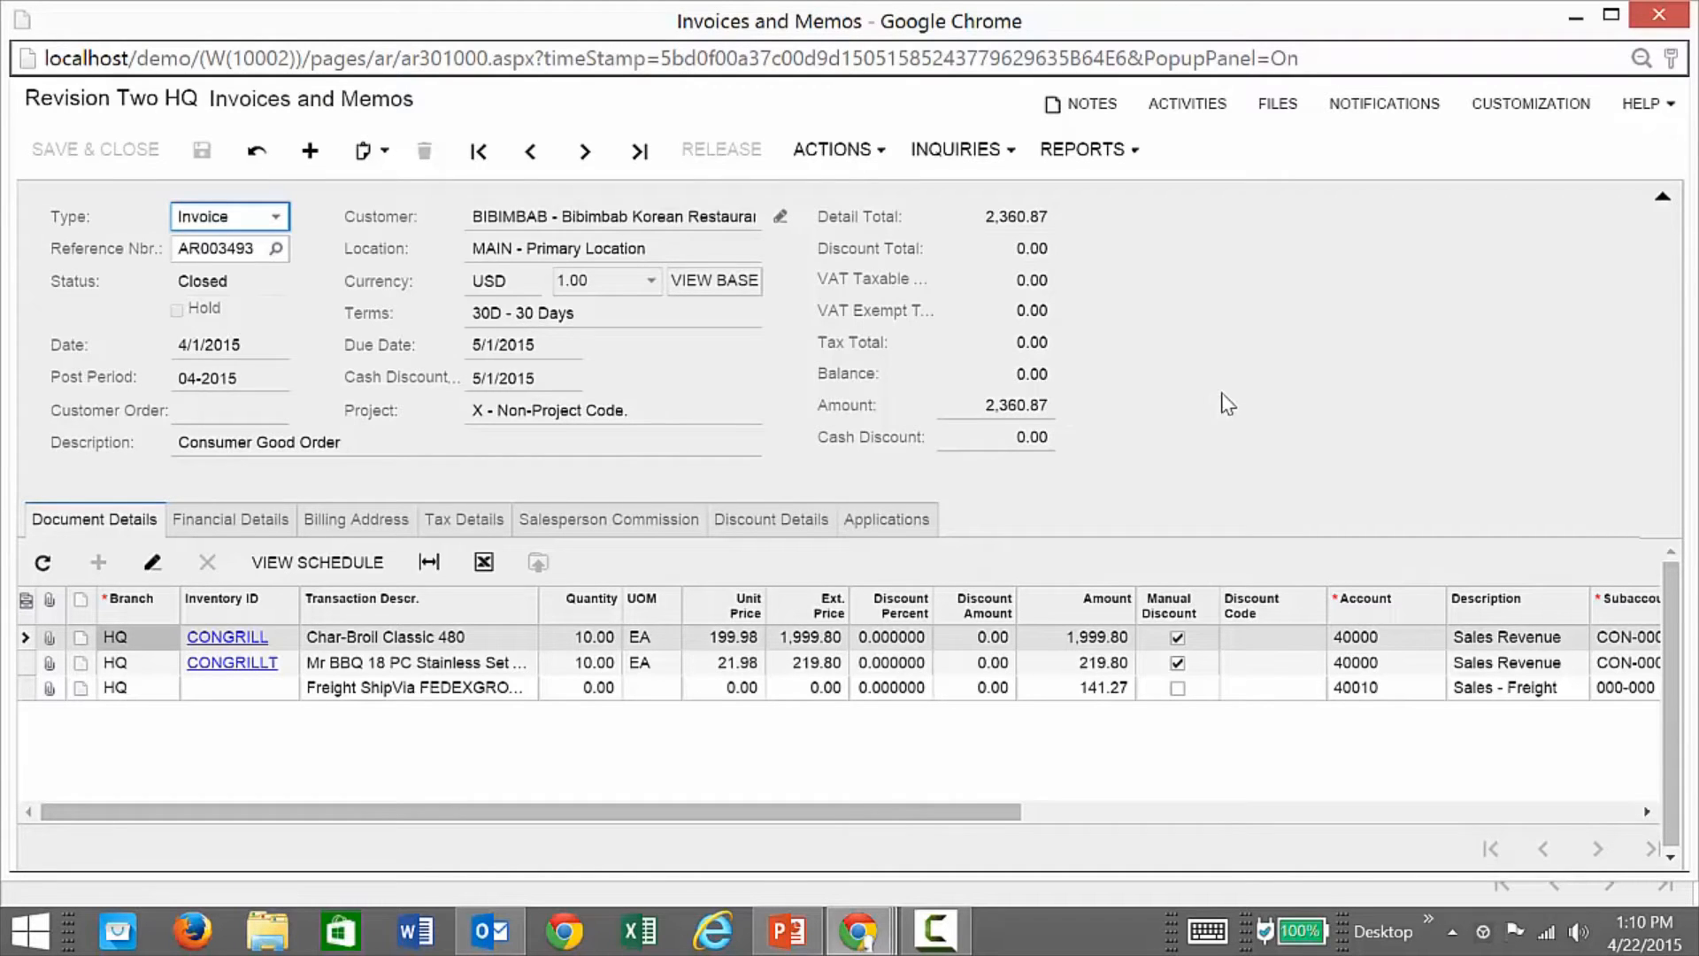
{"action": "left_click", "coordinate": [1660, 16]}
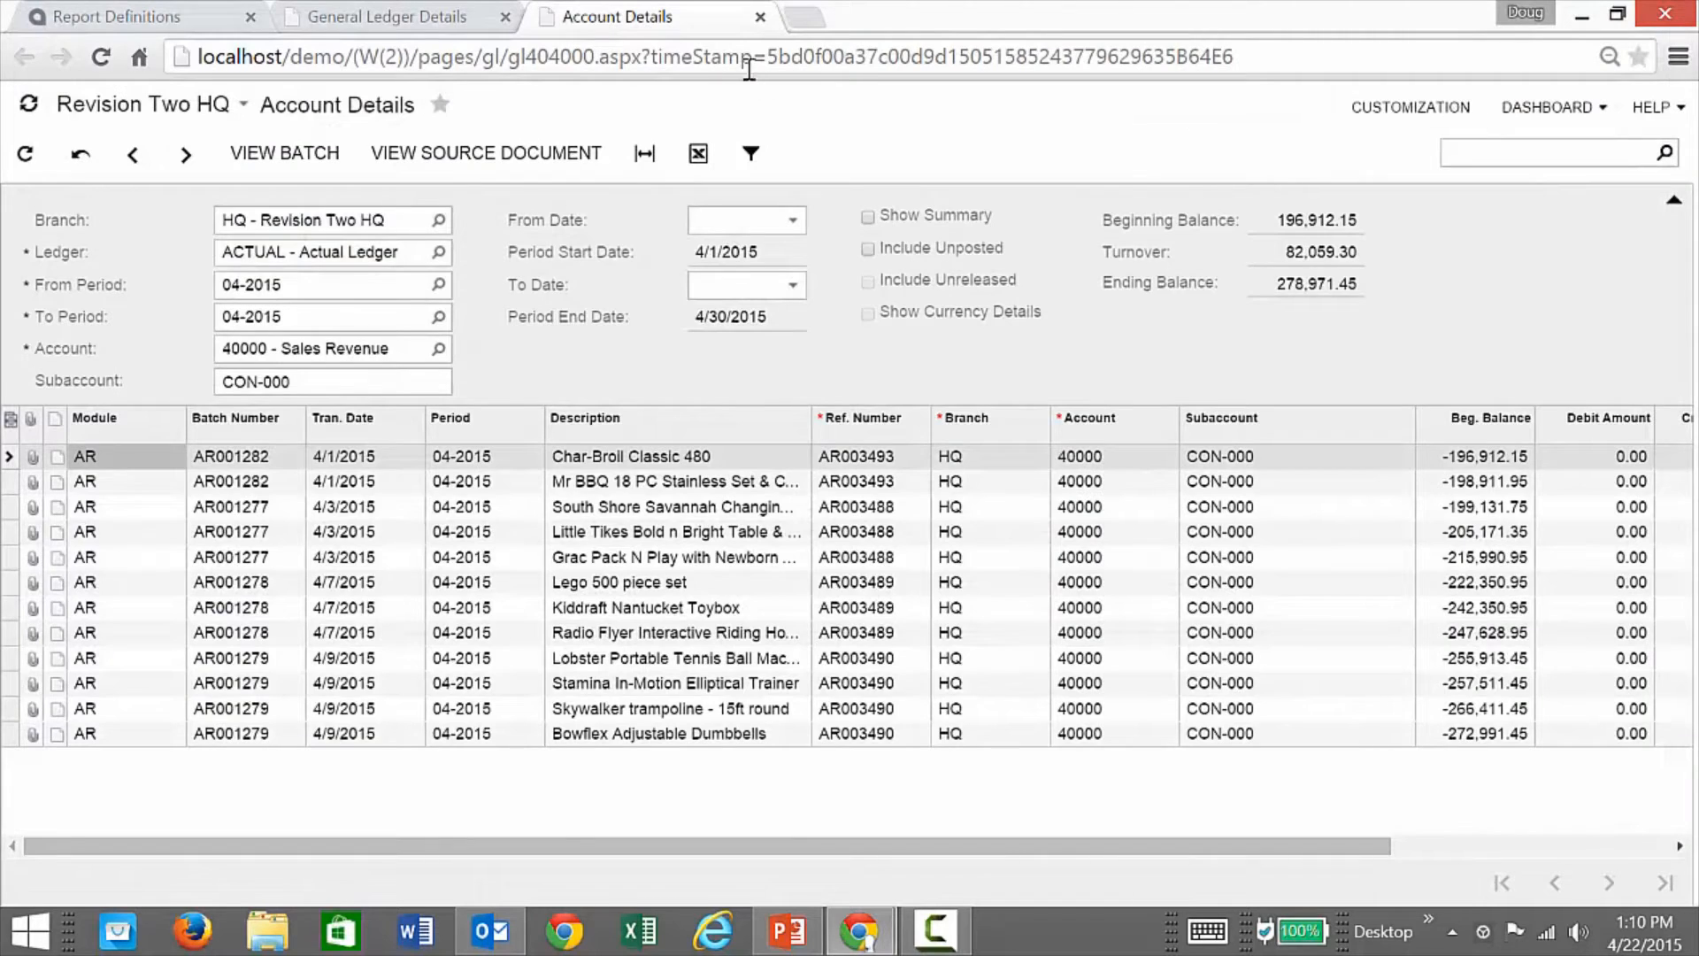
{"action": "left_click", "coordinate": [760, 16]}
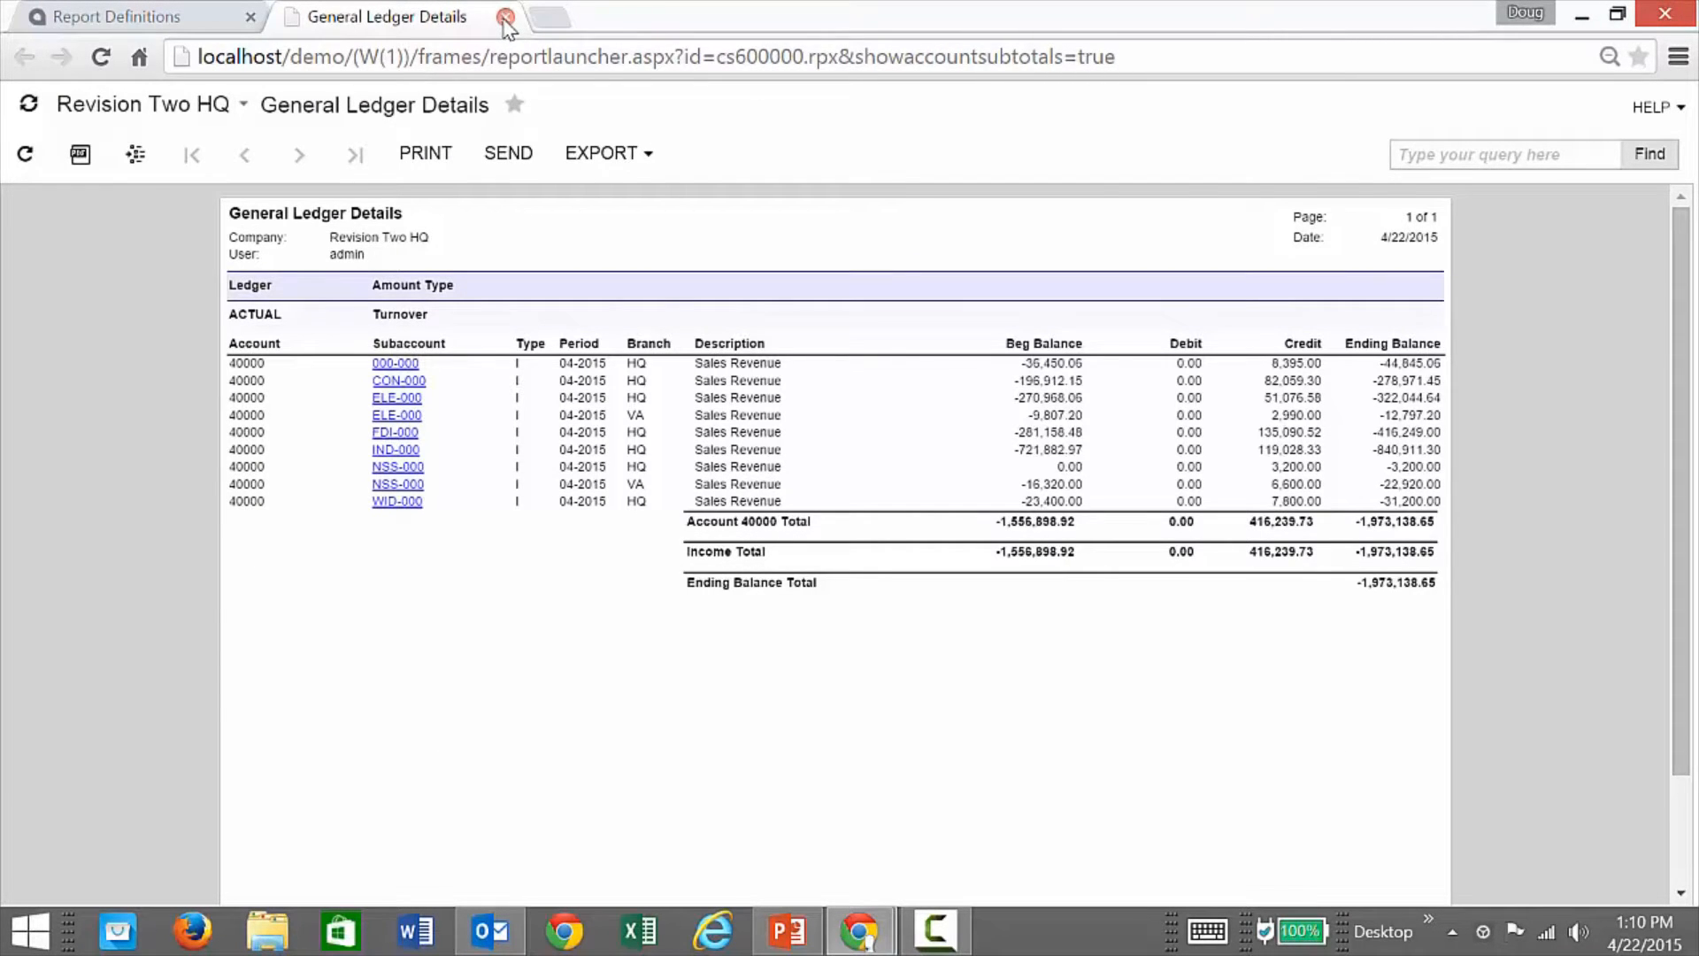
{"action": "left_click", "coordinate": [505, 17]}
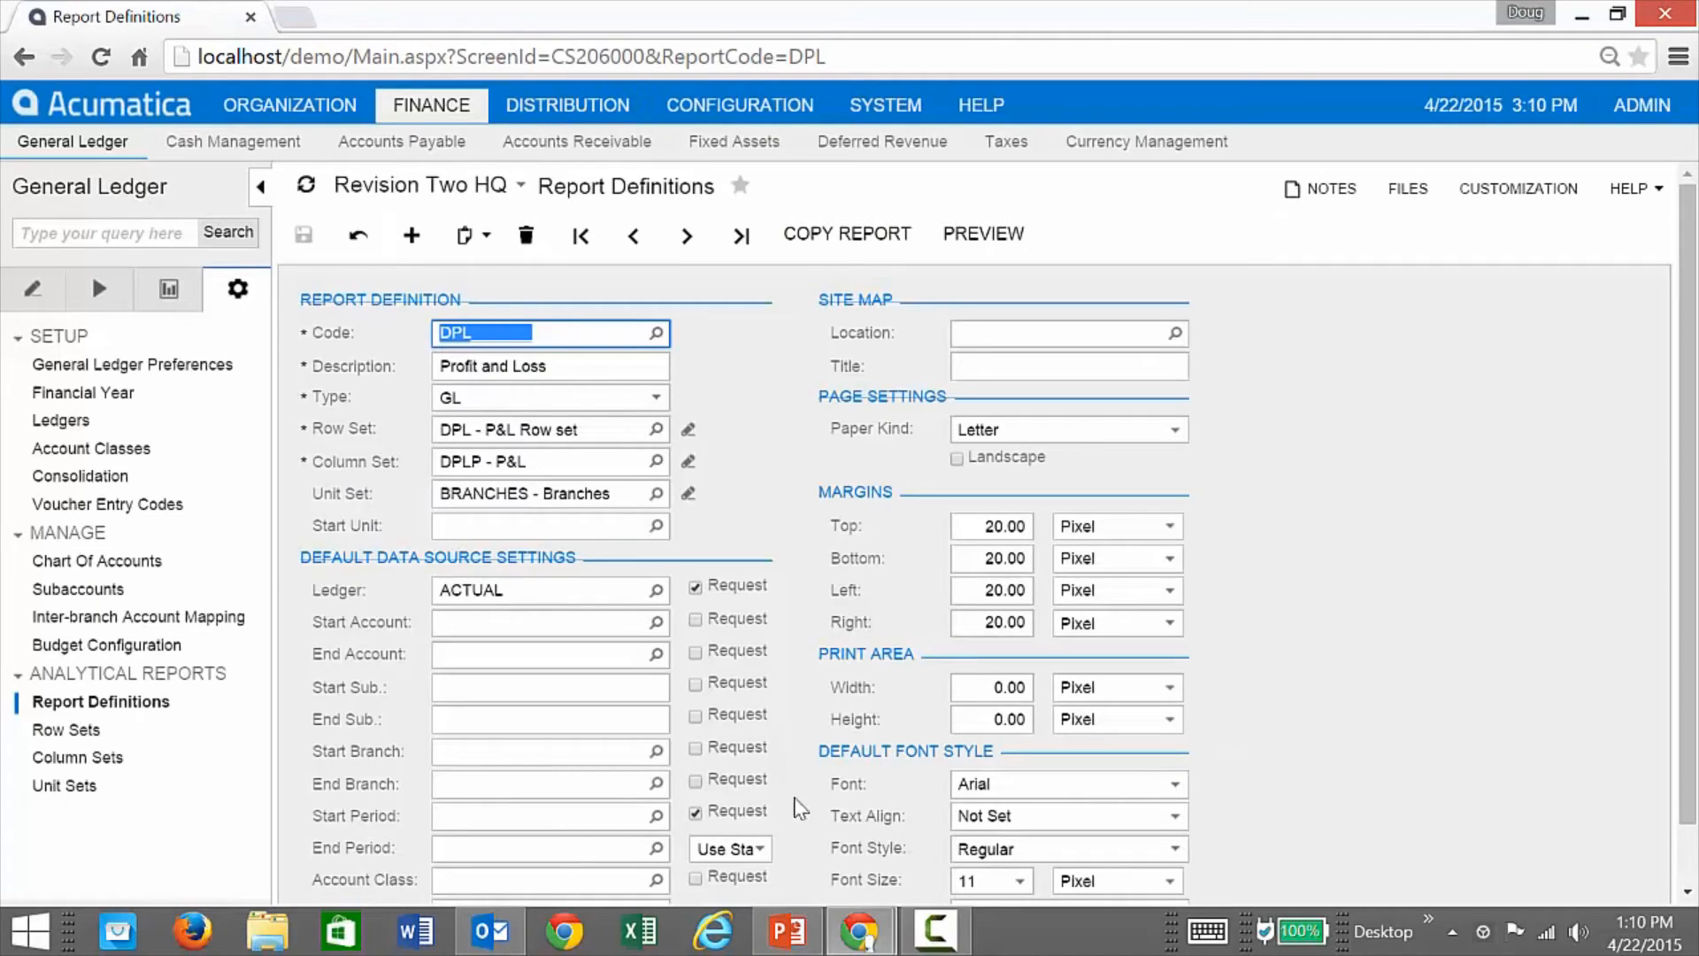
Step: Bring the generated Profit & Loss report window forward and close it
{"action": "left_click", "coordinate": [858, 931]}
{"action": "left_click", "coordinate": [991, 787]}
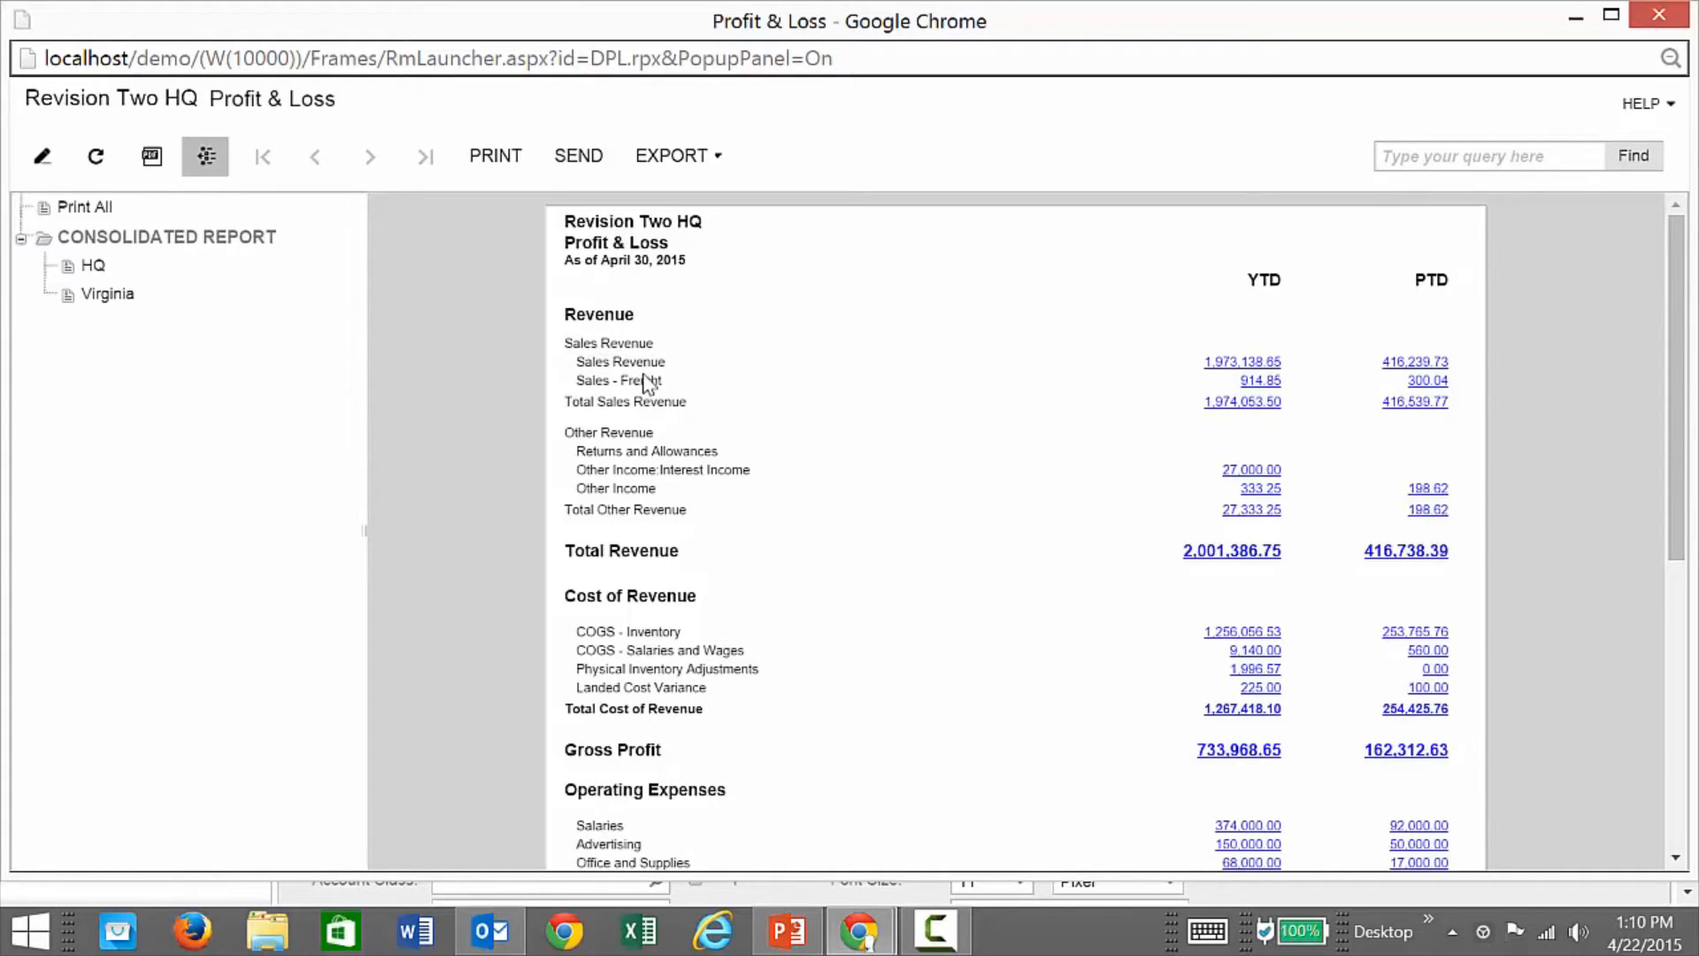
{"action": "left_click", "coordinate": [1658, 14]}
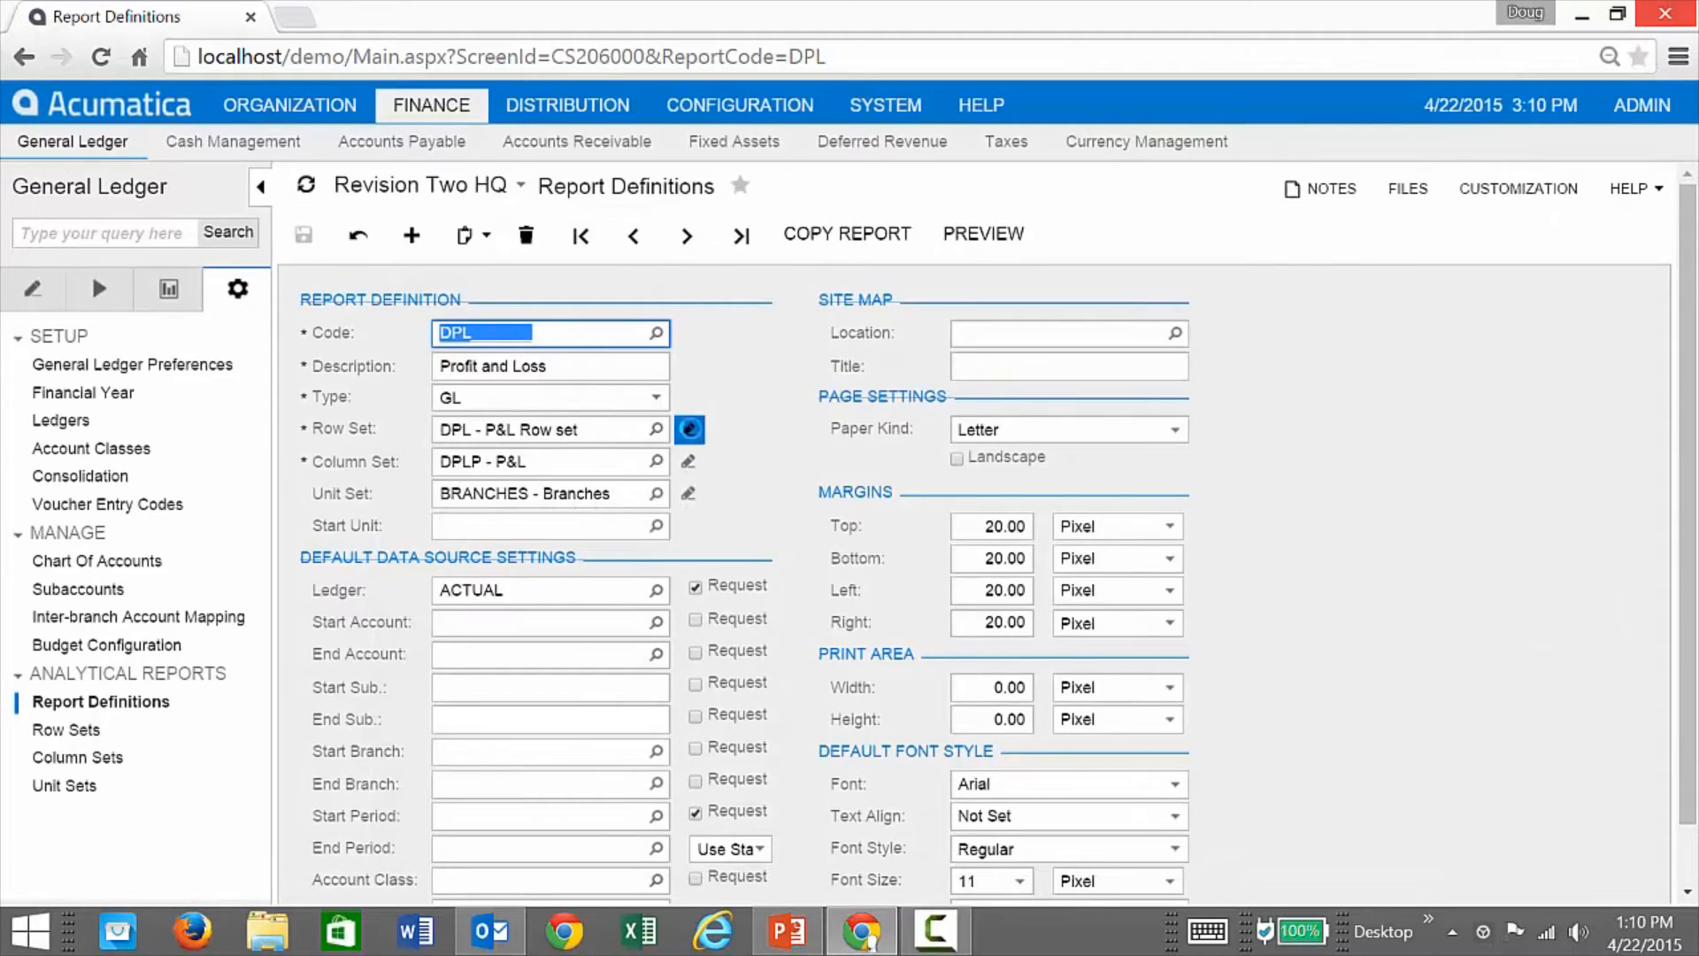
Step: Open the DPL P&L row set and the SALES data source settings of row 0100 Sales - Details
{"action": "left_click", "coordinate": [689, 429]}
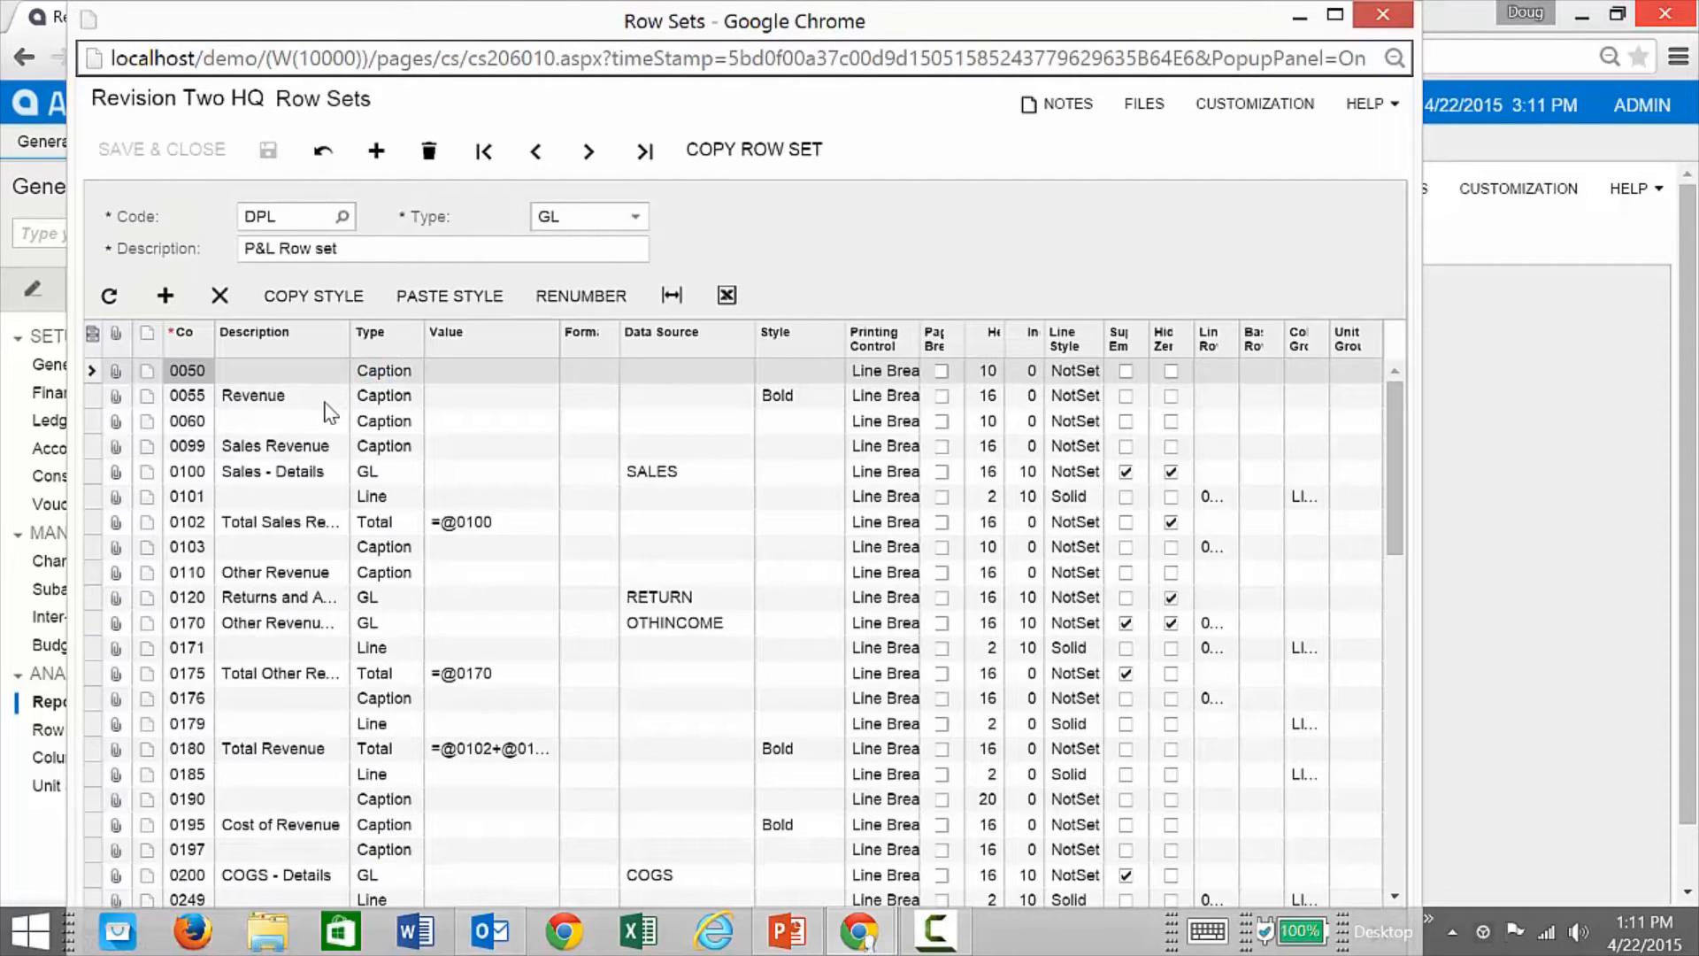
{"action": "left_click", "coordinate": [306, 396]}
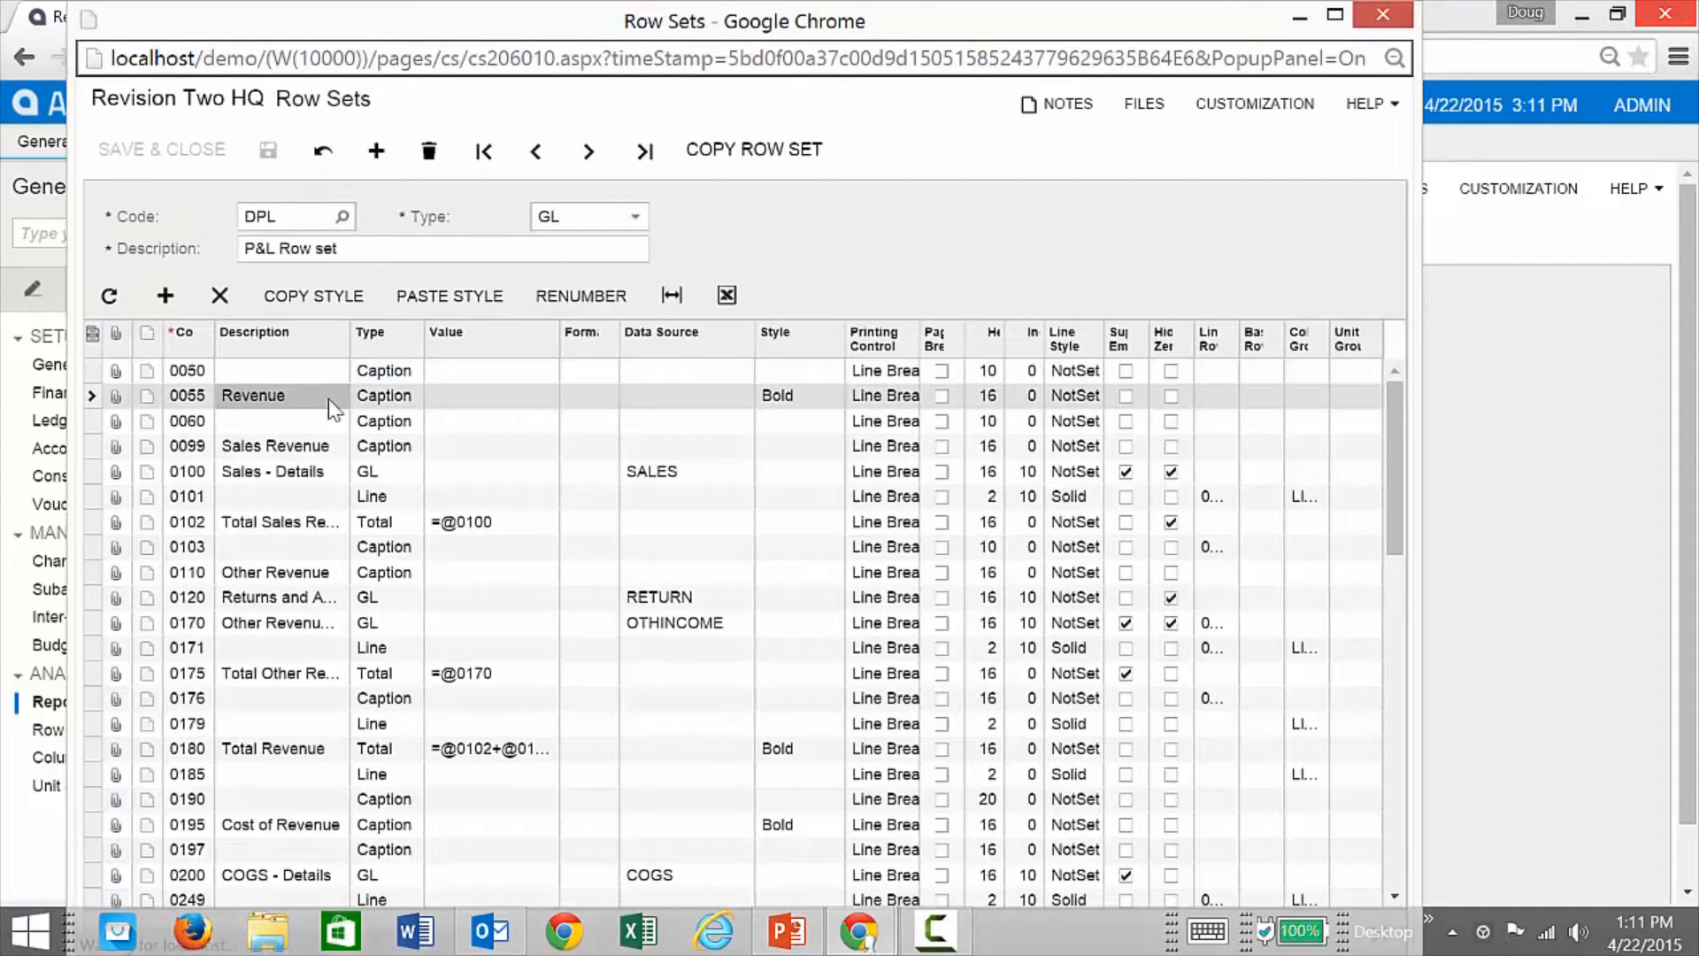
{"action": "left_click", "coordinate": [393, 423]}
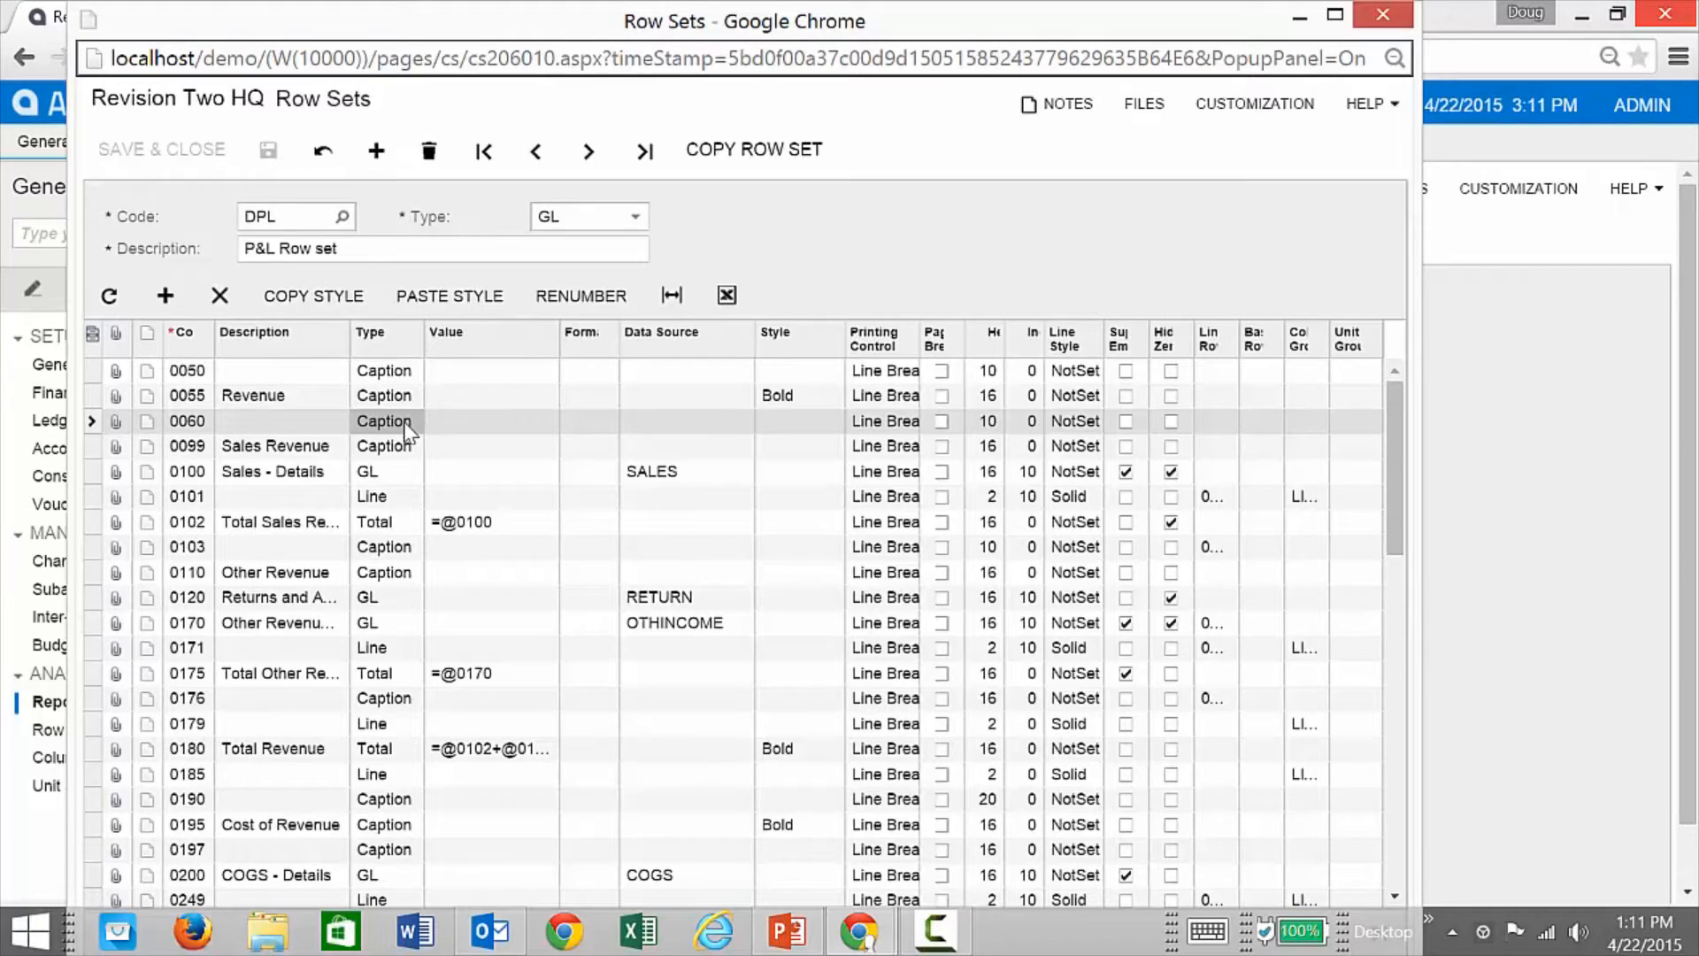
{"action": "left_click", "coordinate": [387, 478]}
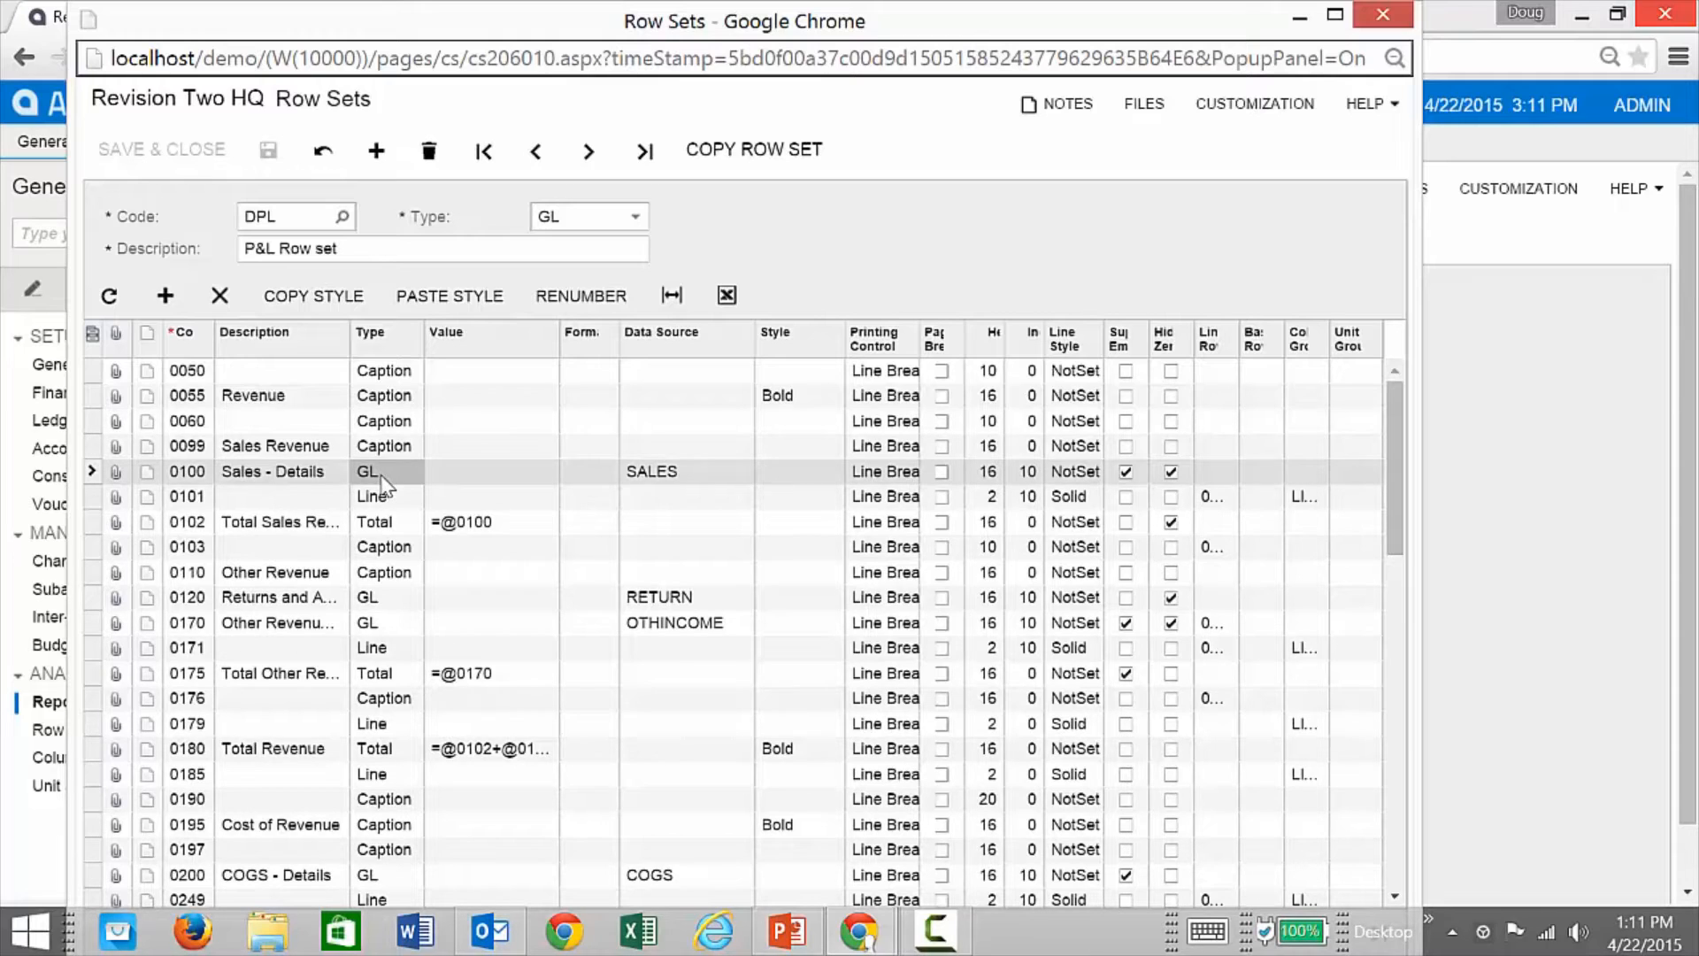
{"action": "left_click", "coordinate": [694, 478]}
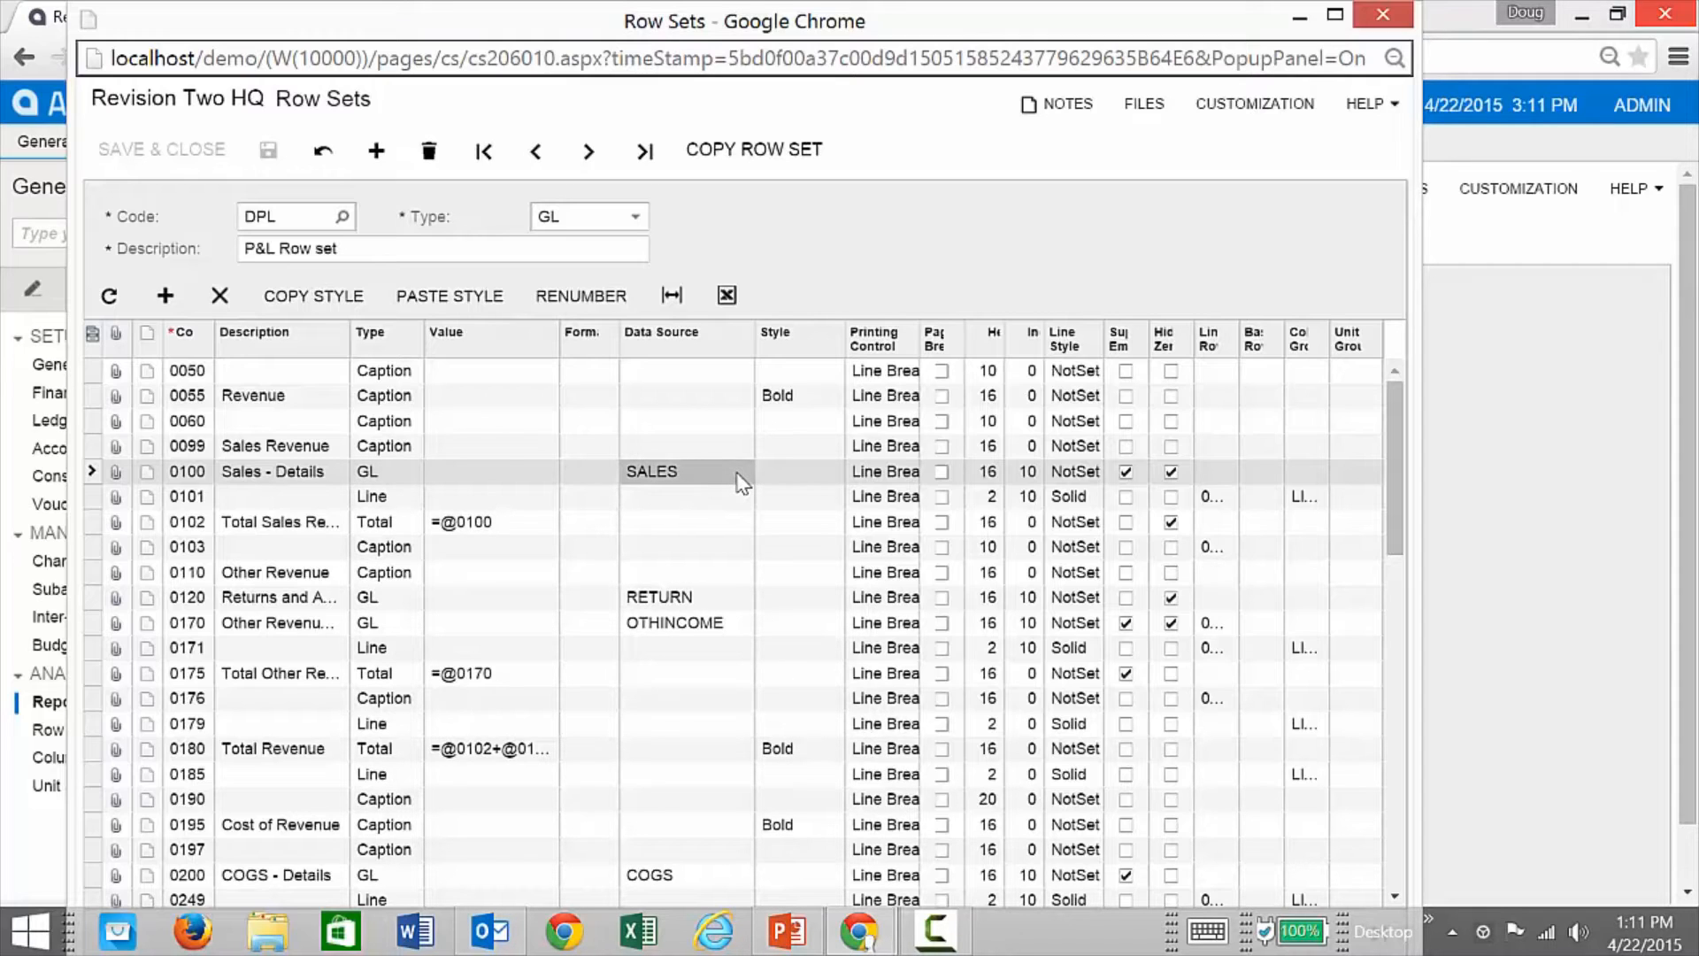
{"action": "left_click", "coordinate": [740, 483]}
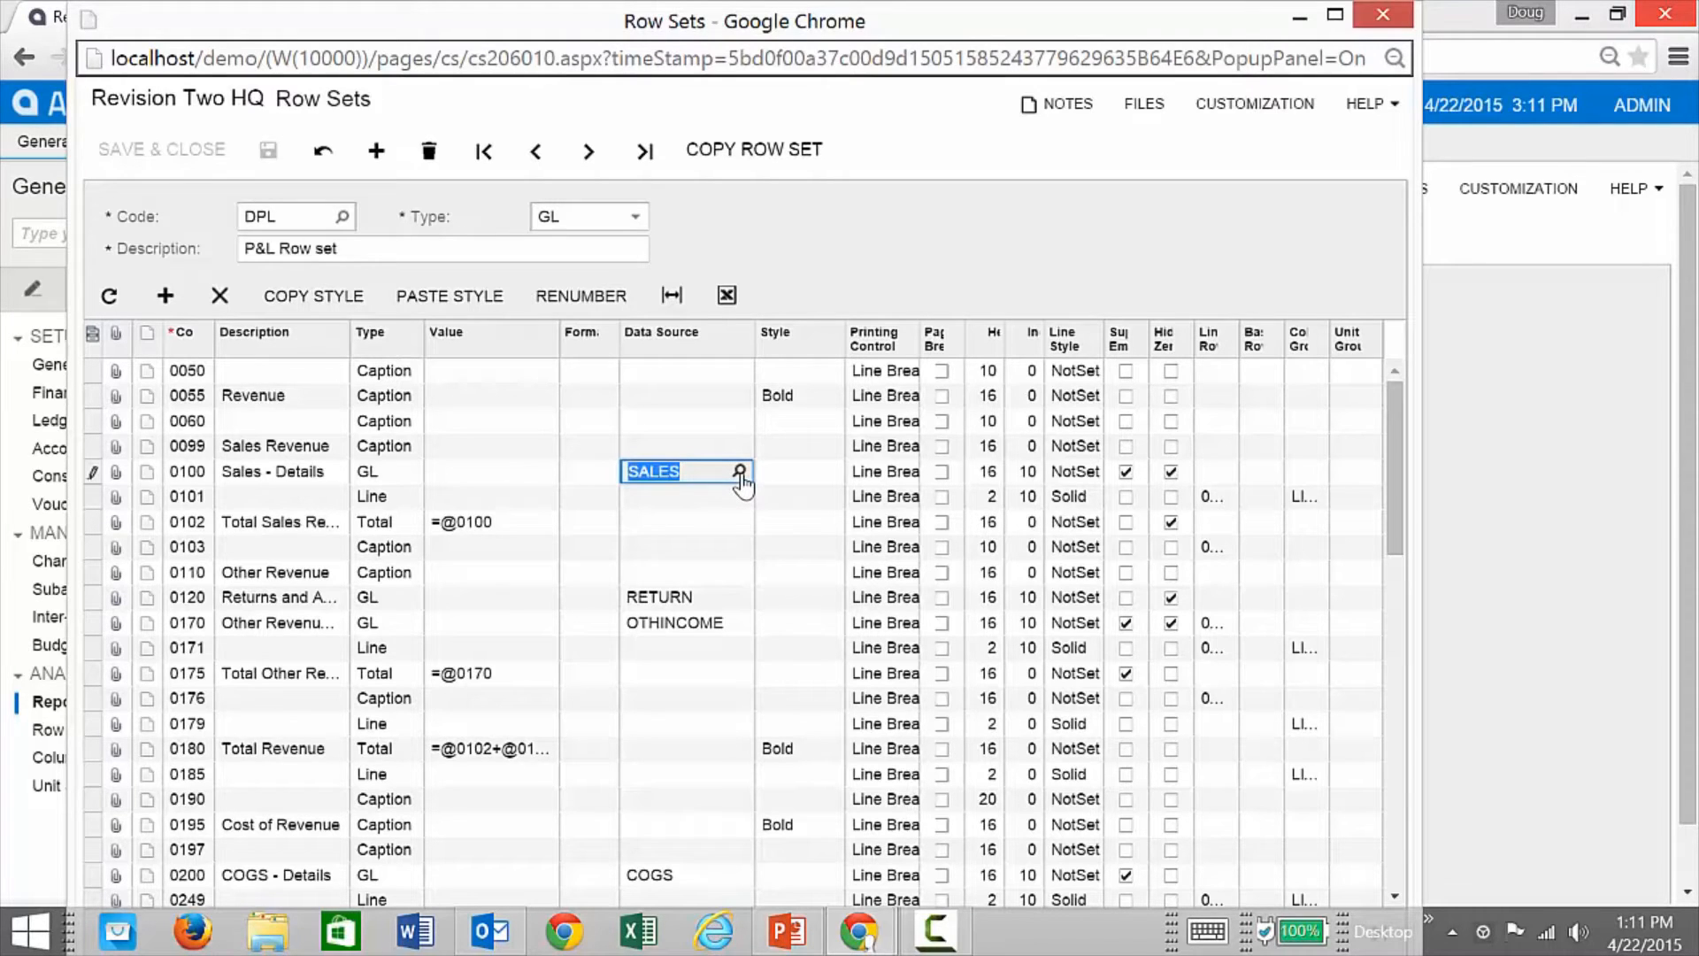
{"action": "left_click", "coordinate": [740, 475]}
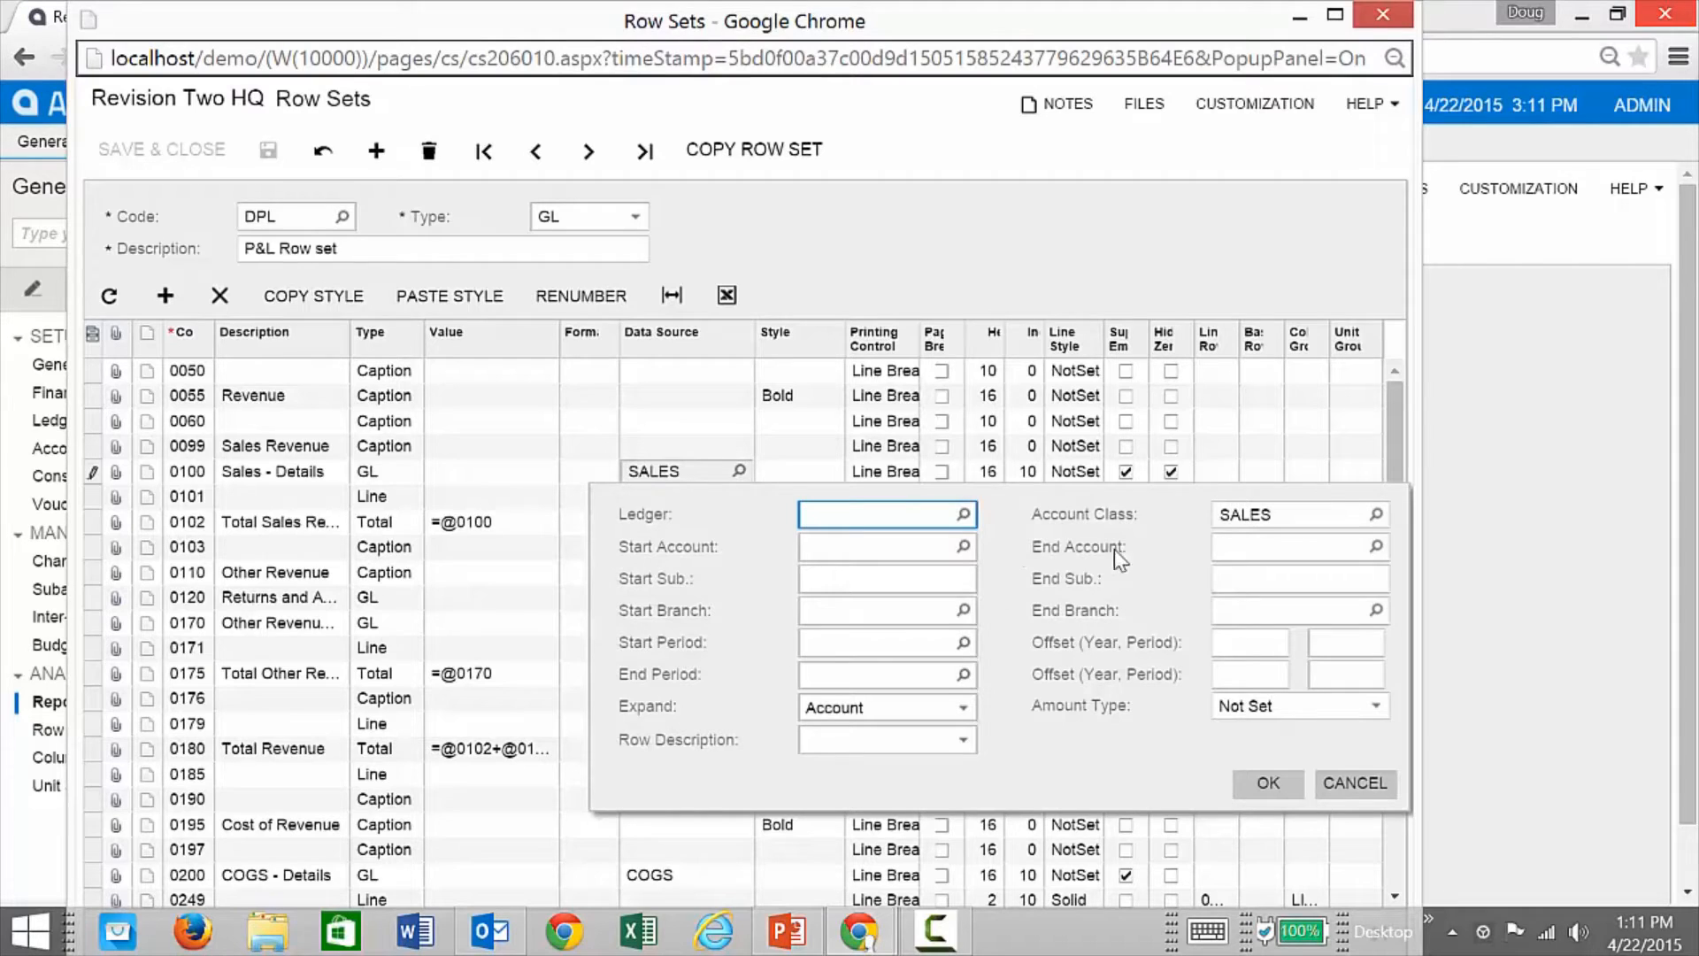
Step: Check row 0100's account class SALES, expand-by-account and Not Set amount type, then cancel unchanged
{"action": "left_click", "coordinate": [1374, 515]}
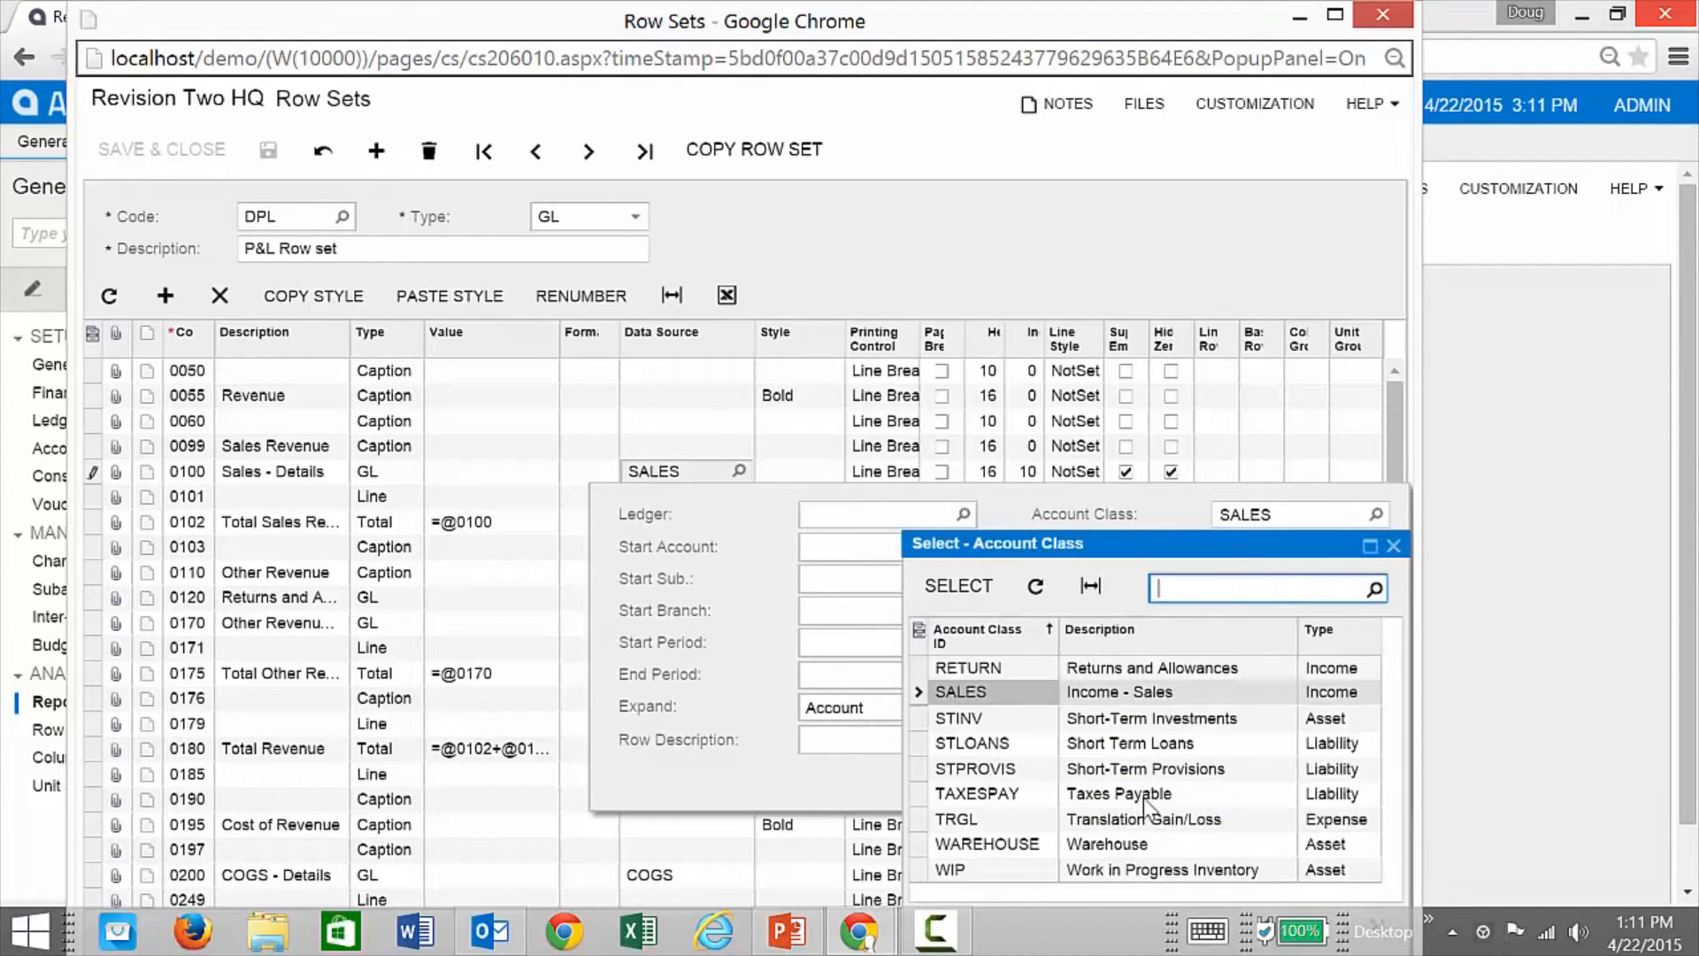
{"action": "left_click", "coordinate": [1393, 546]}
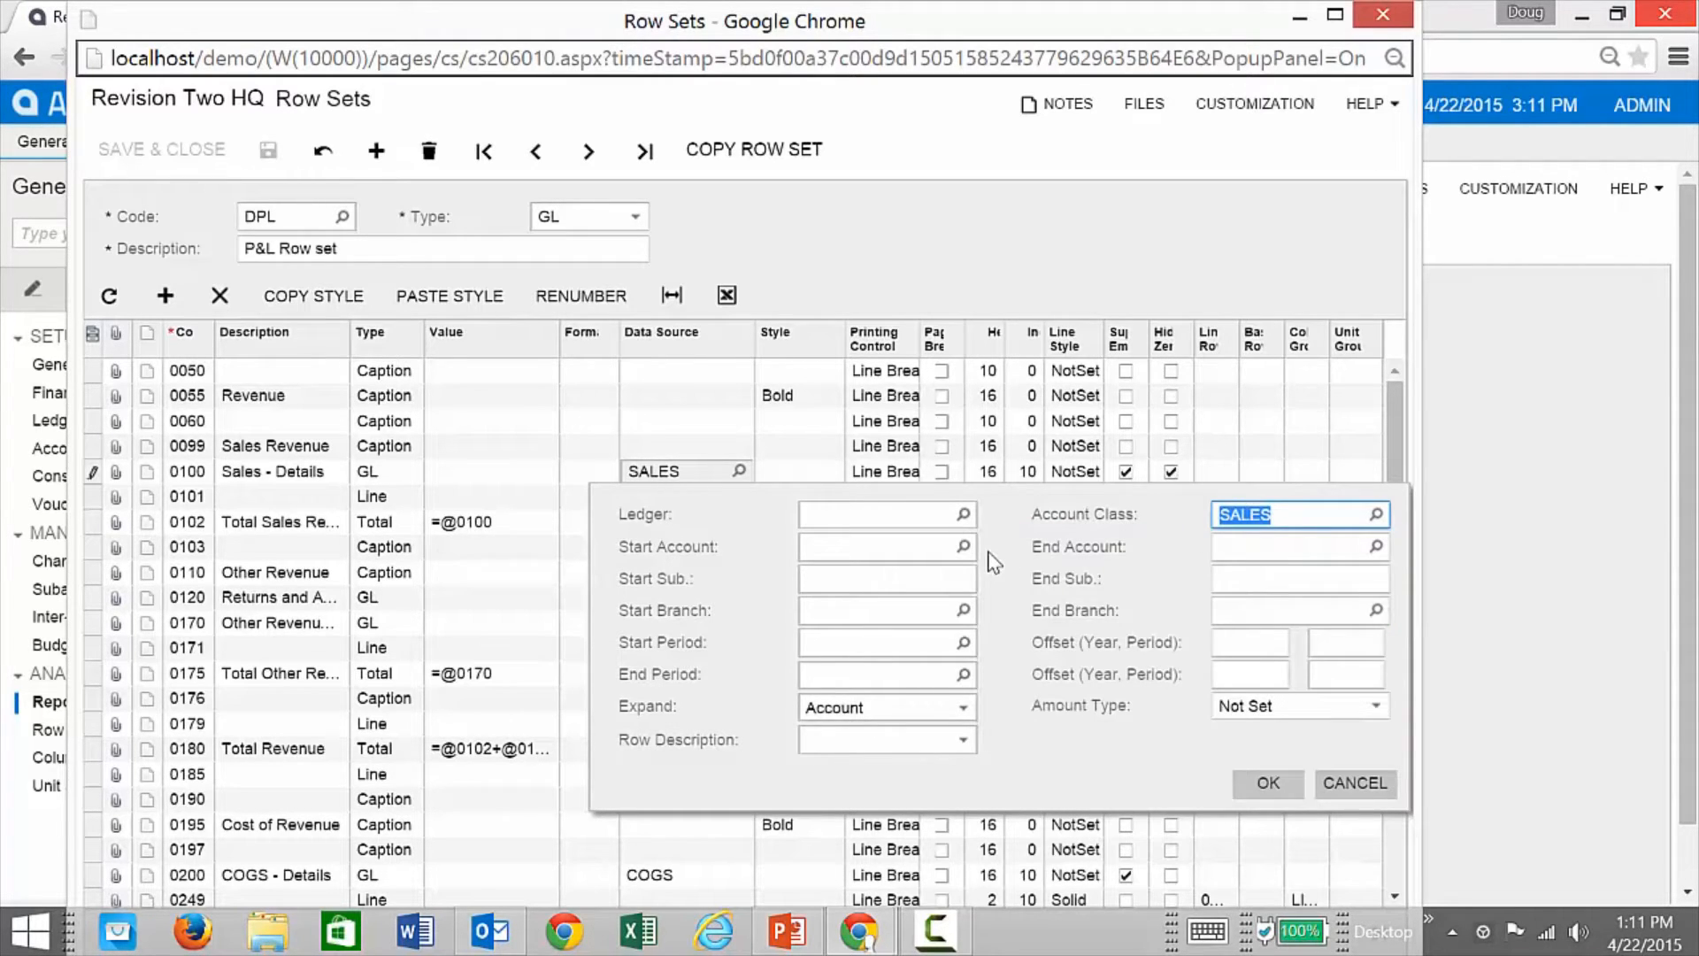
{"action": "left_click", "coordinate": [963, 709]}
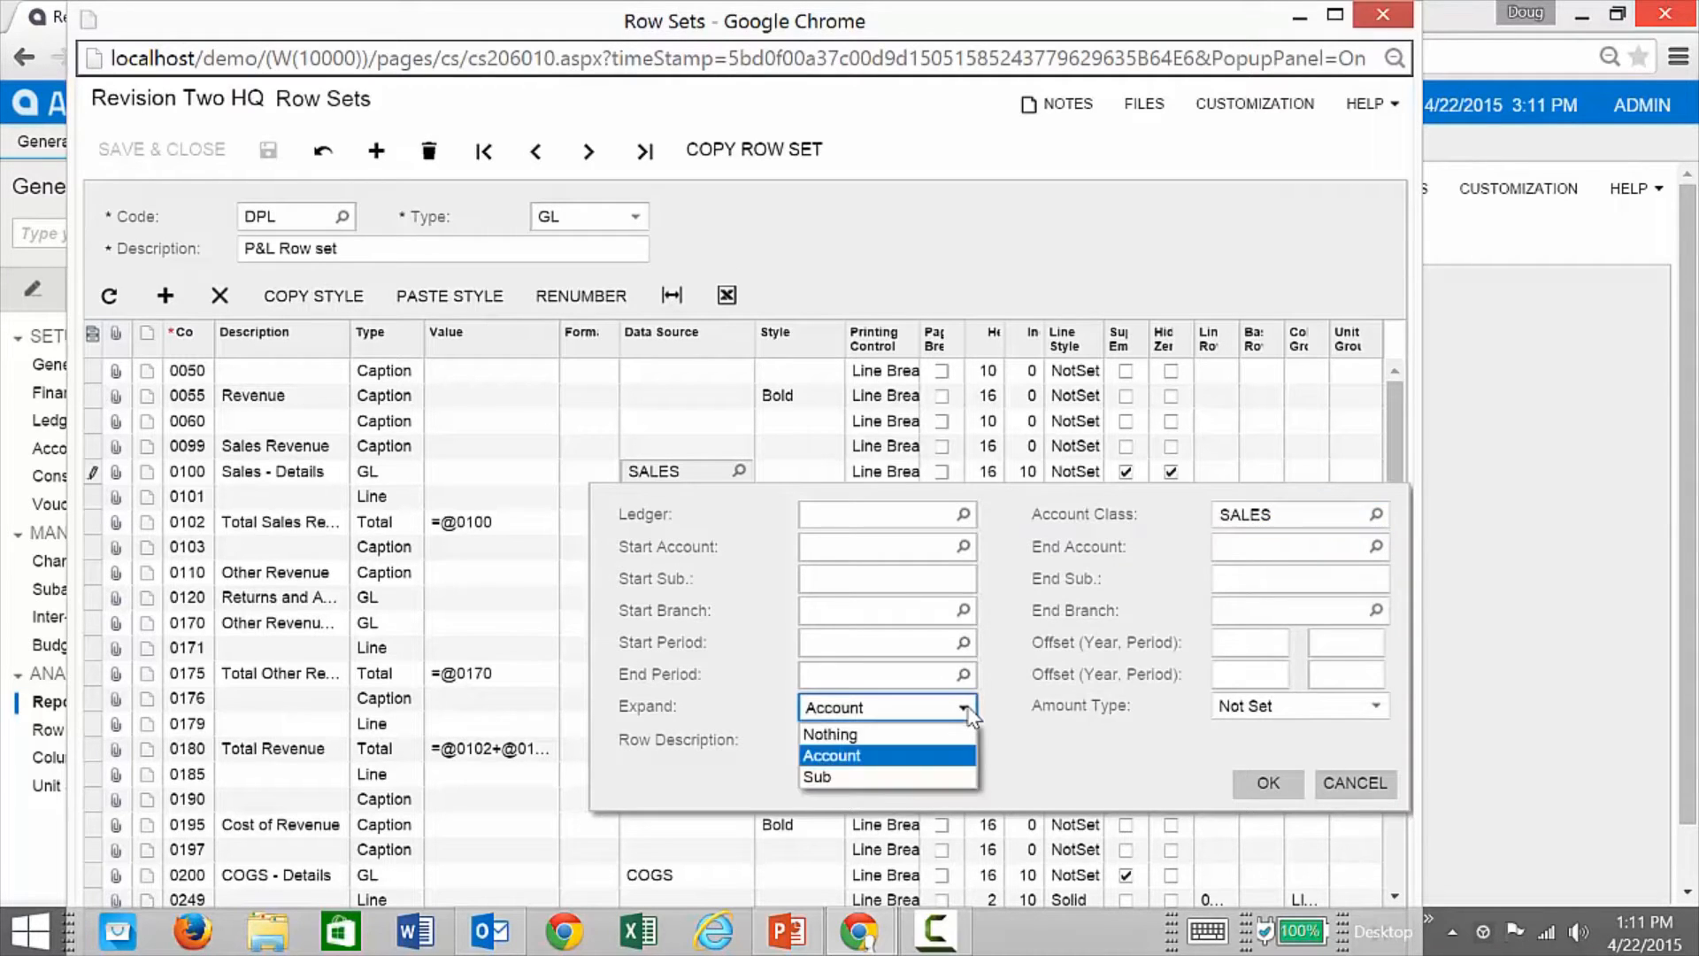
{"action": "left_click", "coordinate": [895, 766]}
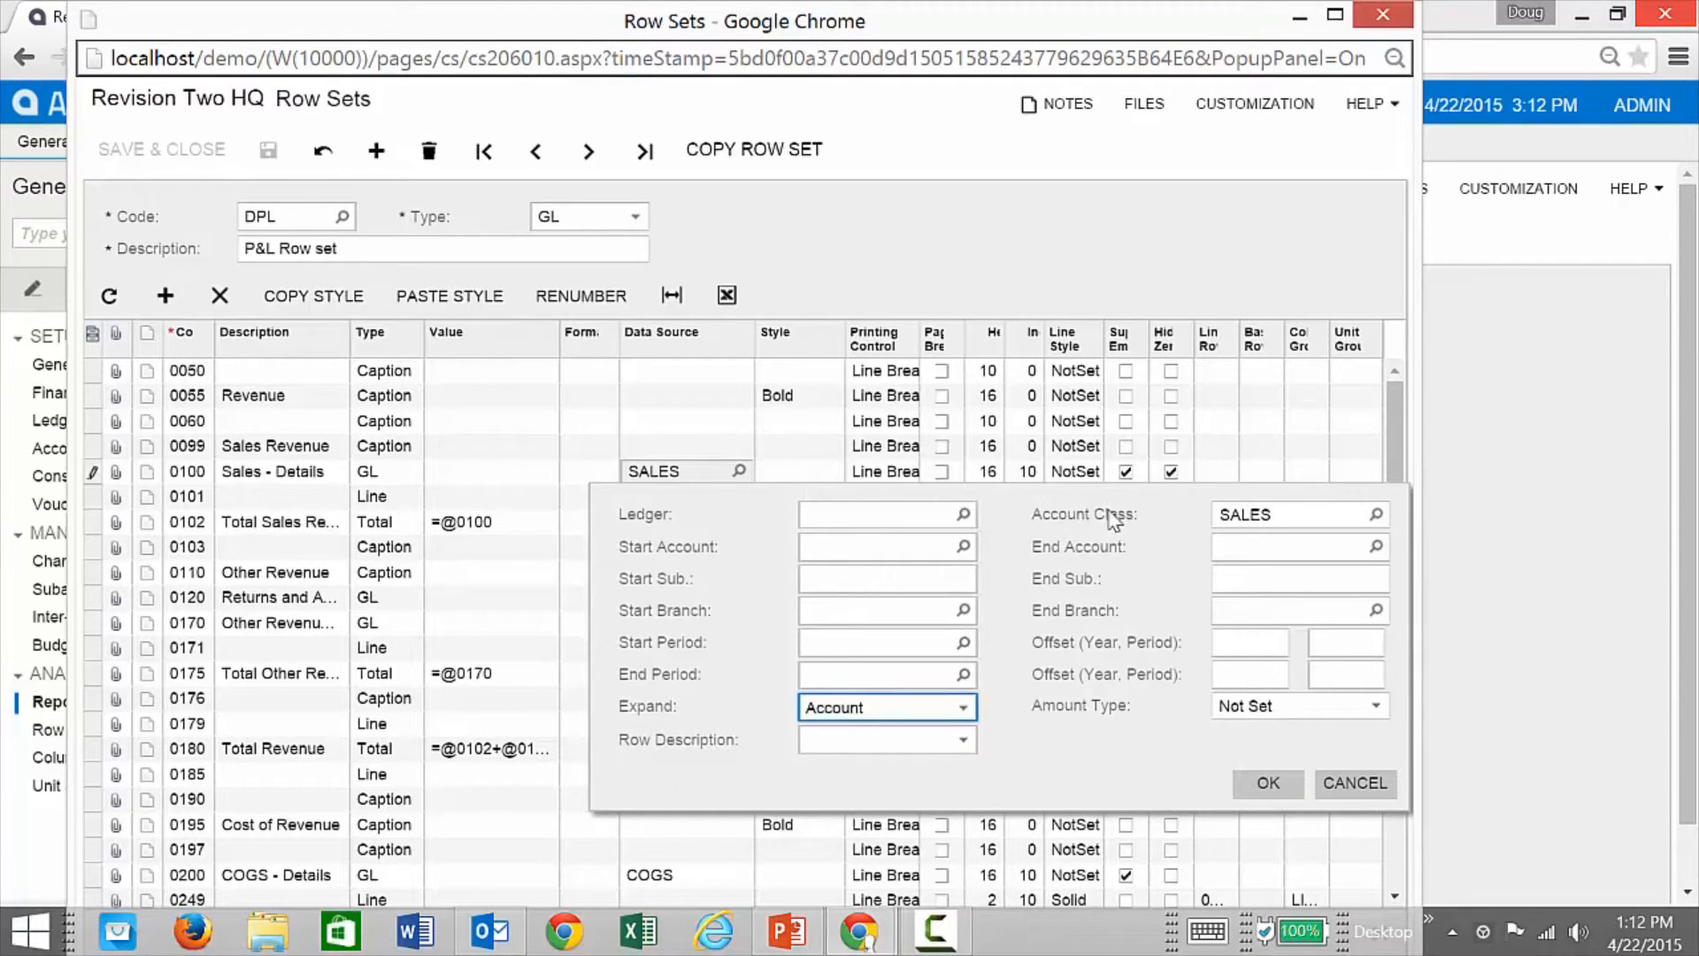
{"action": "left_click", "coordinate": [1376, 707]}
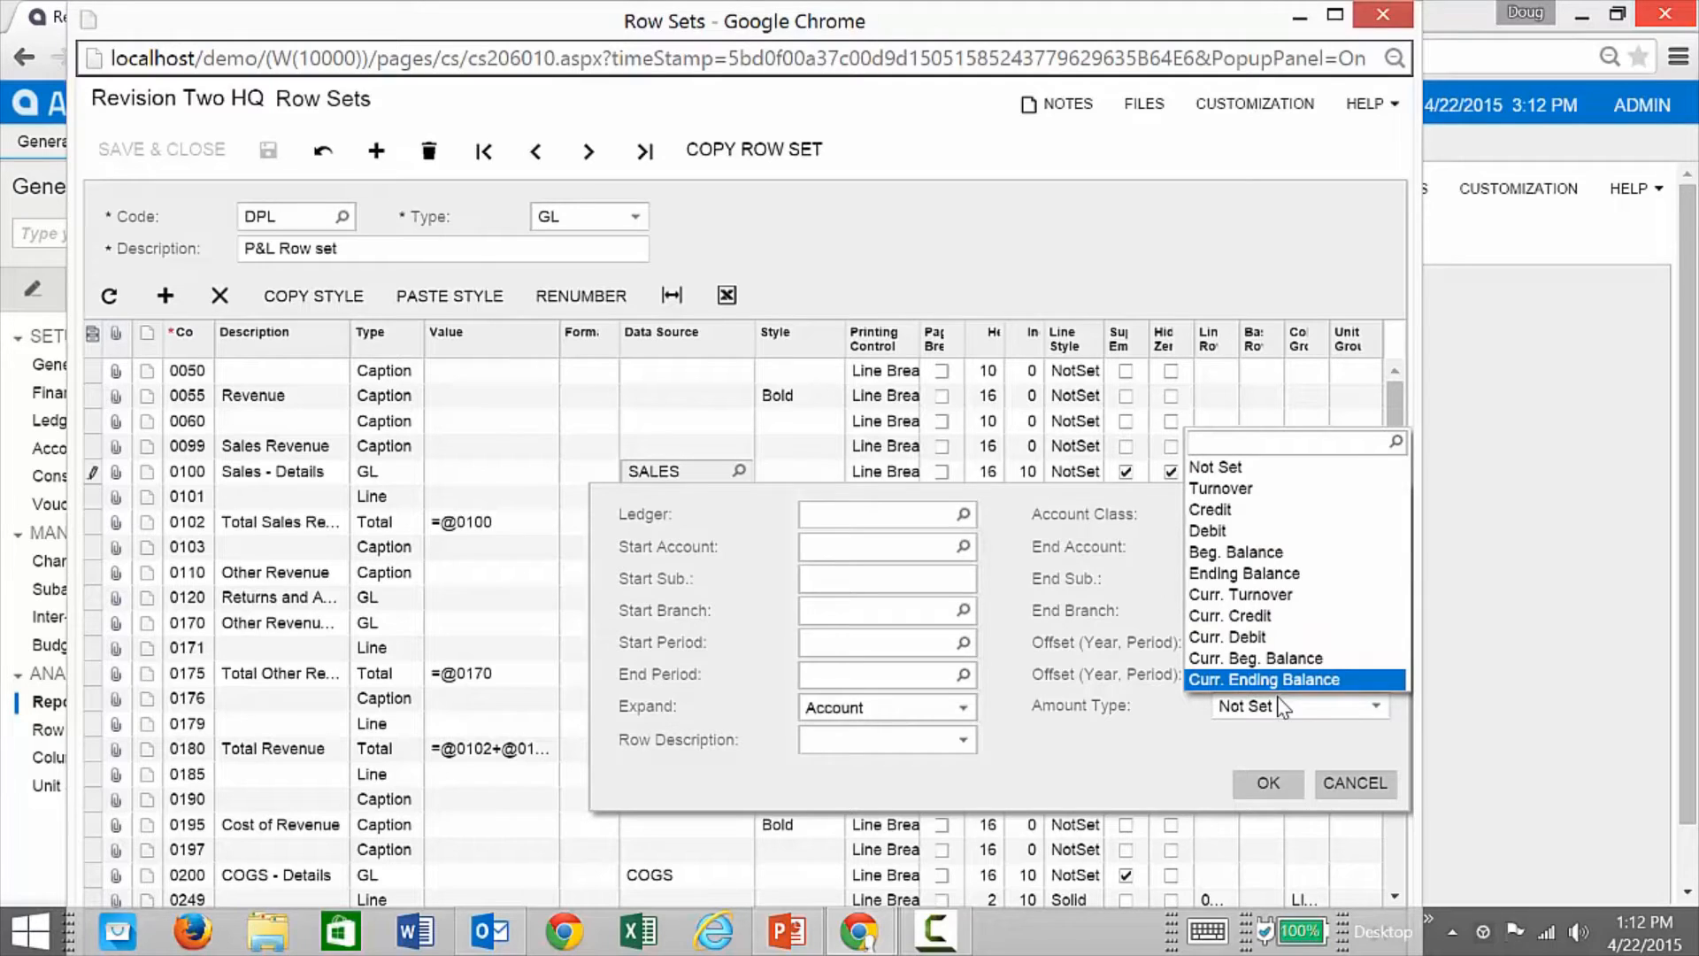
{"action": "left_click", "coordinate": [1303, 747]}
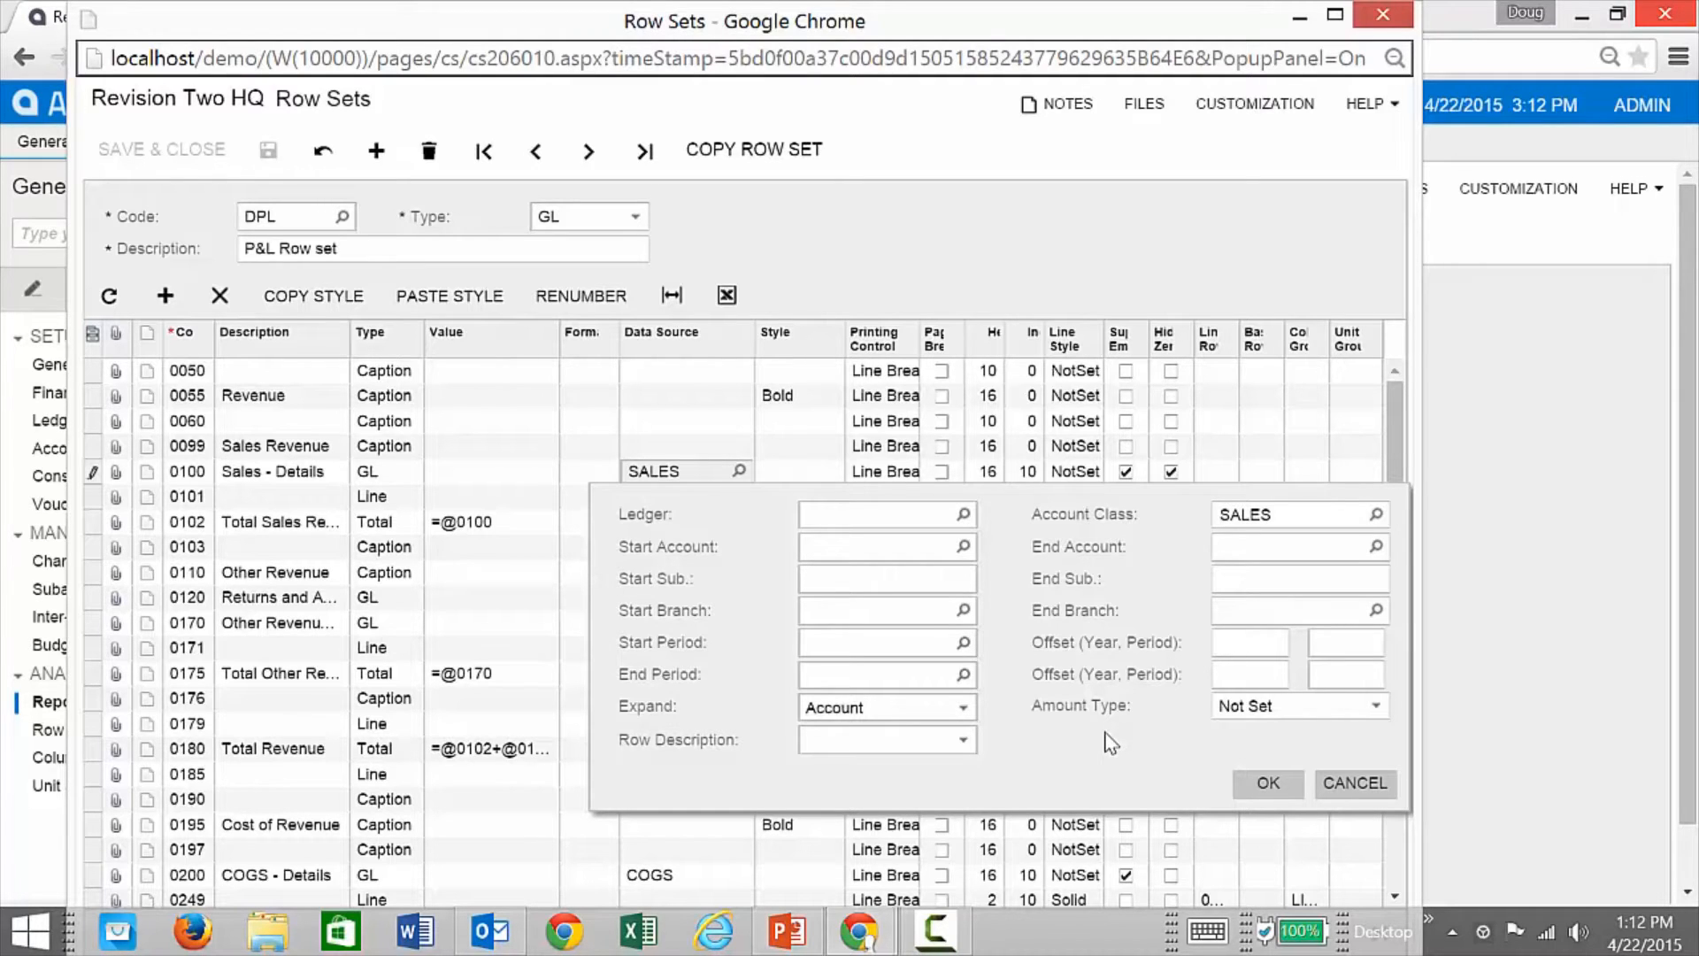
{"action": "left_click", "coordinate": [1378, 794]}
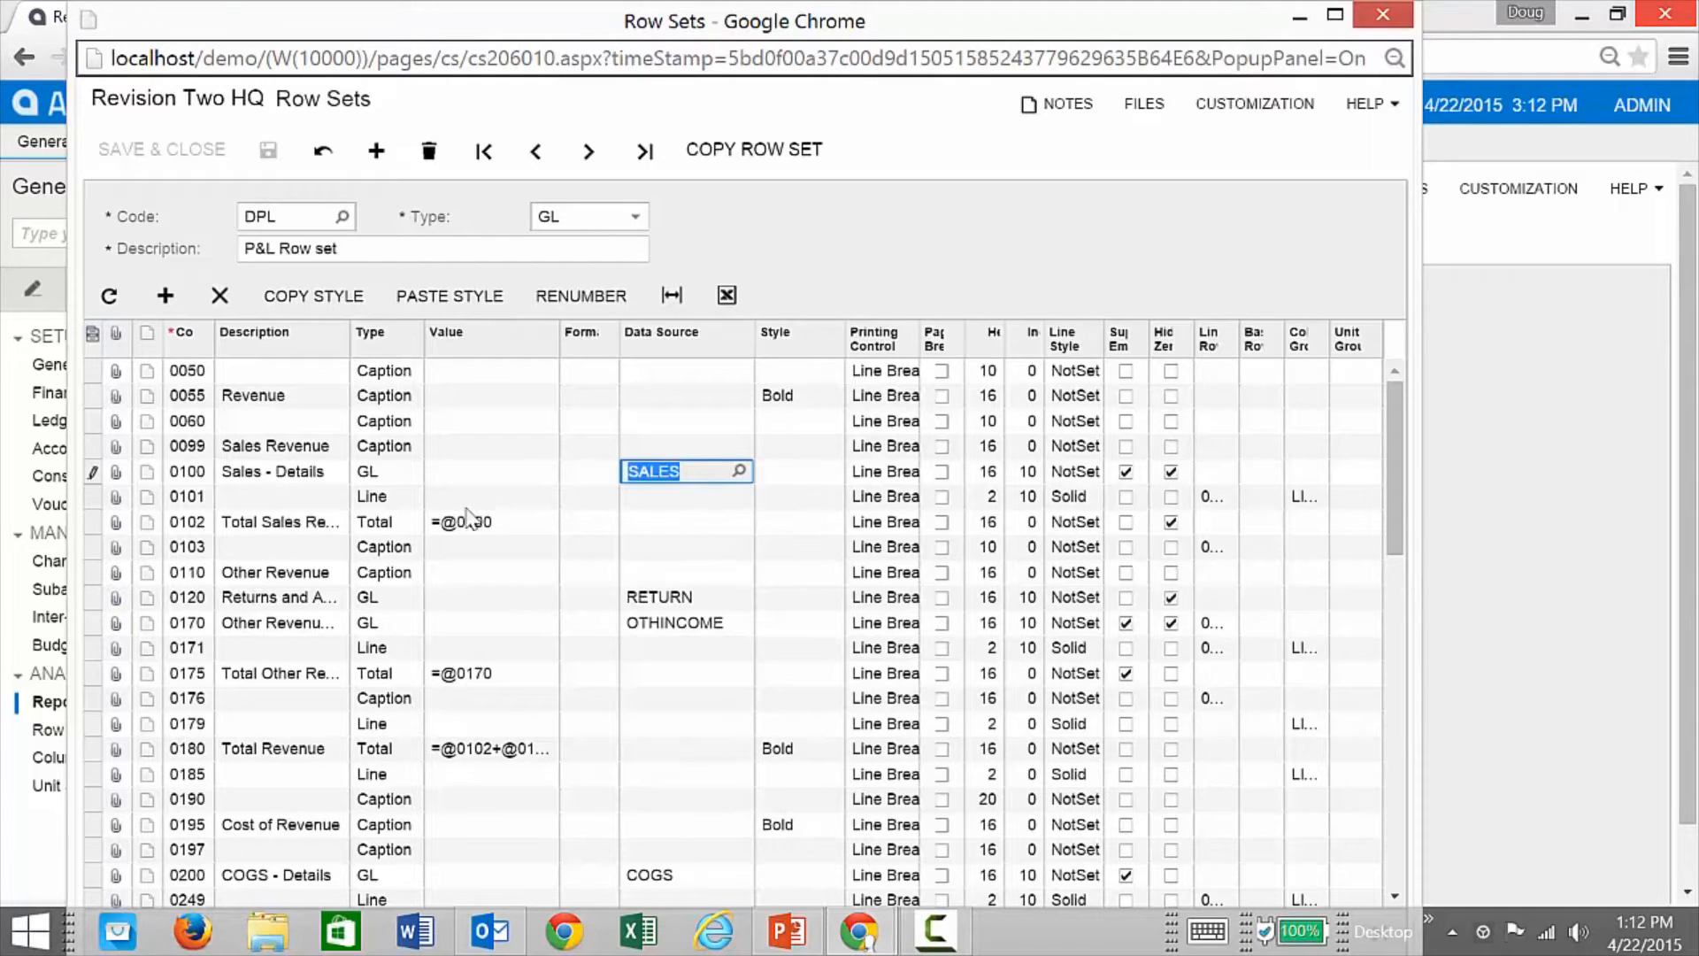
{"action": "left_click", "coordinate": [391, 501]}
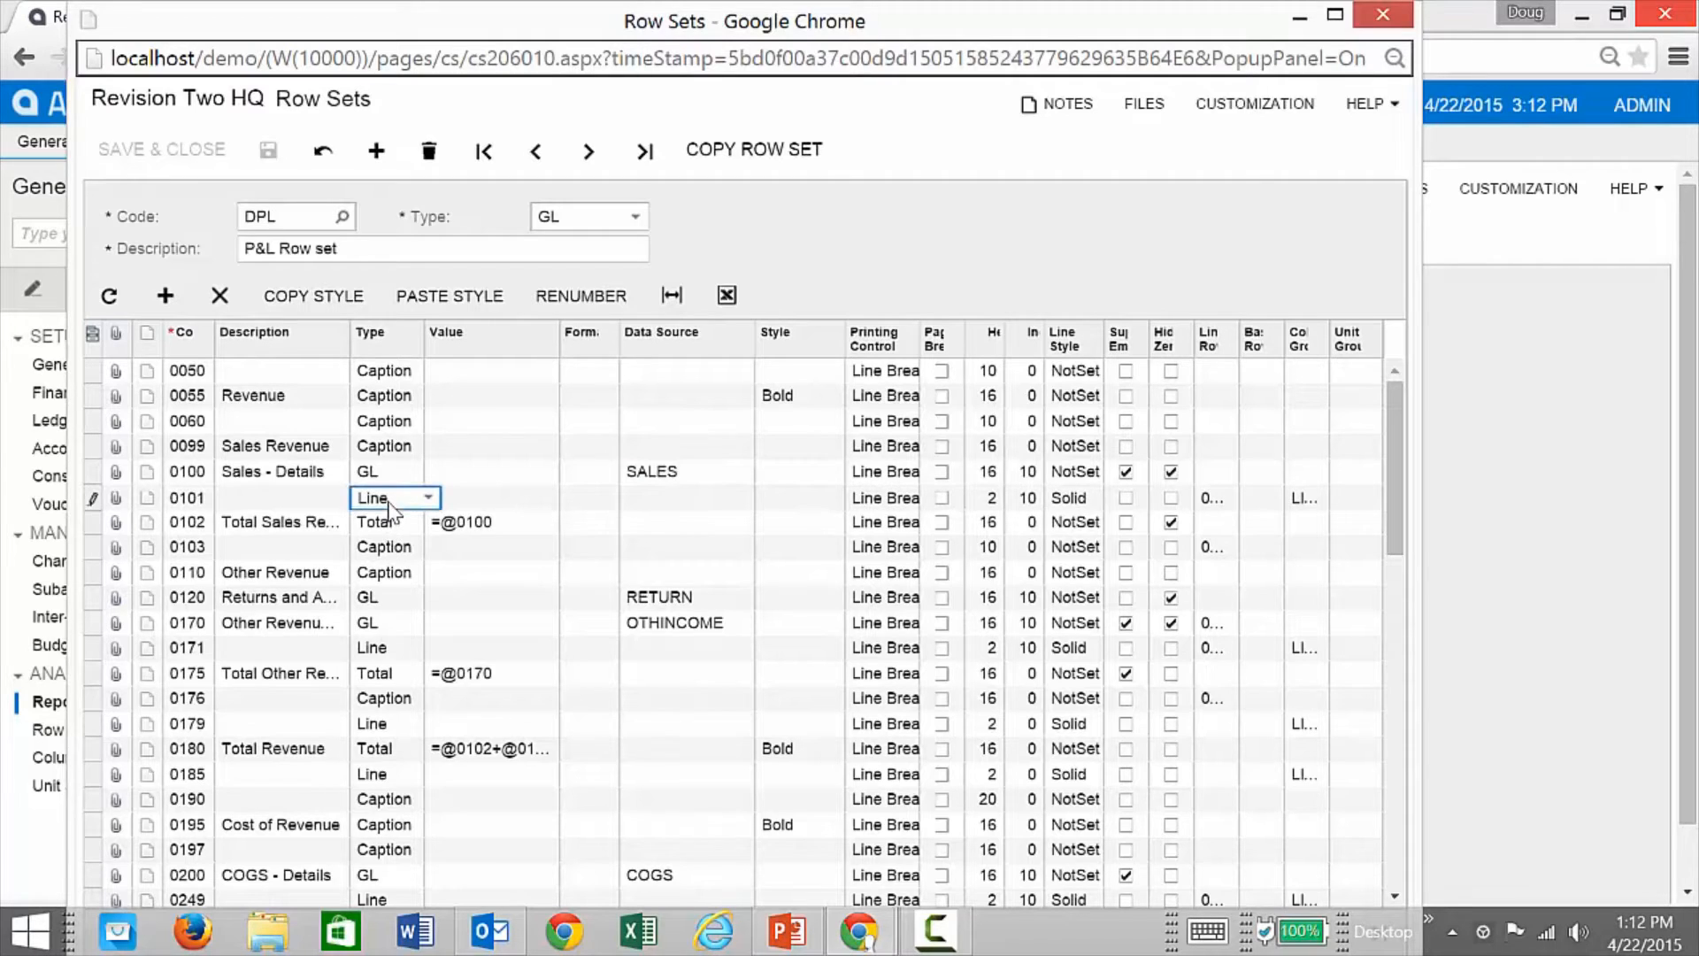
{"action": "left_click", "coordinate": [390, 529]}
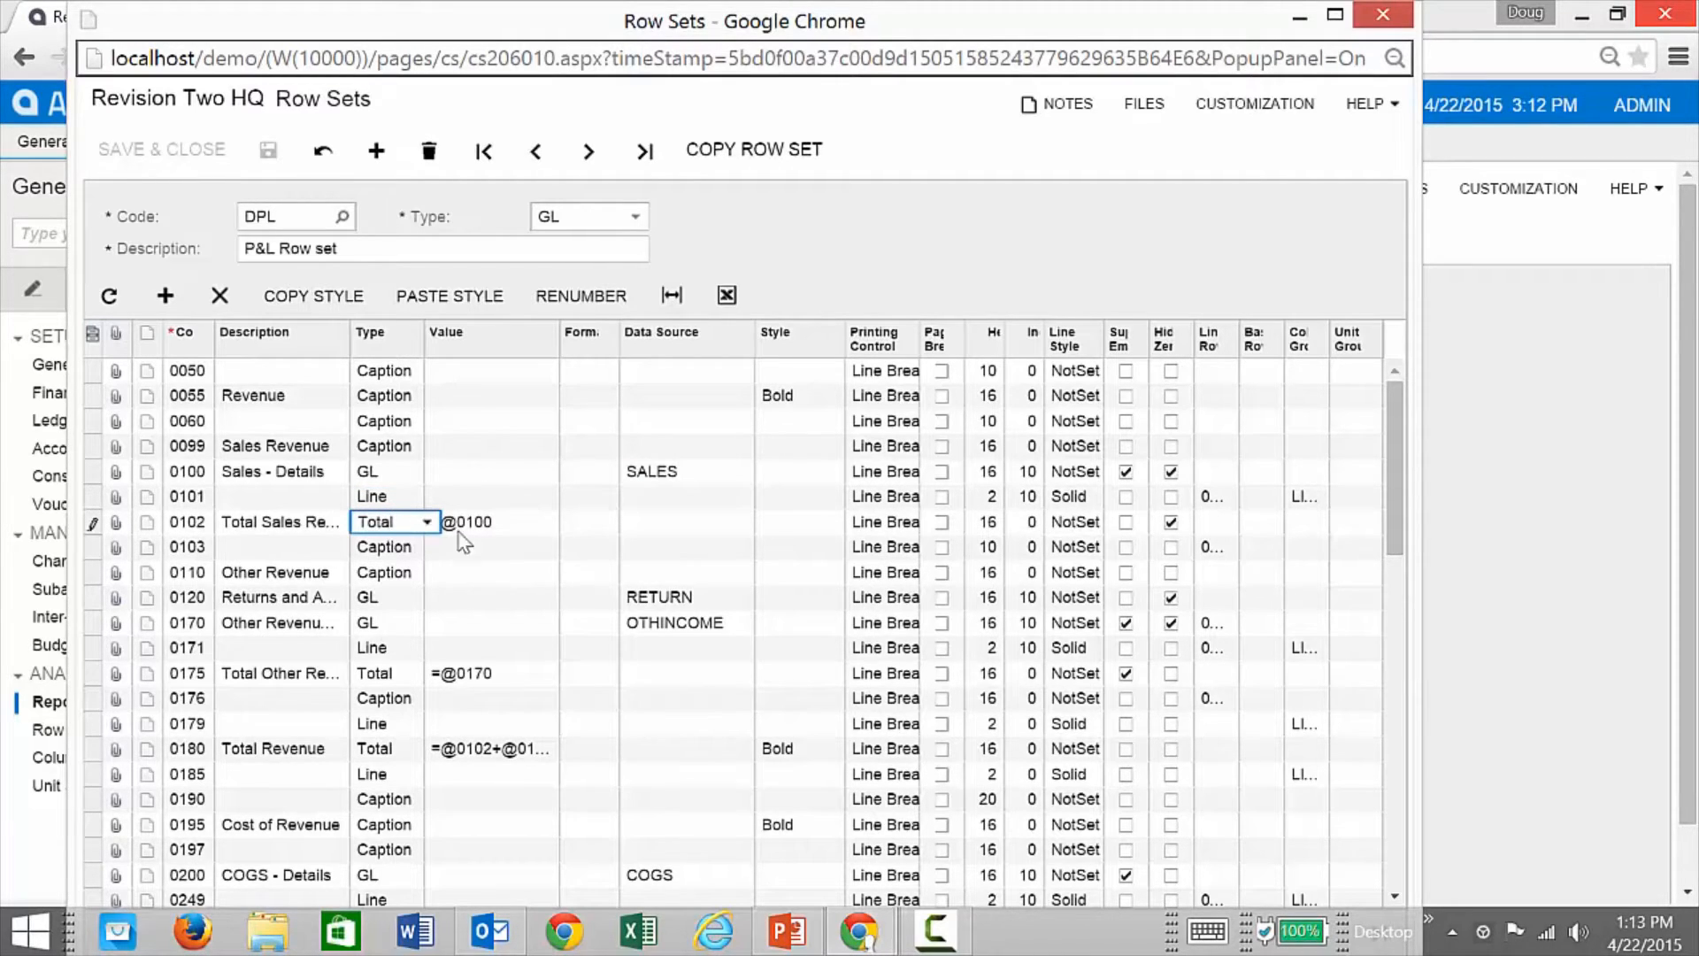
{"action": "left_click", "coordinate": [520, 521]}
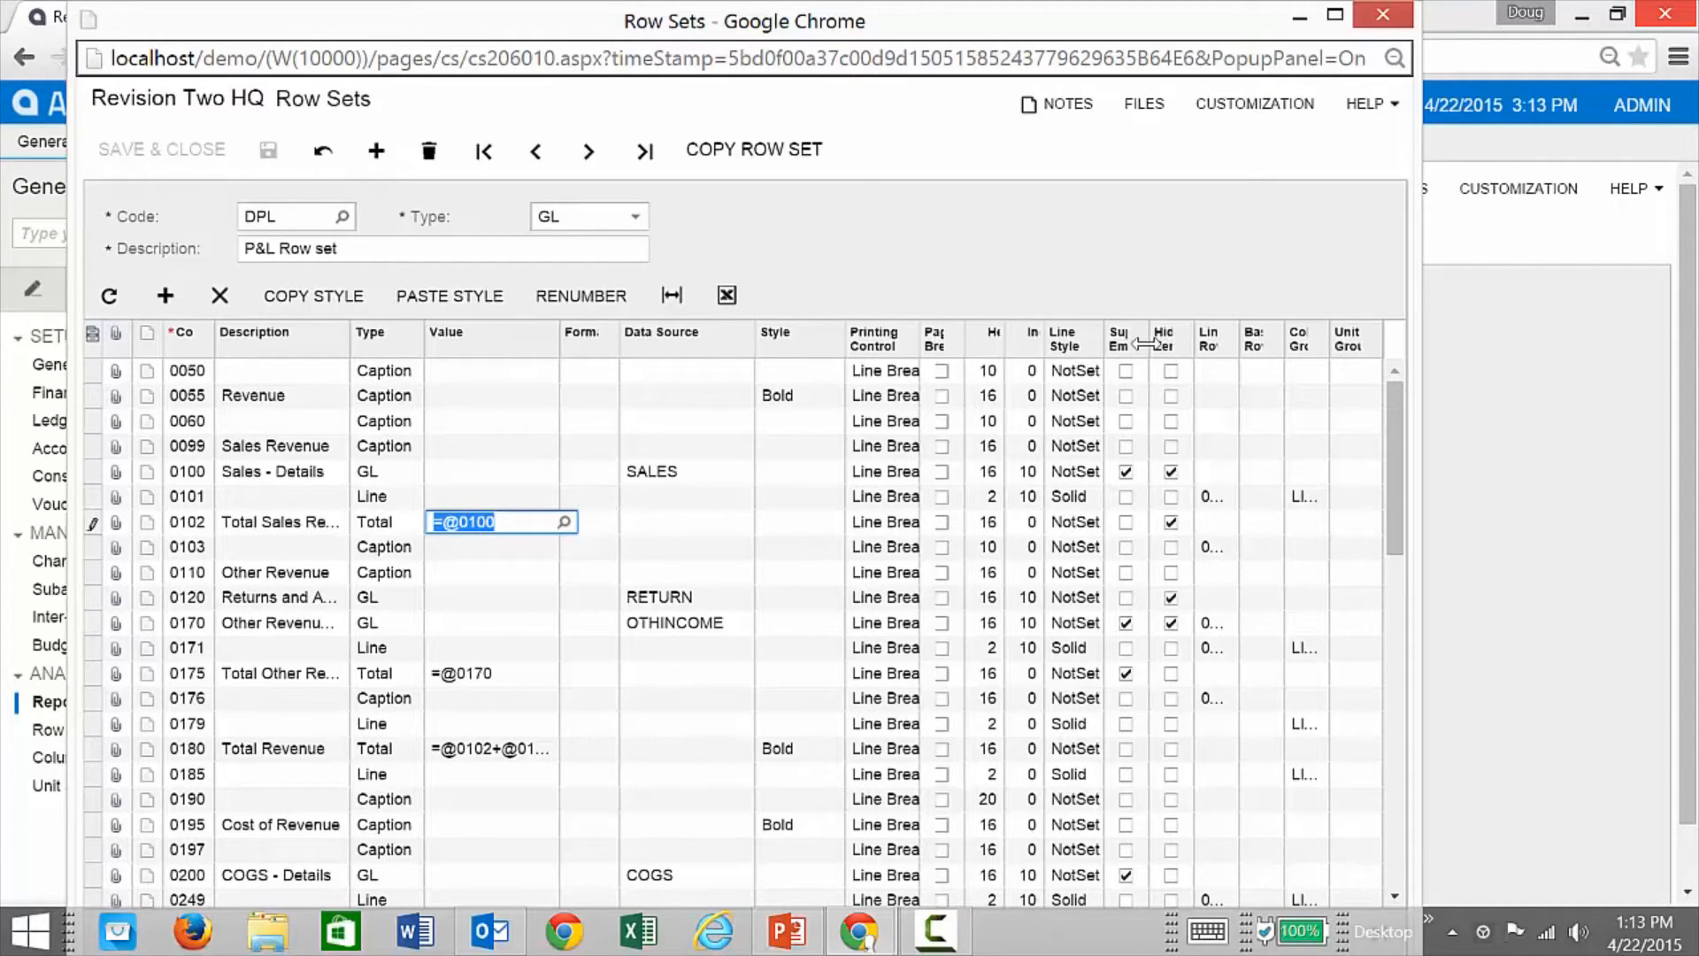
Step: Widen the Linked Row column to show codes like 0102 and 0175, then scroll to the expense rows
{"action": "left_click_drag", "start_coordinate": [1194, 351], "coordinate": [1185, 351]}
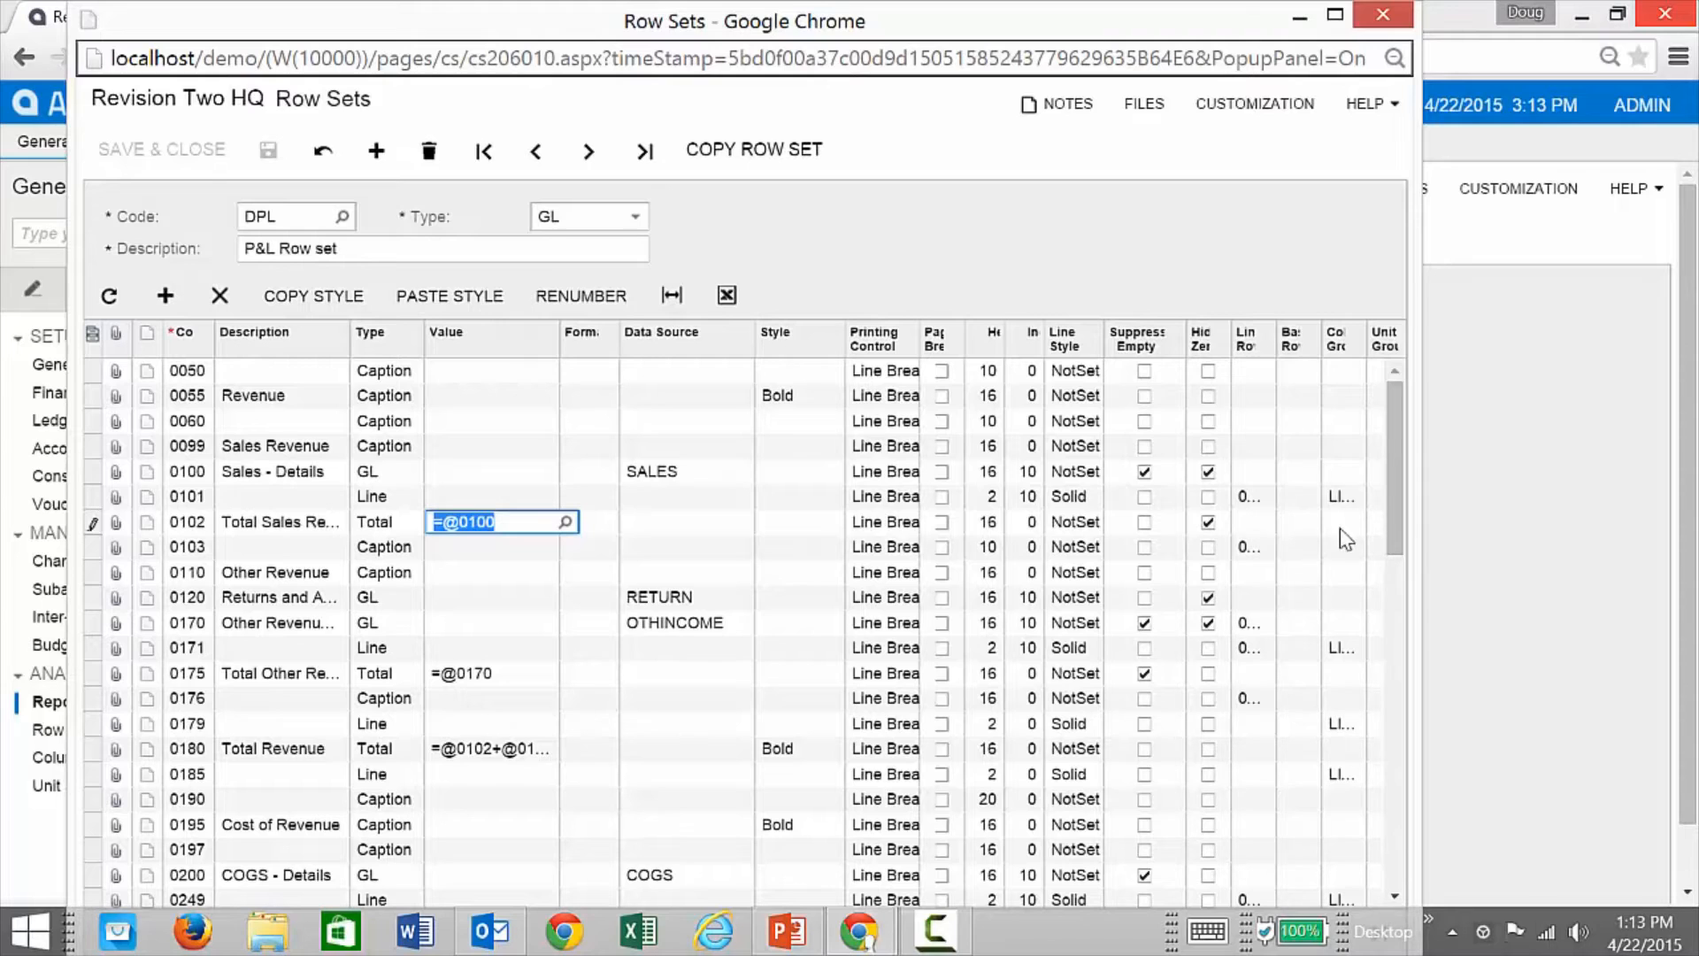
{"action": "left_click_drag", "start_coordinate": [1274, 345], "coordinate": [1321, 345]}
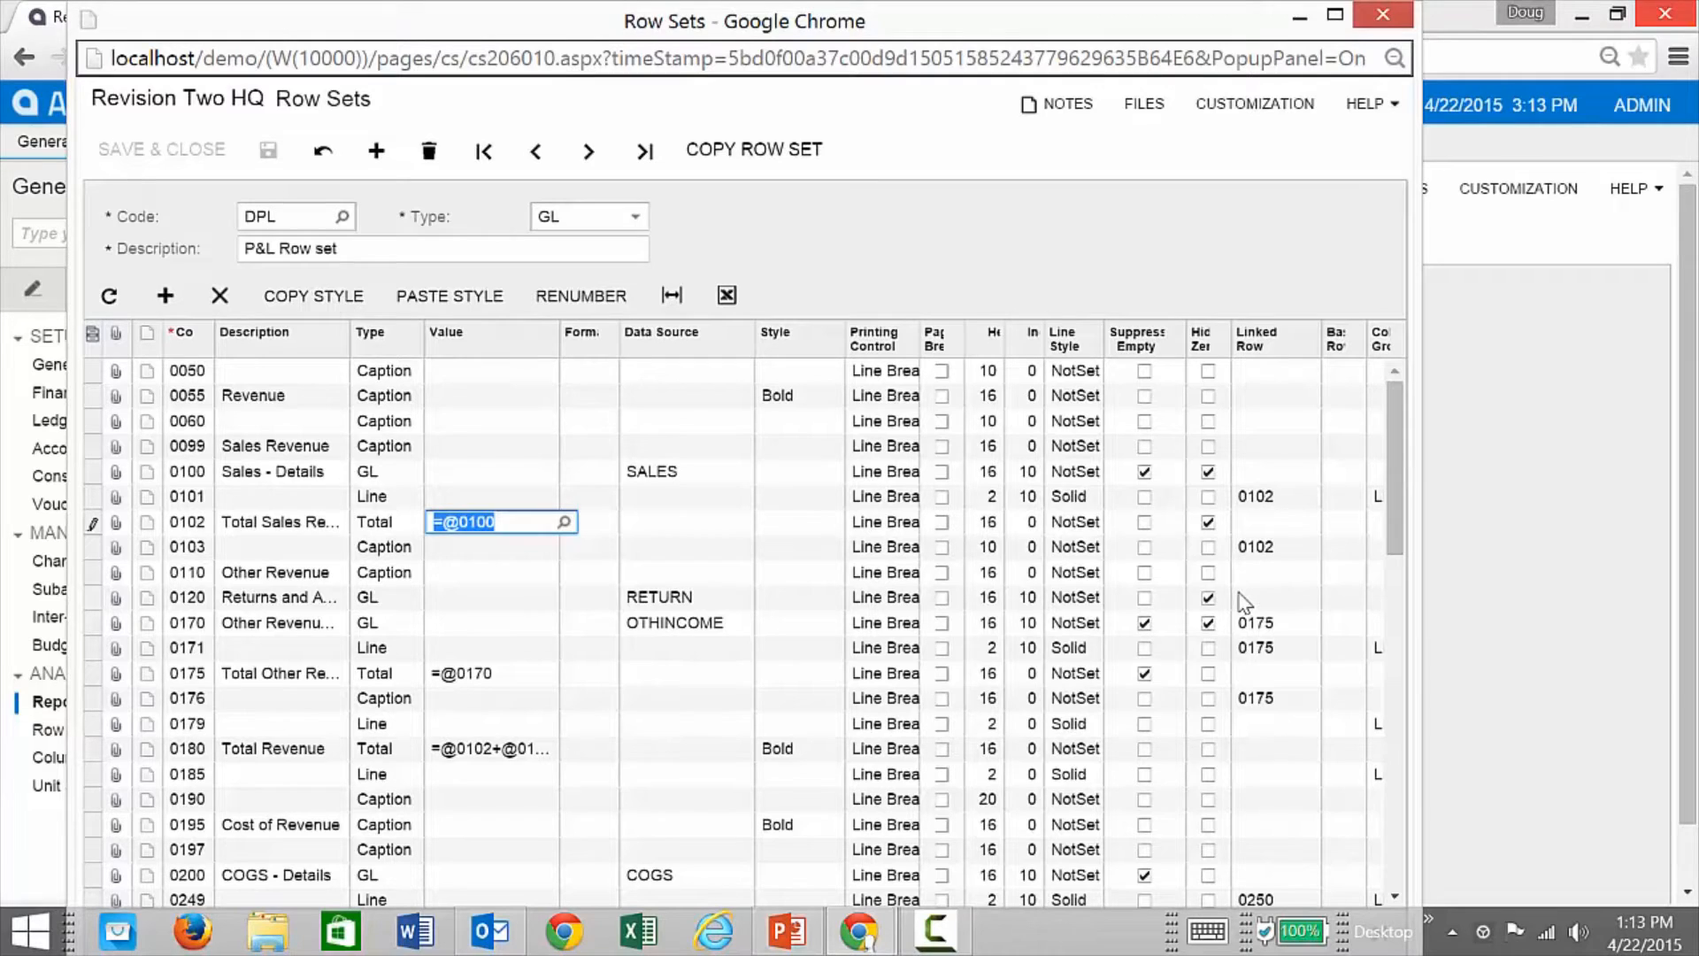
{"action": "scroll", "coordinate": [752, 656], "scroll_direction": "down", "scroll_amount": 2}
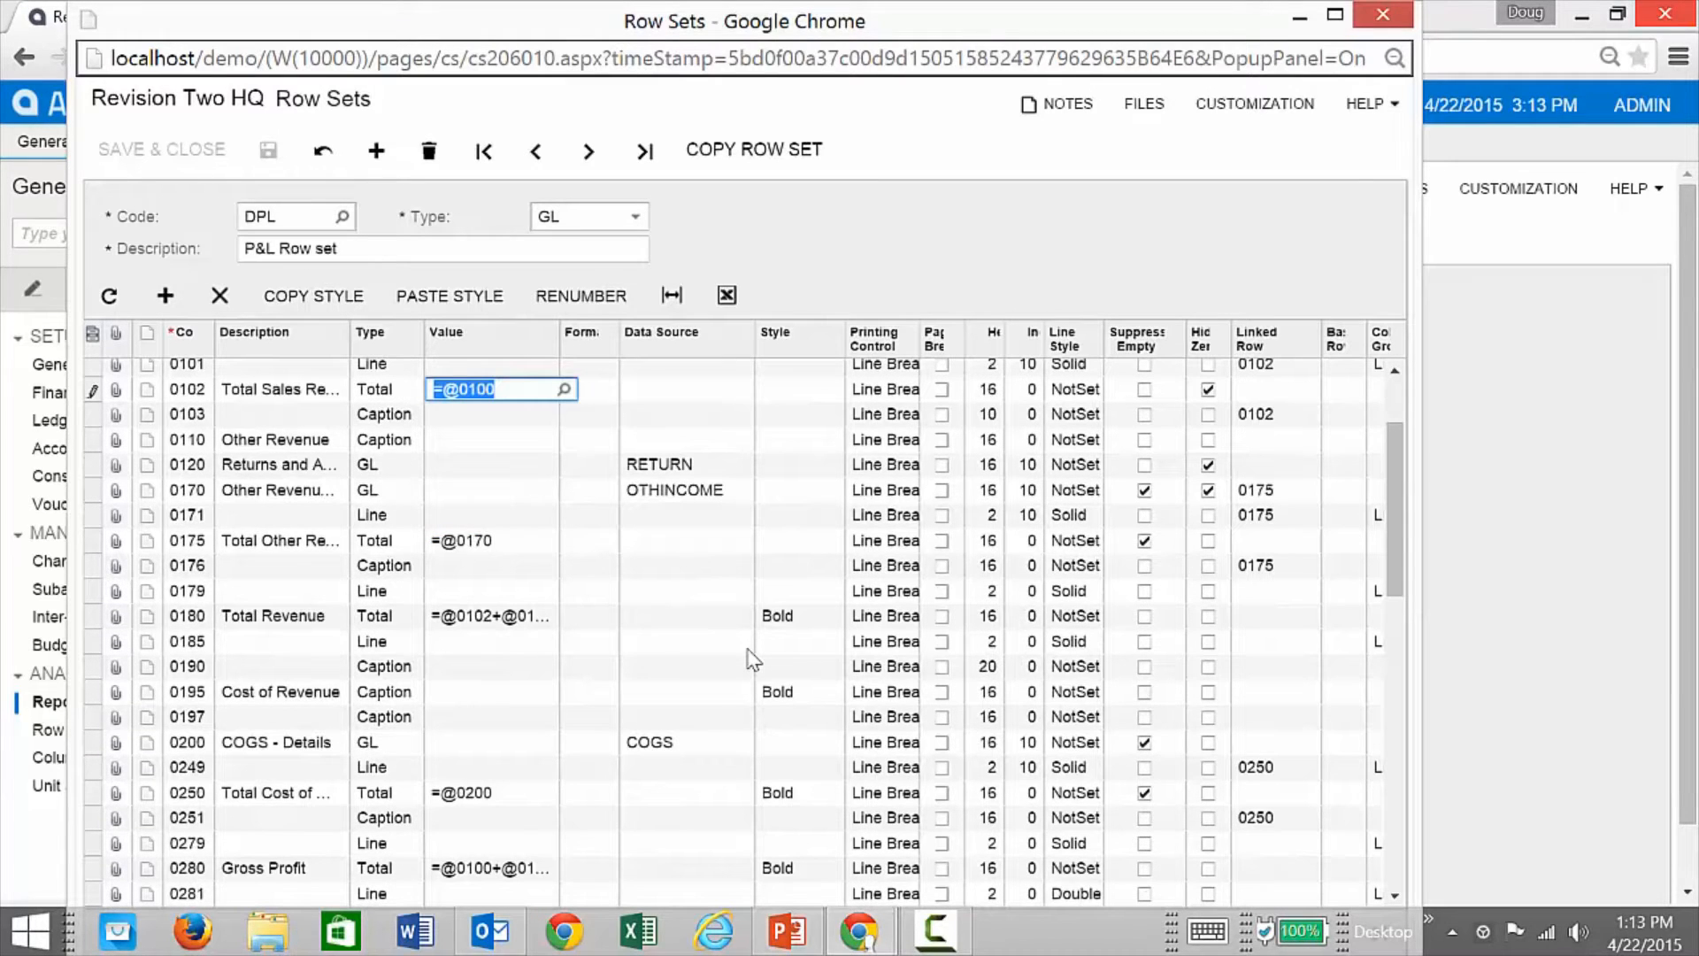
{"action": "scroll", "coordinate": [751, 656], "scroll_direction": "down", "scroll_amount": 2}
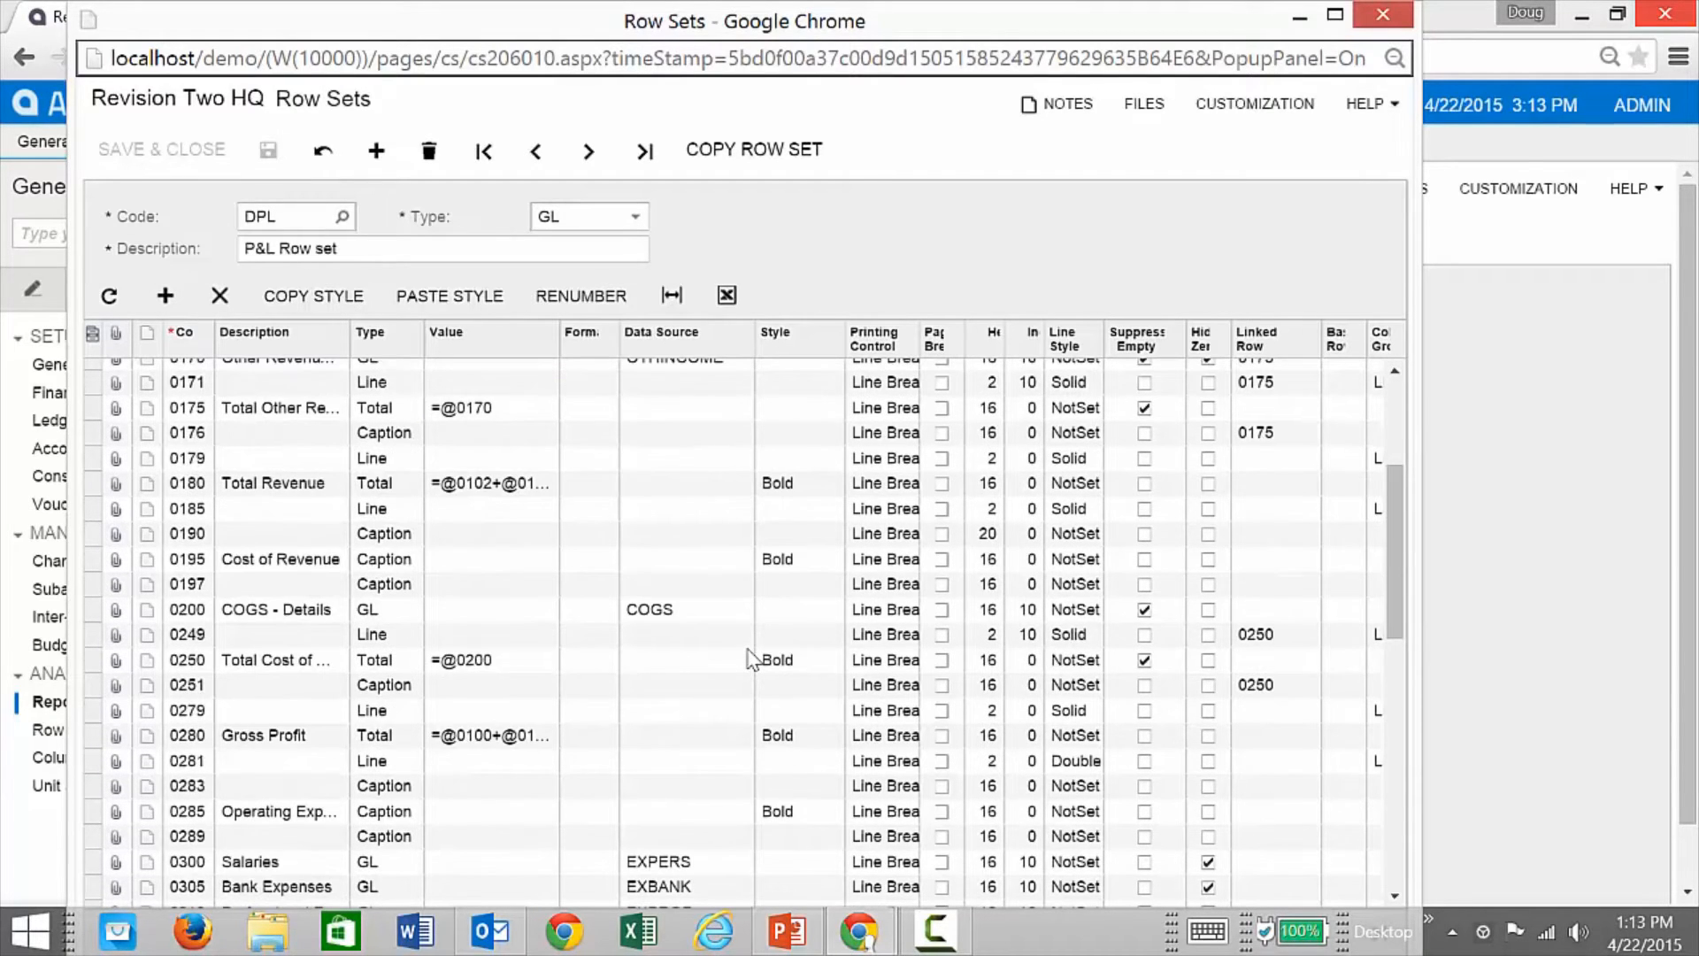
{"action": "scroll", "coordinate": [751, 659], "scroll_direction": "down", "scroll_amount": 8}
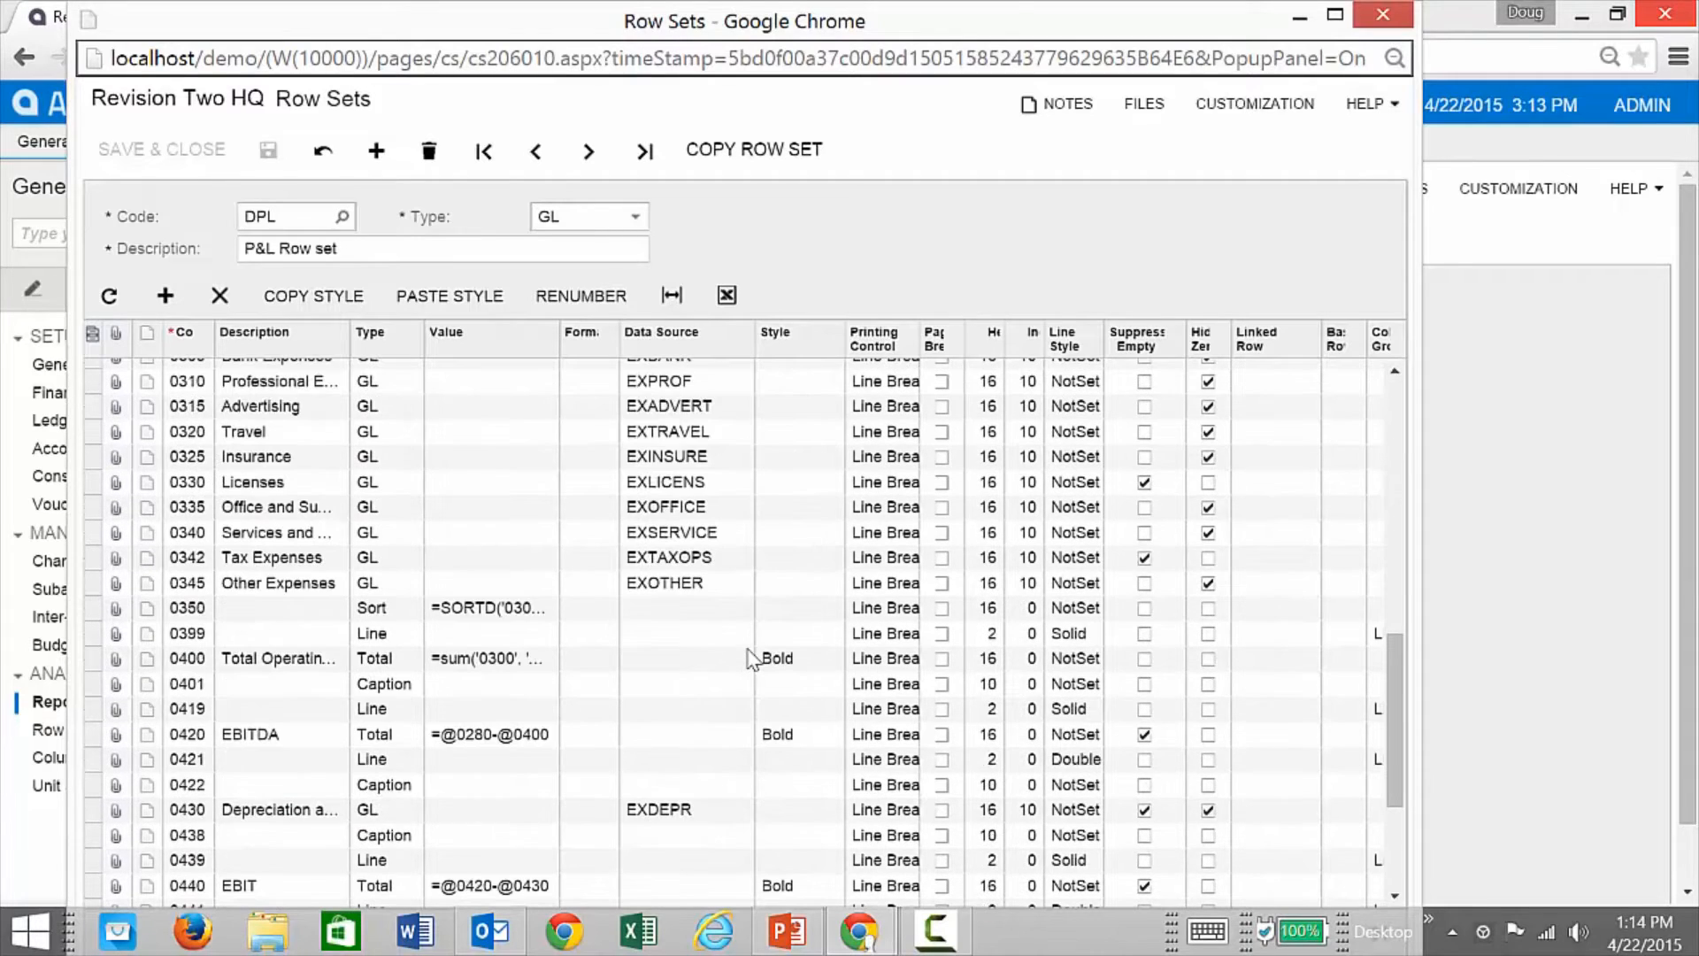
{"action": "left_click", "coordinate": [546, 619]}
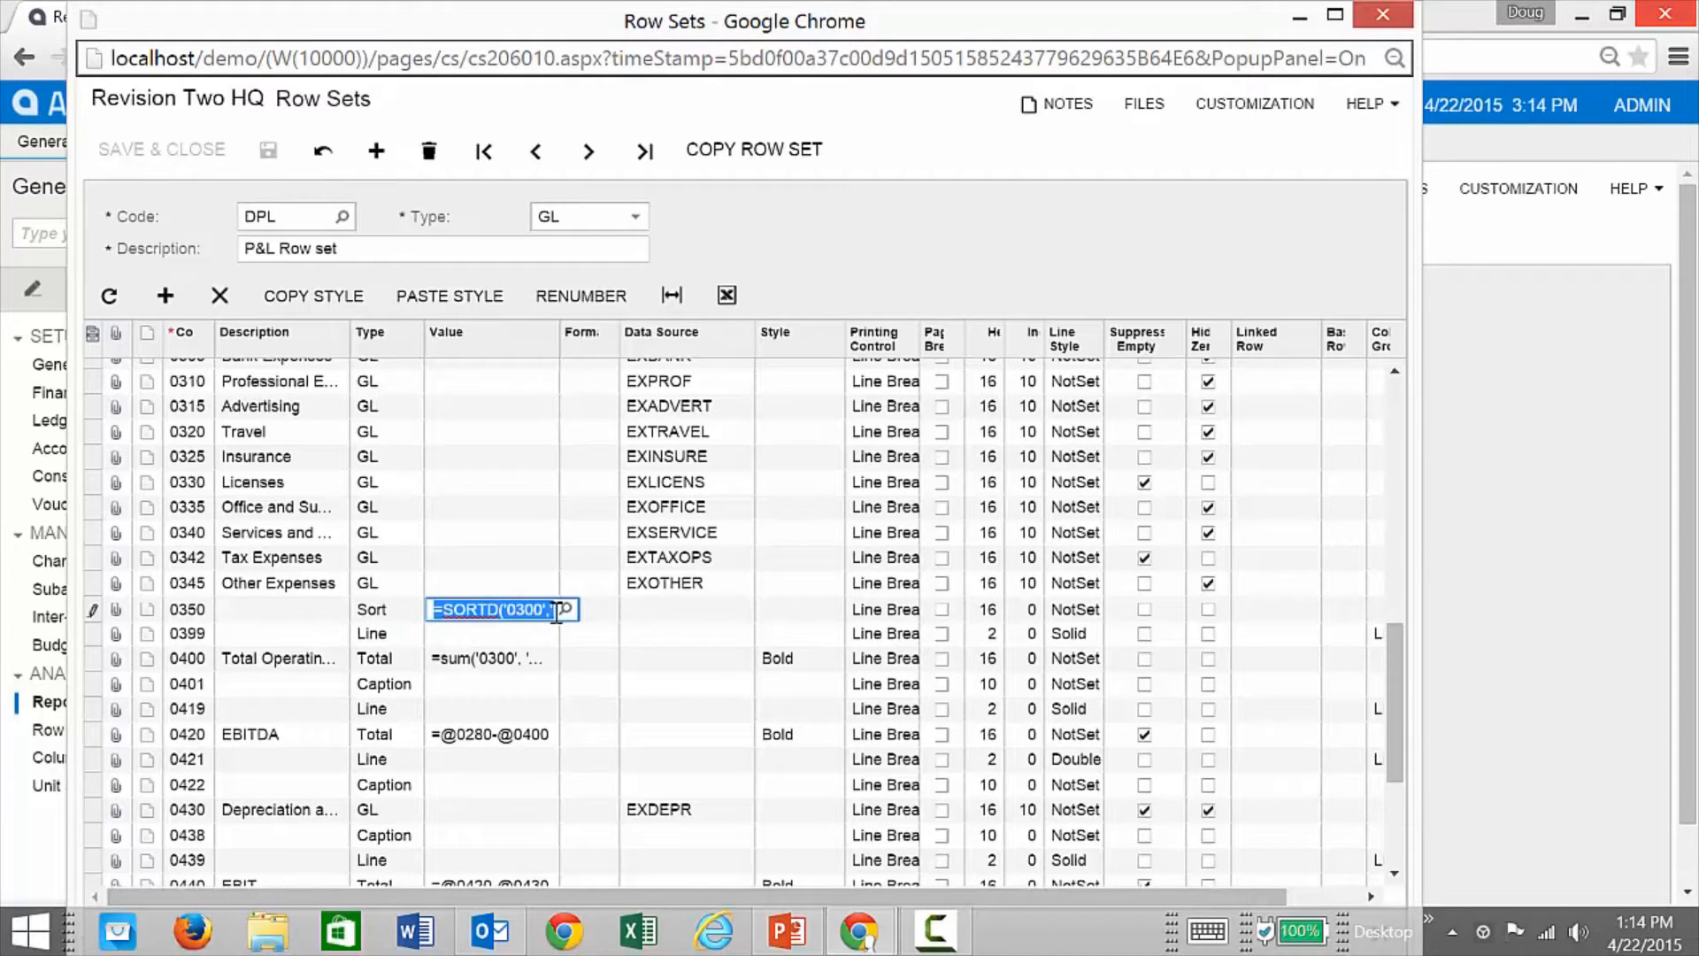
{"action": "left_click", "coordinate": [564, 610]}
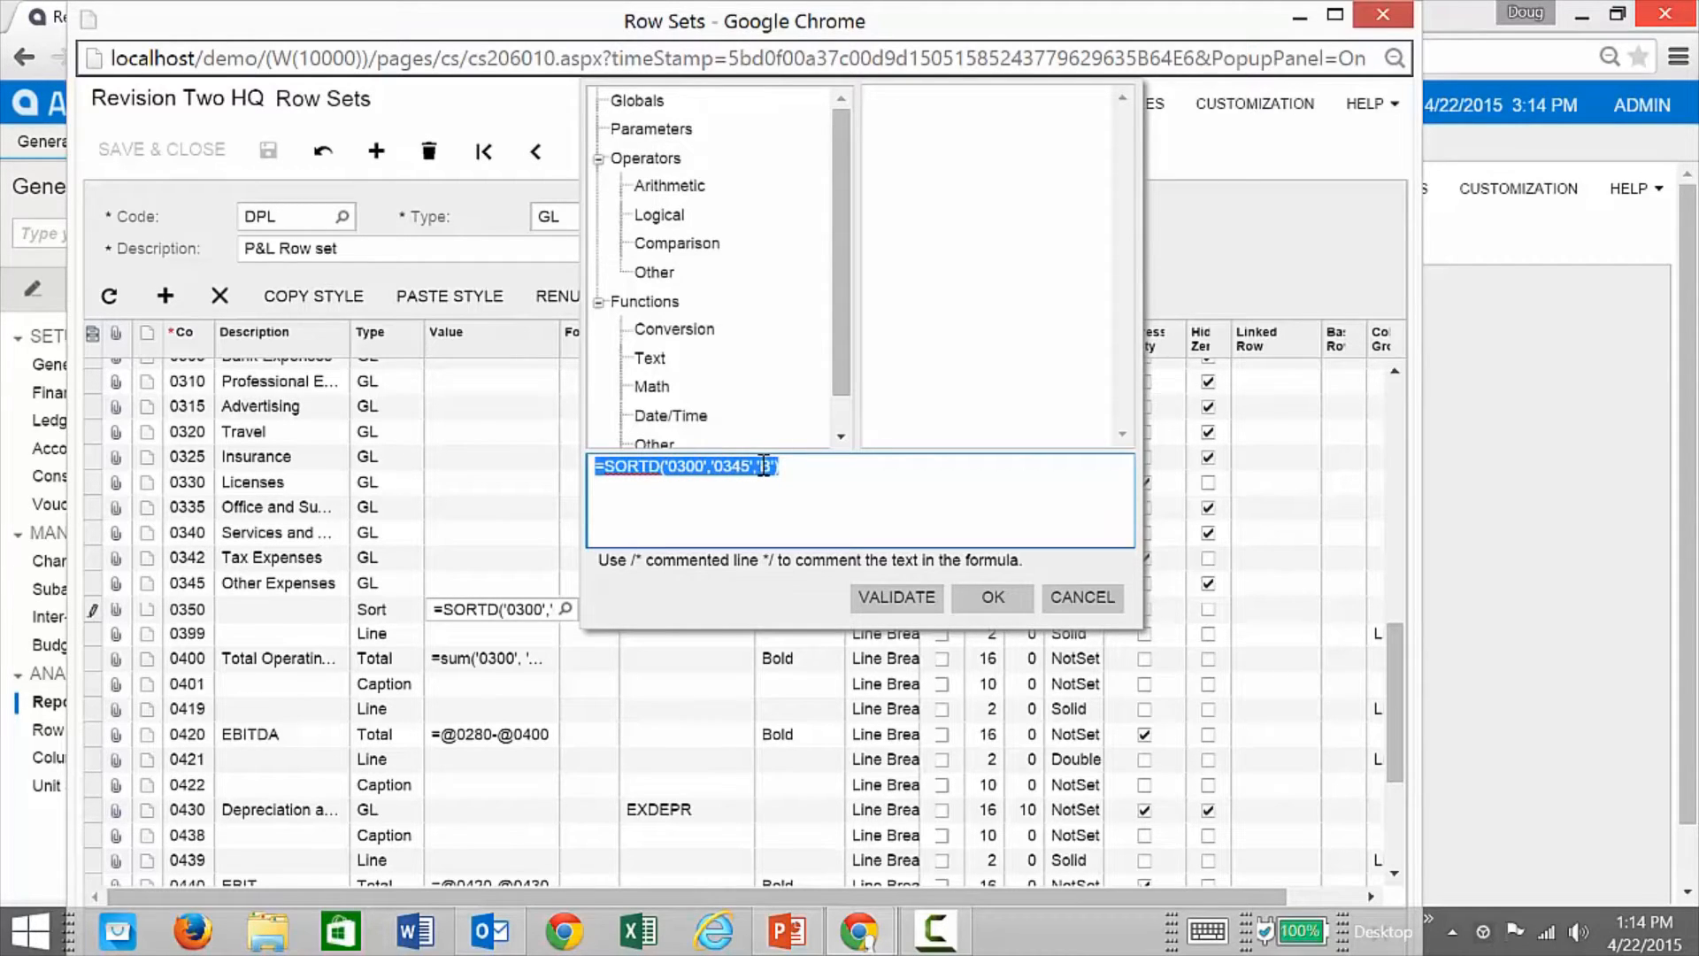
{"action": "left_click", "coordinate": [1073, 599]}
{"action": "left_click", "coordinate": [537, 660]}
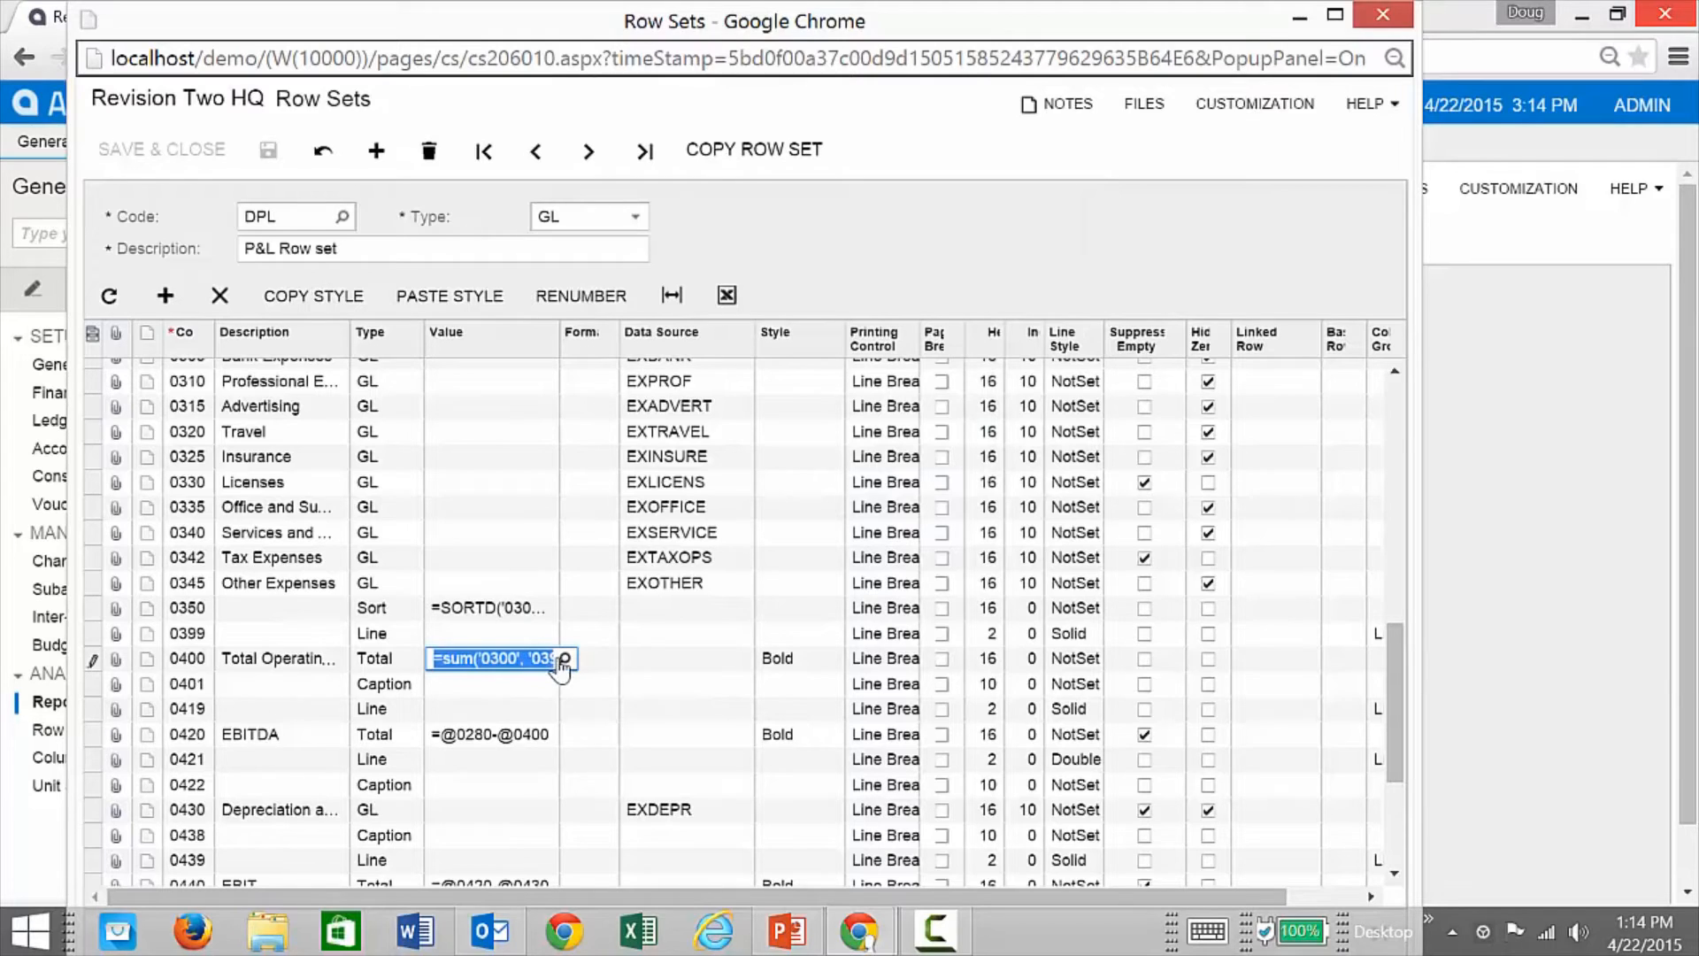
{"action": "left_click", "coordinate": [564, 660]}
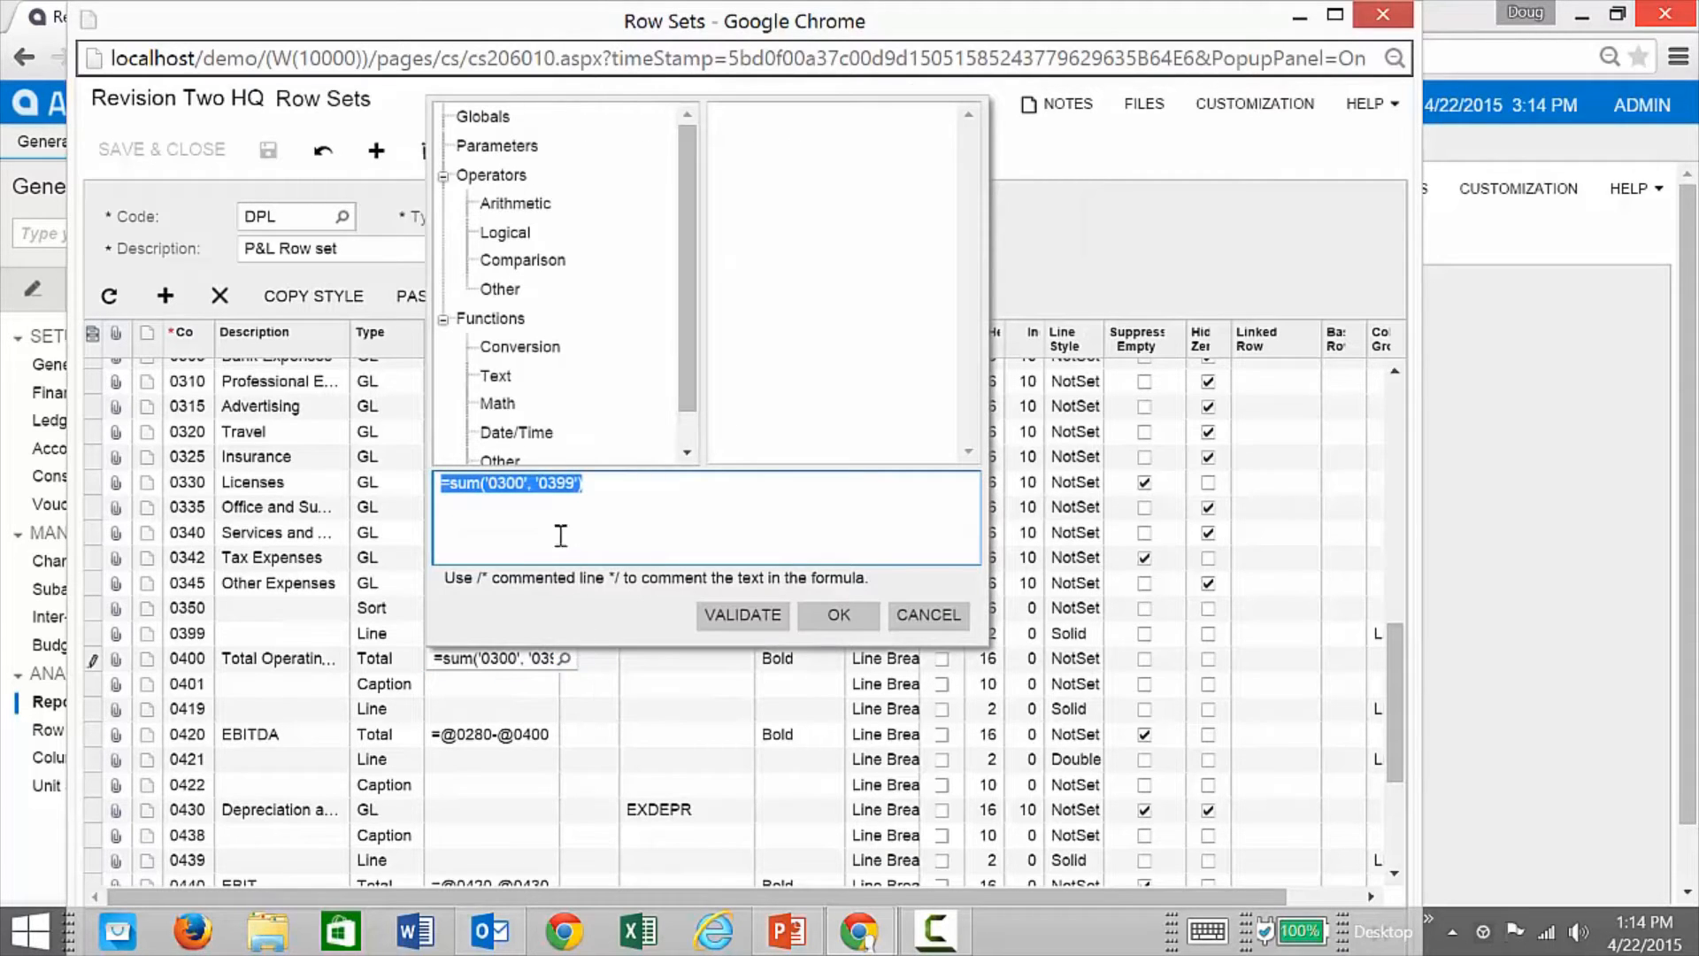
{"action": "left_click", "coordinate": [593, 488]}
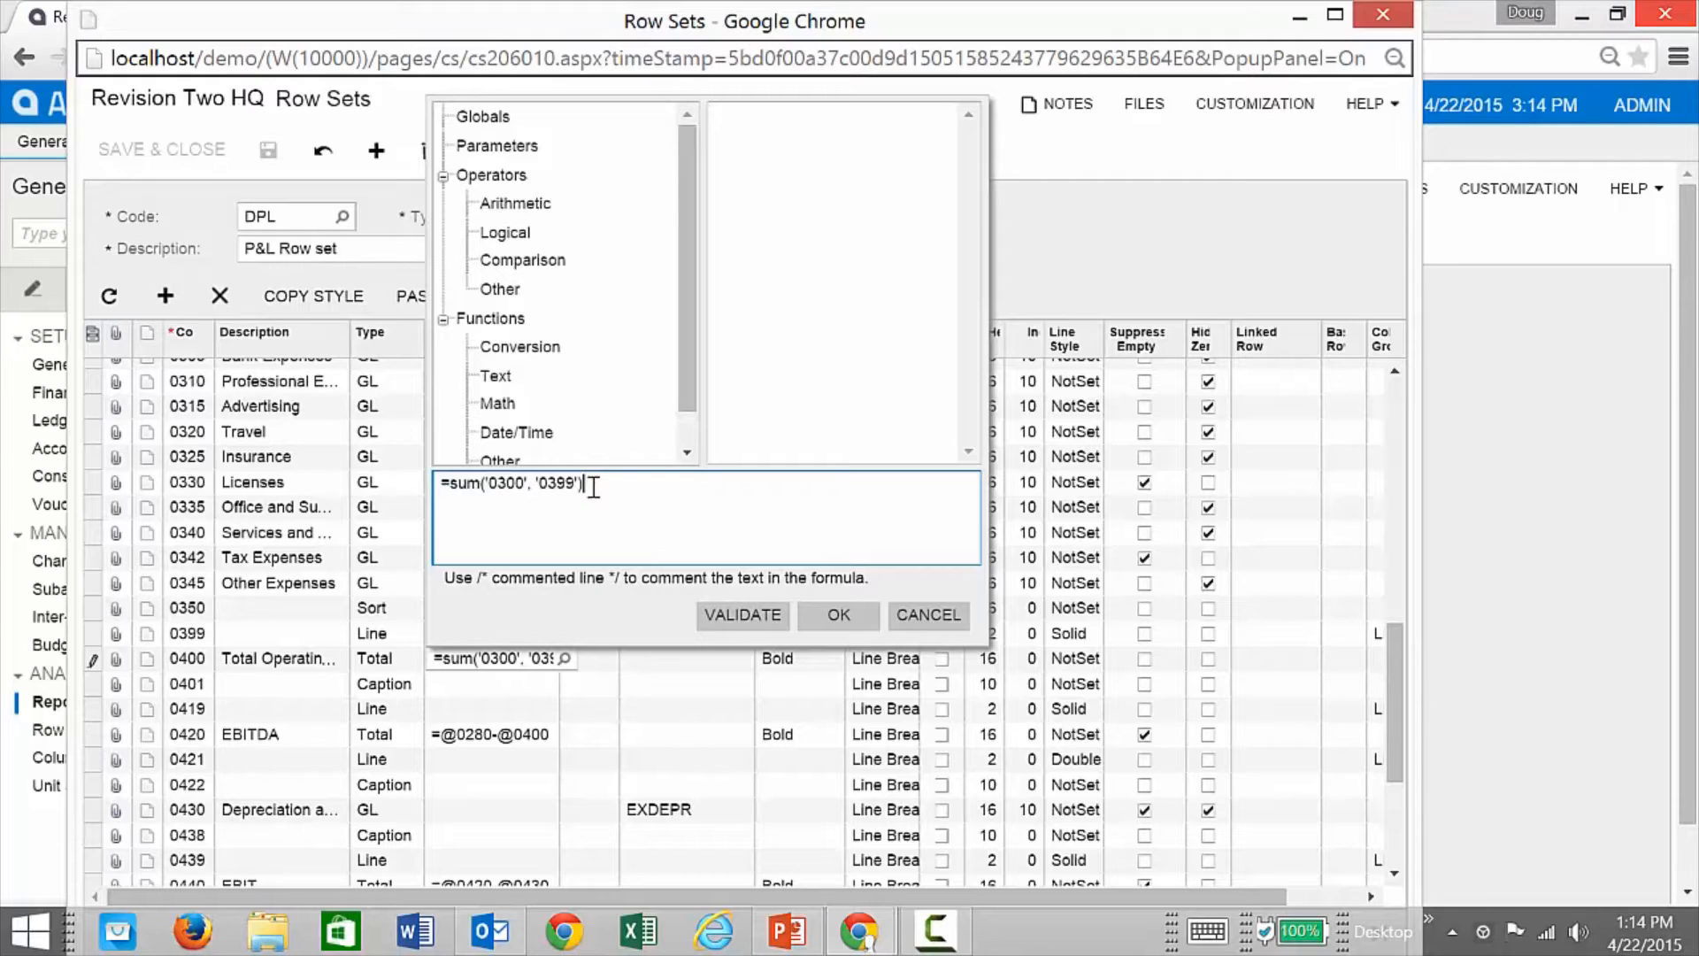
{"action": "left_click_drag", "start_coordinate": [687, 376], "coordinate": [699, 448]}
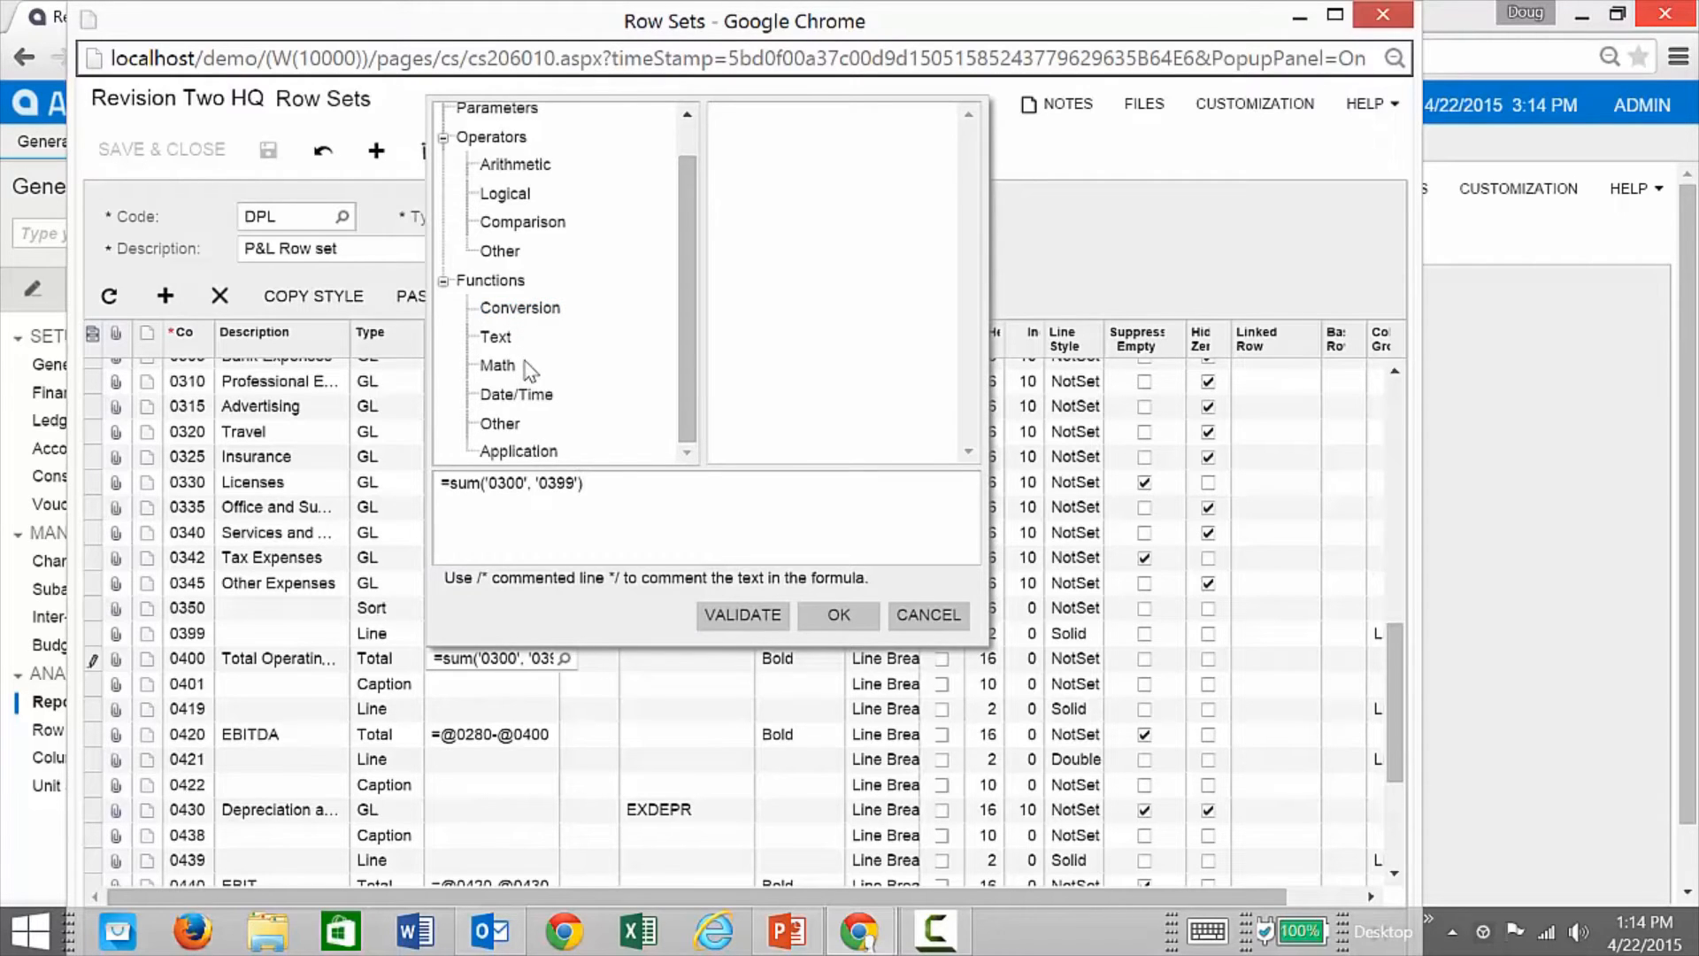
{"action": "left_click", "coordinate": [520, 452]}
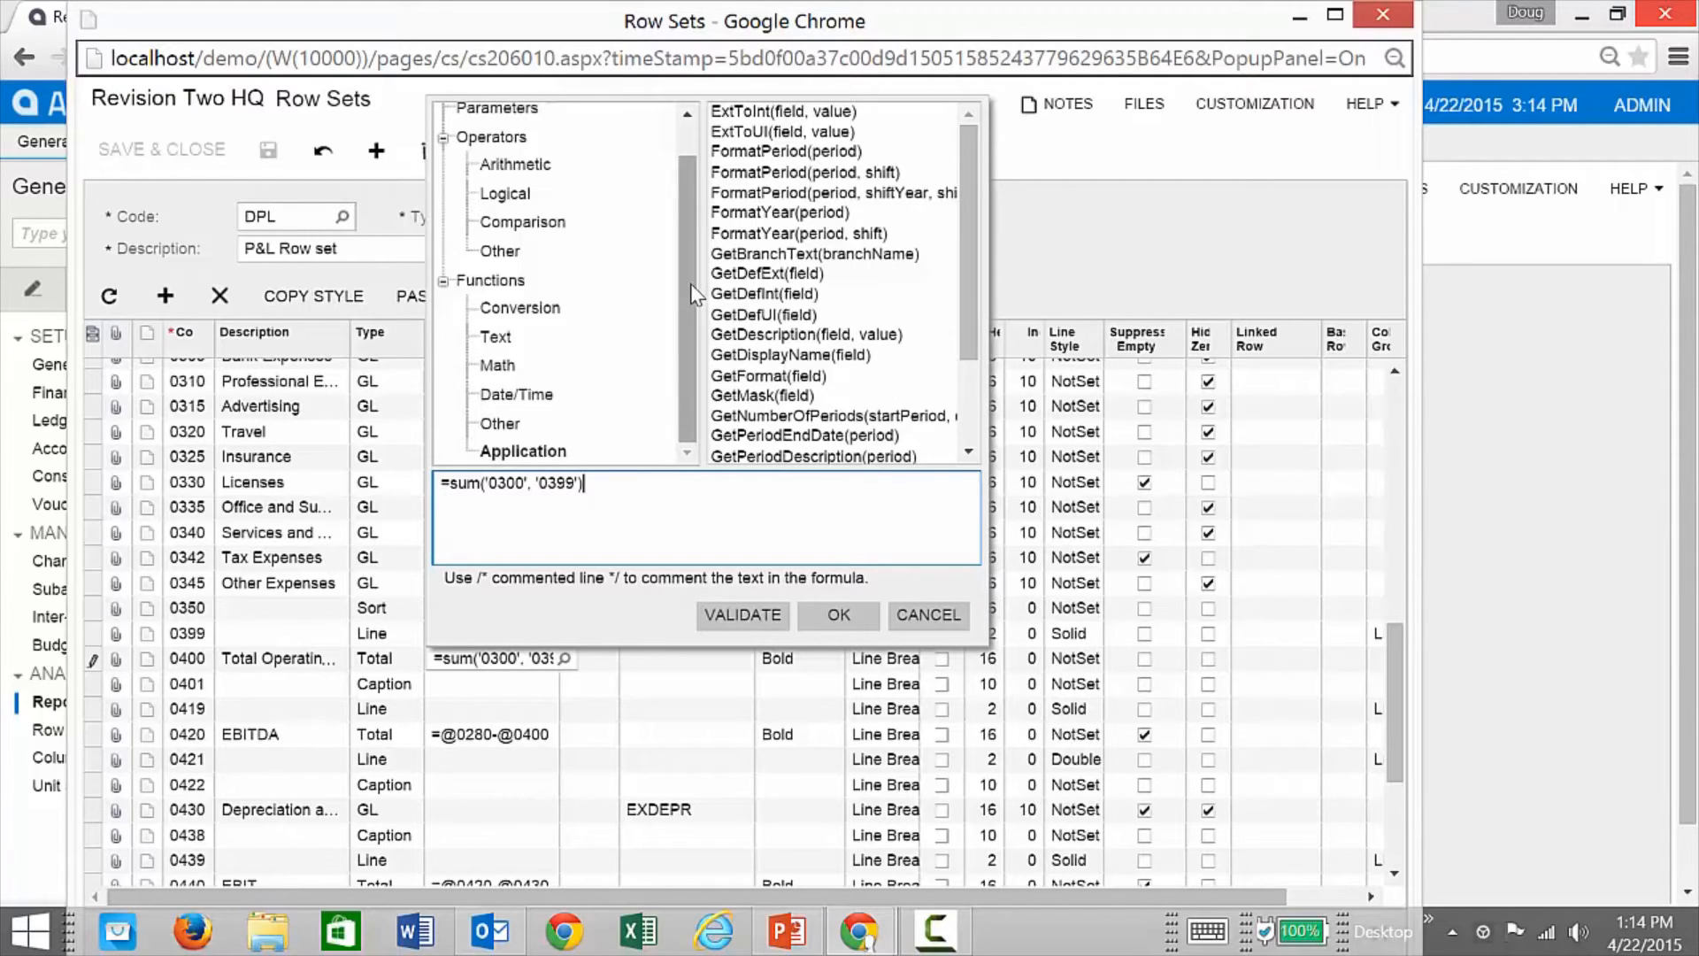
{"action": "left_click_drag", "start_coordinate": [688, 269], "coordinate": [685, 217]}
{"action": "left_click", "coordinate": [540, 148]}
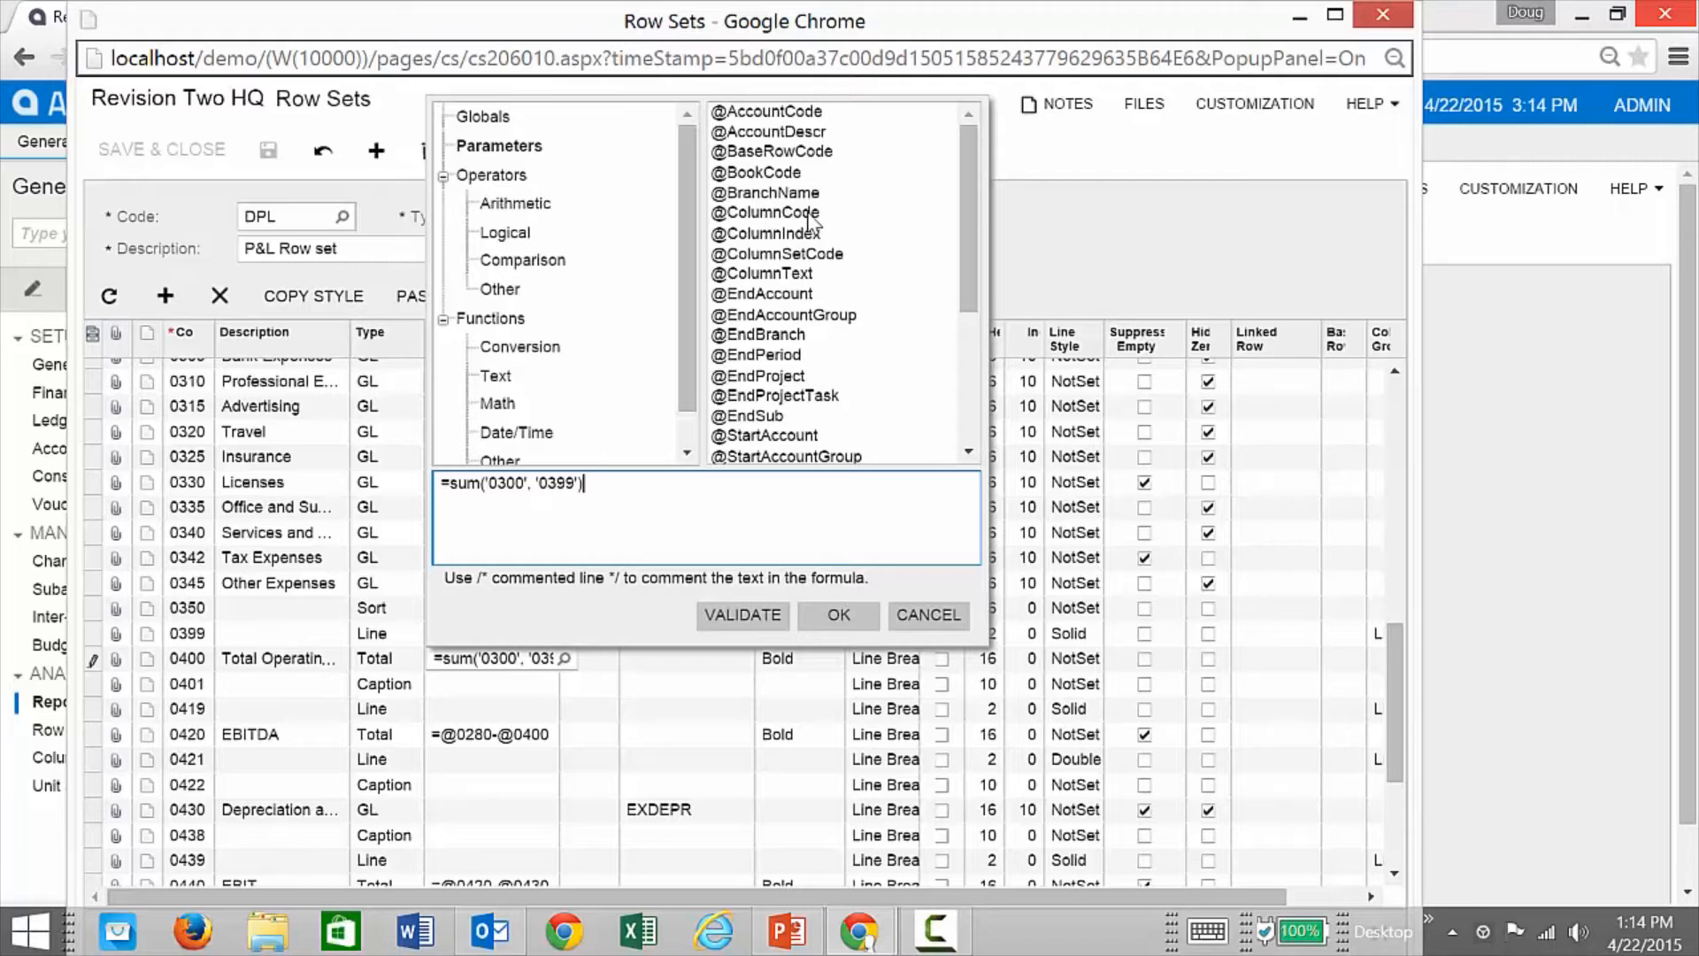
{"action": "left_click", "coordinate": [466, 118]}
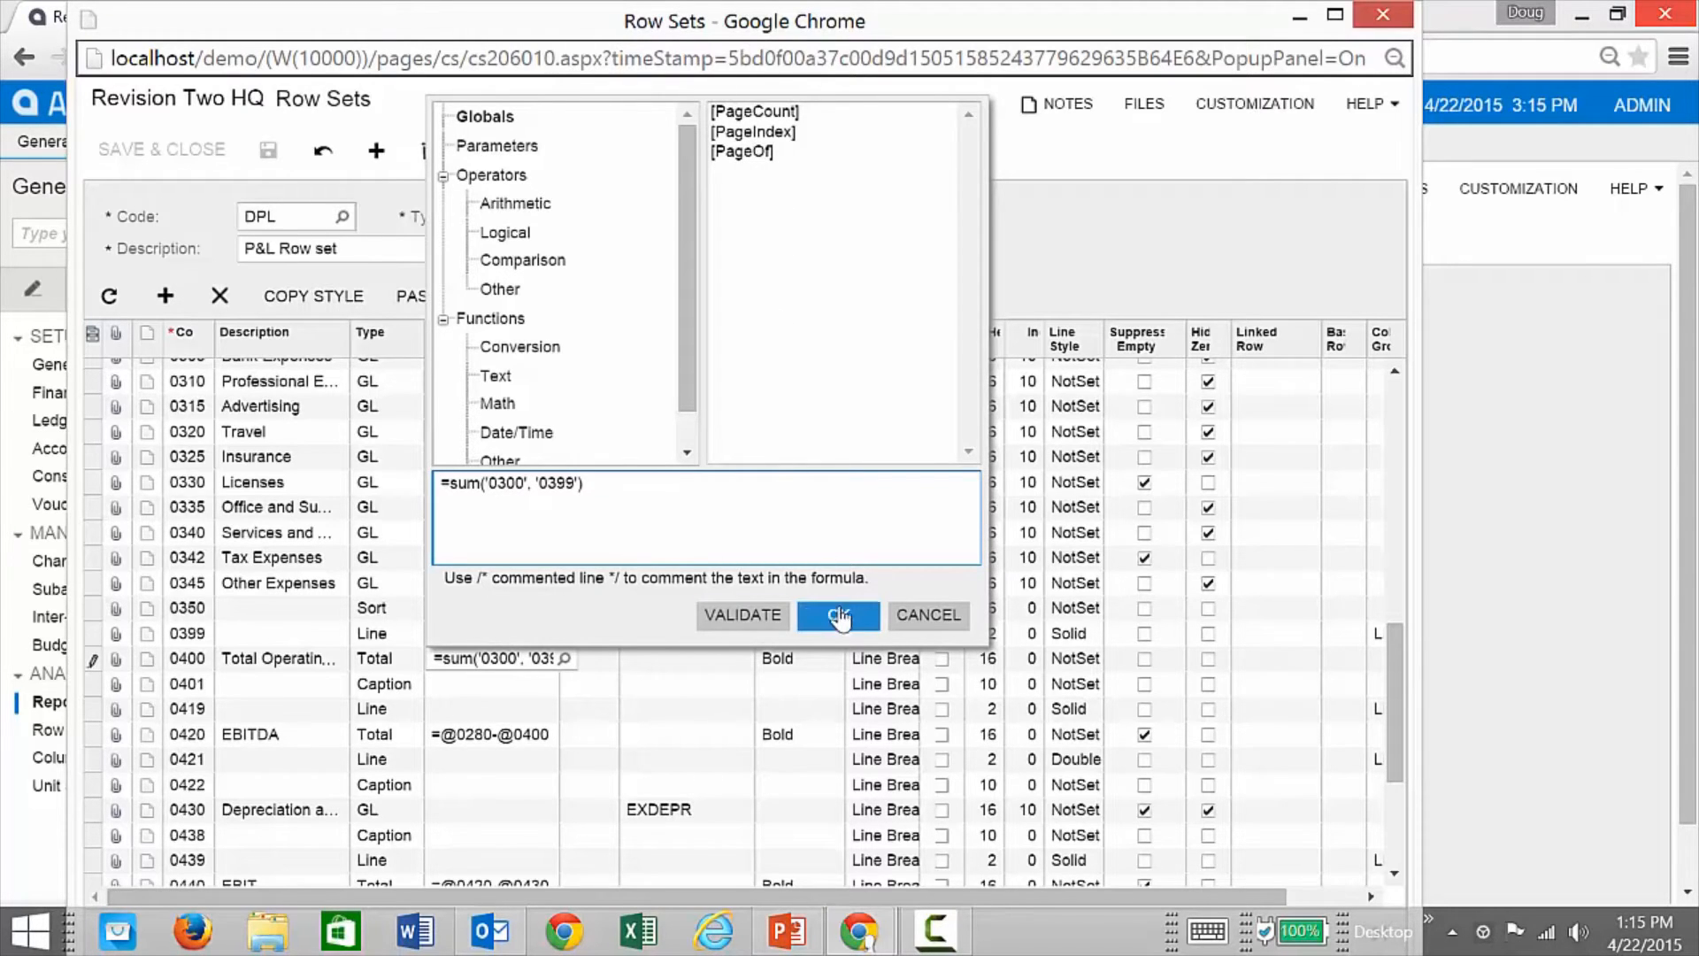
{"action": "left_click", "coordinate": [927, 617]}
{"action": "scroll", "coordinate": [624, 610], "scroll_direction": "down", "scroll_amount": 3}
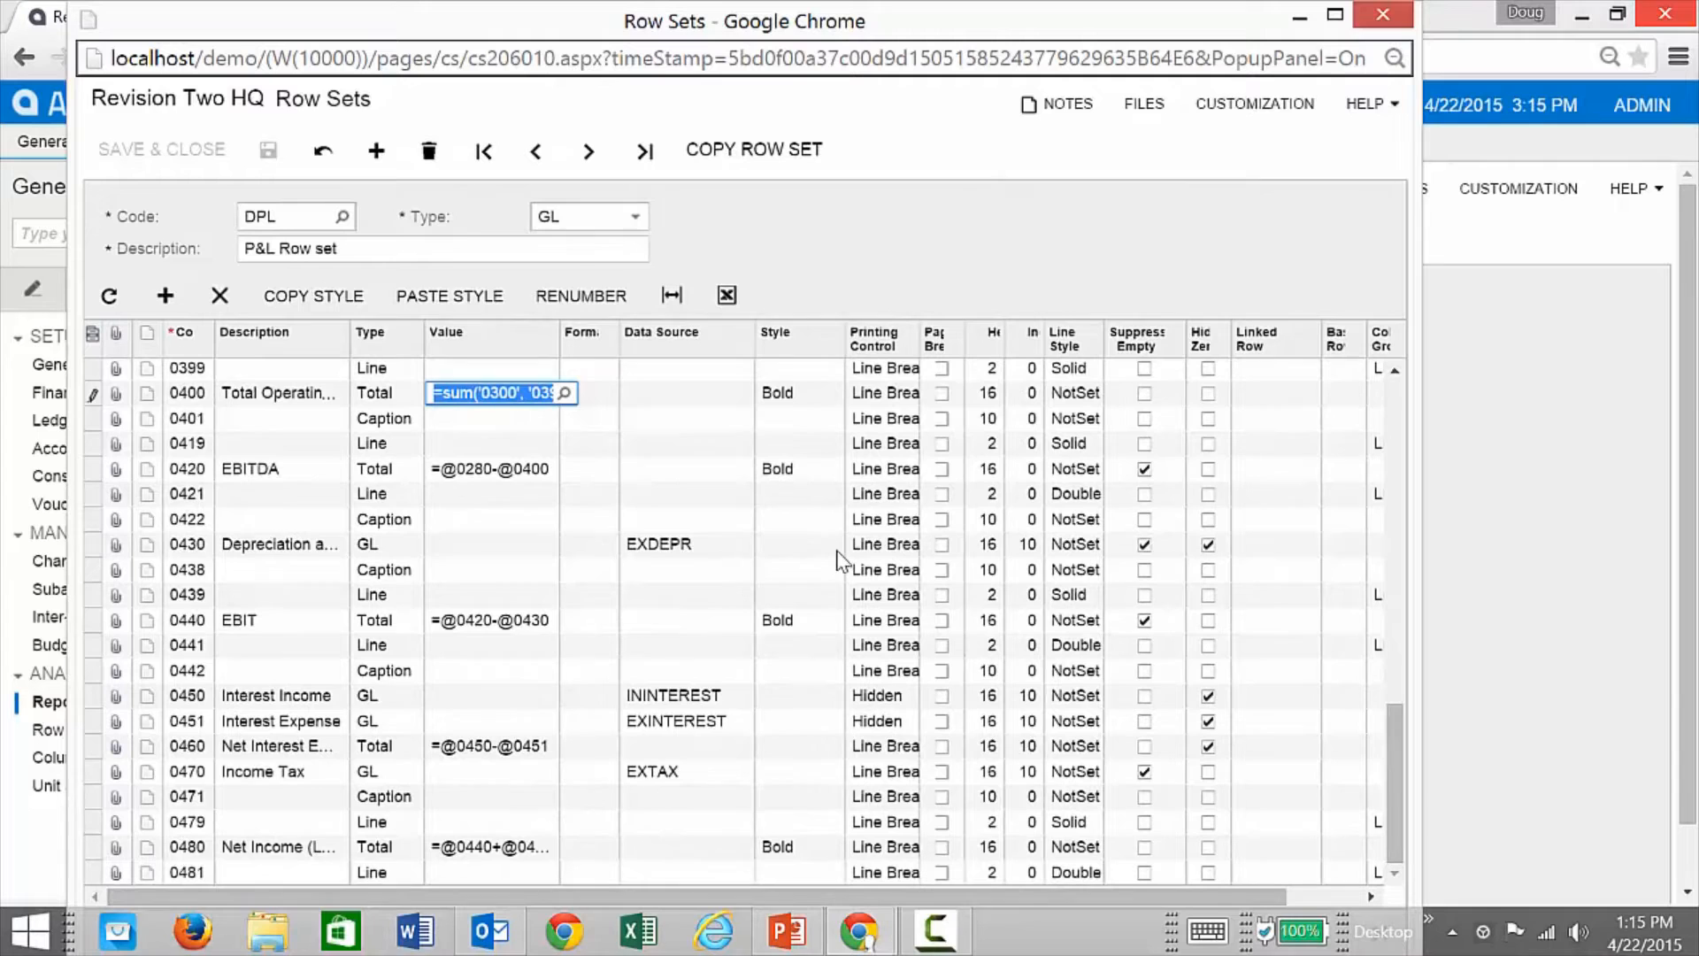
Step: Close the row set, open and widen the DPLP P&L column set, and add column D
{"action": "left_click", "coordinate": [1372, 19]}
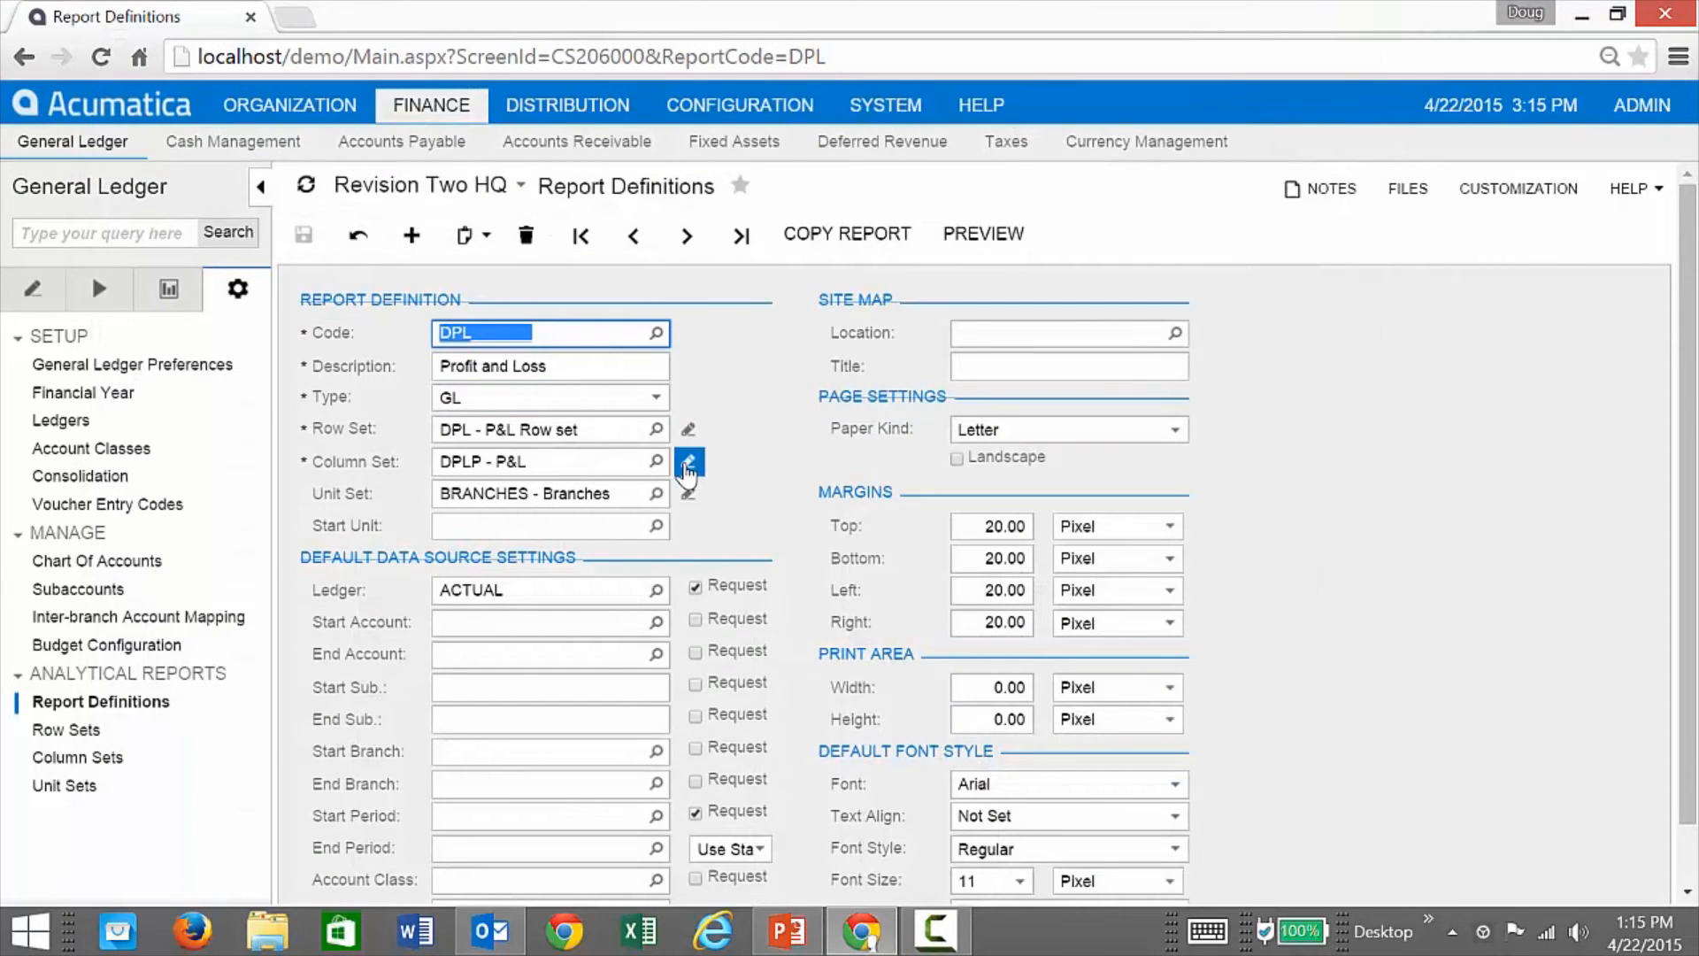
{"action": "left_click", "coordinate": [688, 462]}
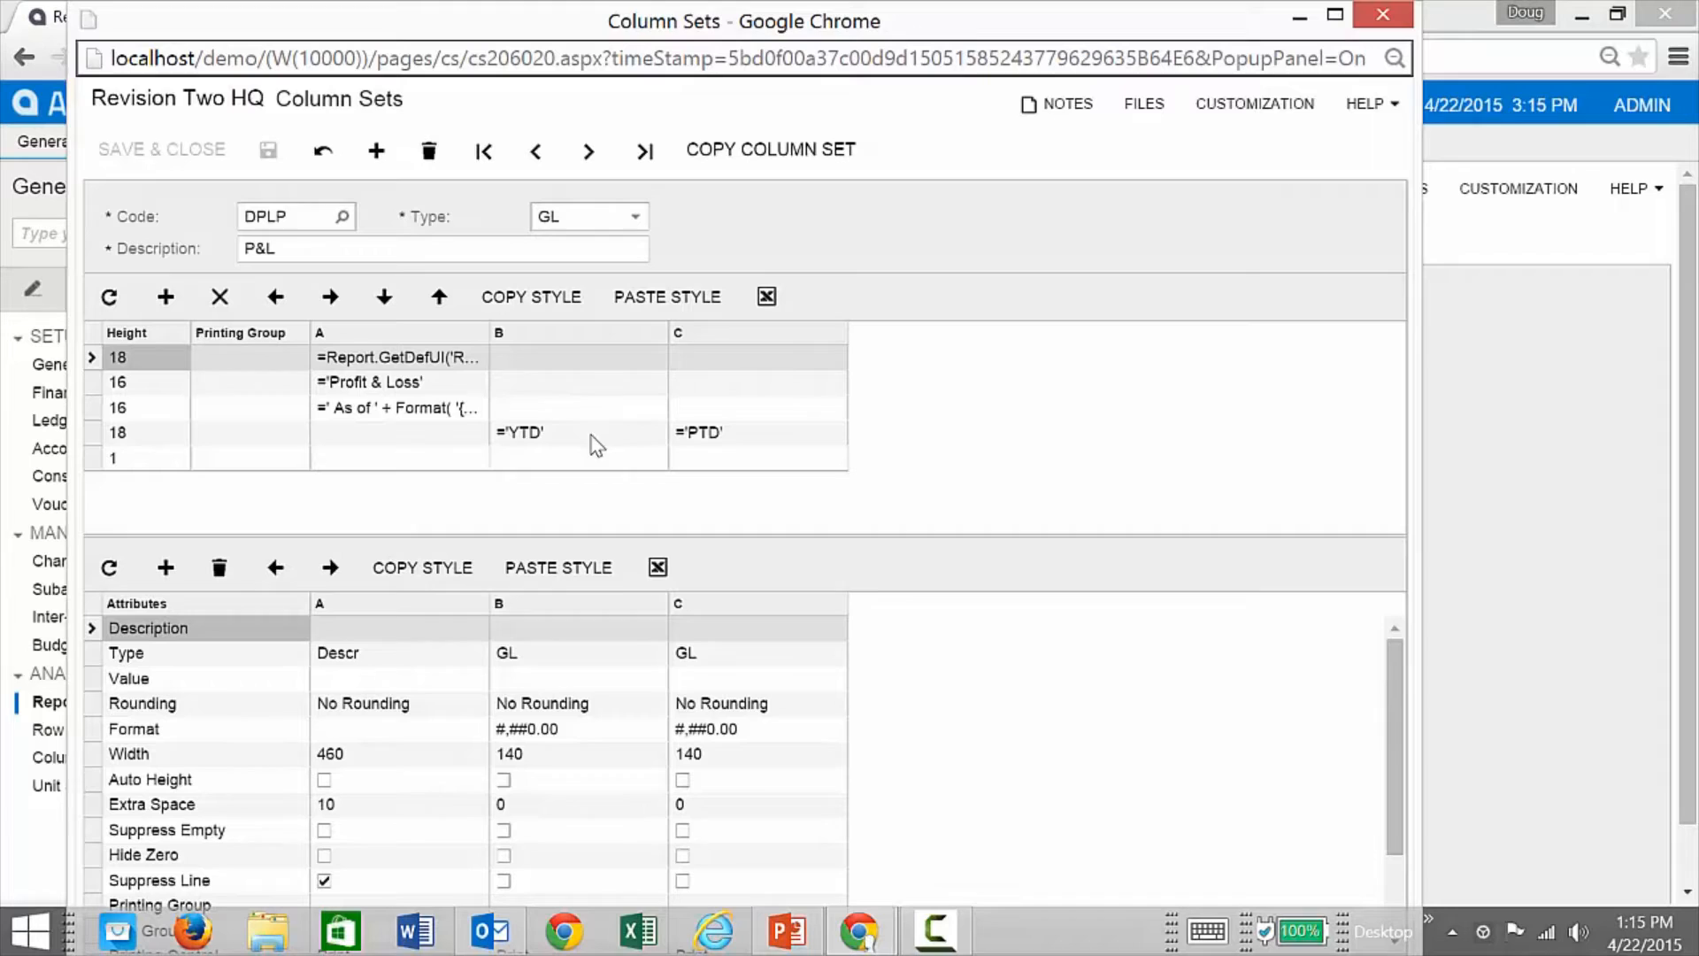
{"action": "left_click_drag", "start_coordinate": [1418, 503], "coordinate": [1534, 503]}
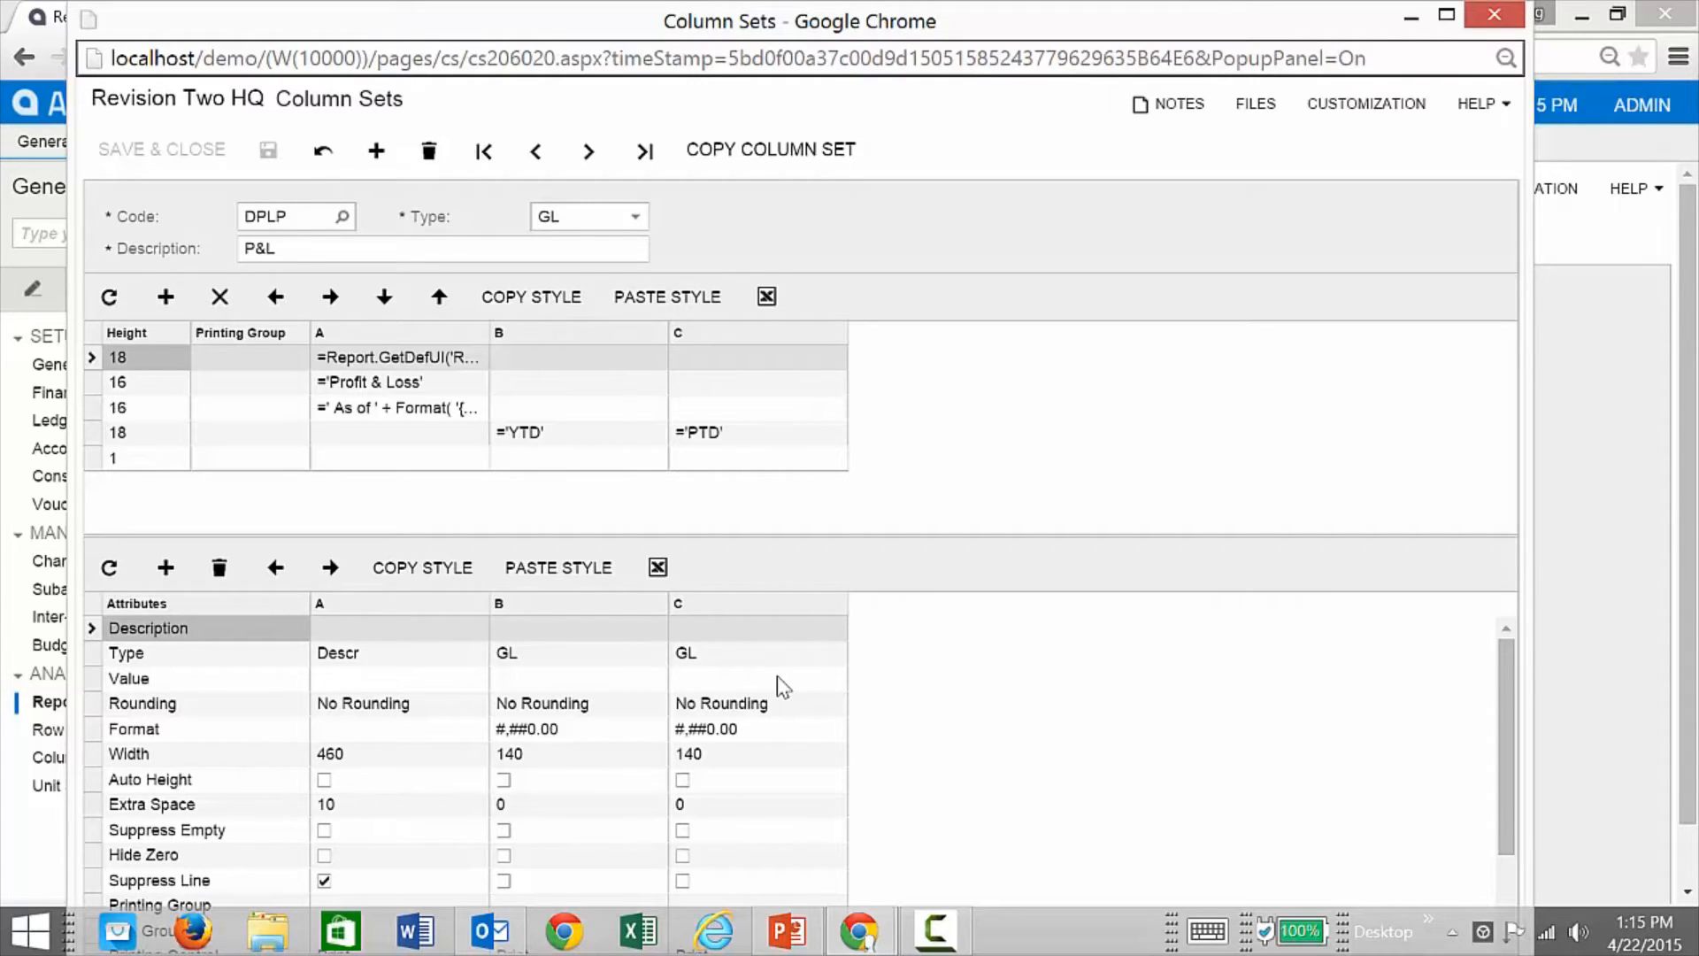
{"action": "left_click", "coordinate": [167, 571]}
Step: Make column D a Calc column with value =B-C and header ='YTD-PTD', then save the column set
{"action": "left_click", "coordinate": [878, 662]}
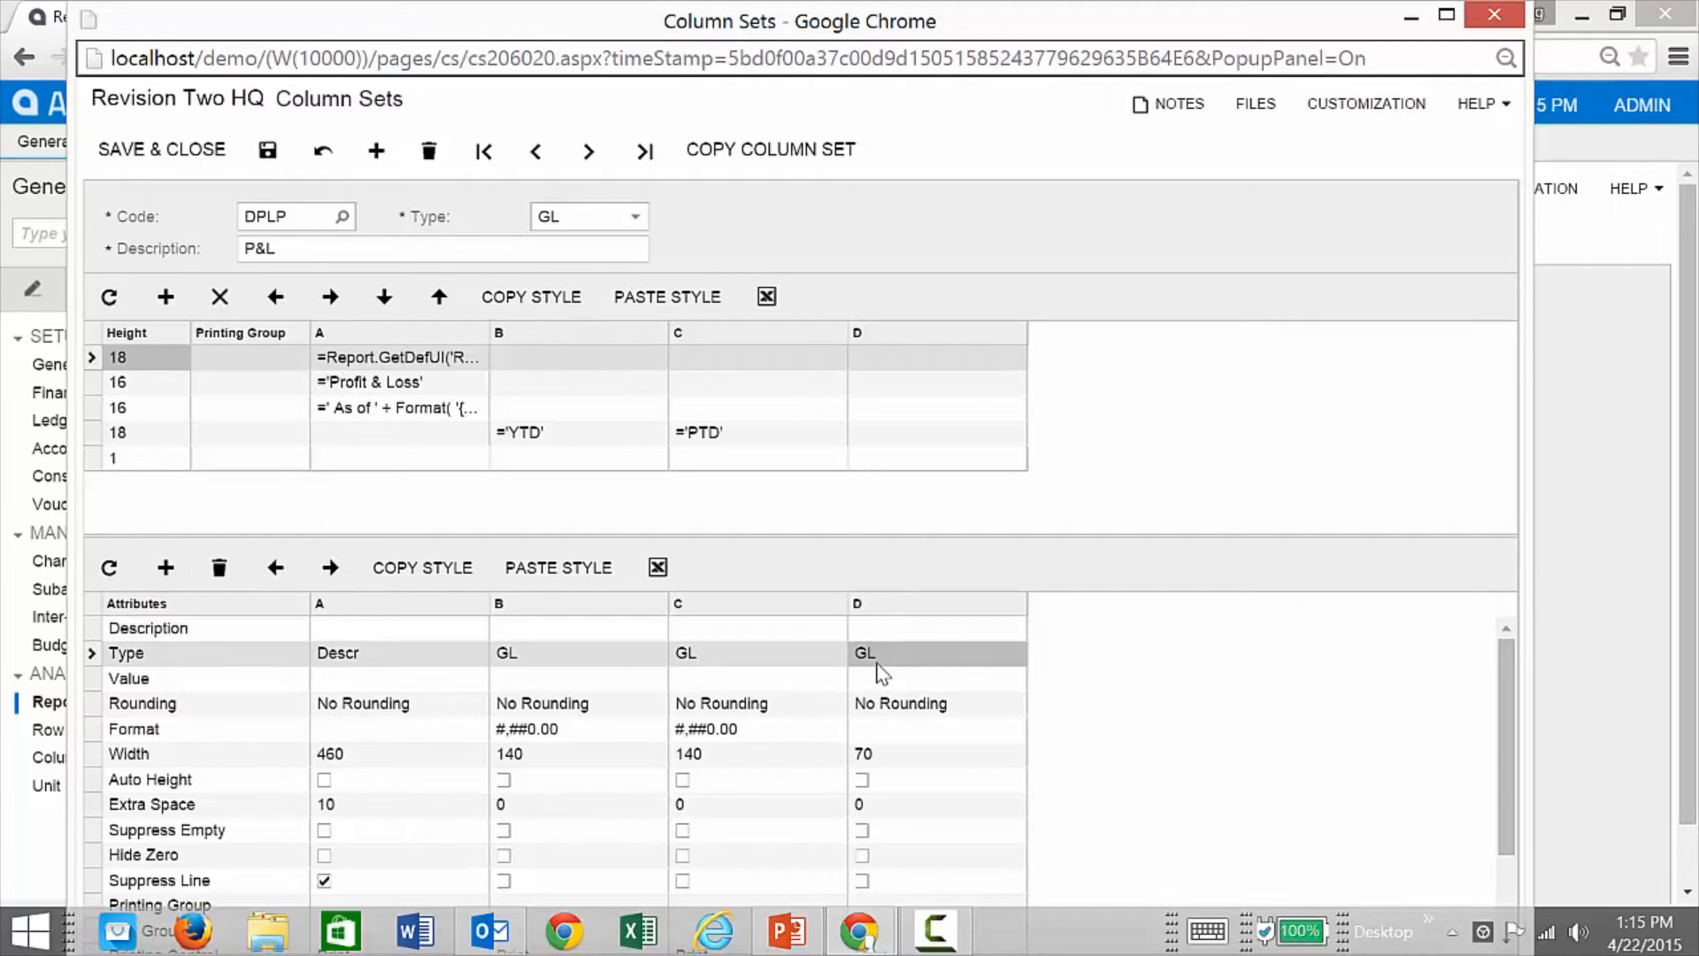
{"action": "left_click", "coordinate": [881, 659]}
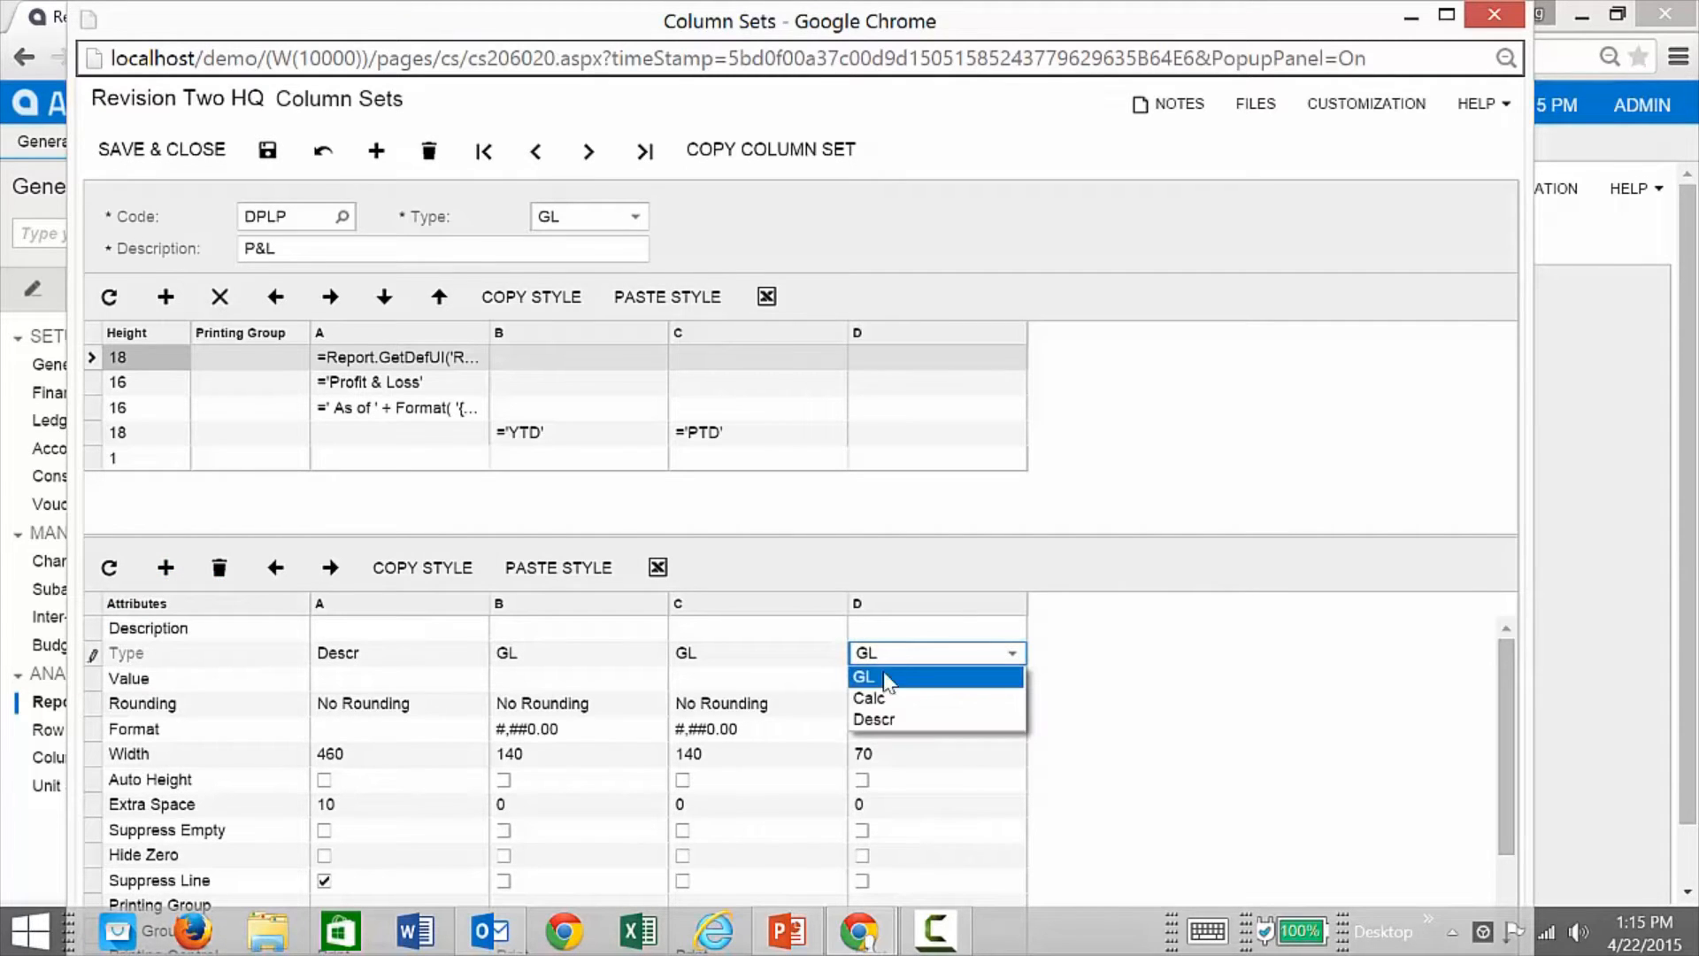
{"action": "left_click", "coordinate": [883, 697]}
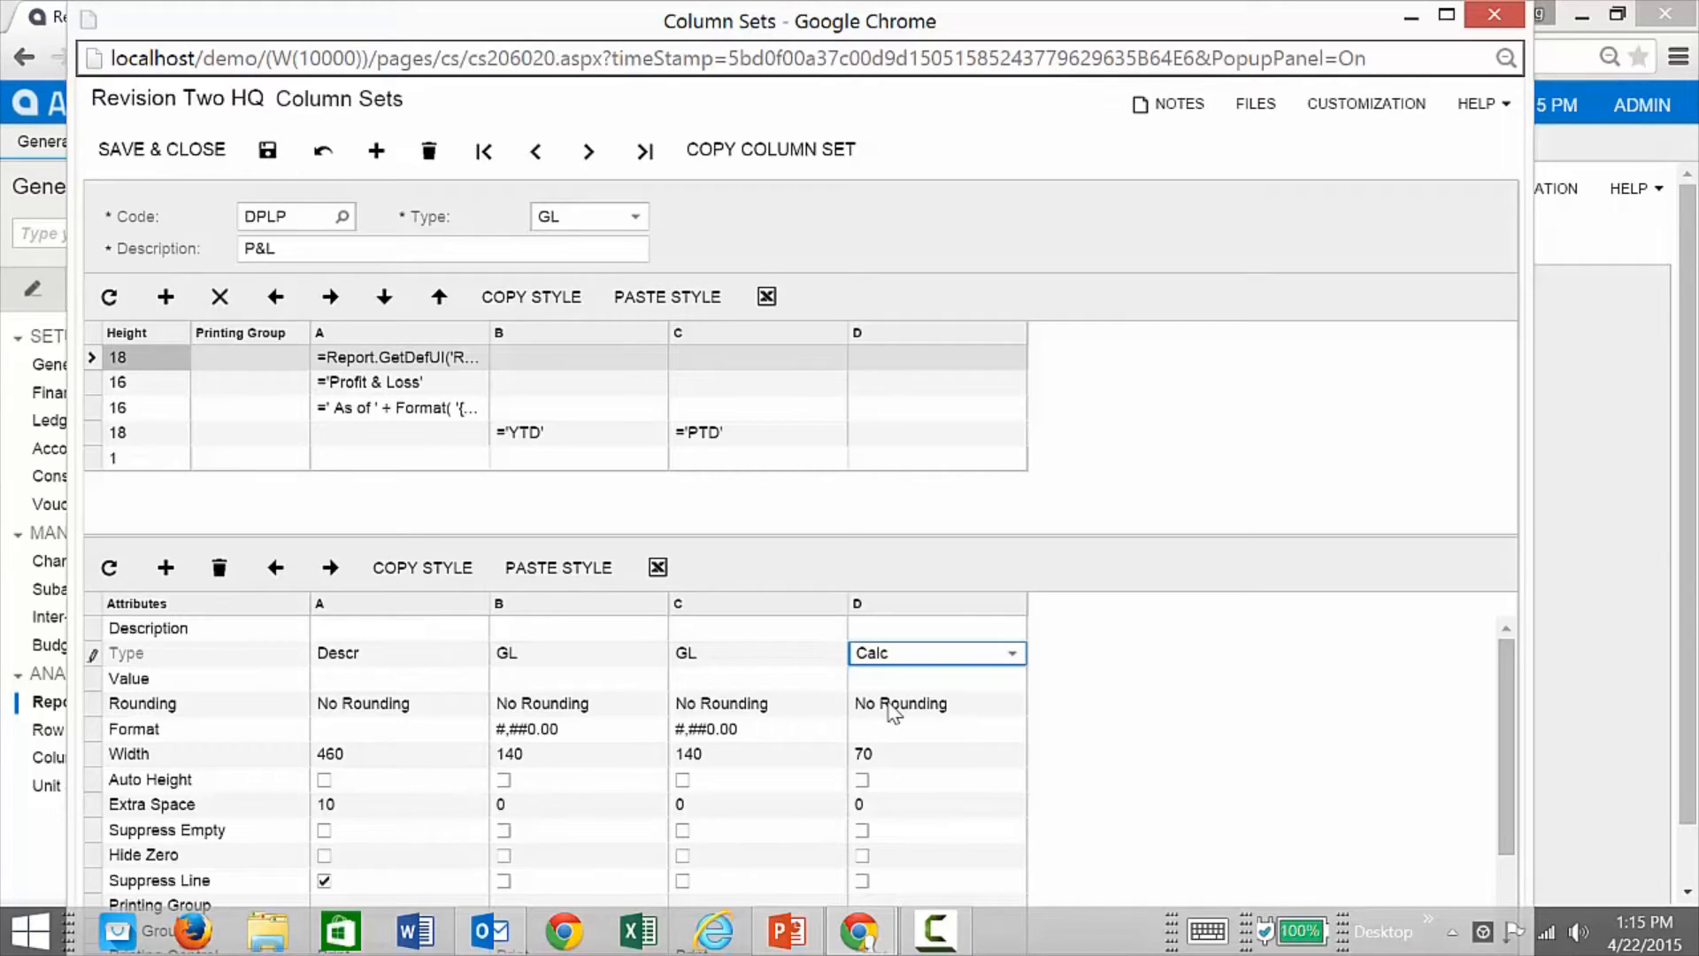
{"action": "left_click", "coordinate": [887, 677]}
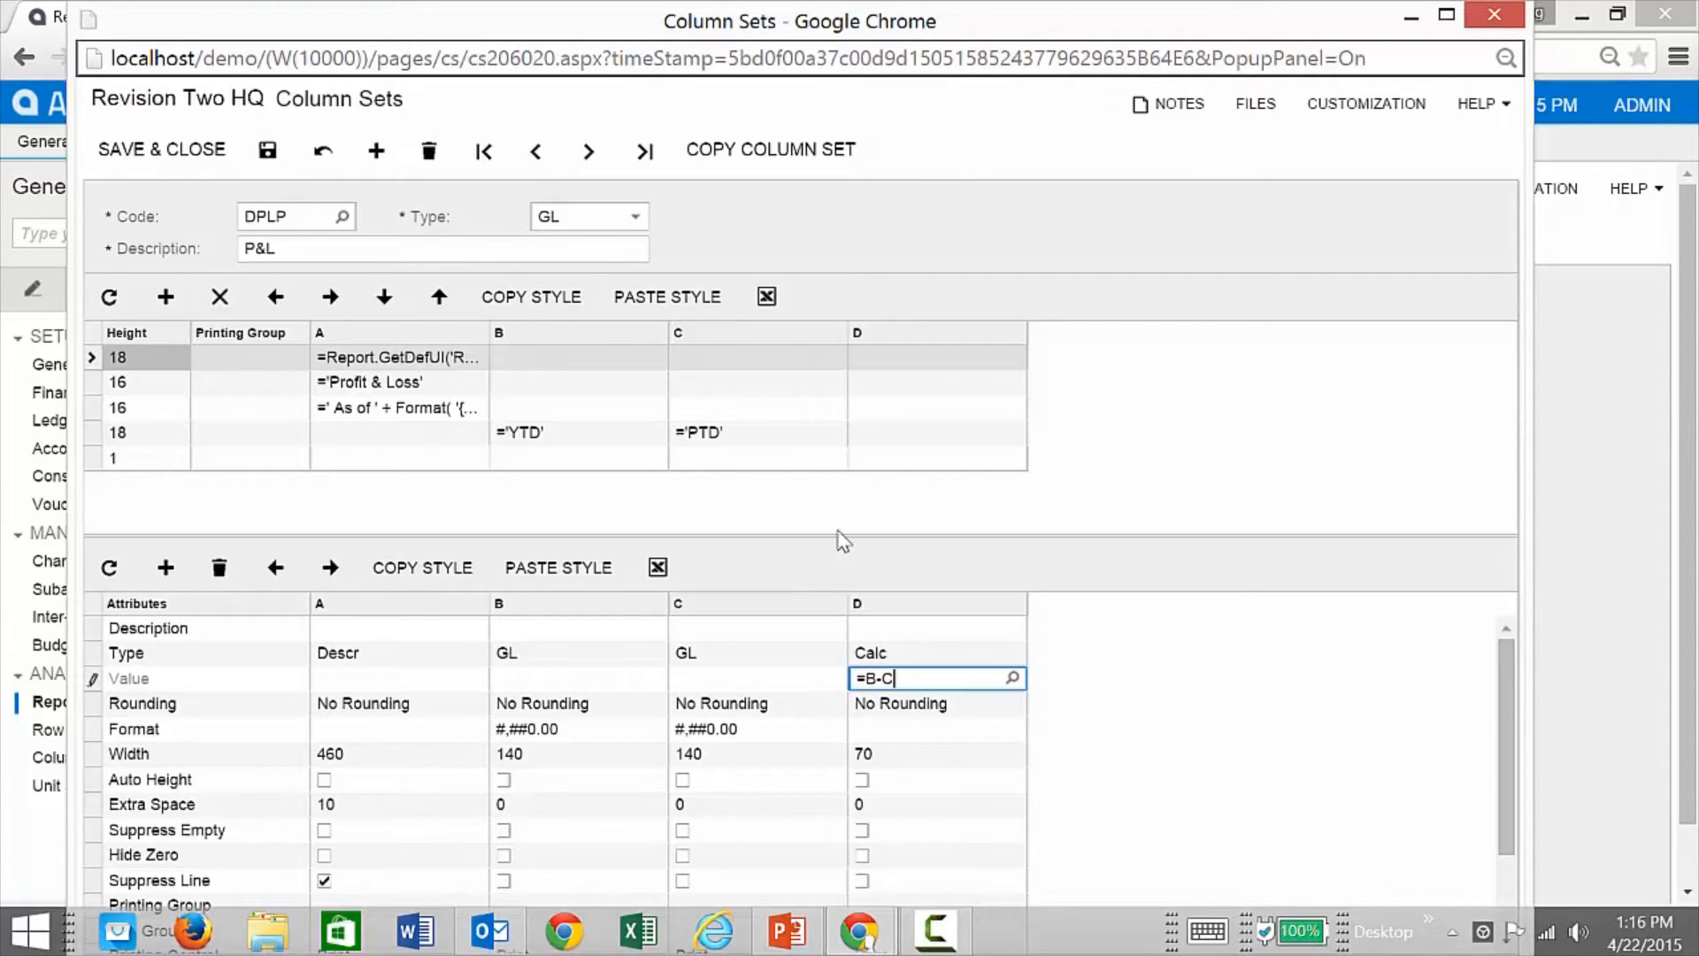
{"action": "left_click", "coordinate": [880, 437]}
{"action": "left_click", "coordinate": [883, 441]}
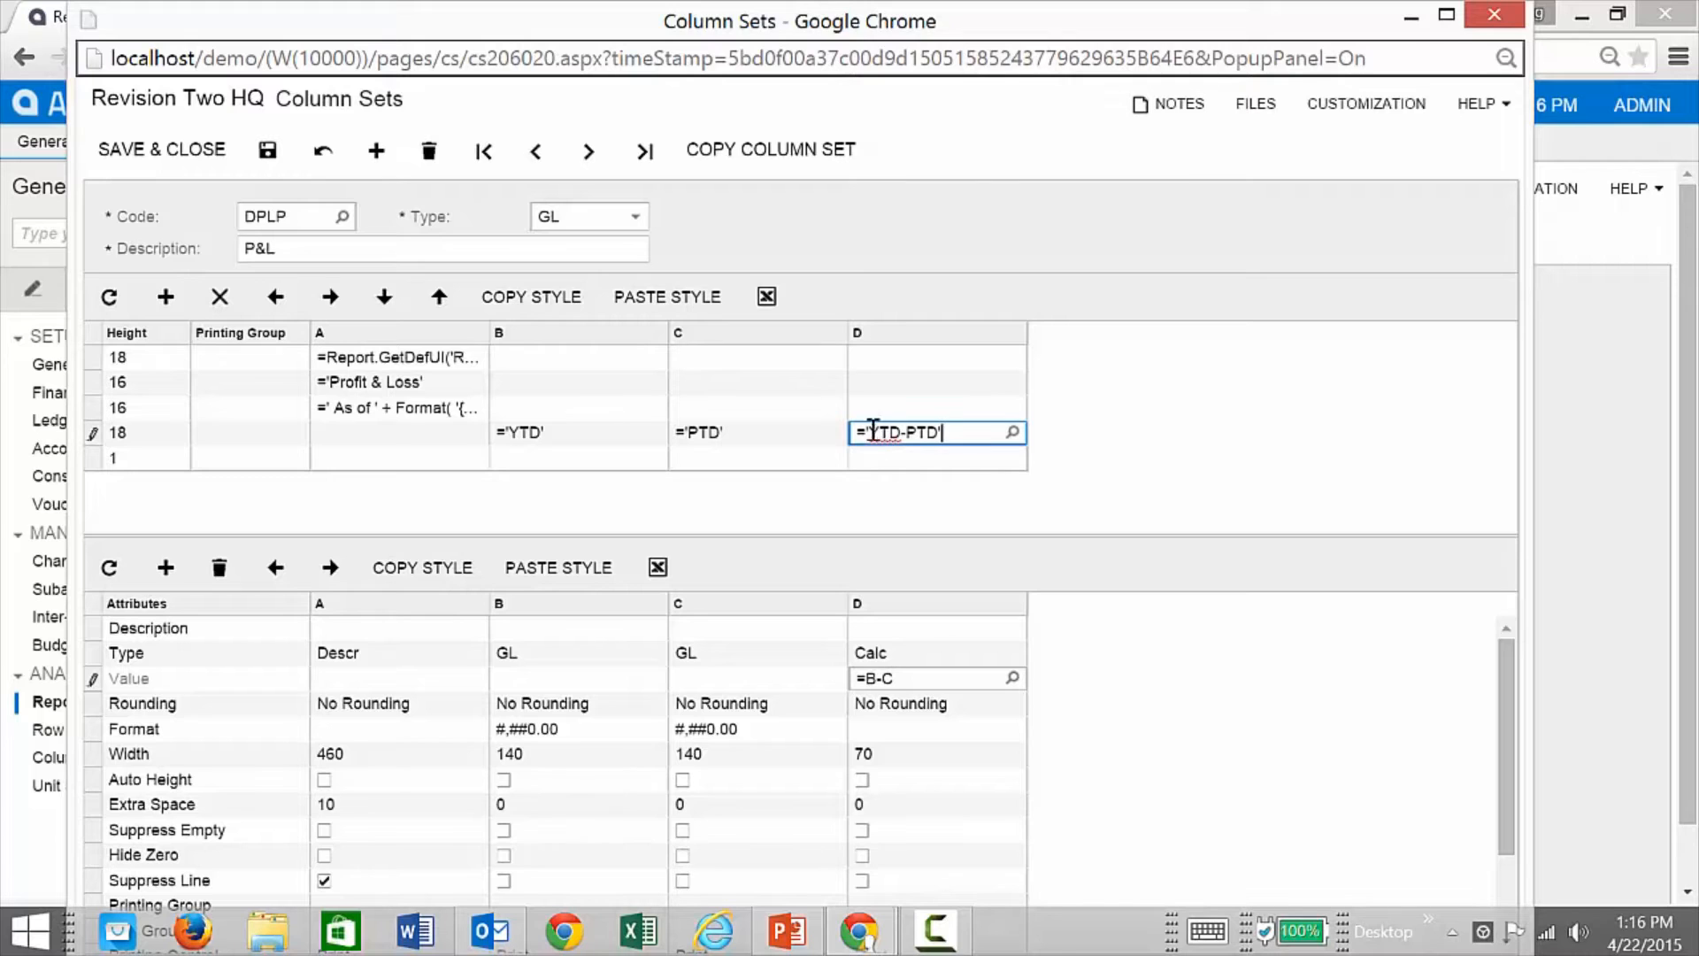
{"action": "left_click", "coordinate": [264, 148]}
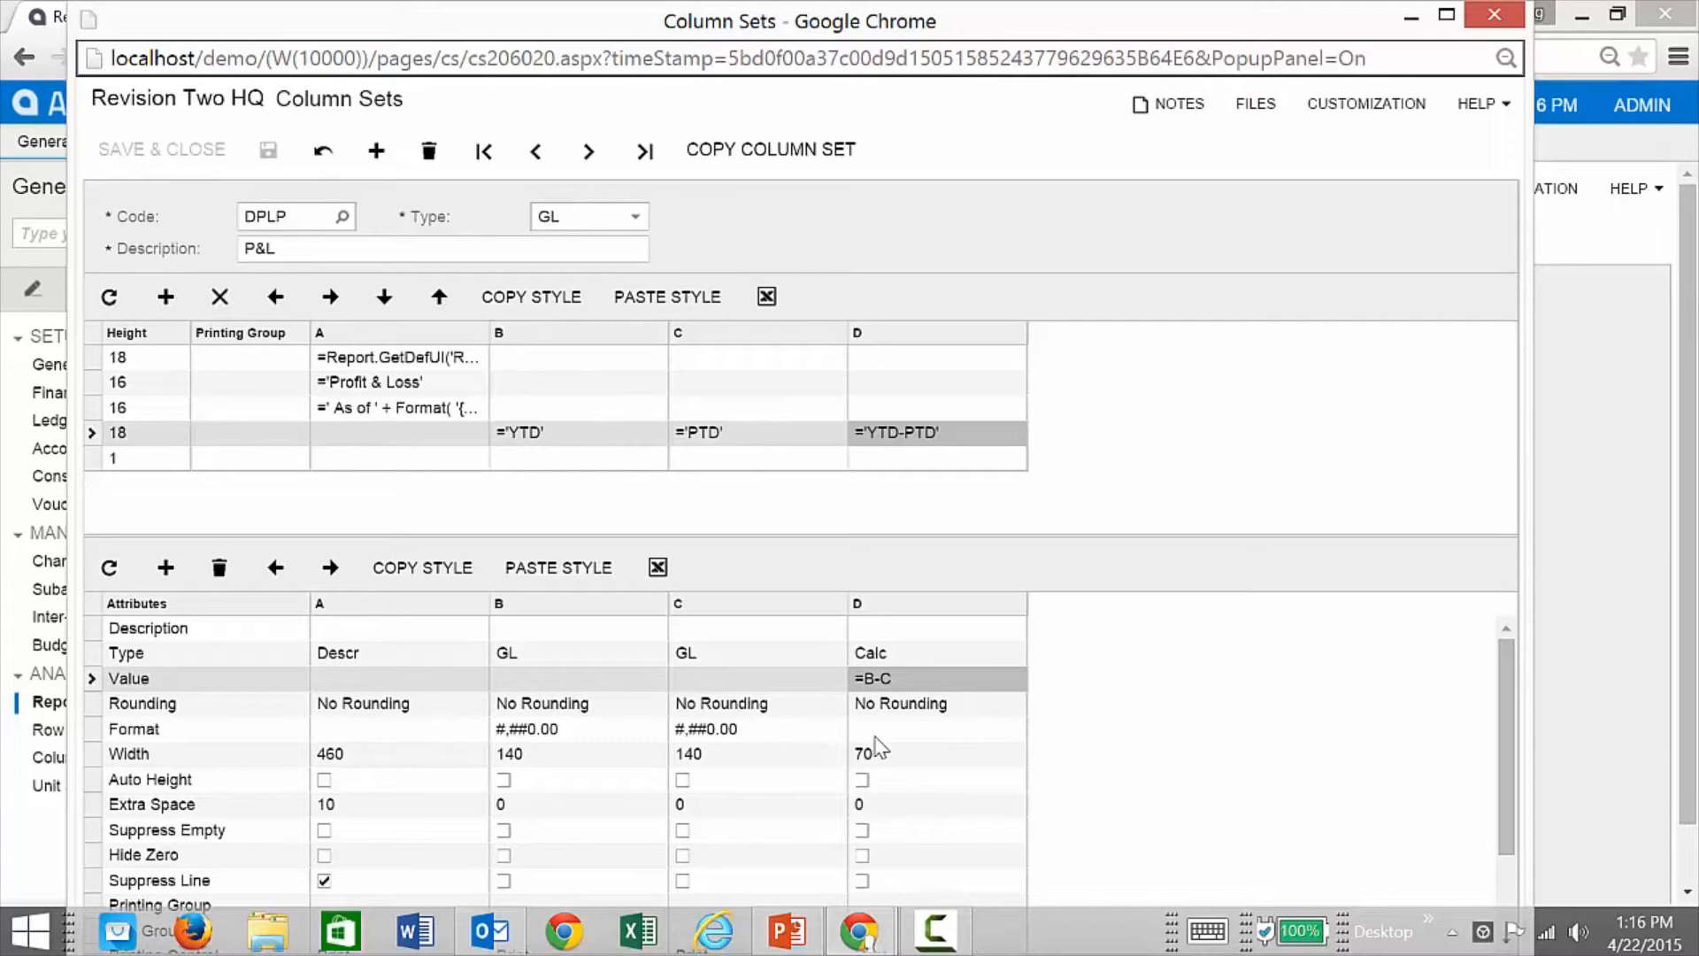
Step: Check column D's Data Source settings and dismiss them, leaving the data source empty
{"action": "scroll", "coordinate": [880, 758], "scroll_direction": "down", "scroll_amount": 2}
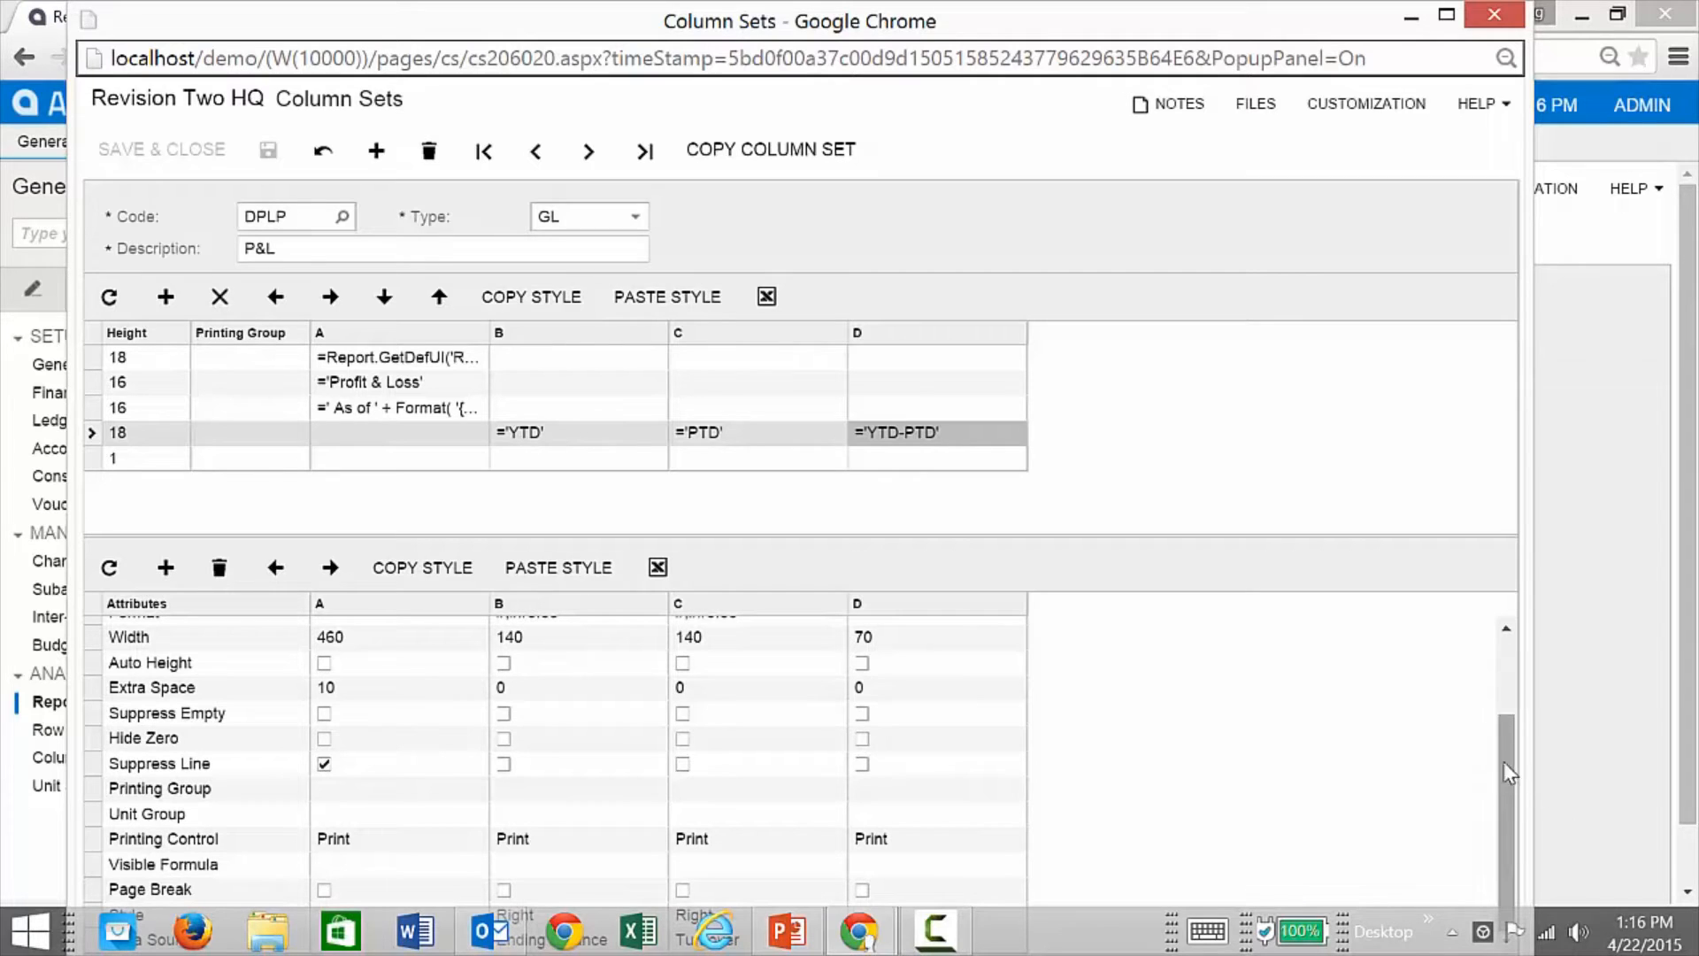
{"action": "mouse_move", "coordinate": [1179, 9]}
{"action": "left_mouse_down"}
{"action": "mouse_move", "coordinate": [1199, 69]}
{"action": "mouse_move", "coordinate": [1188, 30]}
{"action": "left_mouse_up"}
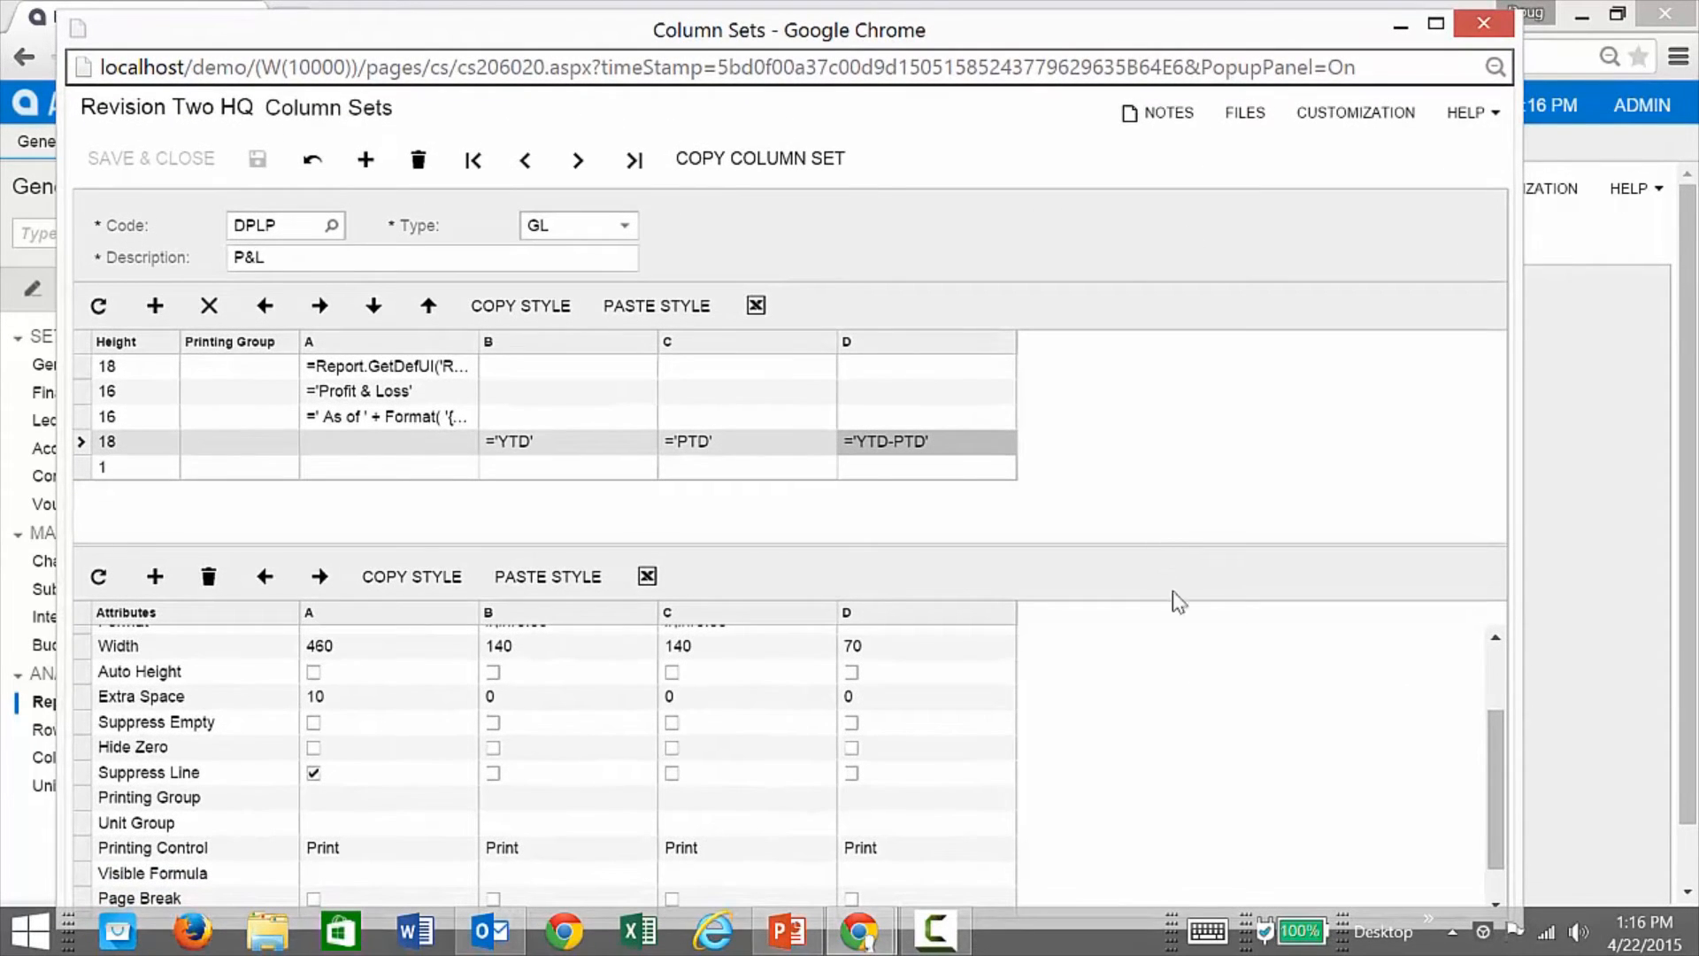
{"action": "left_click_drag", "start_coordinate": [1505, 757], "coordinate": [1509, 847]}
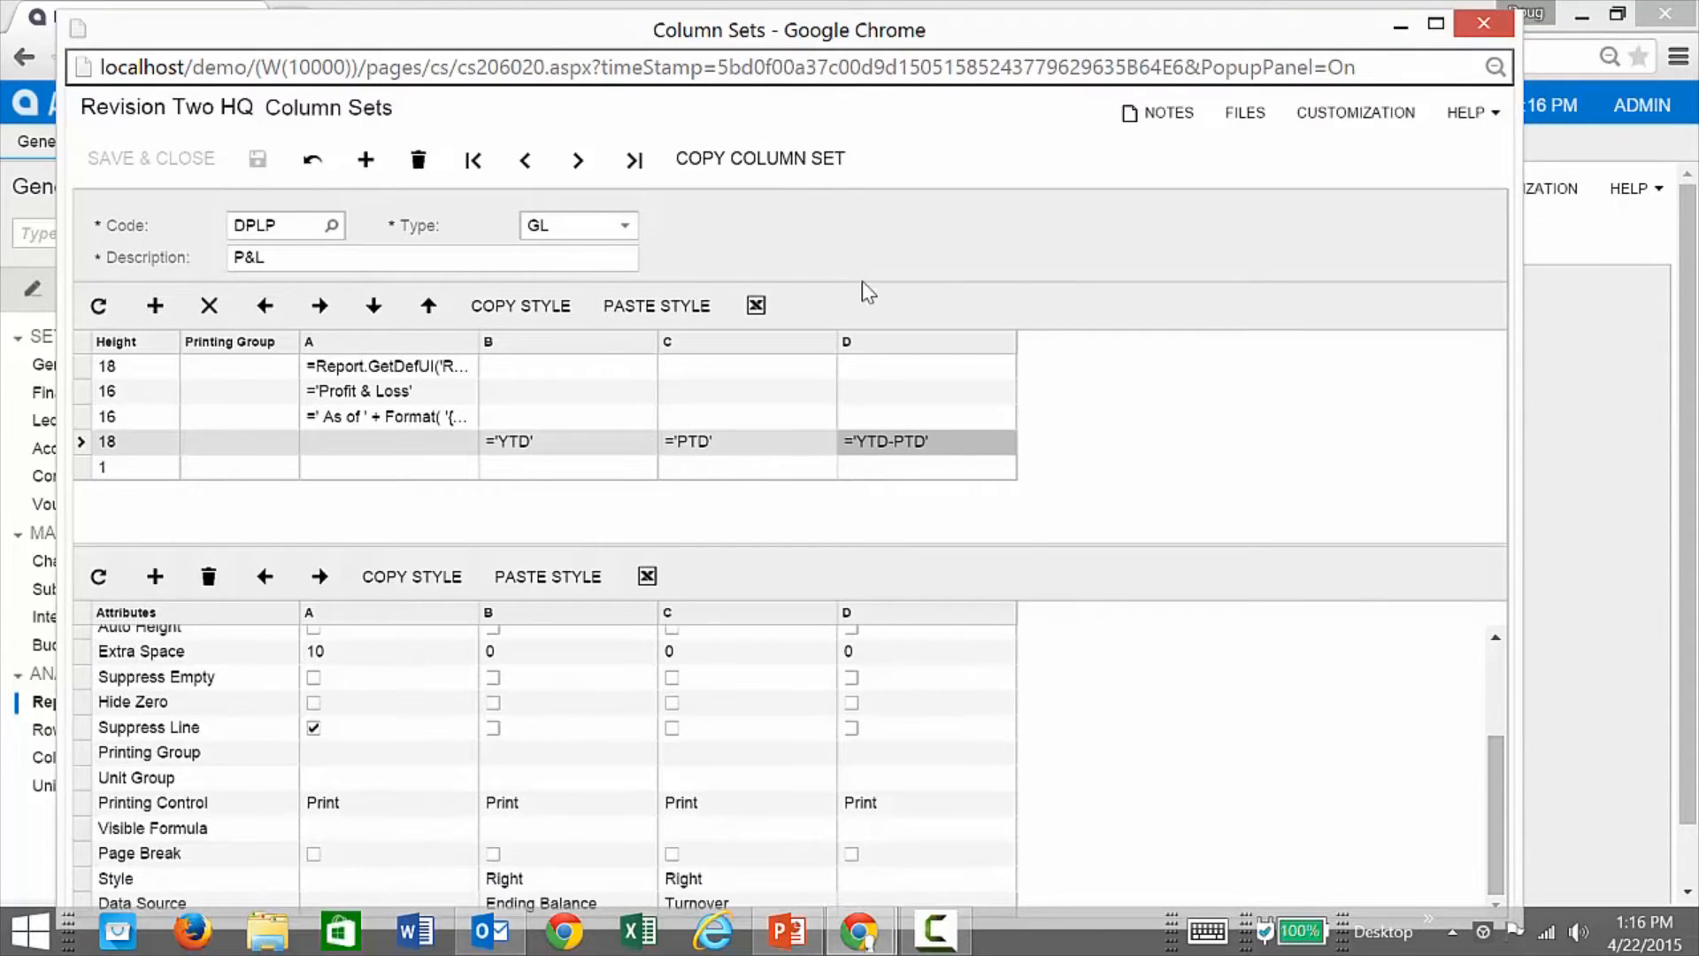
{"action": "mouse_move", "coordinate": [852, 15]}
{"action": "left_mouse_down"}
{"action": "mouse_move", "coordinate": [853, 64]}
{"action": "mouse_move", "coordinate": [842, 8]}
{"action": "left_mouse_up"}
{"action": "scroll", "coordinate": [1009, 792], "scroll_direction": "down", "scroll_amount": 1}
{"action": "left_click", "coordinate": [909, 842]}
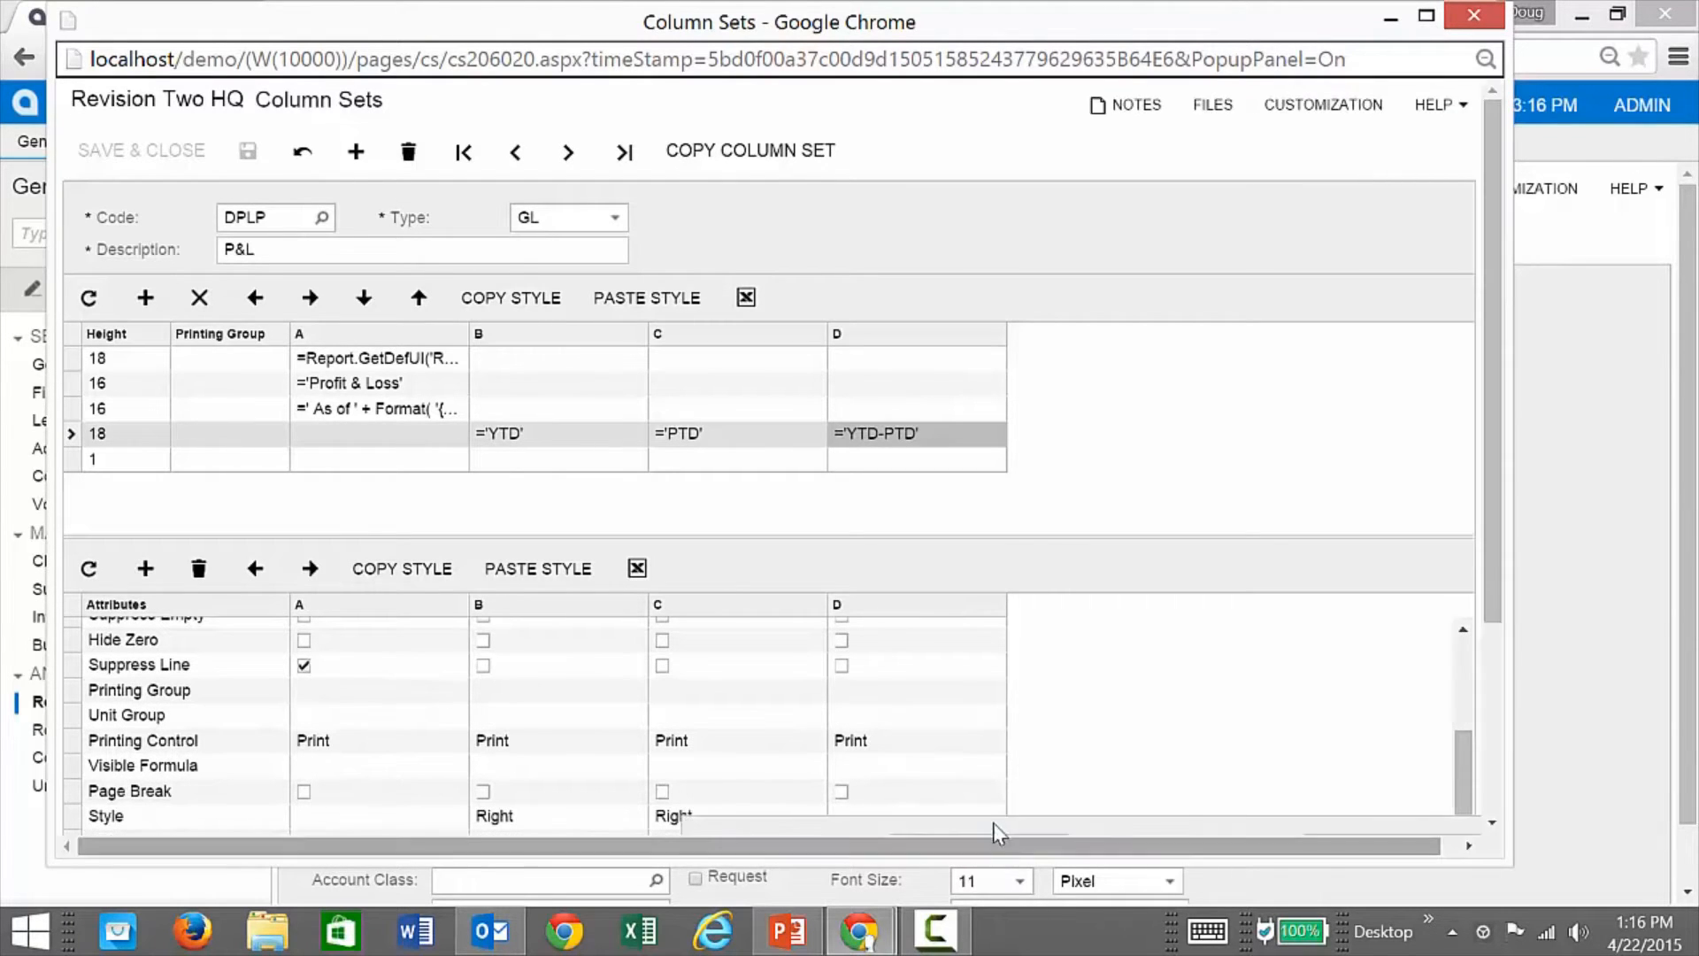
{"action": "left_click", "coordinate": [992, 841]}
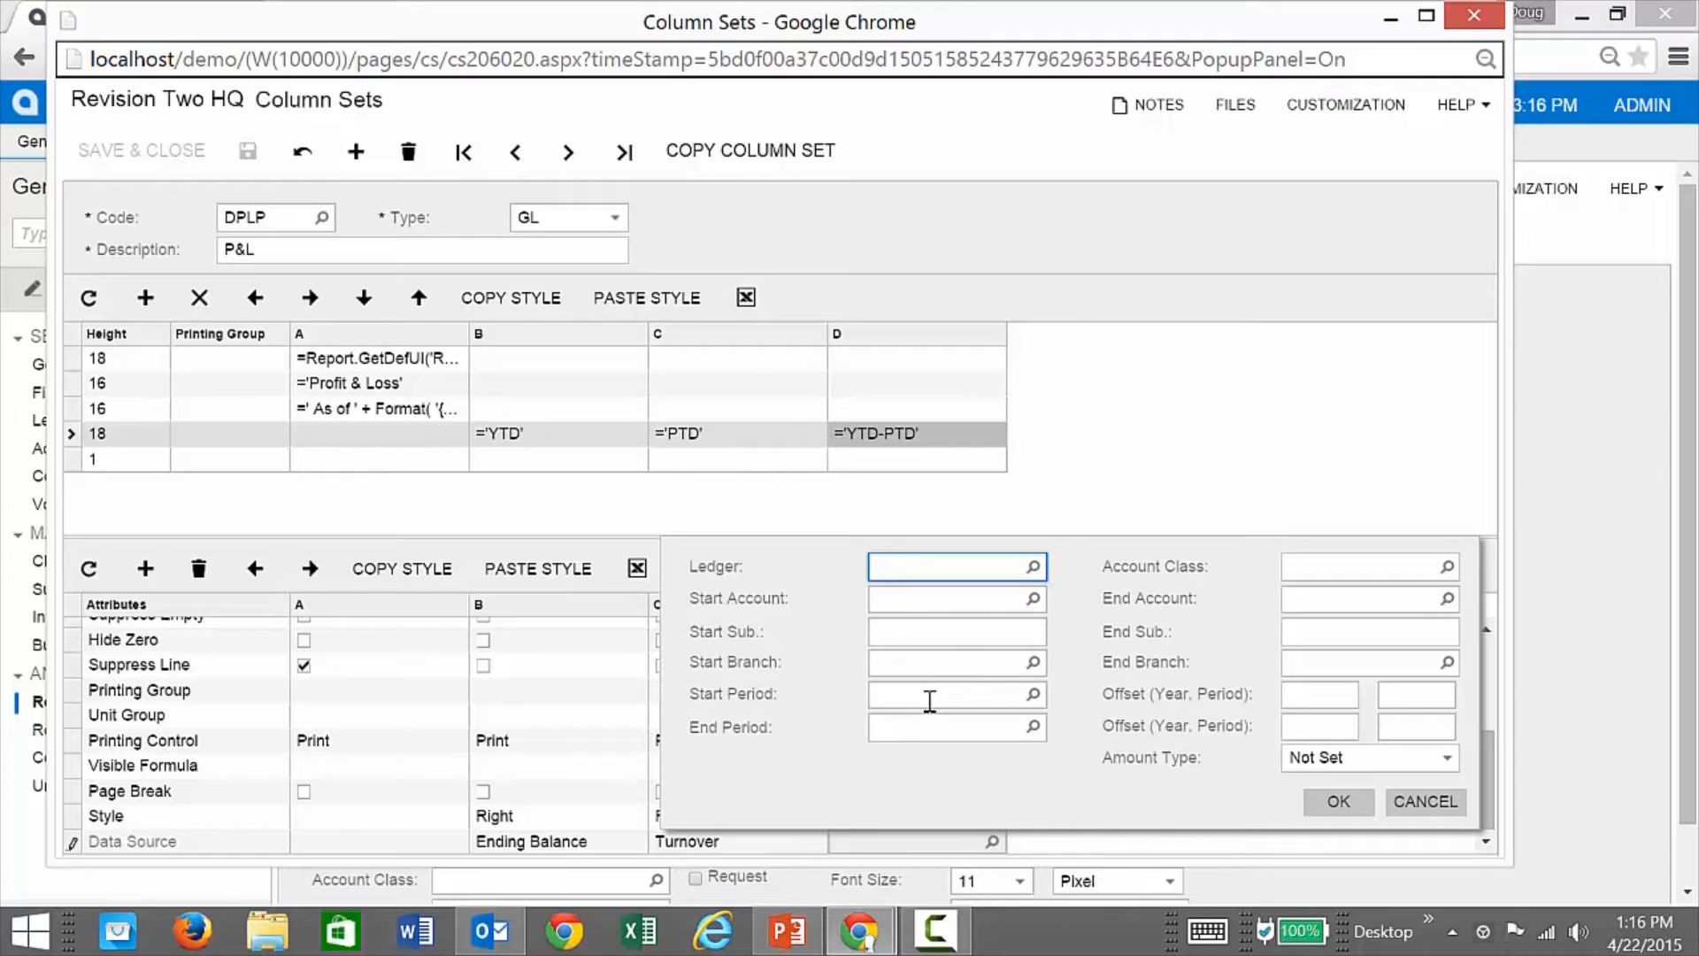
{"action": "left_click", "coordinate": [1420, 803]}
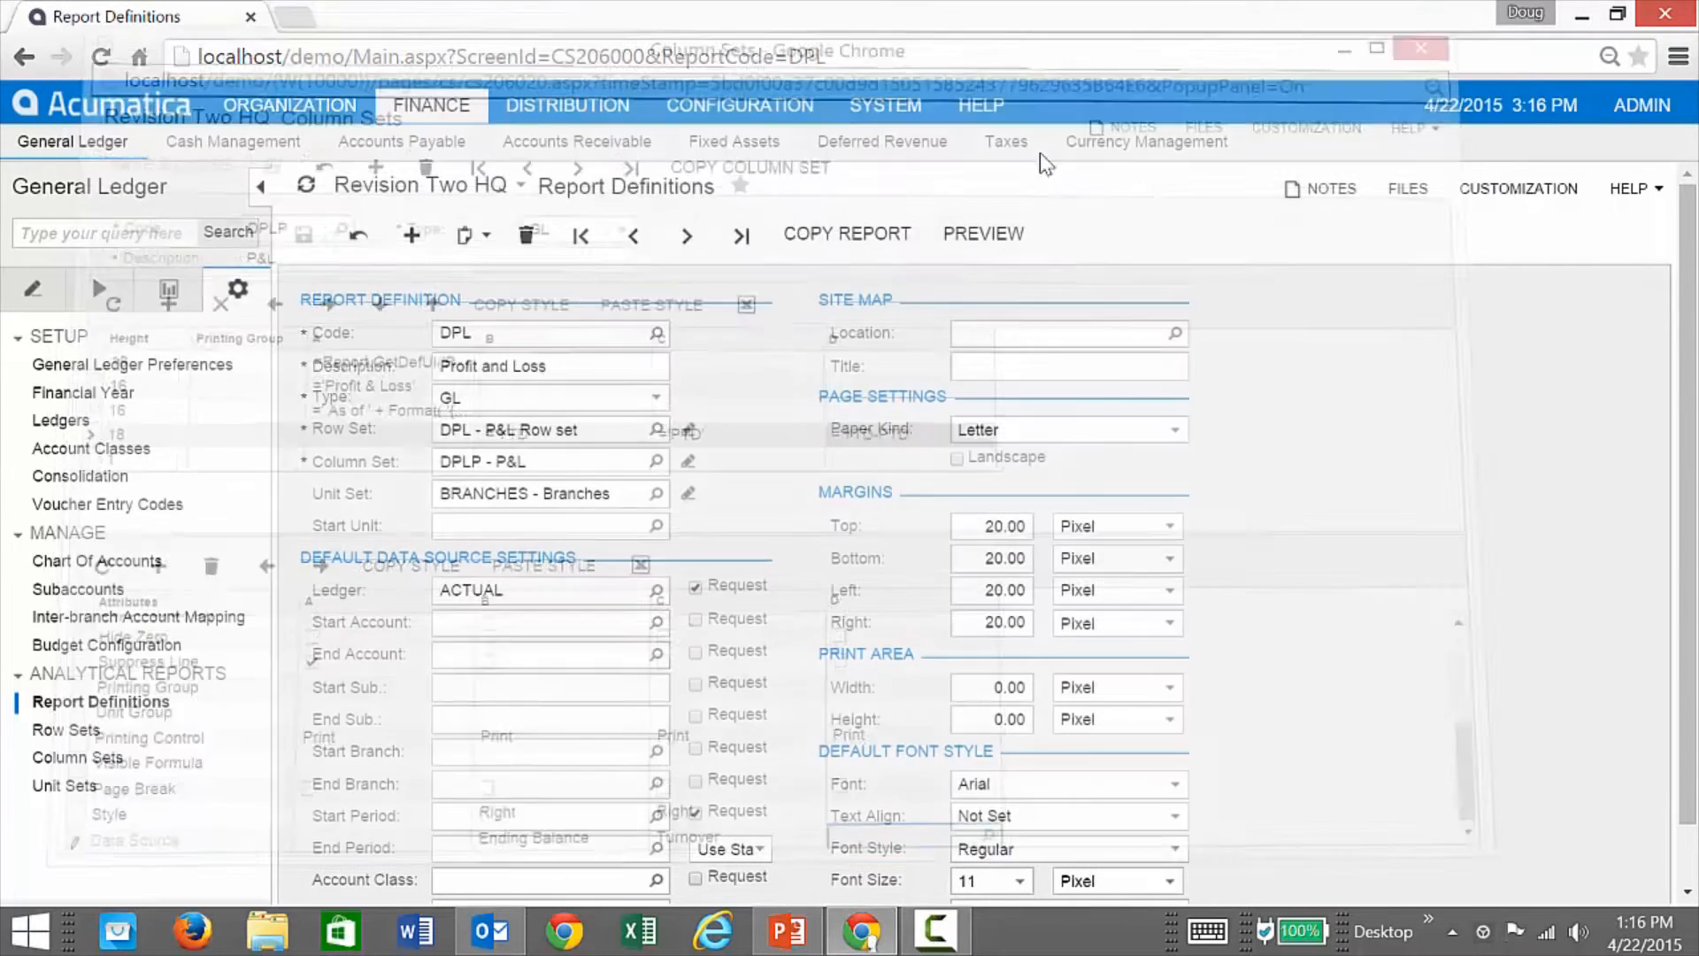
{"action": "left_click", "coordinate": [1474, 15]}
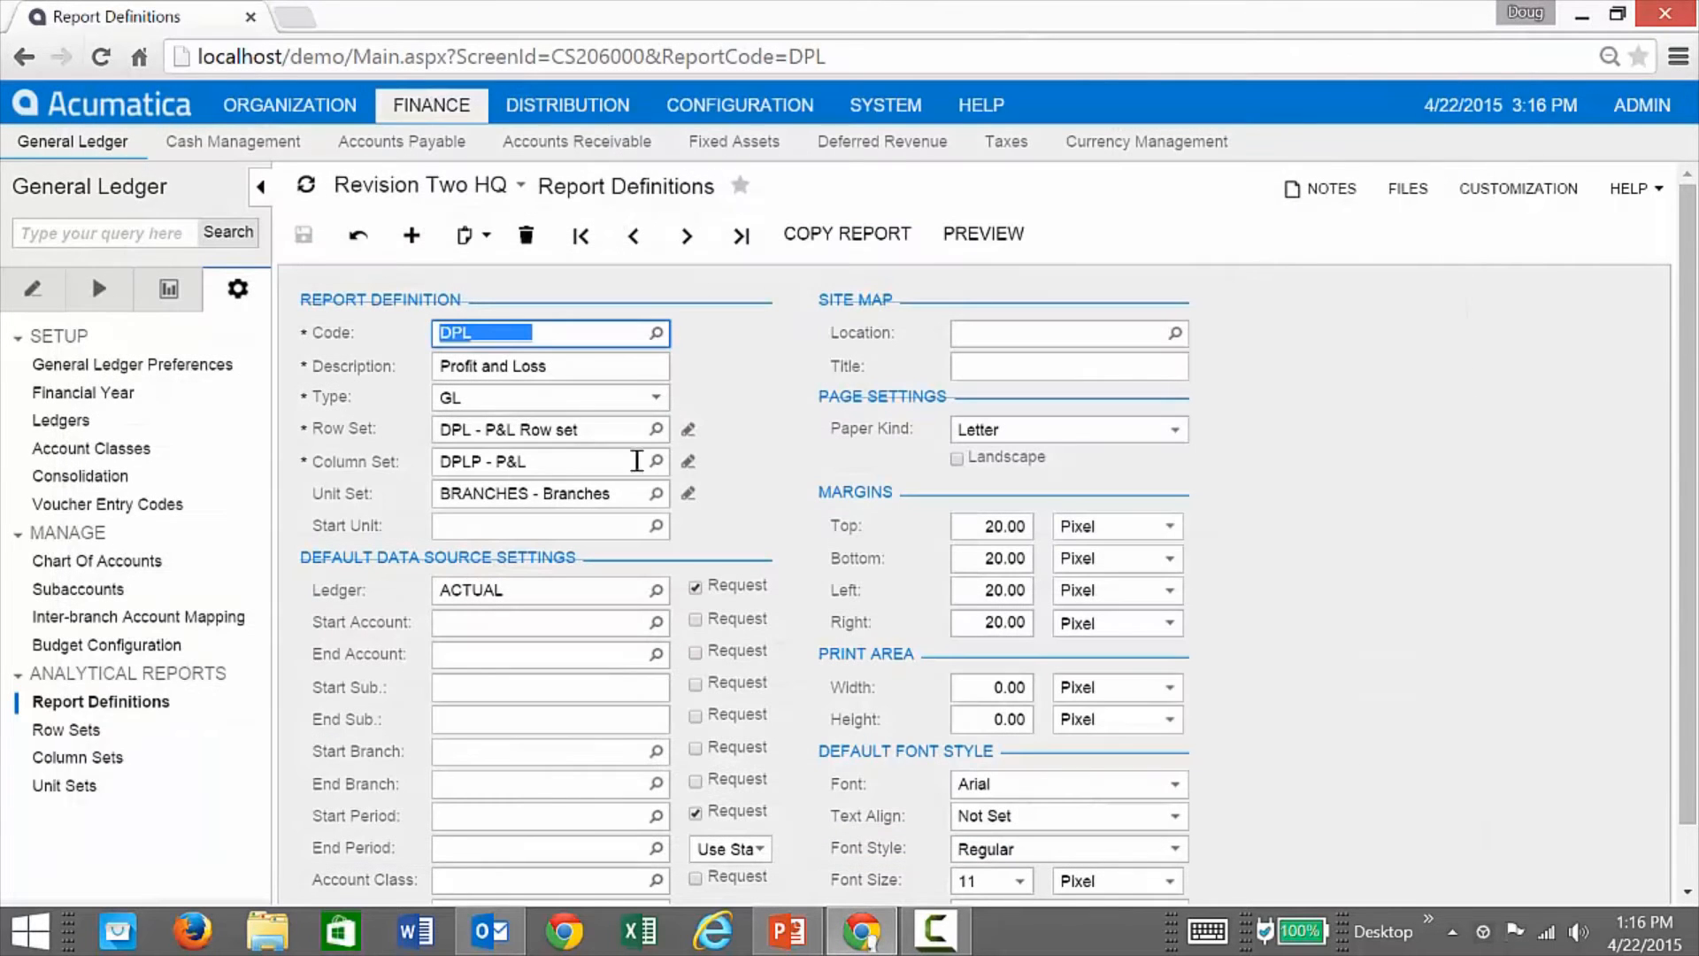
{"action": "left_click", "coordinate": [977, 237]}
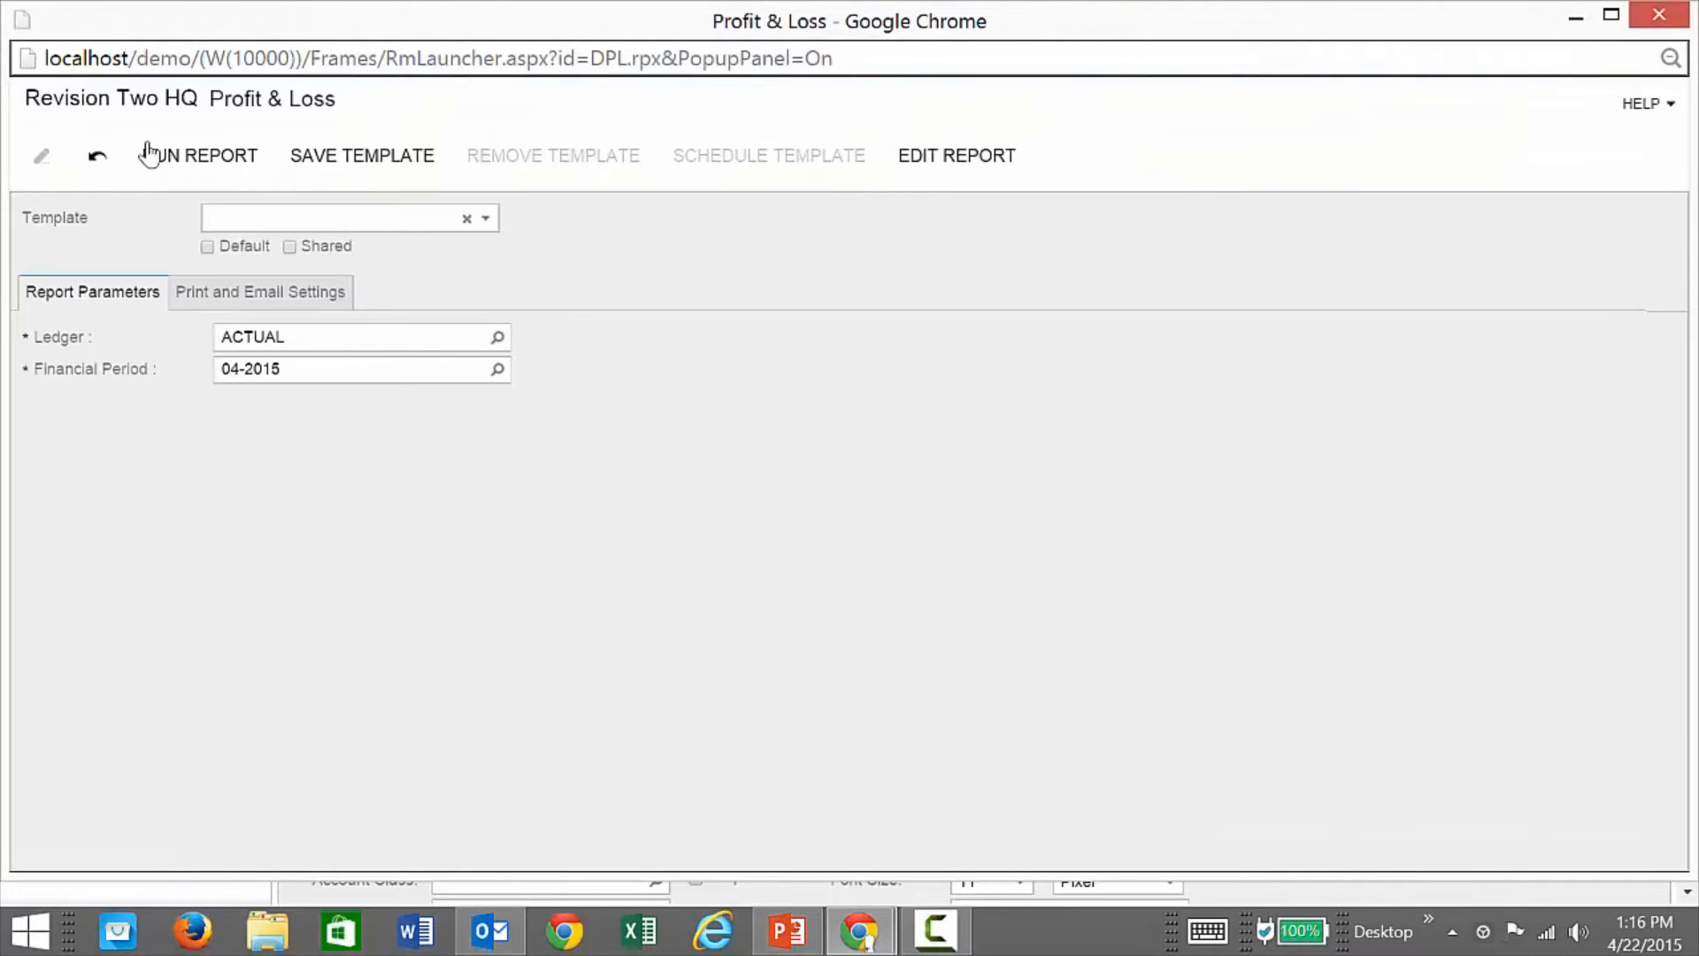
{"action": "left_click", "coordinate": [148, 155]}
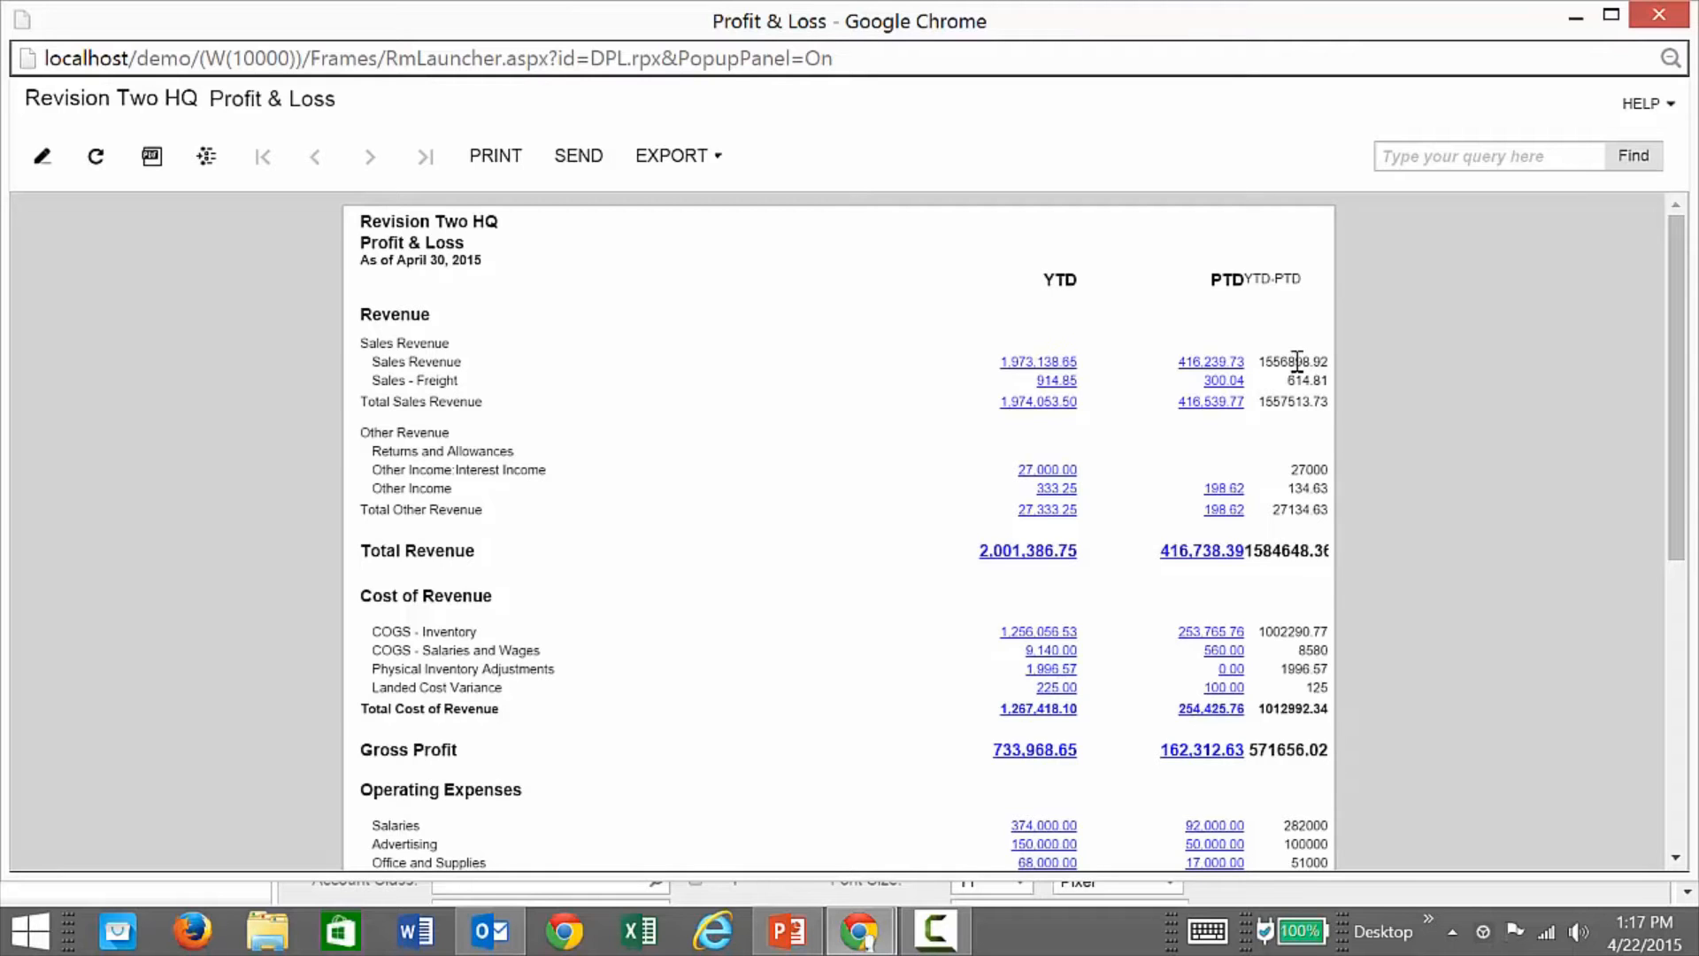
{"action": "left_click", "coordinate": [1671, 18]}
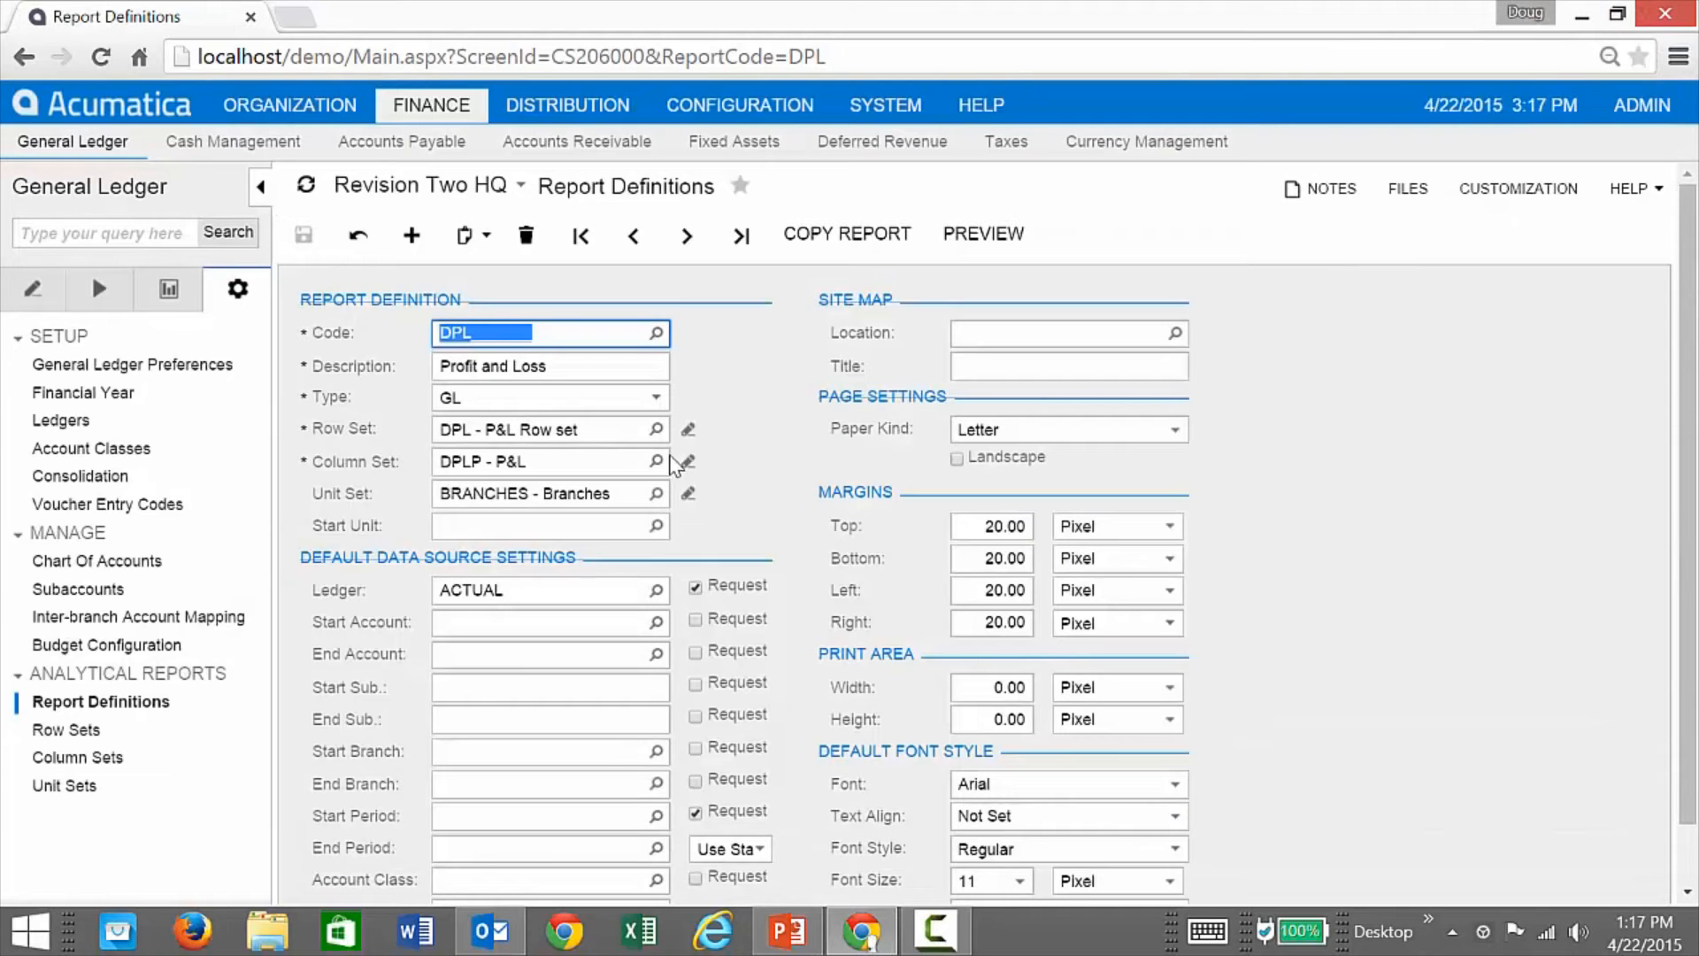
Step: Copy the PTD header style and row 1 column C style onto column D's cells
{"action": "left_click", "coordinate": [688, 463]}
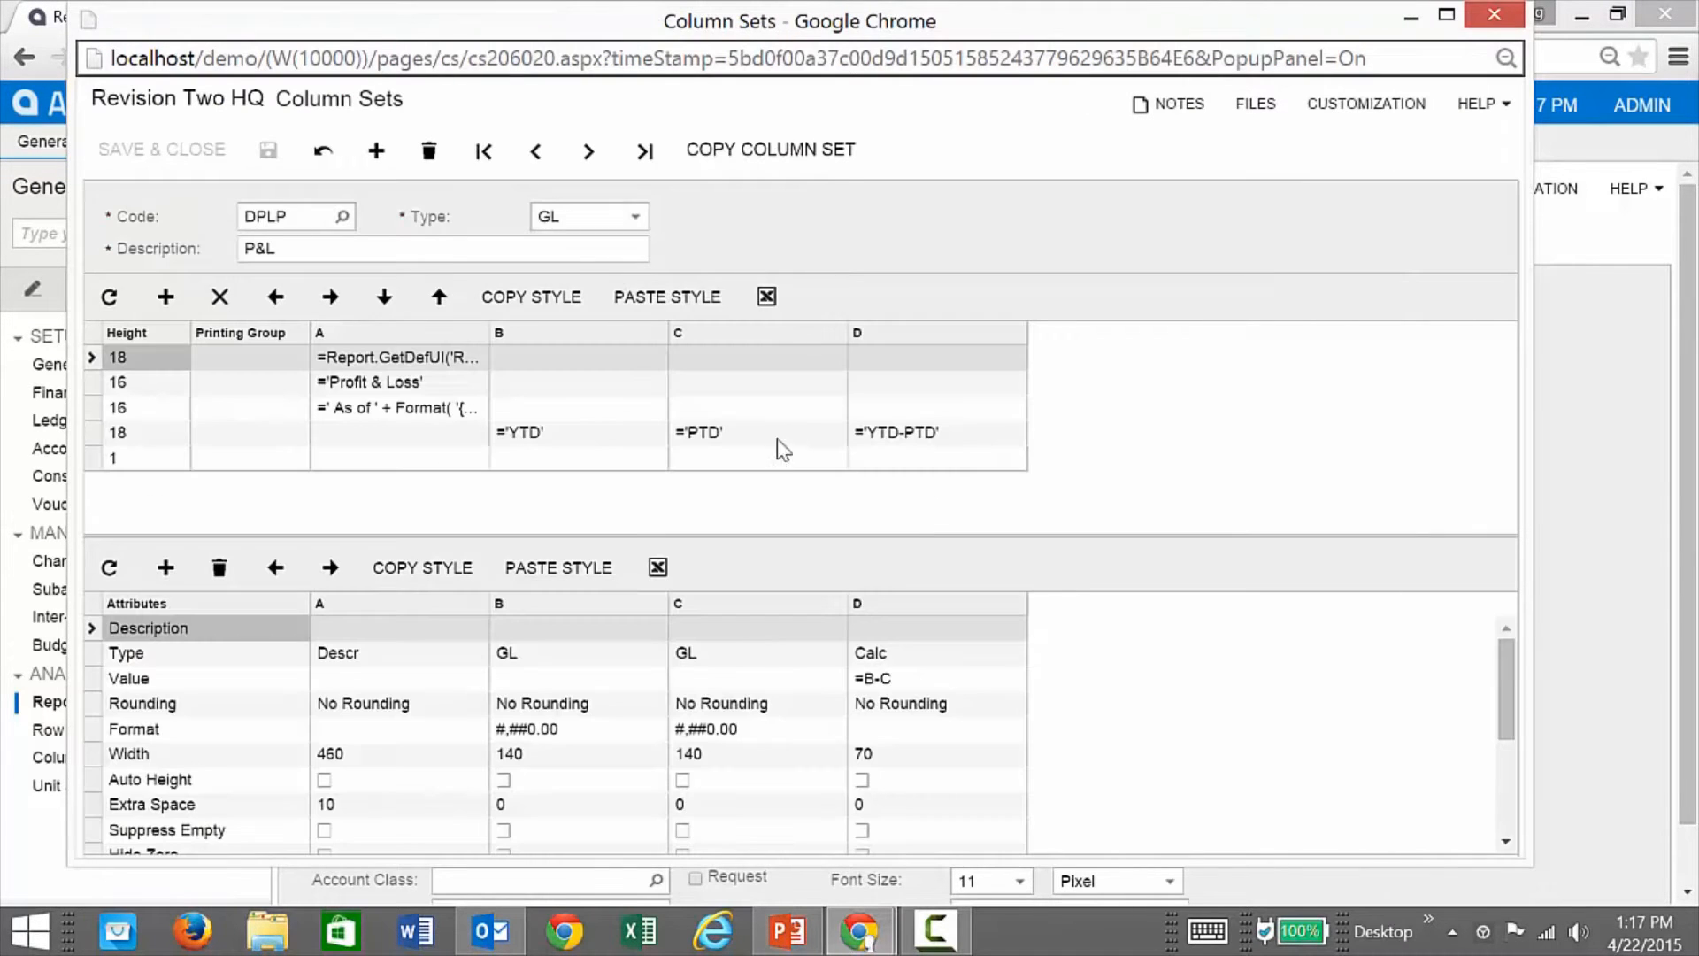
{"action": "left_click", "coordinate": [751, 440]}
{"action": "left_click", "coordinate": [556, 296]}
{"action": "left_click", "coordinate": [973, 442]}
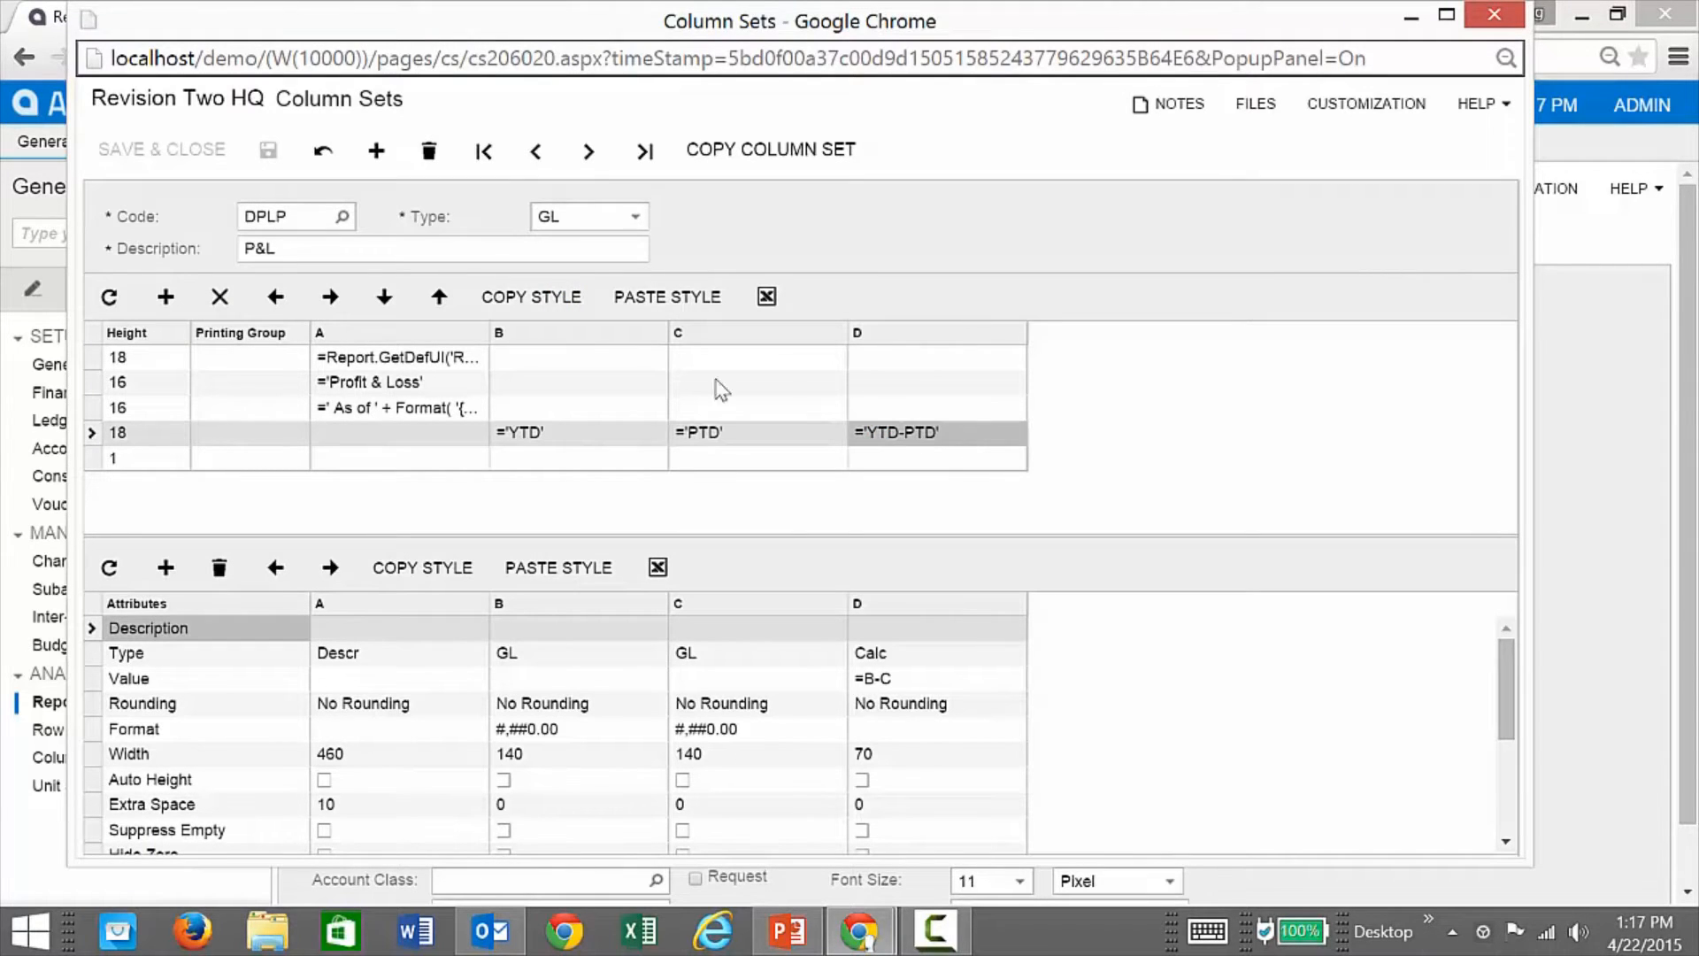
{"action": "left_click", "coordinate": [665, 296]}
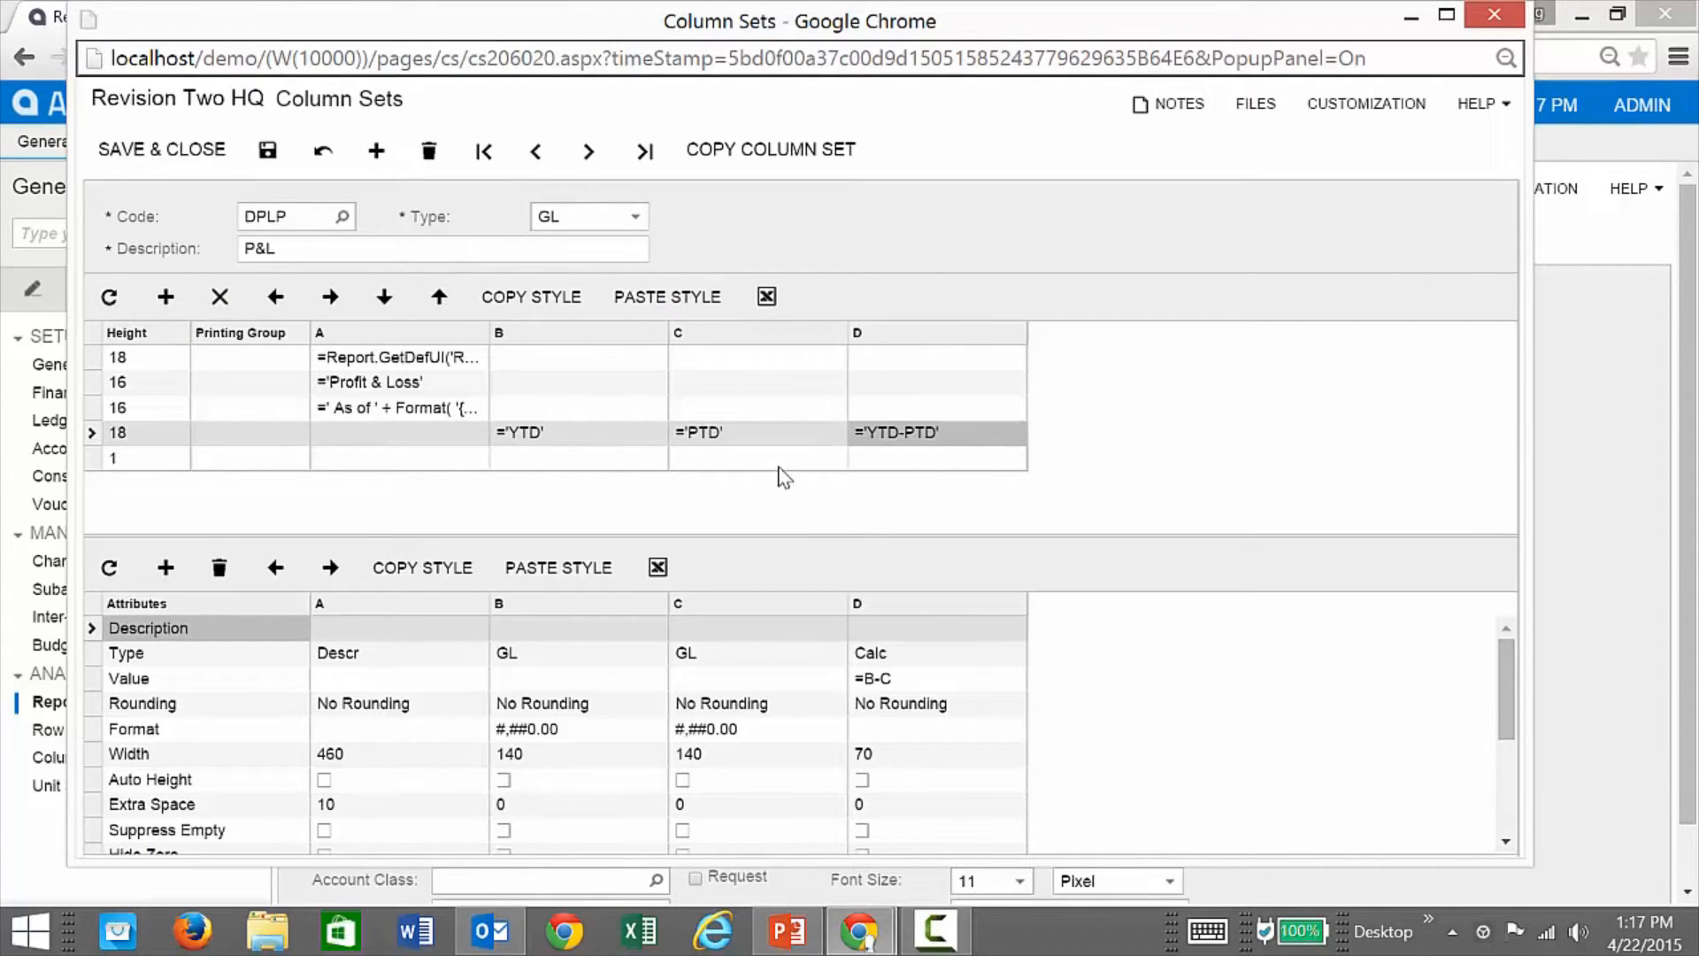
{"action": "left_click", "coordinate": [768, 459]}
{"action": "left_click", "coordinate": [576, 306]}
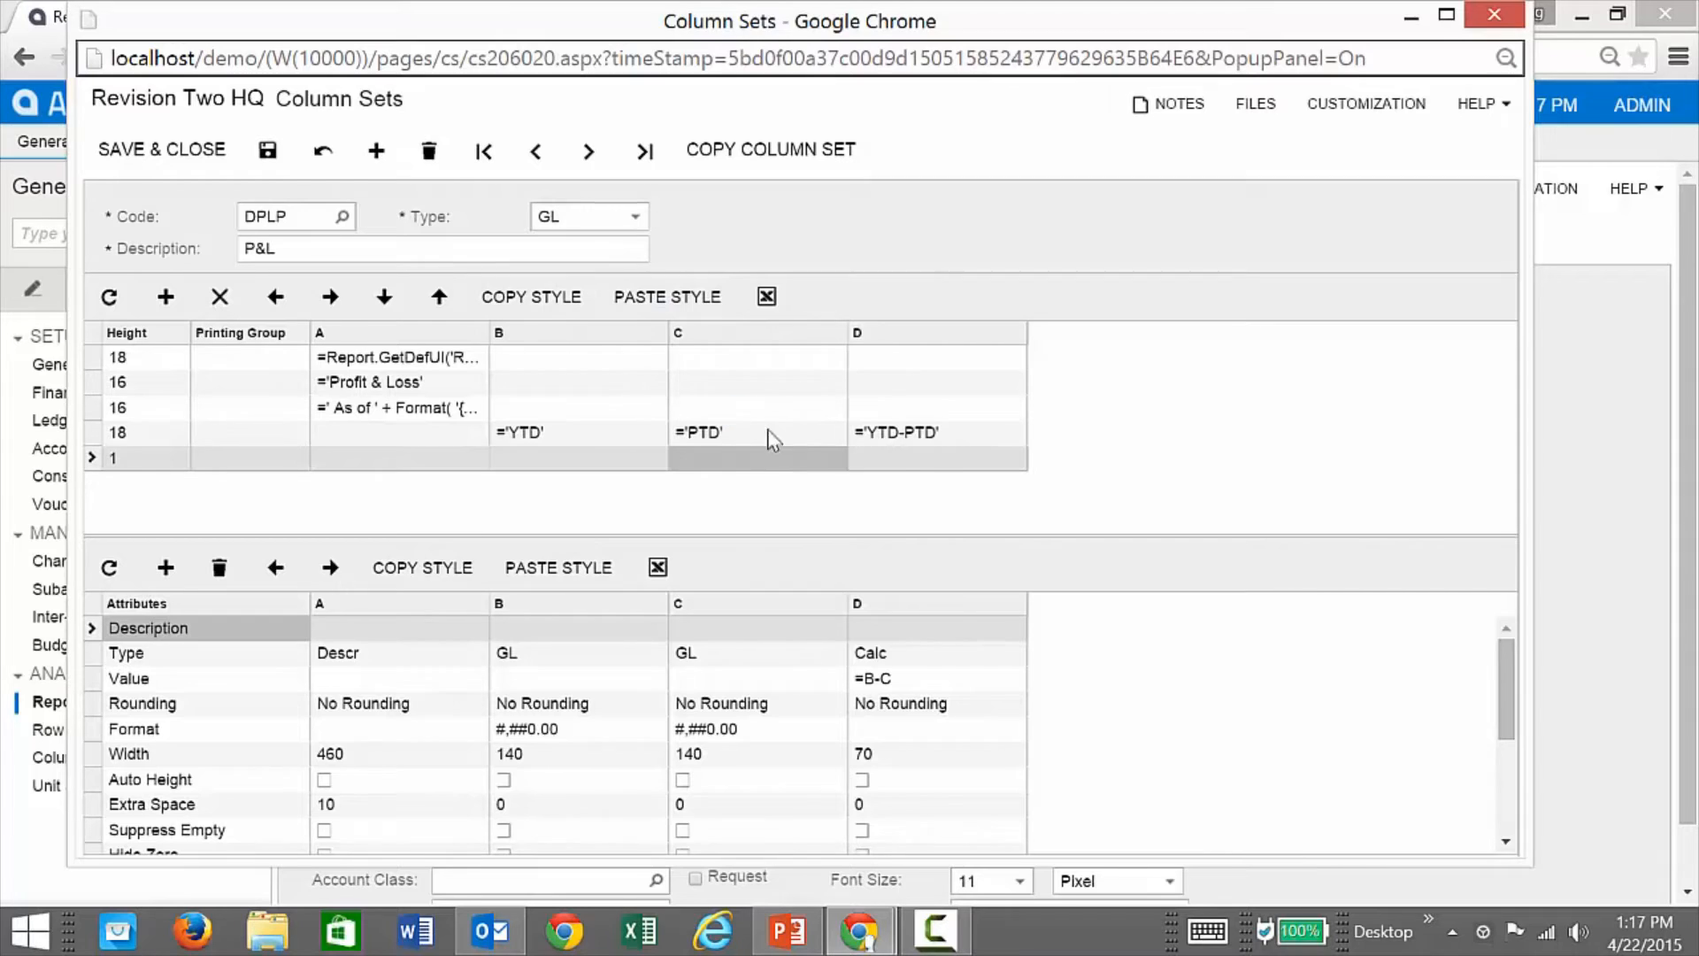
{"action": "left_click", "coordinate": [901, 461]}
{"action": "left_click", "coordinate": [655, 301]}
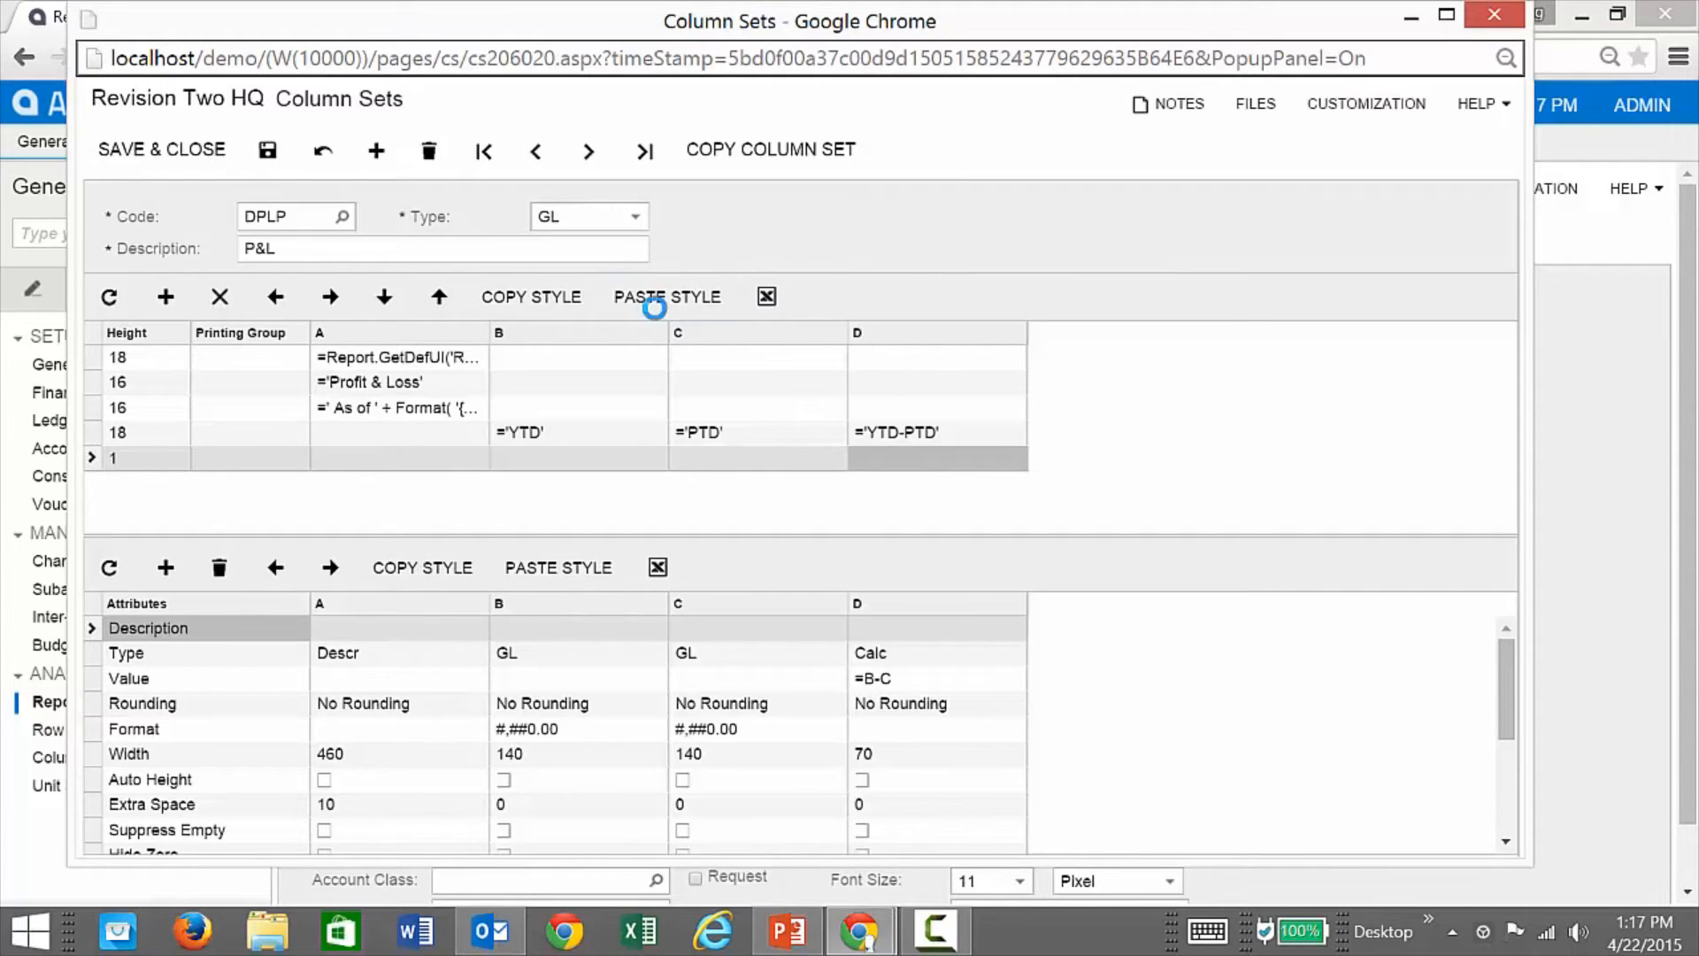
Step: Give column D format #,##0.00 and width 140, and set column A width to 320
{"action": "left_click", "coordinate": [740, 735]}
{"action": "left_click", "coordinate": [739, 737]}
{"action": "key", "text": "ctrl+c"}
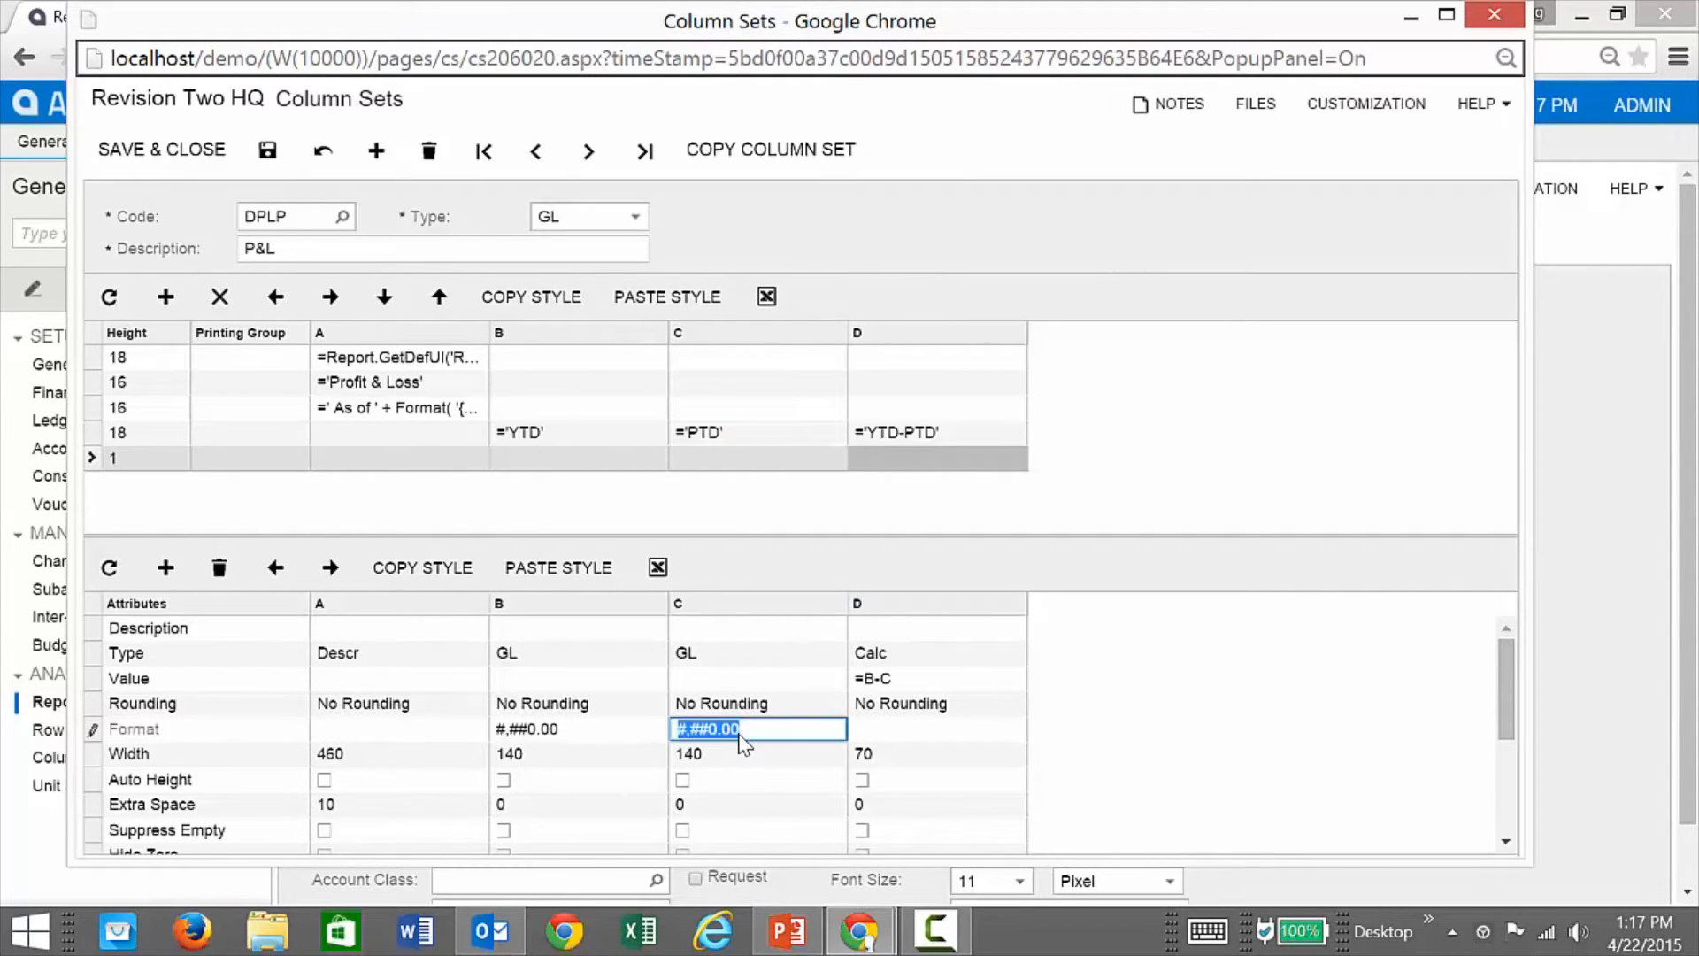
{"action": "left_click", "coordinate": [896, 730]}
{"action": "key", "text": "ctrl+v"}
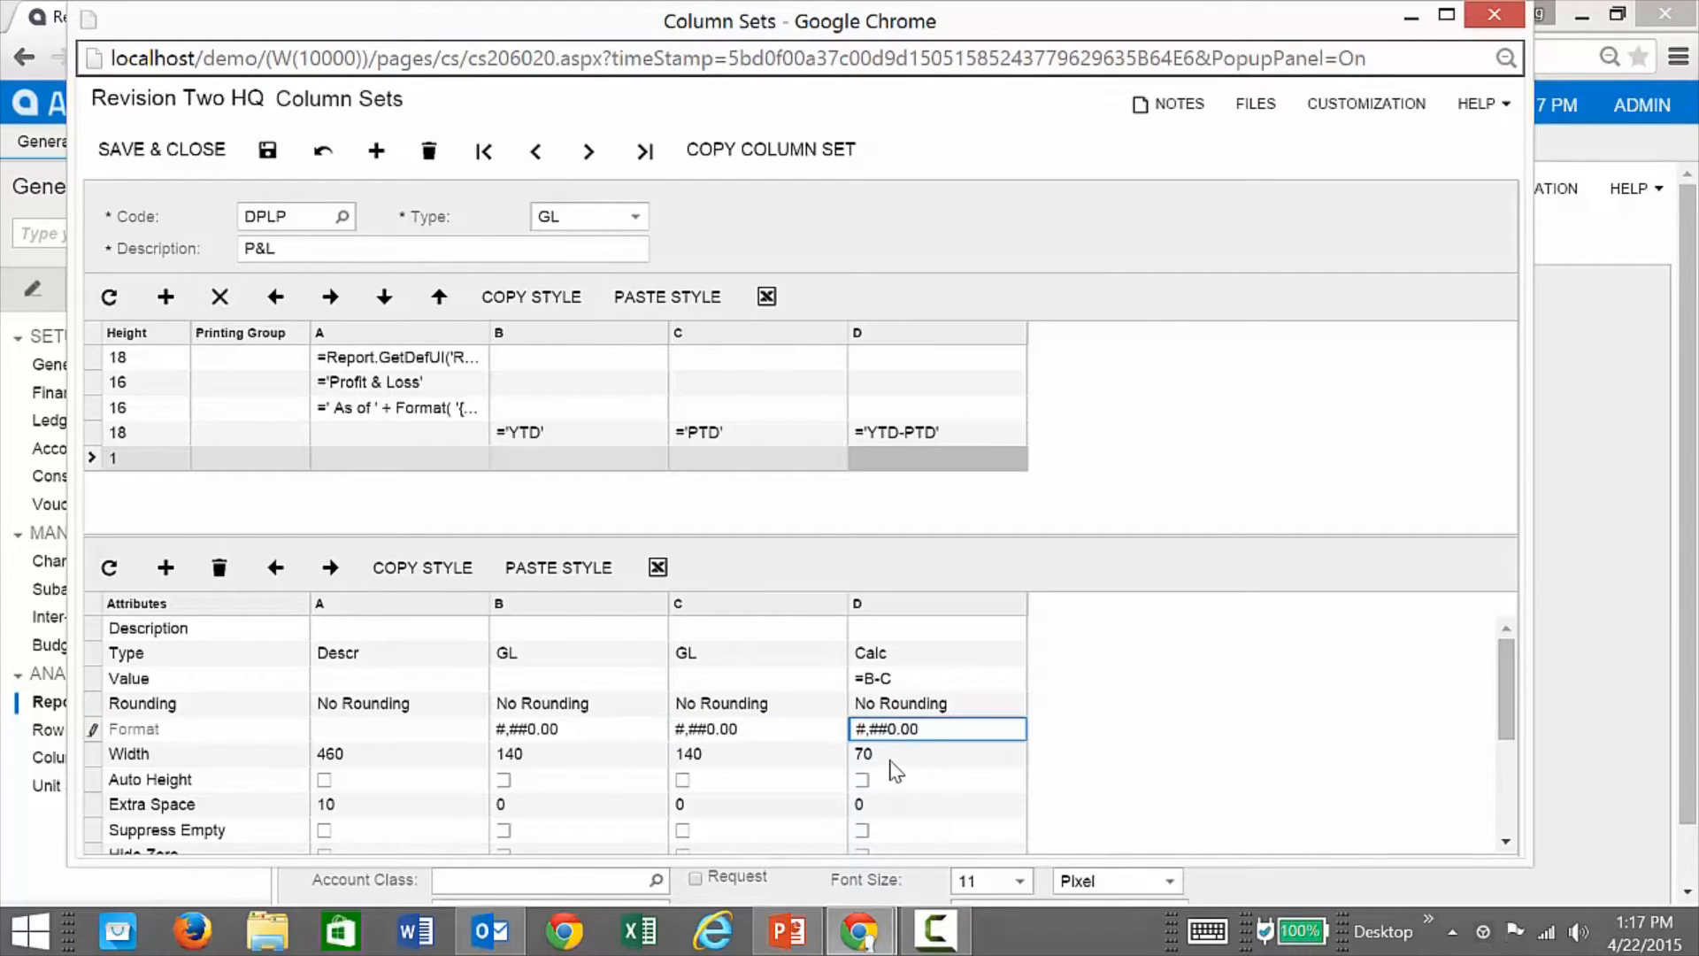
{"action": "left_click", "coordinate": [889, 759]}
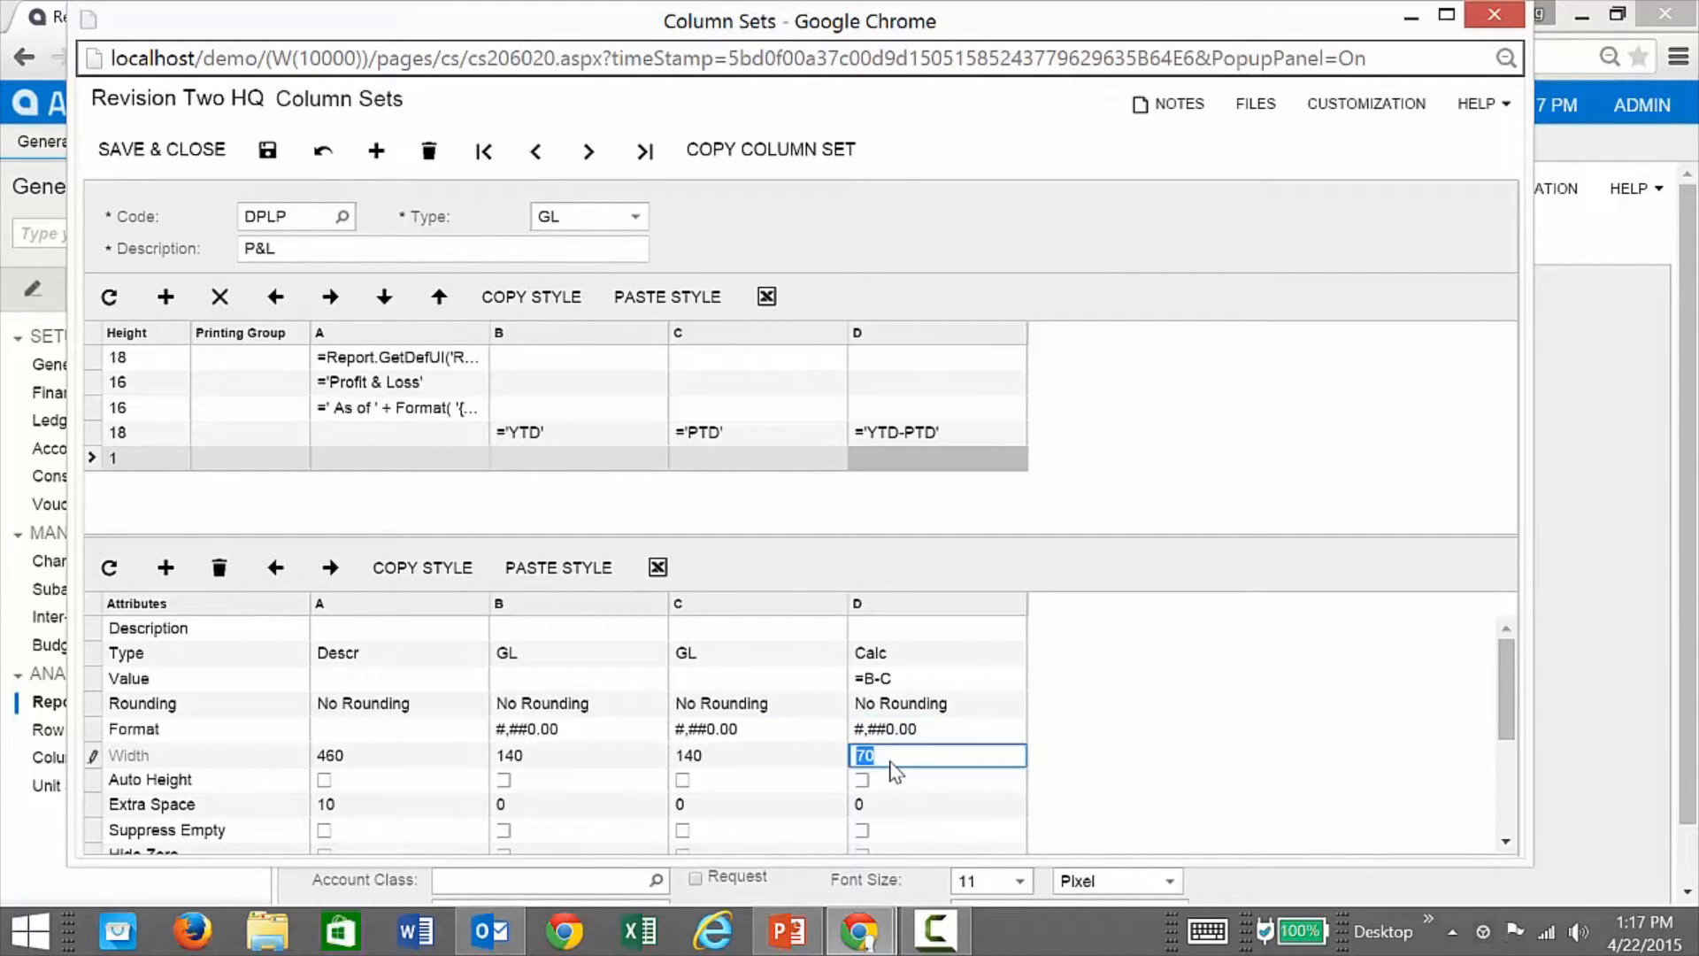
{"action": "type", "text": "140"}
{"action": "left_click", "coordinate": [376, 759]}
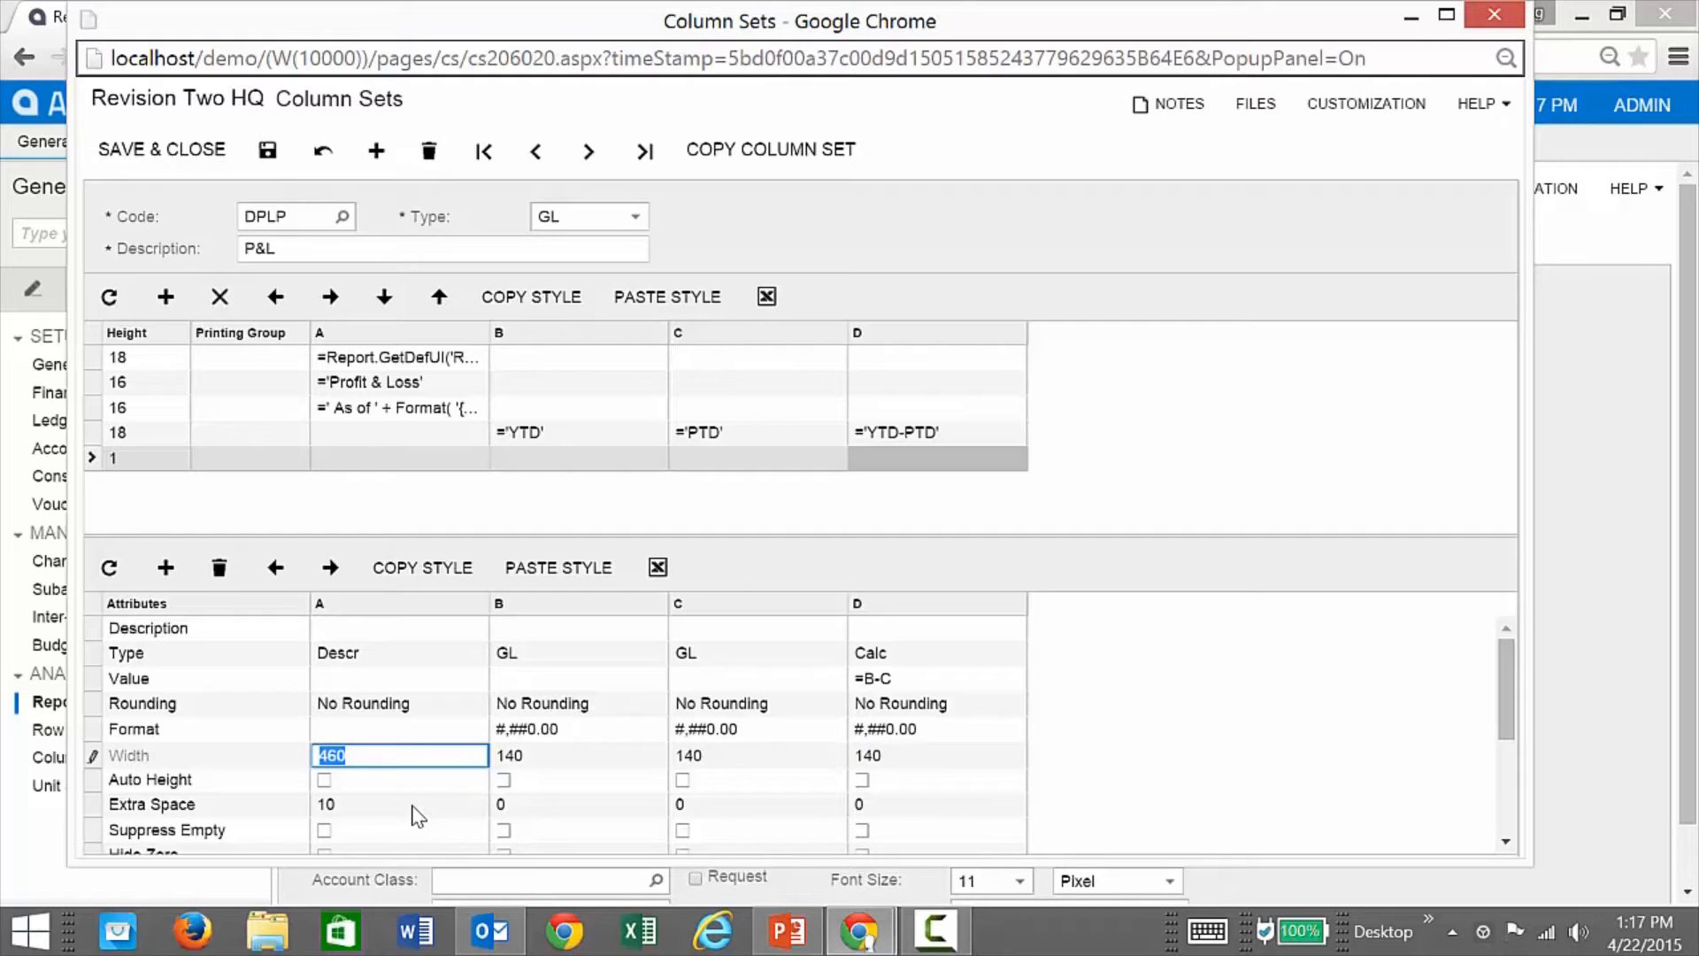
{"action": "type", "text": "320"}
Step: Try copying column C's Right style to column D and saving, dismissing the Int32 error alerts
{"action": "scroll", "coordinate": [830, 762], "scroll_direction": "down", "scroll_amount": 3}
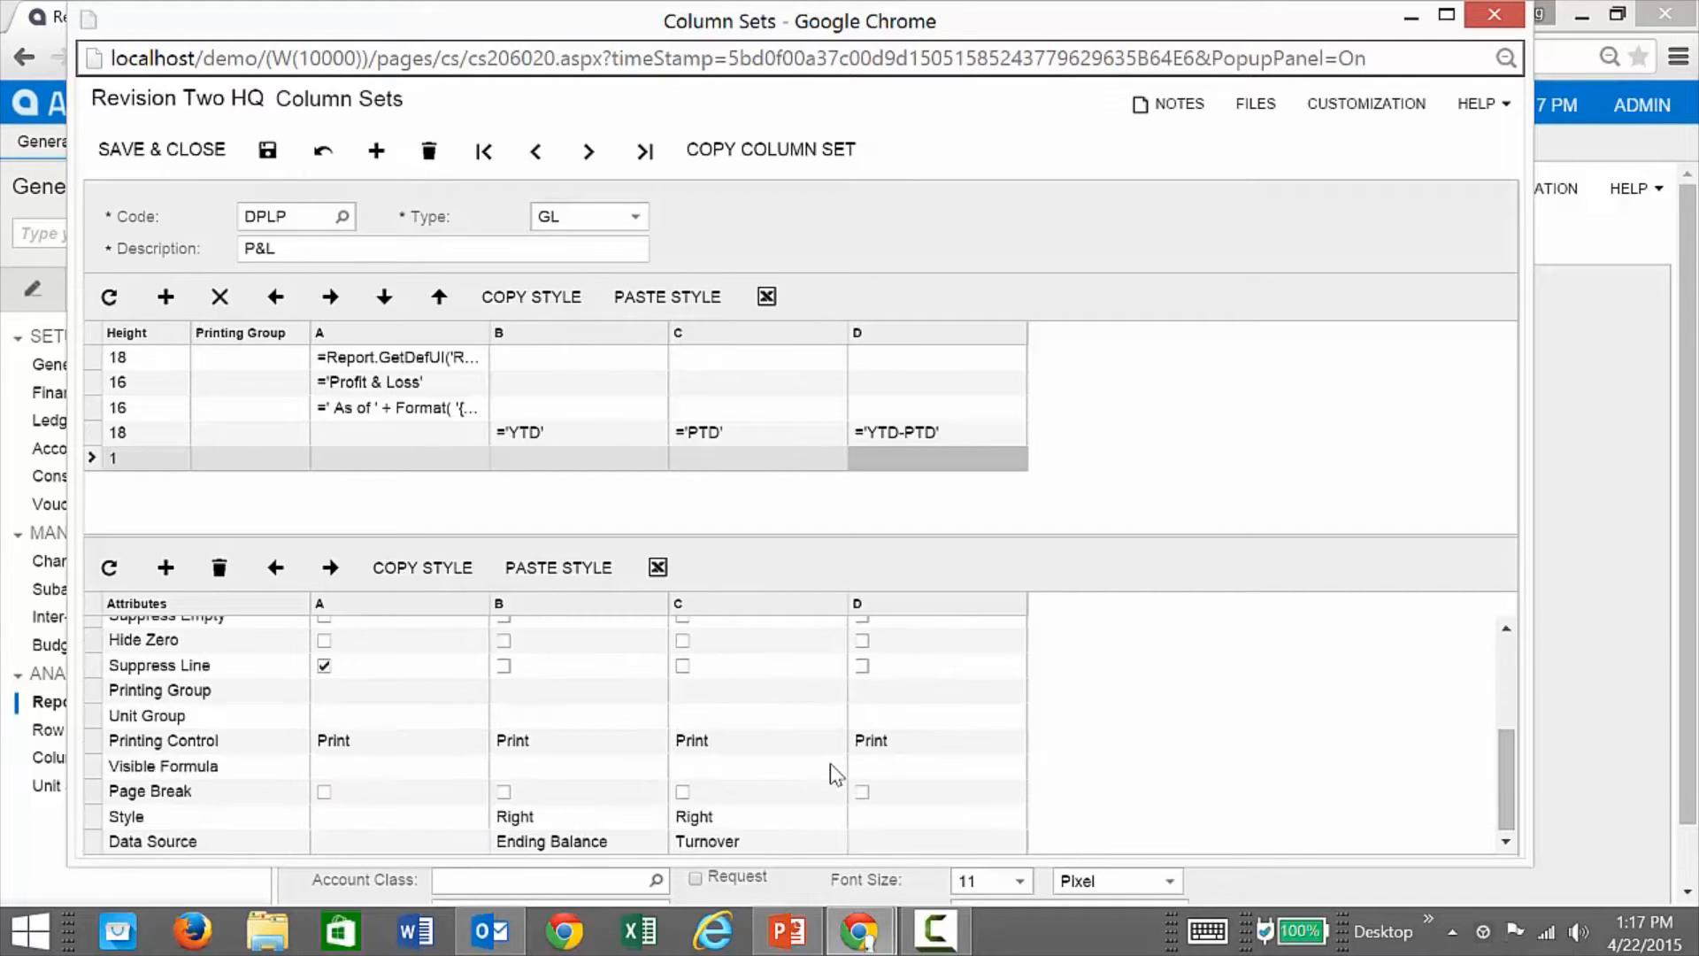
{"action": "left_click", "coordinate": [896, 821]}
{"action": "left_click", "coordinate": [734, 816]}
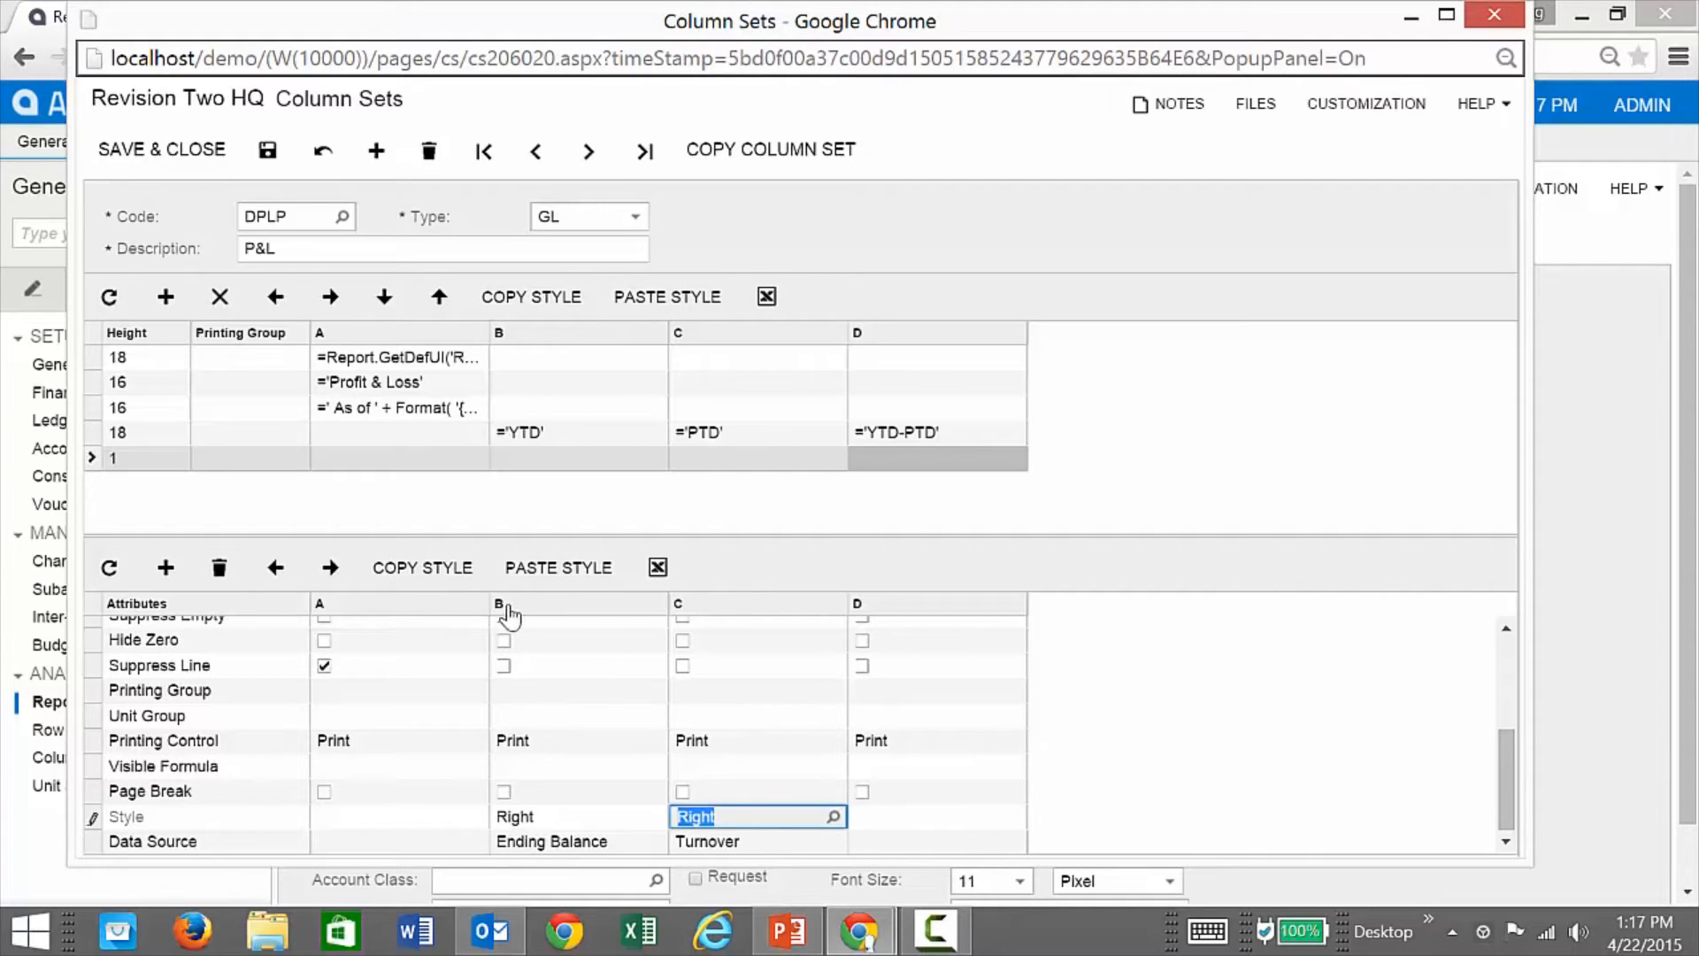
{"action": "left_click", "coordinate": [466, 580]}
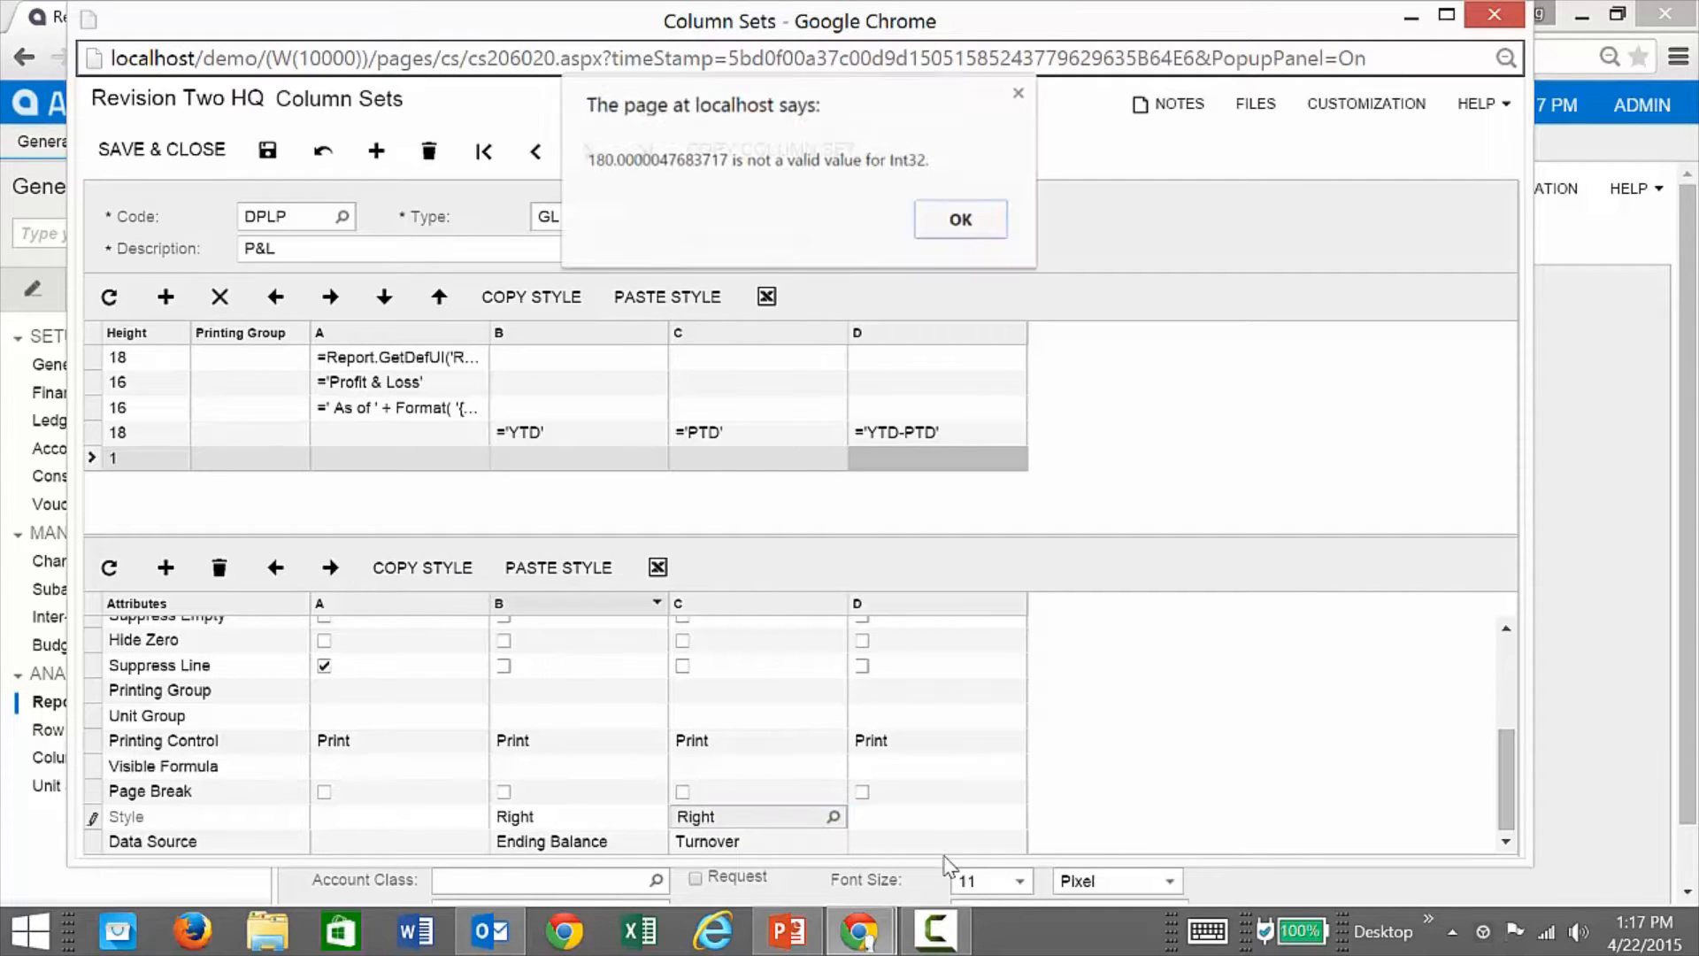
{"action": "left_click", "coordinate": [978, 228]}
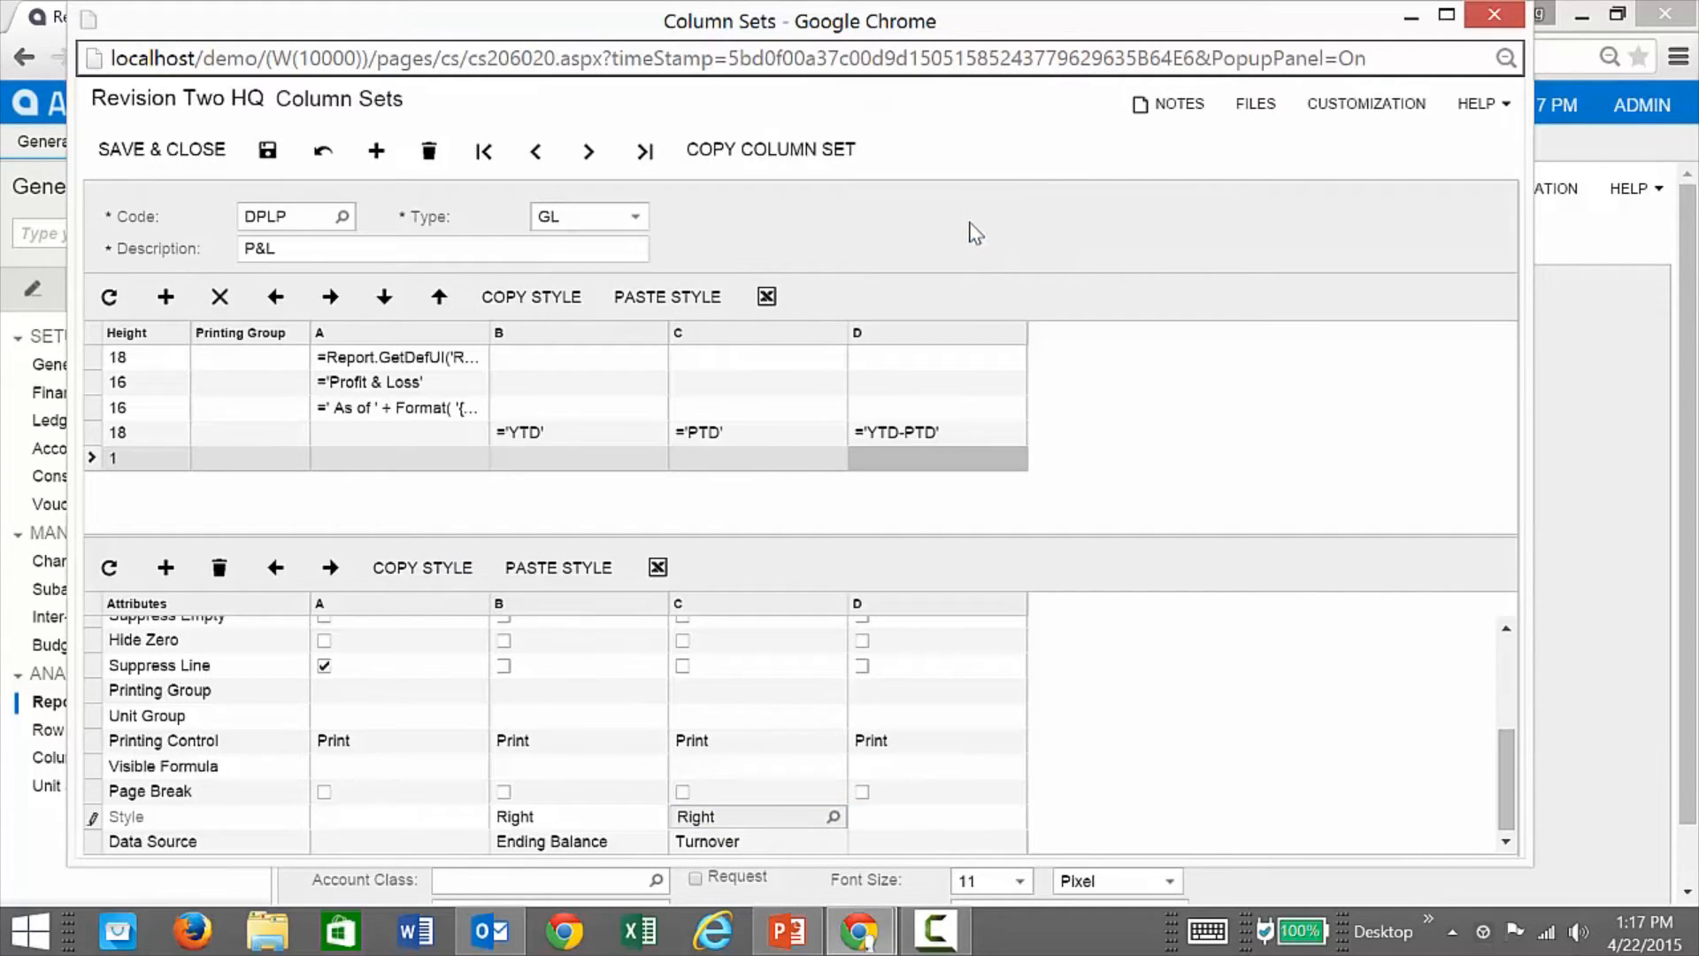
{"action": "left_click", "coordinate": [267, 150]}
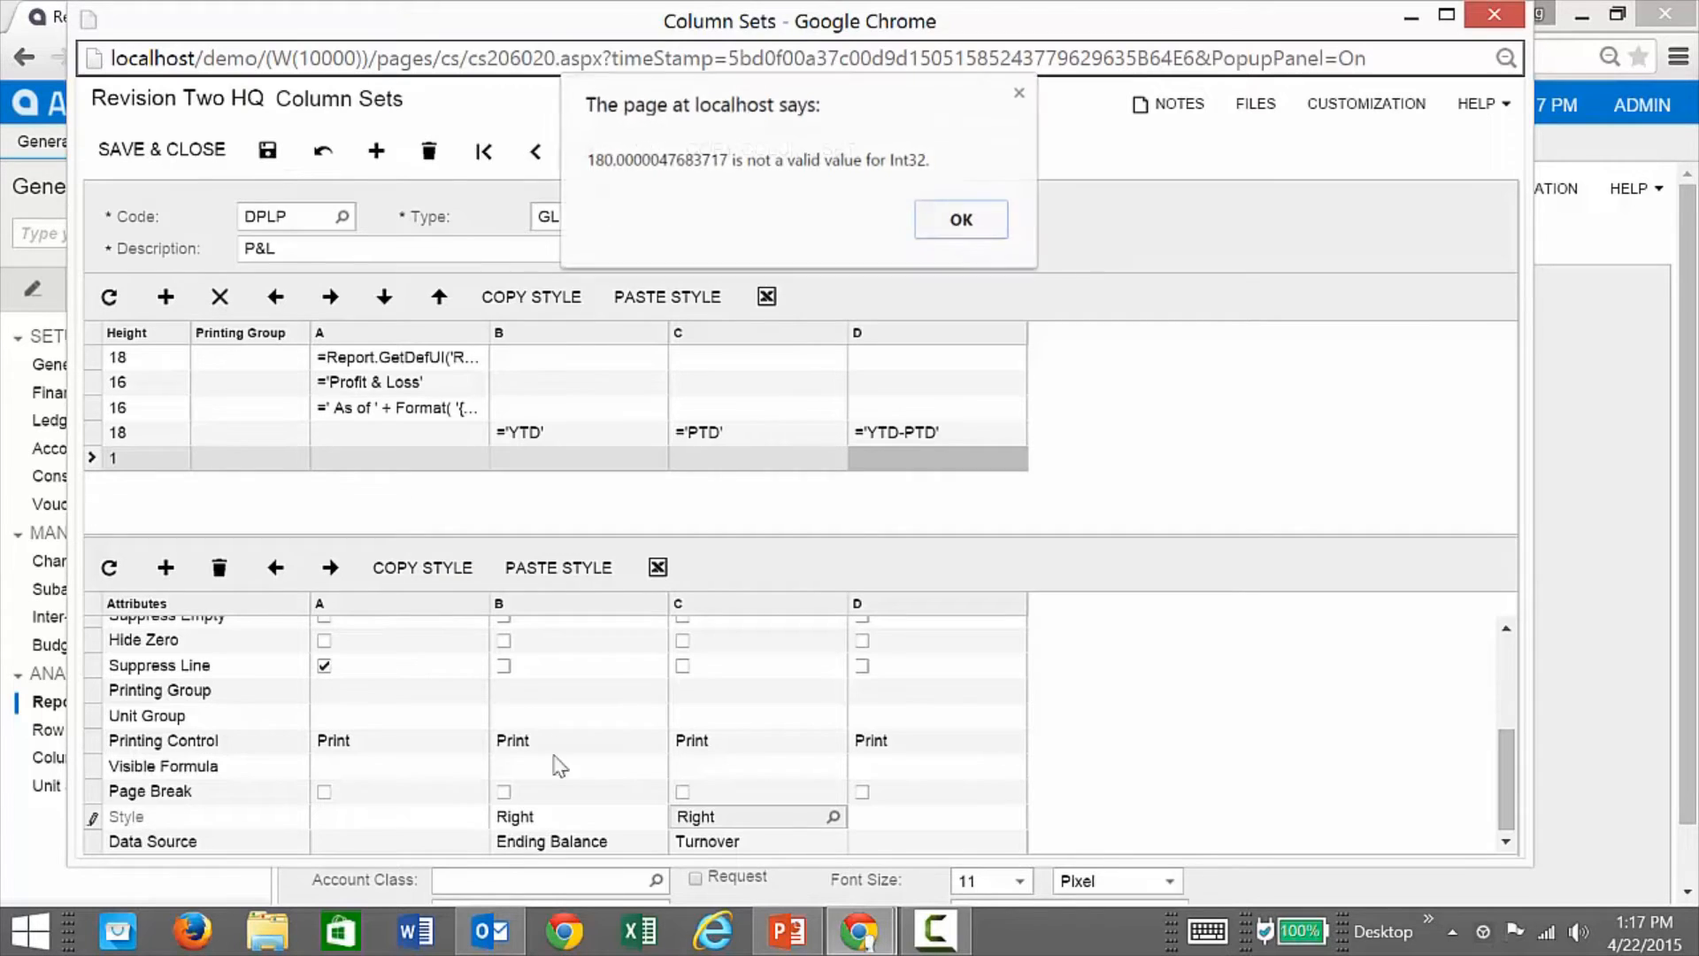
{"action": "left_click", "coordinate": [961, 222]}
{"action": "left_click", "coordinate": [874, 817]}
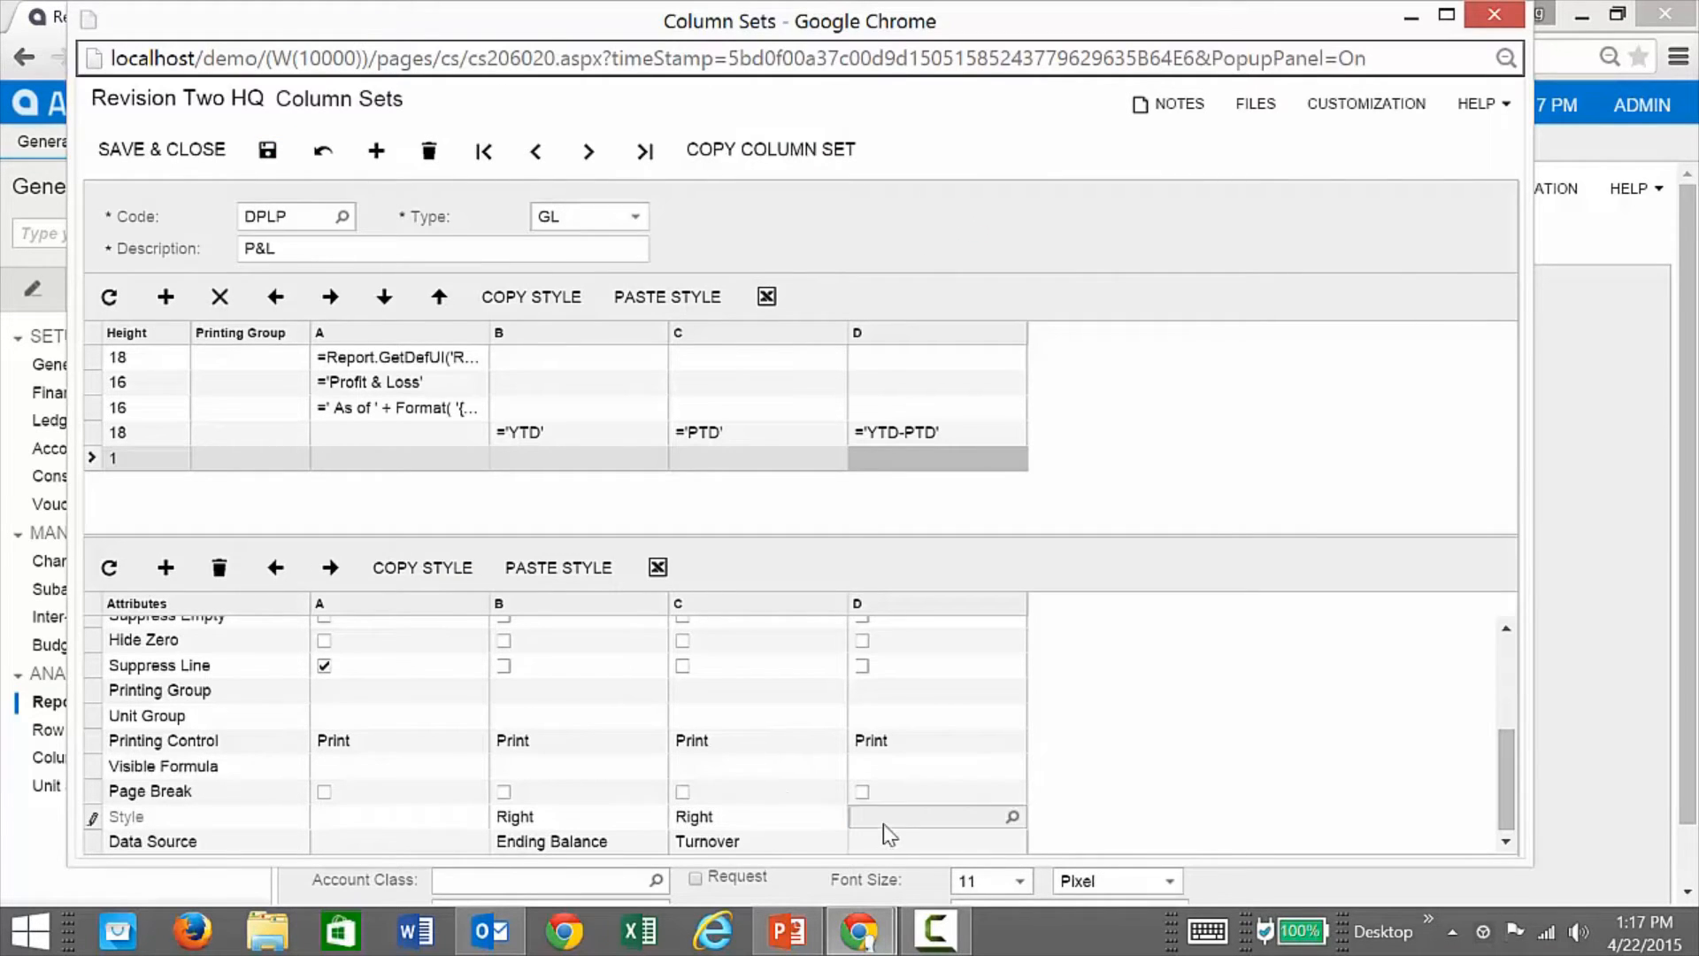
{"action": "left_click", "coordinate": [1013, 817]}
{"action": "left_click", "coordinate": [961, 221]}
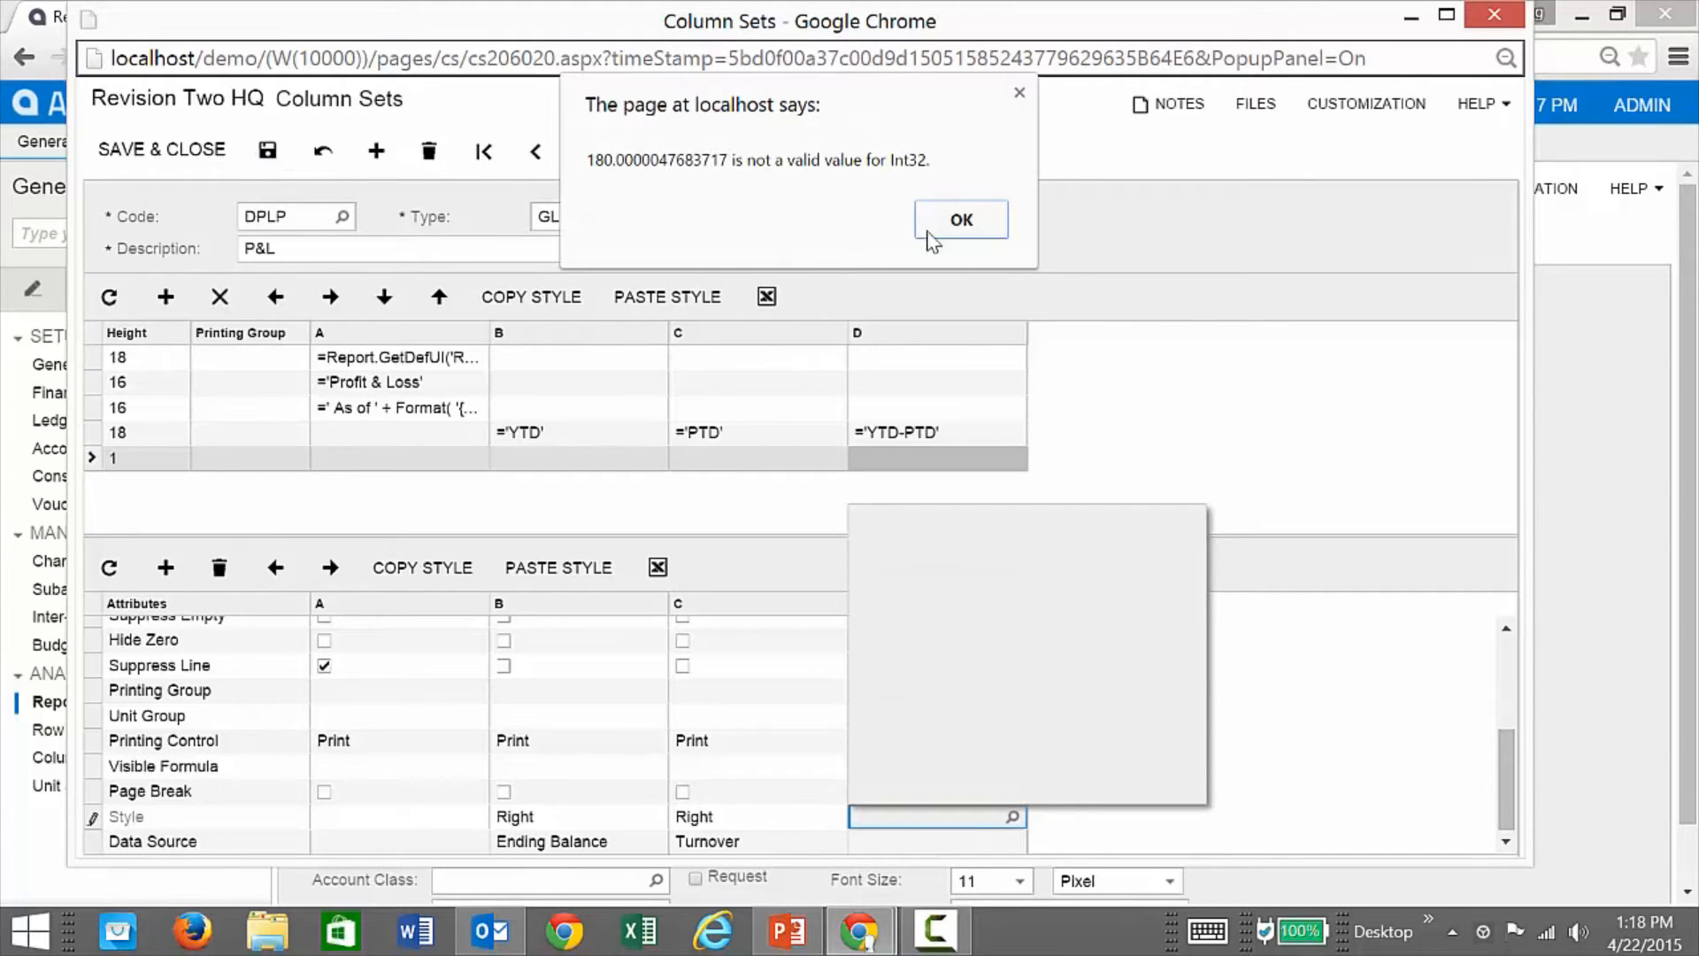
{"action": "left_click", "coordinate": [927, 233]}
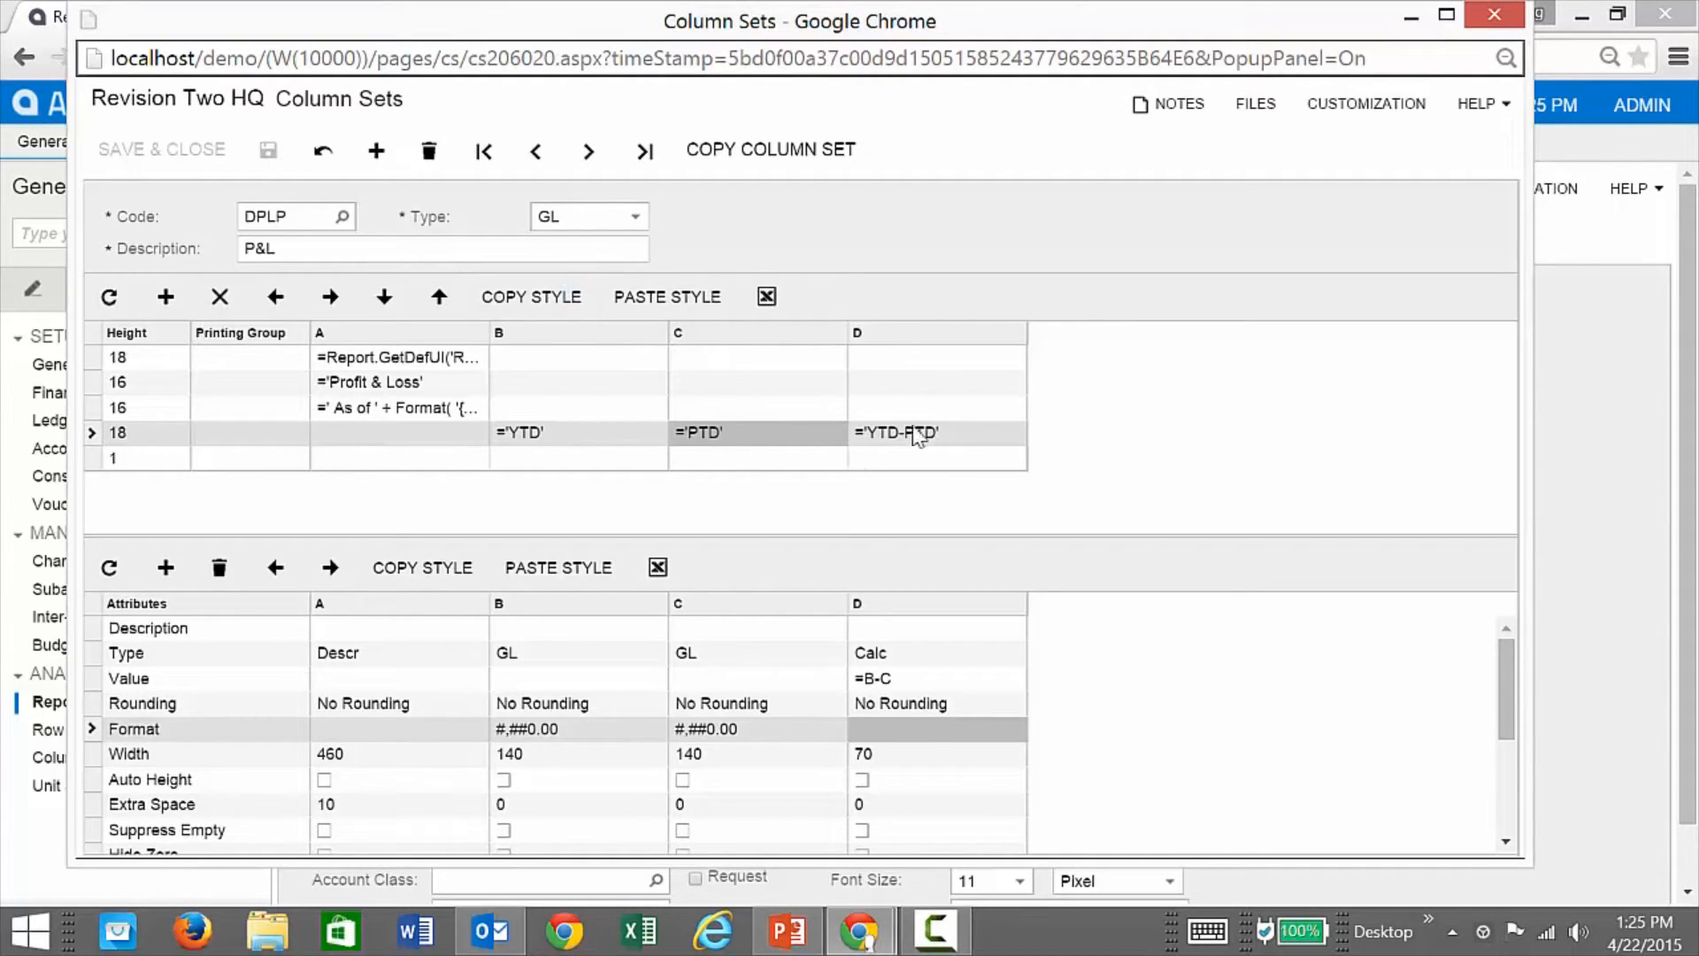
Step: Reapply the PTD and column C styles to column D, reset its width to 140, and save
{"action": "left_click", "coordinate": [938, 445]}
{"action": "left_click", "coordinate": [668, 296]}
{"action": "left_click", "coordinate": [745, 457]}
{"action": "left_click", "coordinate": [569, 295]}
{"action": "left_click", "coordinate": [865, 459]}
{"action": "left_click", "coordinate": [667, 297]}
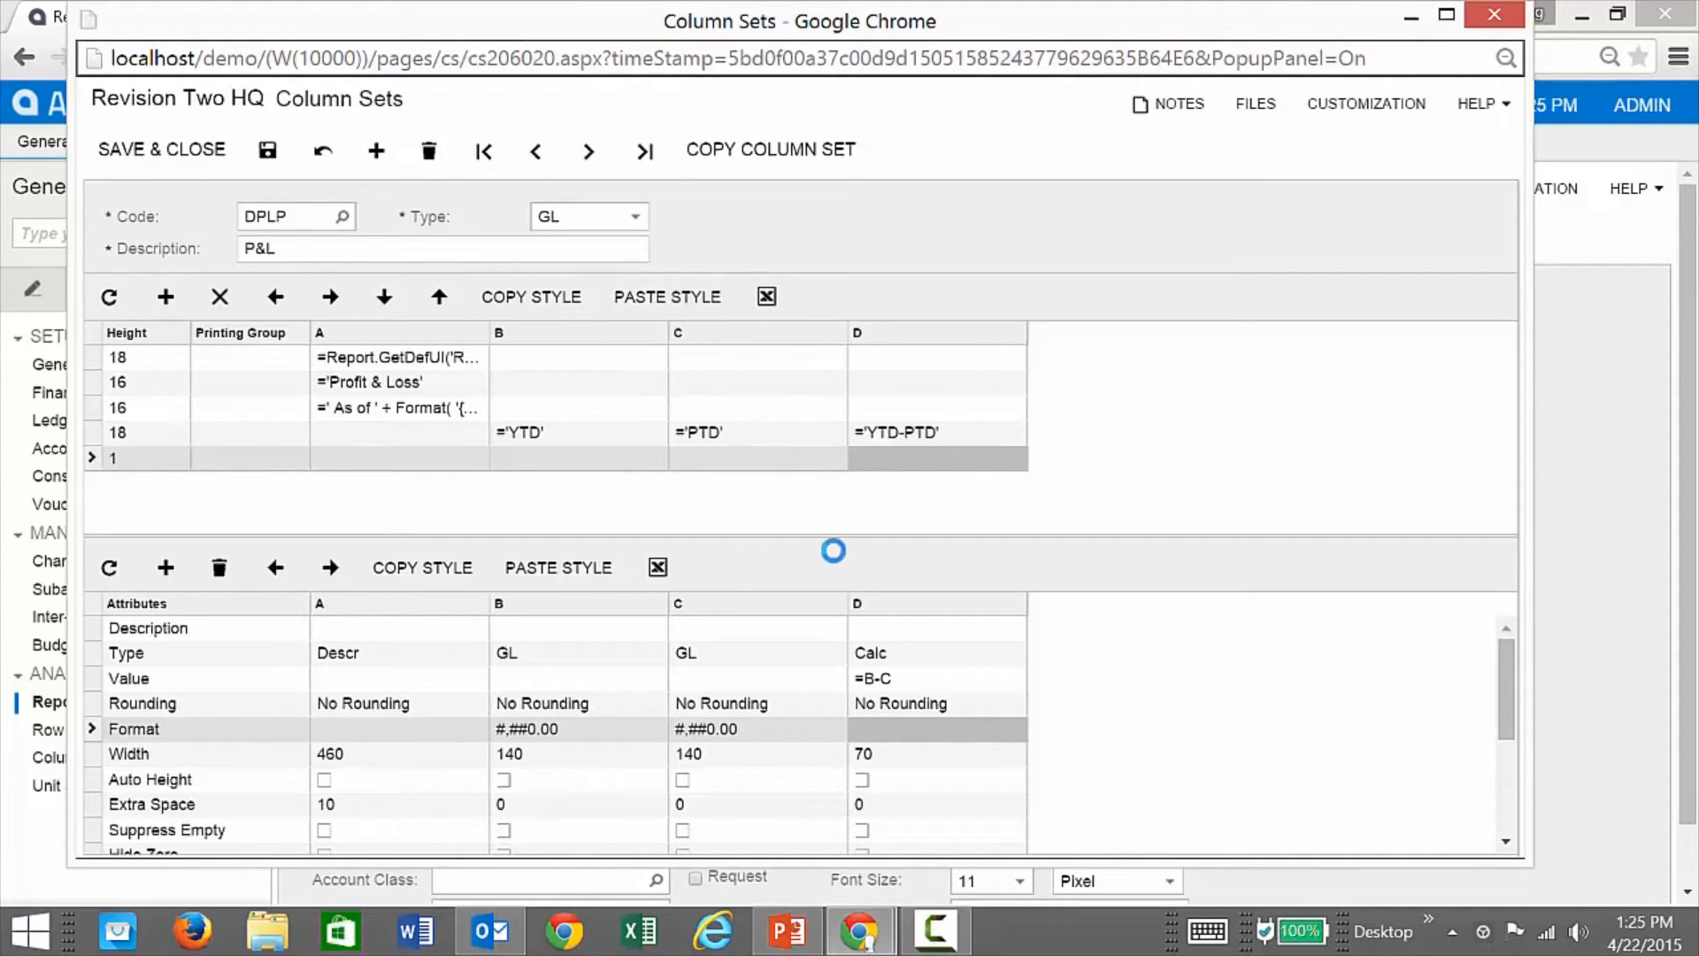
{"action": "left_click", "coordinate": [885, 731]}
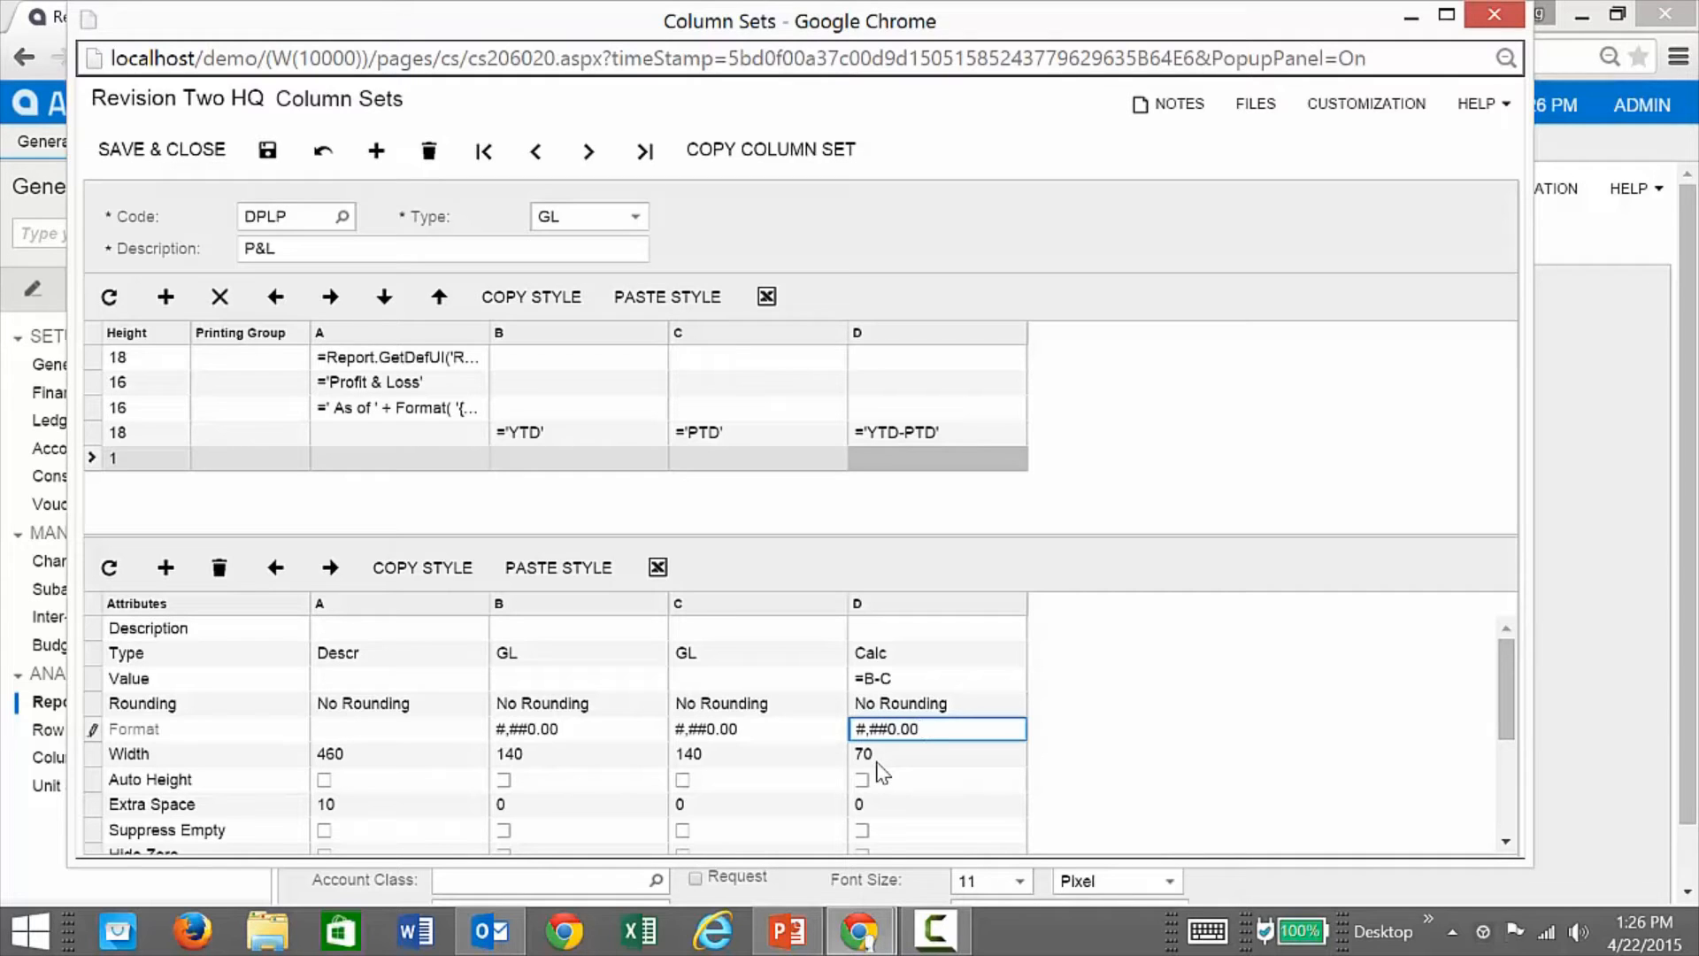
{"action": "left_click", "coordinate": [900, 760]}
{"action": "type", "text": "140"}
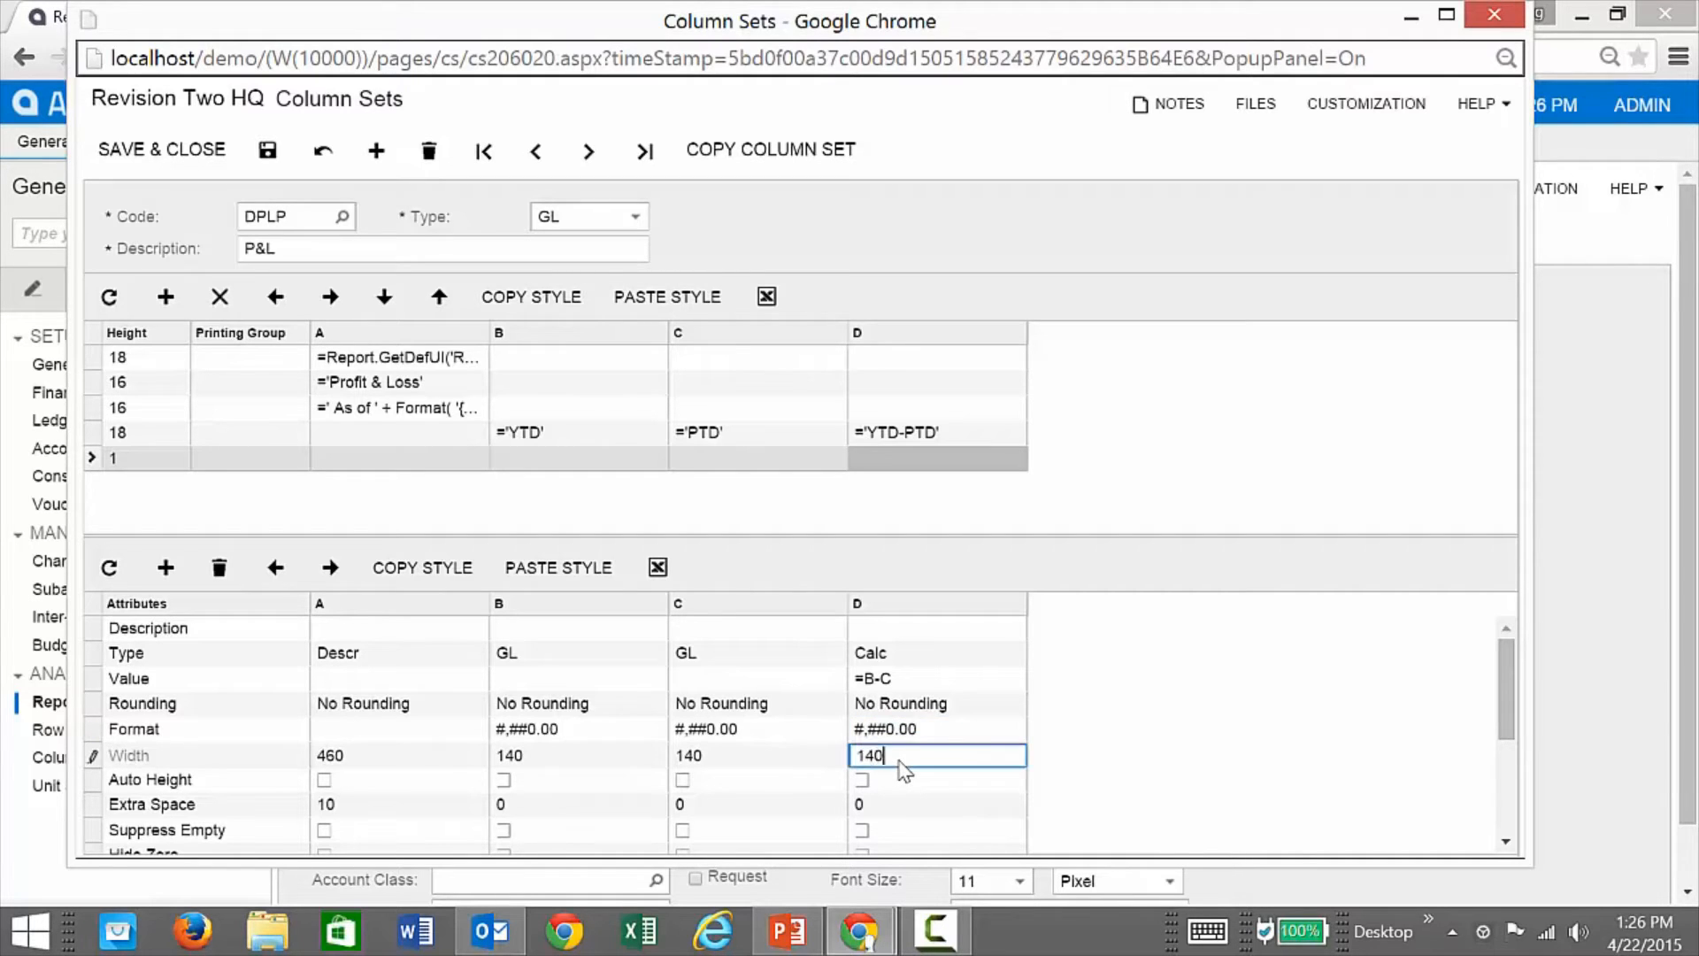
{"action": "left_click", "coordinate": [378, 759]}
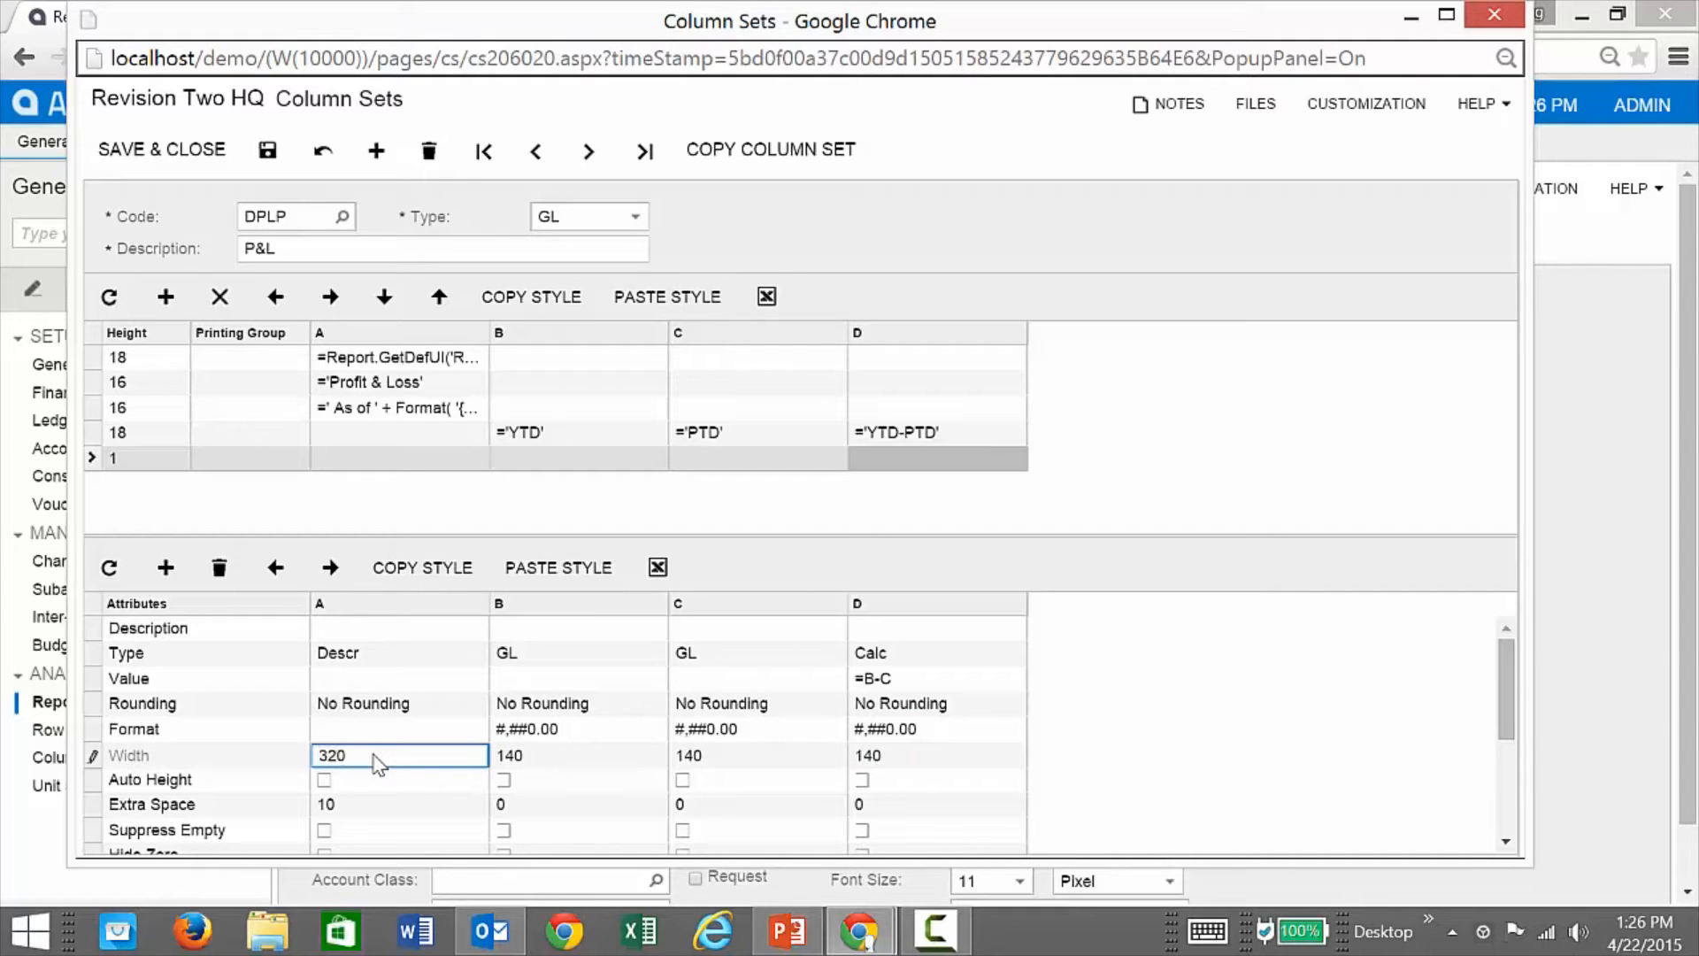
{"action": "left_click", "coordinate": [258, 152]}
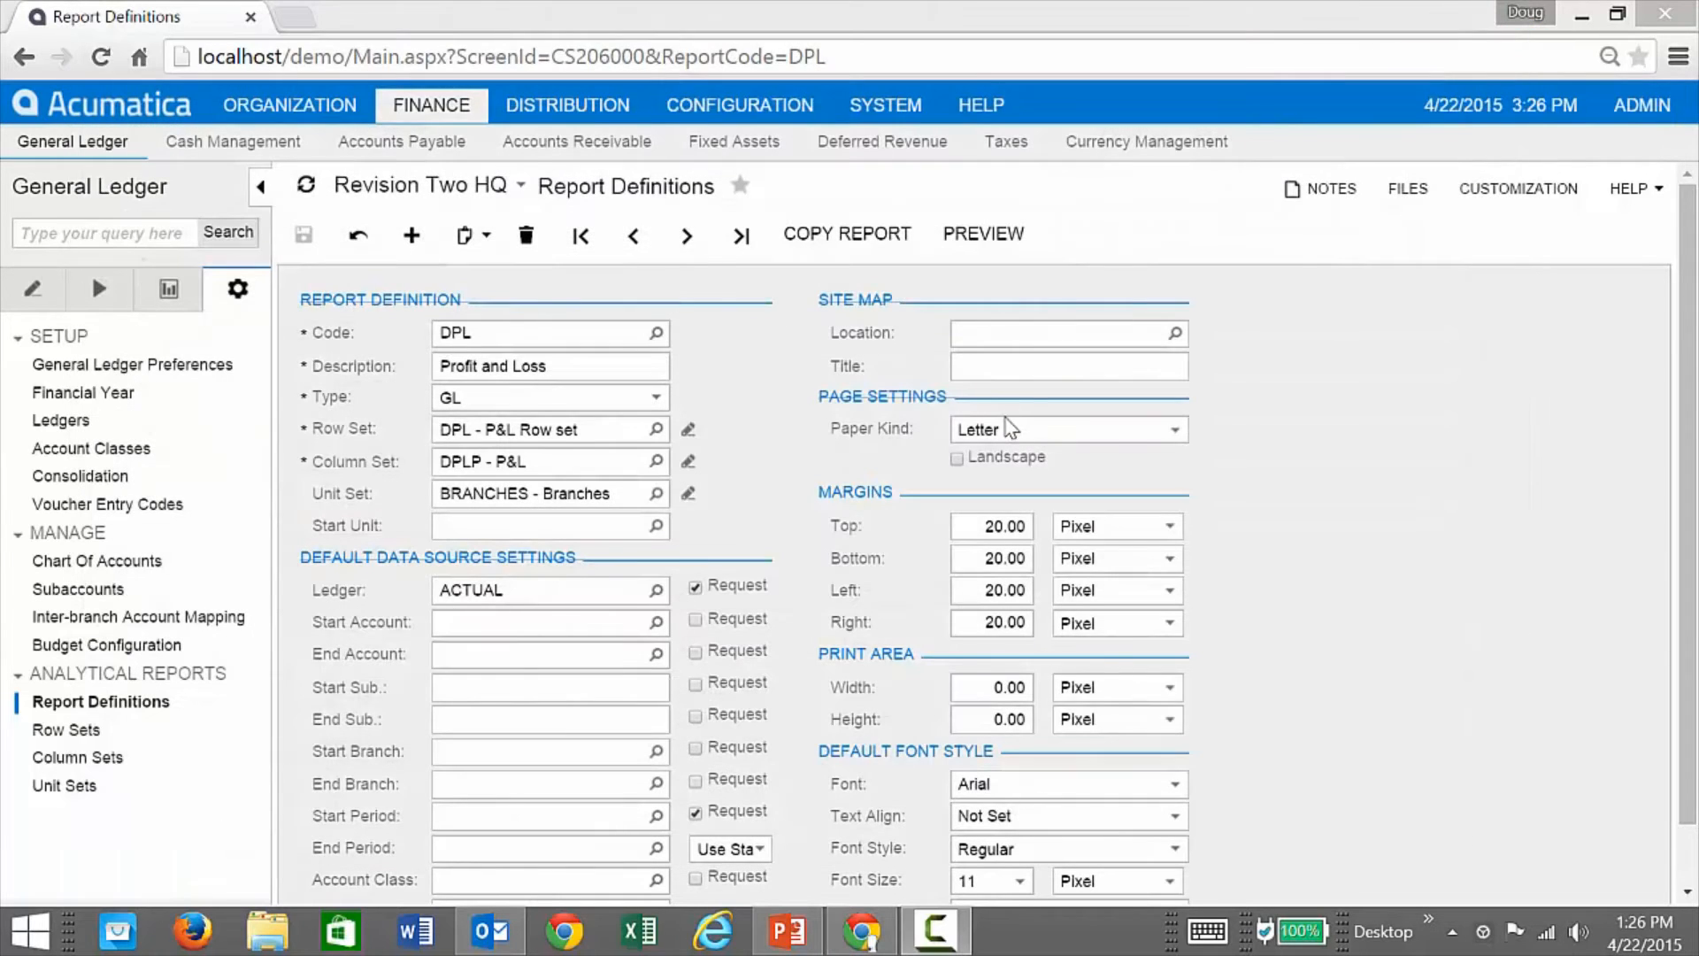
Step: Preview and run the Profit & Loss report with YTD, PTD and YTD-PTD figures, then close it
{"action": "left_click", "coordinate": [983, 233]}
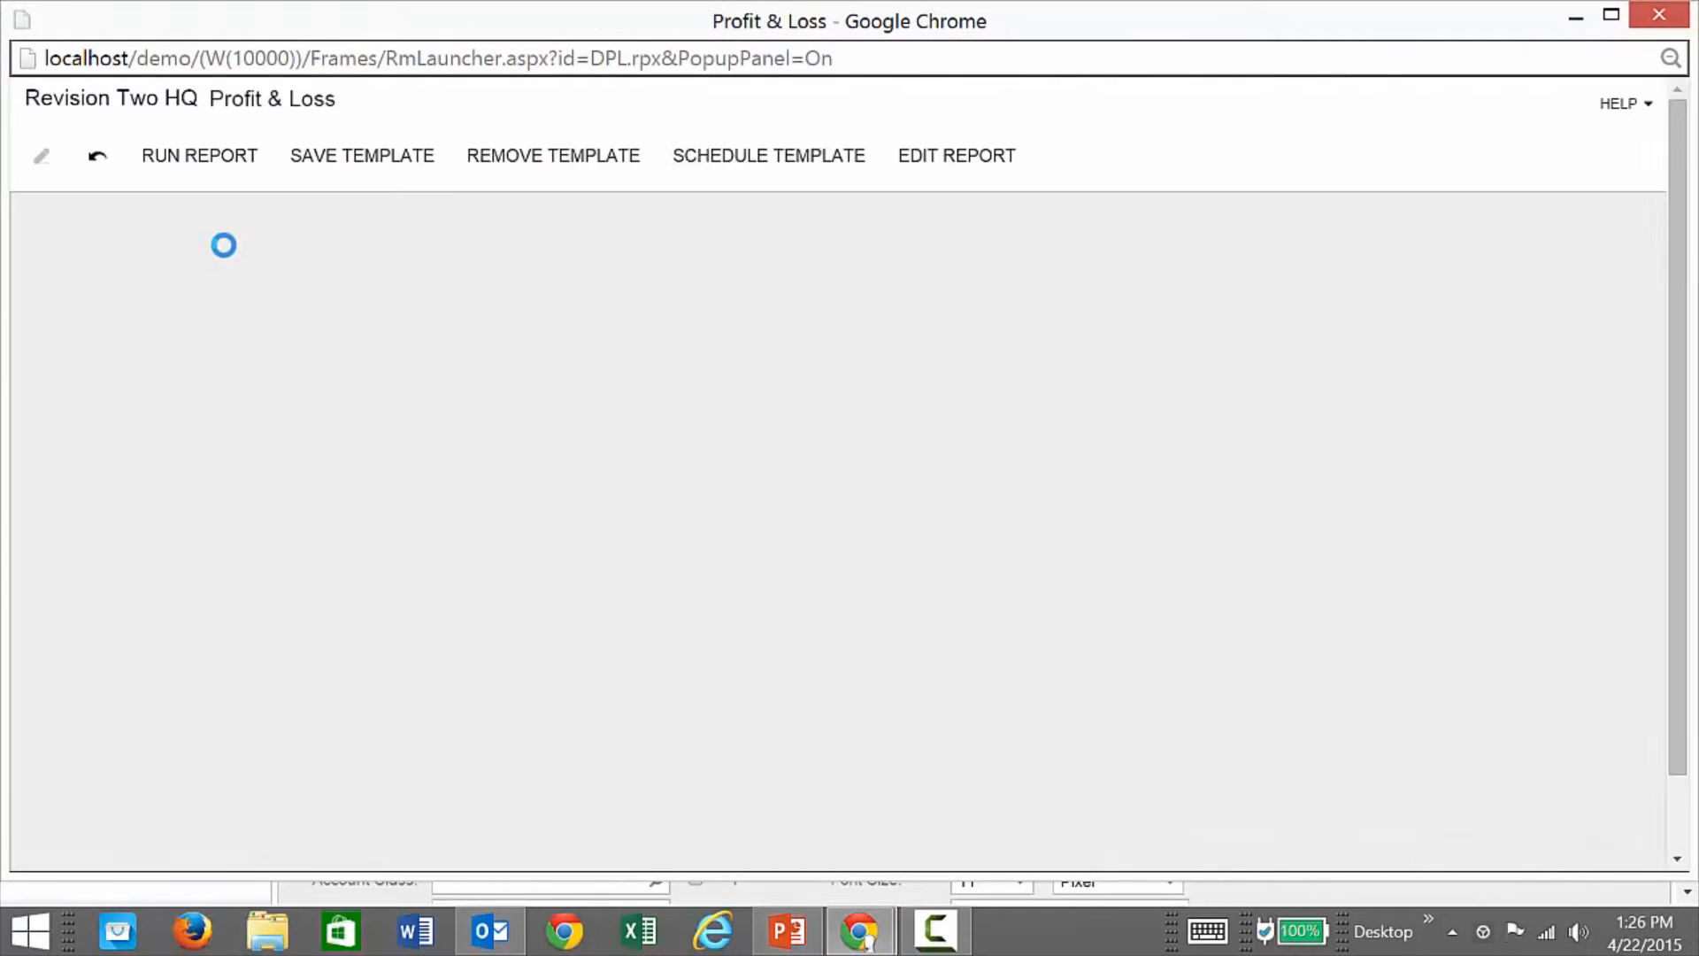
{"action": "left_click", "coordinate": [215, 168]}
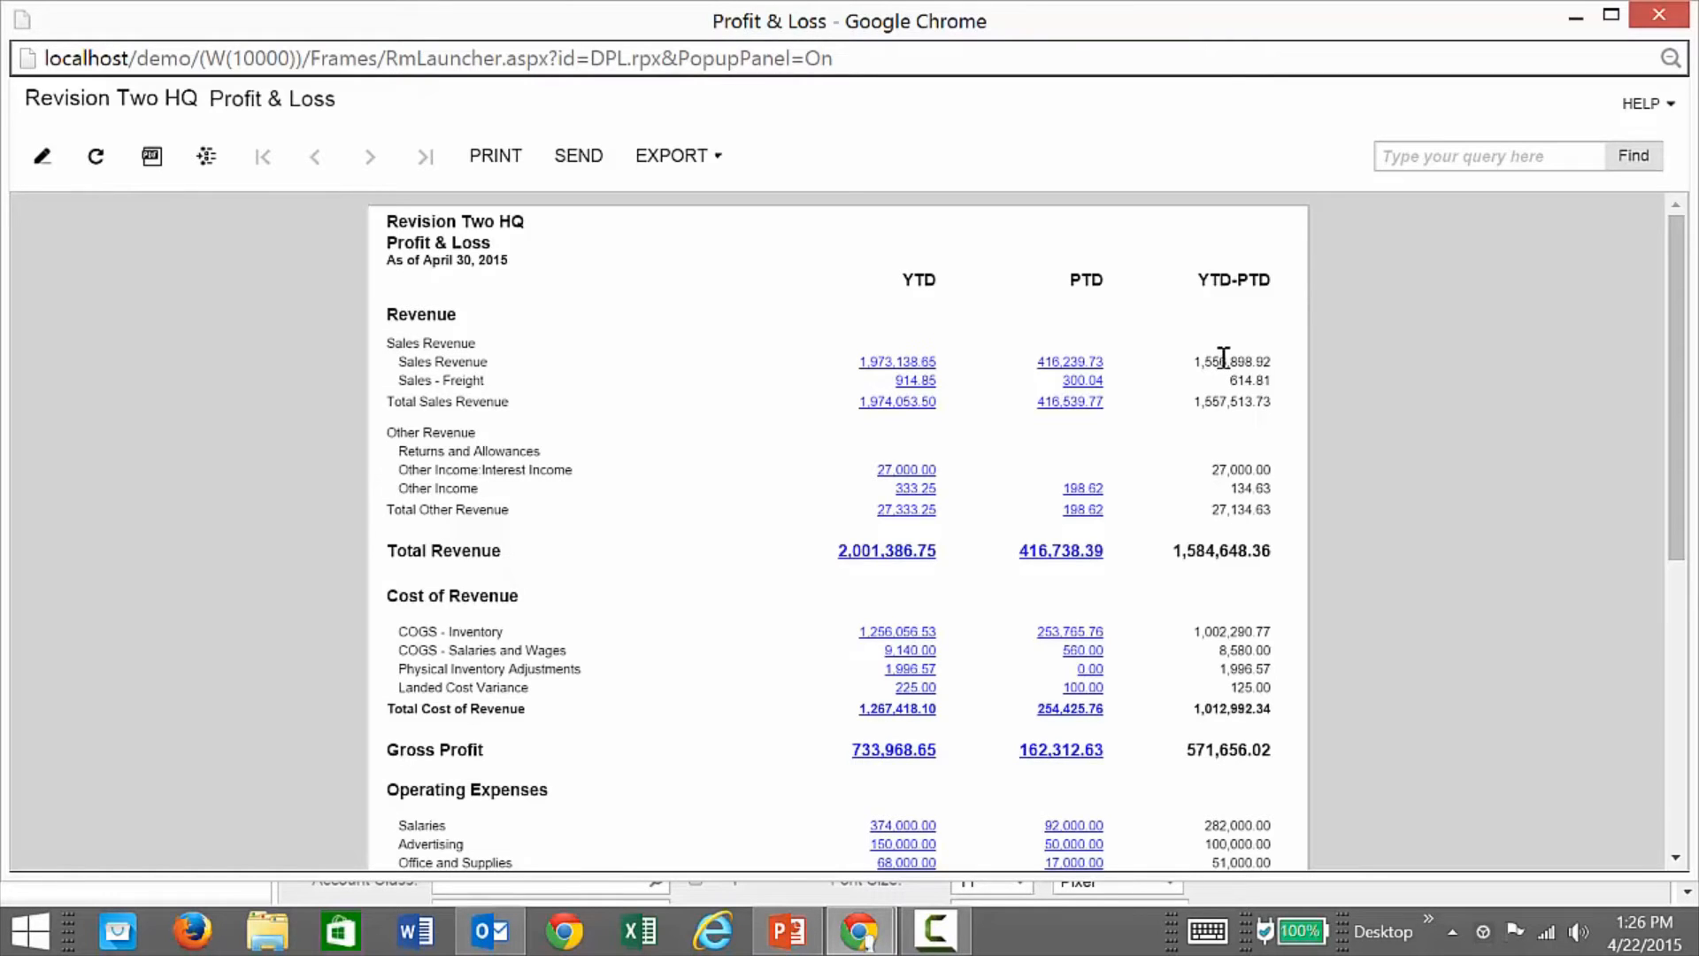
{"action": "left_click", "coordinate": [1658, 14]}
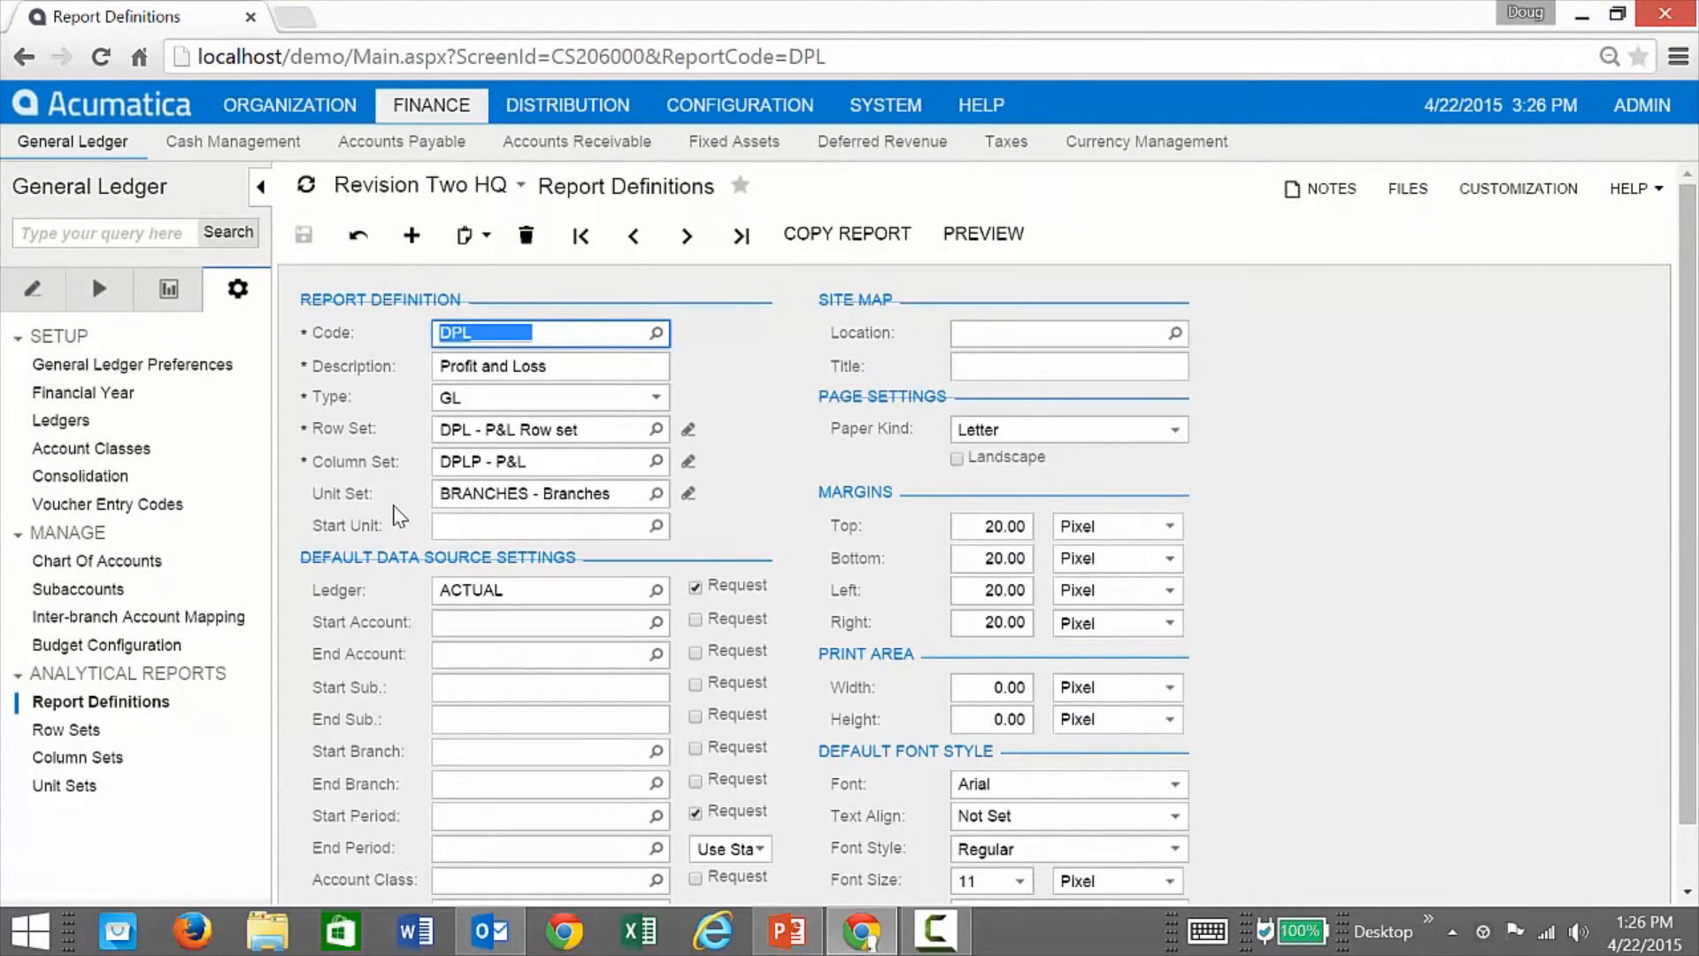
Step: Open the BRANCHES unit set and inspect the ALL Consolidated Report unit's data source
{"action": "left_click", "coordinate": [654, 493]}
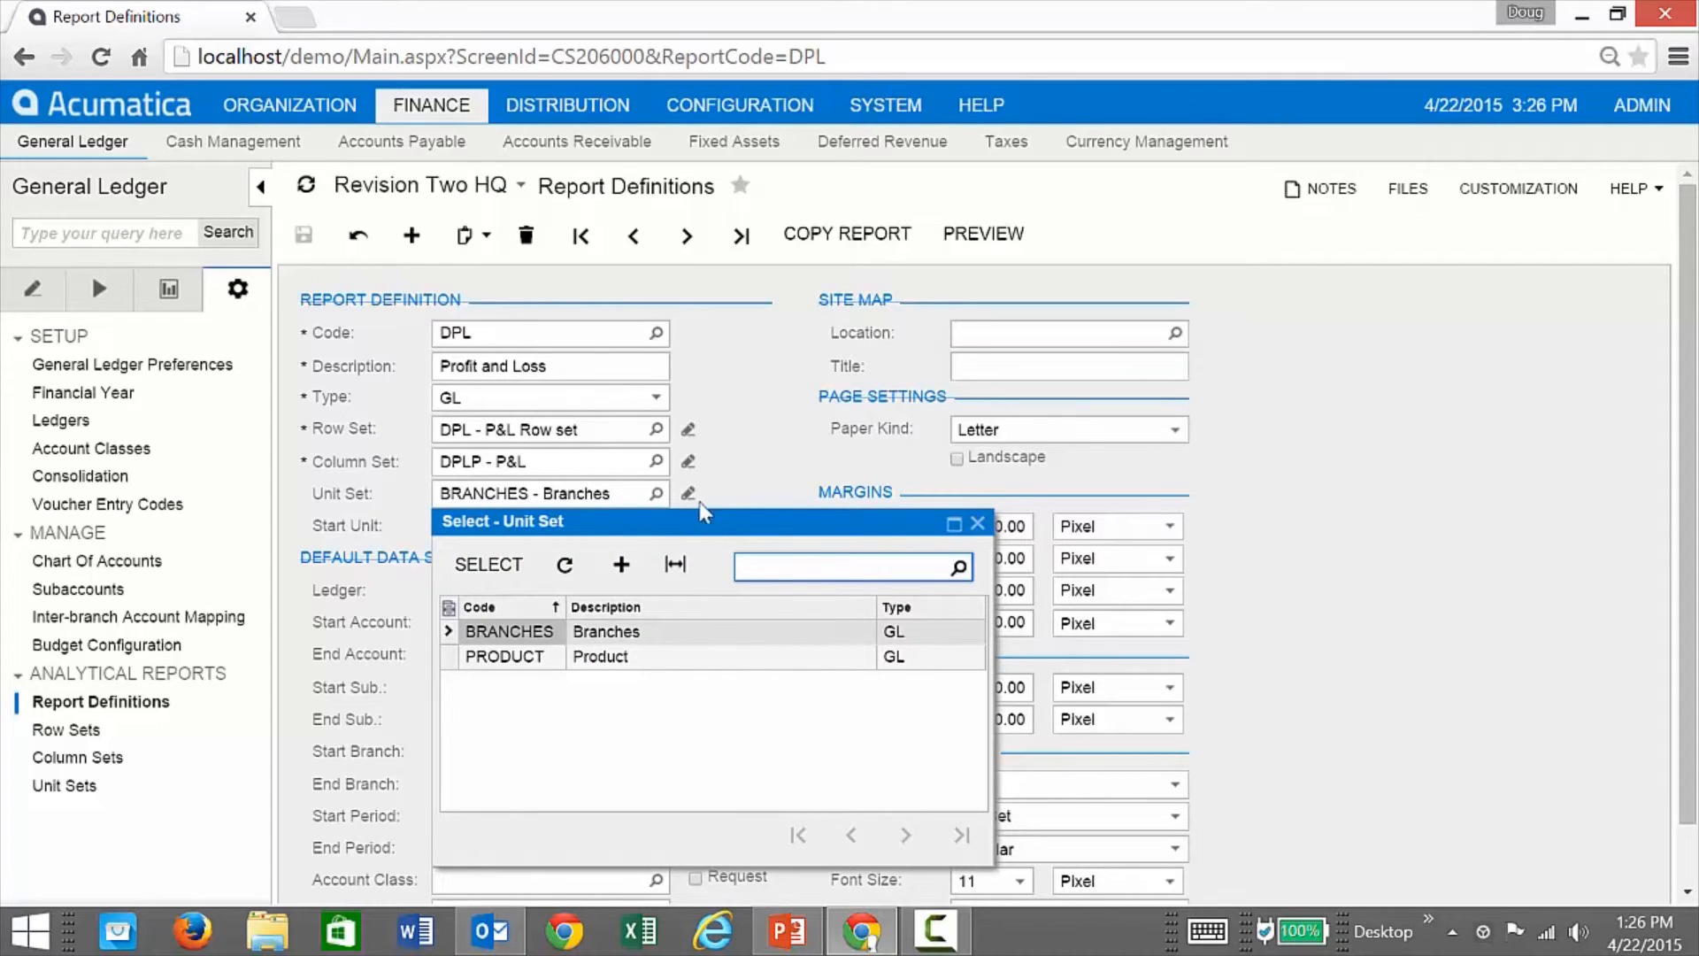
{"action": "left_click", "coordinate": [746, 488]}
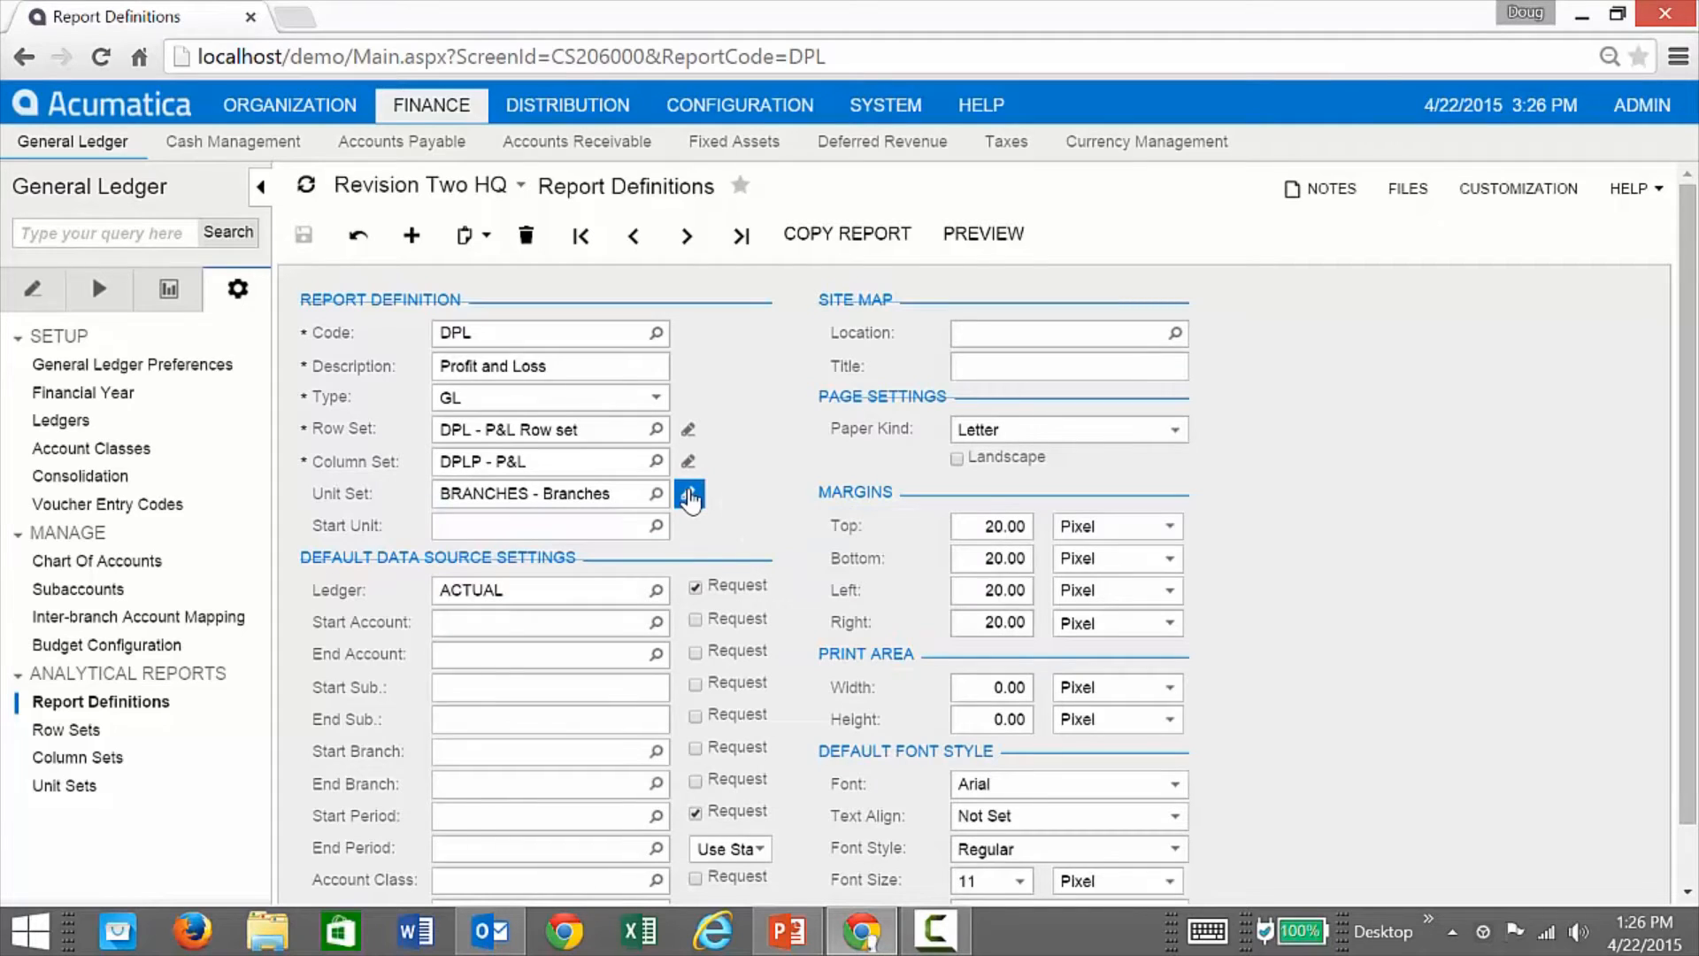
{"action": "left_click", "coordinate": [689, 496]}
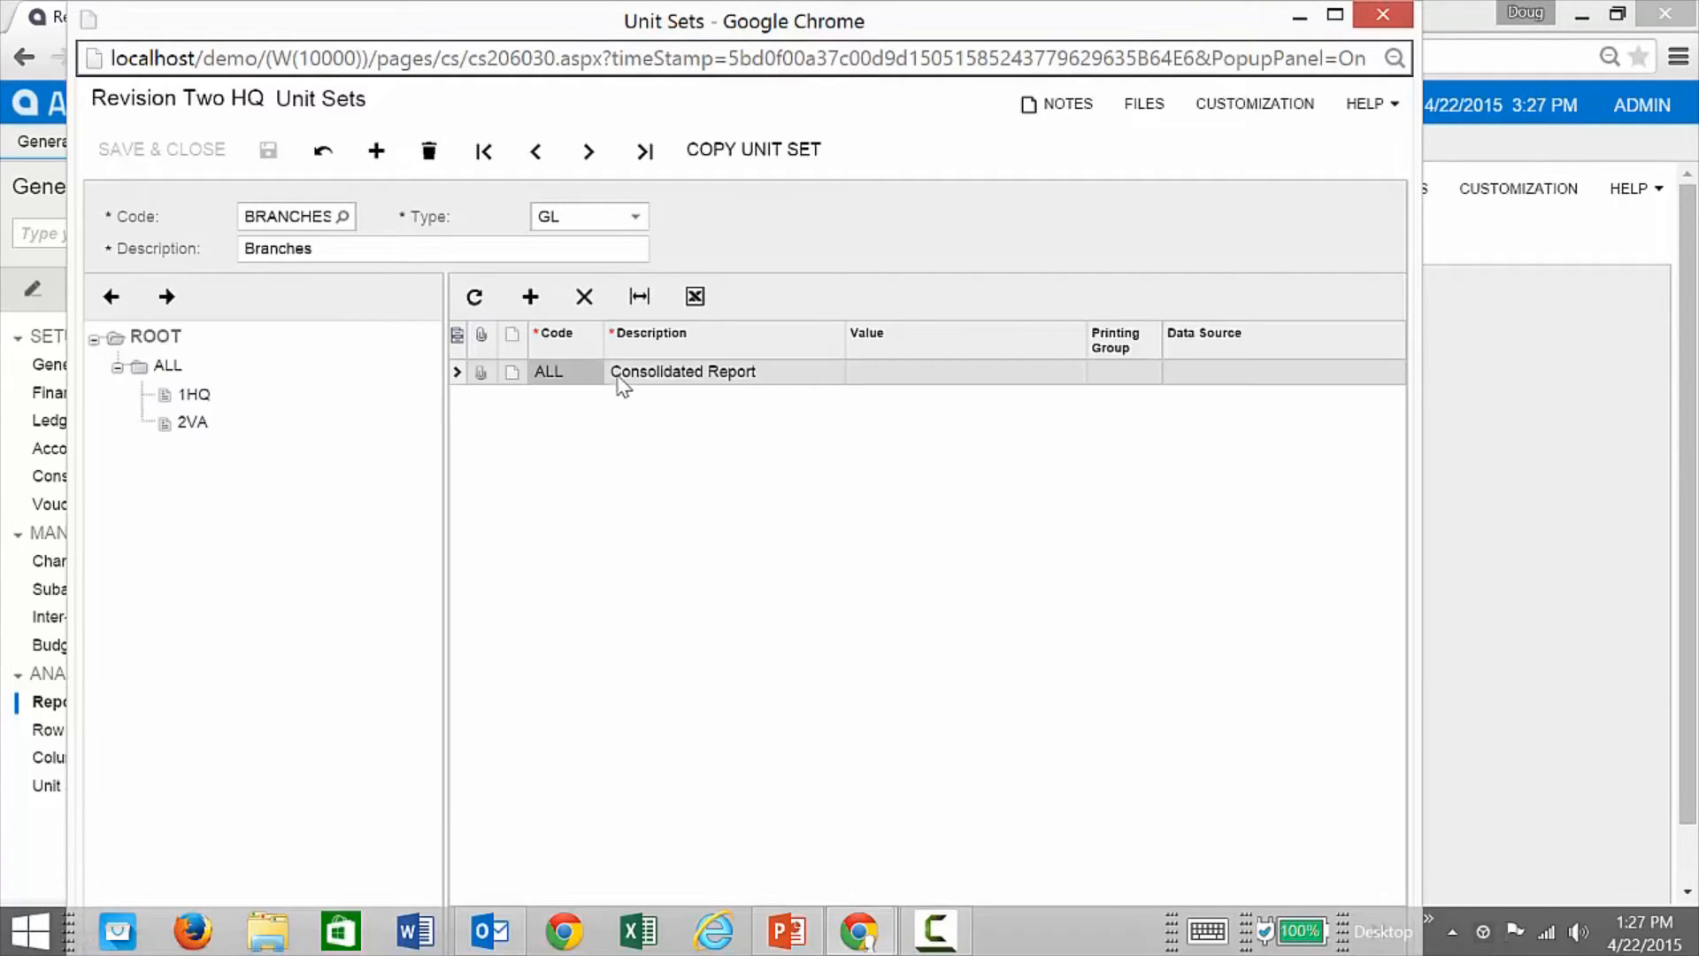
{"action": "left_click", "coordinate": [1226, 379]}
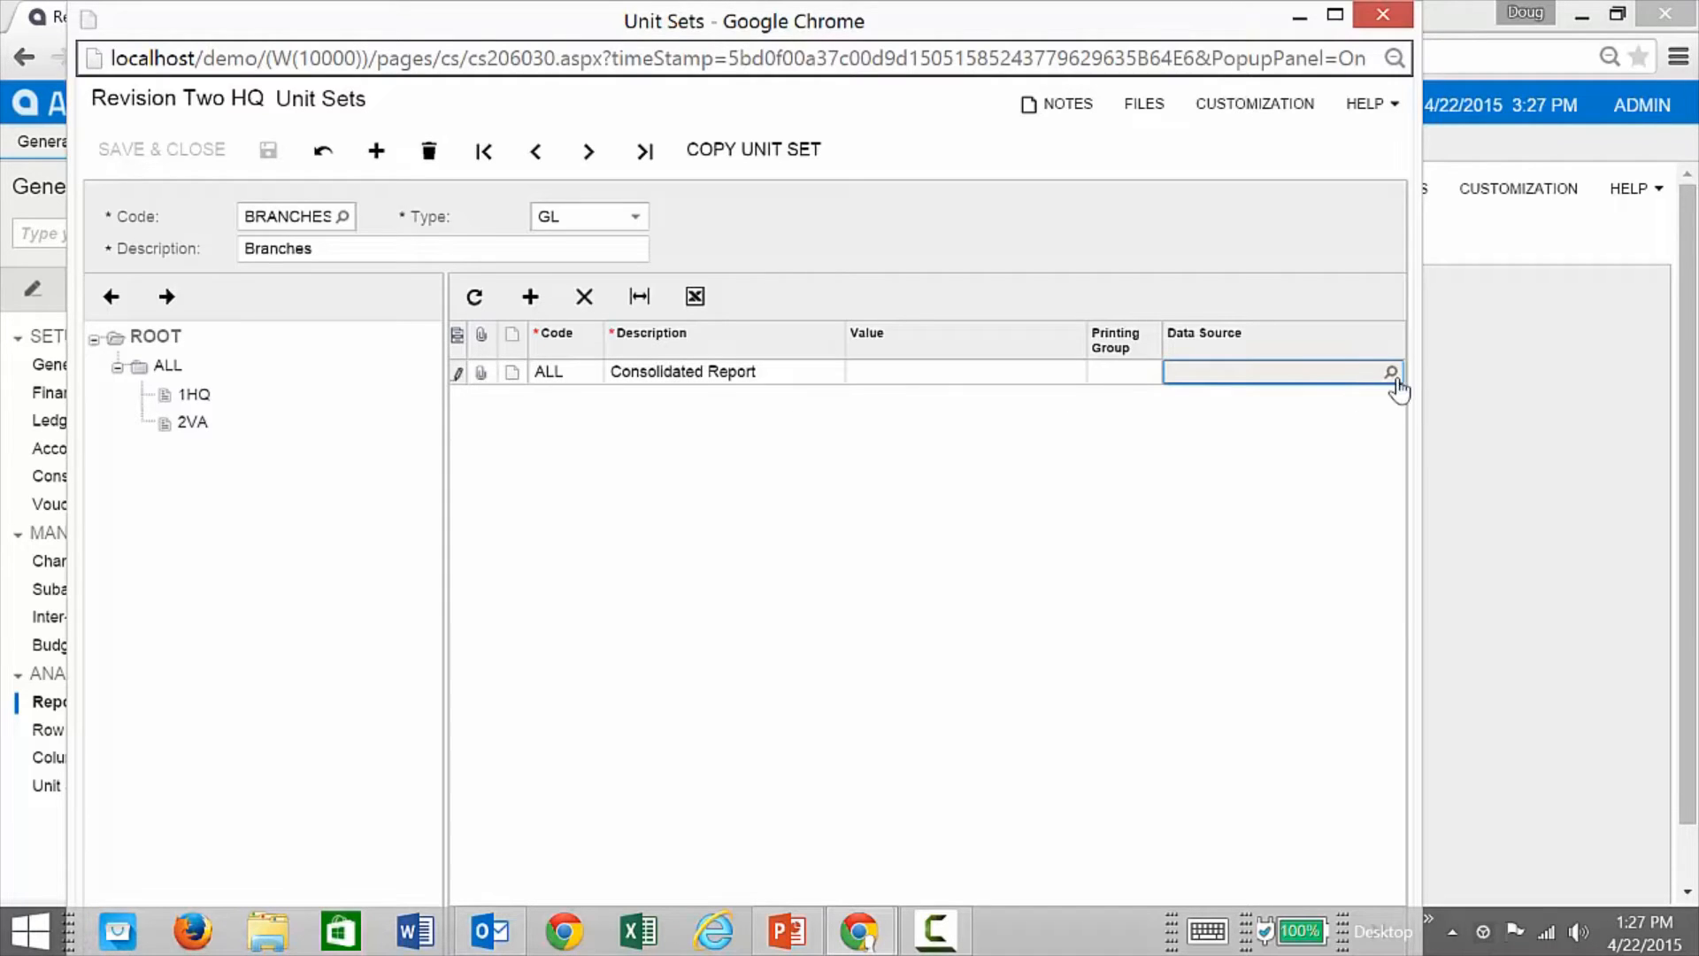
{"action": "left_click", "coordinate": [1393, 373]}
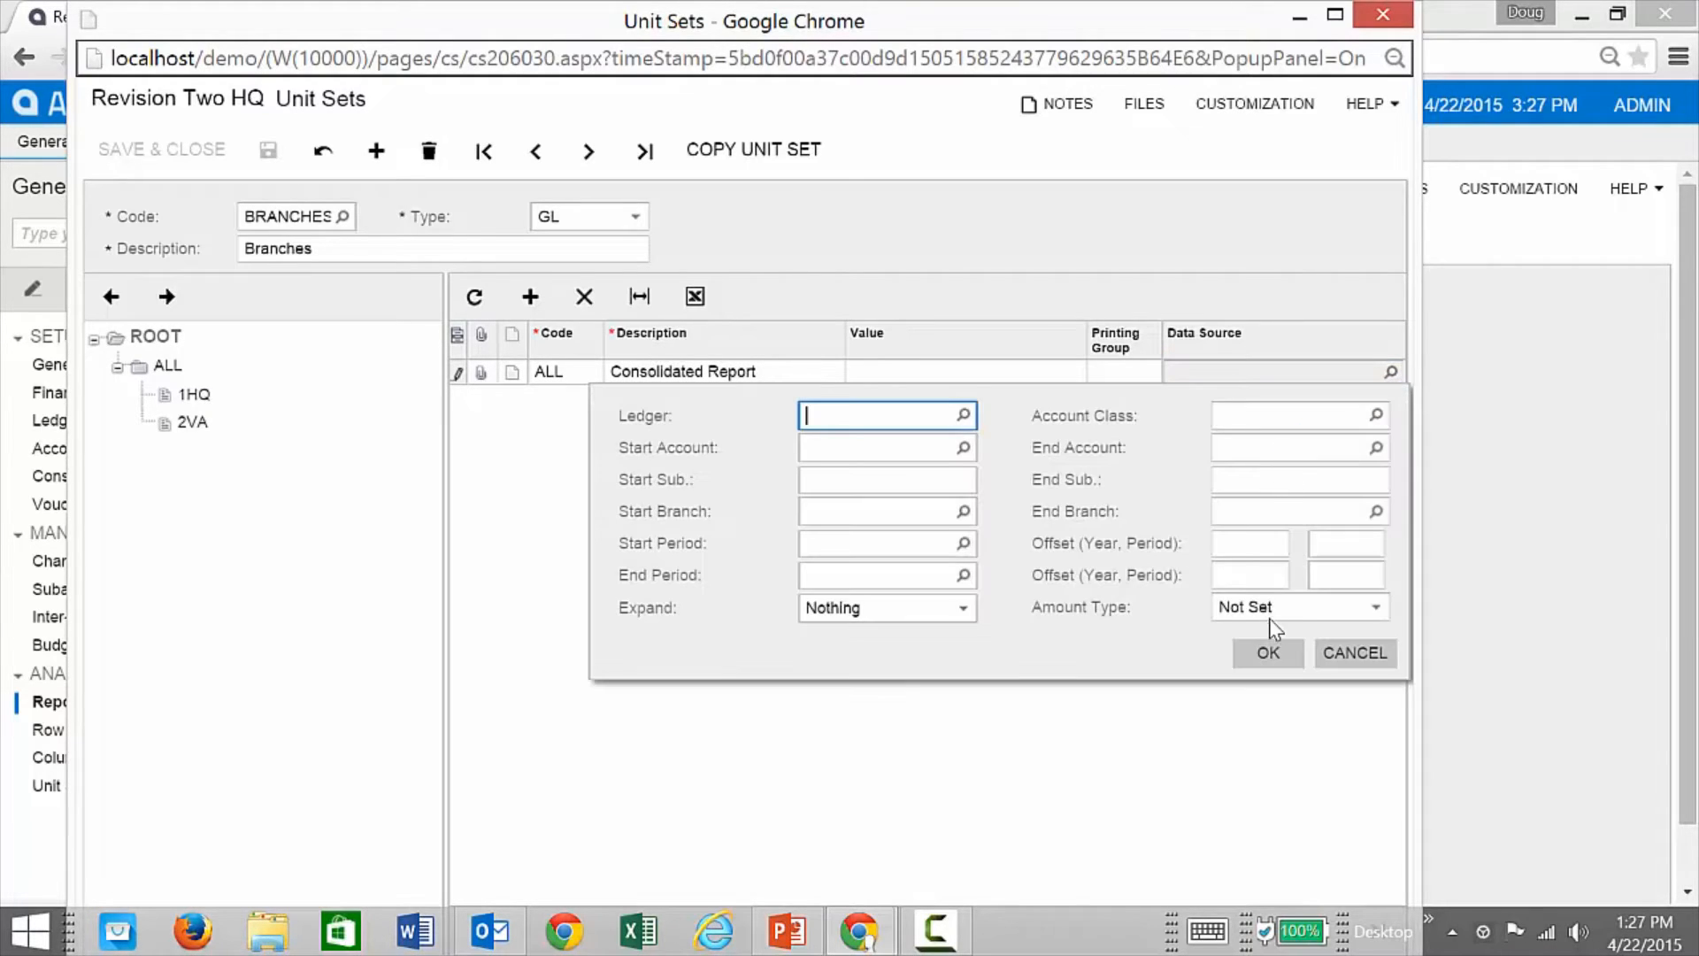
{"action": "left_click", "coordinate": [1336, 653]}
Step: Inspect the data sources of branch units 1HQ and 2VA, then return to ALL
{"action": "left_click", "coordinate": [189, 394]}
{"action": "left_click", "coordinate": [176, 366]}
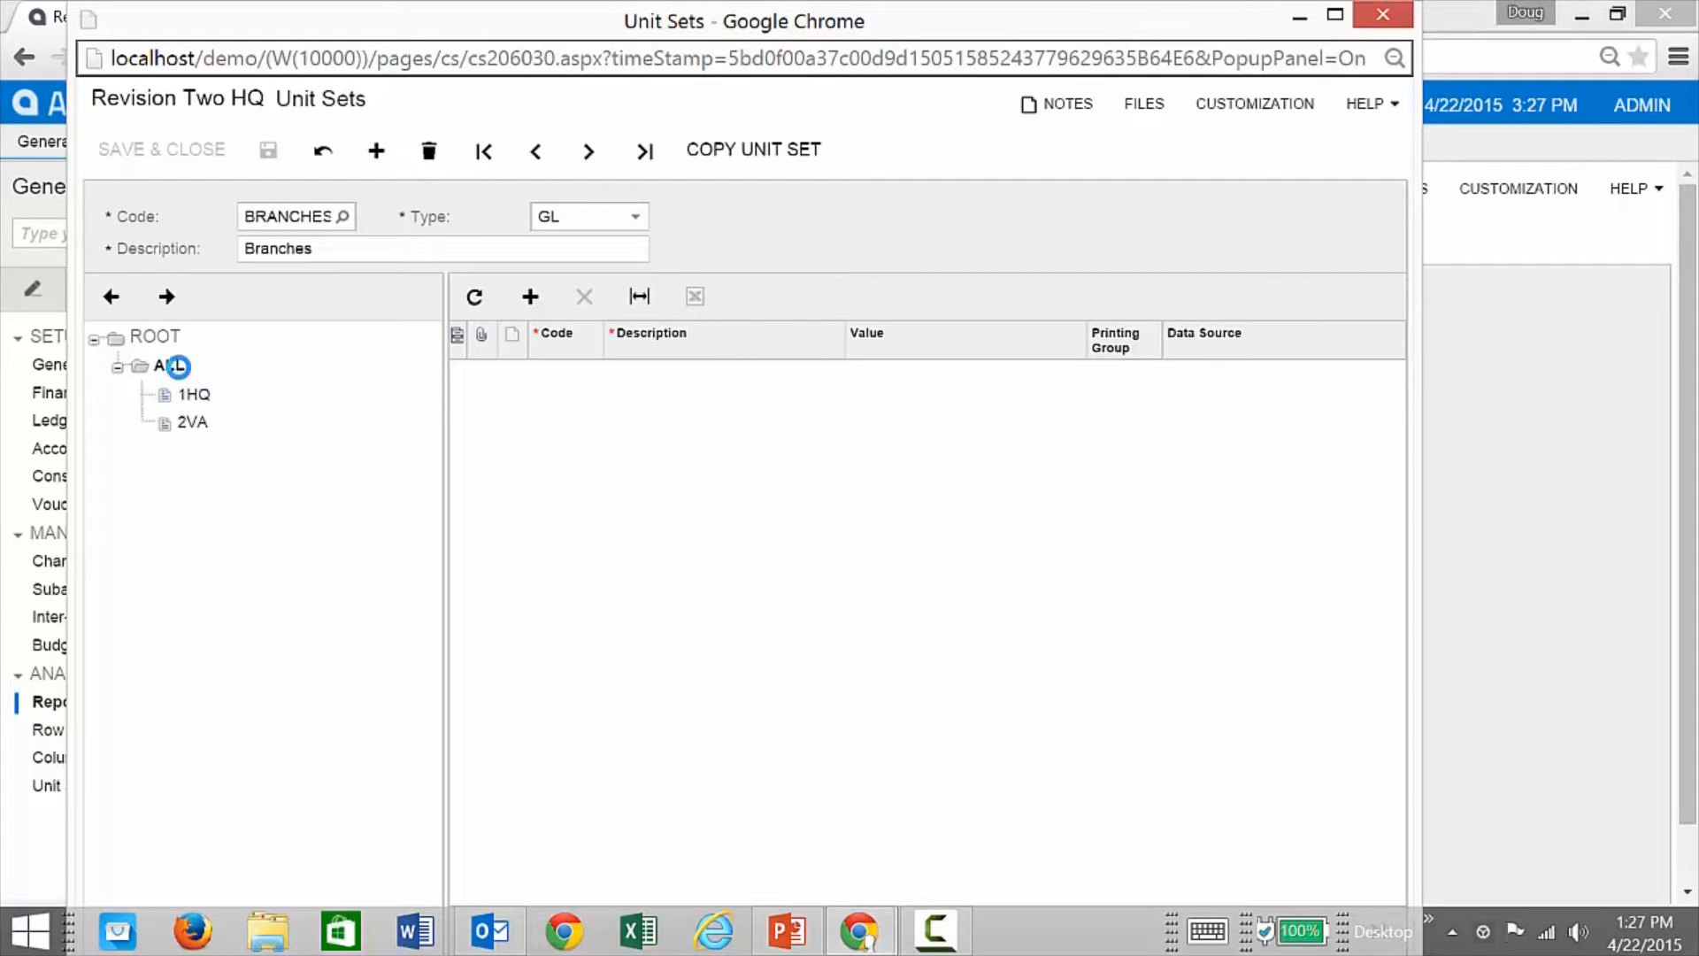
{"action": "left_click", "coordinate": [1221, 376]}
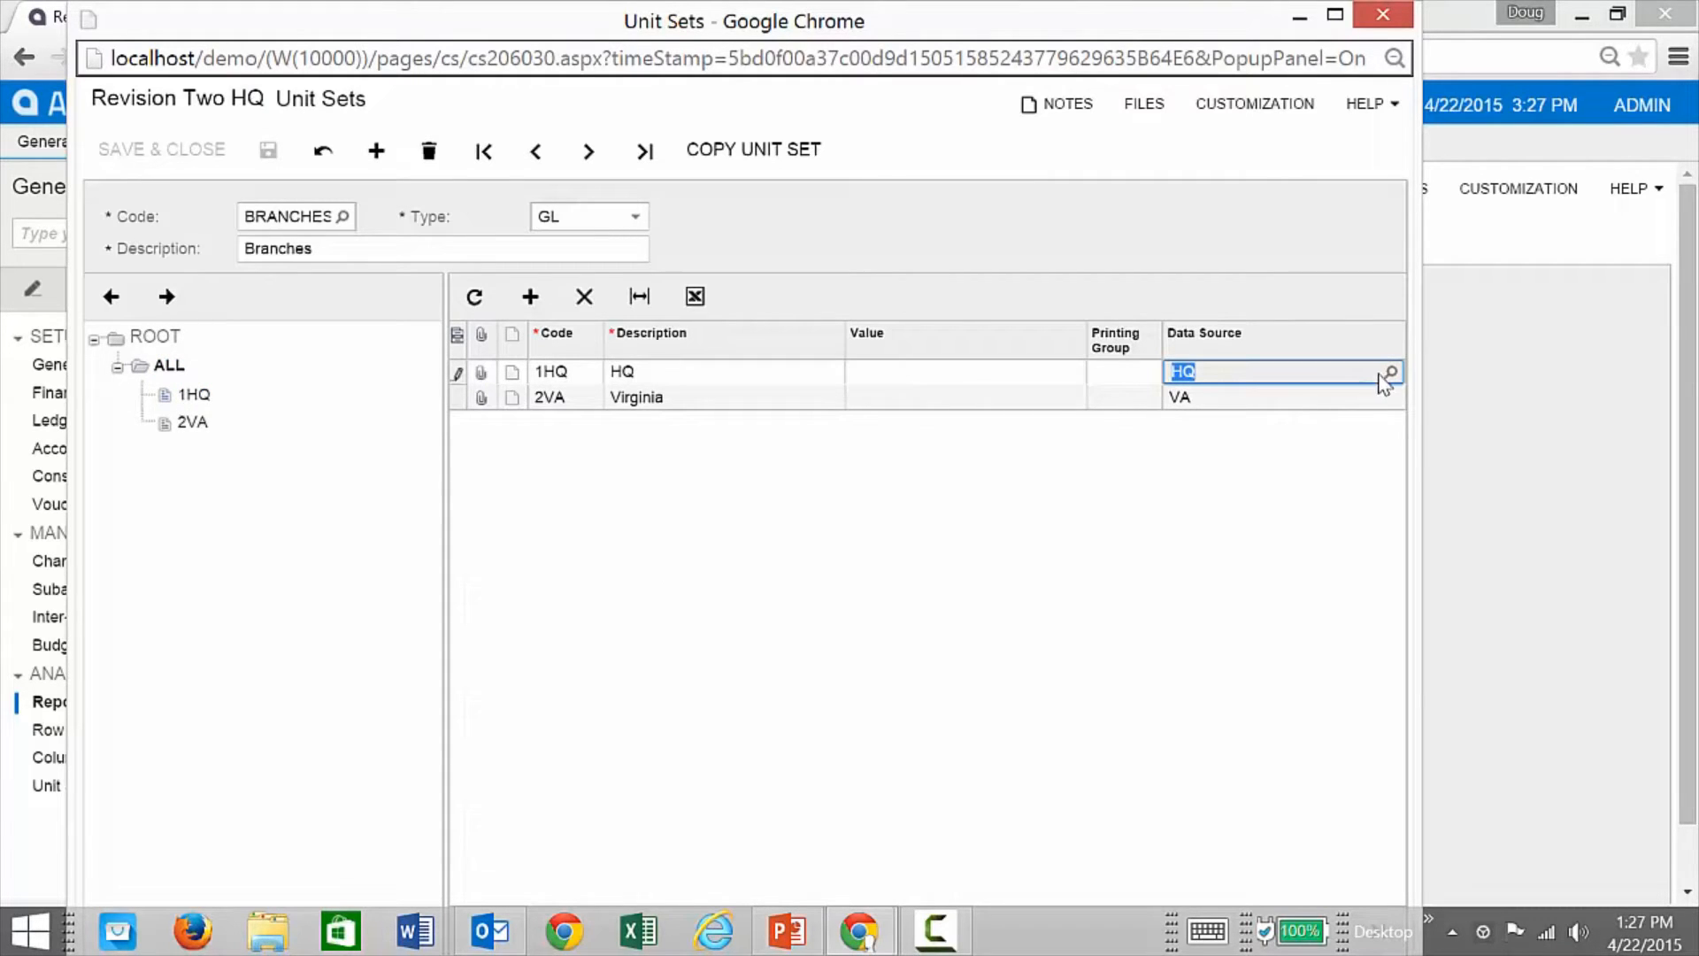
{"action": "left_click", "coordinate": [1387, 373]}
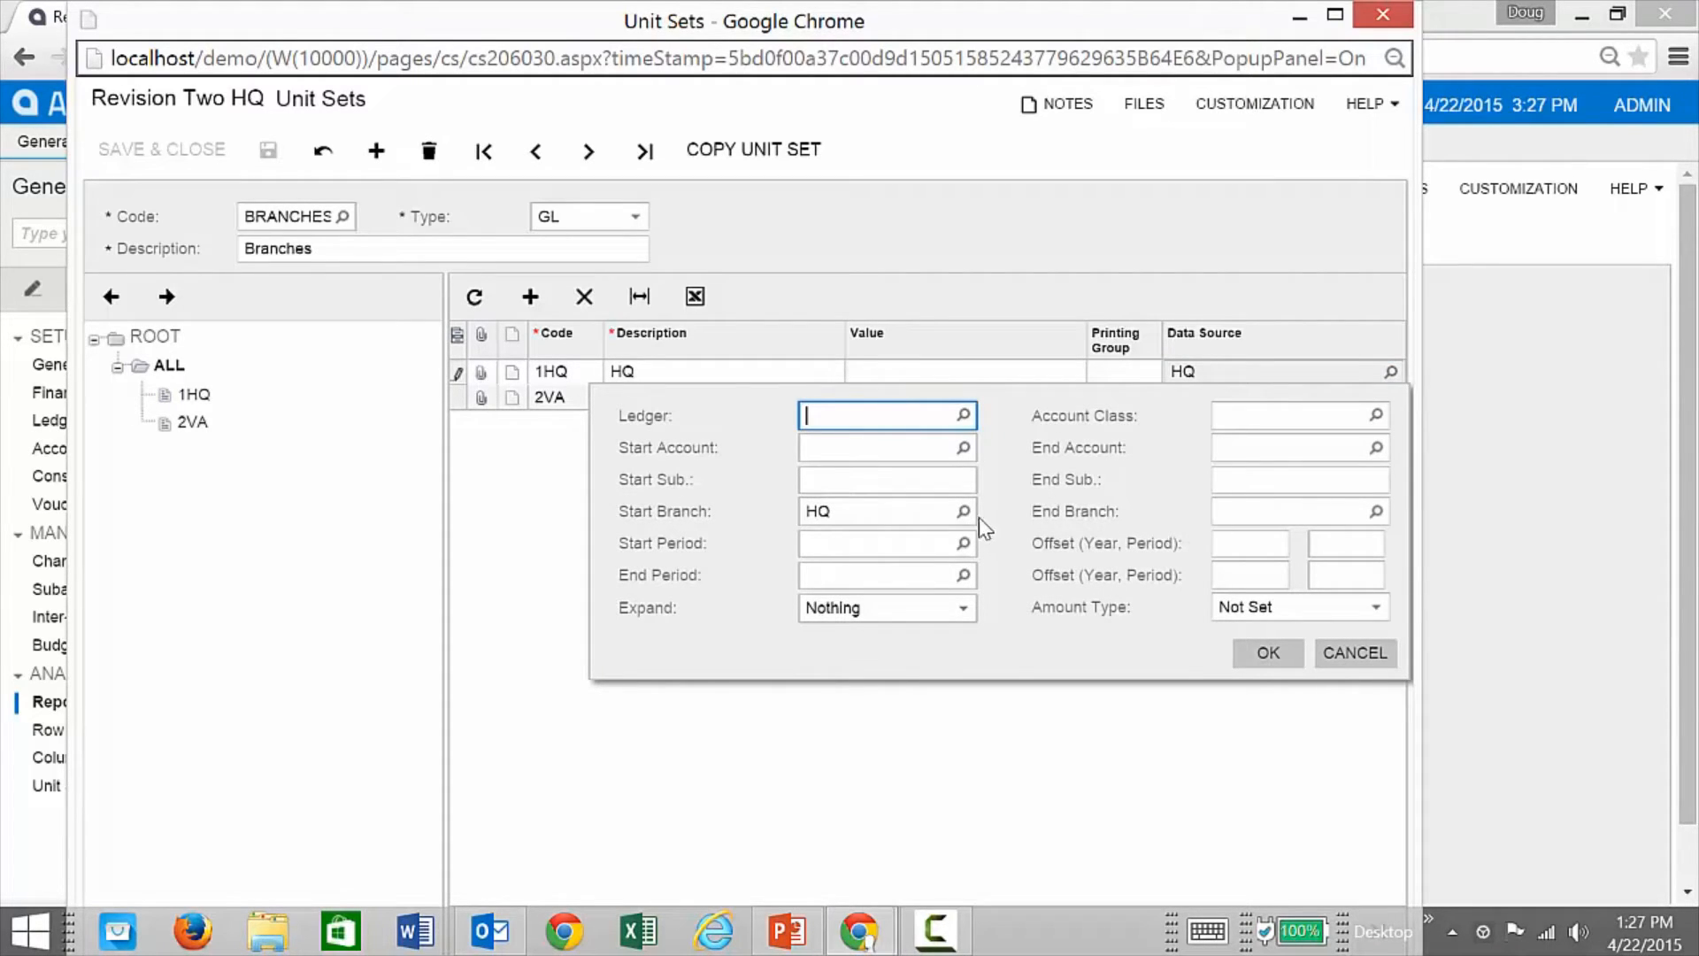
{"action": "left_click", "coordinate": [1354, 654]}
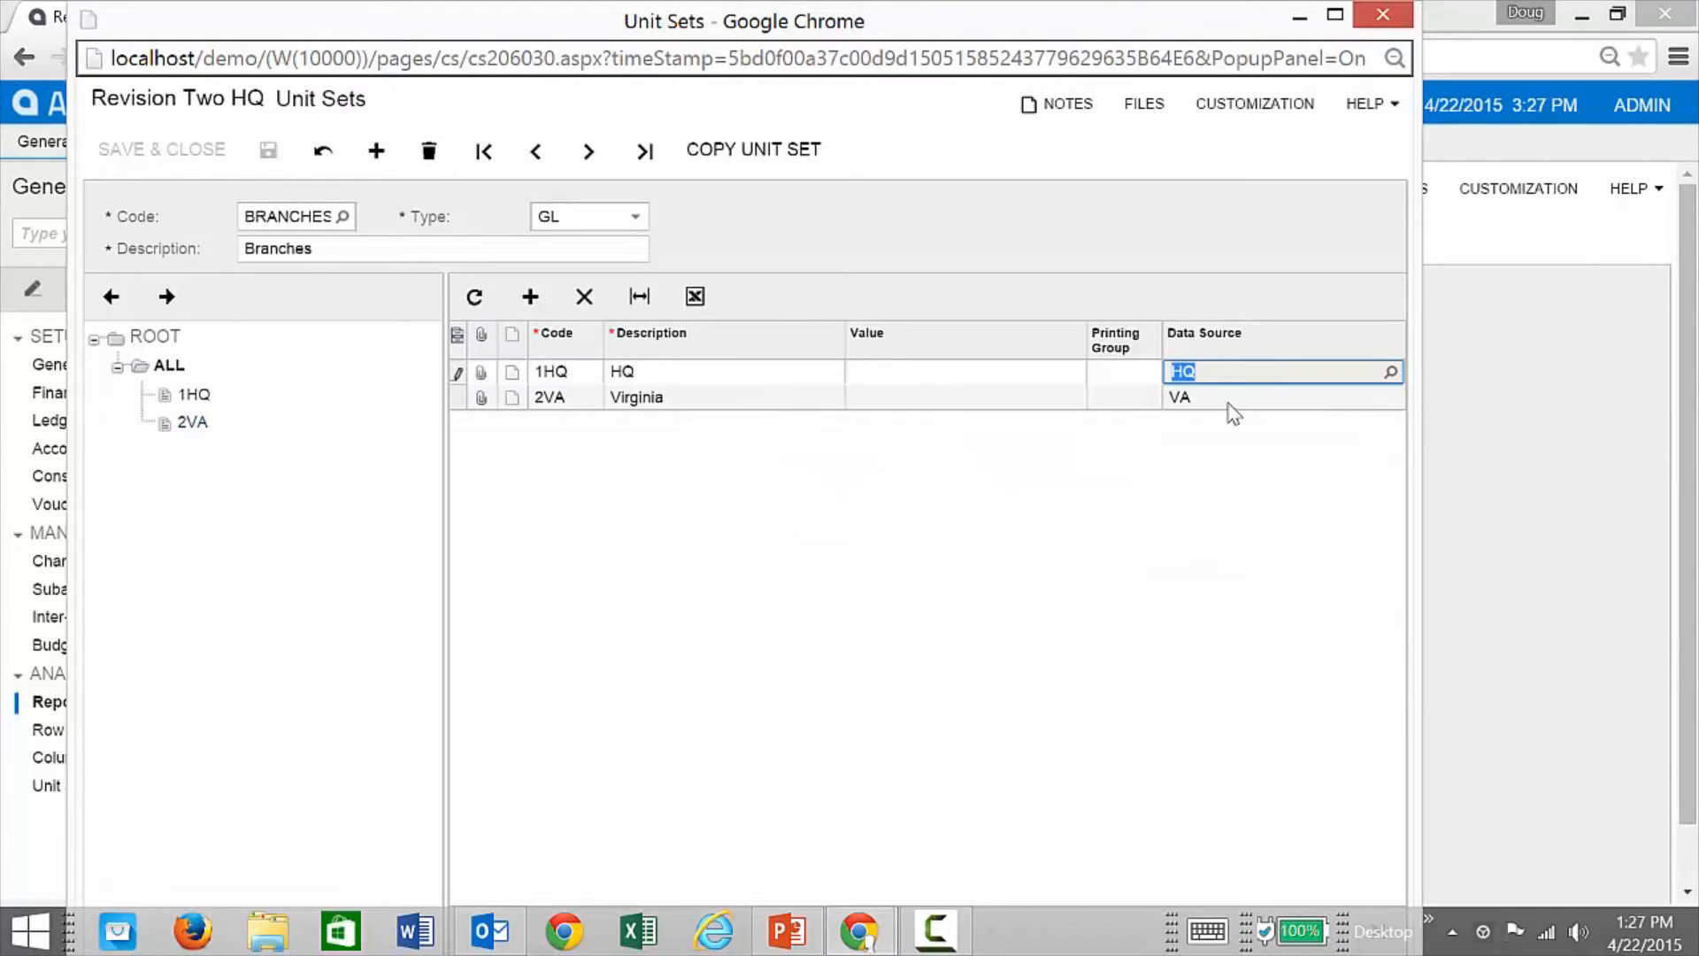
{"action": "left_click", "coordinate": [1257, 400]}
{"action": "left_click", "coordinate": [1390, 396]}
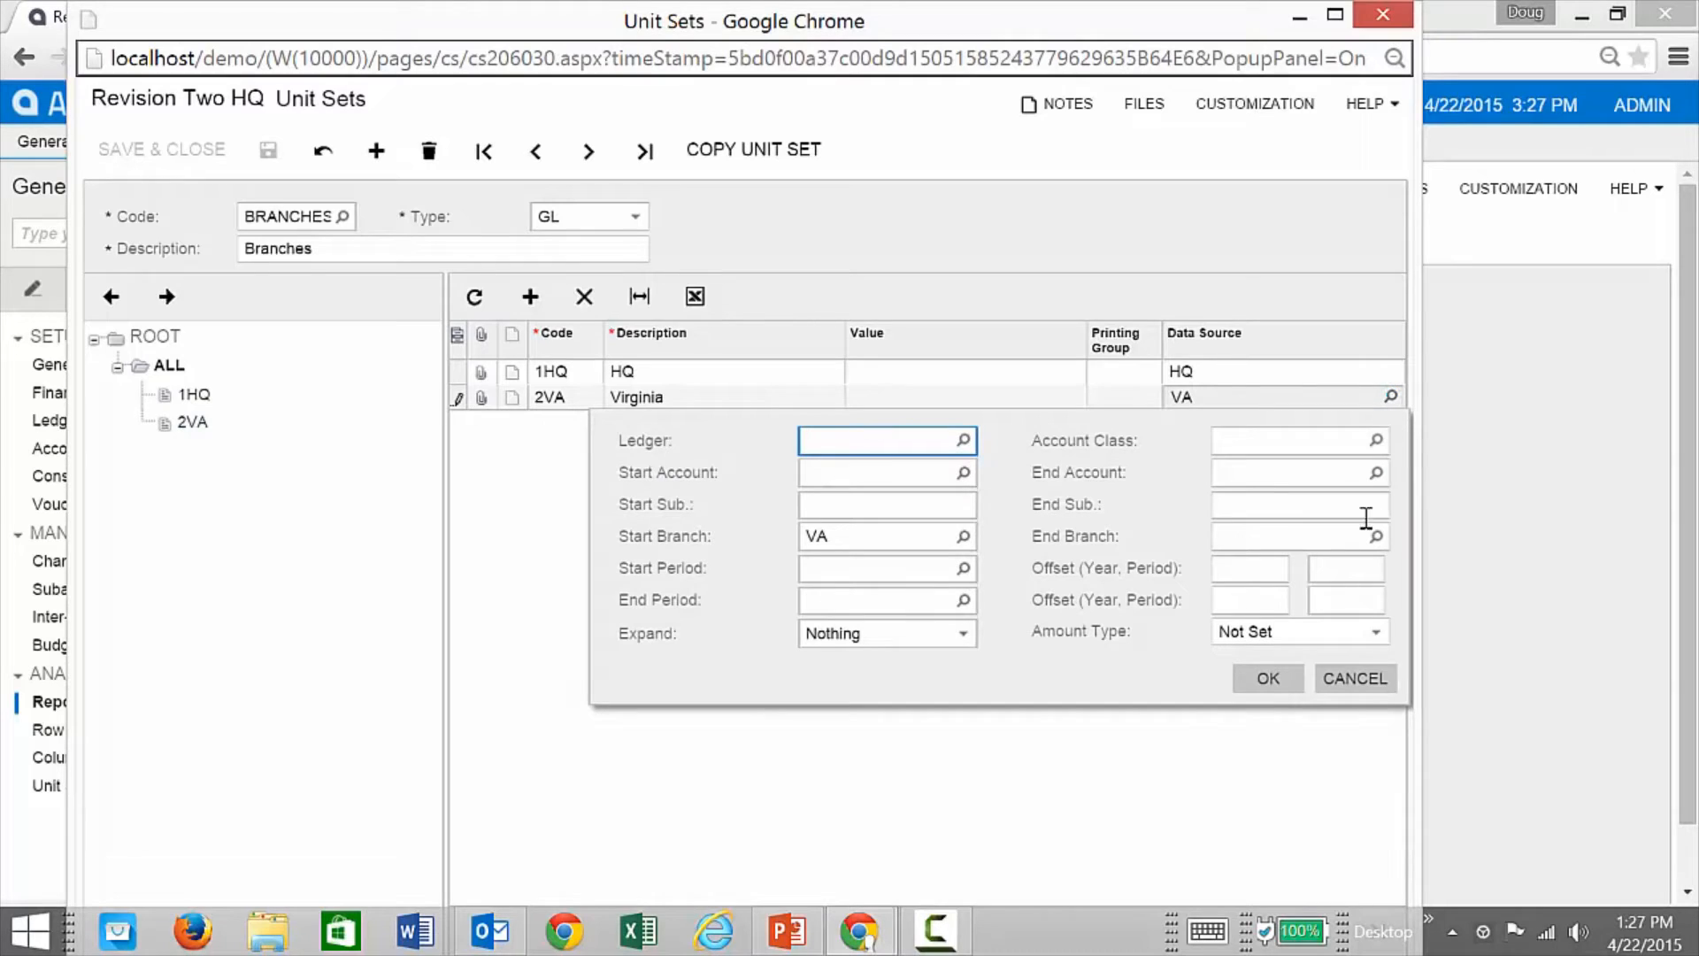
{"action": "left_click", "coordinate": [1358, 682]}
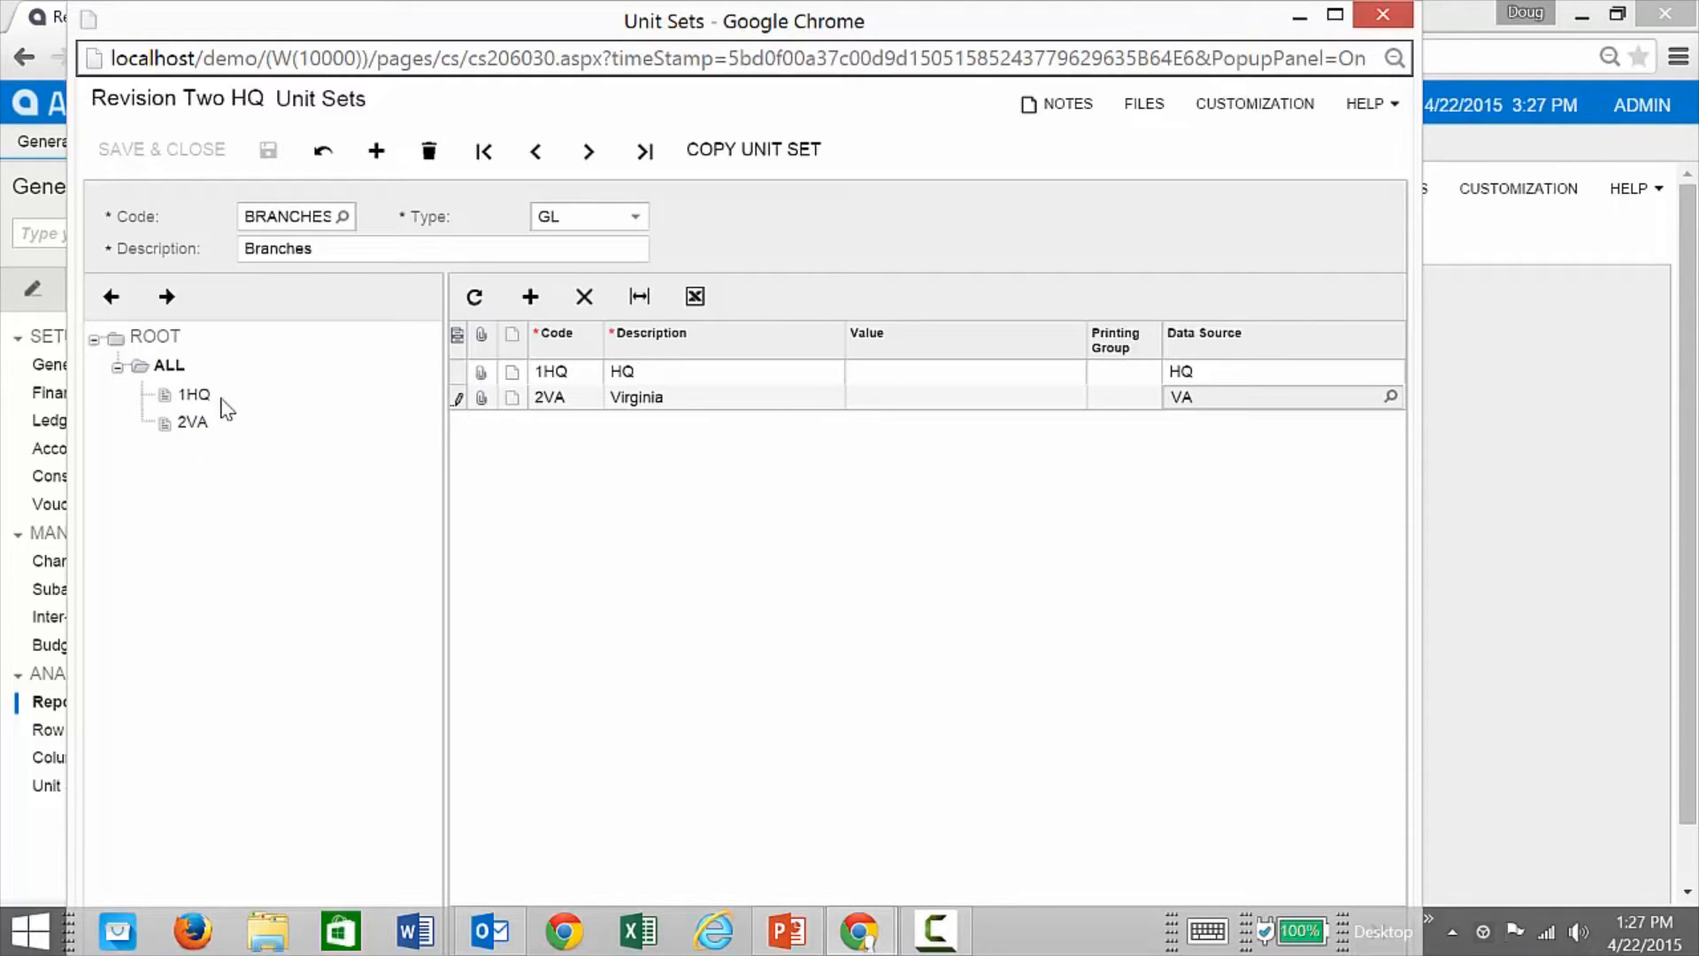
{"action": "left_click", "coordinate": [168, 365]}
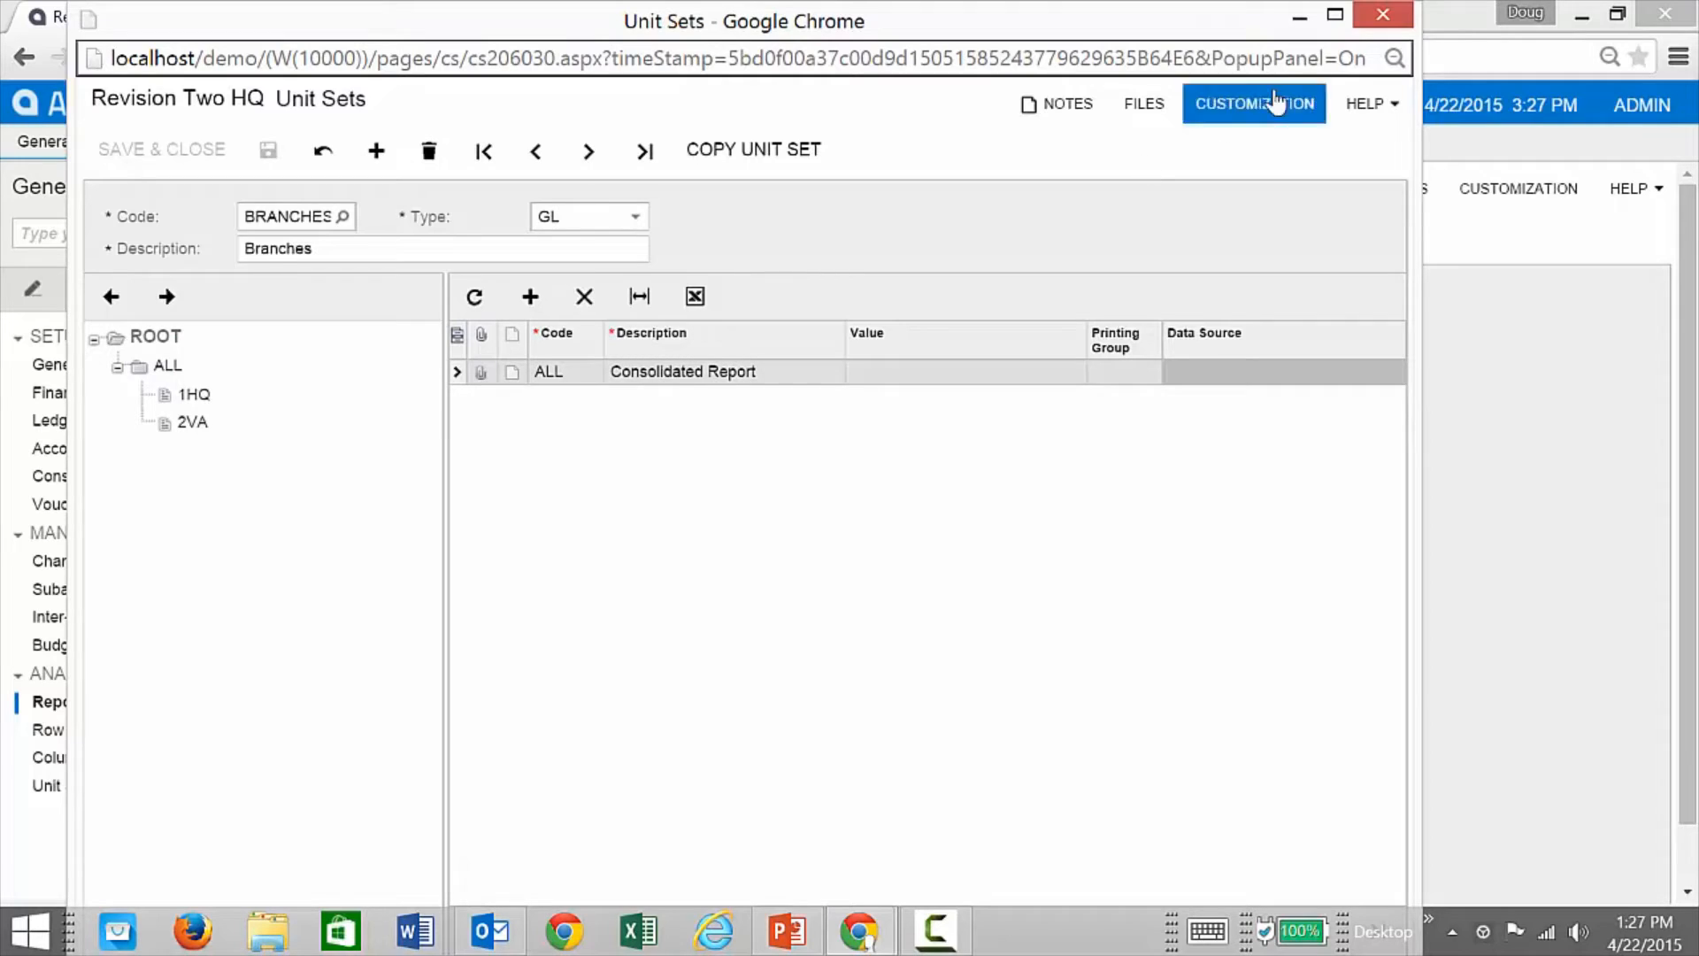
Step: Open the PRODUCT unit set and list its product units under ALL
{"action": "left_click", "coordinate": [342, 217]}
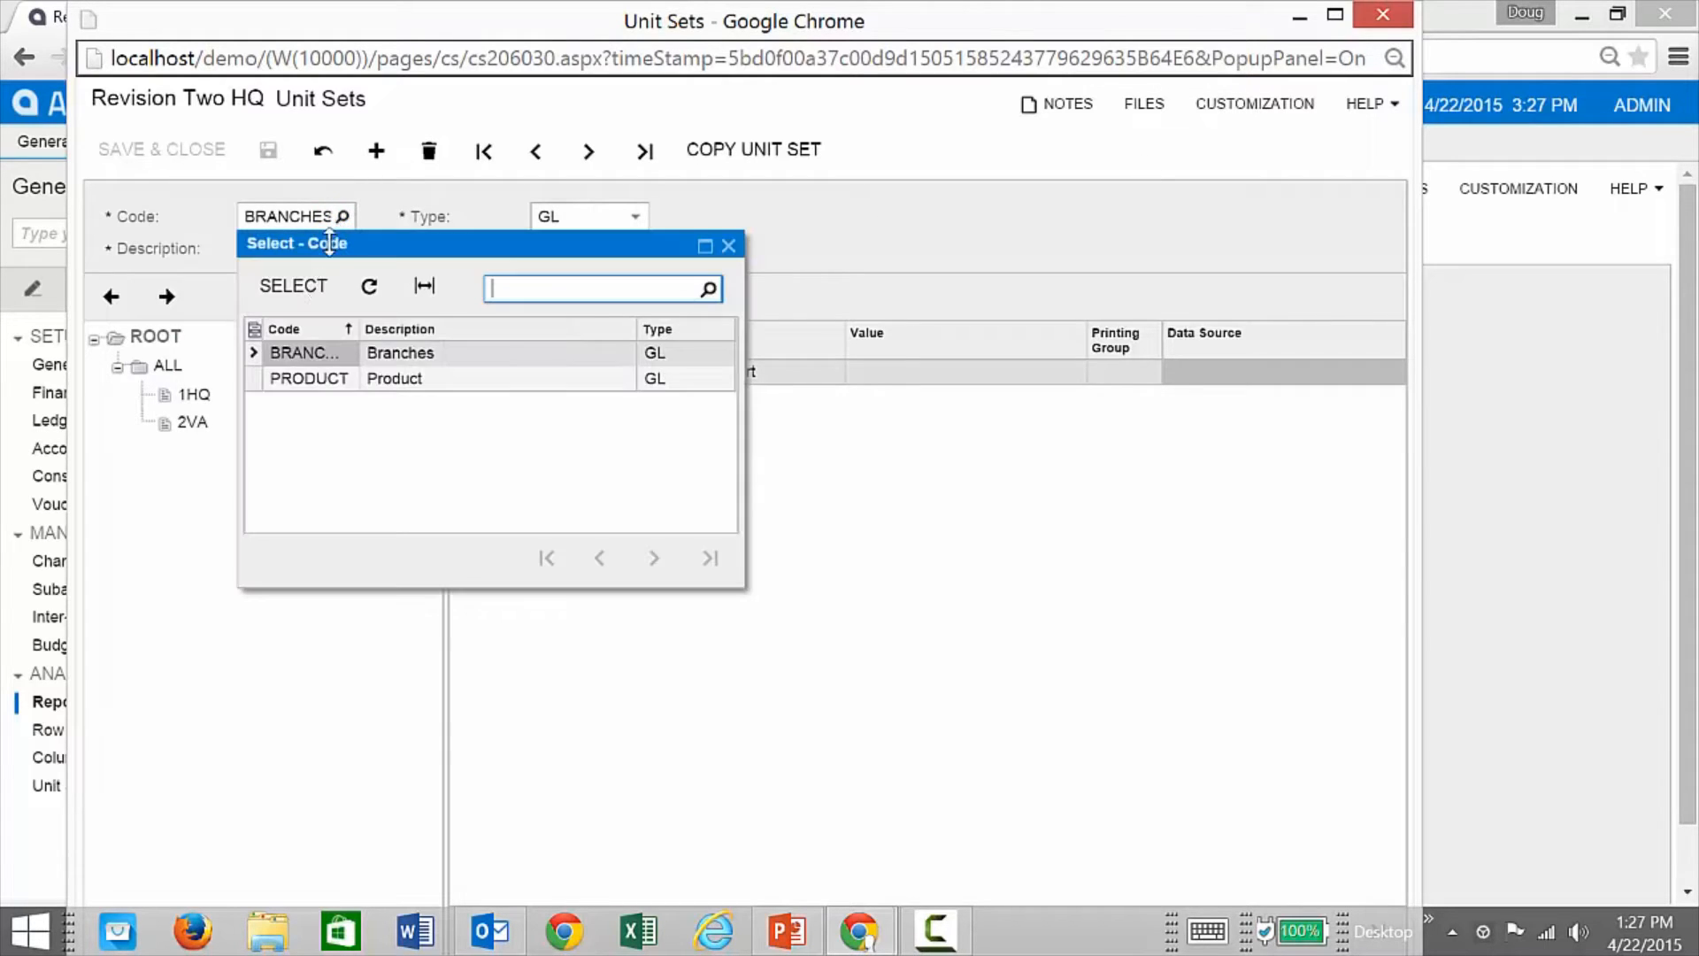
{"action": "double_click", "coordinate": [305, 376]}
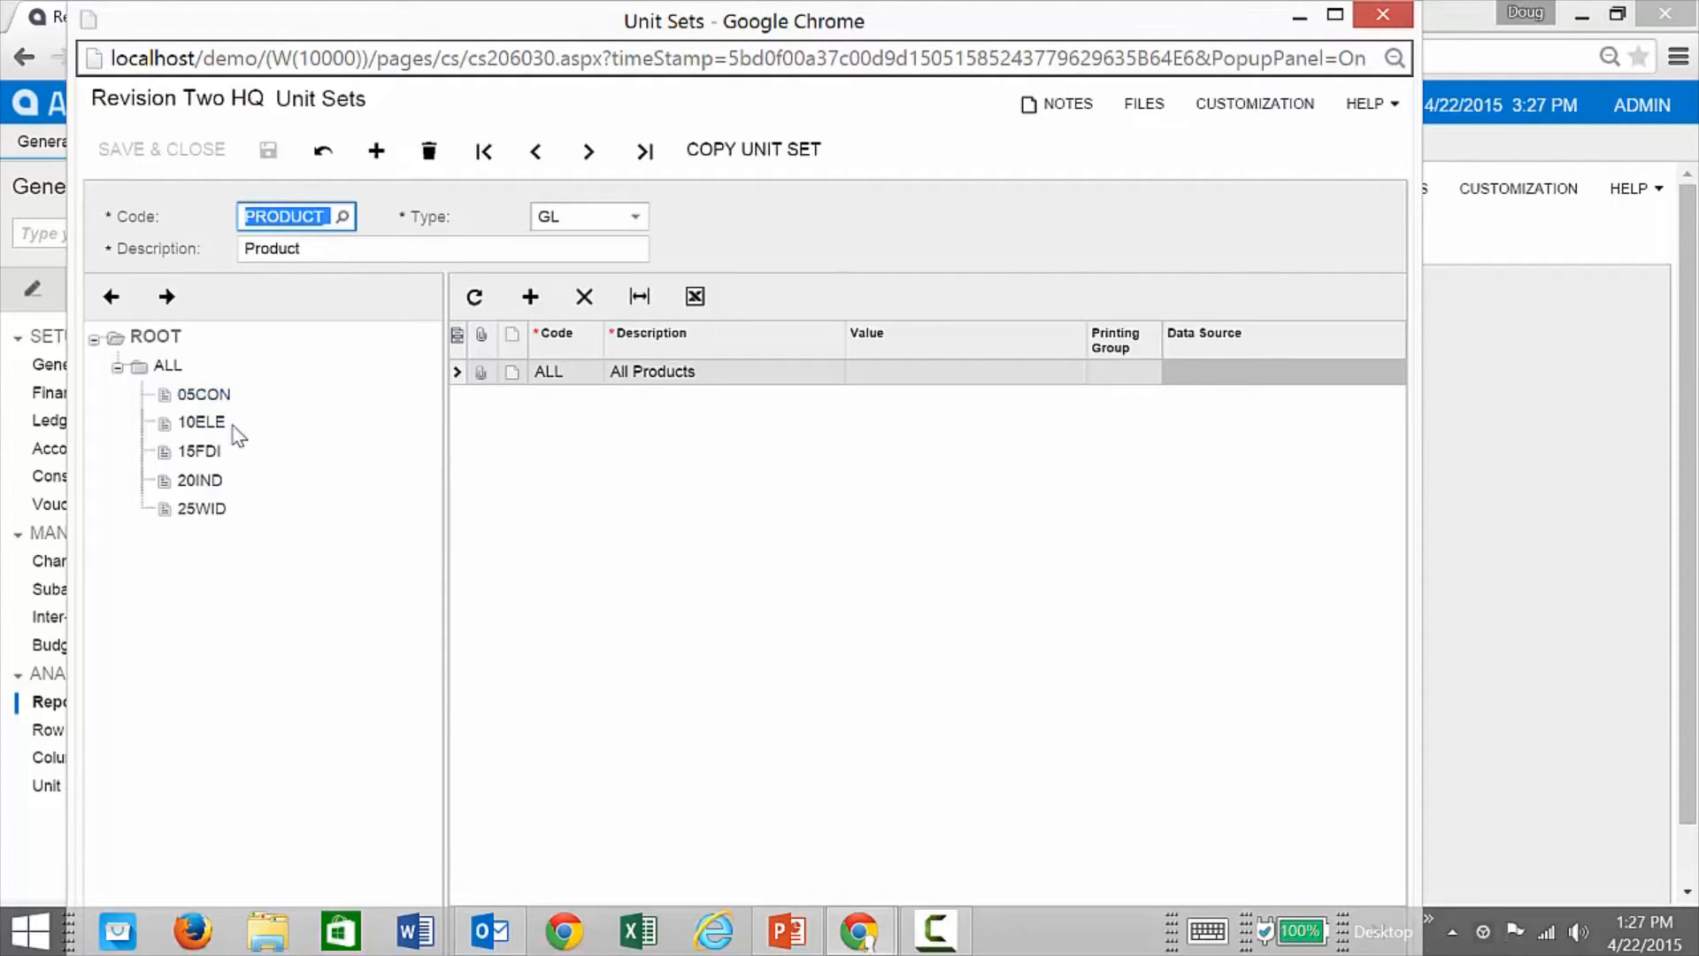
{"action": "left_click", "coordinate": [172, 337]}
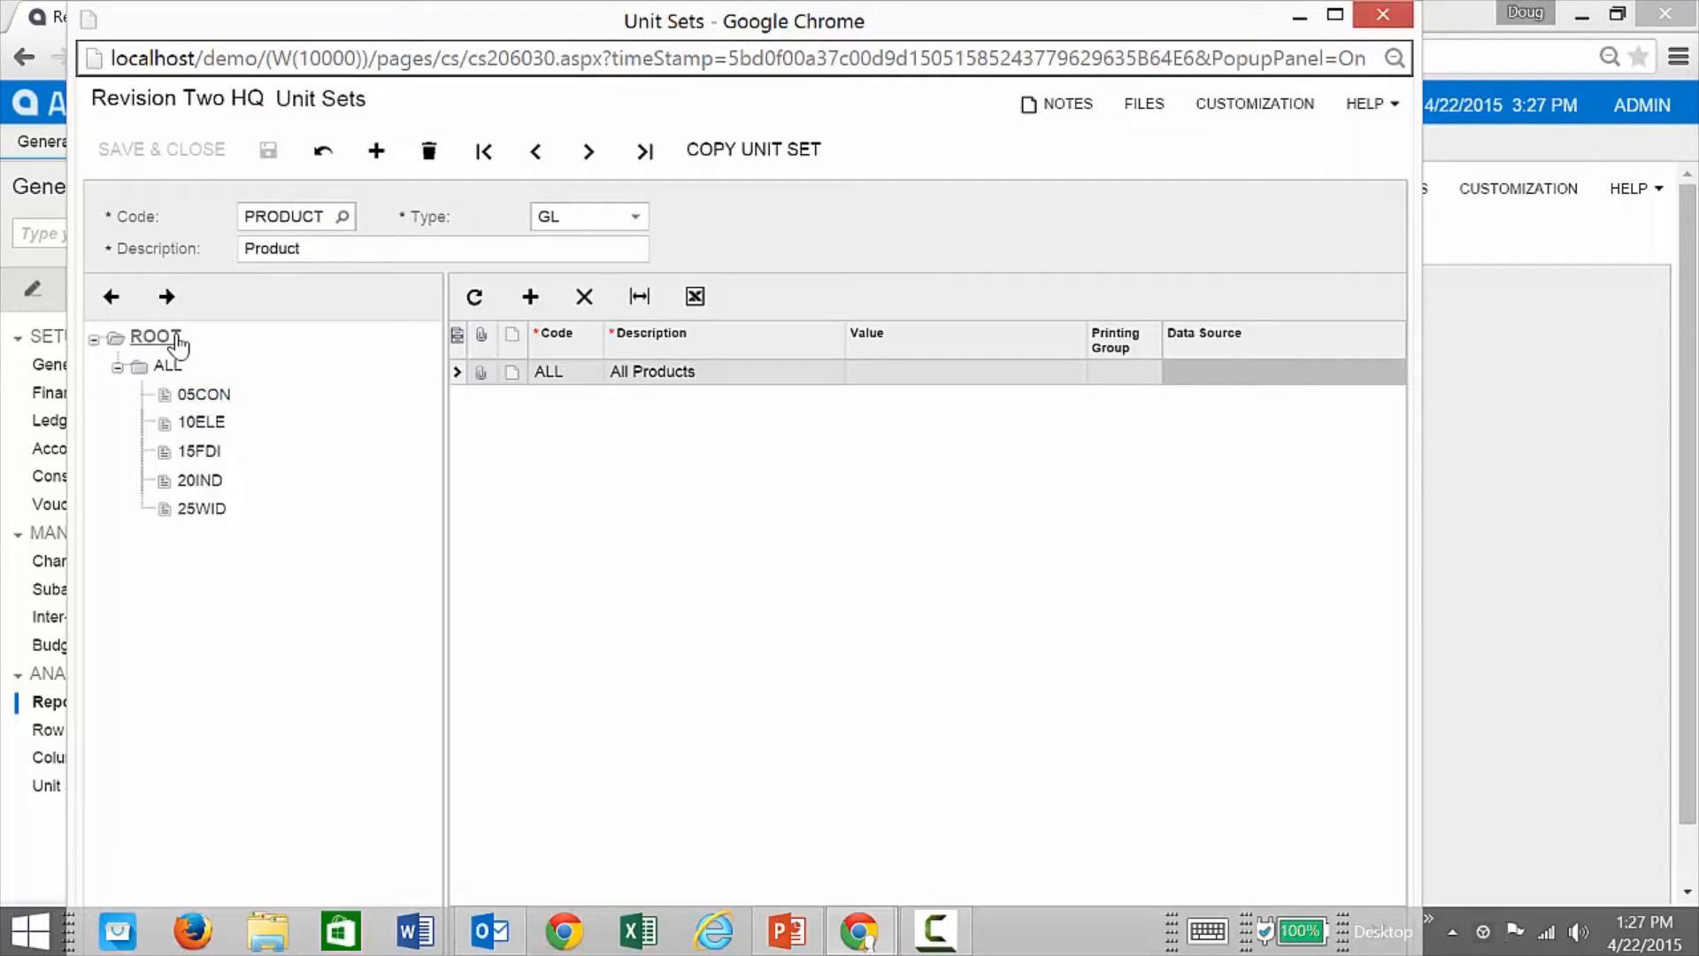
{"action": "left_click", "coordinate": [168, 365]}
Step: Inspect the 05CON Consumer Goods data source's Start Sub. value, then close Unit Sets
{"action": "left_click", "coordinate": [1329, 375]}
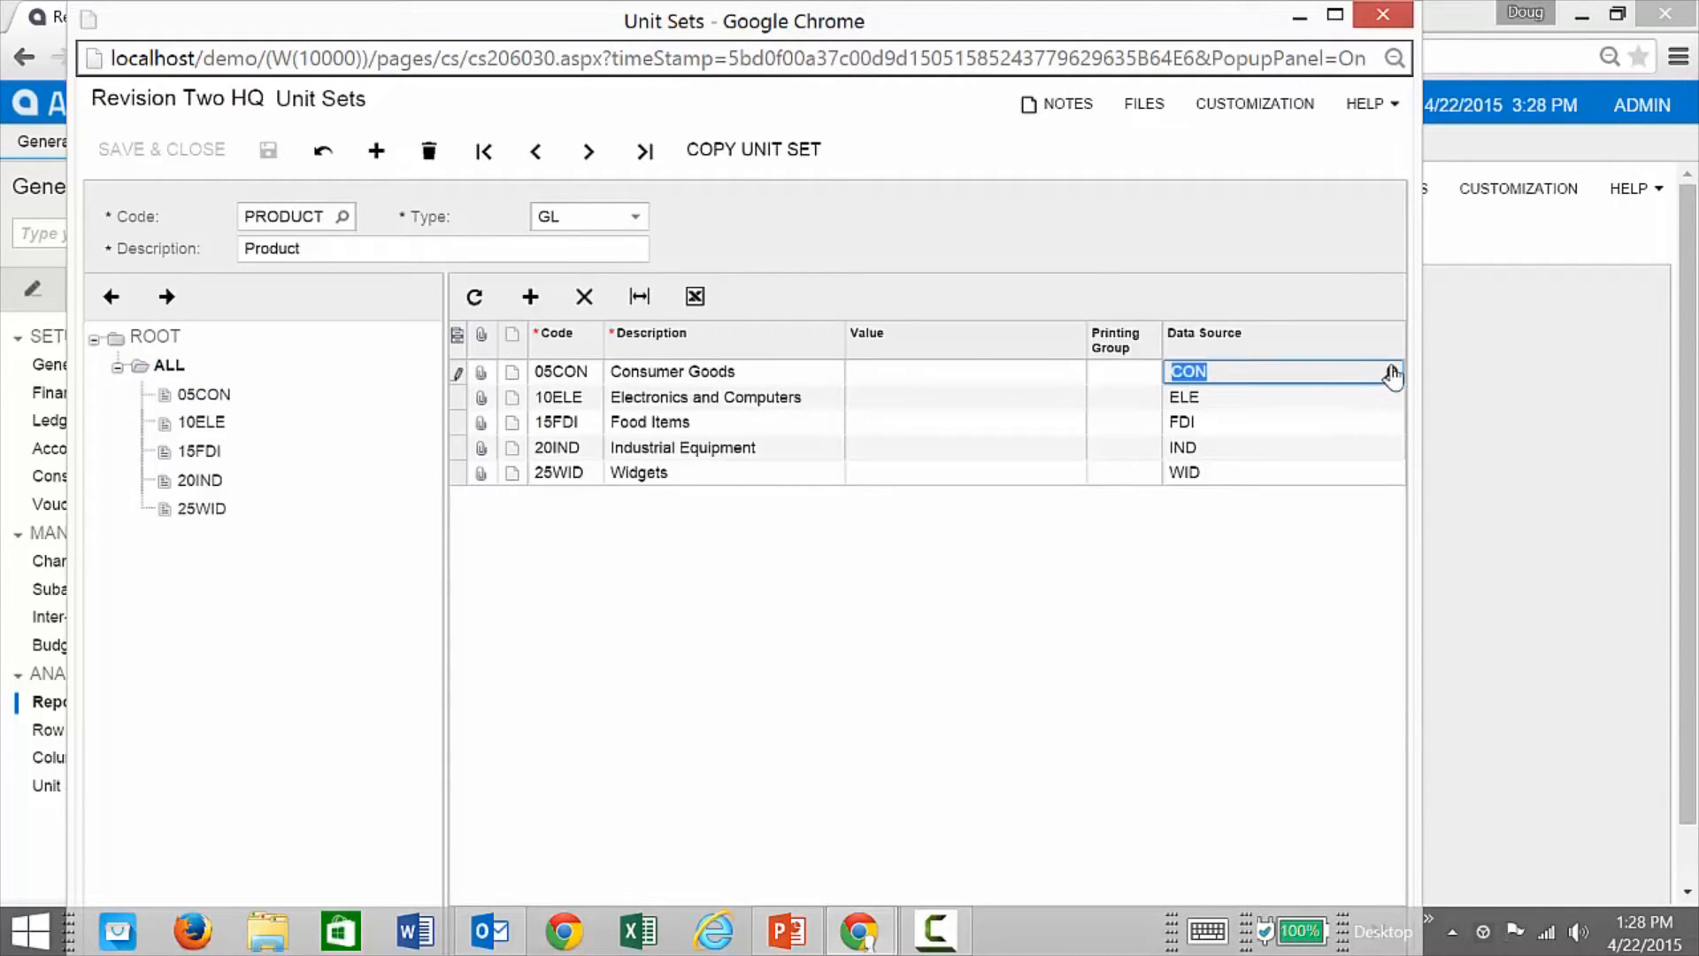
{"action": "left_click", "coordinate": [1390, 372]}
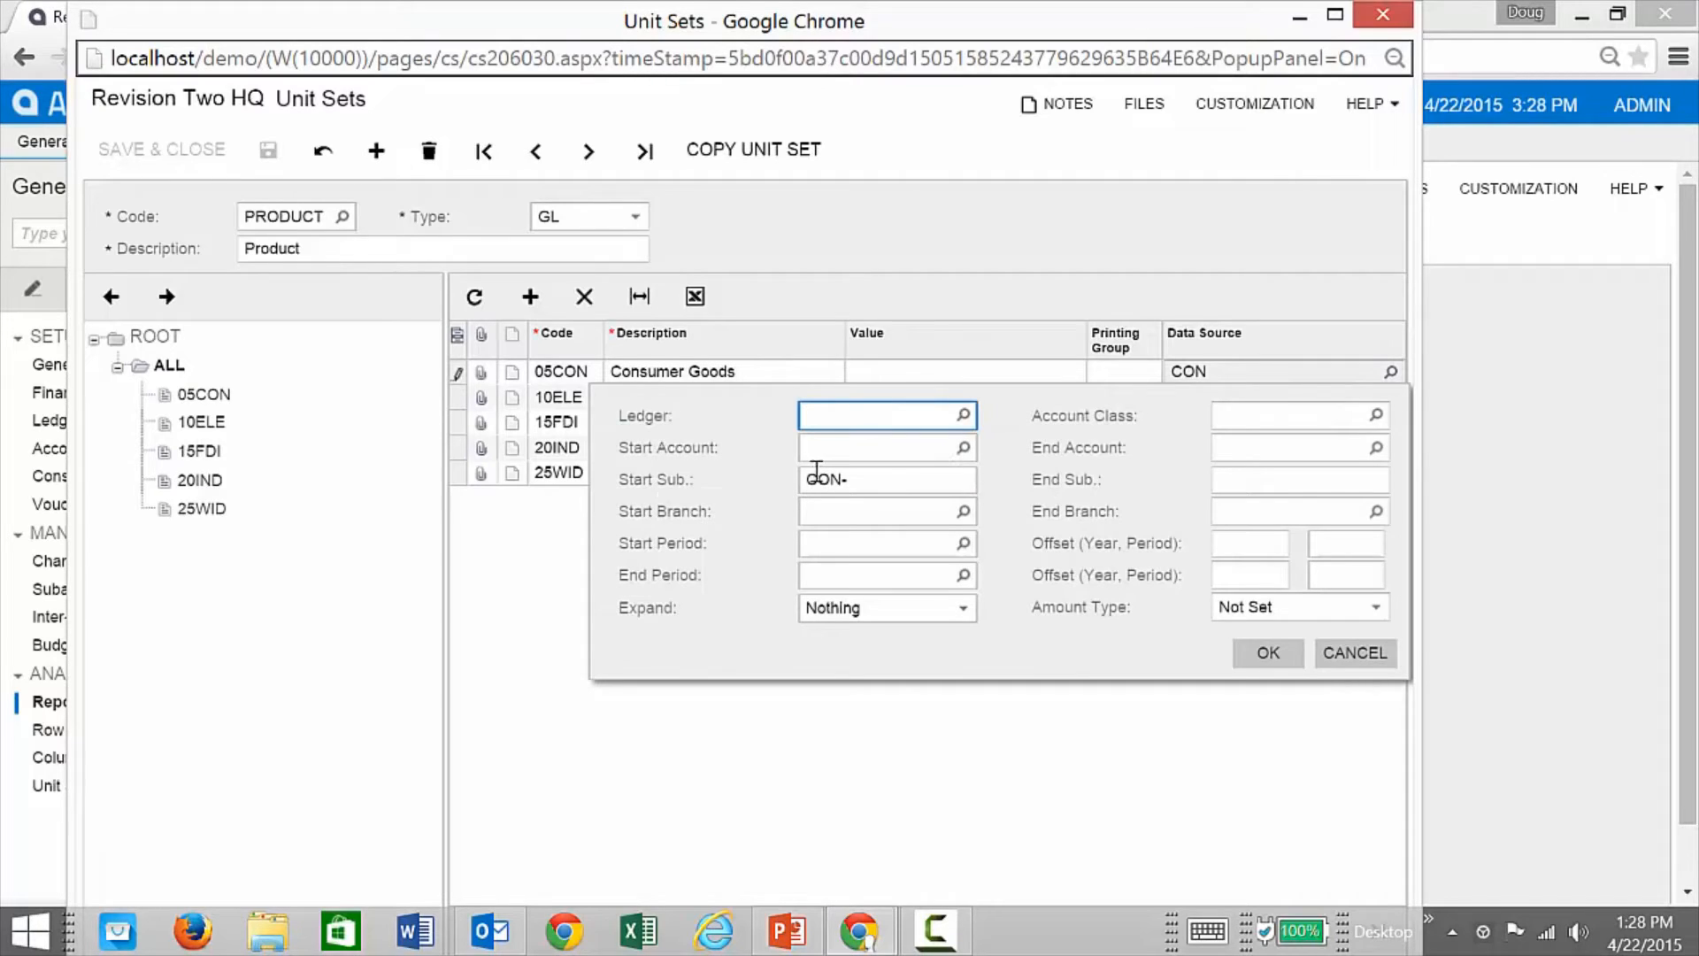
{"action": "left_click", "coordinate": [861, 480]}
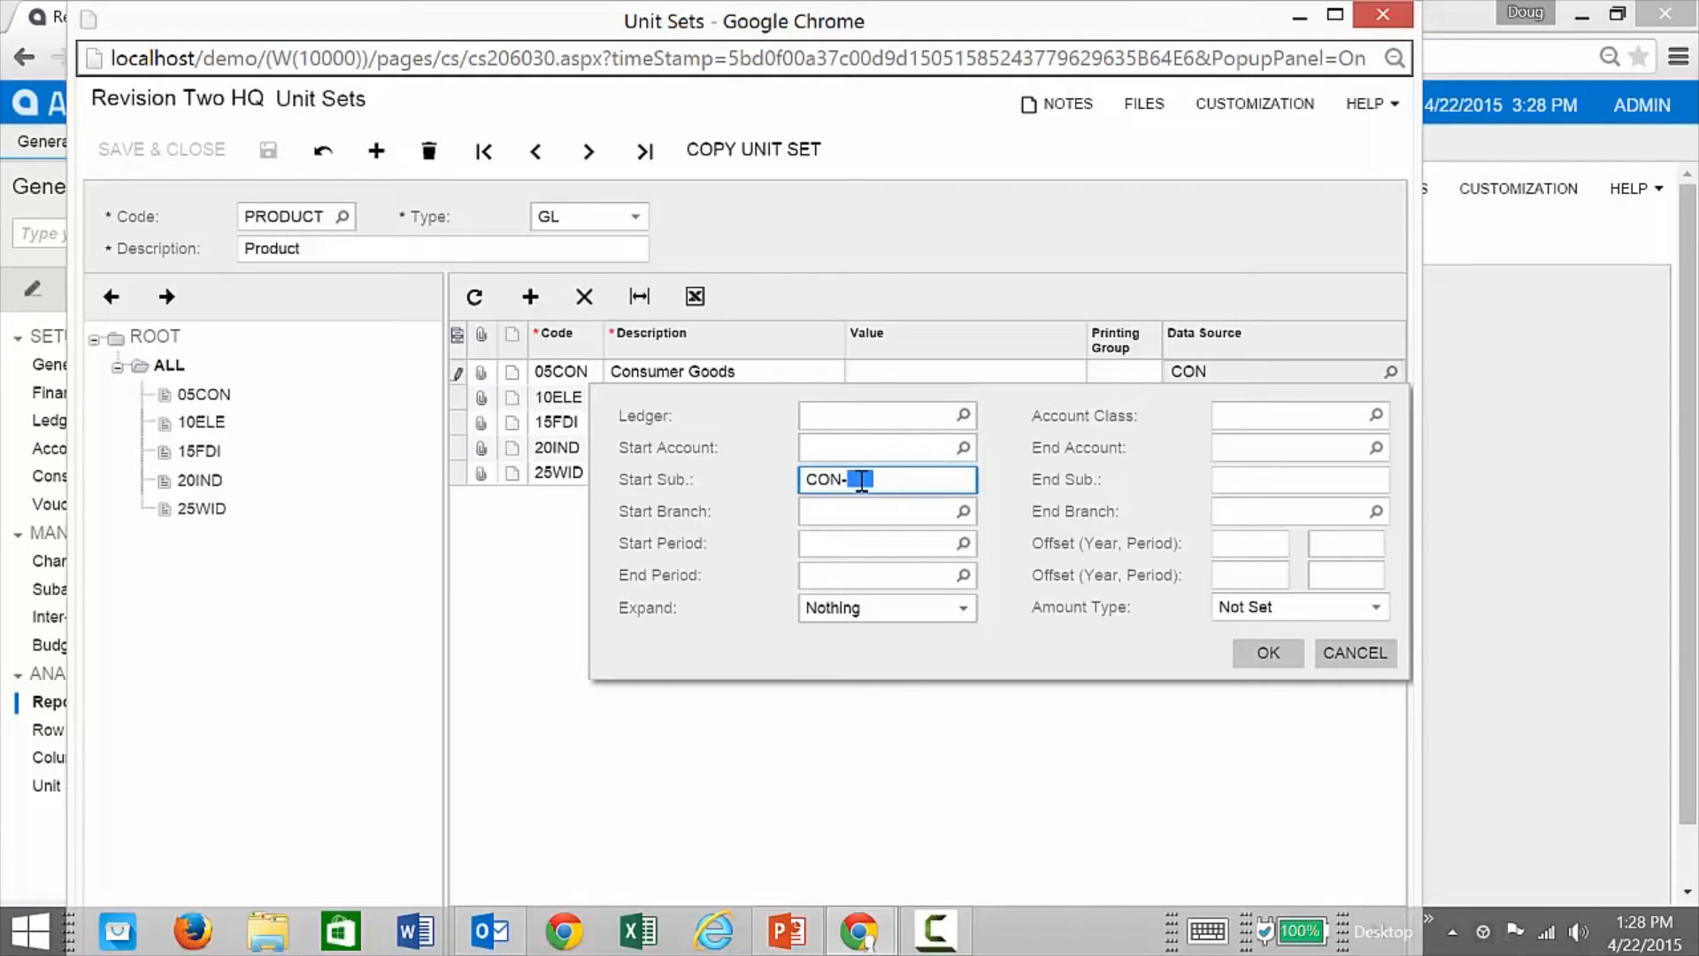
{"action": "left_click", "coordinate": [860, 479]}
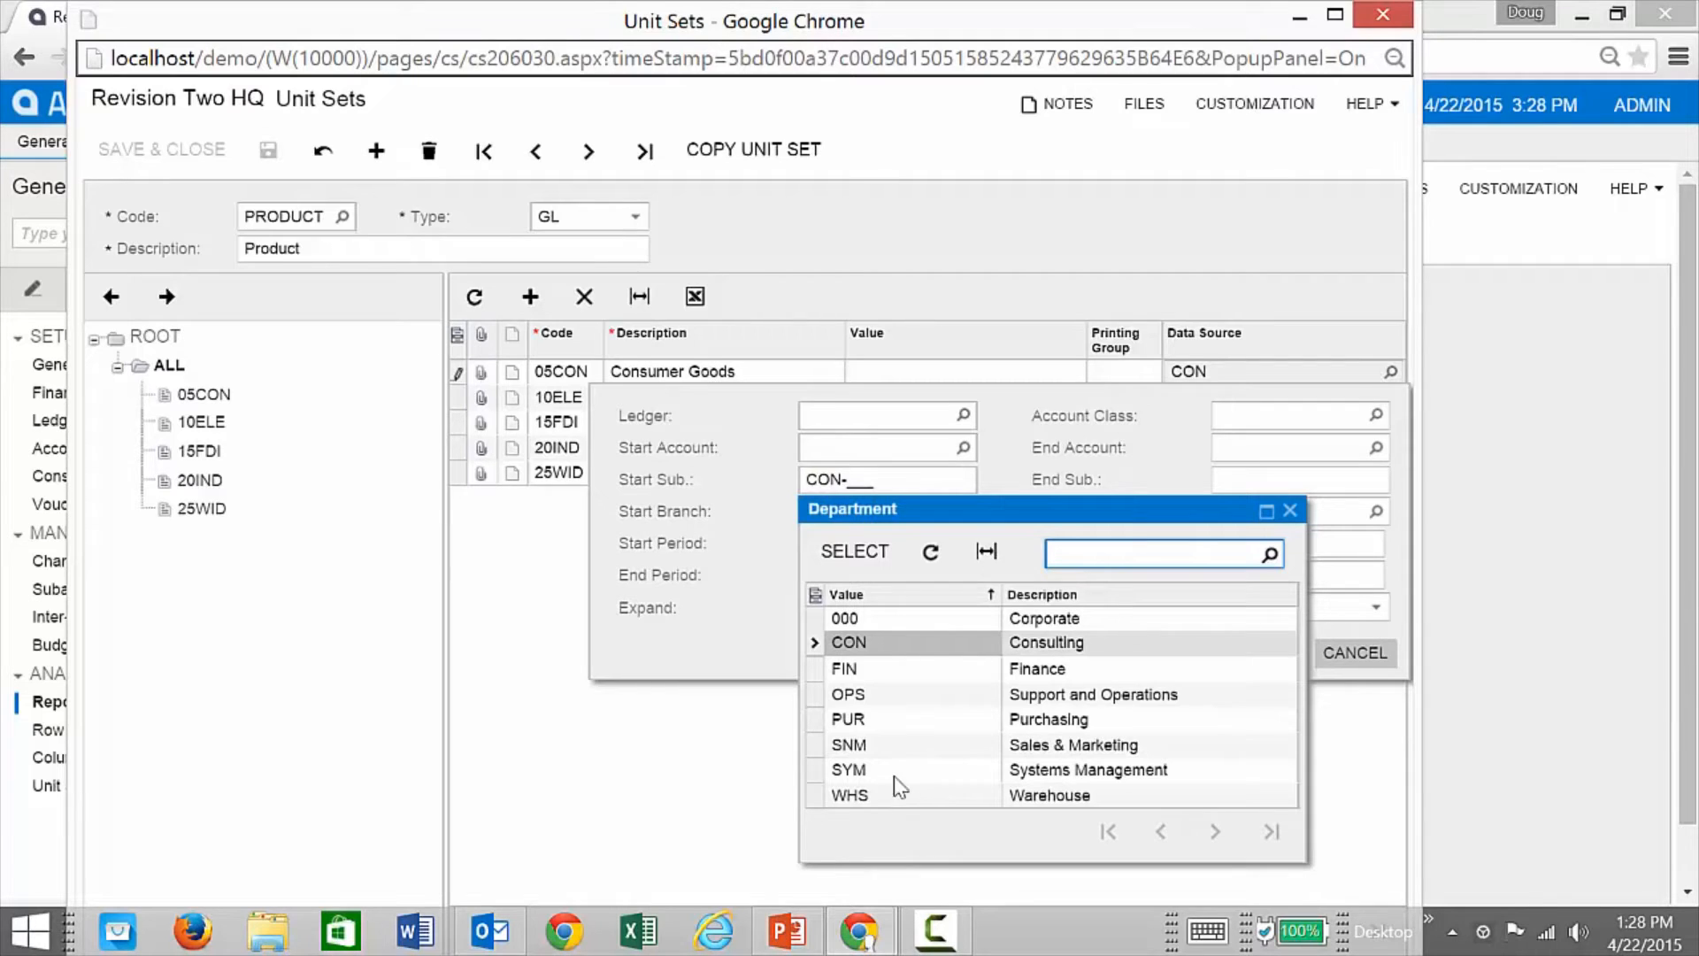
{"action": "left_click", "coordinate": [1290, 510]}
{"action": "left_click", "coordinate": [1341, 653]}
{"action": "left_click", "coordinate": [1382, 15]}
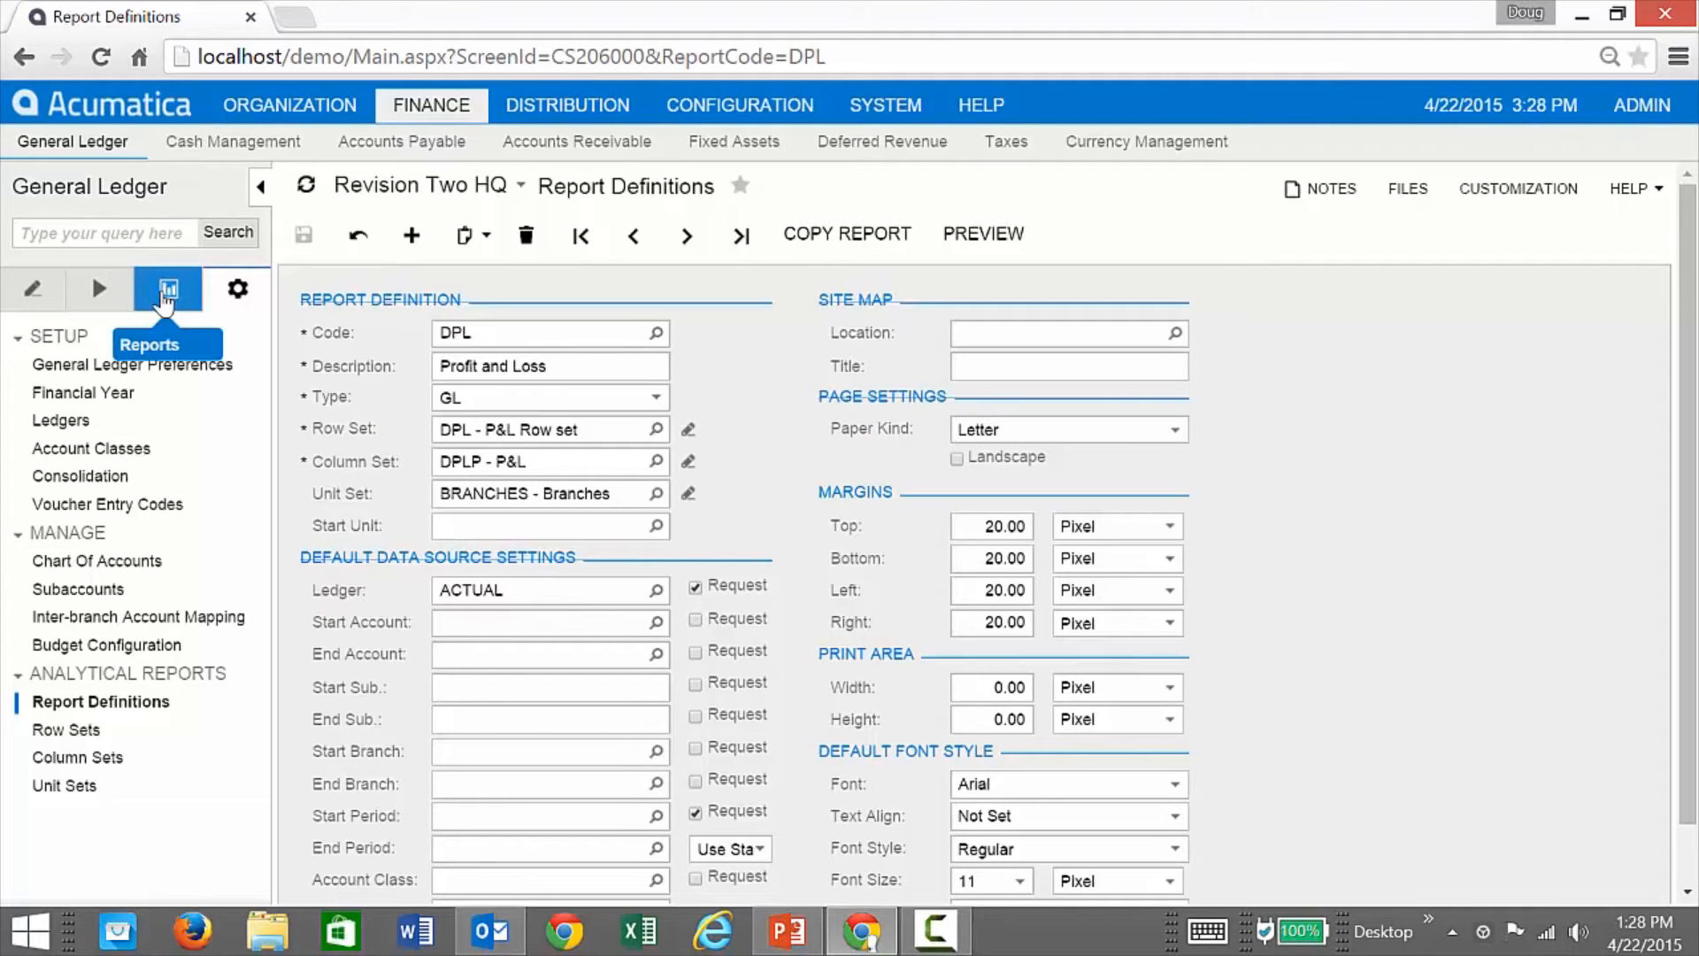
Step: Switch the DPL definition to the PRODUCT unit set and preview the Profit & Loss report
{"action": "left_click", "coordinate": [165, 292]}
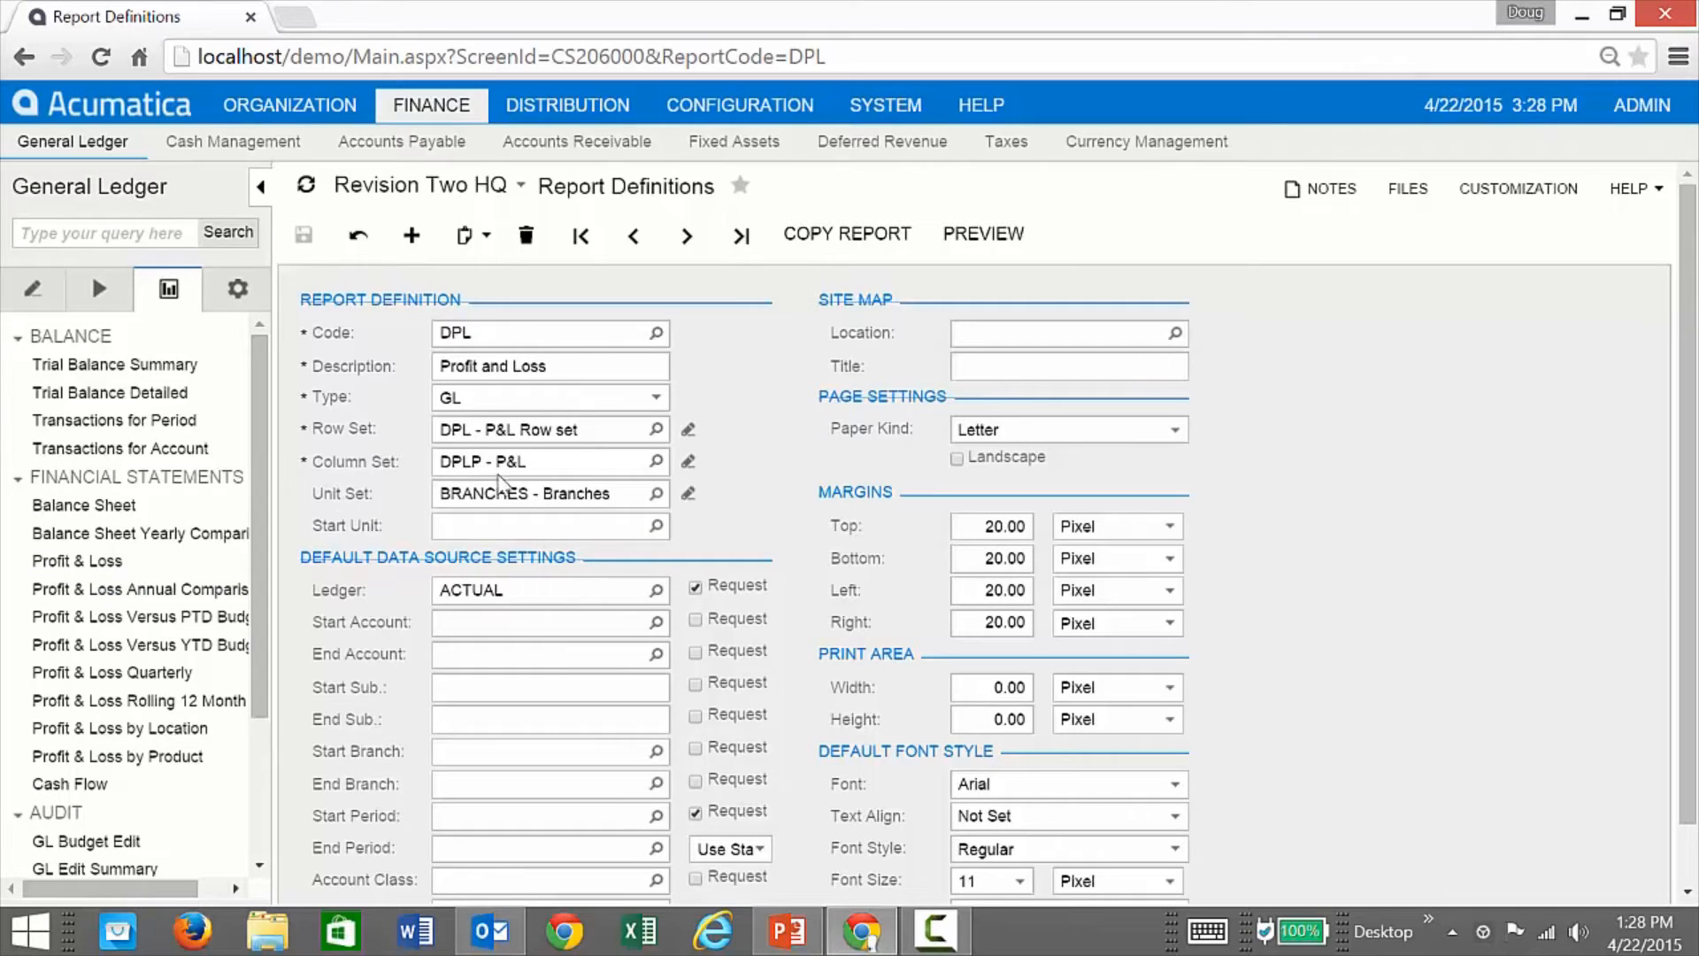
{"action": "left_click", "coordinate": [655, 493]}
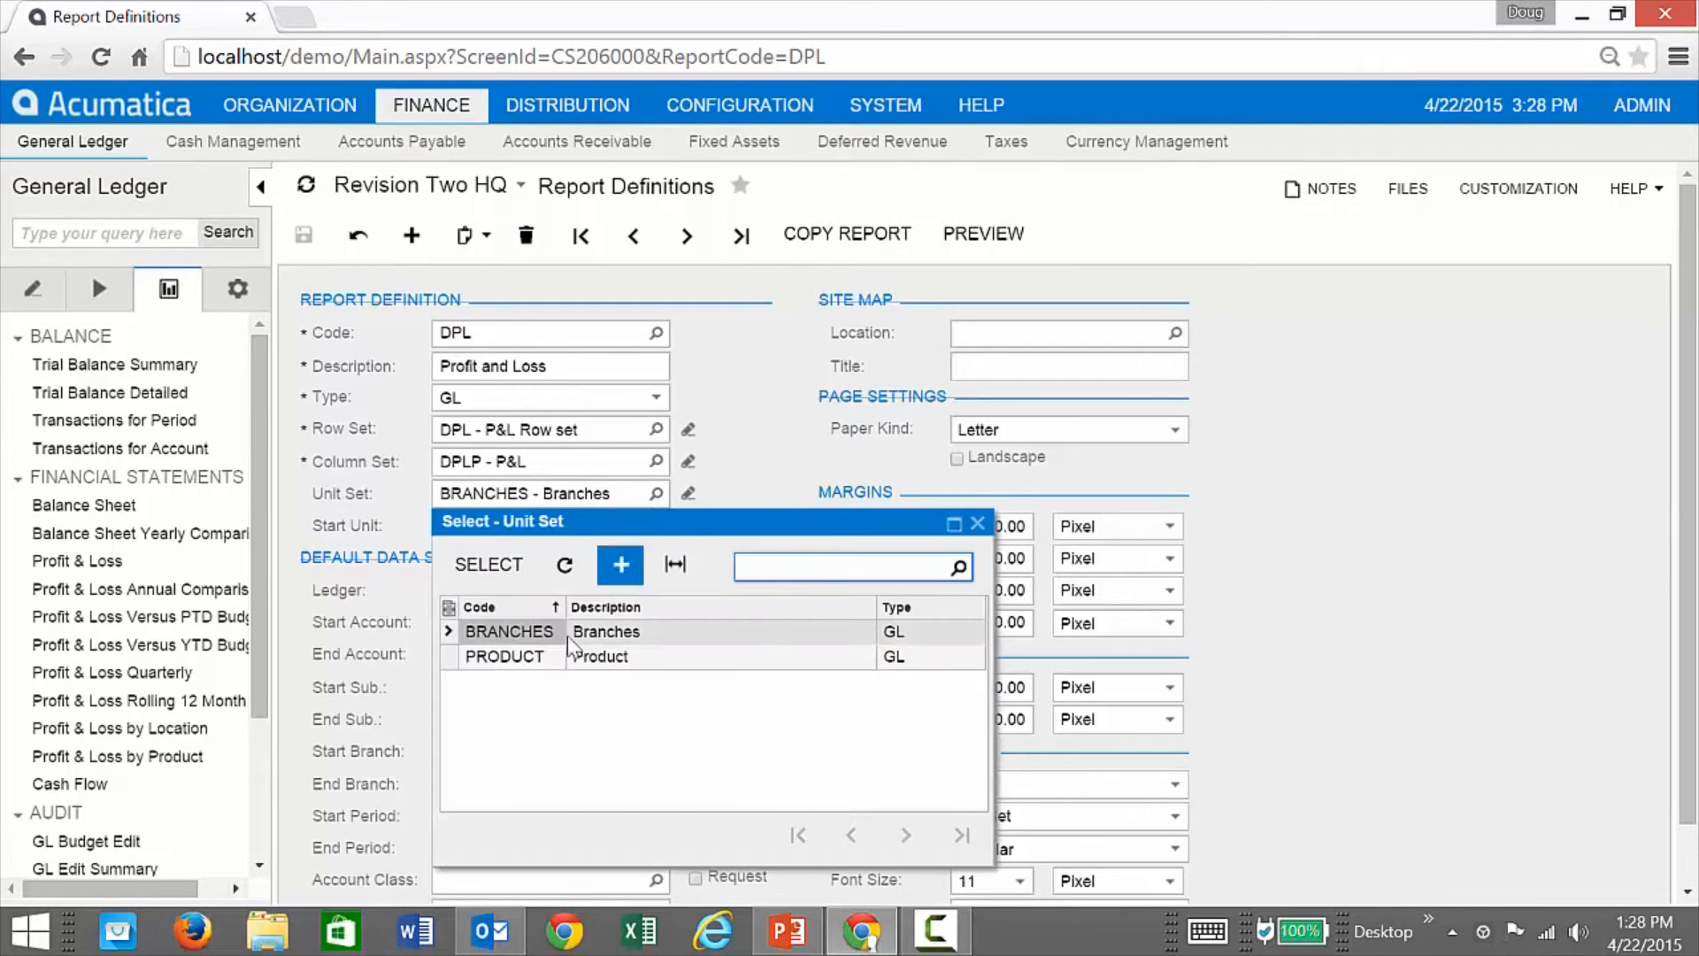
{"action": "double_click", "coordinate": [505, 655]}
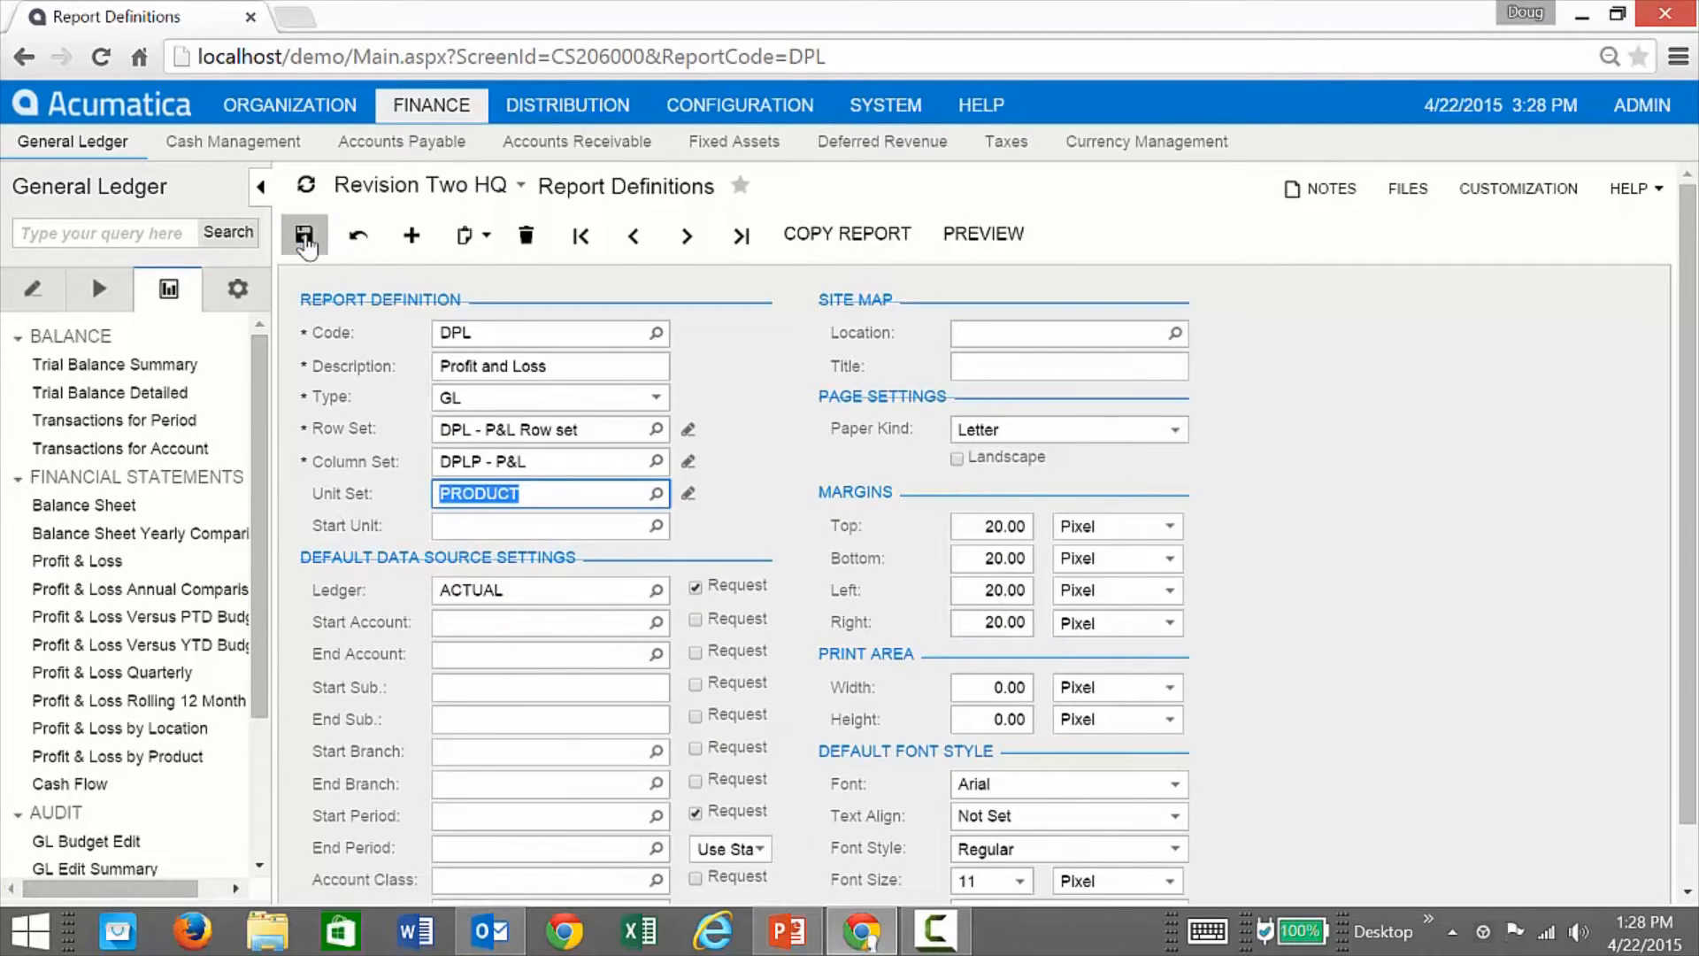
{"action": "left_click", "coordinate": [978, 235]}
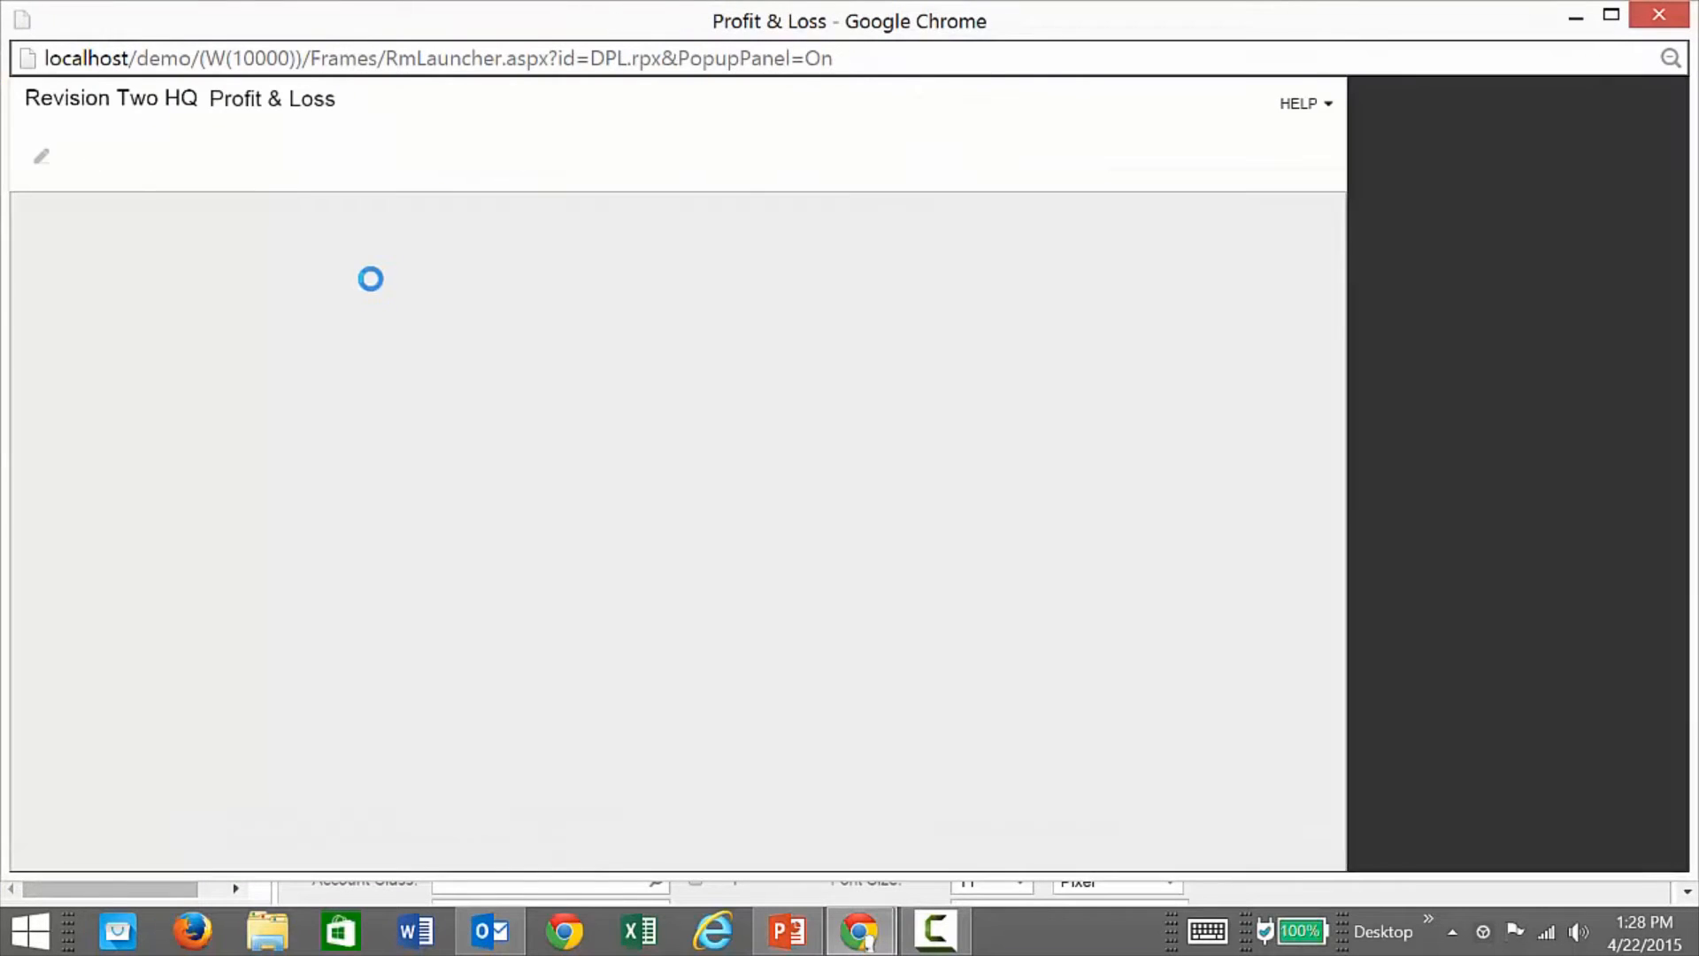
Step: Run the report and view Consumer Goods, Electronics and Computers, Food Items, and Industrial Equipment in turn
{"action": "left_click", "coordinate": [228, 160]}
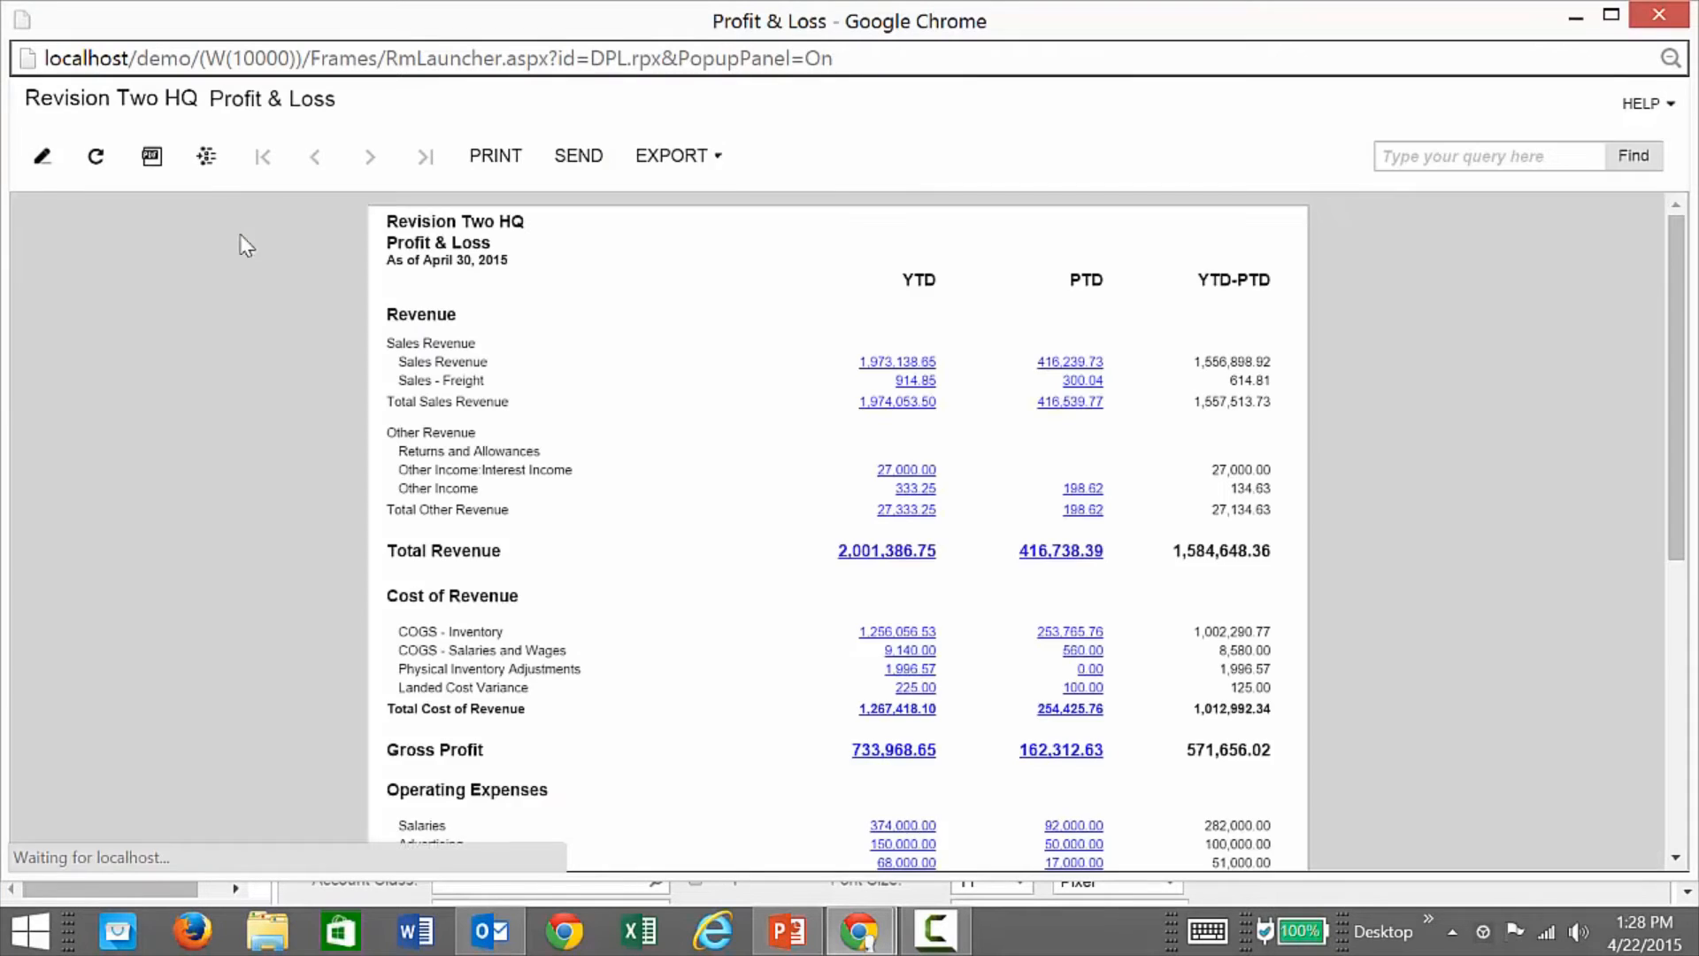
{"action": "left_click", "coordinate": [205, 156]}
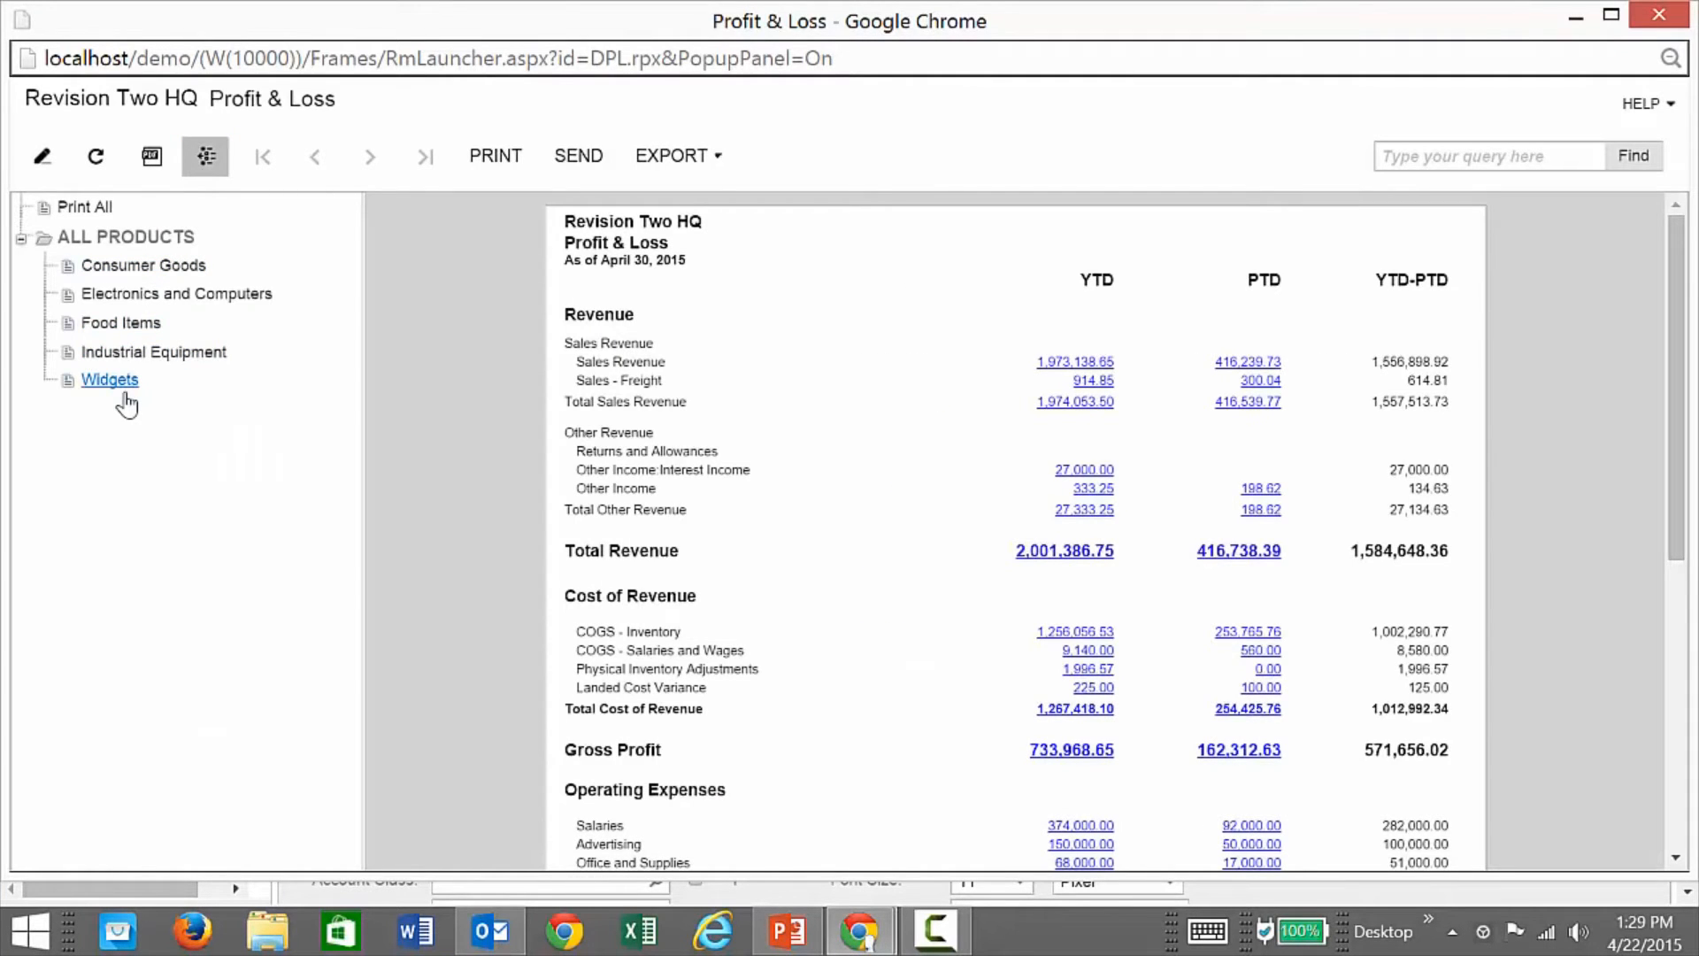
{"action": "left_click", "coordinate": [131, 268]}
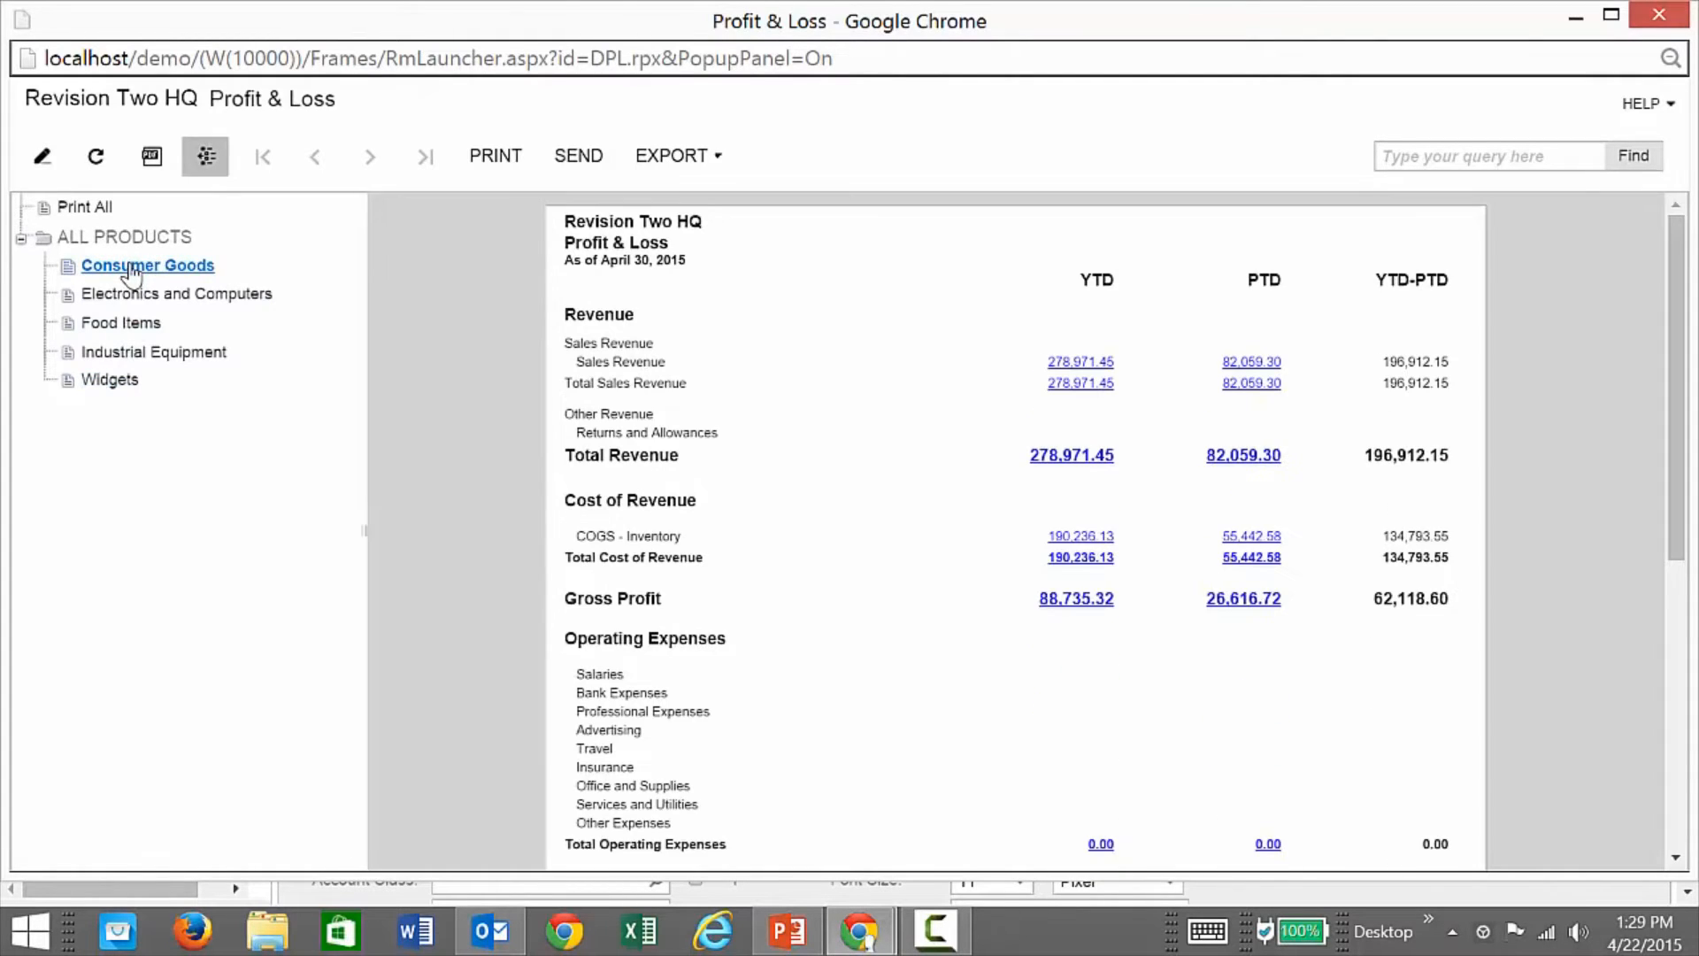
{"action": "left_click", "coordinate": [133, 293]}
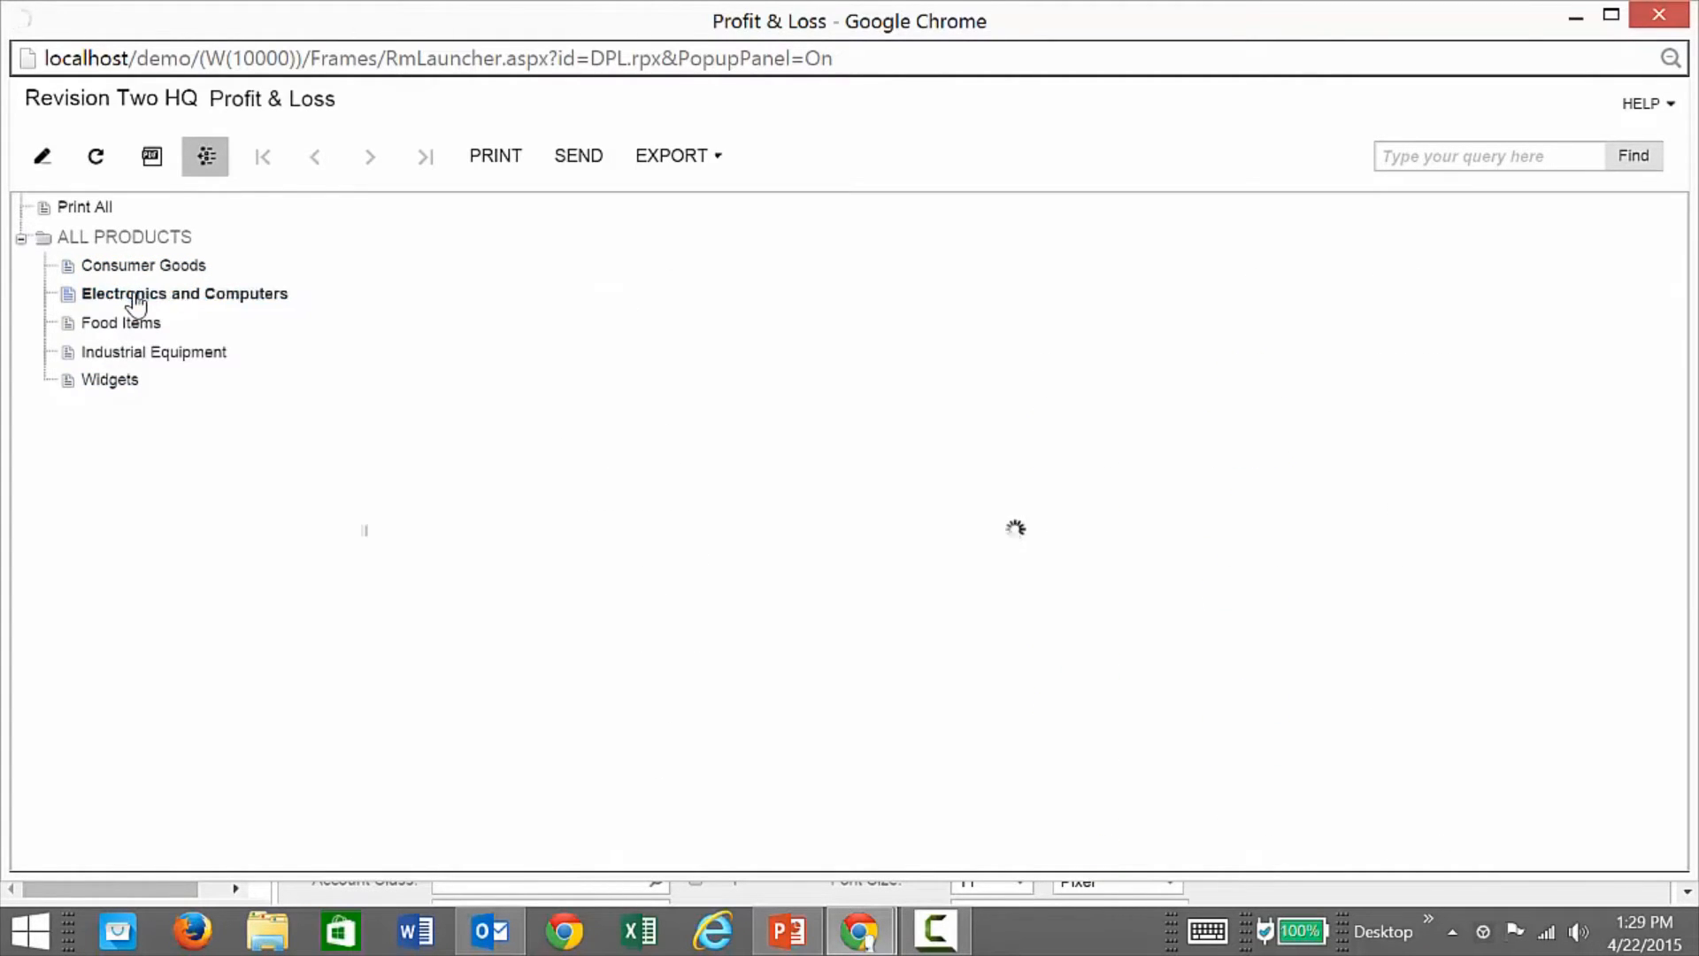
{"action": "left_click", "coordinate": [130, 324]}
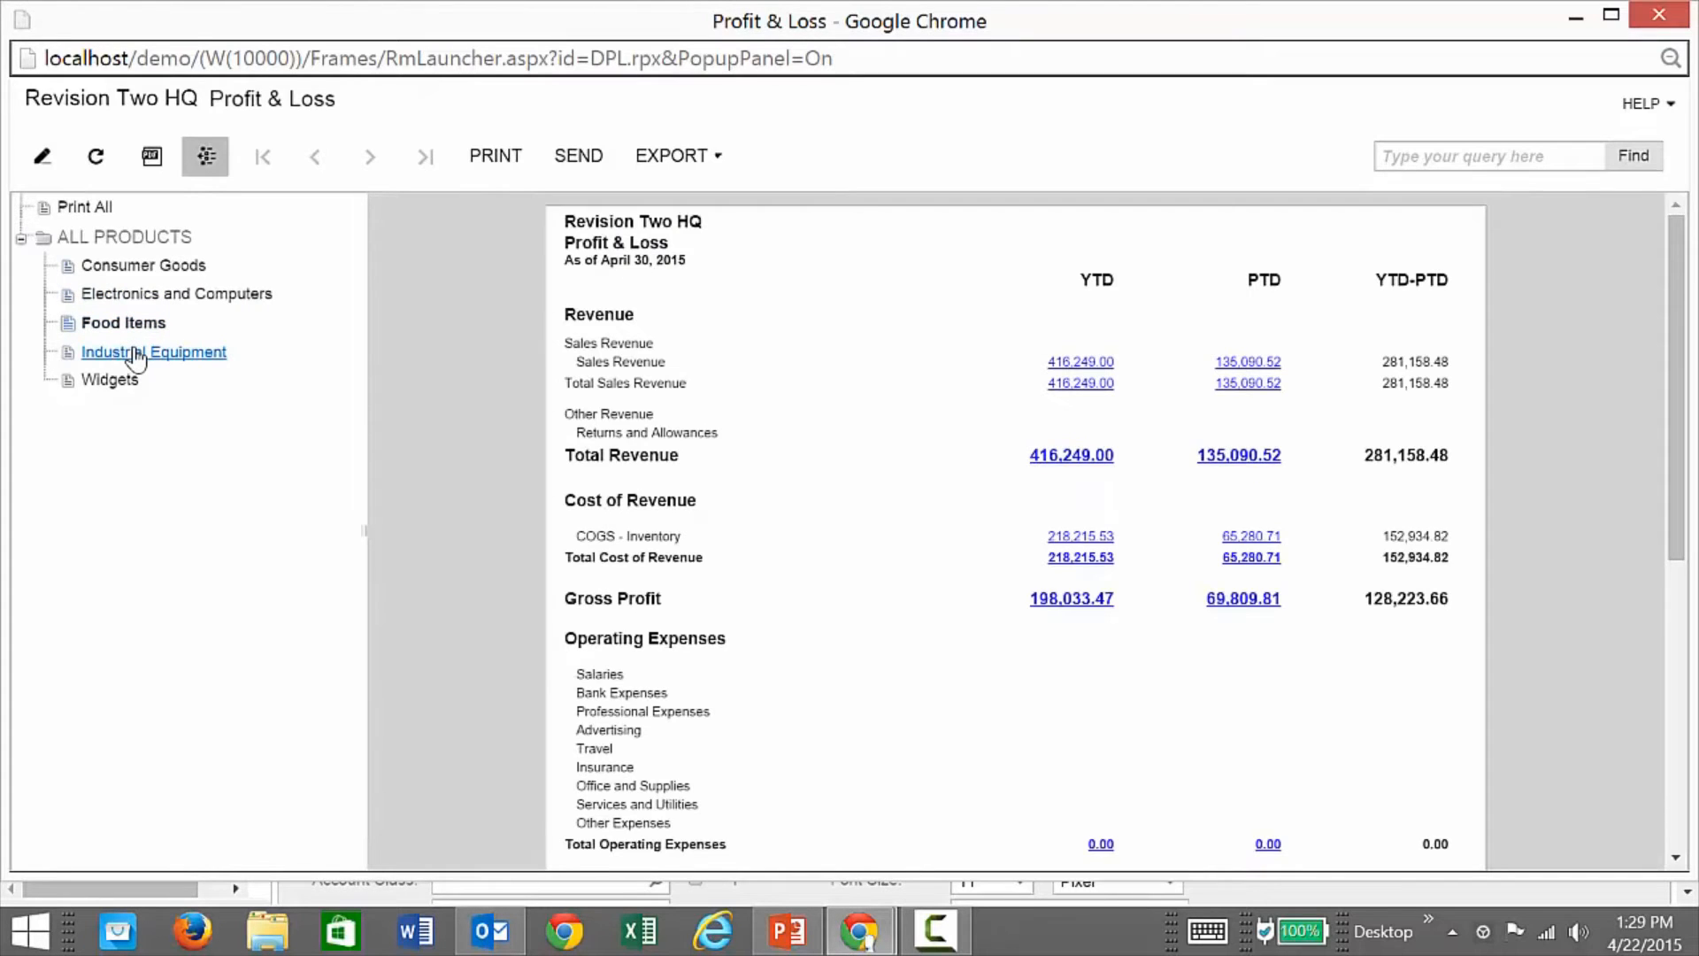
{"action": "left_click", "coordinate": [135, 356]}
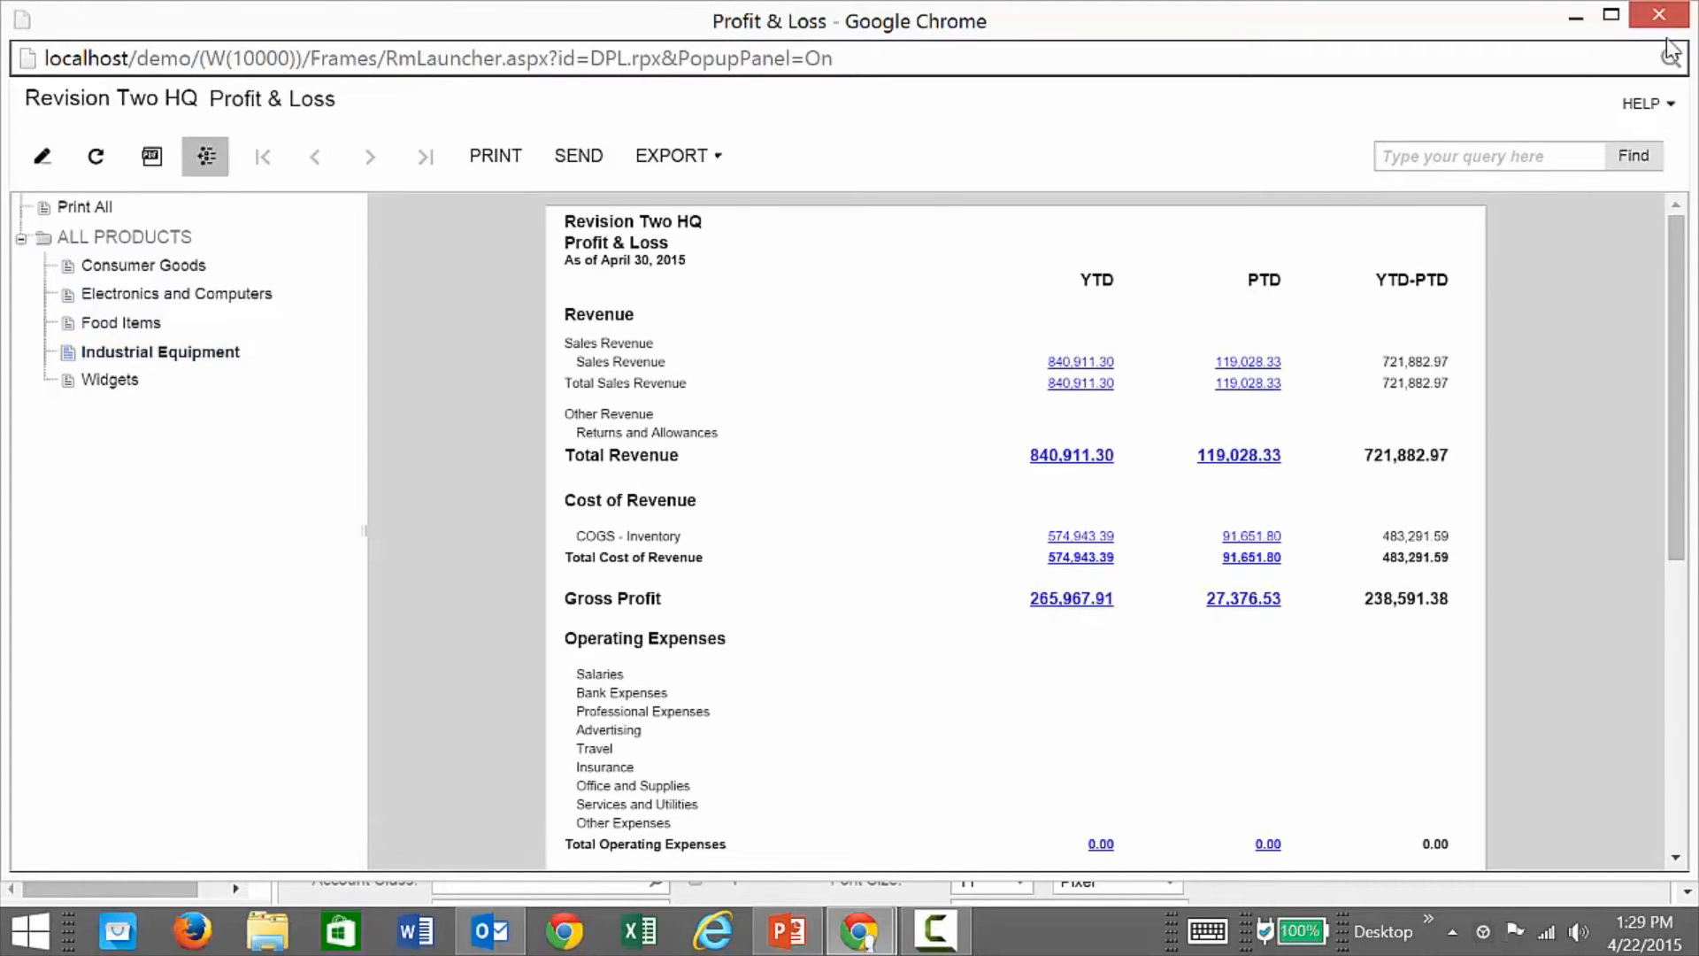
{"action": "left_click", "coordinate": [1659, 14]}
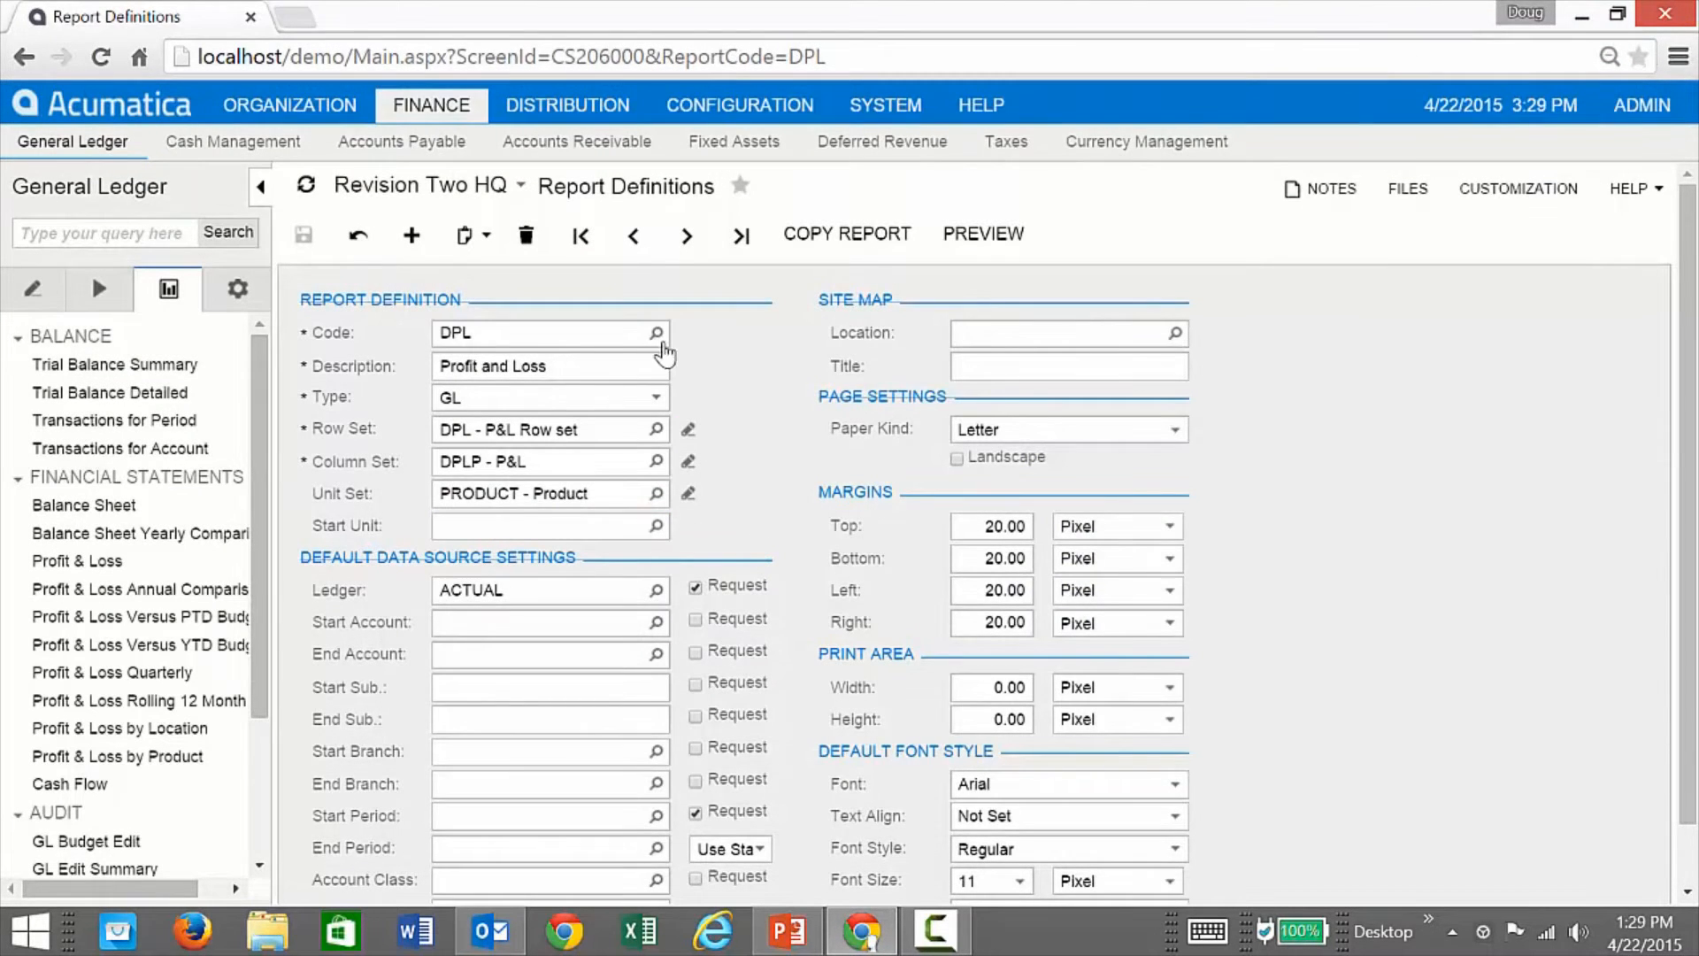
Step: Load DPL12, run it for financial period 12-2014, then open its column set
{"action": "left_click", "coordinate": [656, 333]}
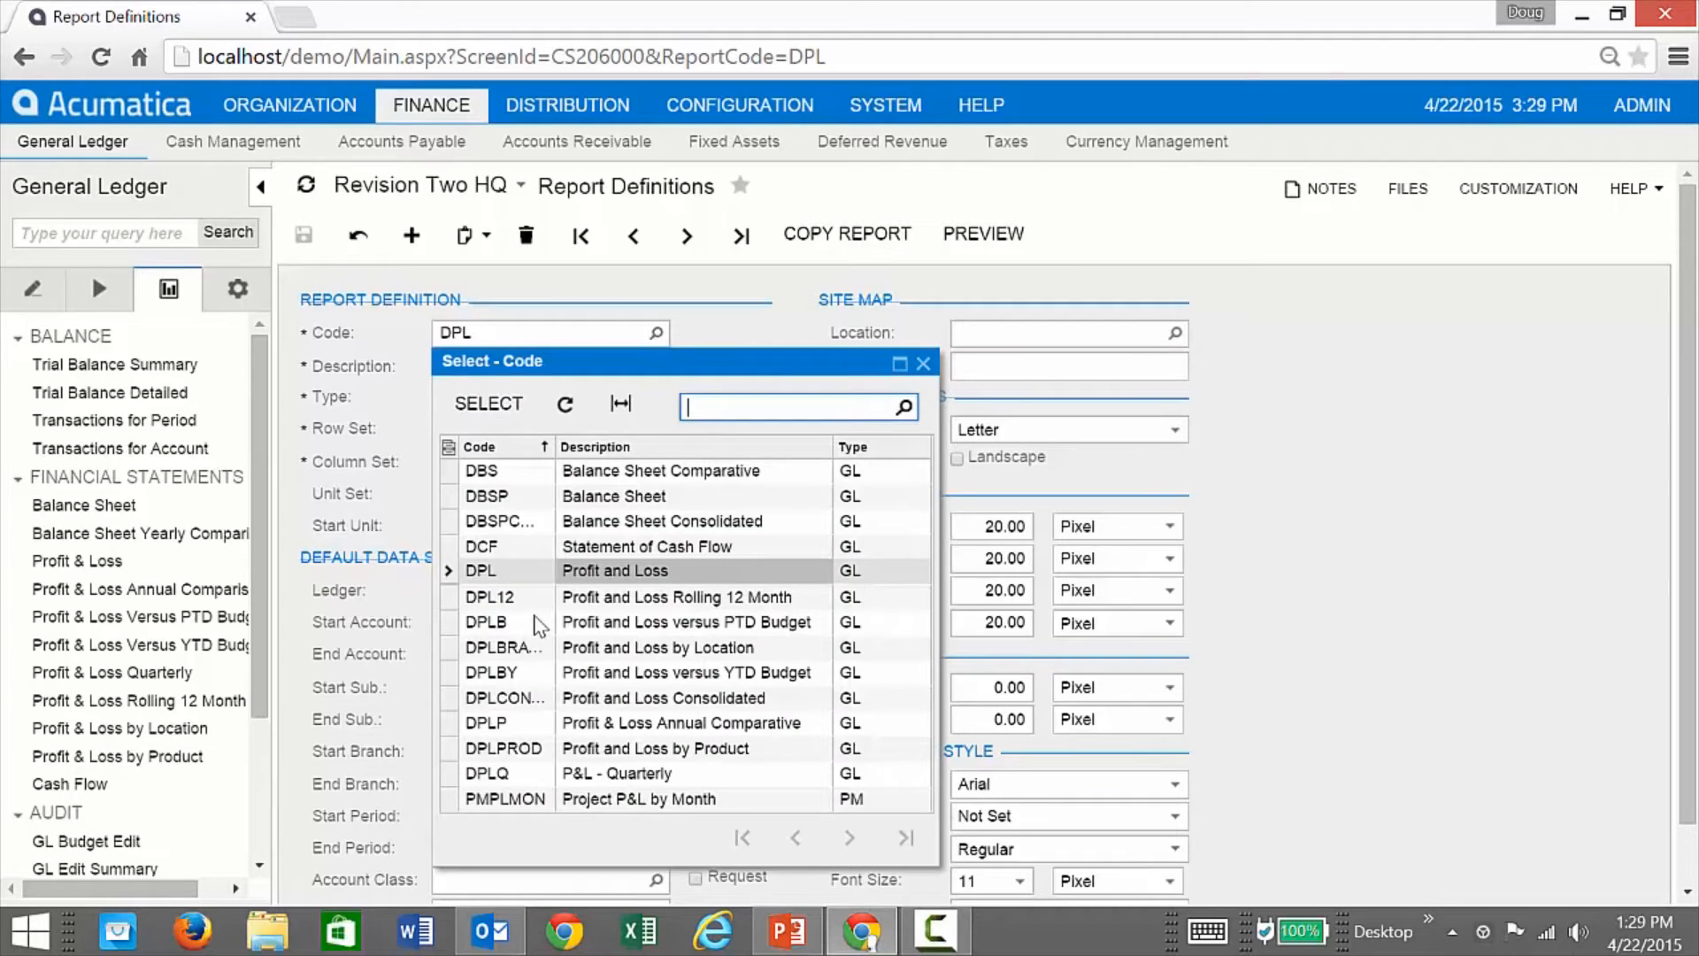
{"action": "double_click", "coordinate": [496, 596]}
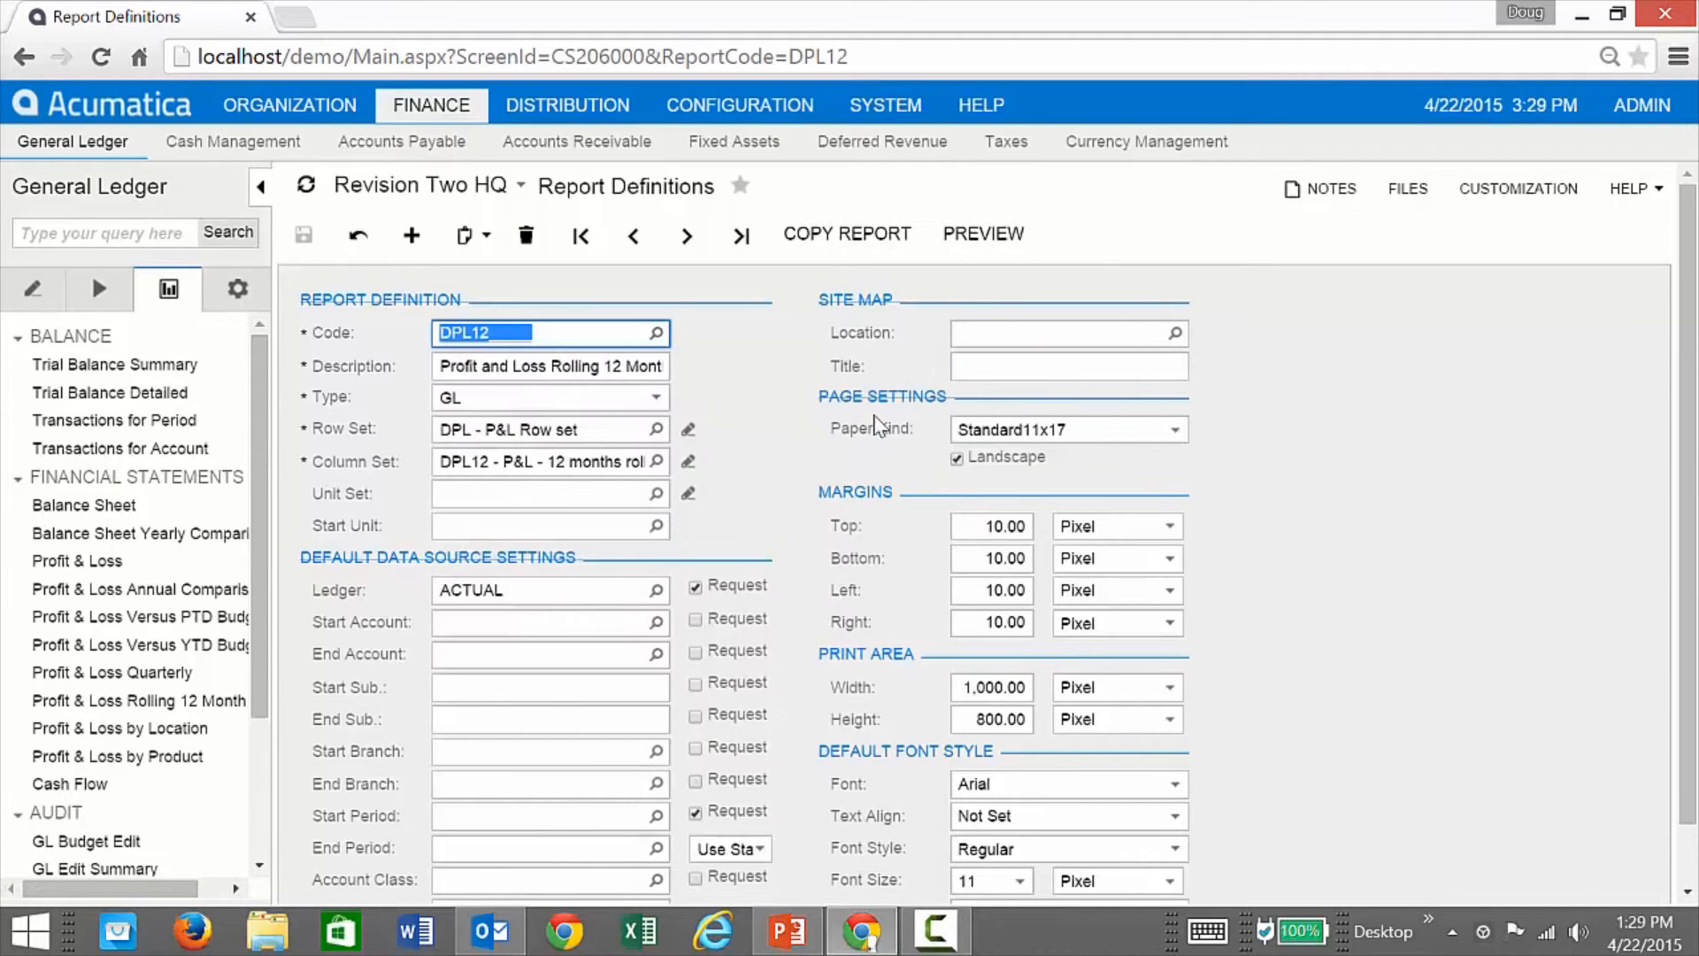
{"action": "left_click", "coordinate": [998, 237]}
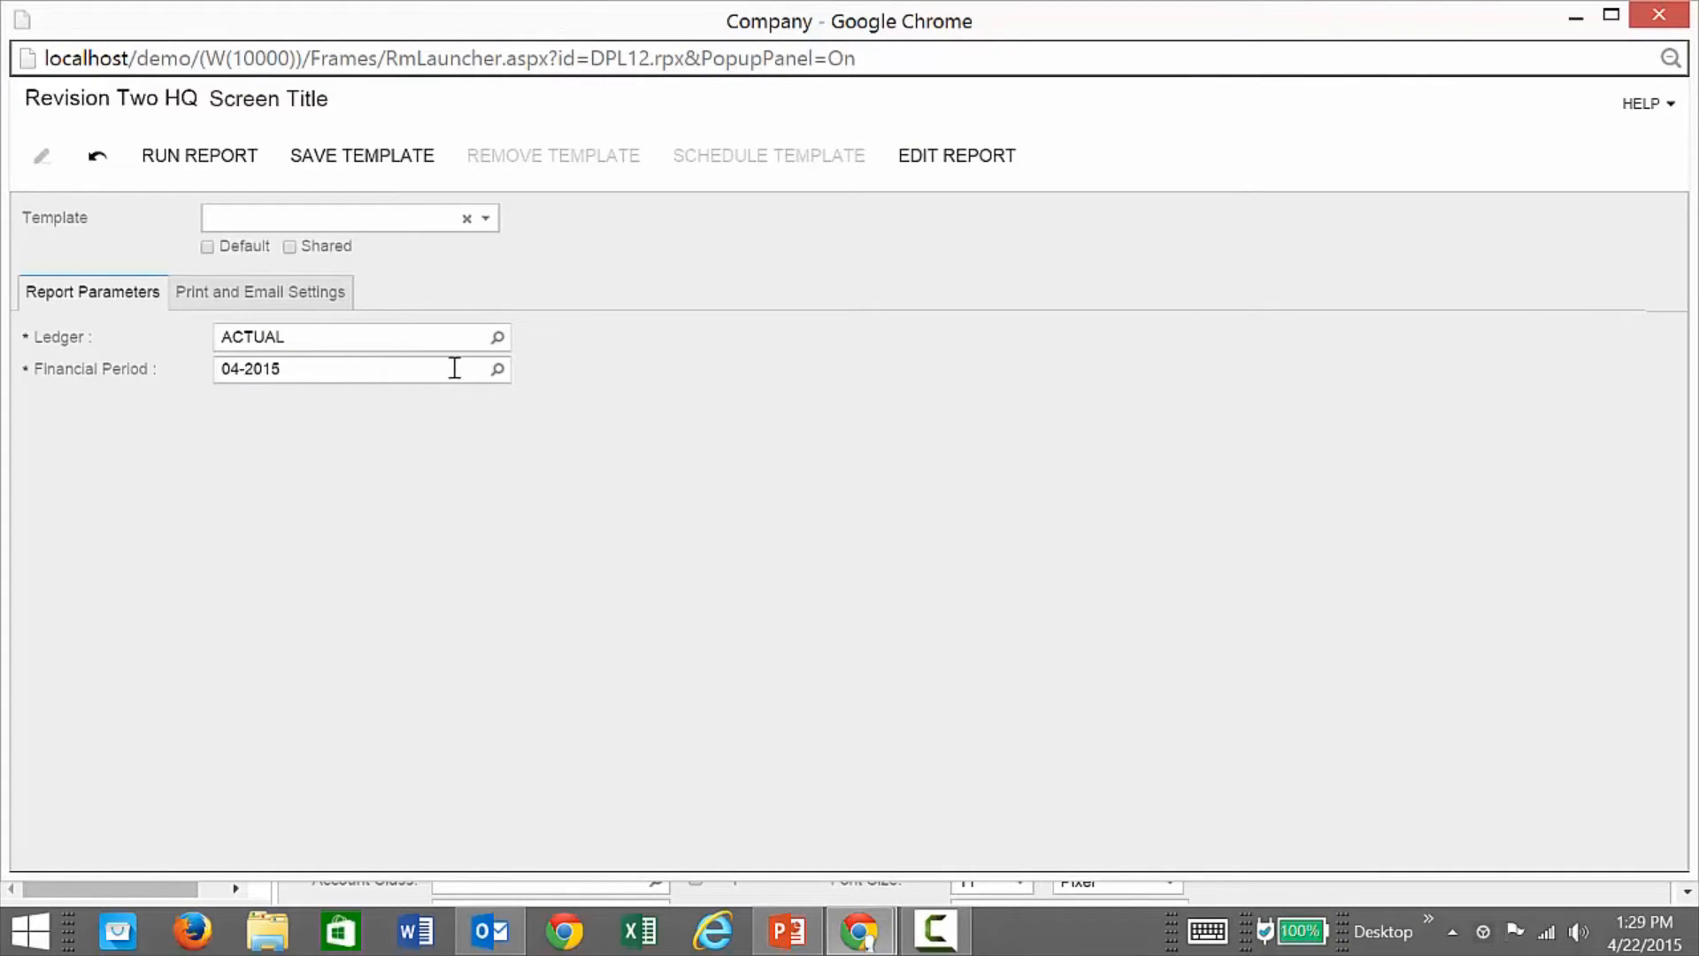
{"action": "left_click", "coordinate": [499, 368]}
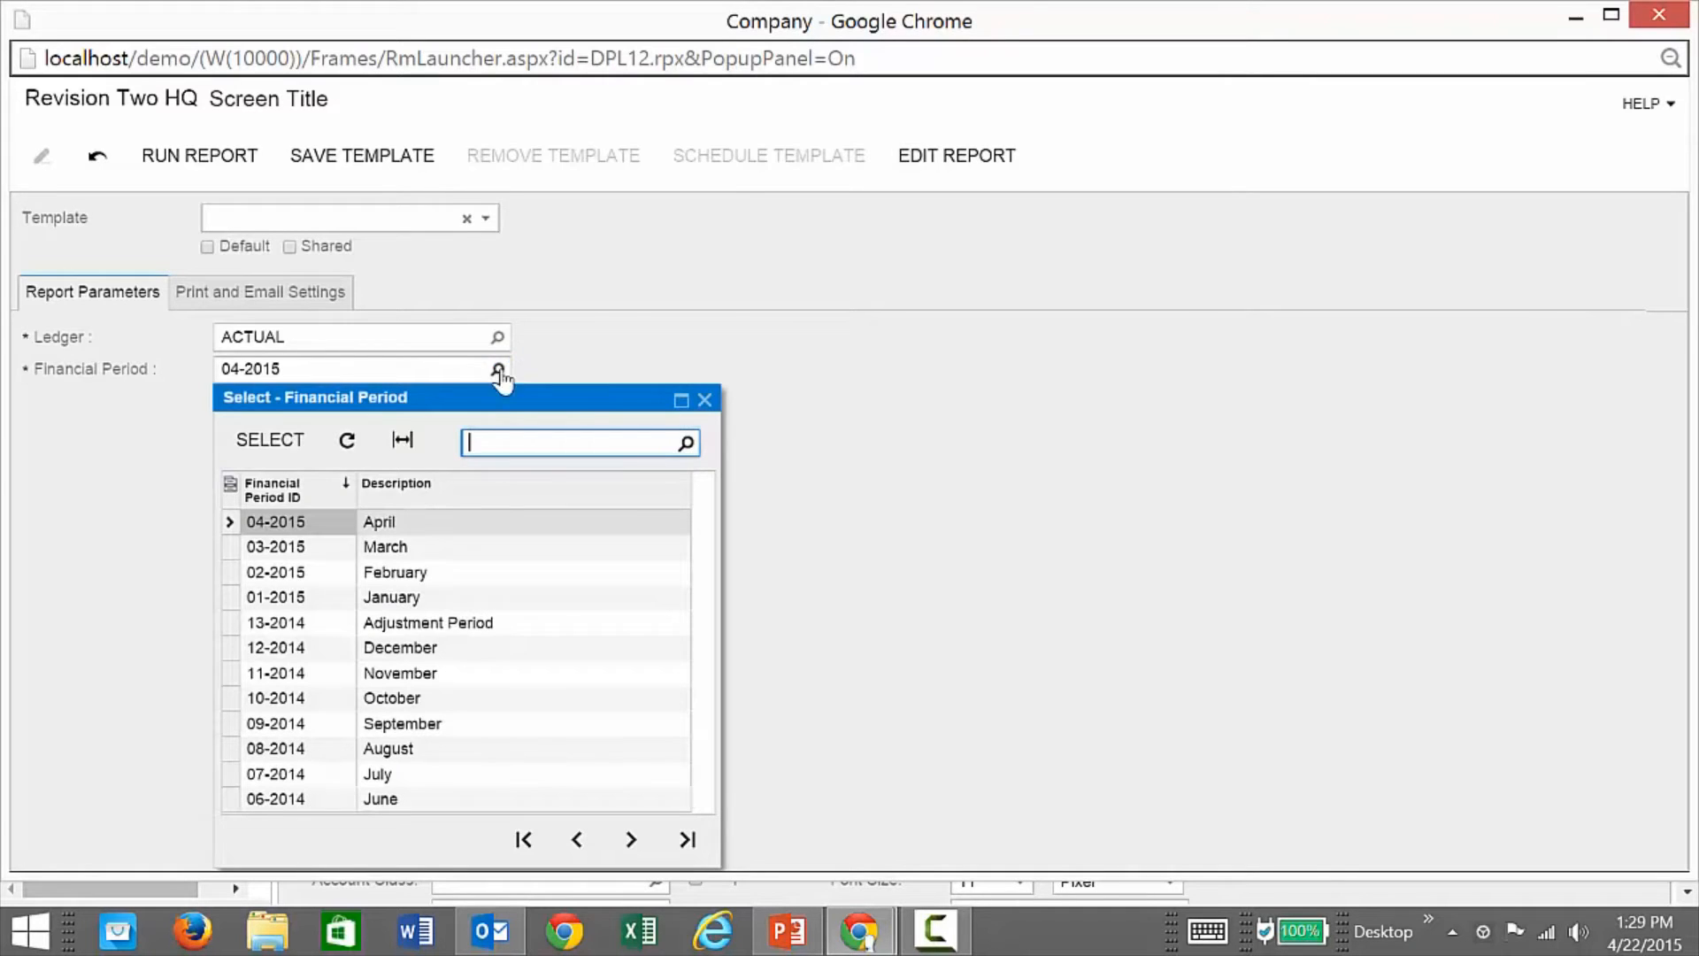
{"action": "double_click", "coordinate": [306, 651]}
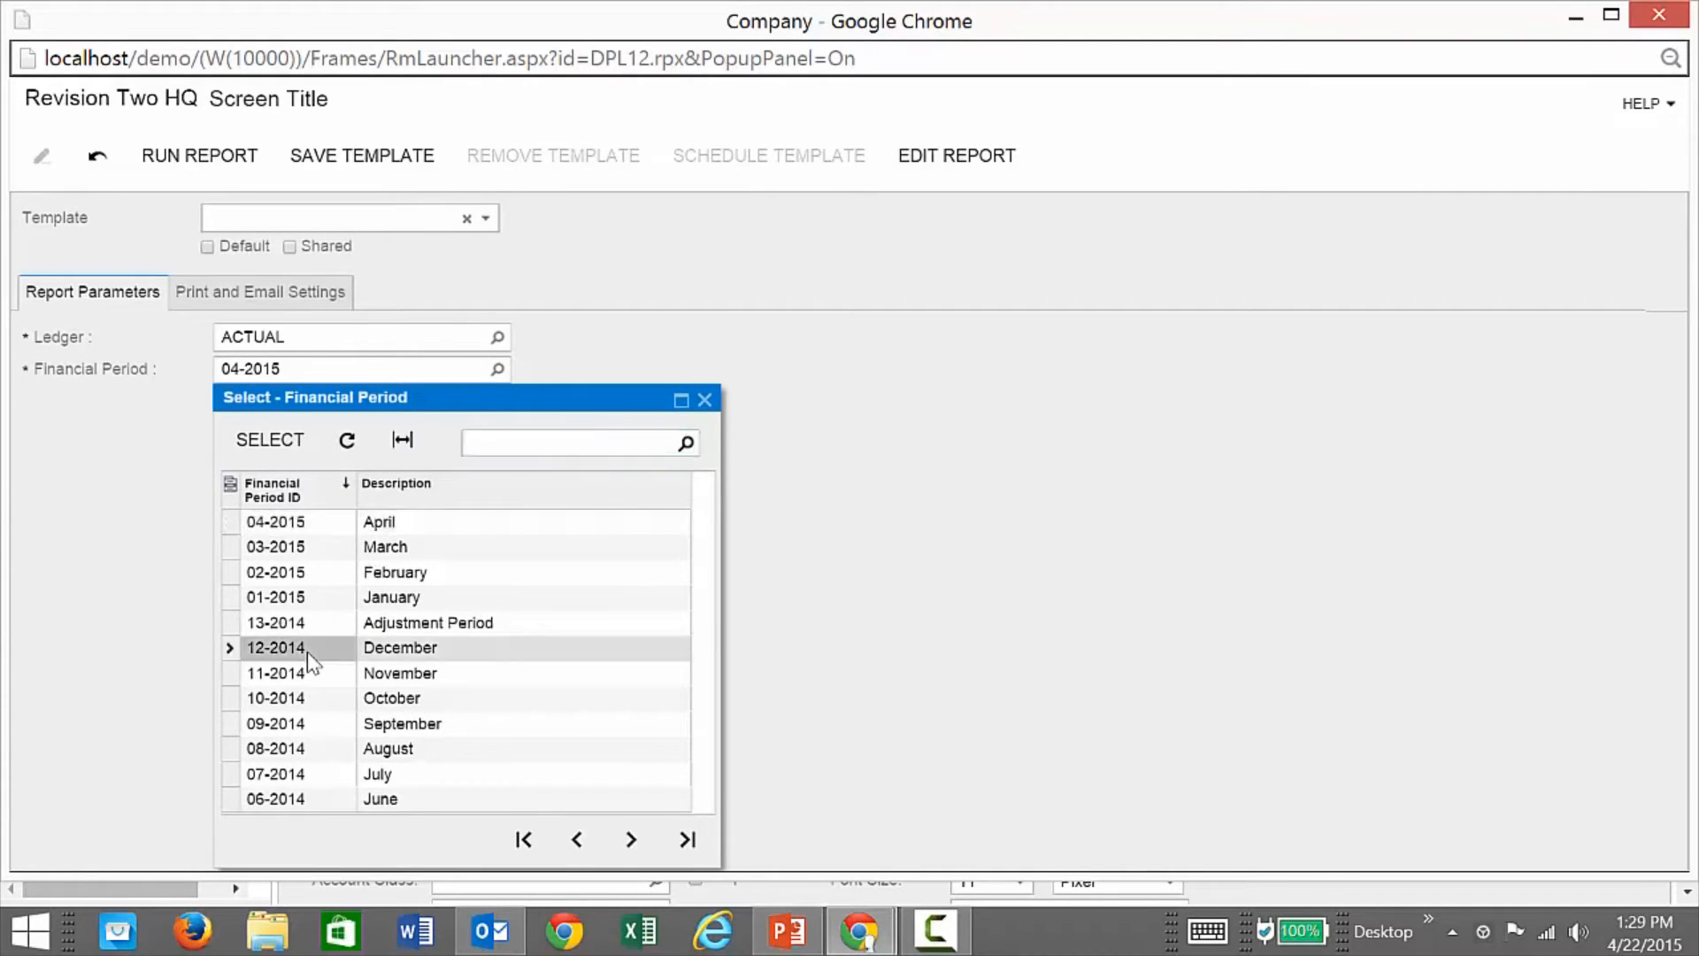
{"action": "left_click", "coordinate": [174, 163]}
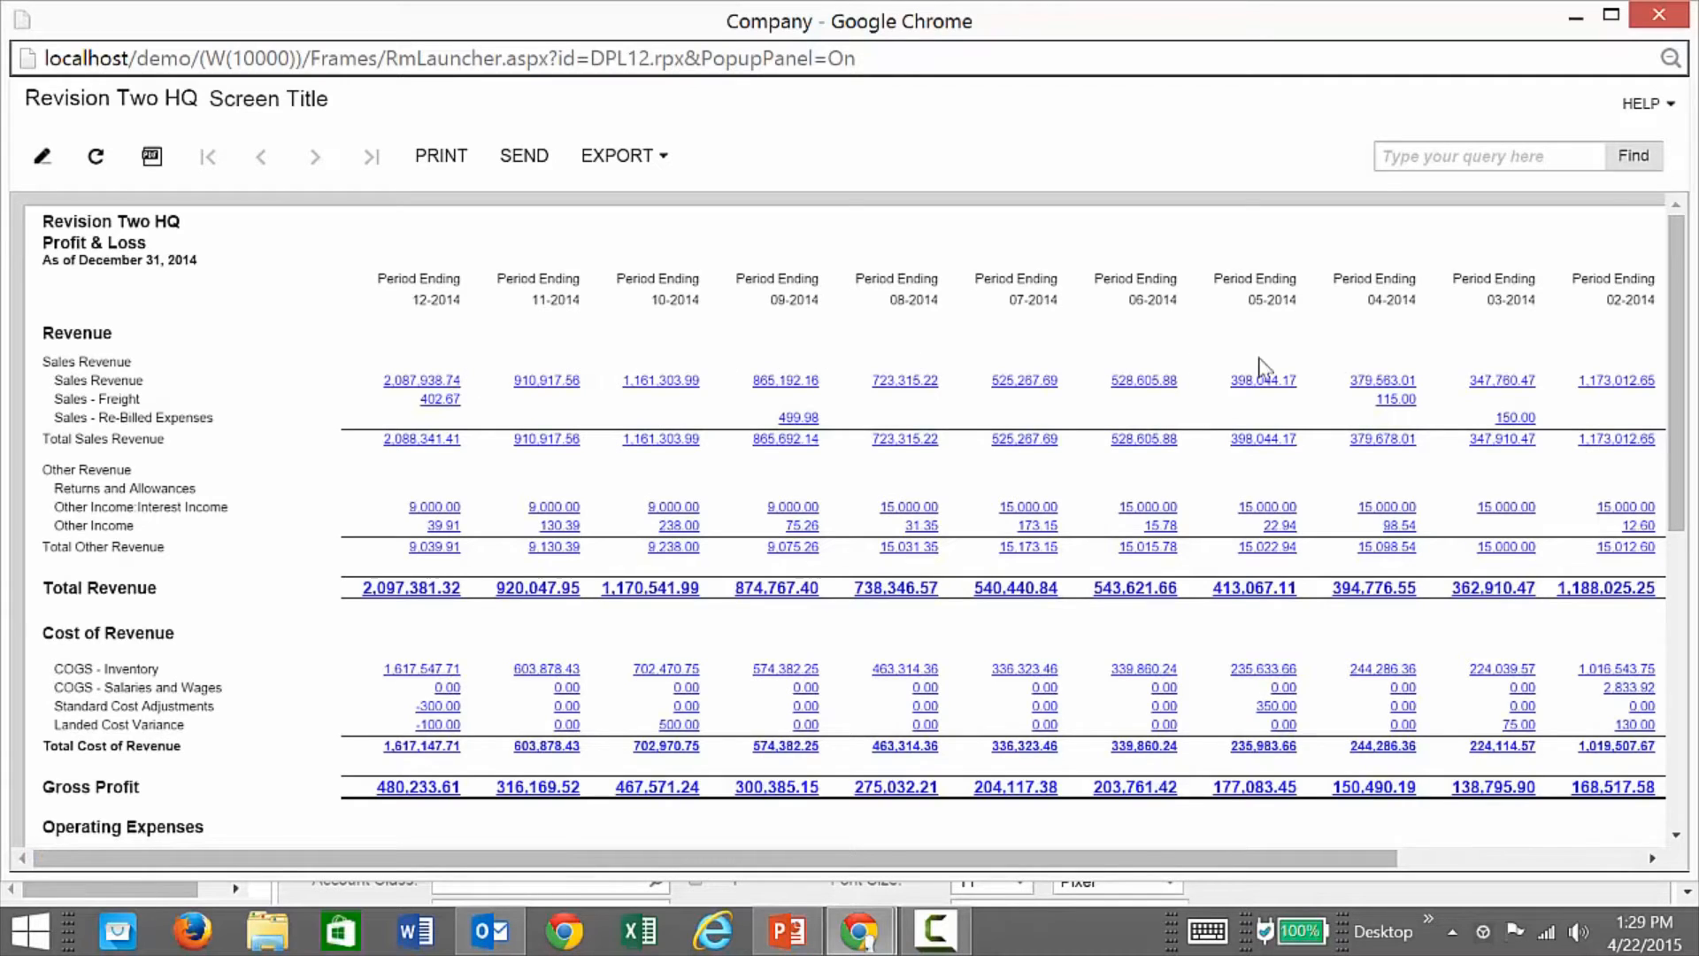
{"action": "left_click_drag", "start_coordinate": [1235, 859], "coordinate": [1027, 853]}
{"action": "left_click", "coordinate": [1655, 15]}
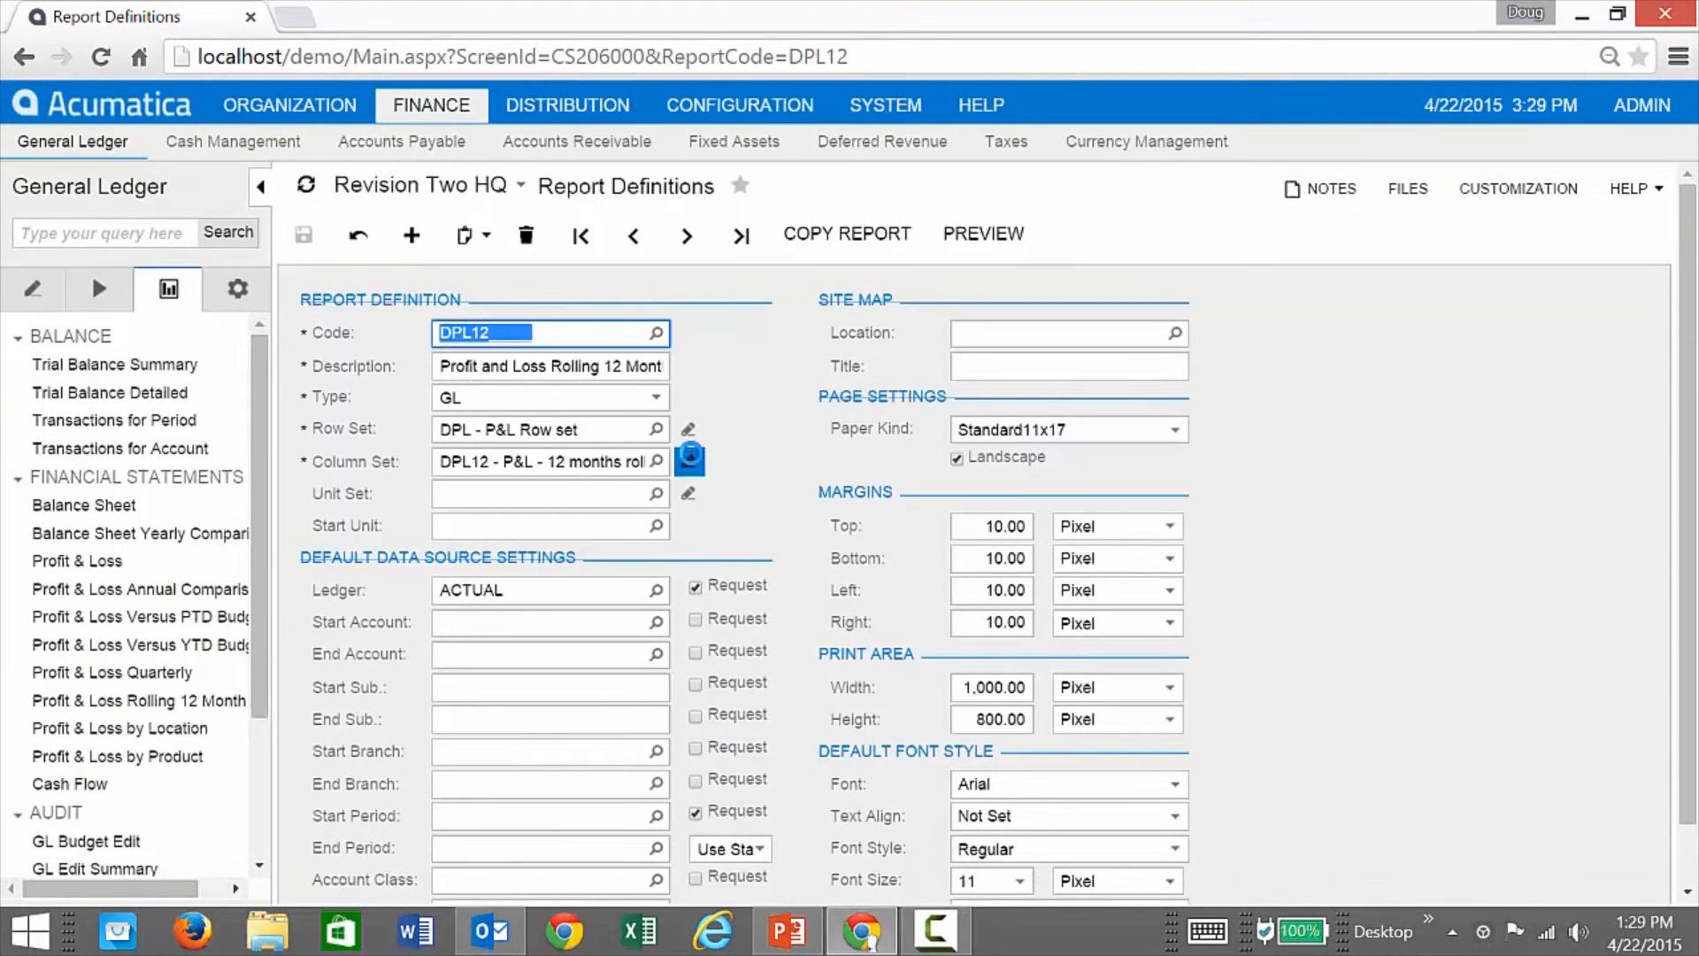
{"action": "left_click", "coordinate": [687, 462]}
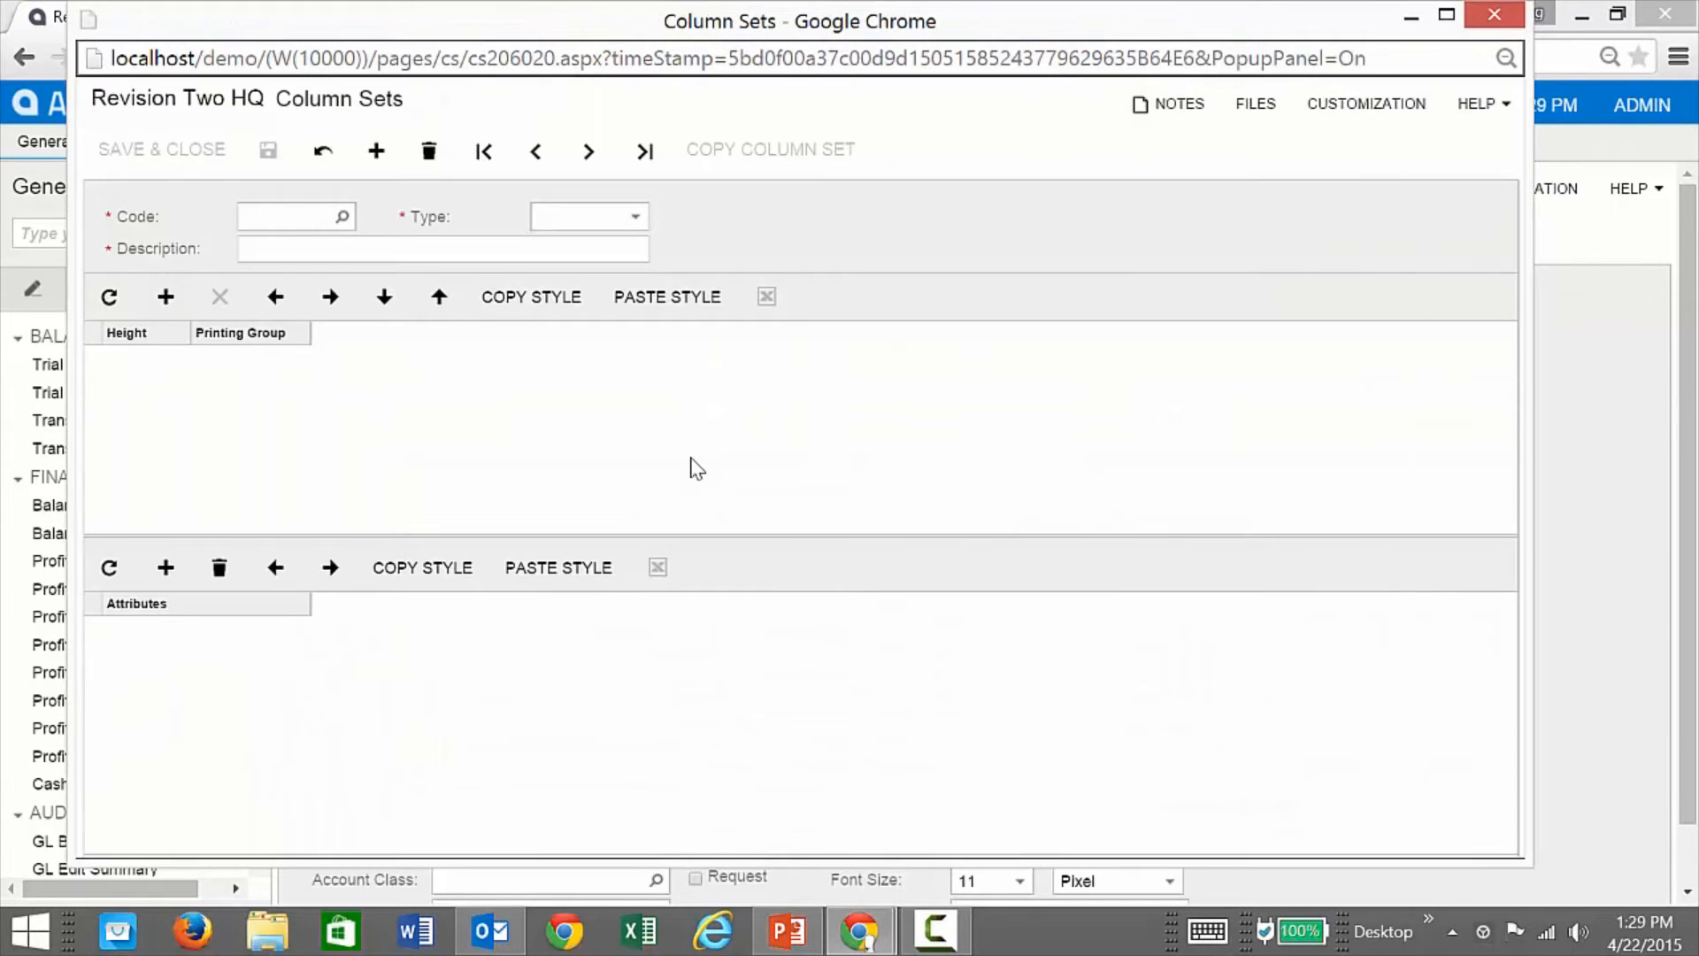
Step: View the Data Source settings of columns C and D without changing them
{"action": "scroll", "coordinate": [727, 702], "scroll_direction": "down", "scroll_amount": 5}
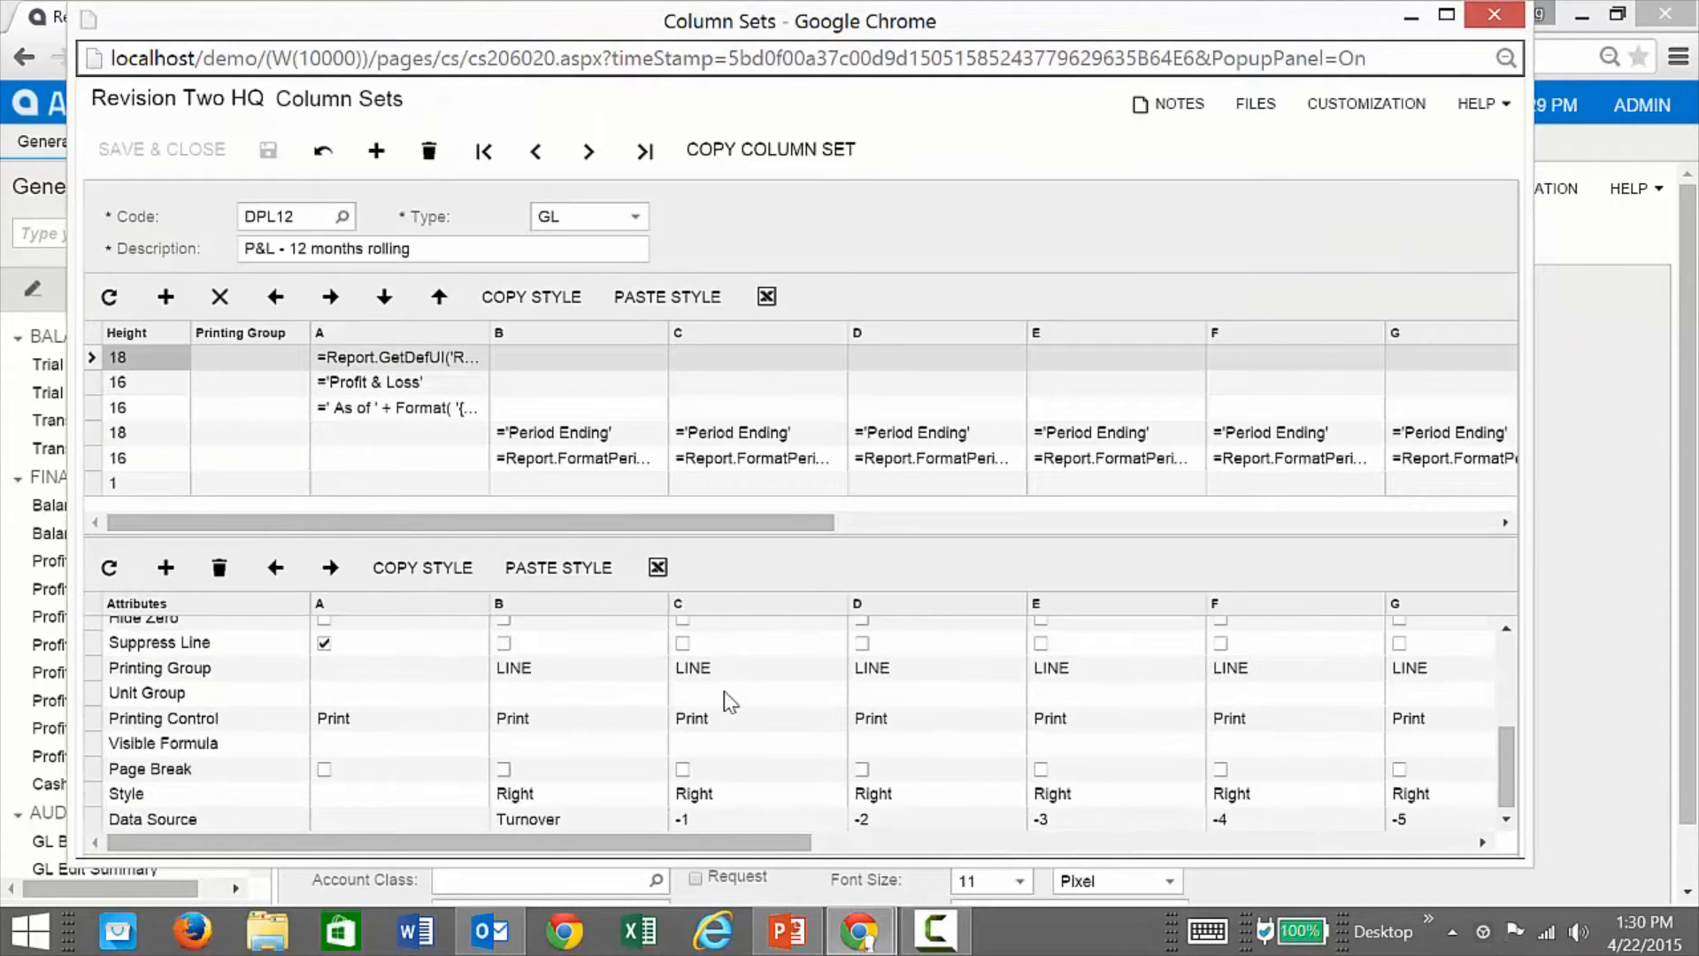
{"action": "left_click", "coordinate": [779, 819]}
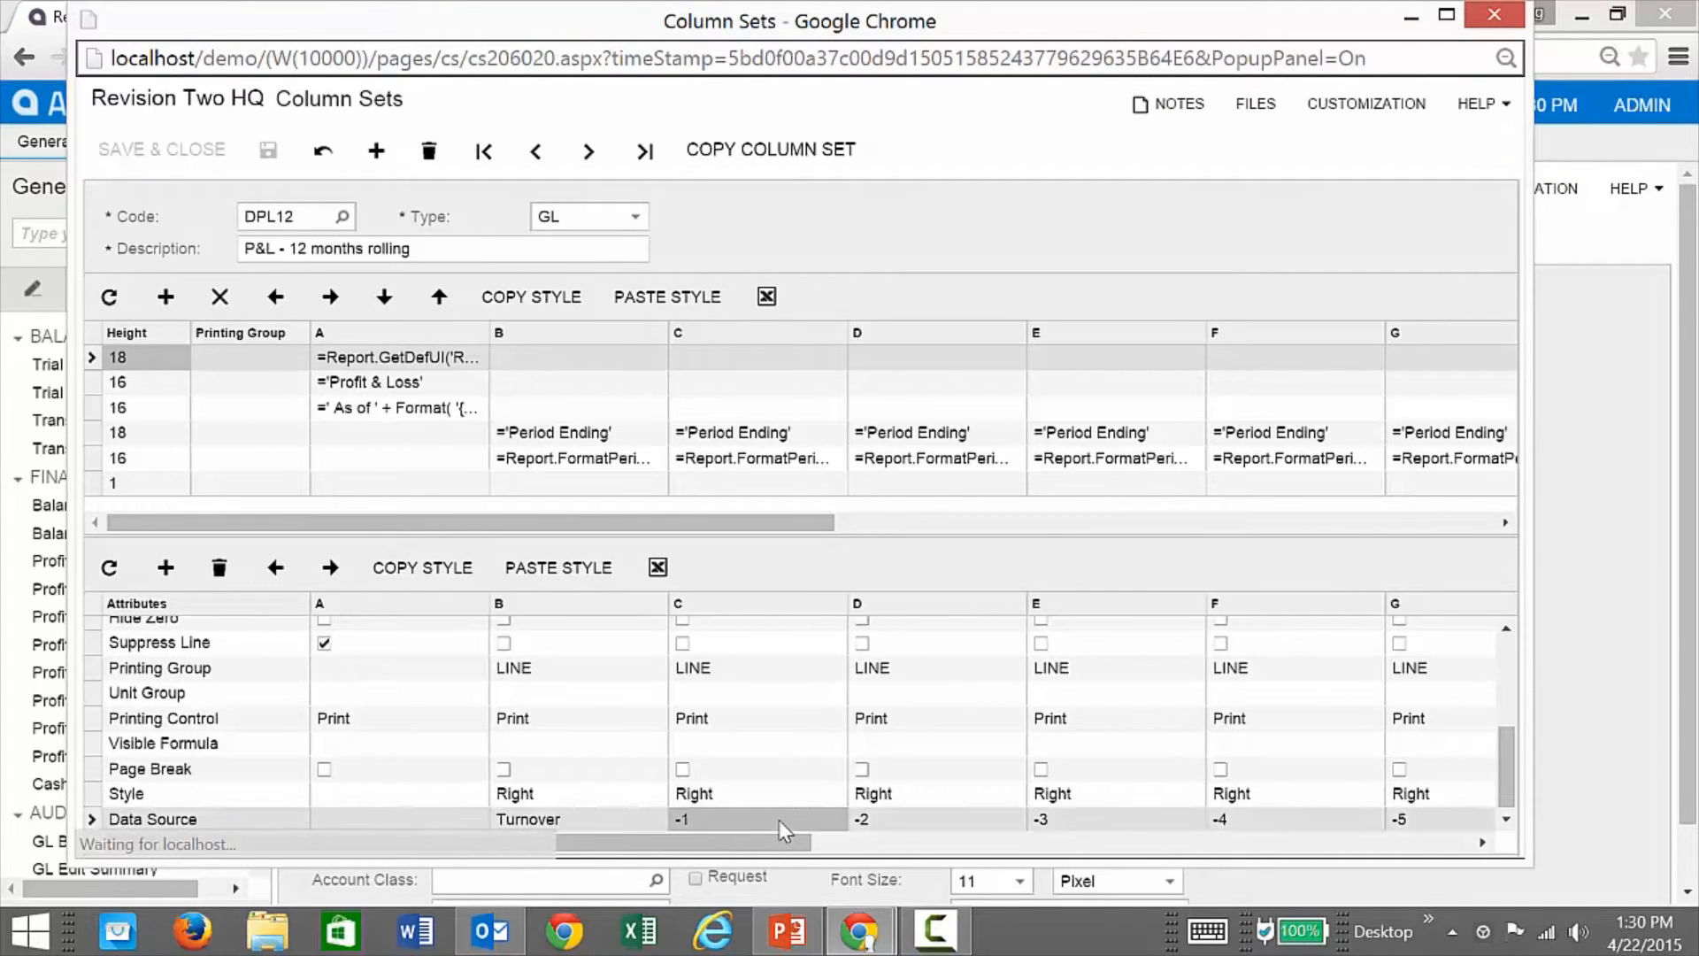
{"action": "left_click", "coordinate": [833, 820]}
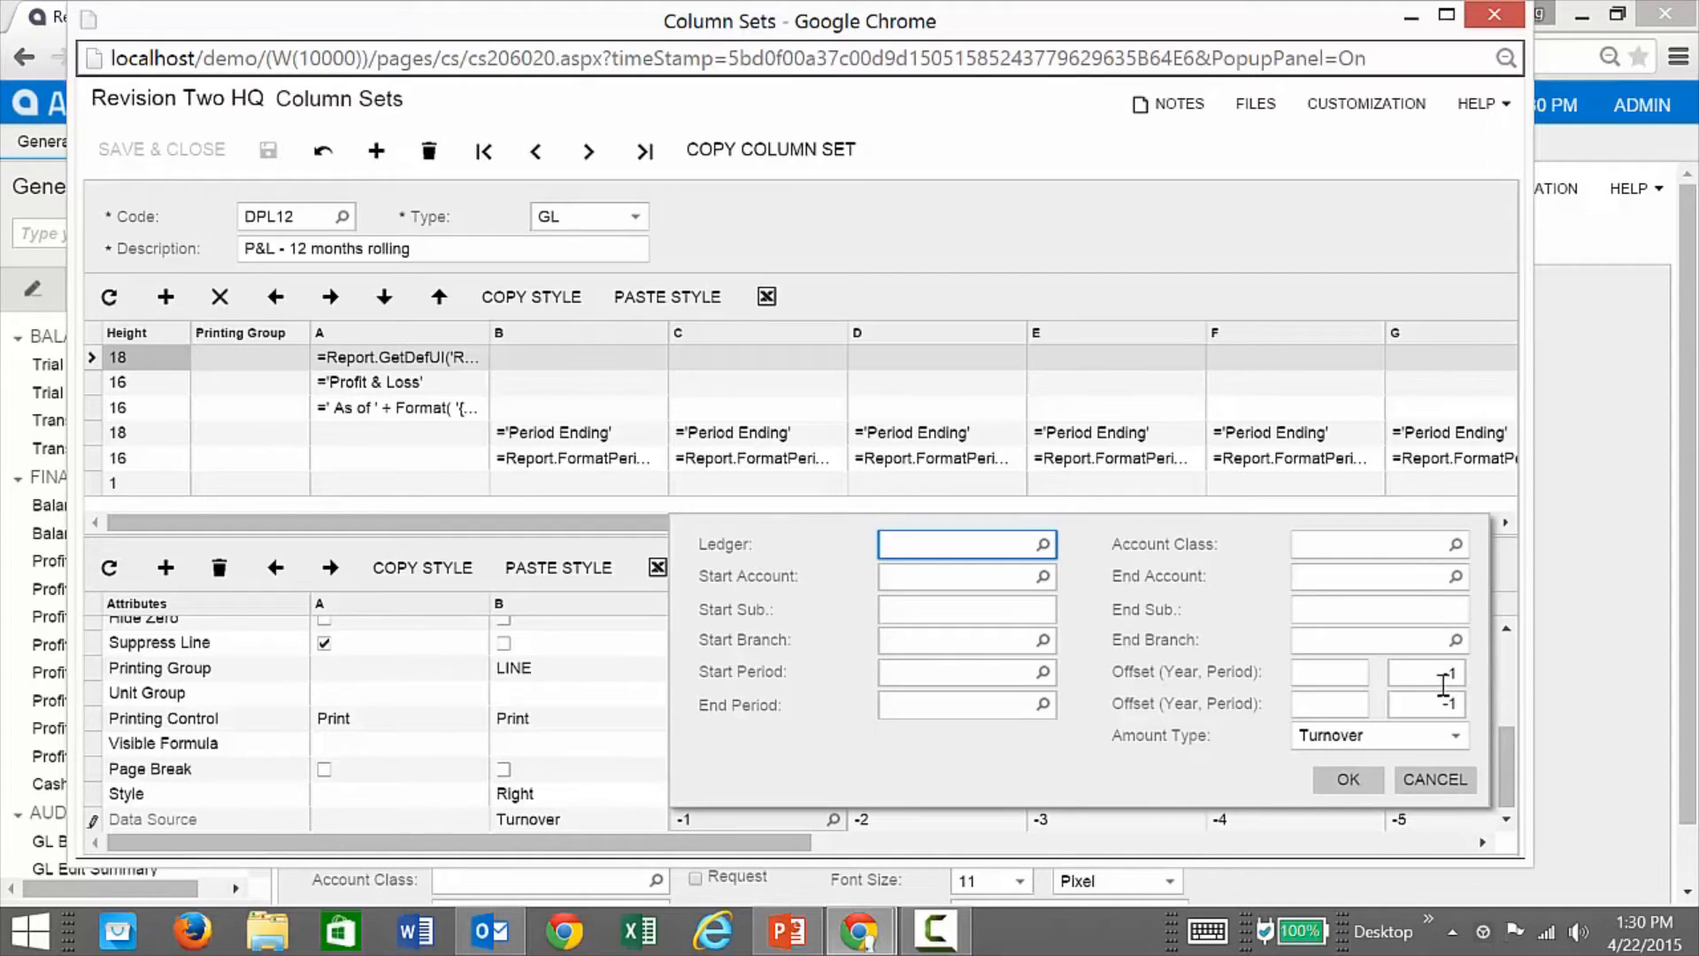
{"action": "left_click", "coordinate": [1434, 778]}
{"action": "left_click", "coordinate": [950, 821]}
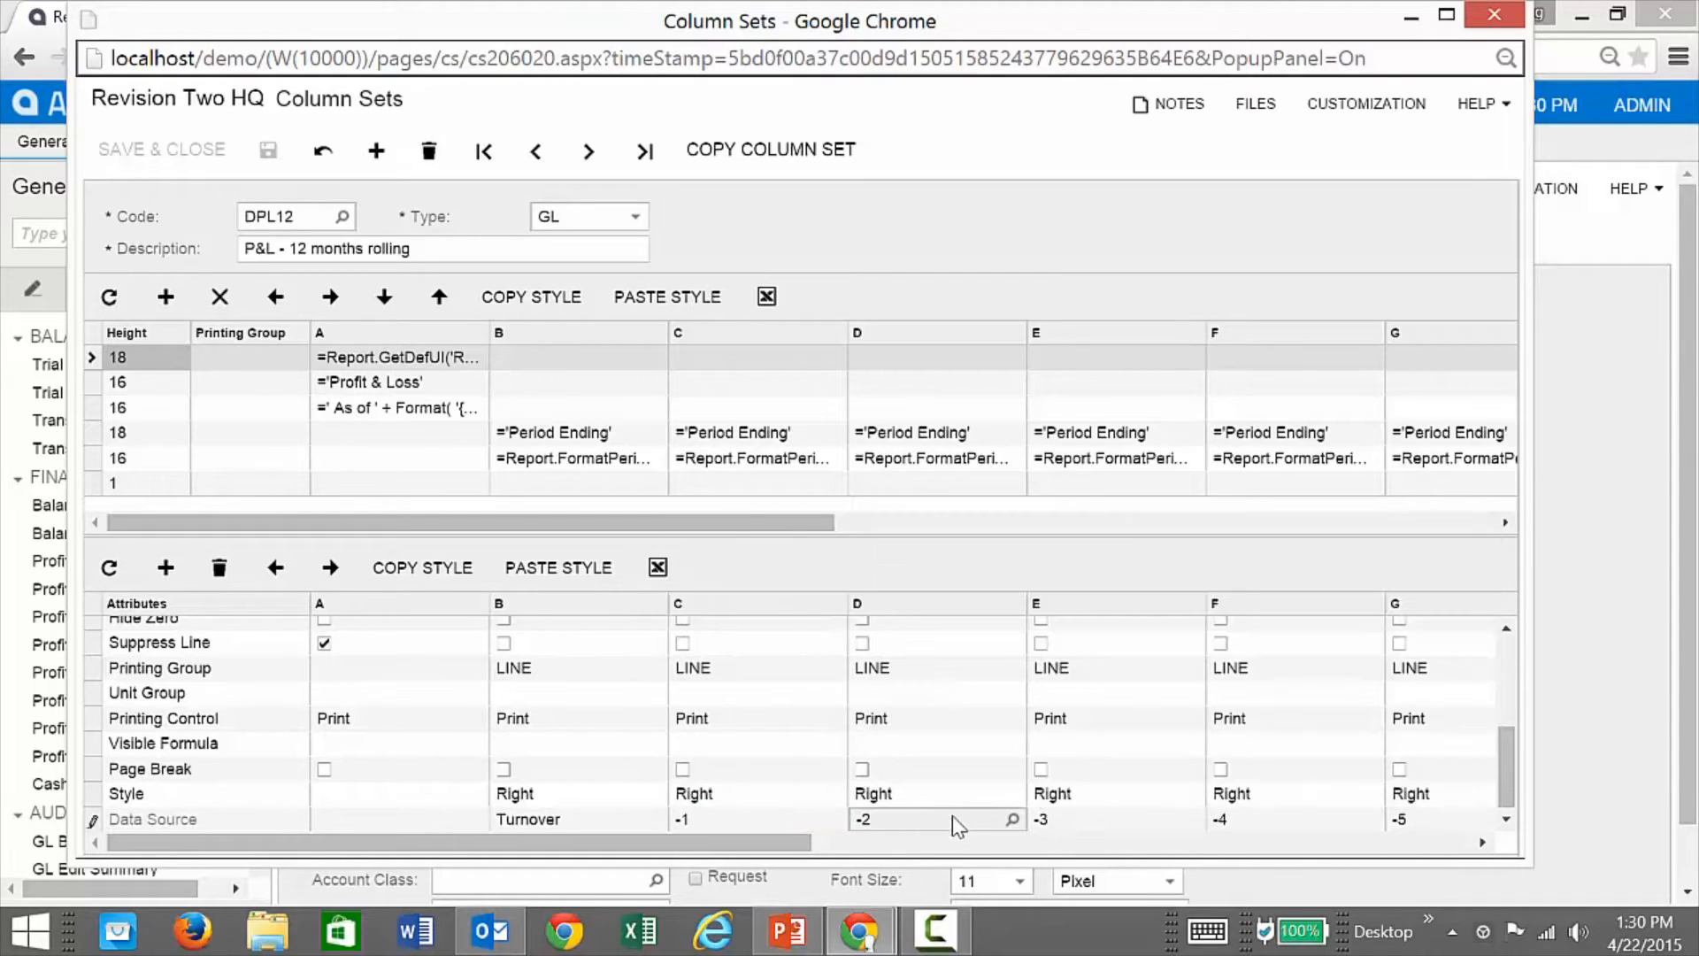
{"action": "left_click", "coordinate": [1011, 819]}
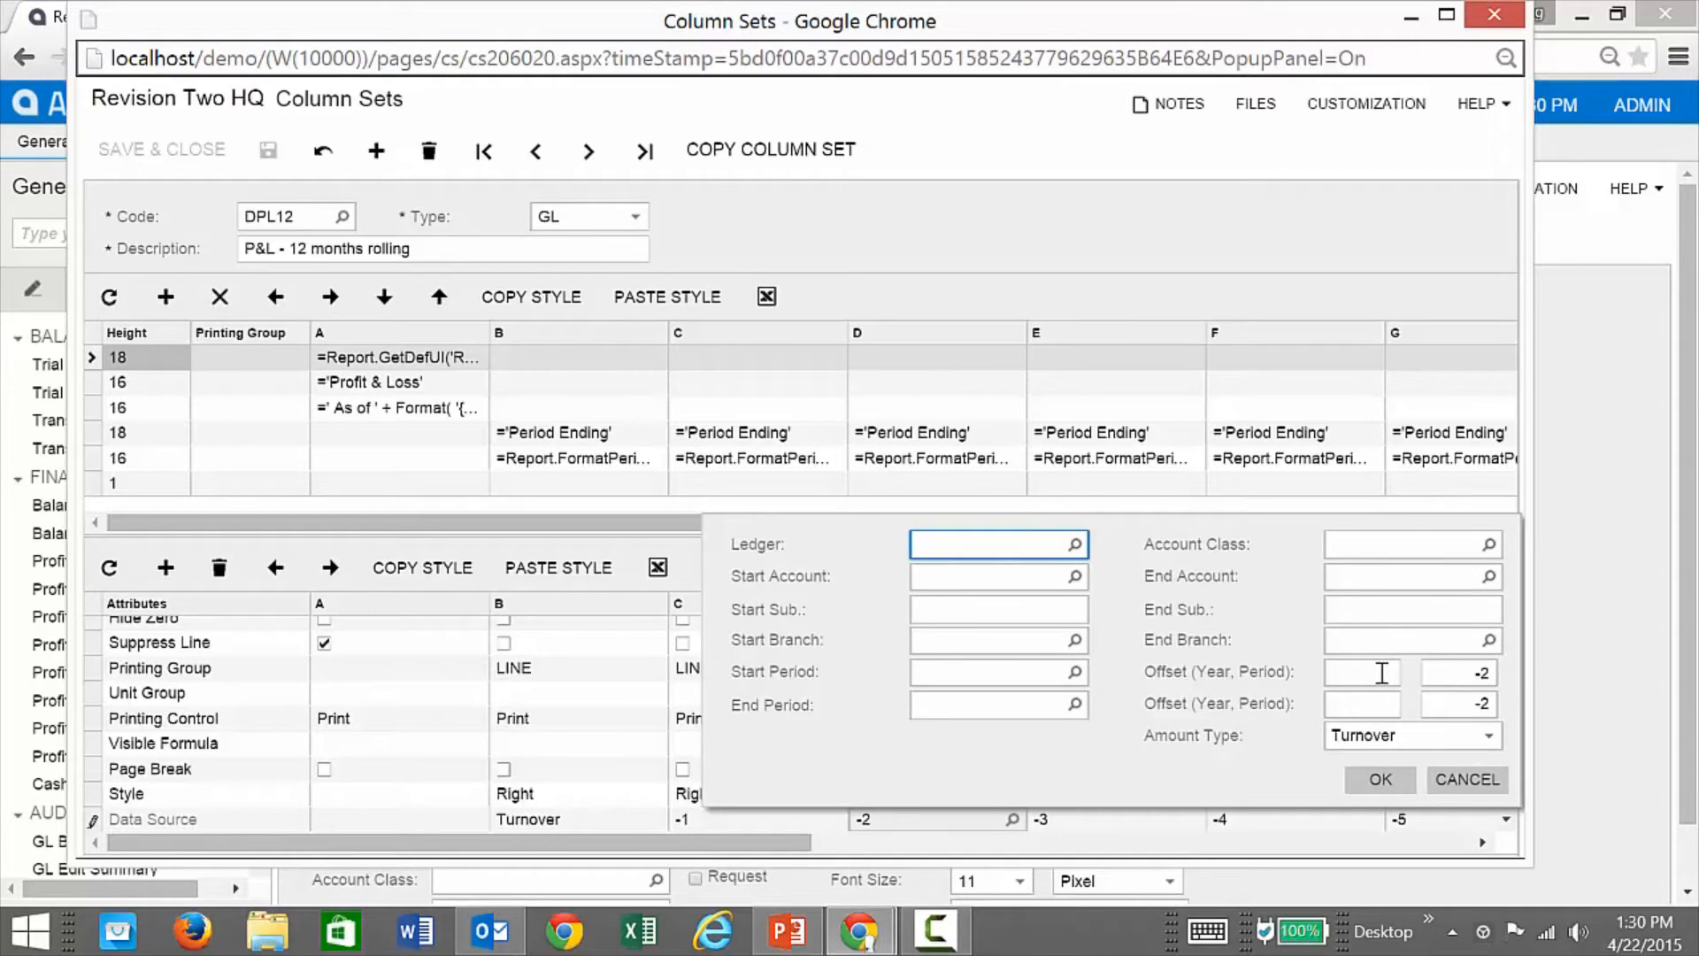
{"action": "left_click", "coordinate": [1469, 777]}
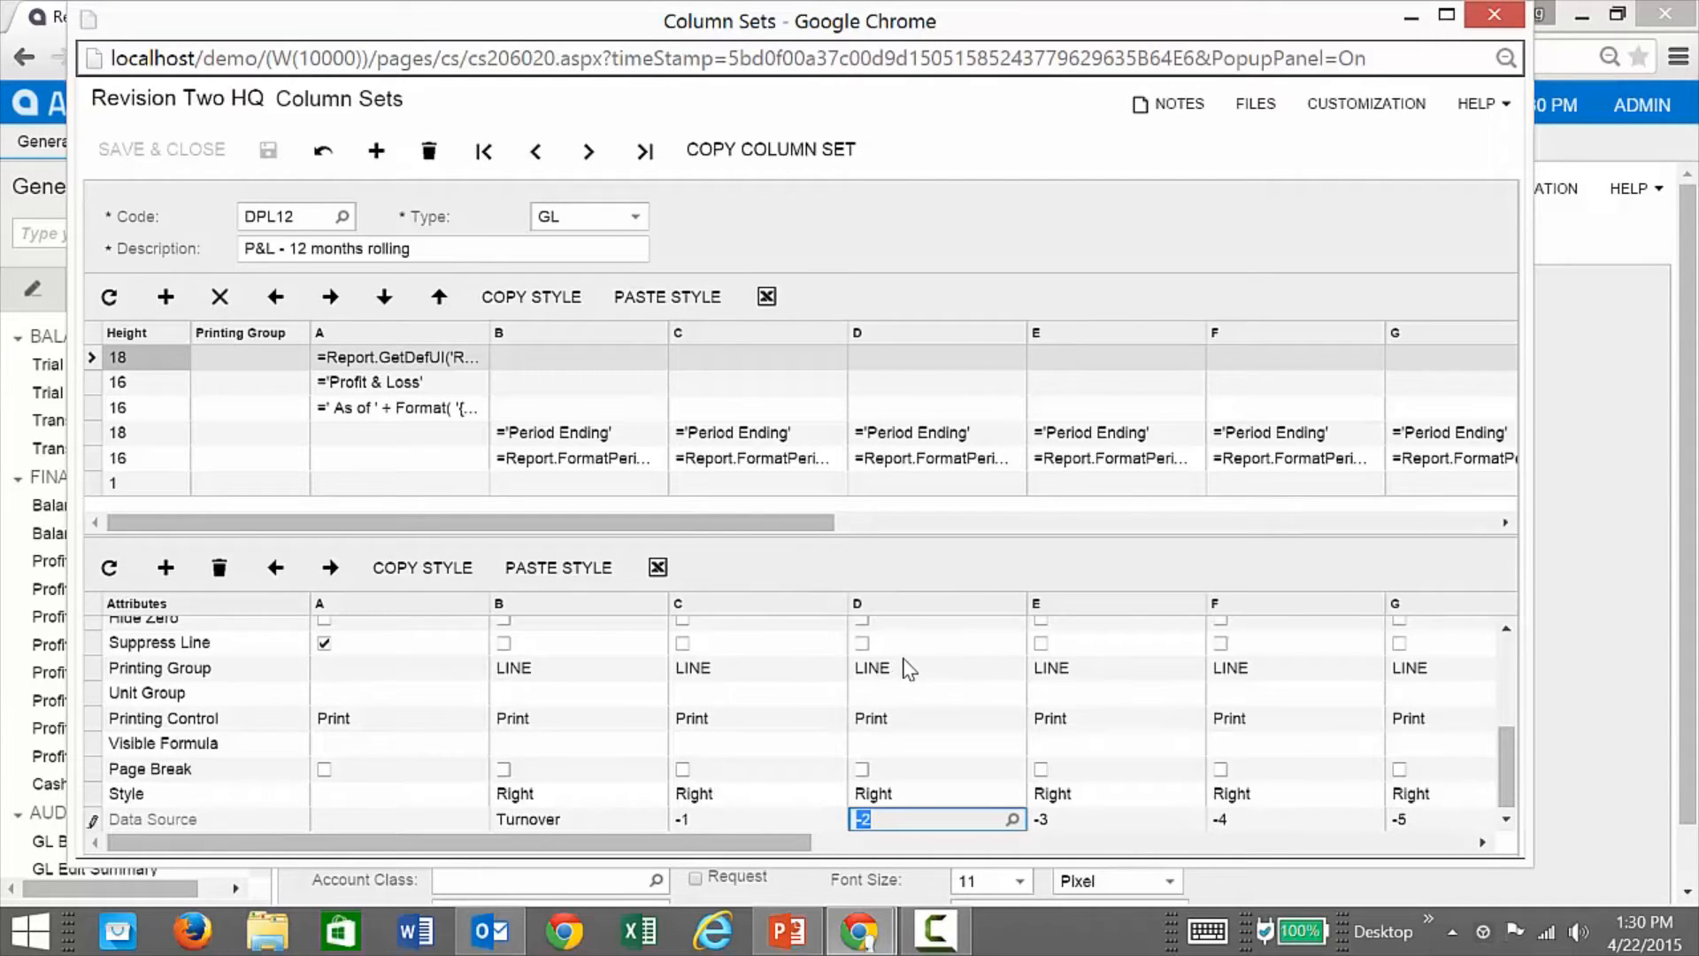
Step: View column B's period header formula unchanged, then close the Column Sets window
{"action": "left_click", "coordinate": [625, 459]}
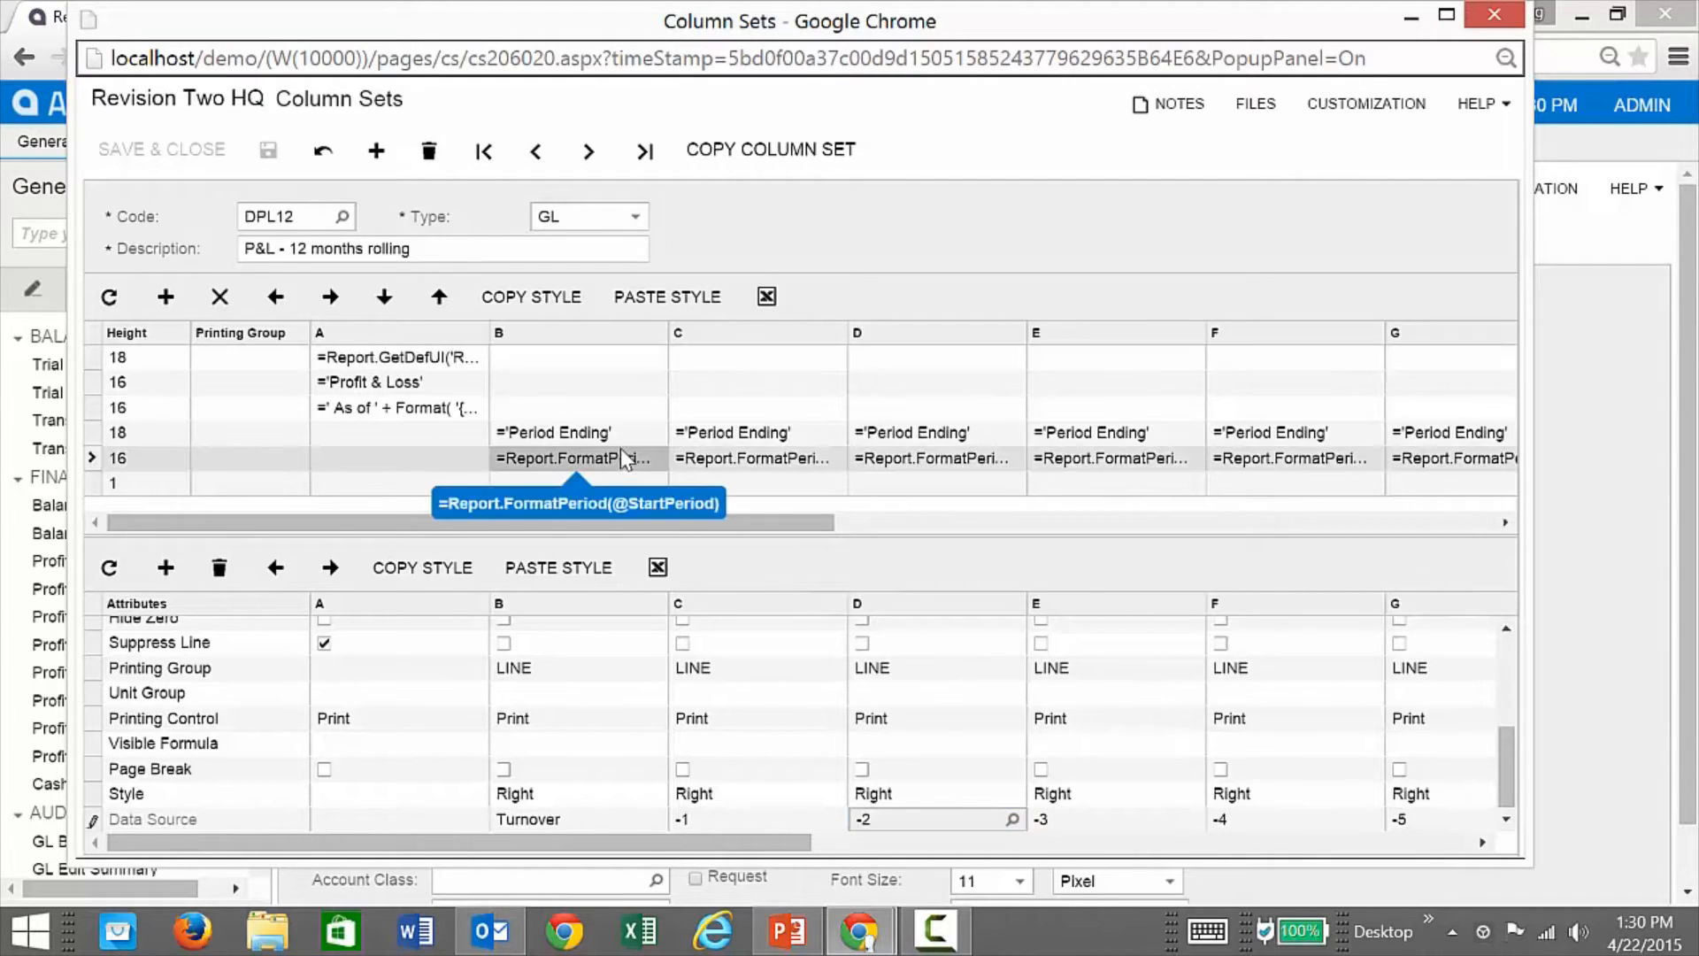
{"action": "left_click", "coordinate": [630, 462]}
{"action": "left_click", "coordinate": [674, 456]}
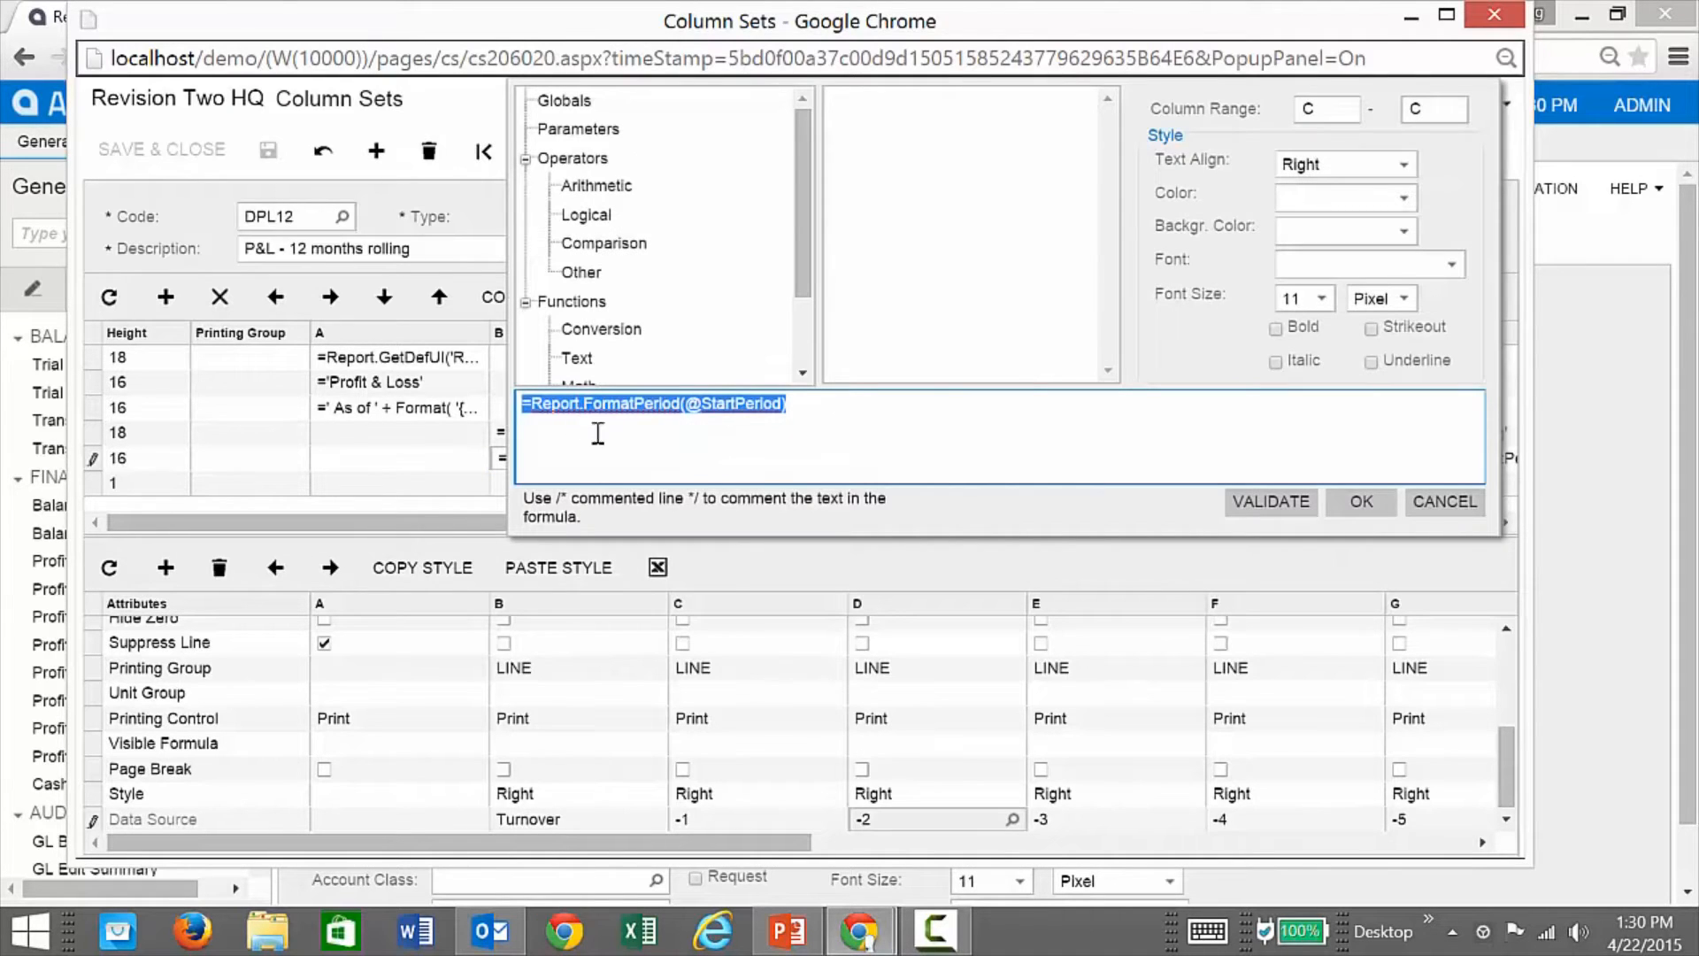
{"action": "left_click", "coordinate": [814, 404]}
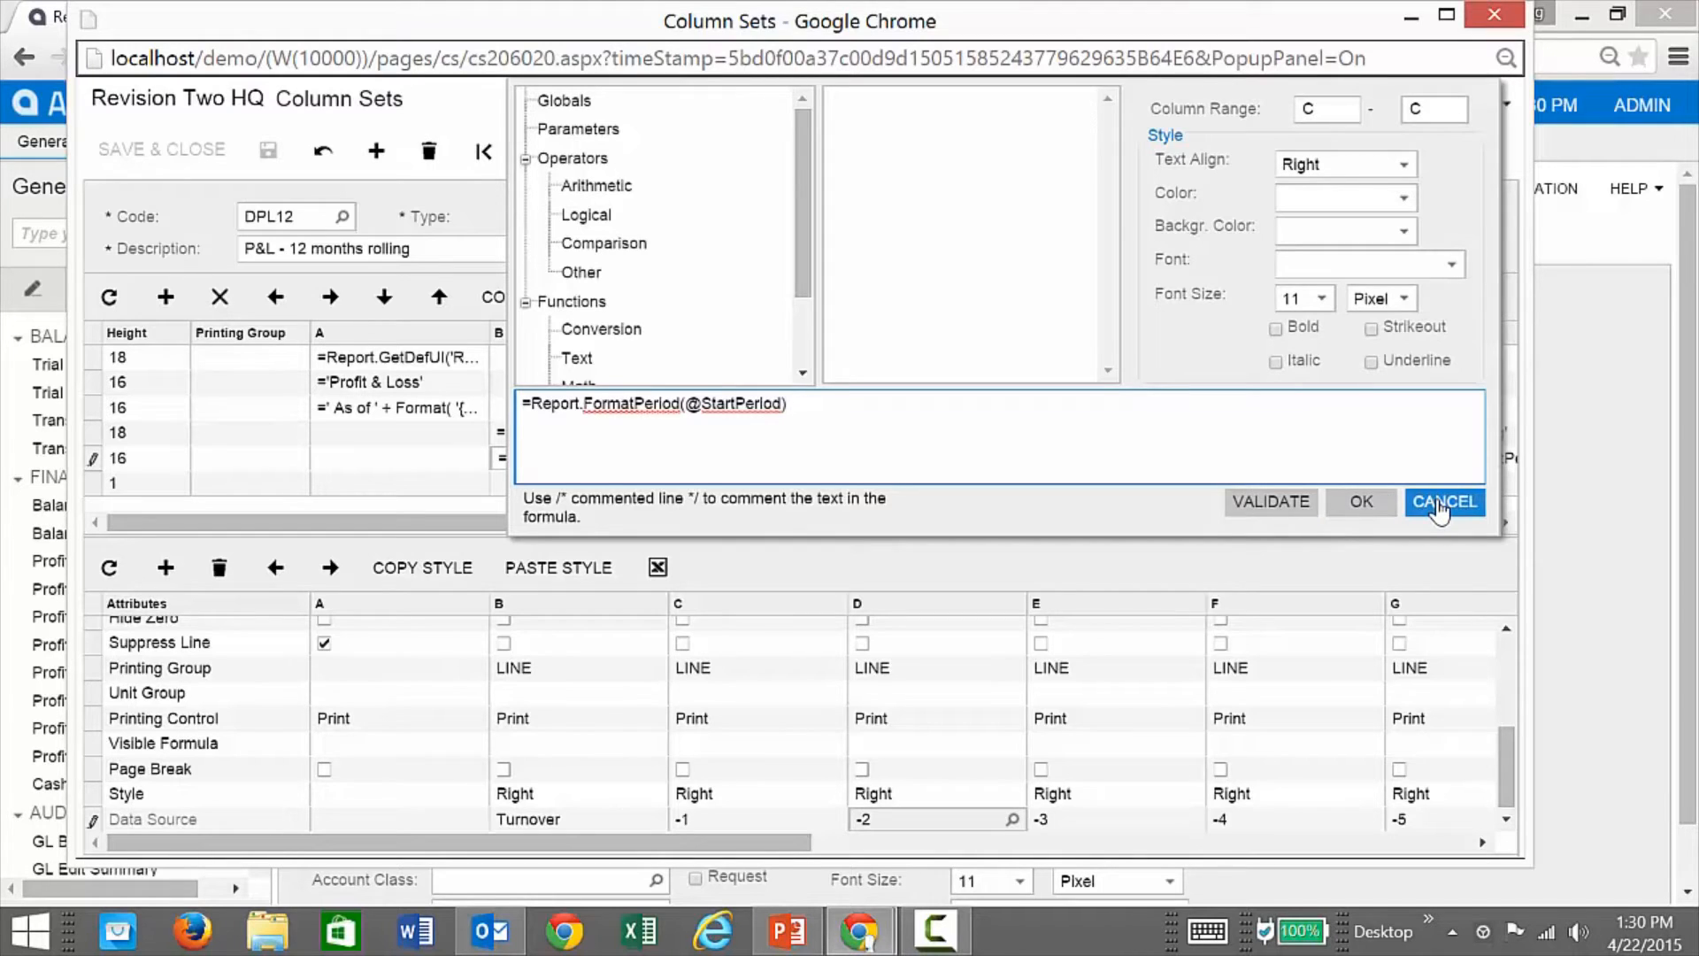
{"action": "left_click", "coordinate": [1441, 503]}
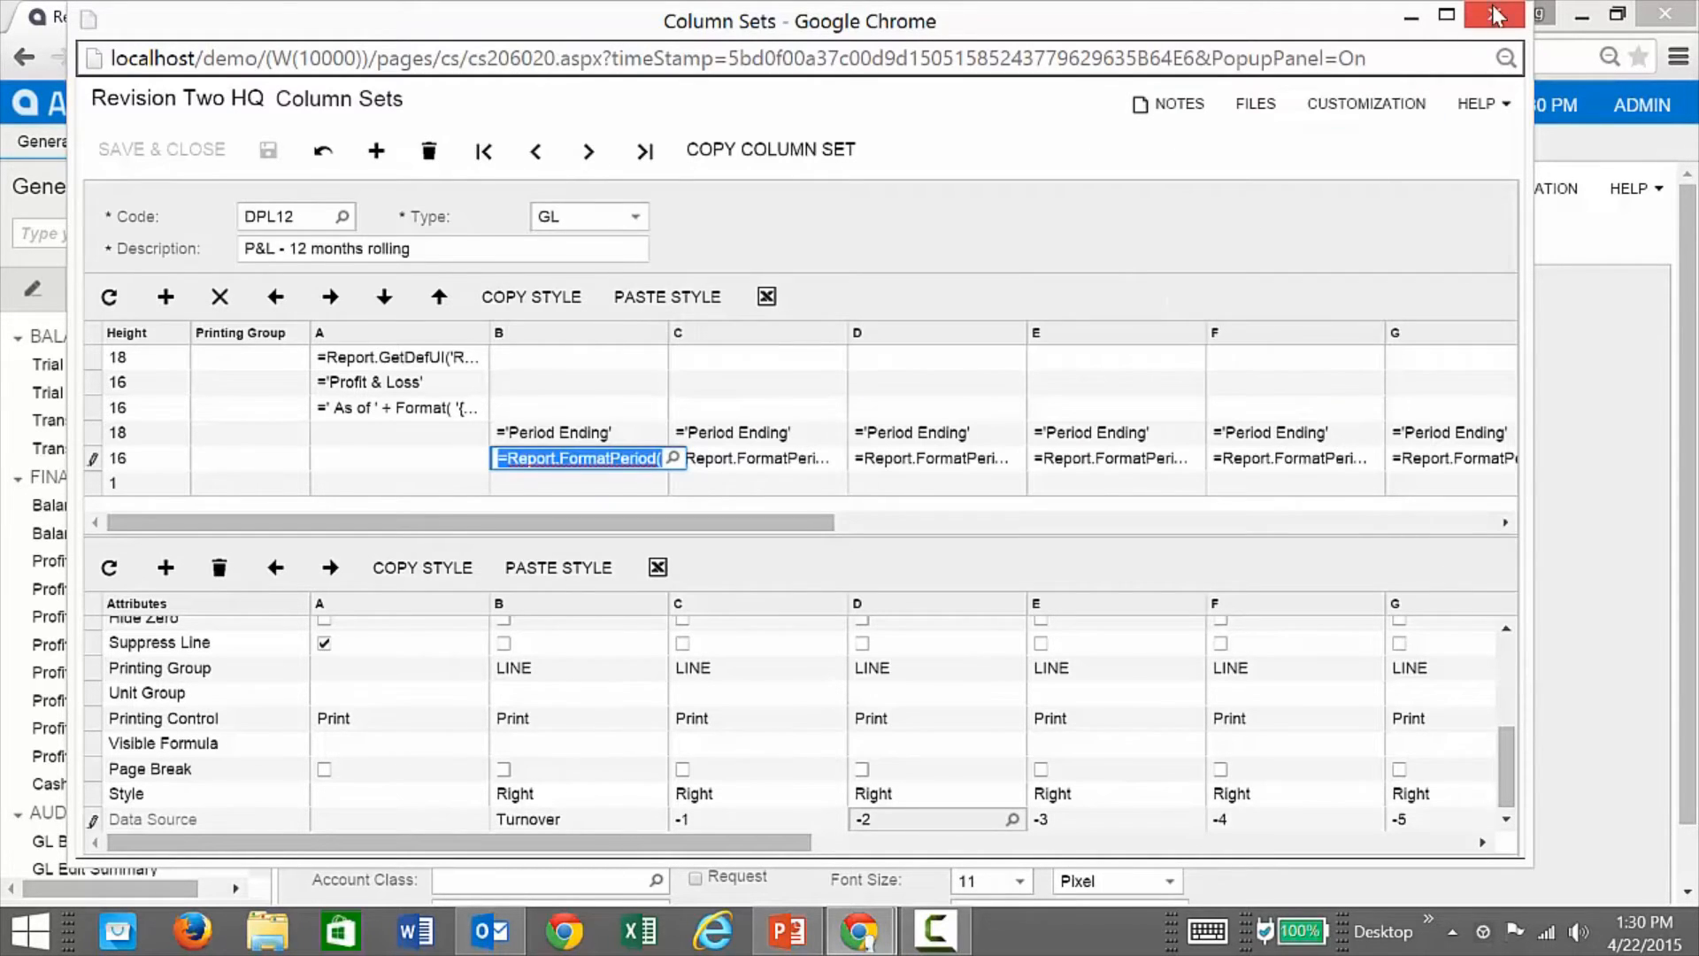
{"action": "left_click", "coordinate": [1495, 16]}
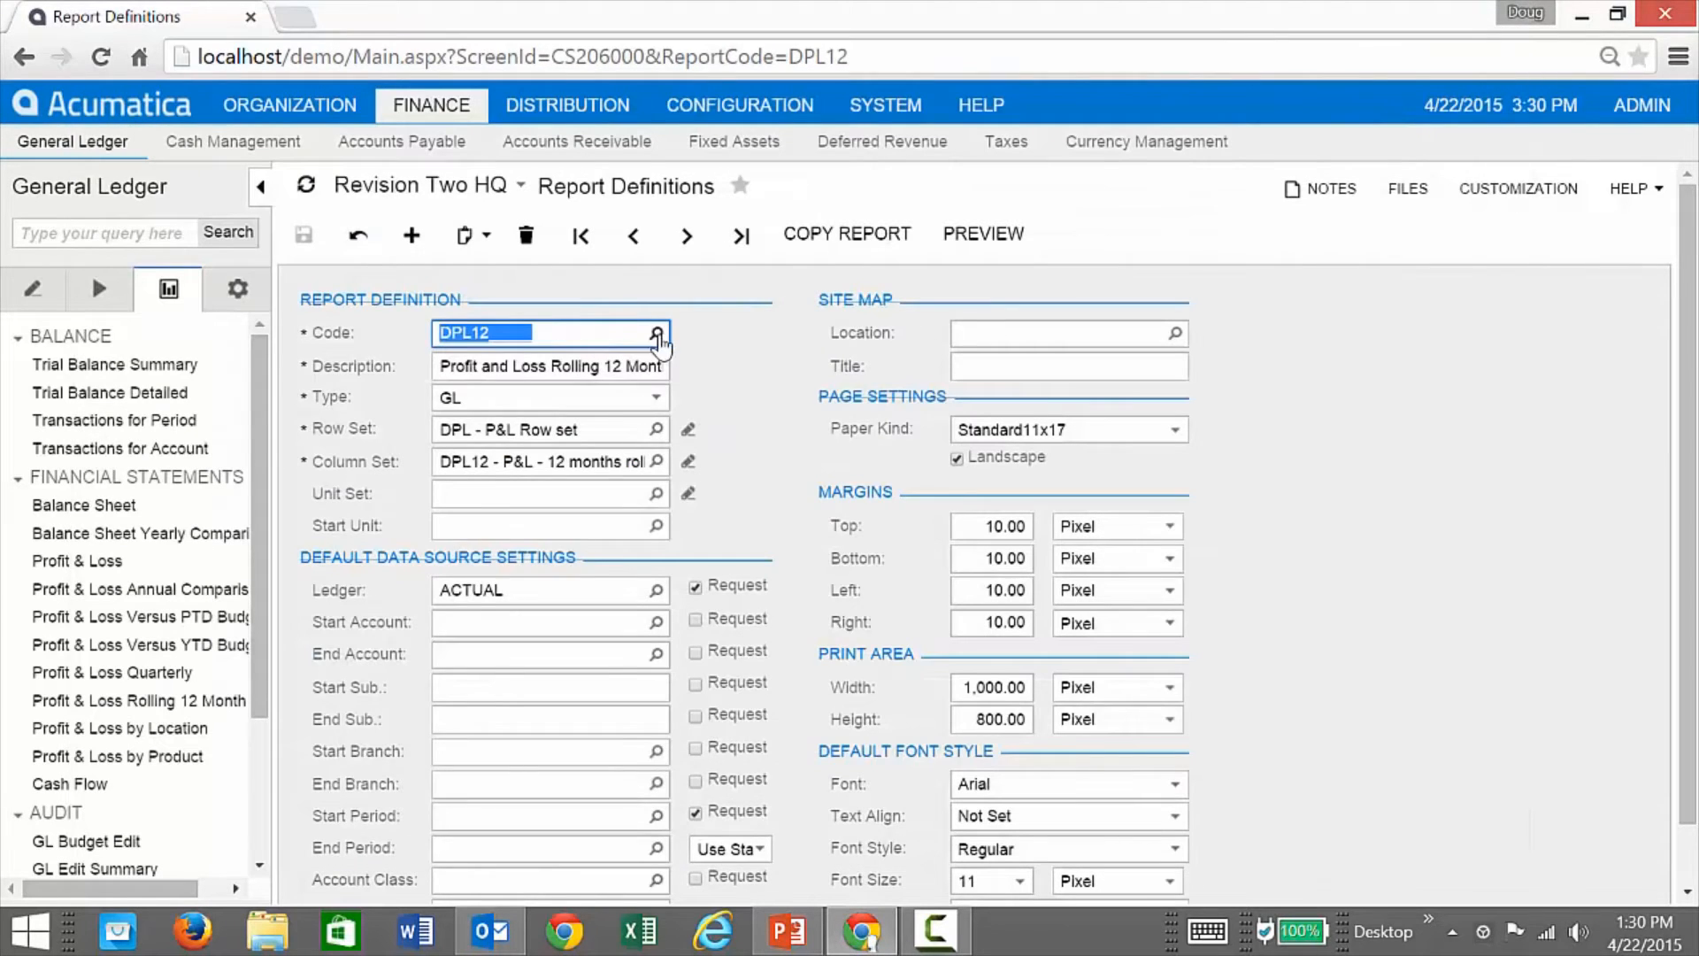
Step: Open the Select - Code lookup listing report definition codes
{"action": "left_click", "coordinate": [657, 334]}
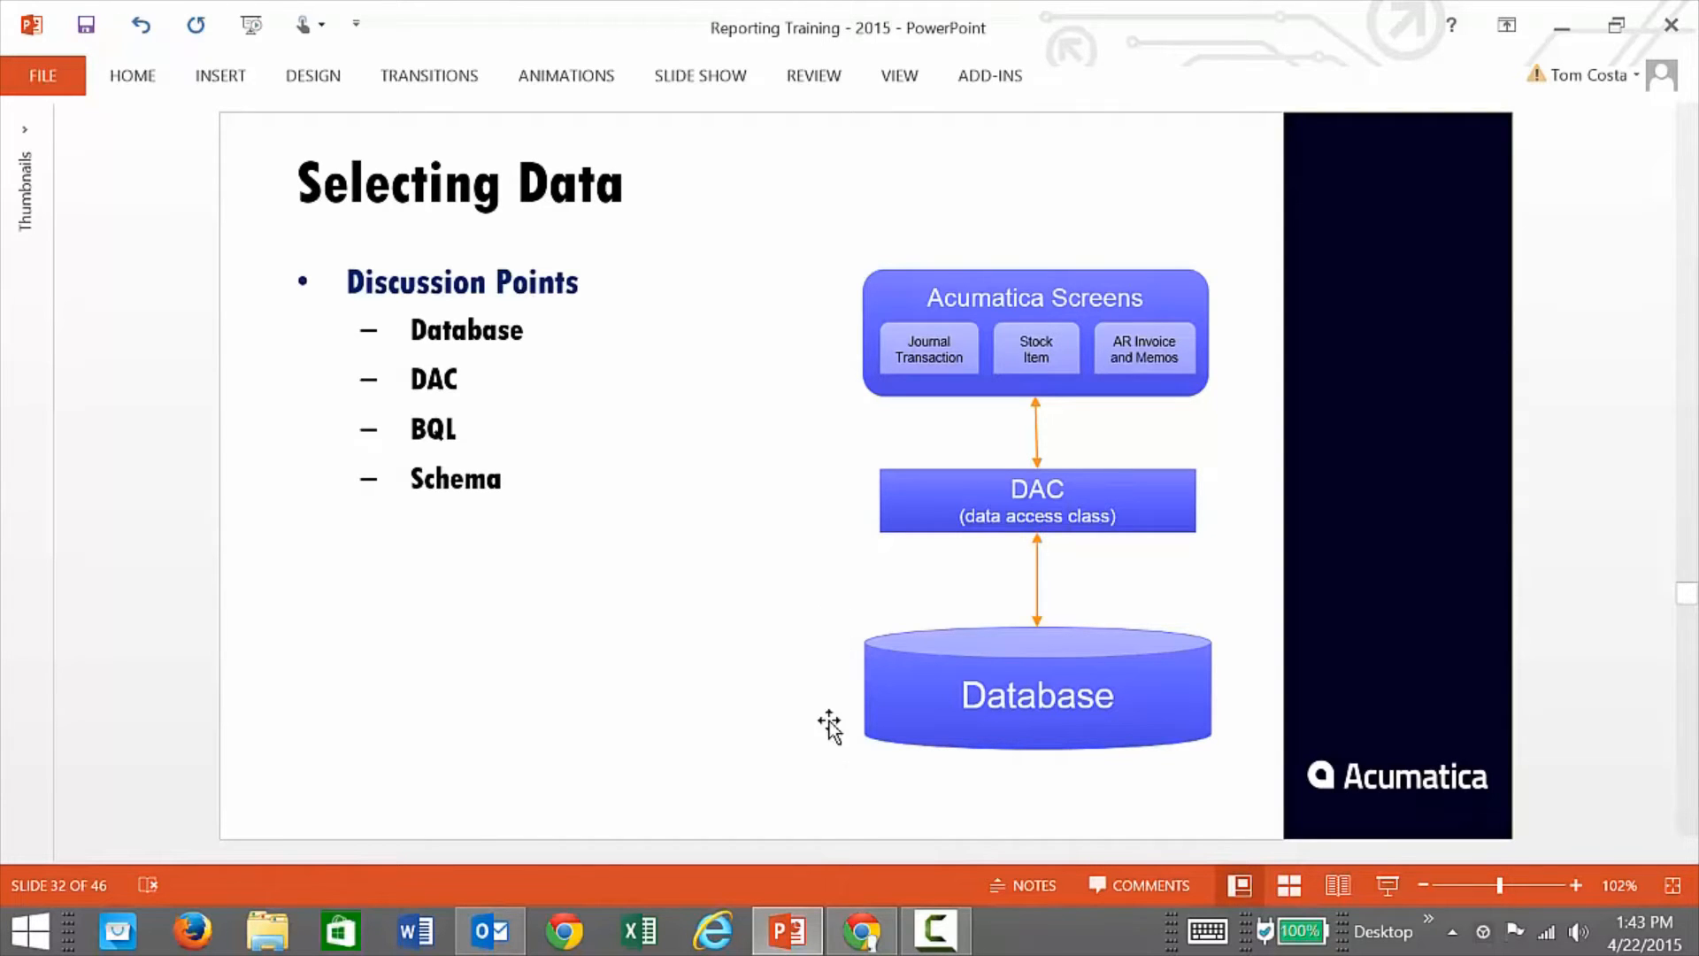
Step: Return to Chrome and sign into Acumatica with the admin username and its password
{"action": "left_click", "coordinate": [861, 931]}
{"action": "type", "text": "admin"}
{"action": "key", "text": "Tab"}
{"action": "type", "text": "123"}
{"action": "key", "text": "Return"}
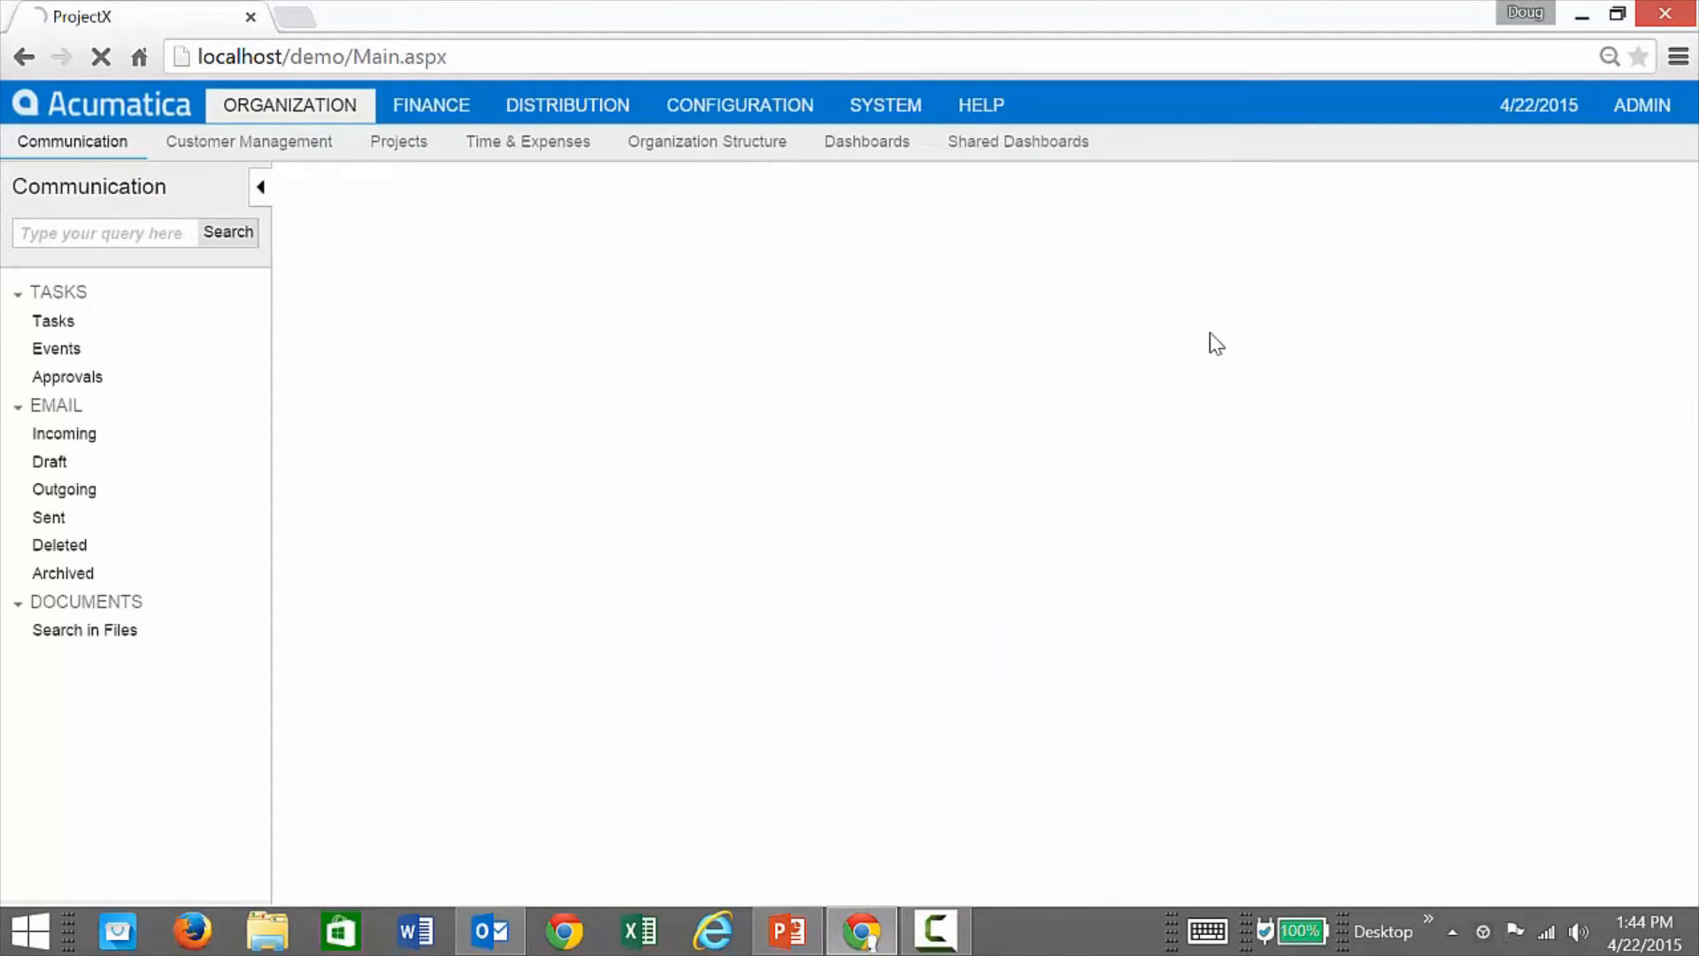
Step: Create a generic inquiry titled GLtran on table PX.Objects.GL.GLTran and save it
{"action": "left_click", "coordinate": [877, 116]}
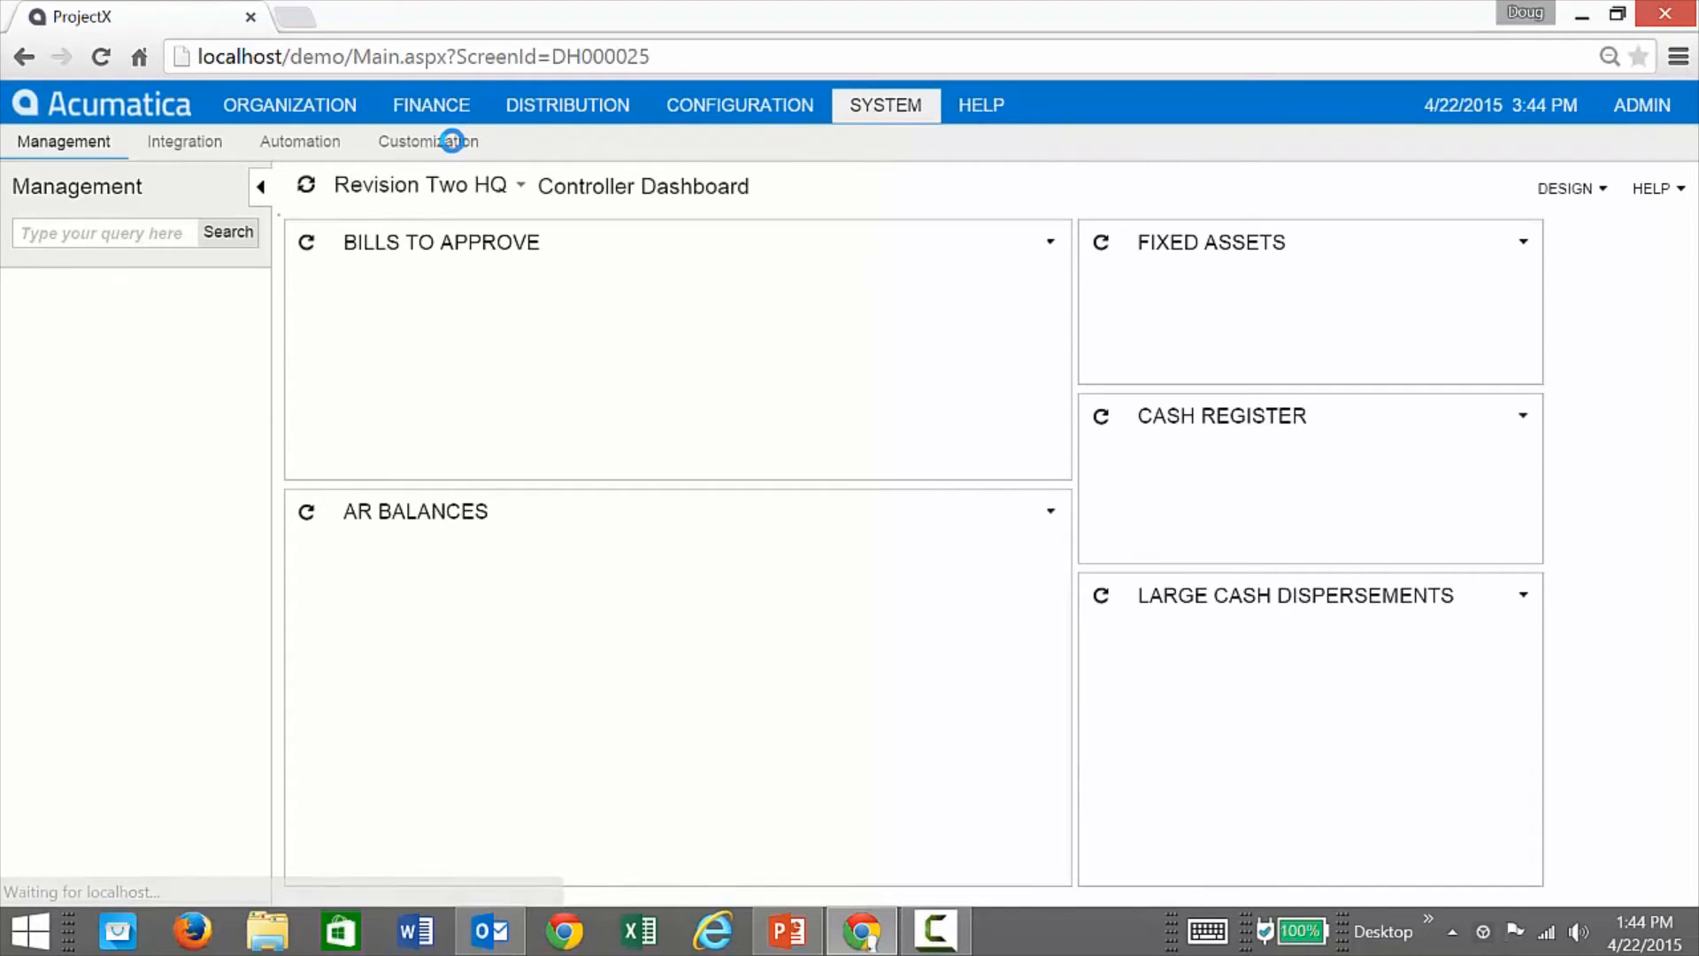
{"action": "left_click", "coordinate": [452, 141]}
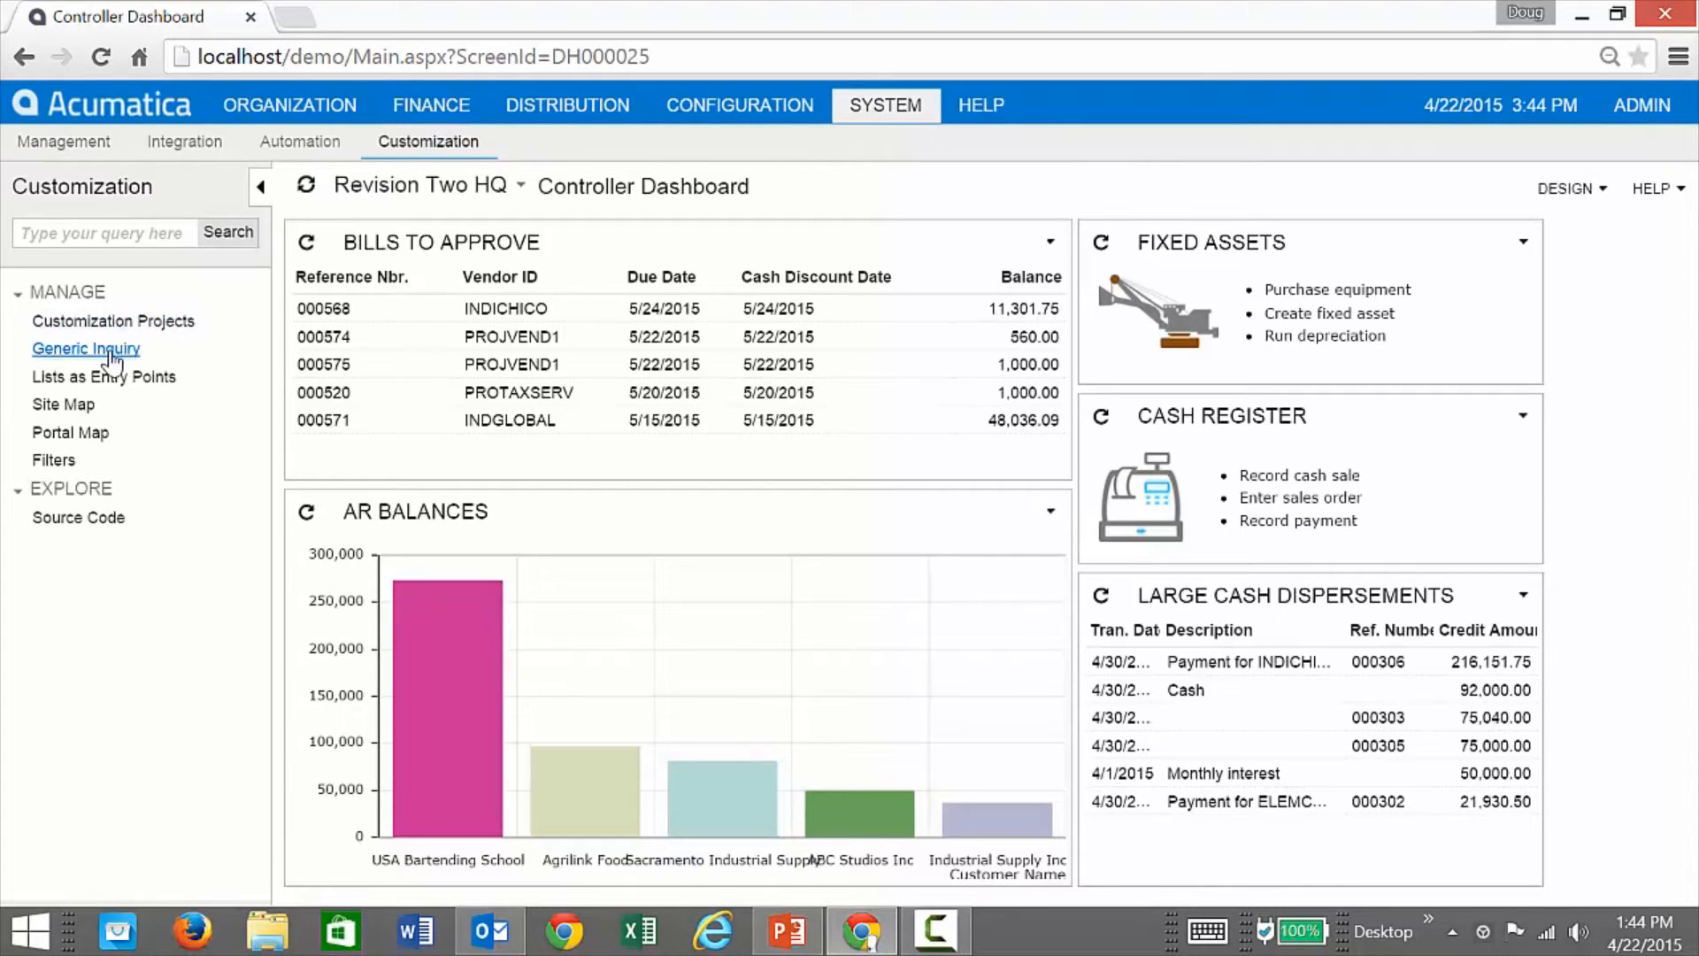
{"action": "left_click", "coordinate": [110, 352]}
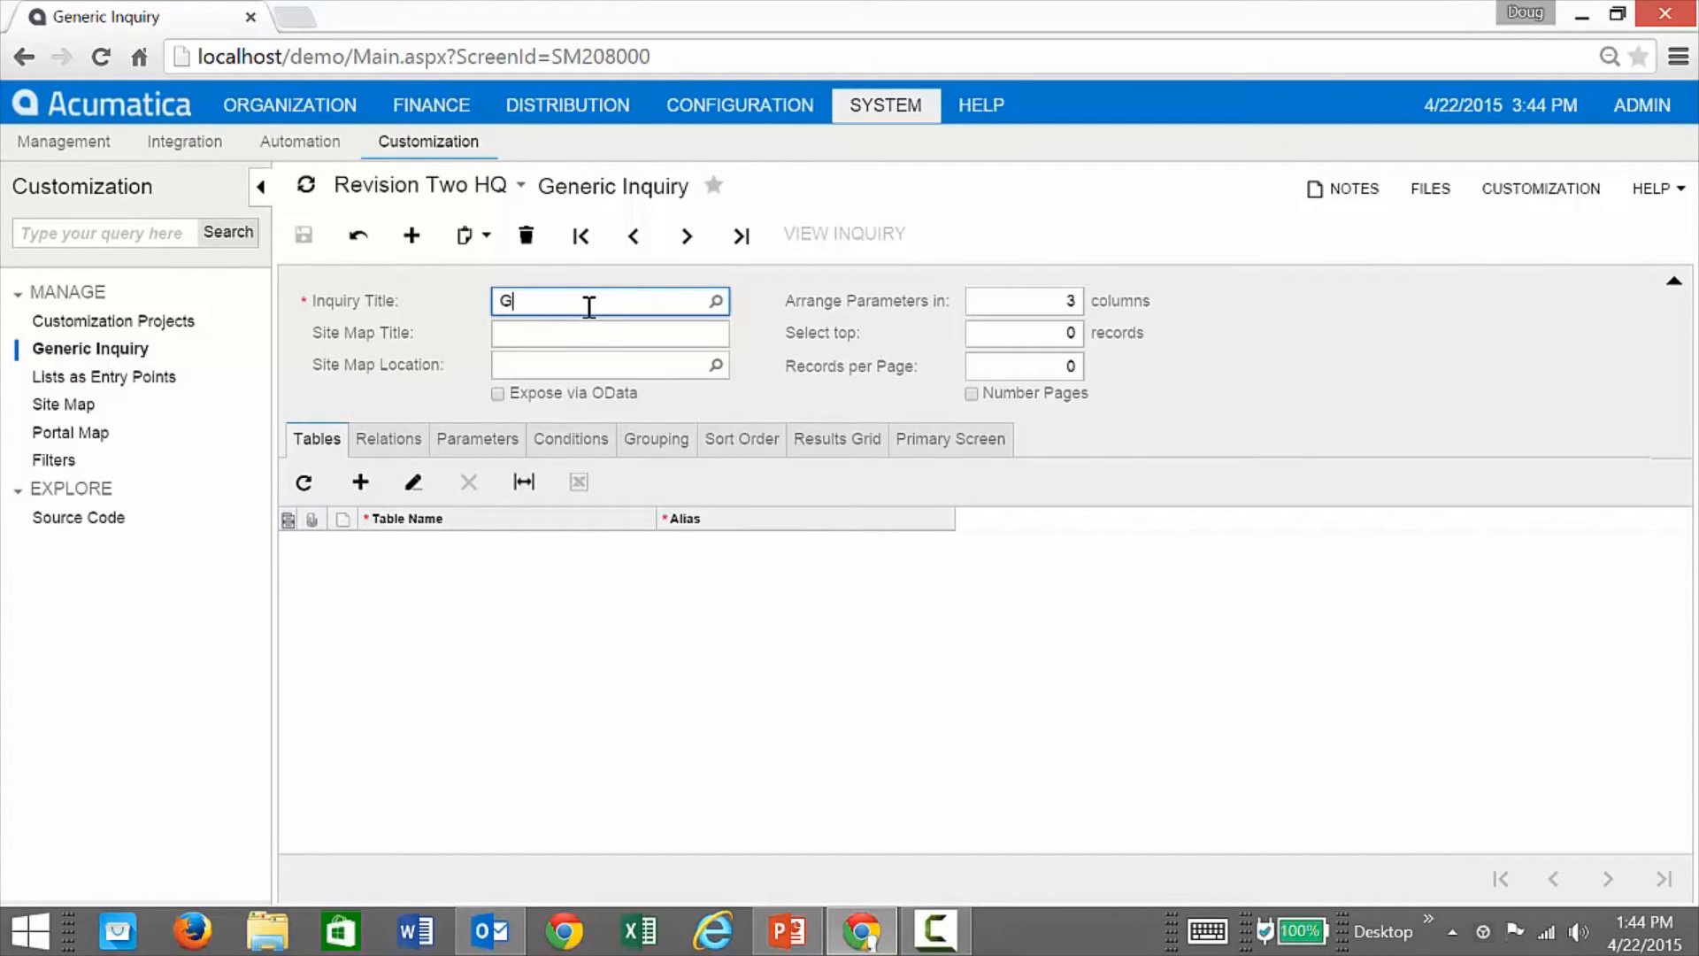
{"action": "key", "text": "Tab"}
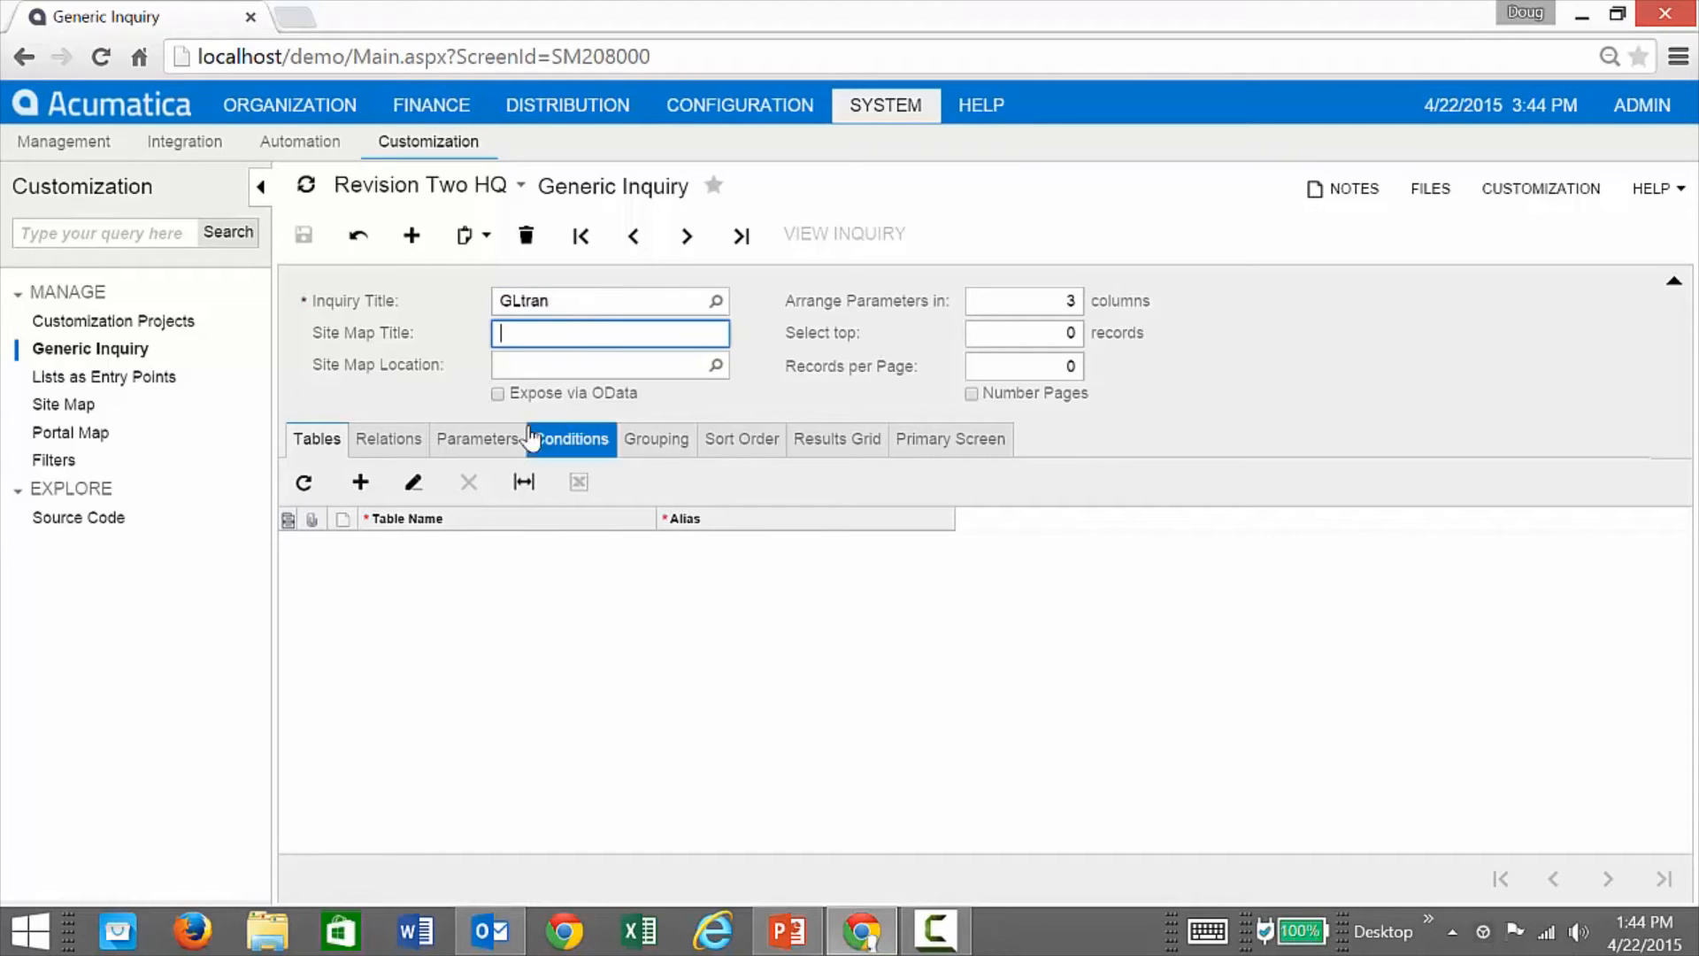
{"action": "left_click", "coordinate": [360, 482]}
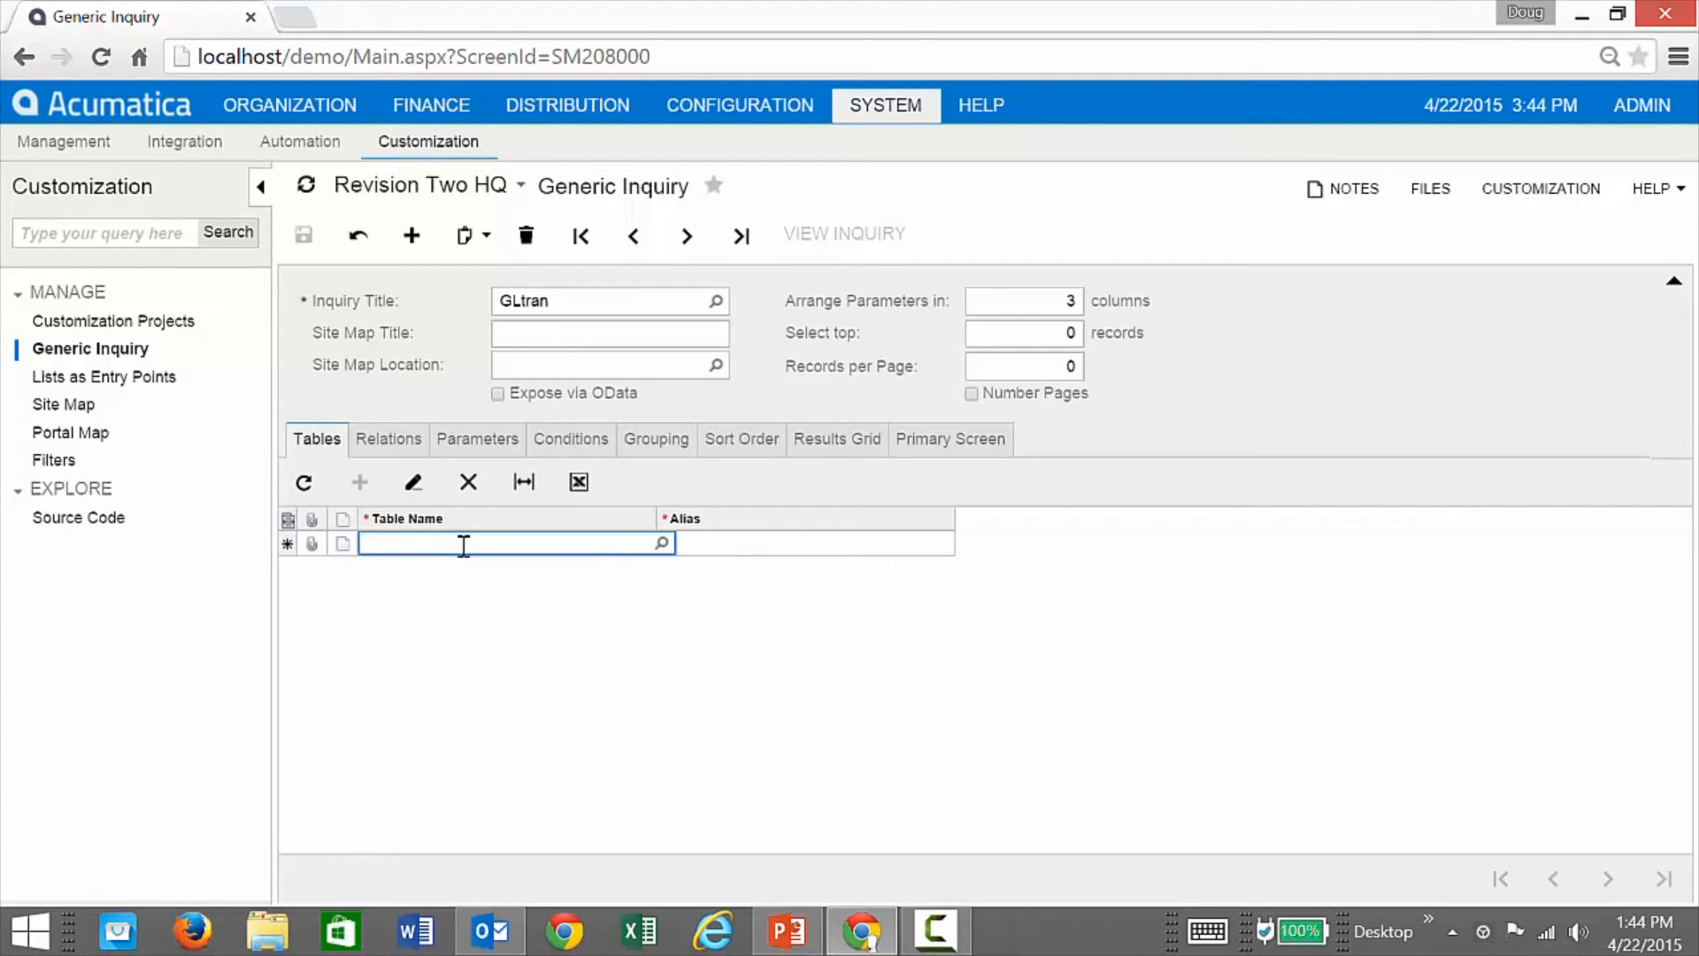
{"action": "type", "text": "gltran"}
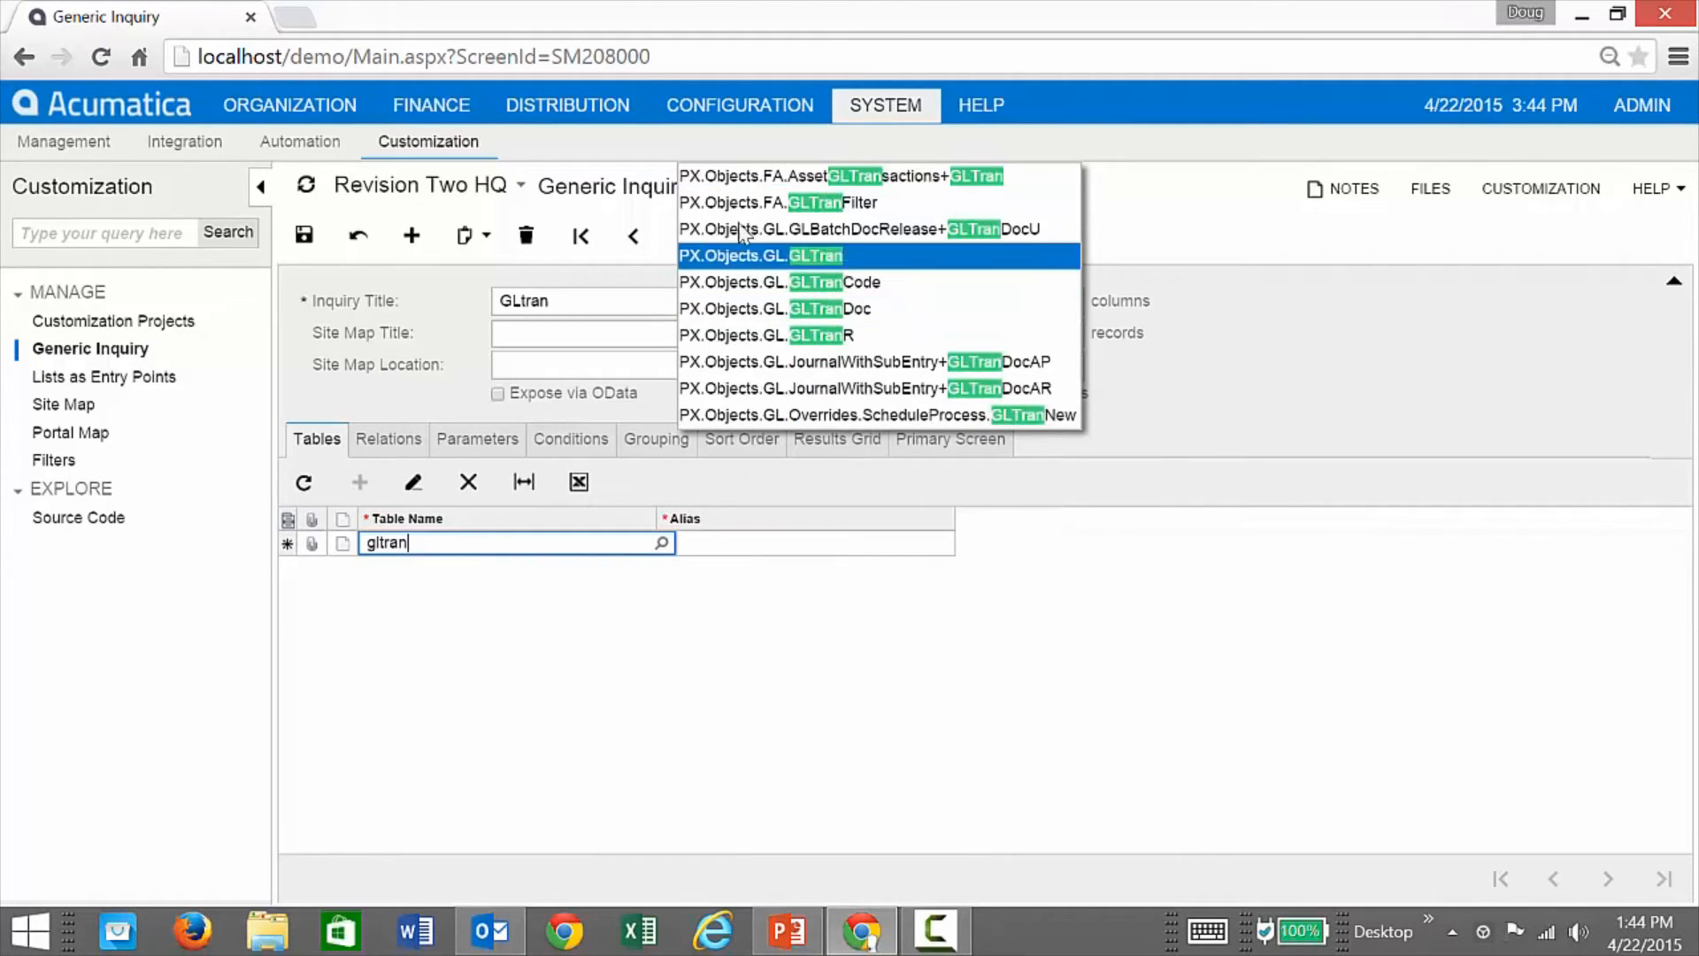
{"action": "left_click", "coordinate": [755, 256]}
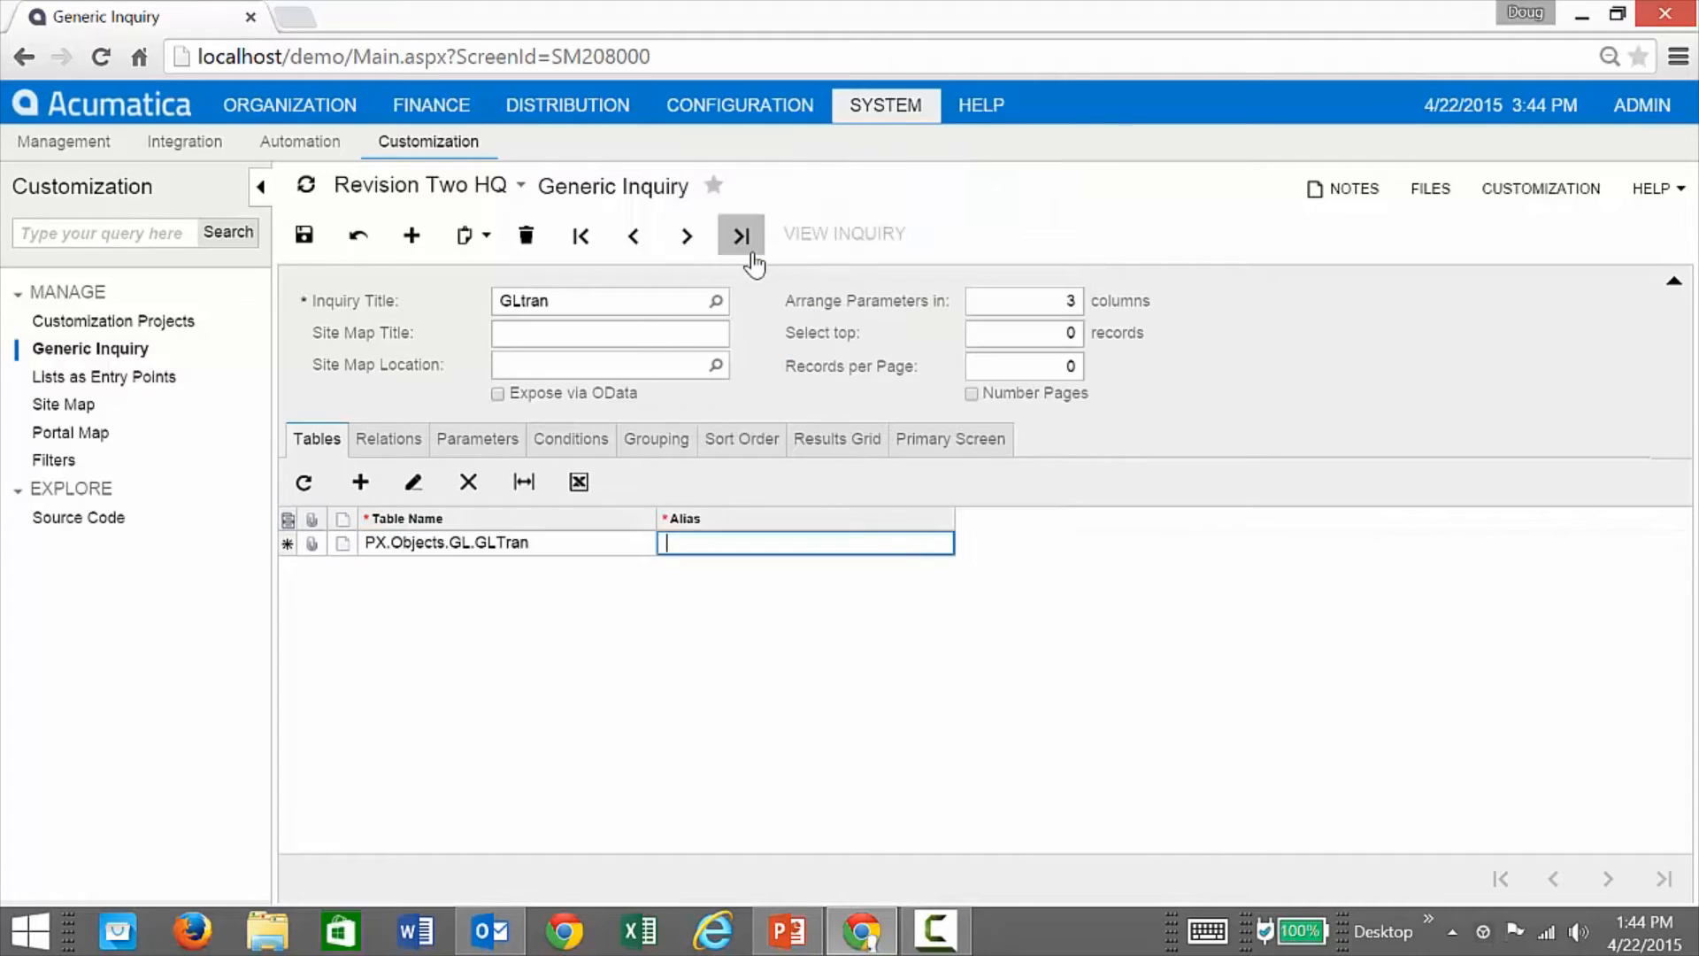
{"action": "left_click", "coordinate": [751, 255]}
{"action": "left_click", "coordinate": [1006, 223]}
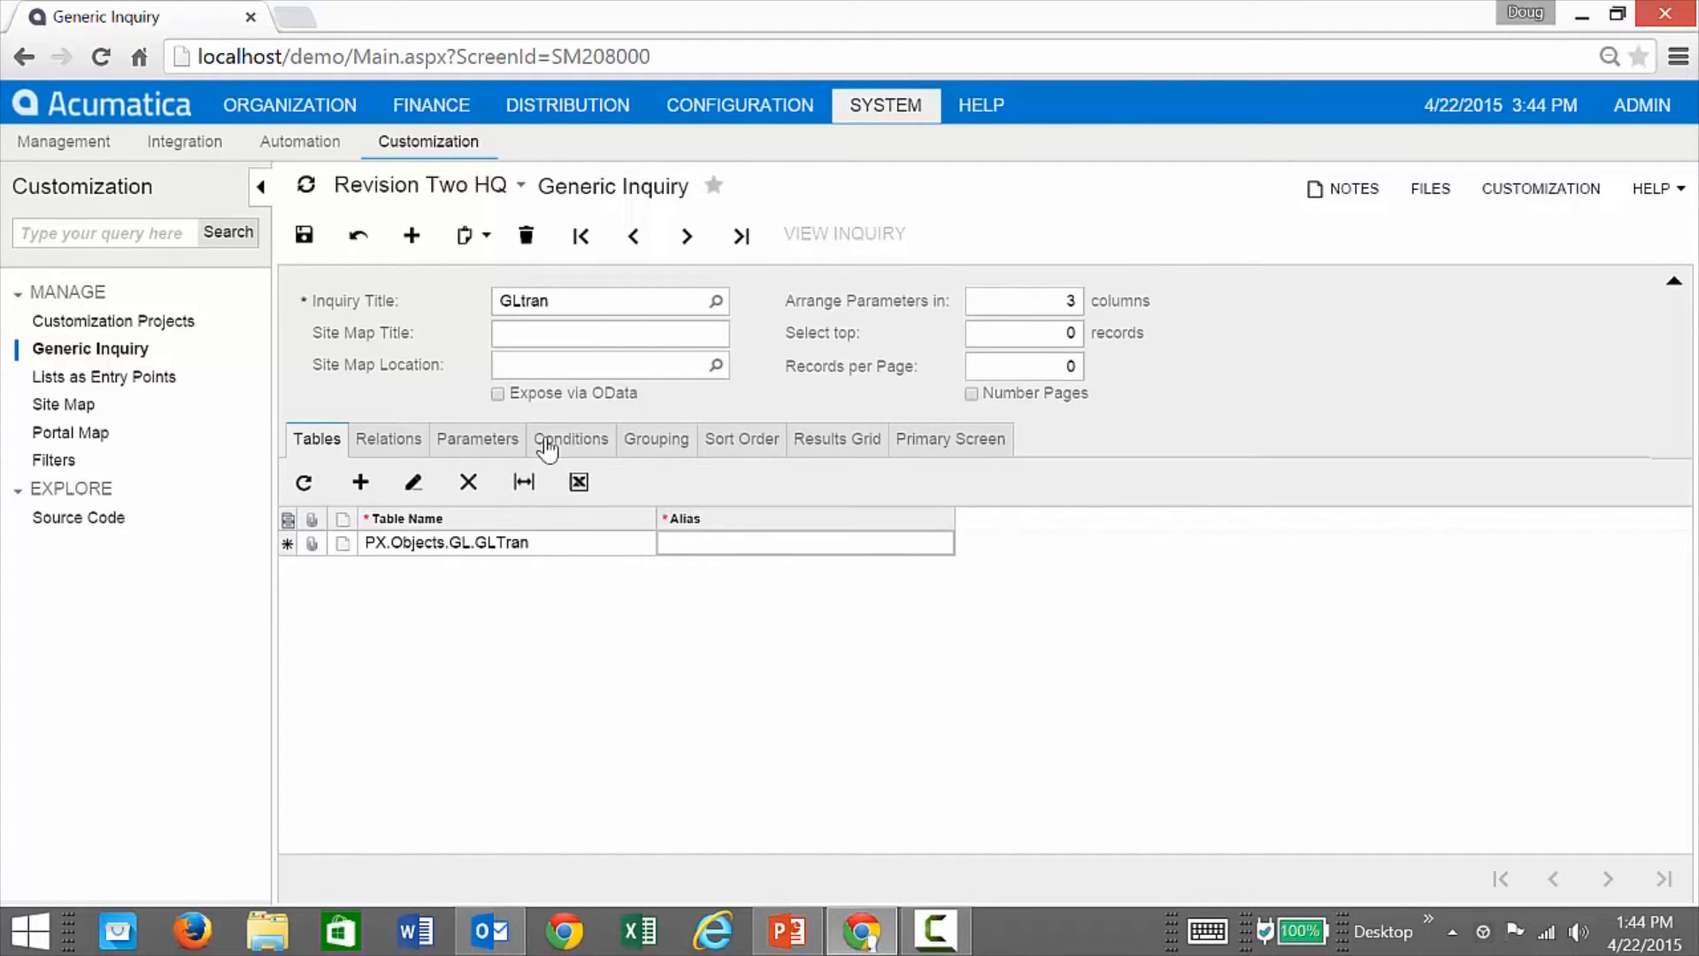
{"action": "left_click", "coordinate": [303, 235]}
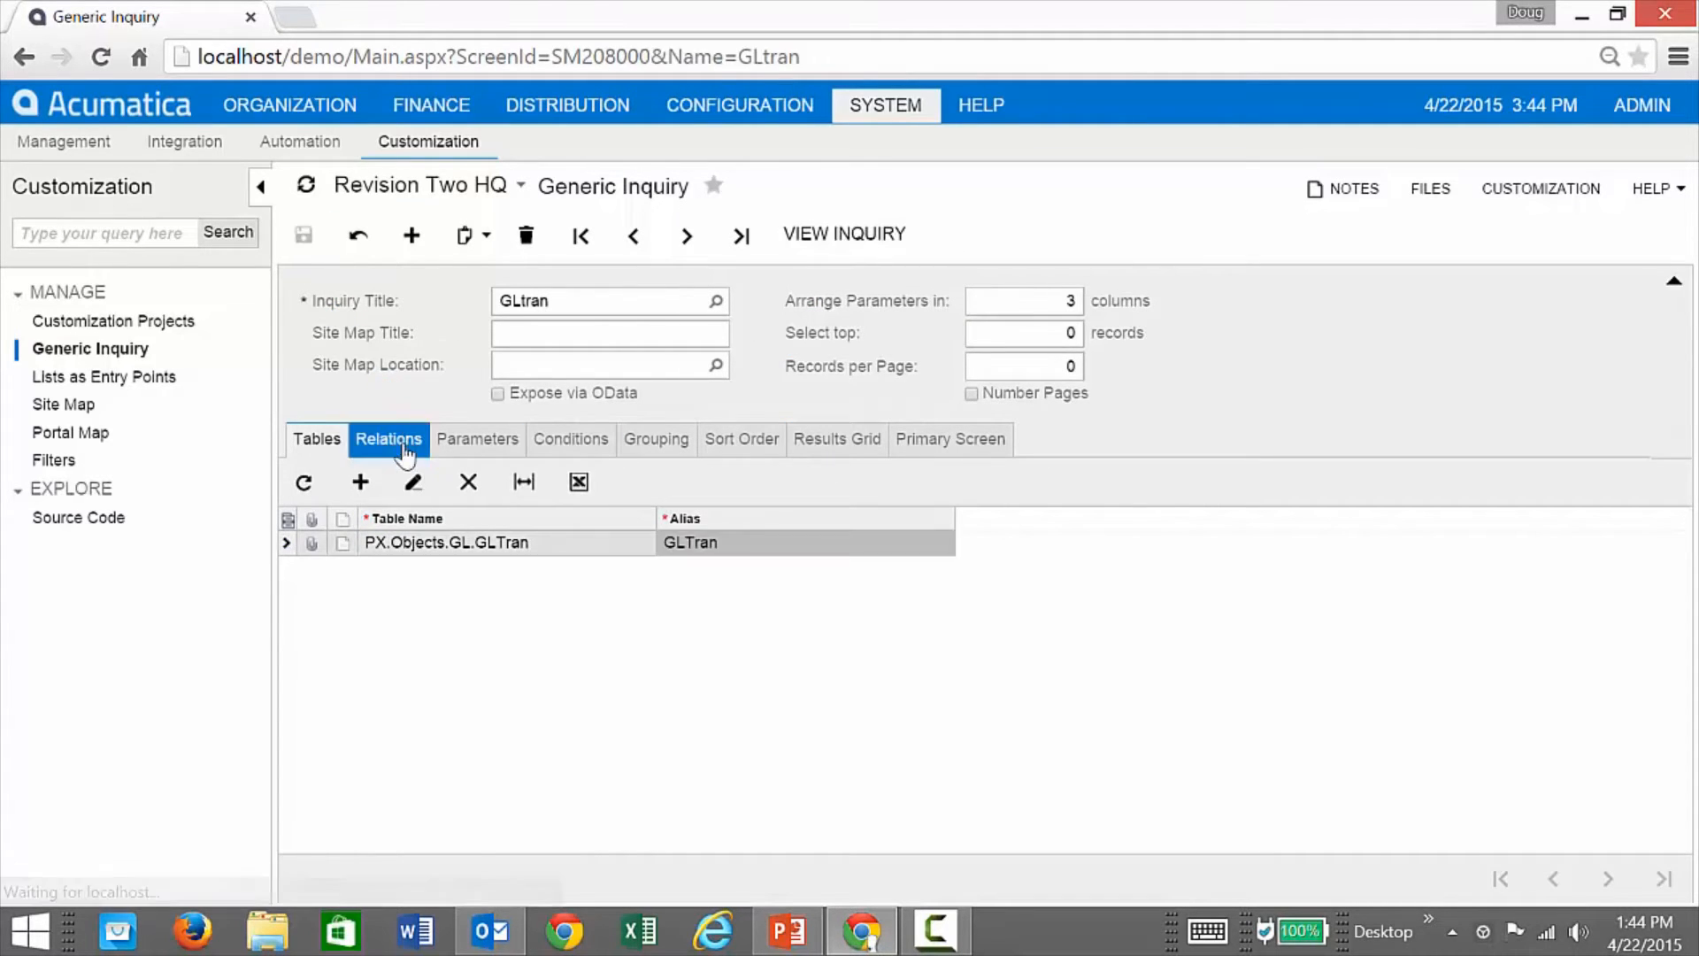
Step: Add a GLTran <All Fields> row to the Results Grid, save, and run the inquiry
{"action": "left_click", "coordinate": [829, 447]}
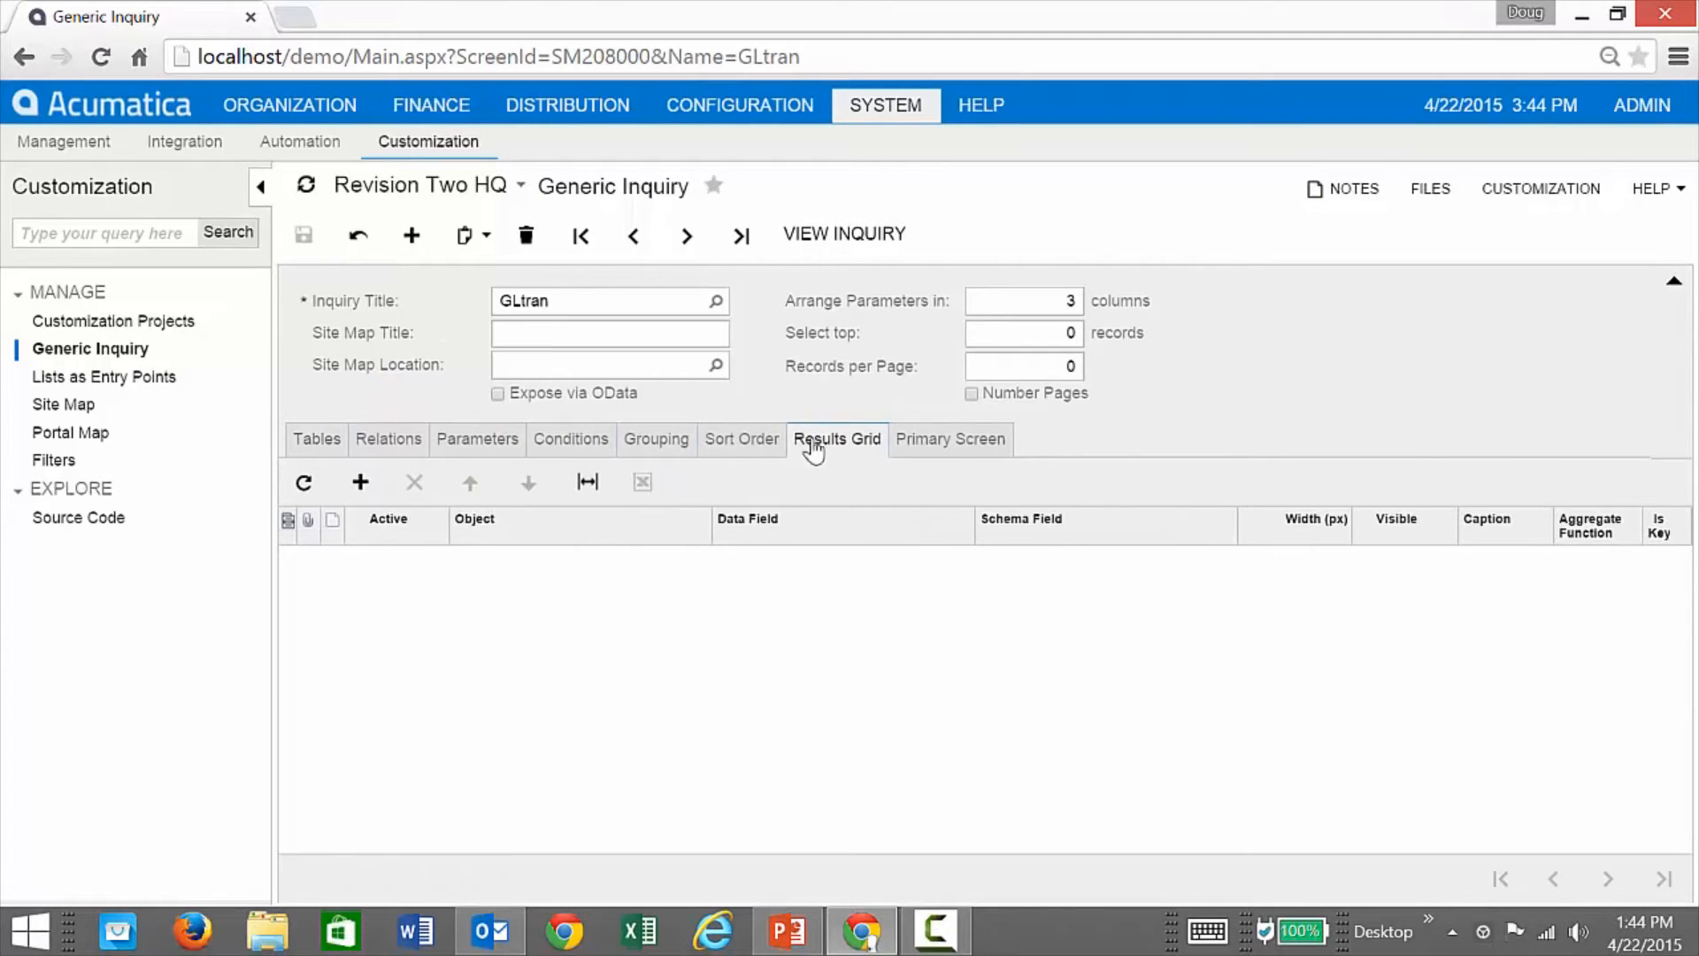
{"action": "left_click", "coordinate": [360, 482]}
{"action": "left_click", "coordinate": [496, 561]}
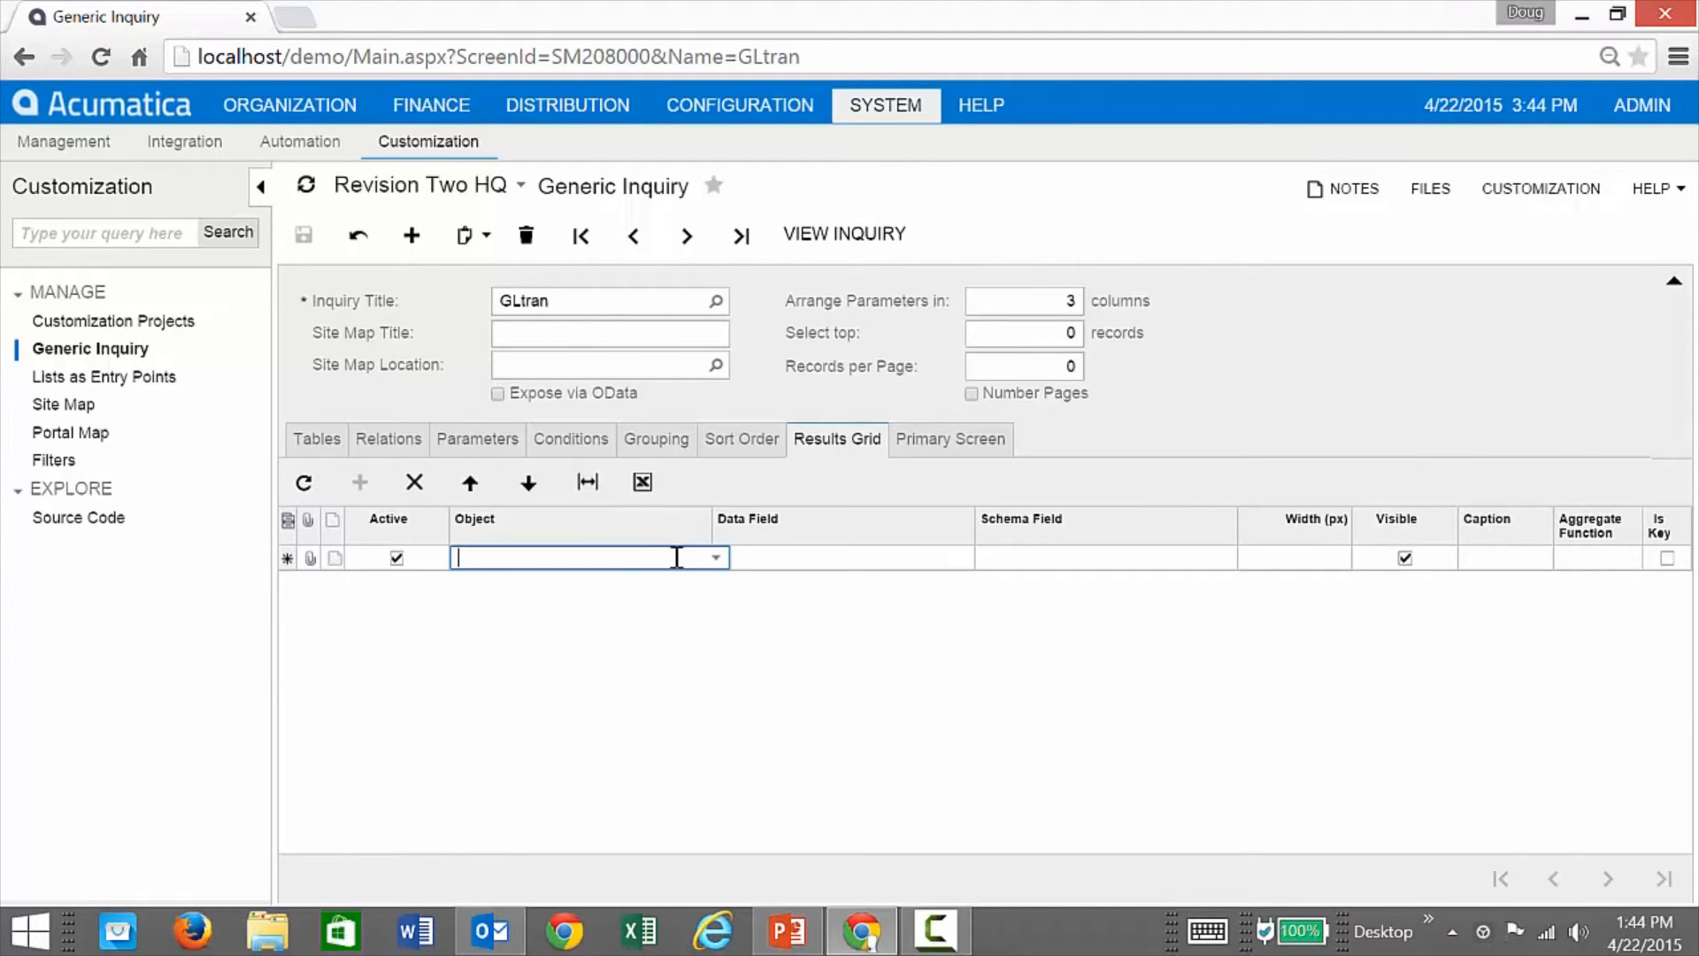
{"action": "left_click", "coordinate": [715, 557]}
{"action": "left_click", "coordinate": [581, 581]}
{"action": "left_click", "coordinate": [823, 559]}
{"action": "left_click", "coordinate": [979, 558]}
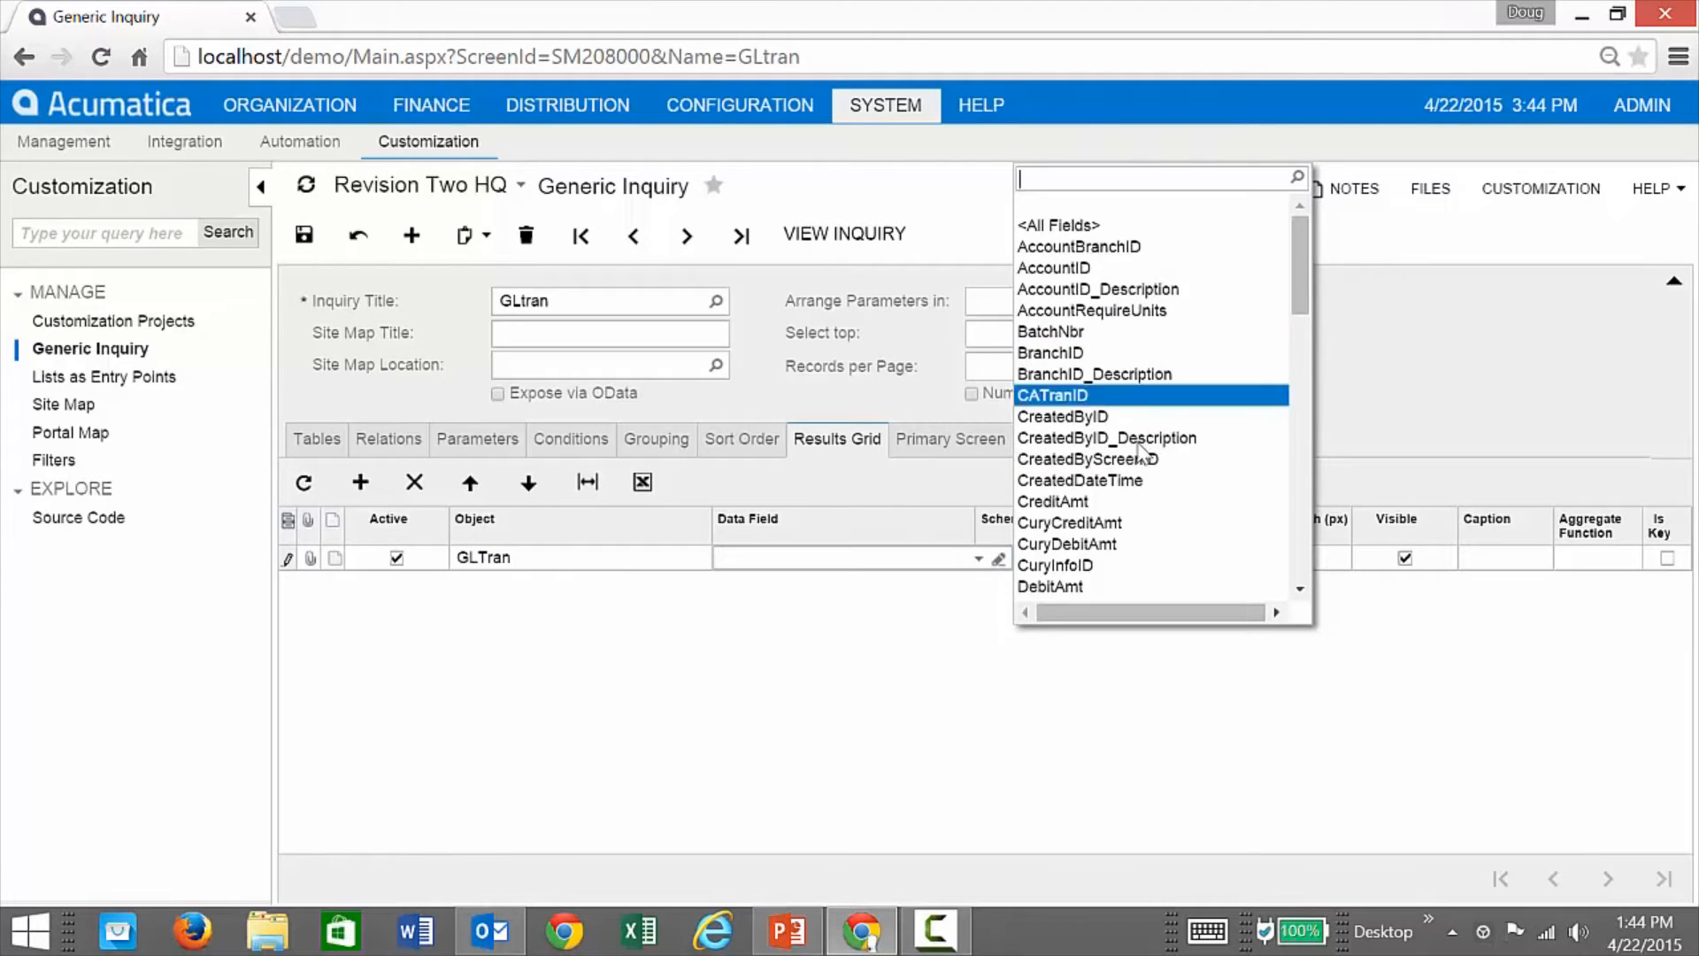
{"action": "left_click", "coordinate": [1040, 227]}
{"action": "left_click", "coordinate": [304, 234]}
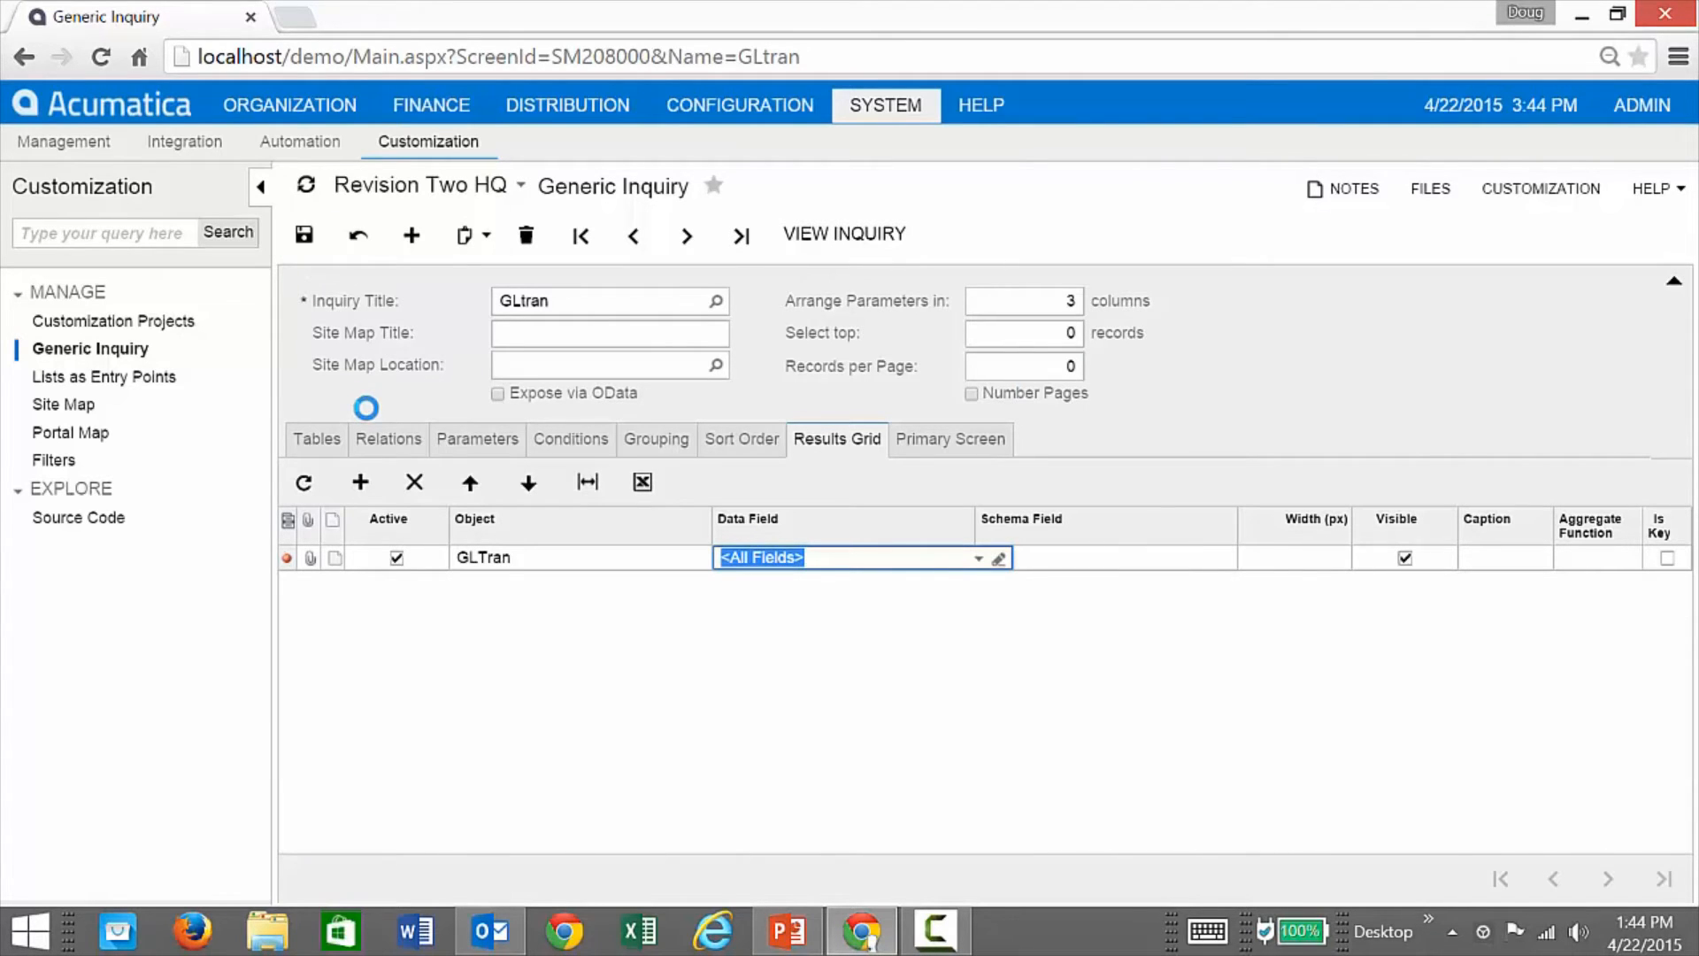
{"action": "left_click", "coordinate": [848, 248]}
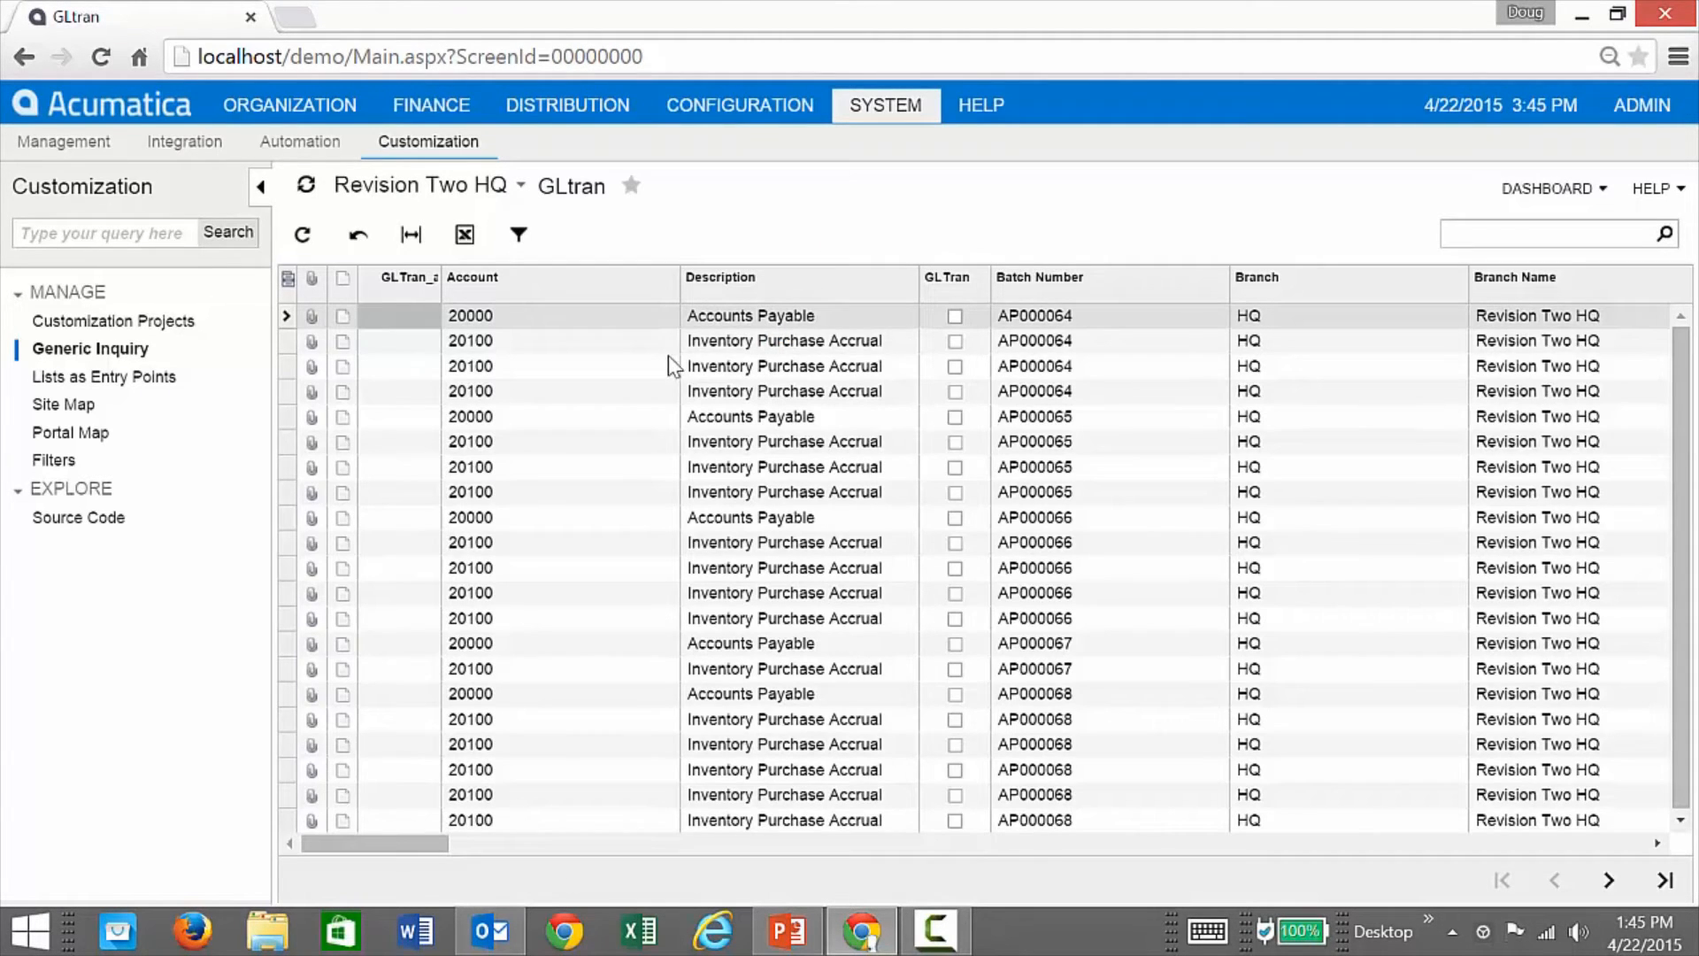
Step: Filter the Description column to entries containing 'receive'
{"action": "left_click", "coordinate": [805, 299]}
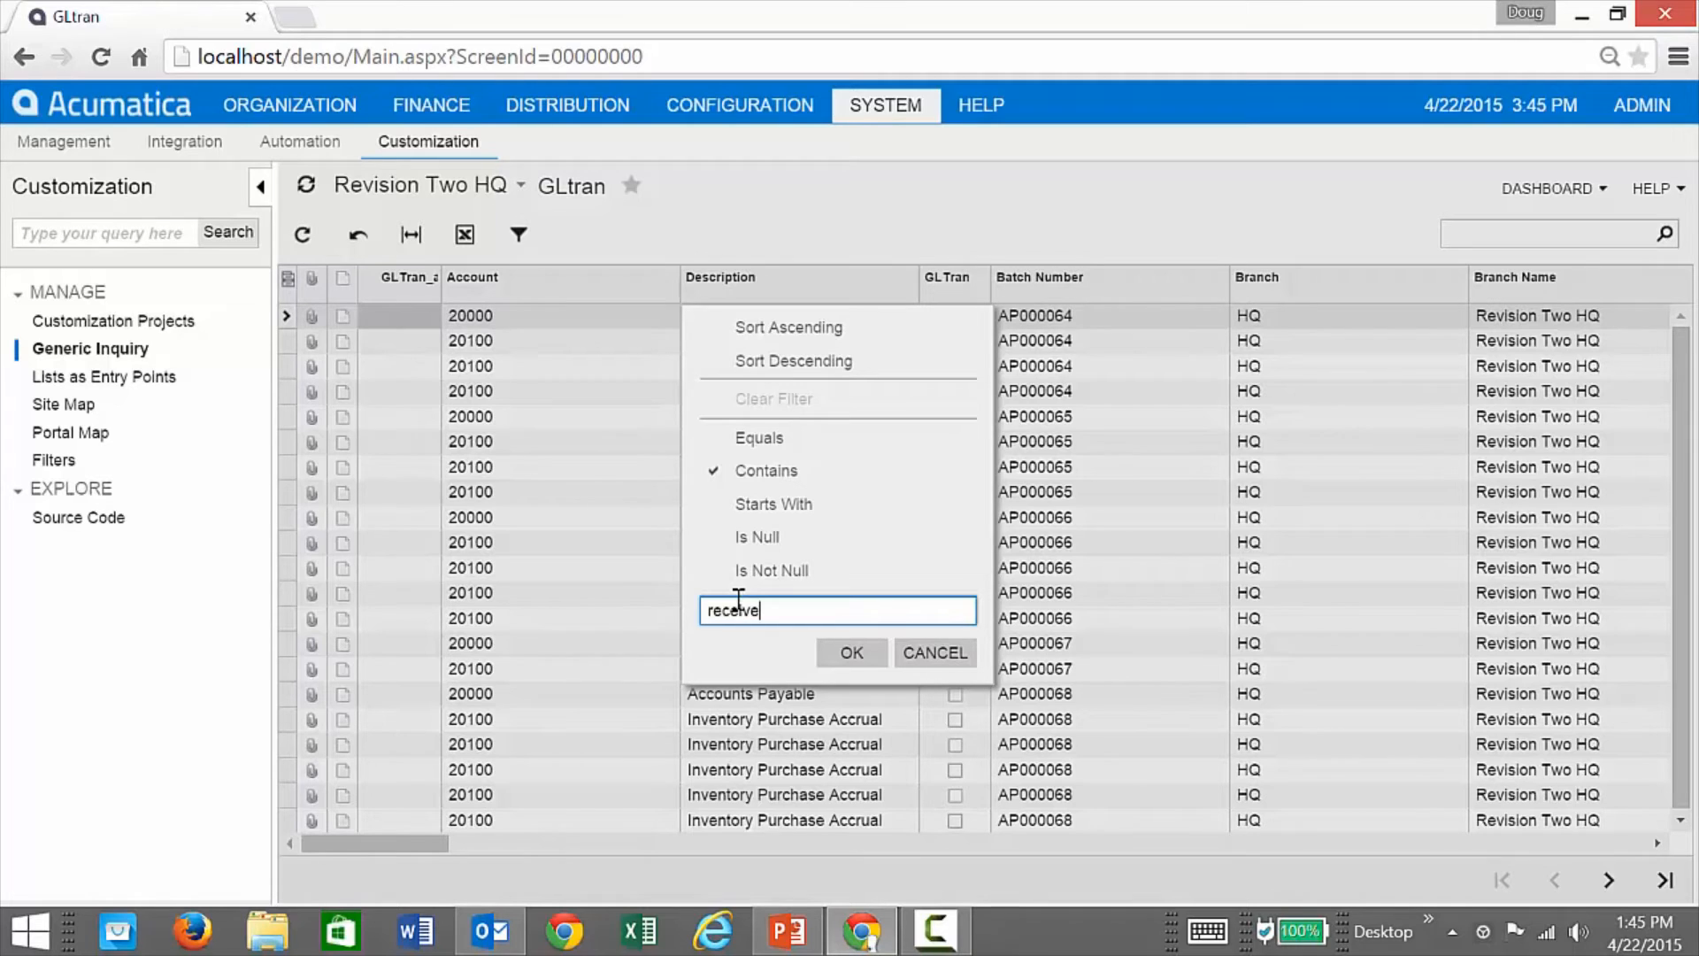
{"action": "left_click", "coordinate": [826, 653]}
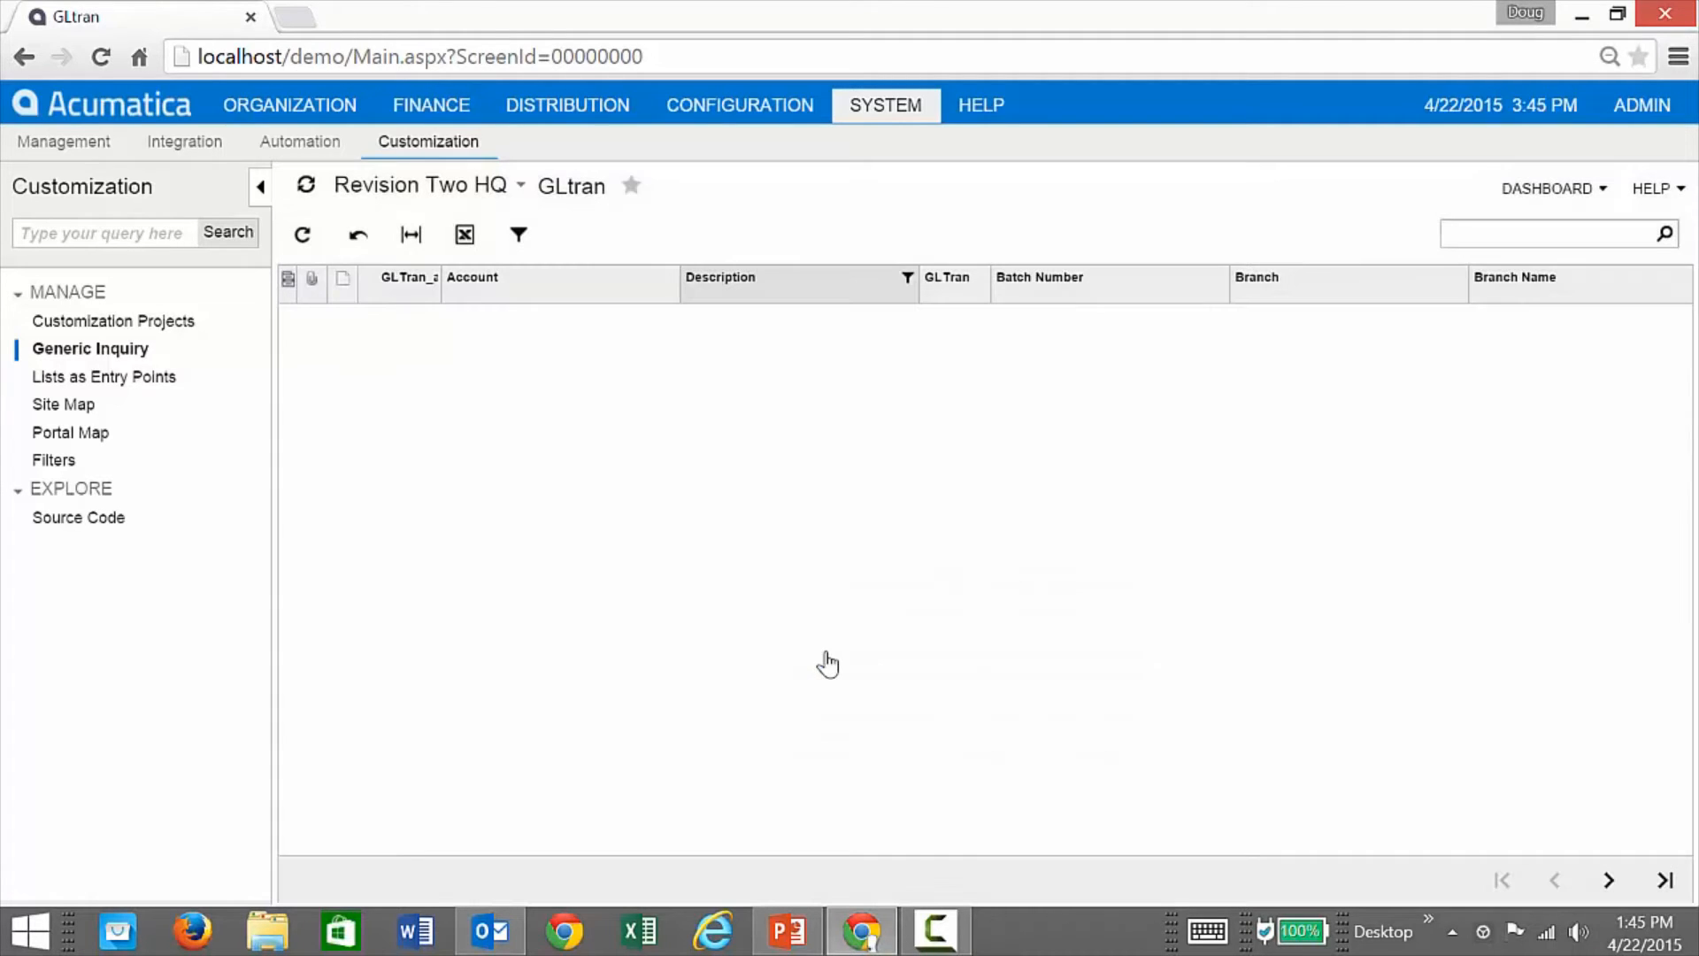
{"action": "left_click", "coordinate": [885, 295]}
{"action": "type", "text": "r"}
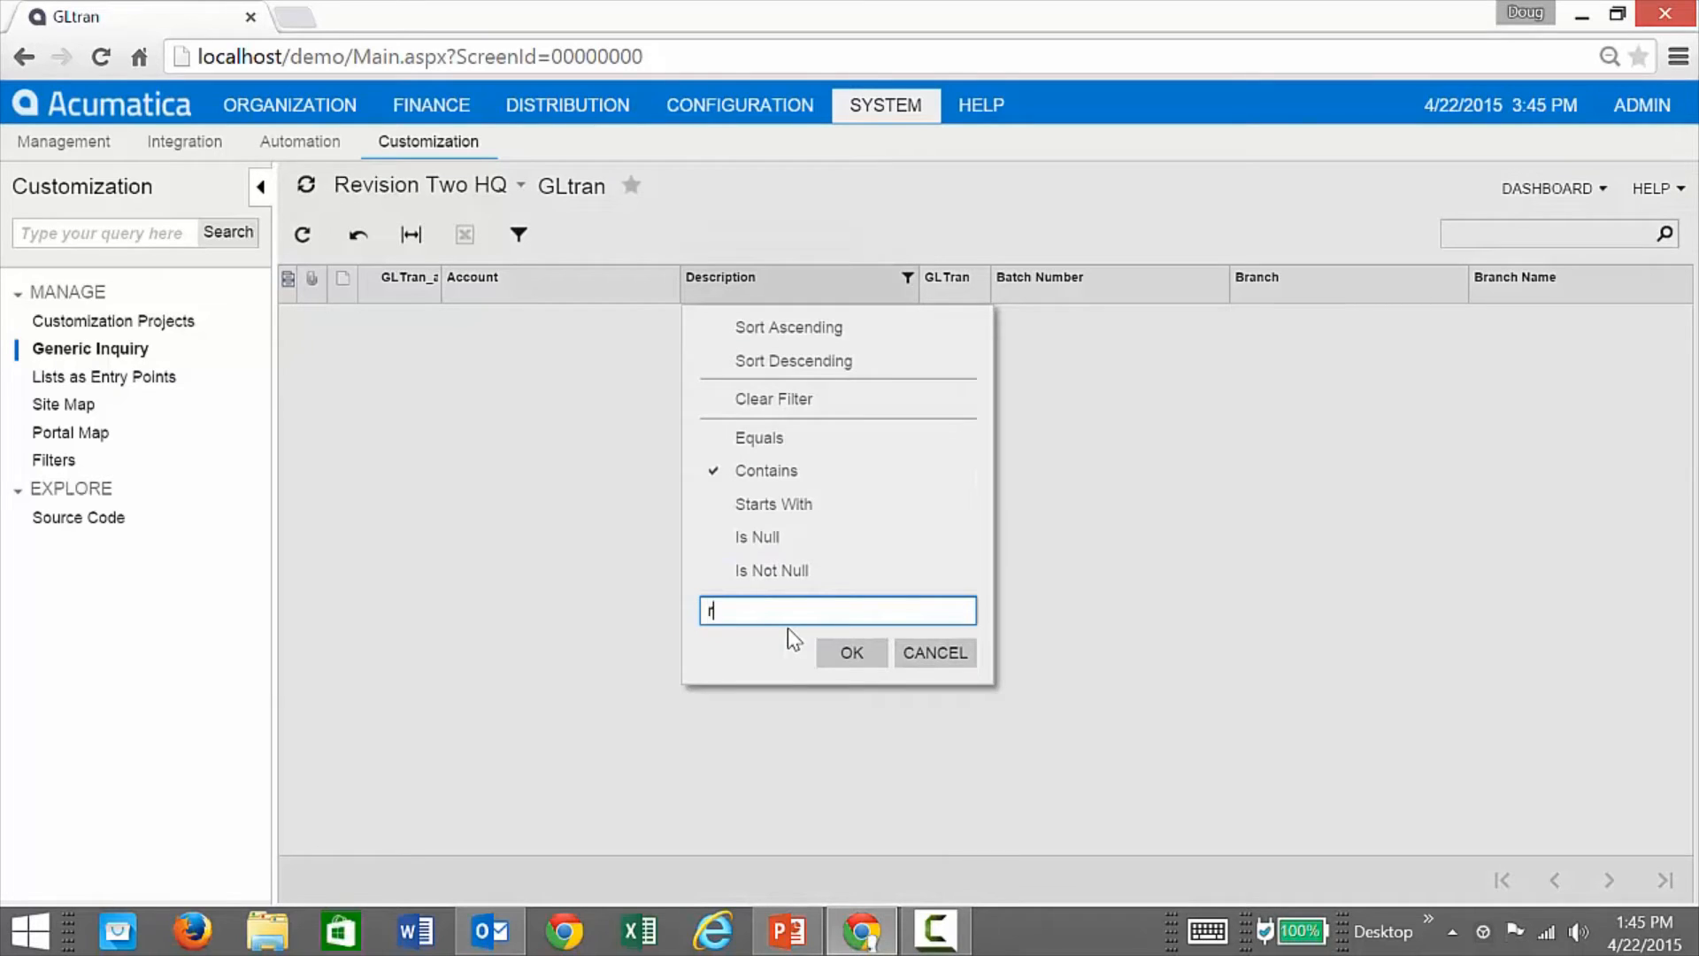
{"action": "type", "text": "eceiv"}
{"action": "type", "text": "e"}
{"action": "left_click", "coordinate": [850, 655]}
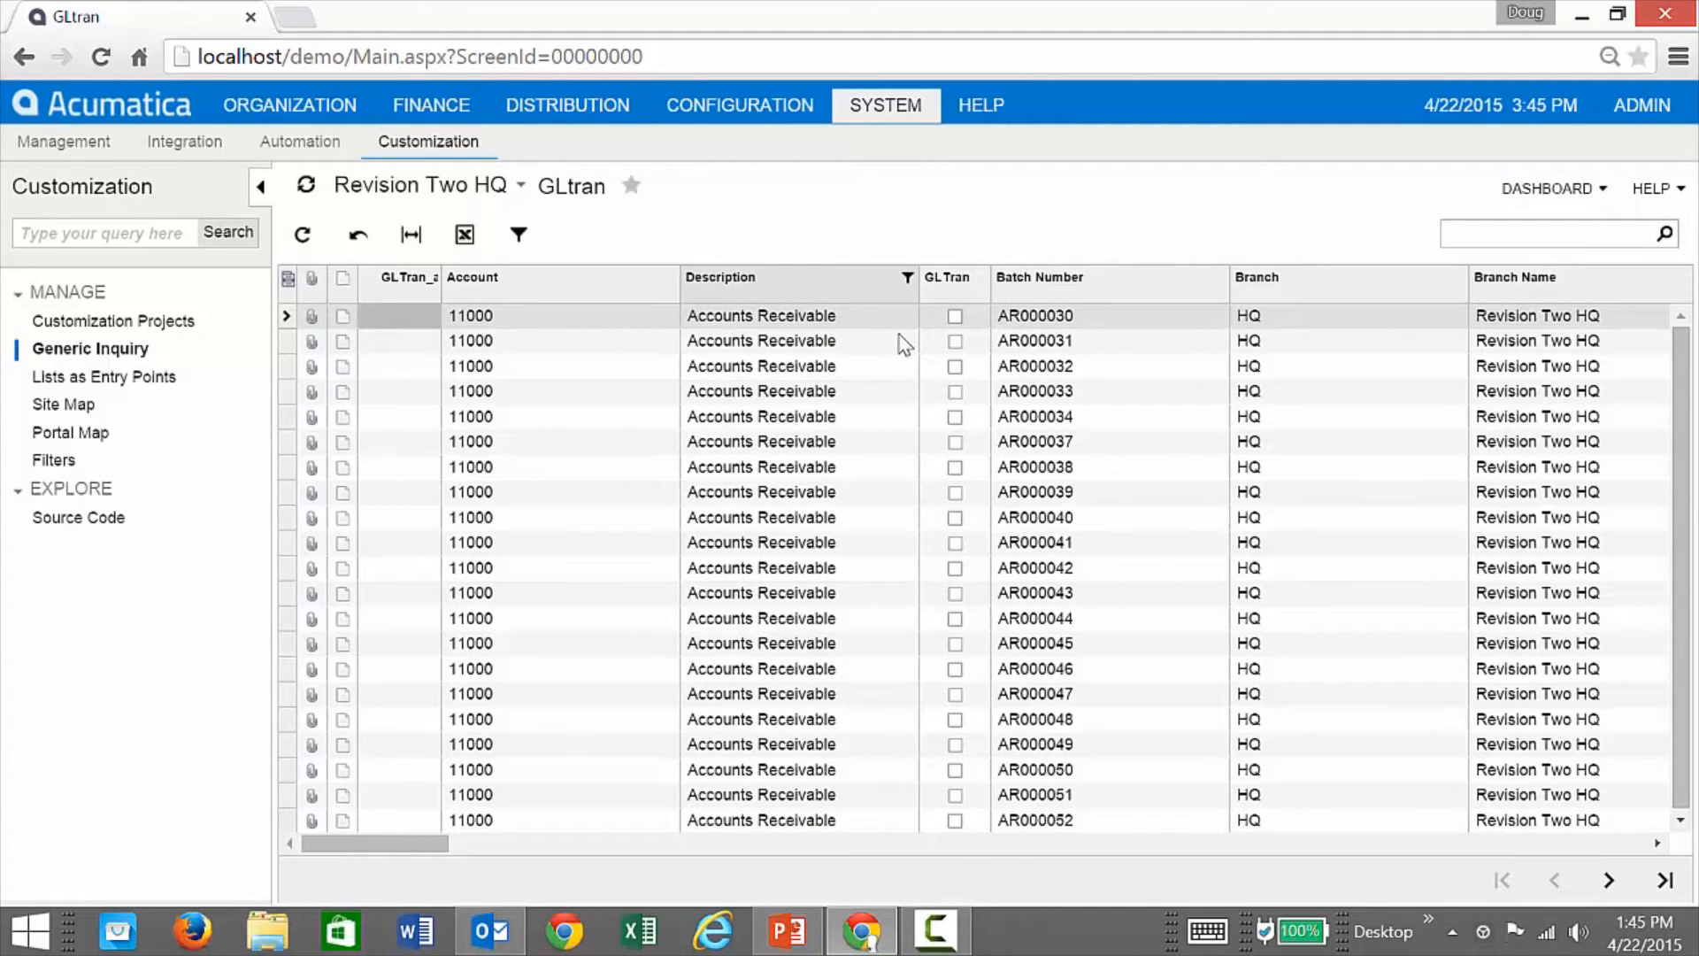
Step: Filter Debit Amount to values greater than or equal to 10000
{"action": "left_click_drag", "start_coordinate": [432, 843], "coordinate": [607, 852]}
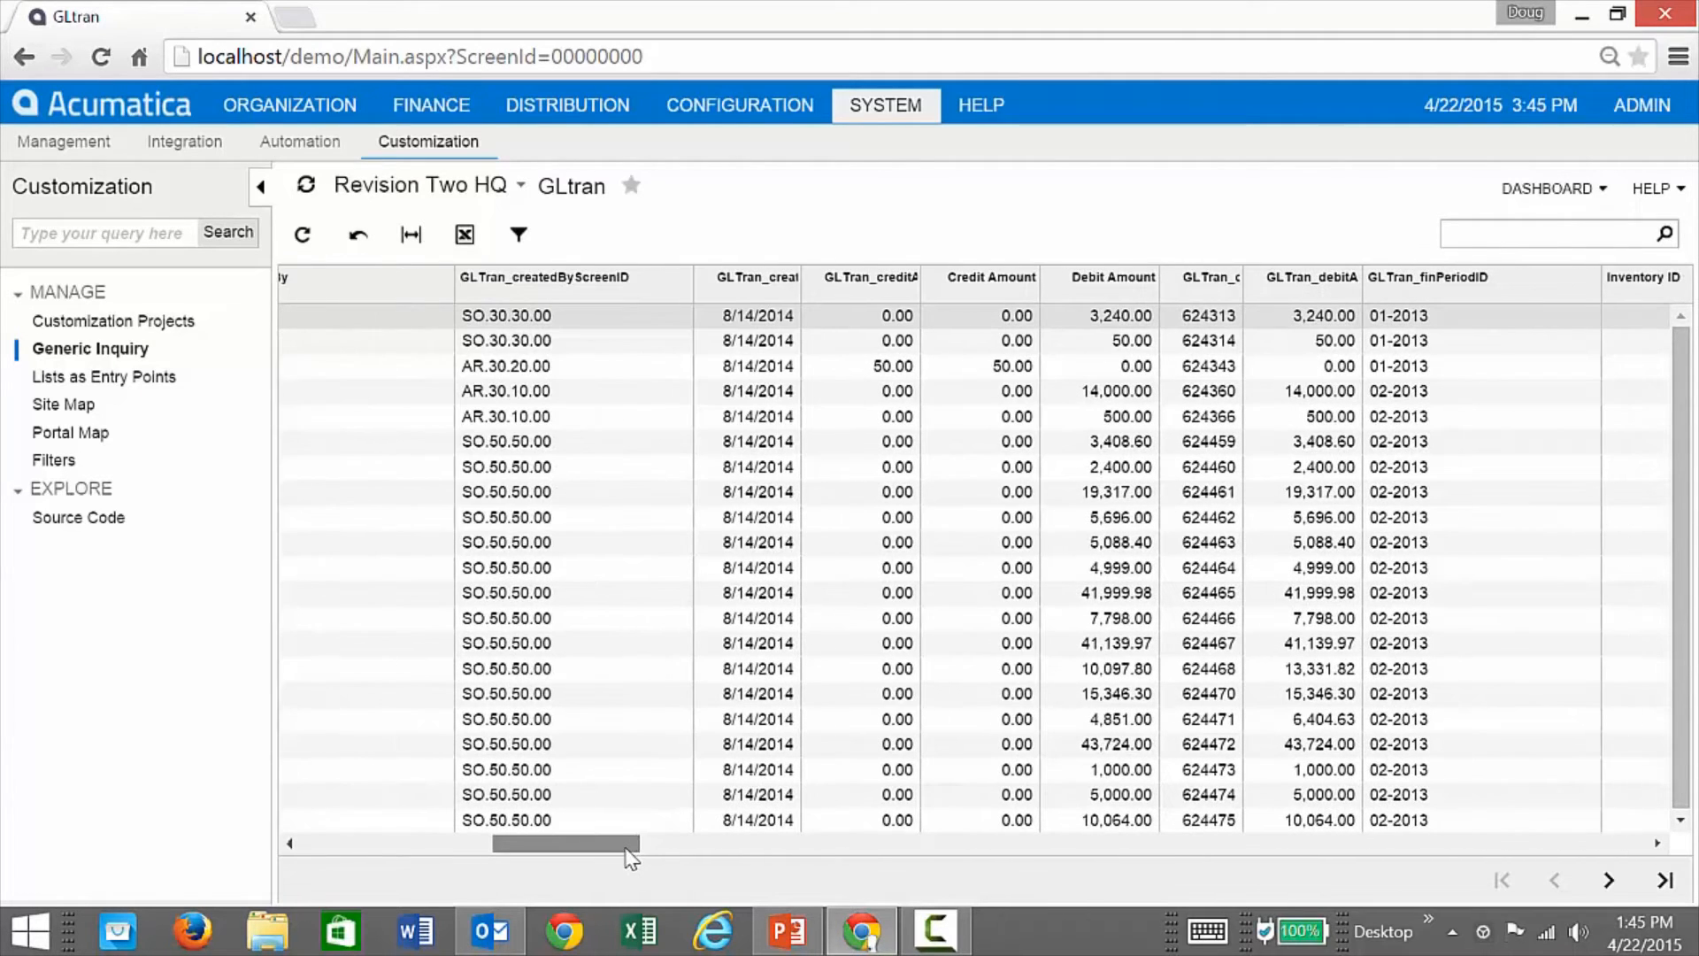
{"action": "left_click", "coordinate": [1109, 297]}
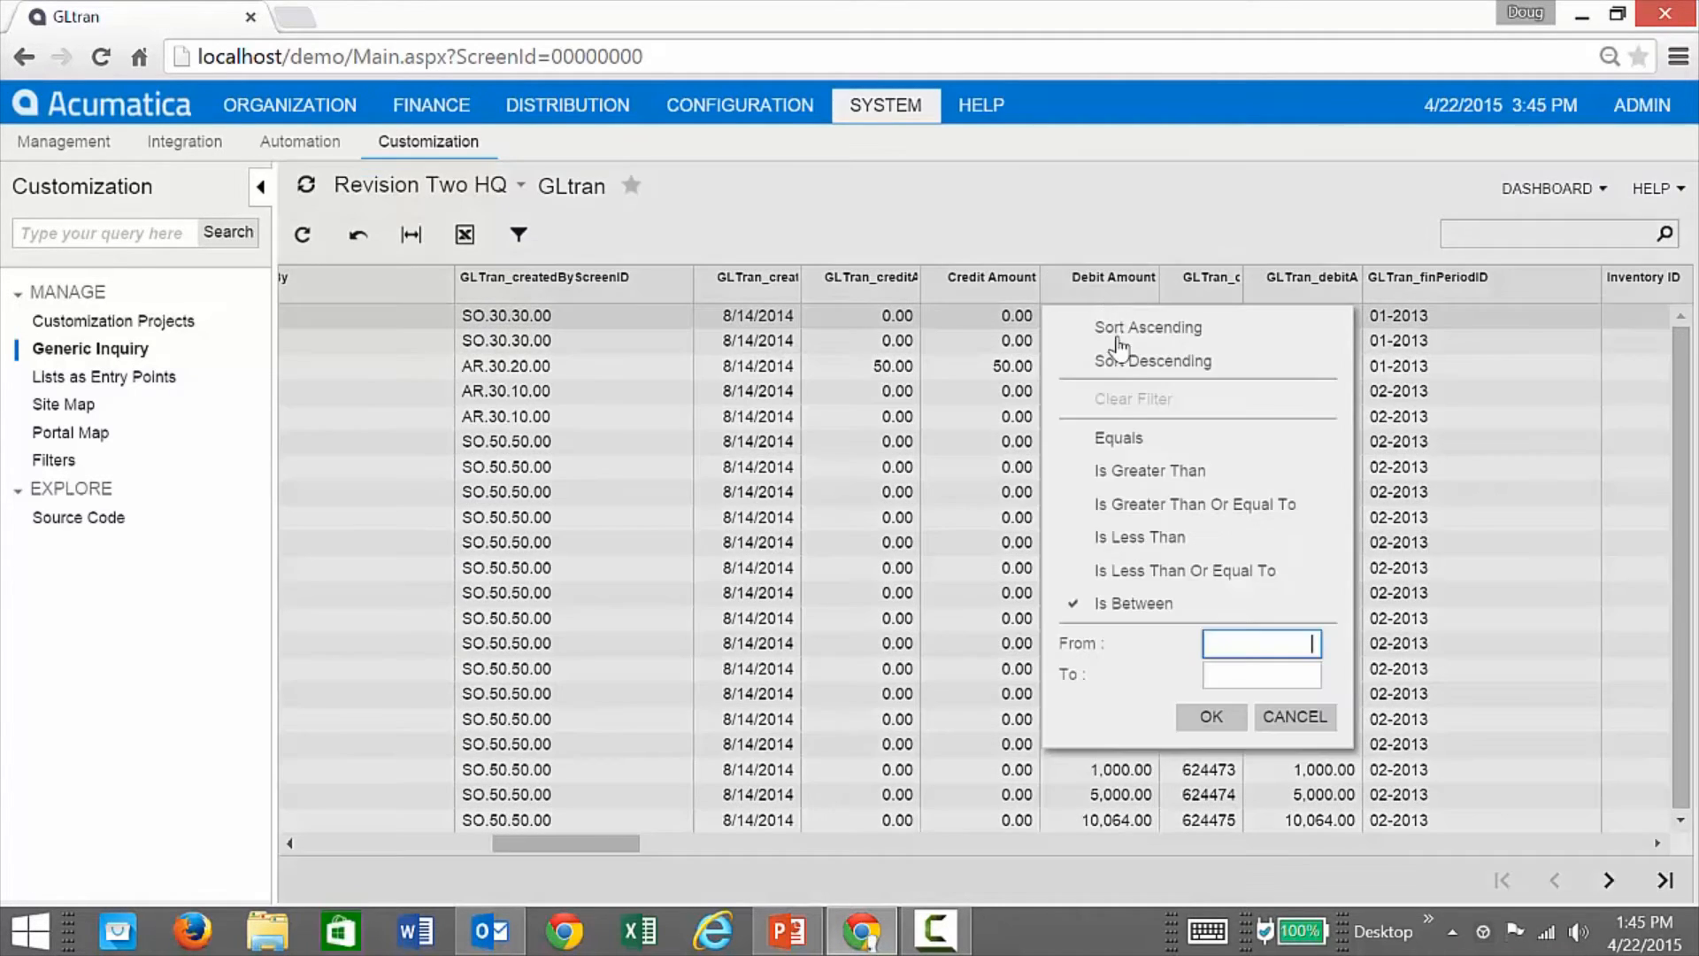
{"action": "left_click", "coordinate": [1141, 506]}
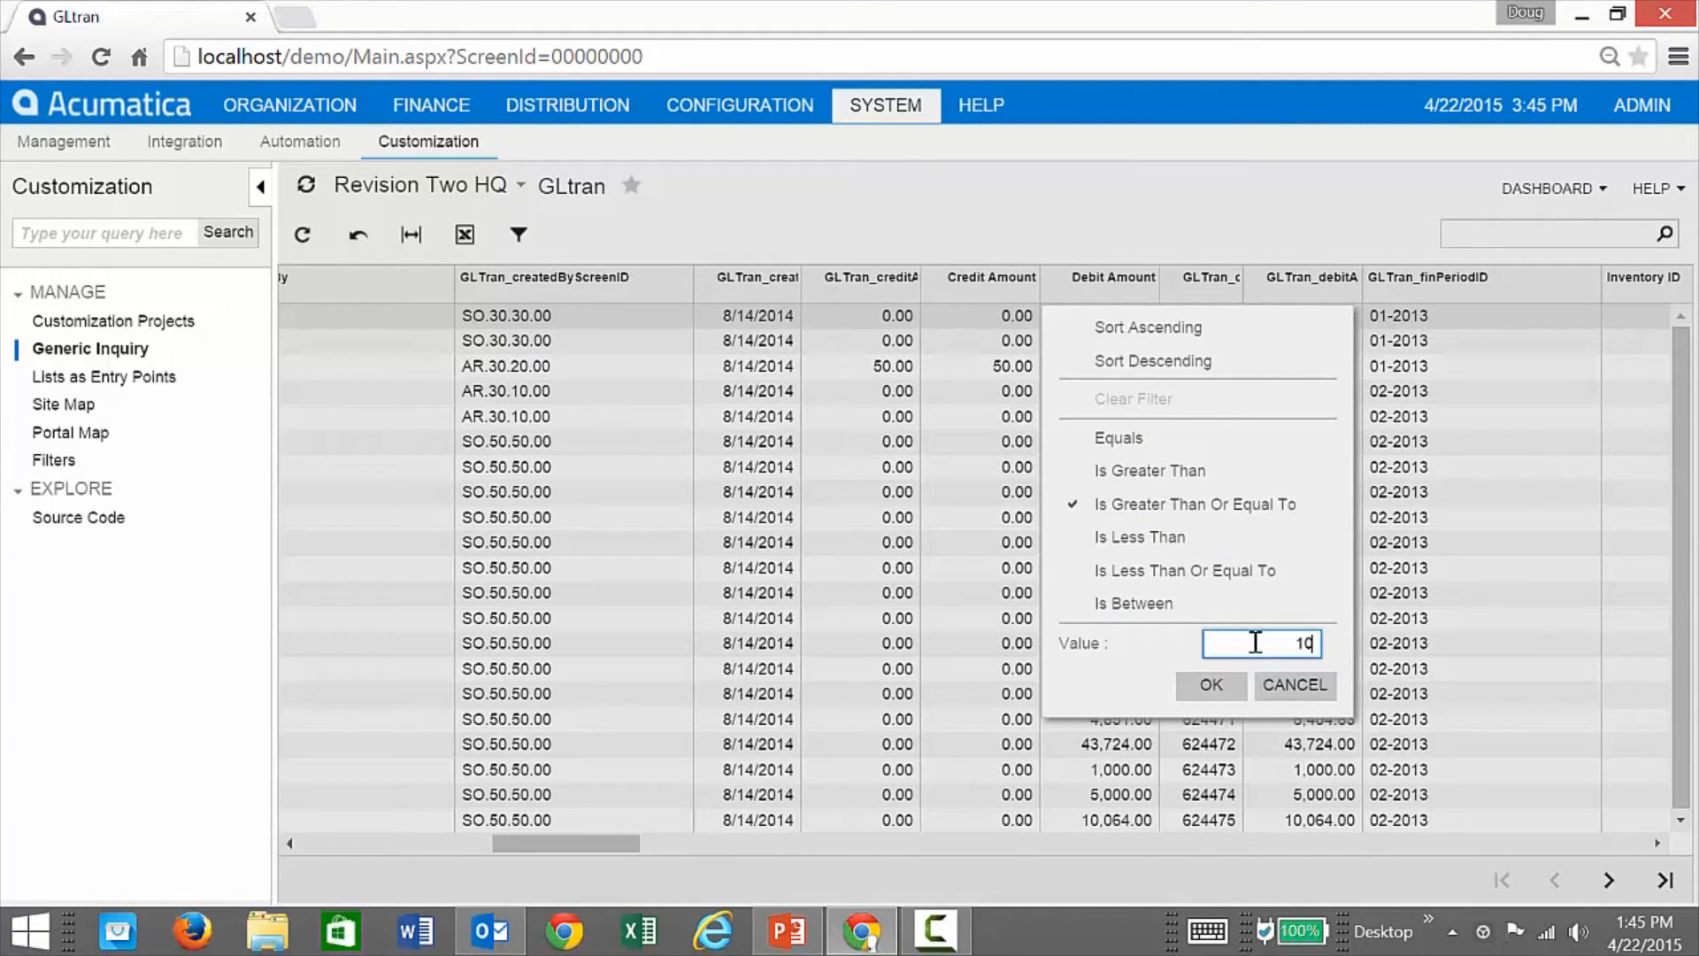
{"action": "type", "text": "10000"}
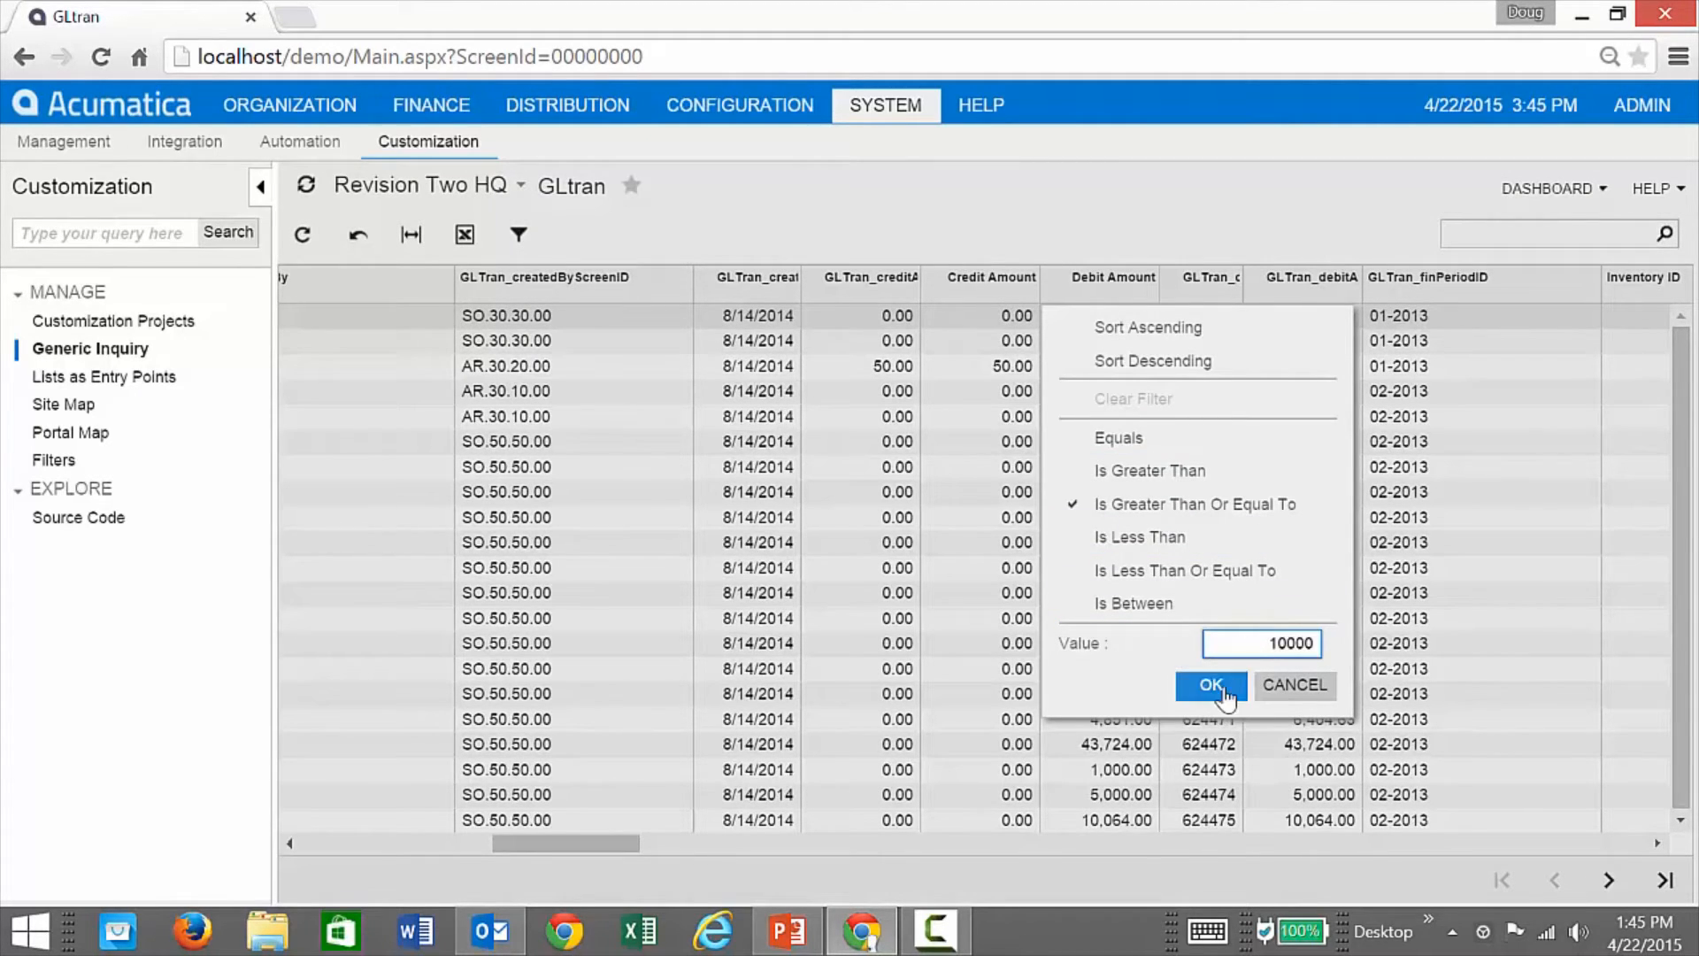
{"action": "left_click", "coordinate": [1208, 686]}
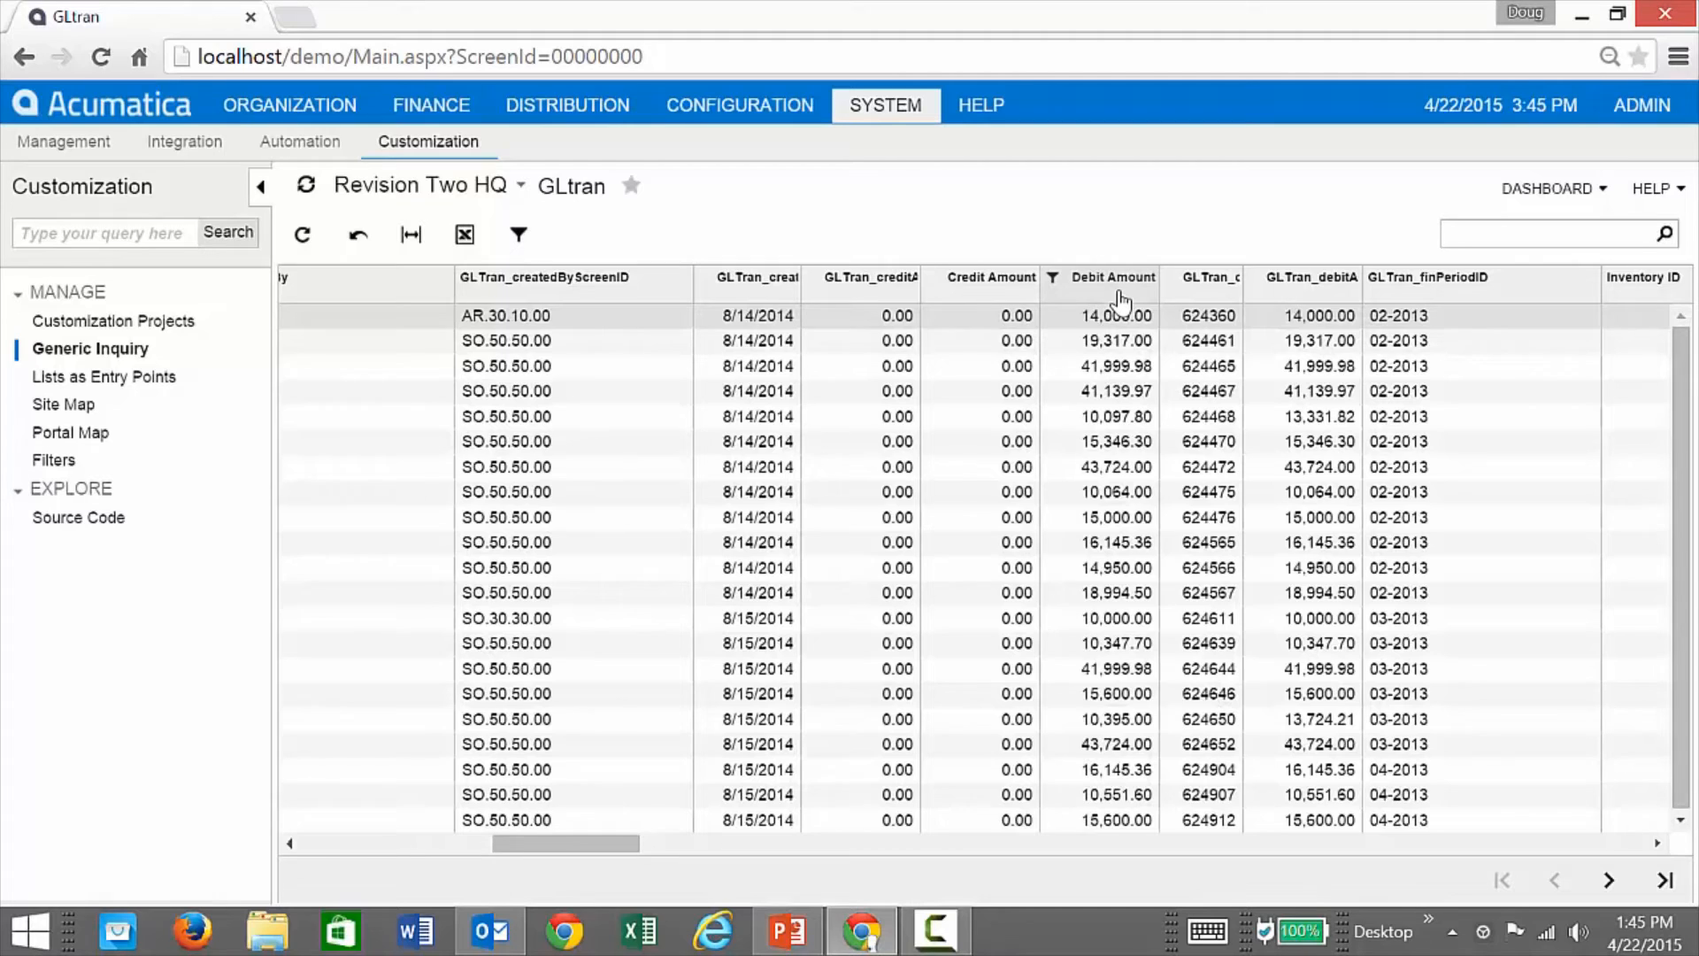
{"action": "left_click", "coordinate": [1596, 197]}
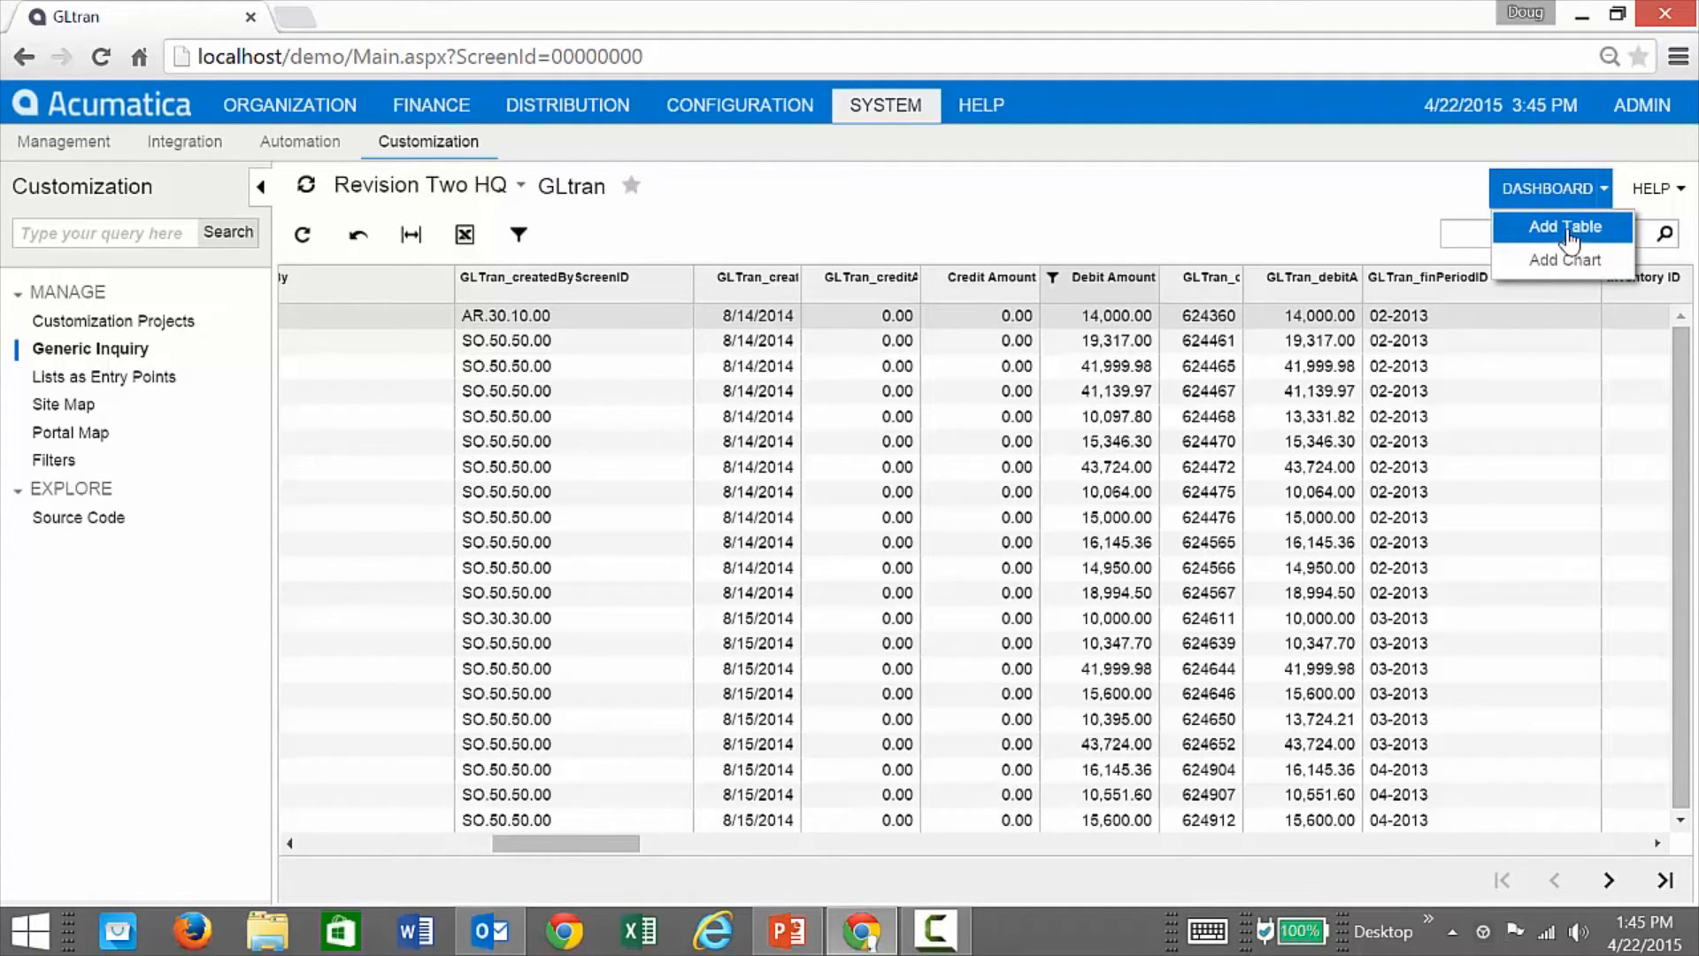
Step: Add the results as a dashboard table, excluding Account, Batch Number, Branch, Branch Name and Created By fields
{"action": "left_click", "coordinate": [1565, 228]}
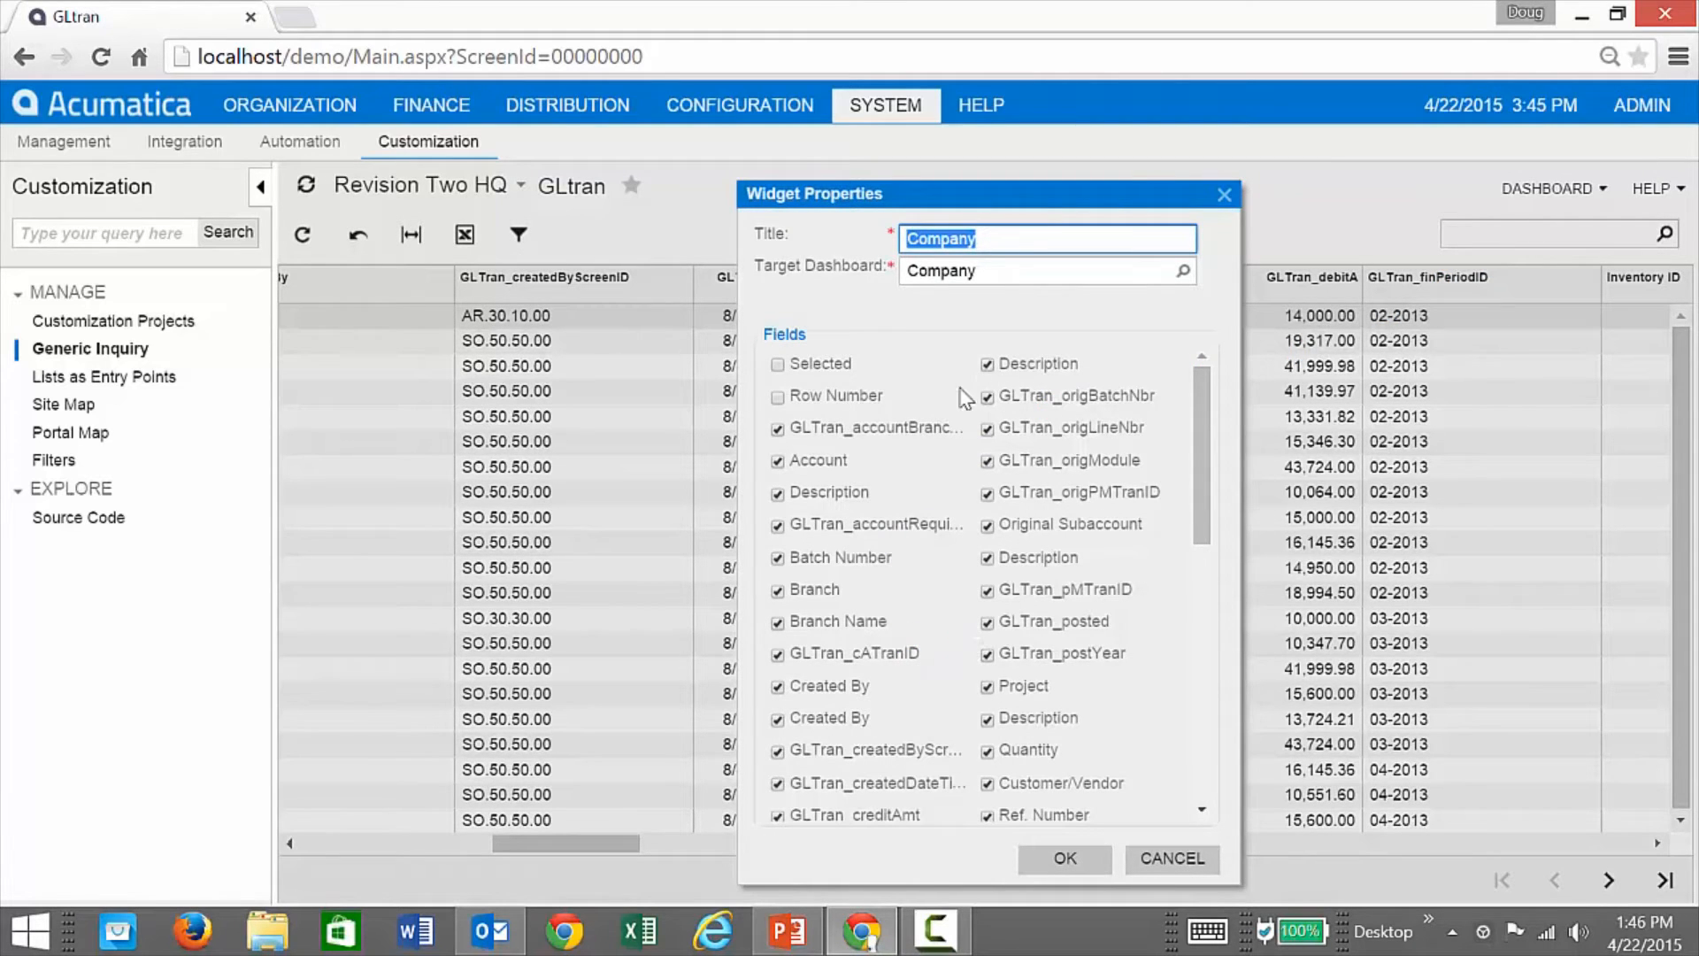
{"action": "left_click", "coordinate": [777, 461]}
{"action": "left_click", "coordinate": [777, 526]}
{"action": "left_click", "coordinate": [777, 558]}
{"action": "left_click", "coordinate": [777, 590]}
{"action": "left_click", "coordinate": [777, 622]}
{"action": "left_click", "coordinate": [777, 654]}
{"action": "left_click", "coordinate": [777, 719]}
{"action": "left_click", "coordinate": [777, 687]}
{"action": "left_click", "coordinate": [777, 752]}
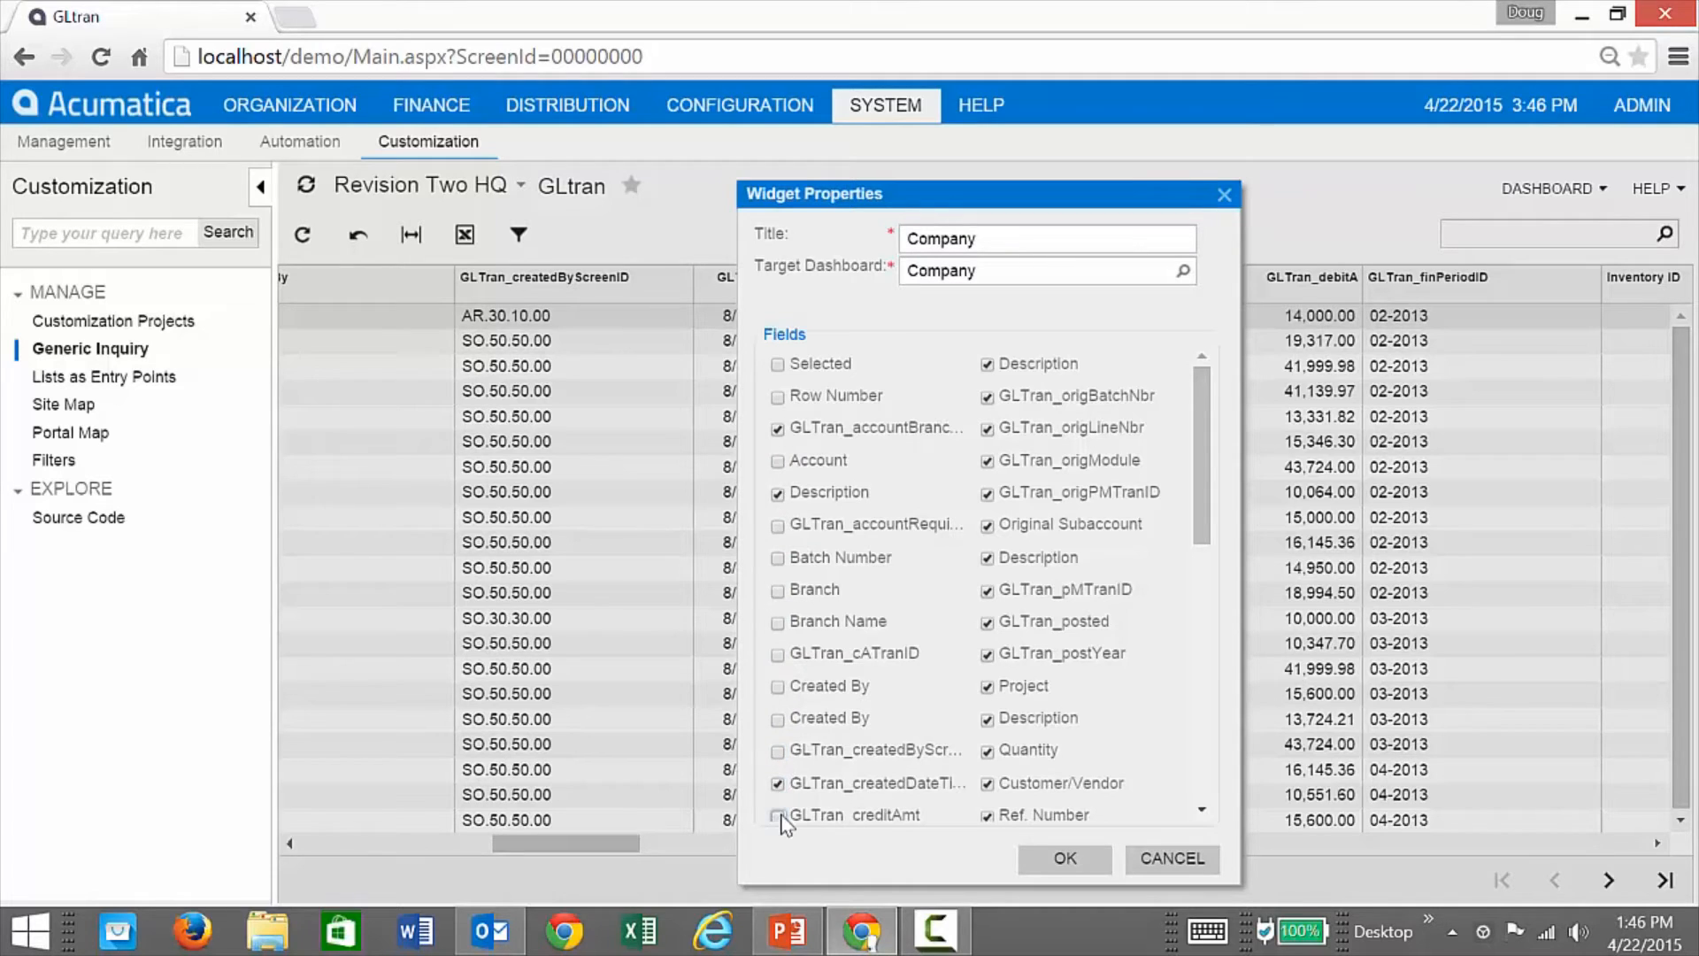
{"action": "scroll", "coordinate": [819, 768], "scroll_direction": "down", "scroll_amount": 10}
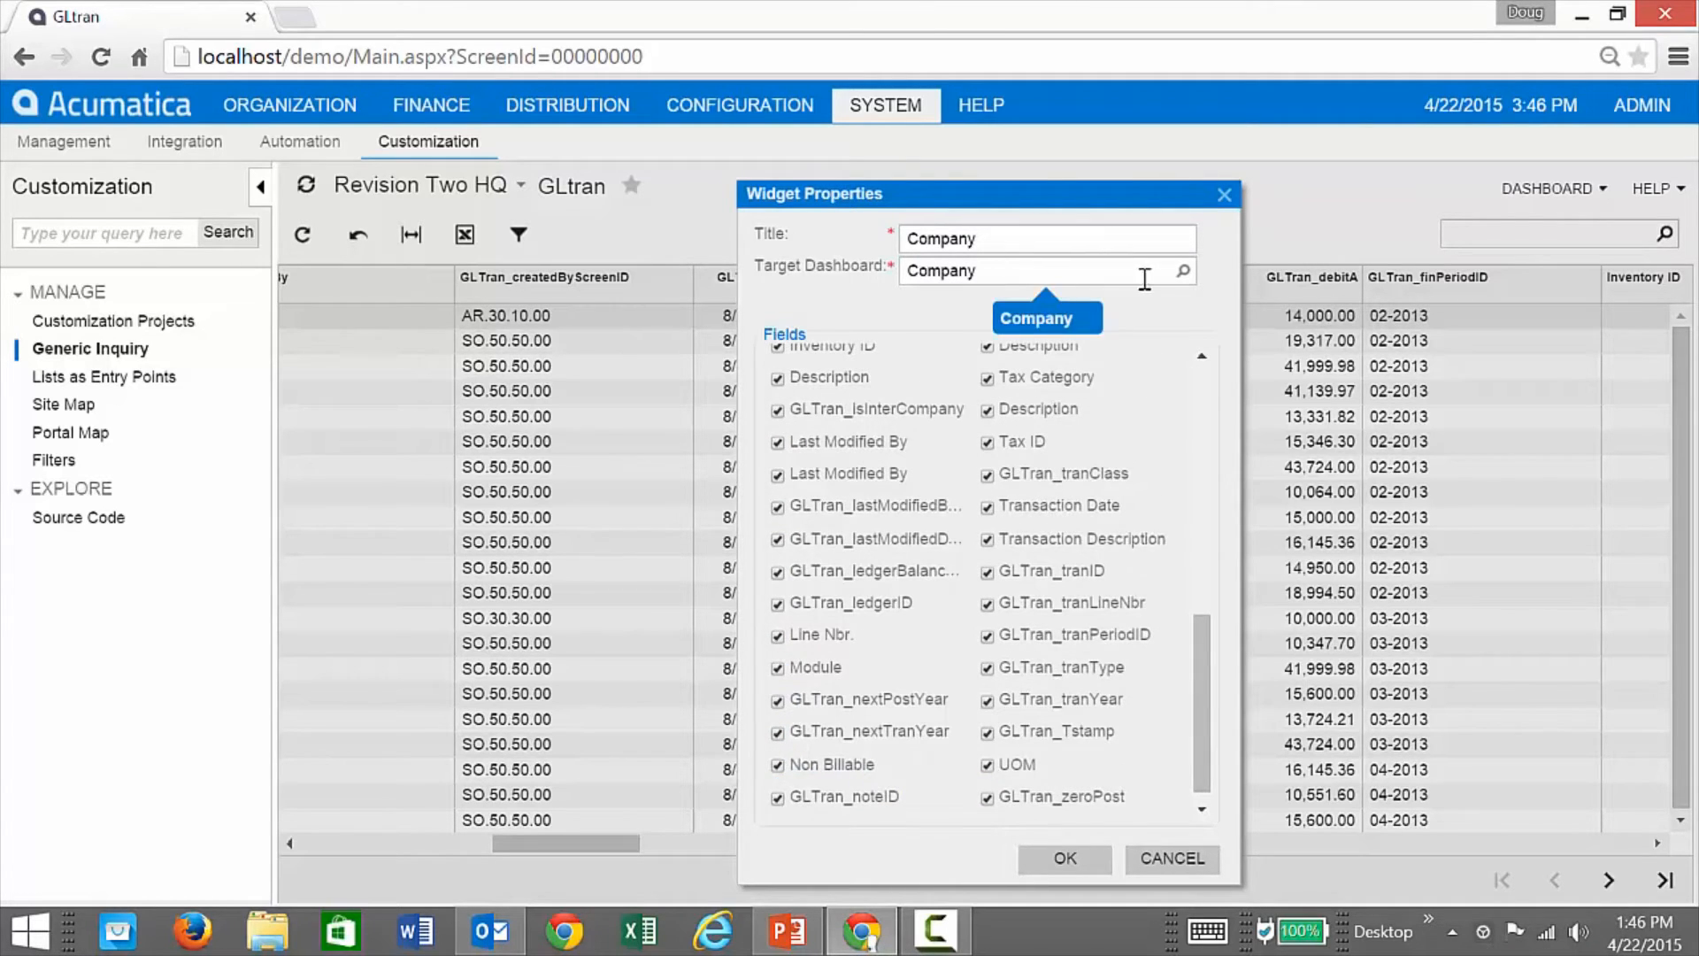
Step: Target the Finance > Accounts Receivable dashboard, title the widget 'Some table', and confirm
{"action": "left_click", "coordinate": [1183, 271]}
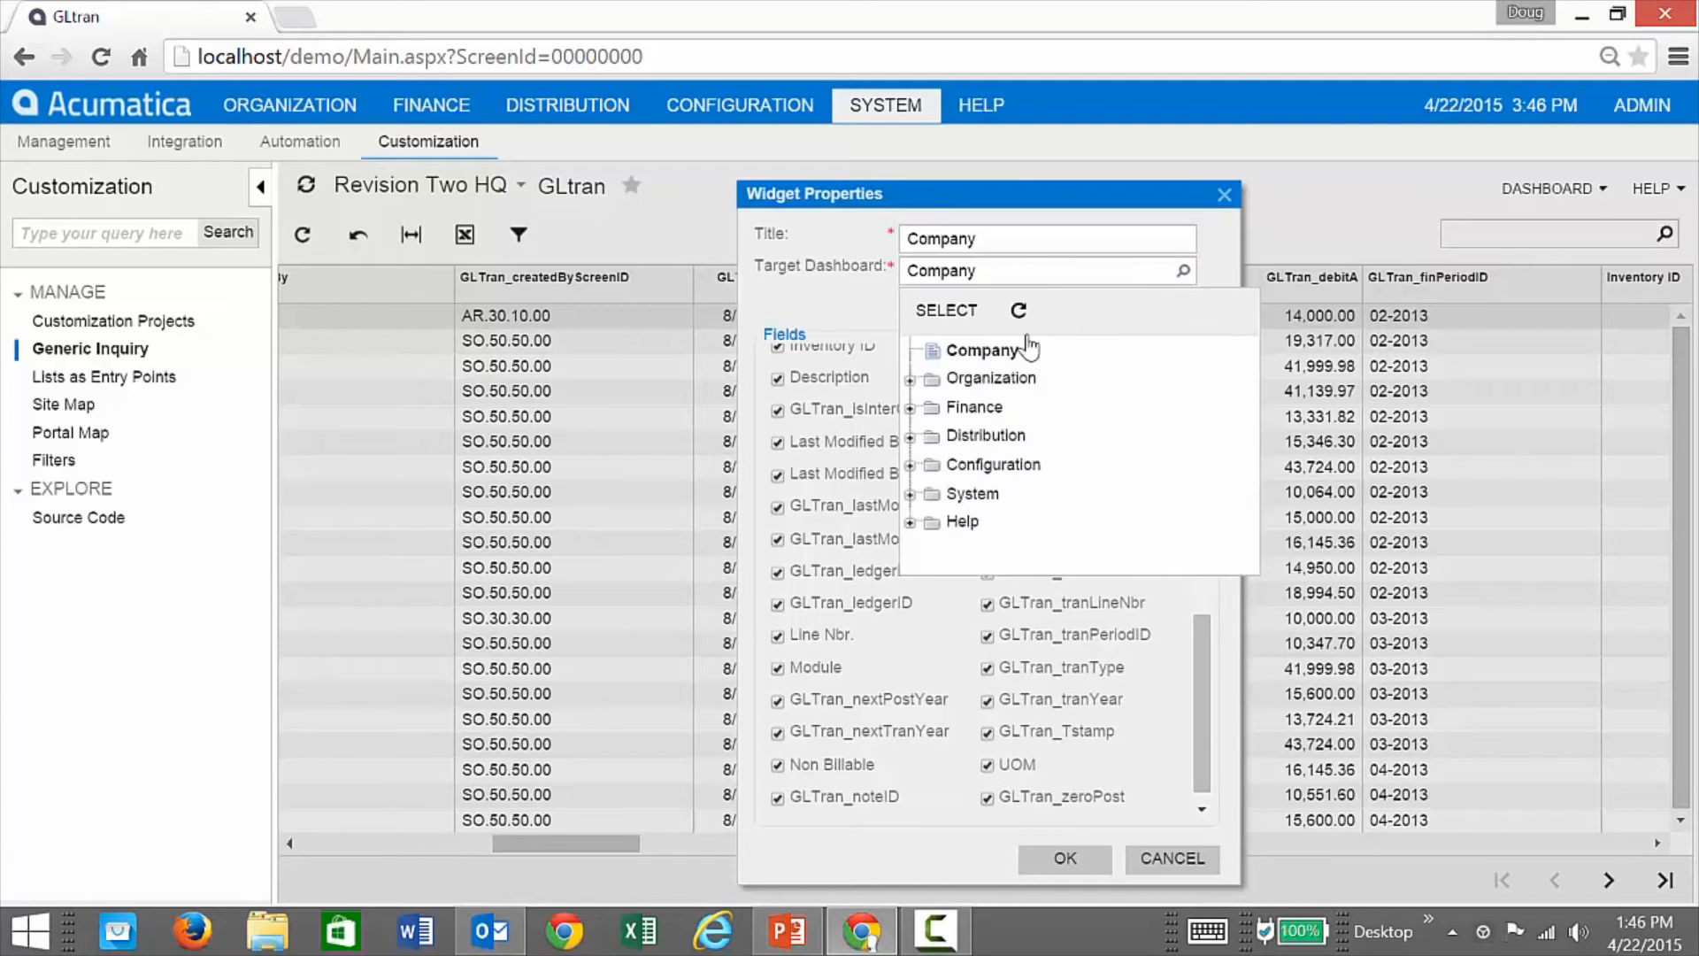
{"action": "left_click", "coordinate": [909, 408]}
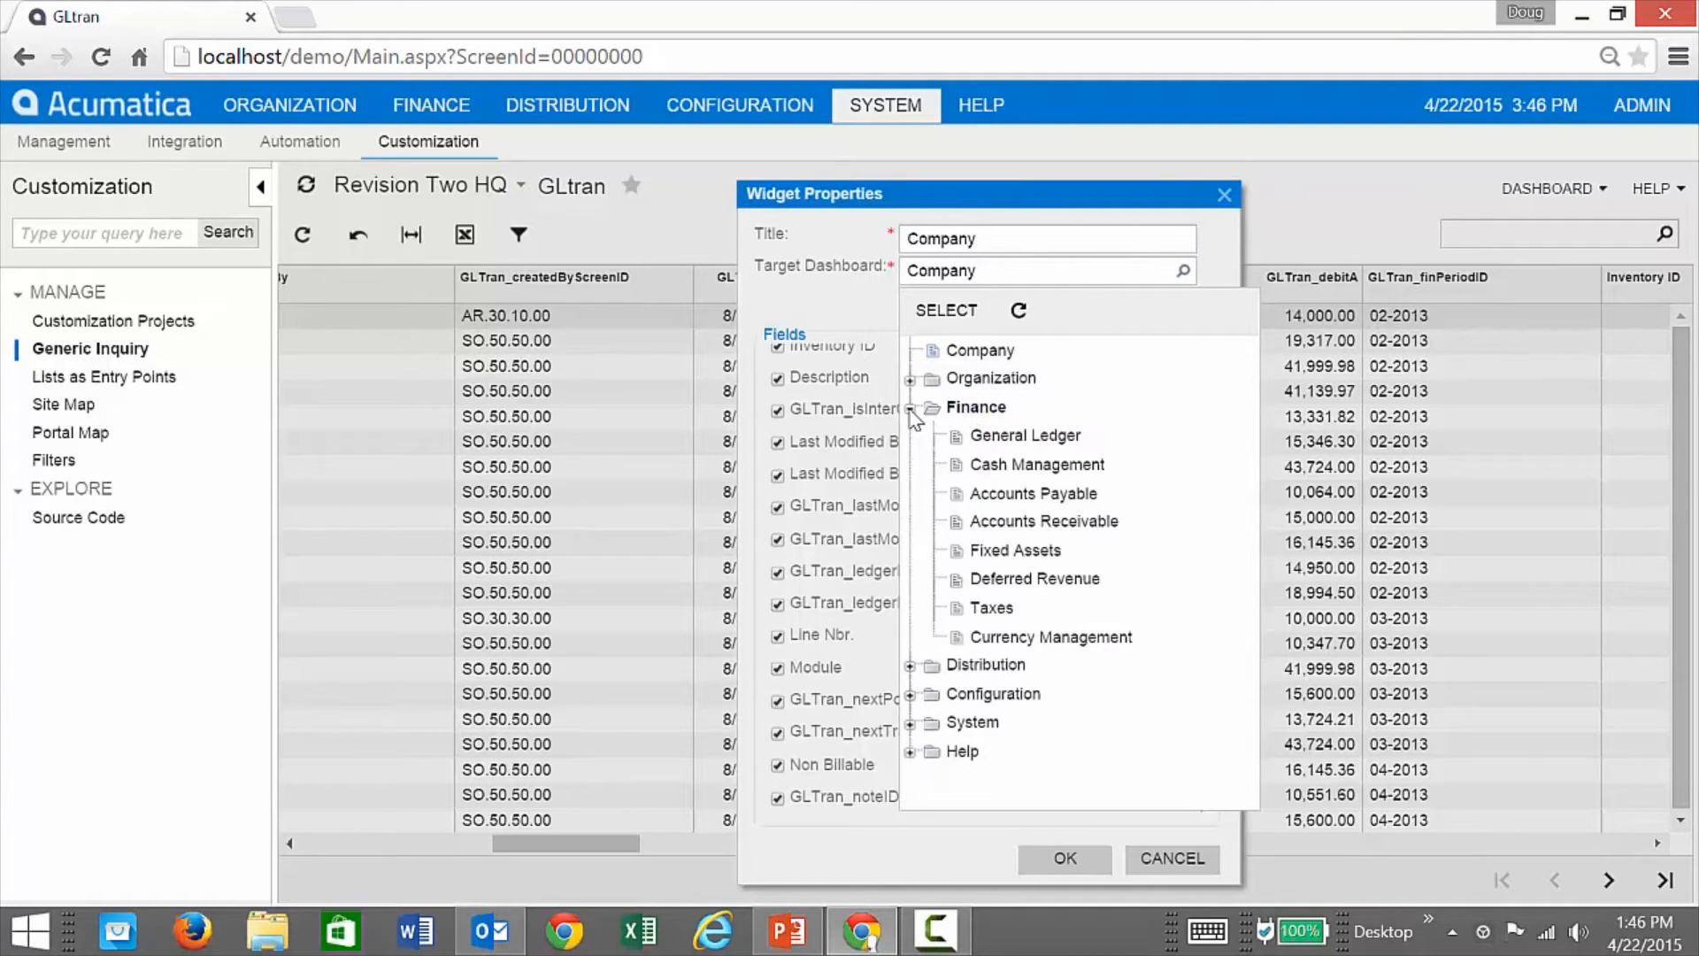
{"action": "double_click", "coordinate": [1044, 522]}
{"action": "double_click", "coordinate": [993, 248]}
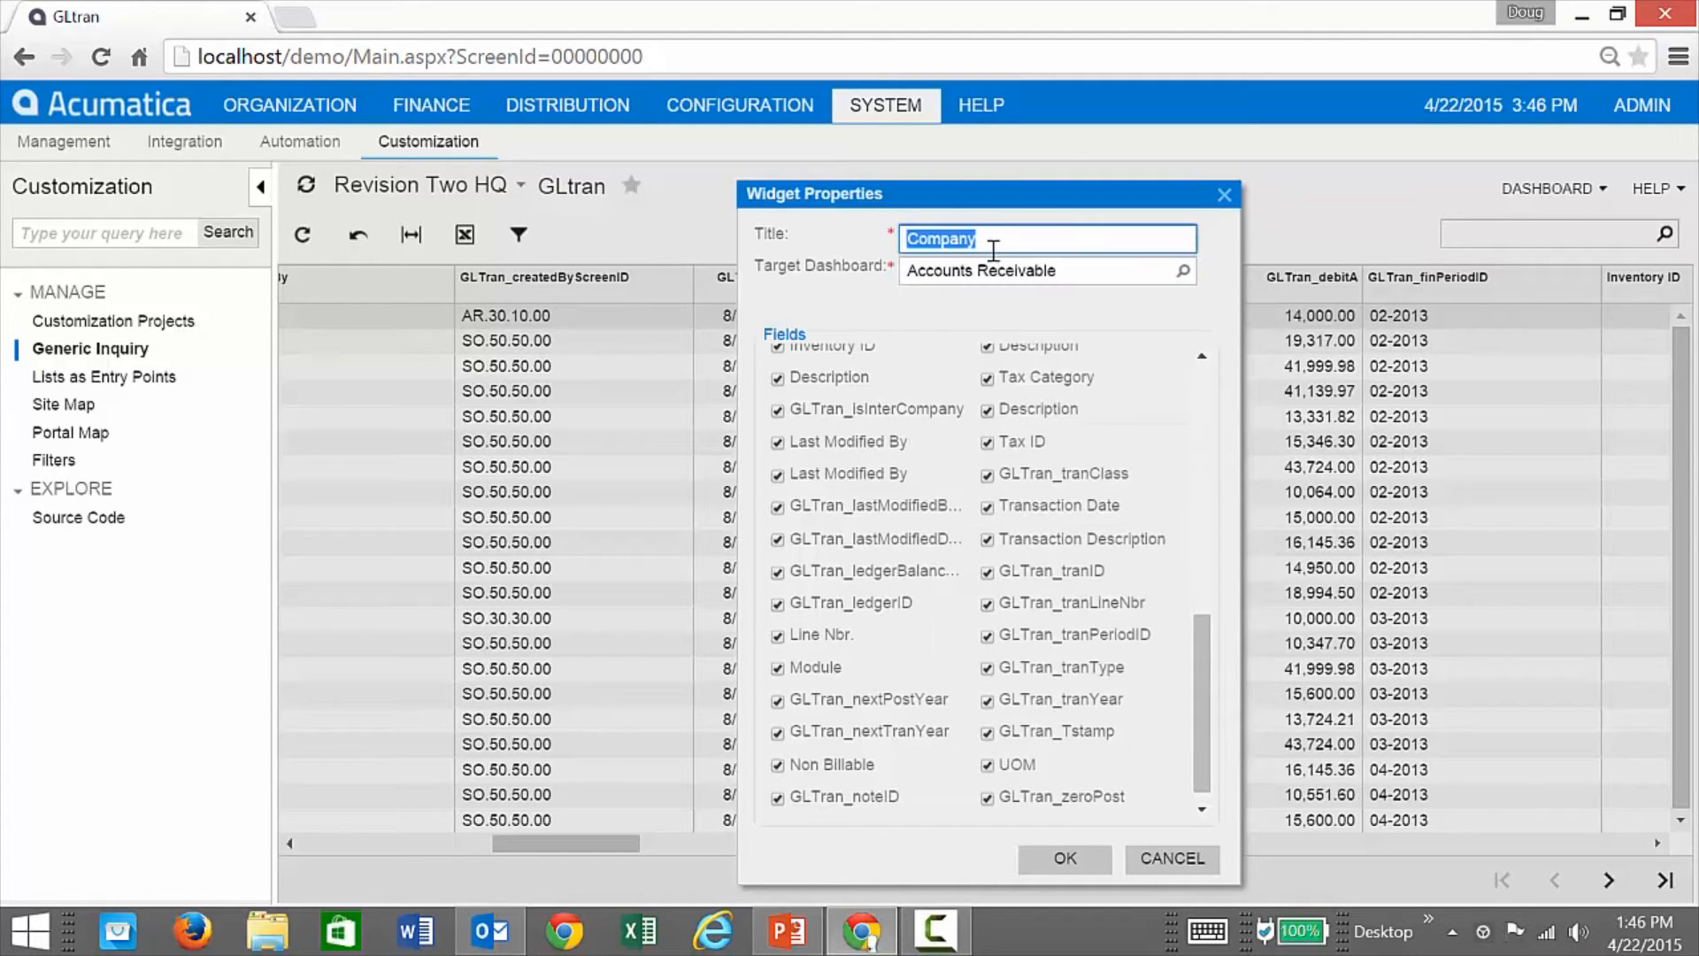
{"action": "type", "text": "Some table"}
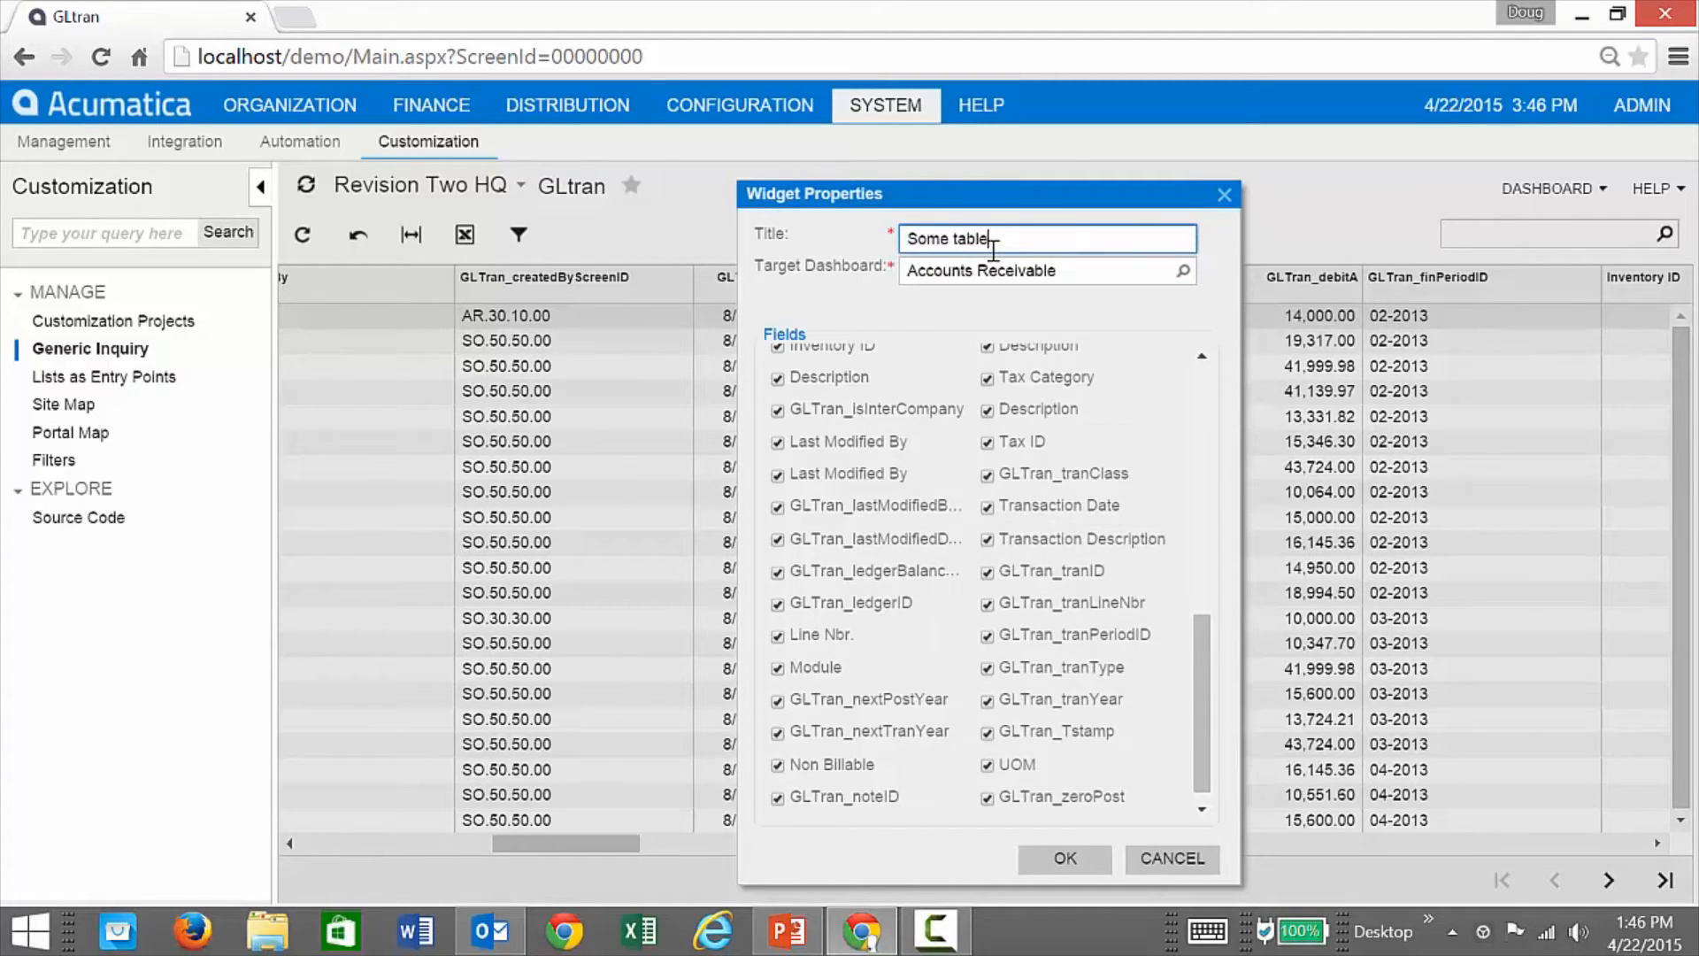
{"action": "left_click", "coordinate": [1068, 858]}
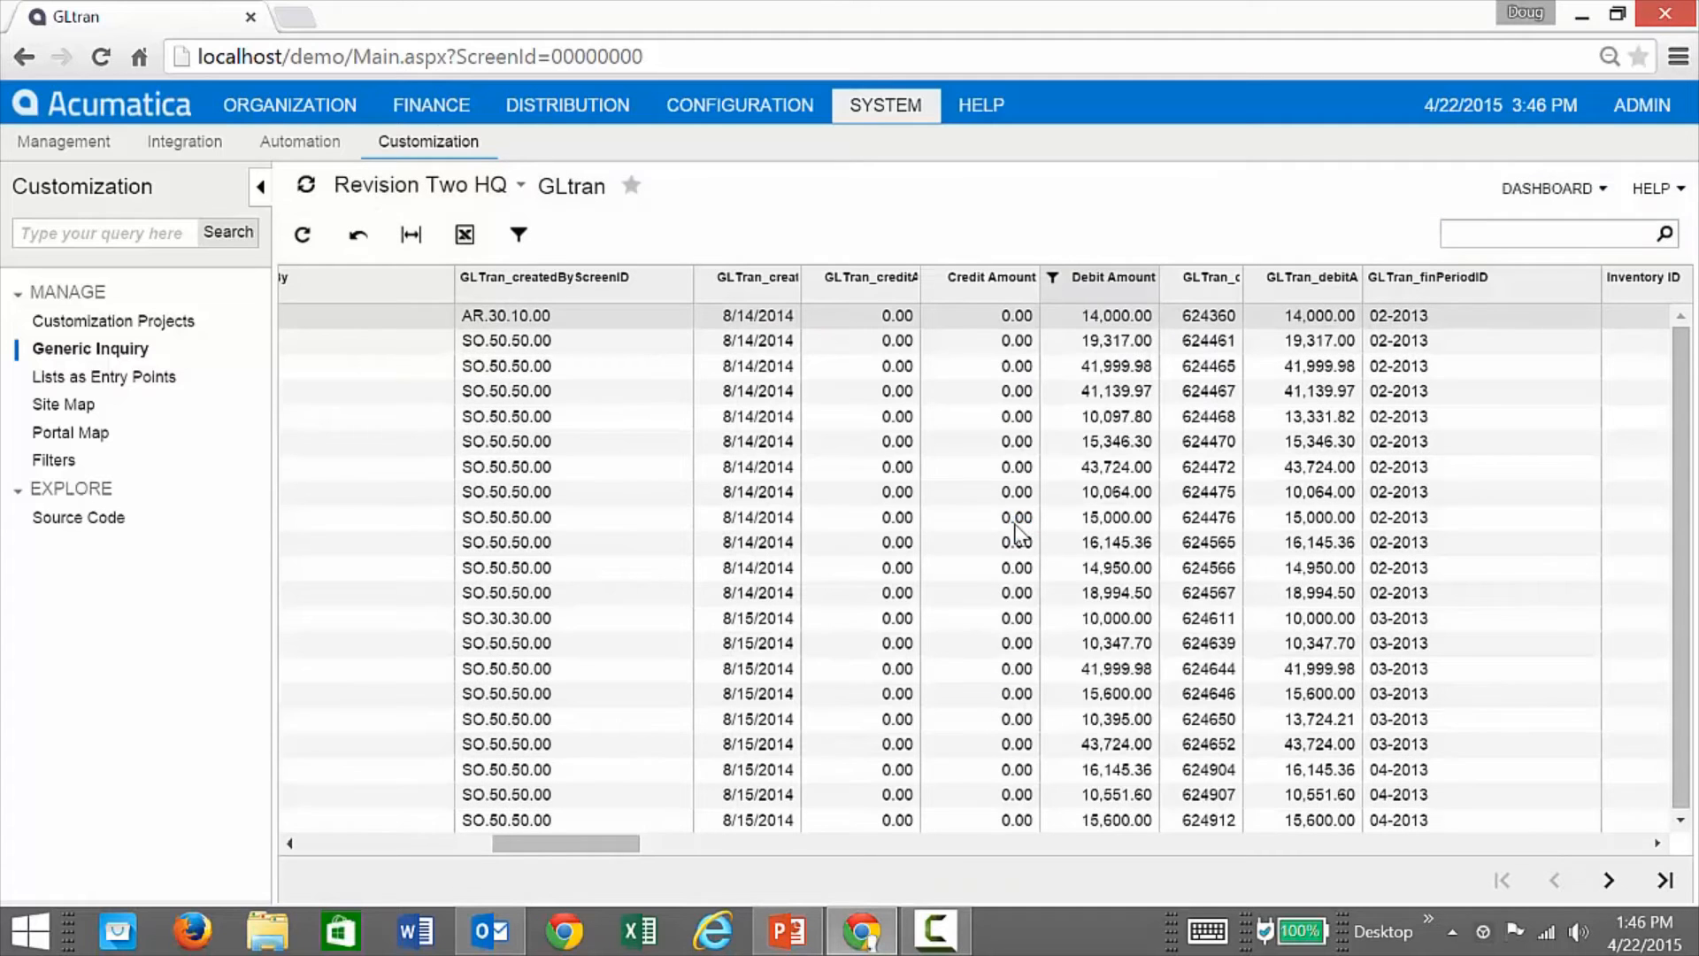
Step: On the Accounts Receivable workspace, widen the SOME TABLE widget, then remove it
{"action": "left_click", "coordinate": [431, 104]}
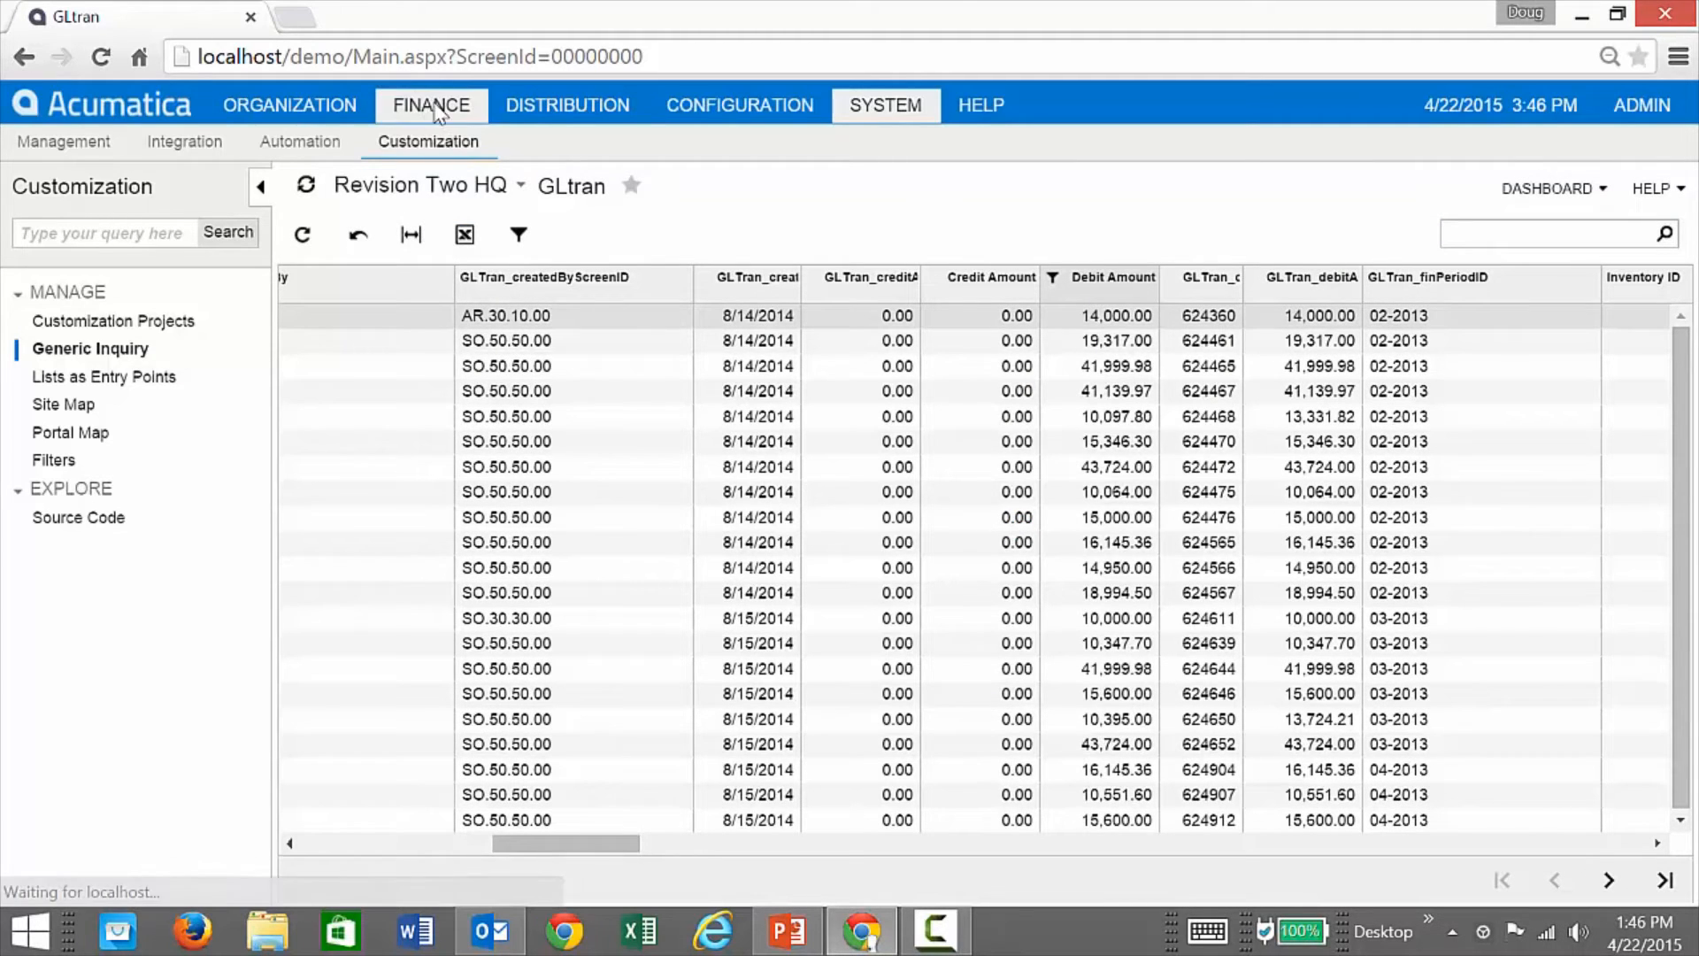
{"action": "left_click", "coordinate": [531, 144]}
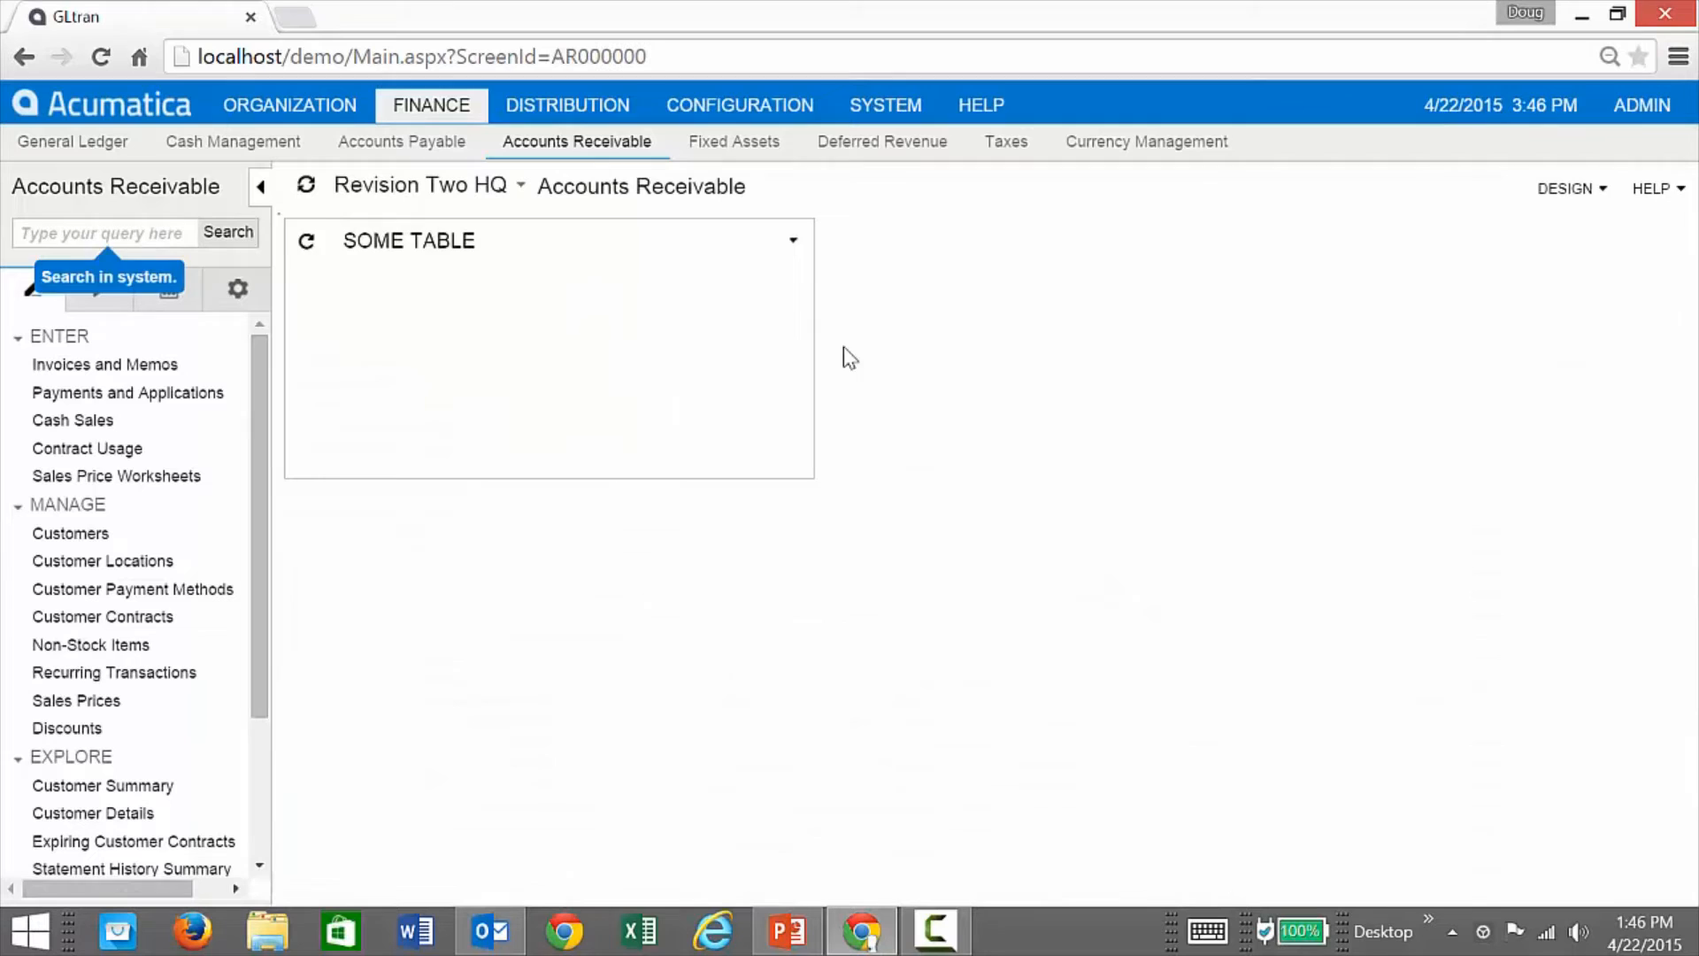
{"action": "left_click_drag", "start_coordinate": [810, 320], "coordinate": [1631, 323]}
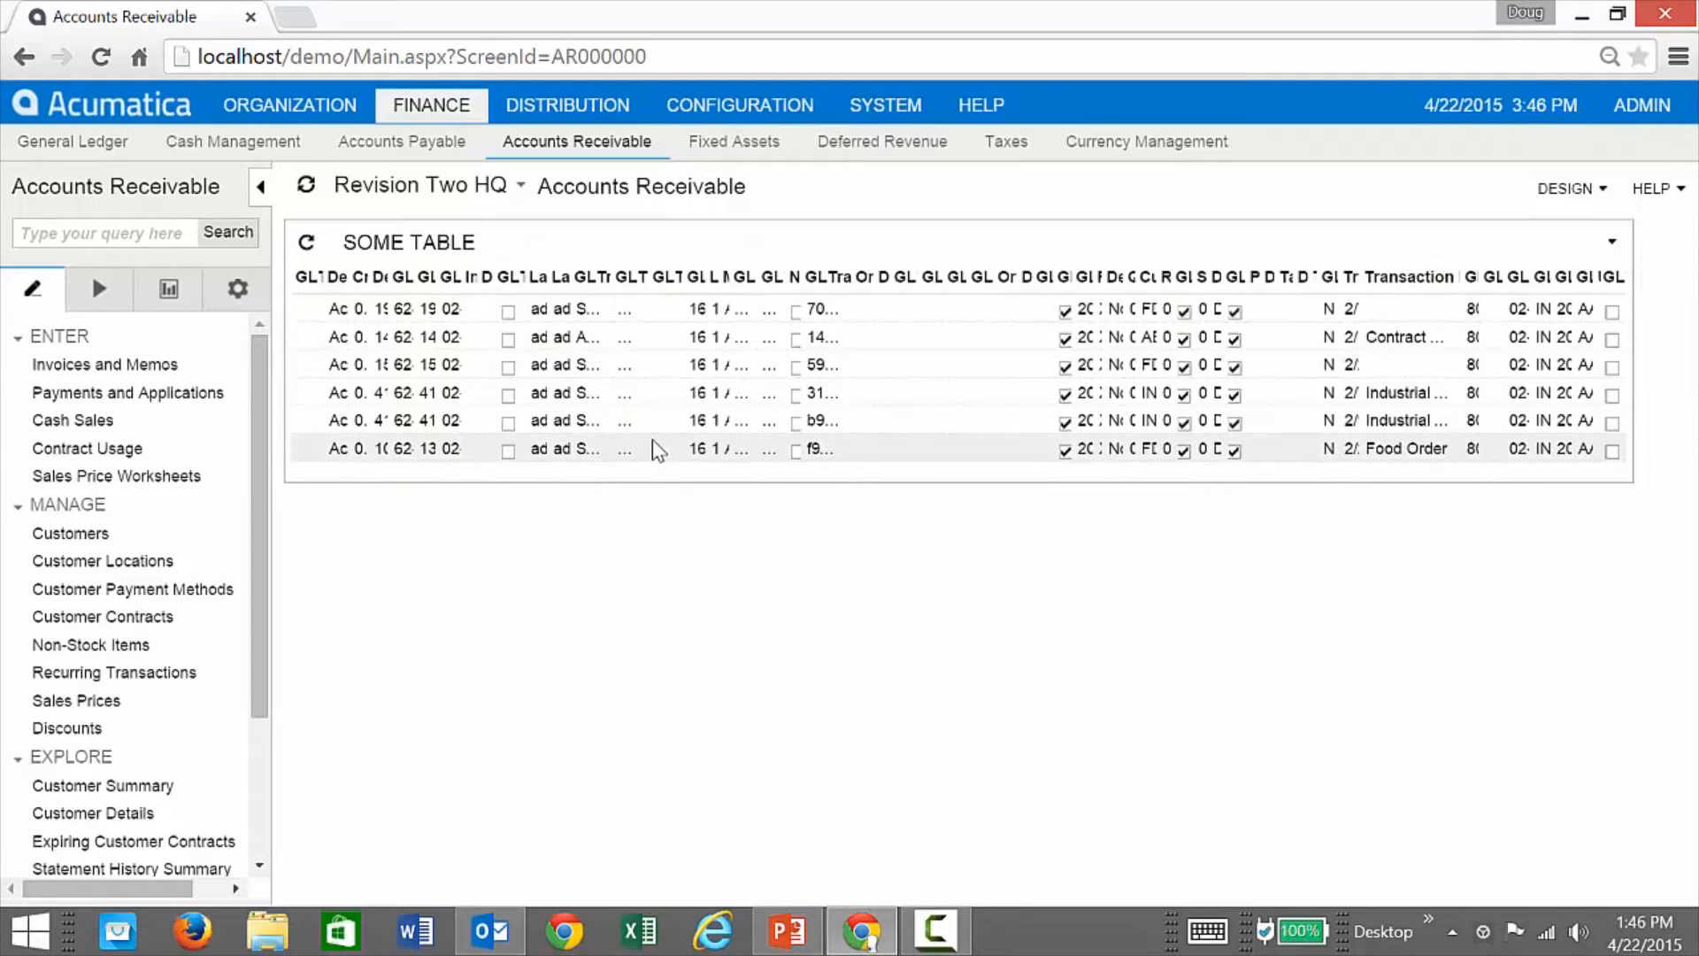
{"action": "left_click", "coordinate": [1615, 245]}
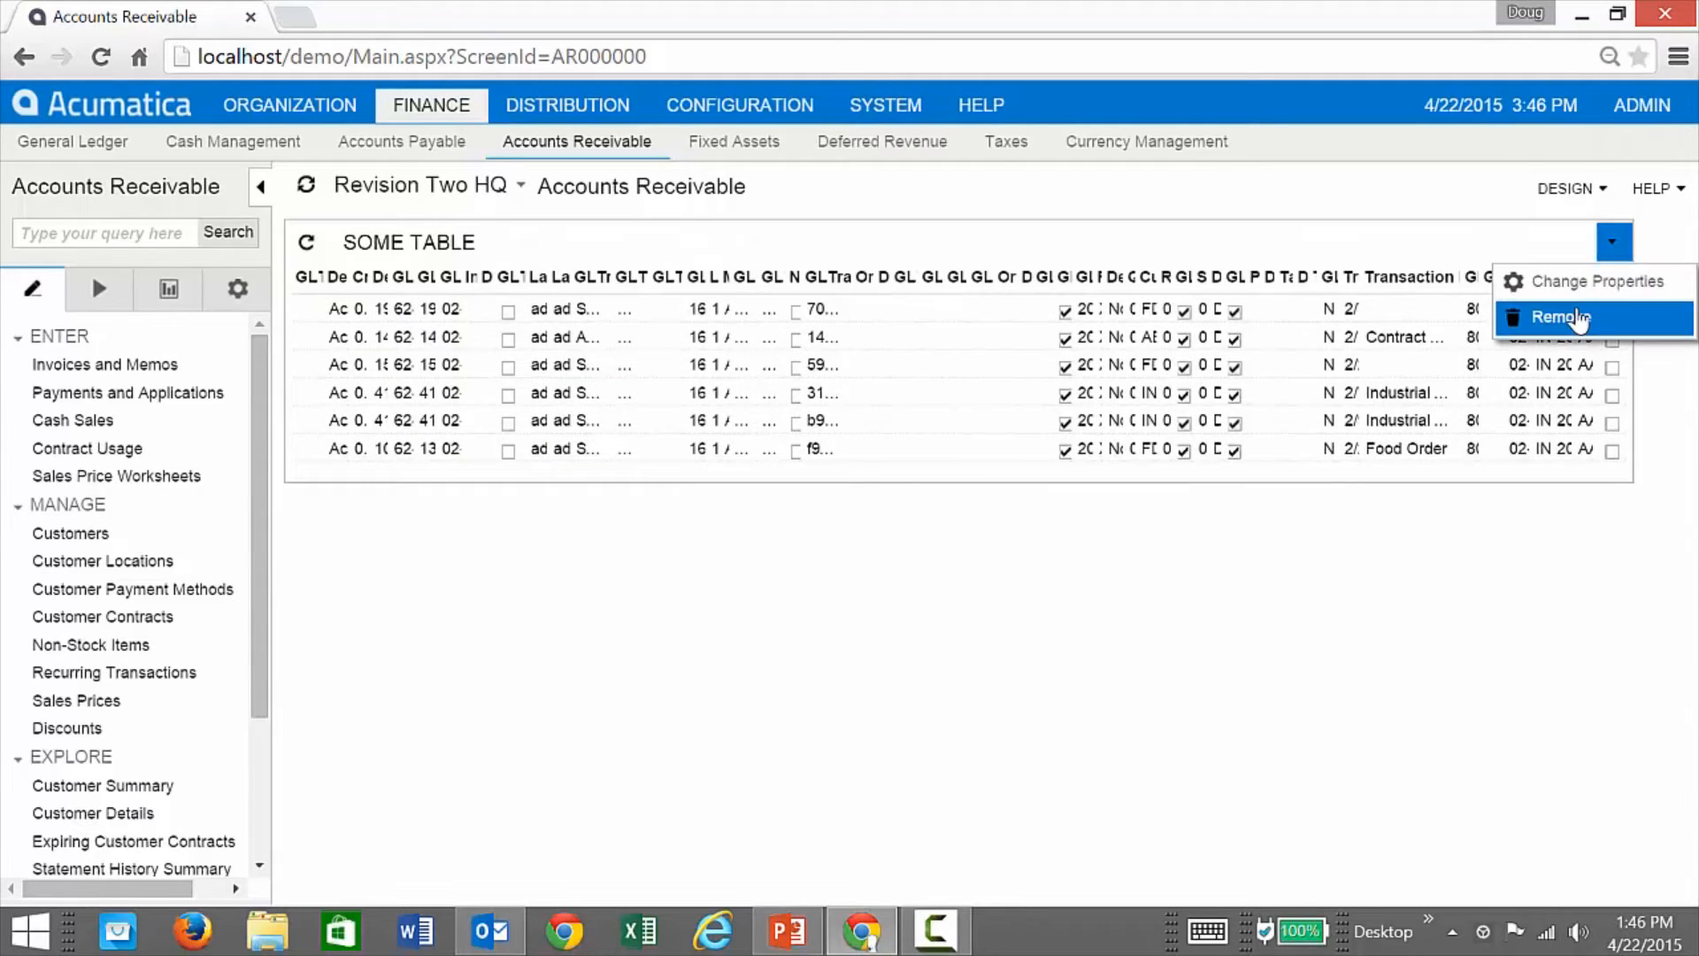
{"action": "left_click", "coordinate": [1584, 326]}
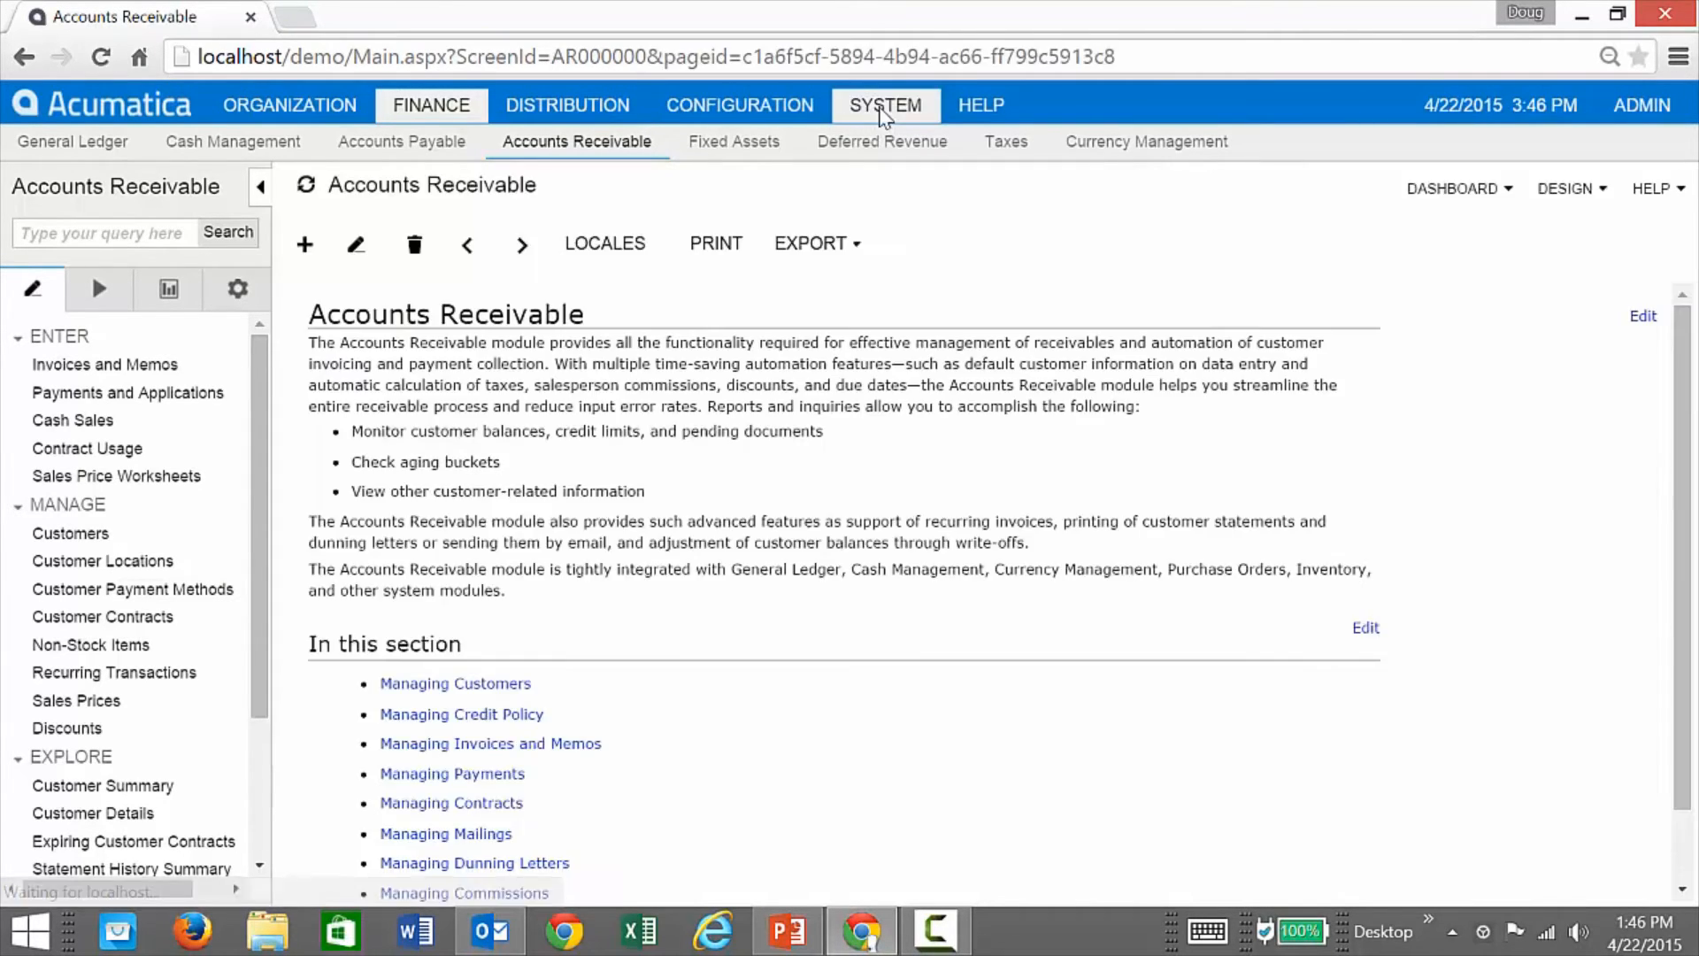
Step: Load the SalesOrdersAndQuotes inquiry in Generic Inquiry and view its Relations tab
{"action": "left_click", "coordinate": [880, 111]}
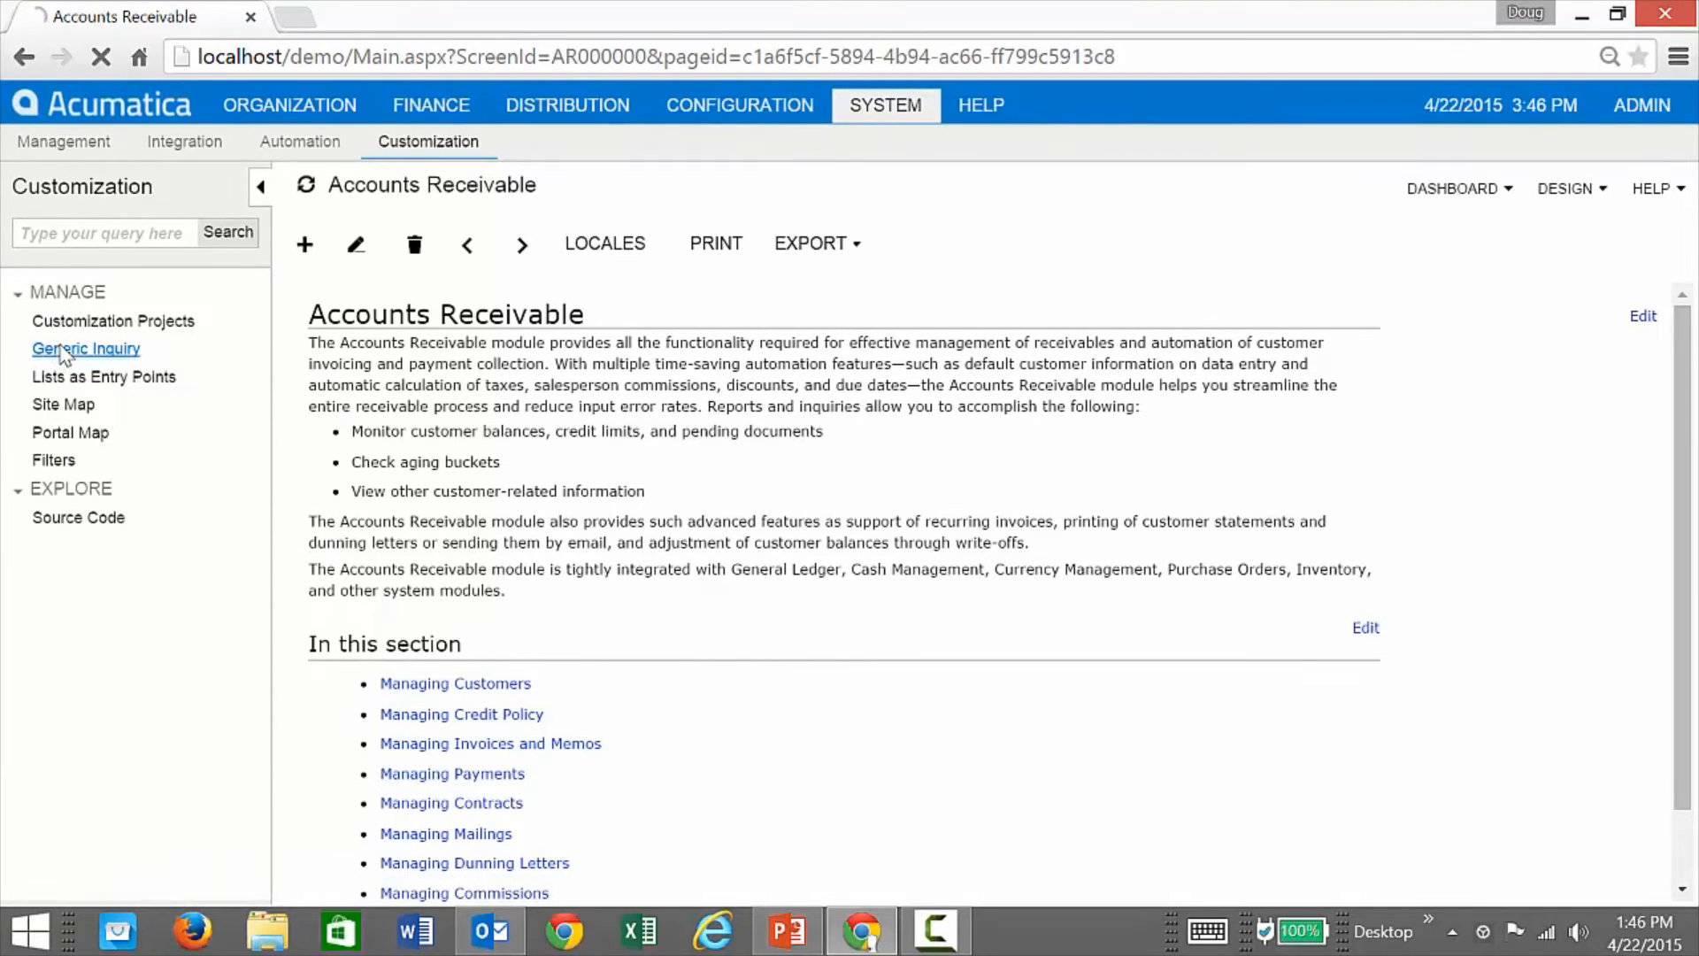
{"action": "left_click", "coordinate": [86, 349]}
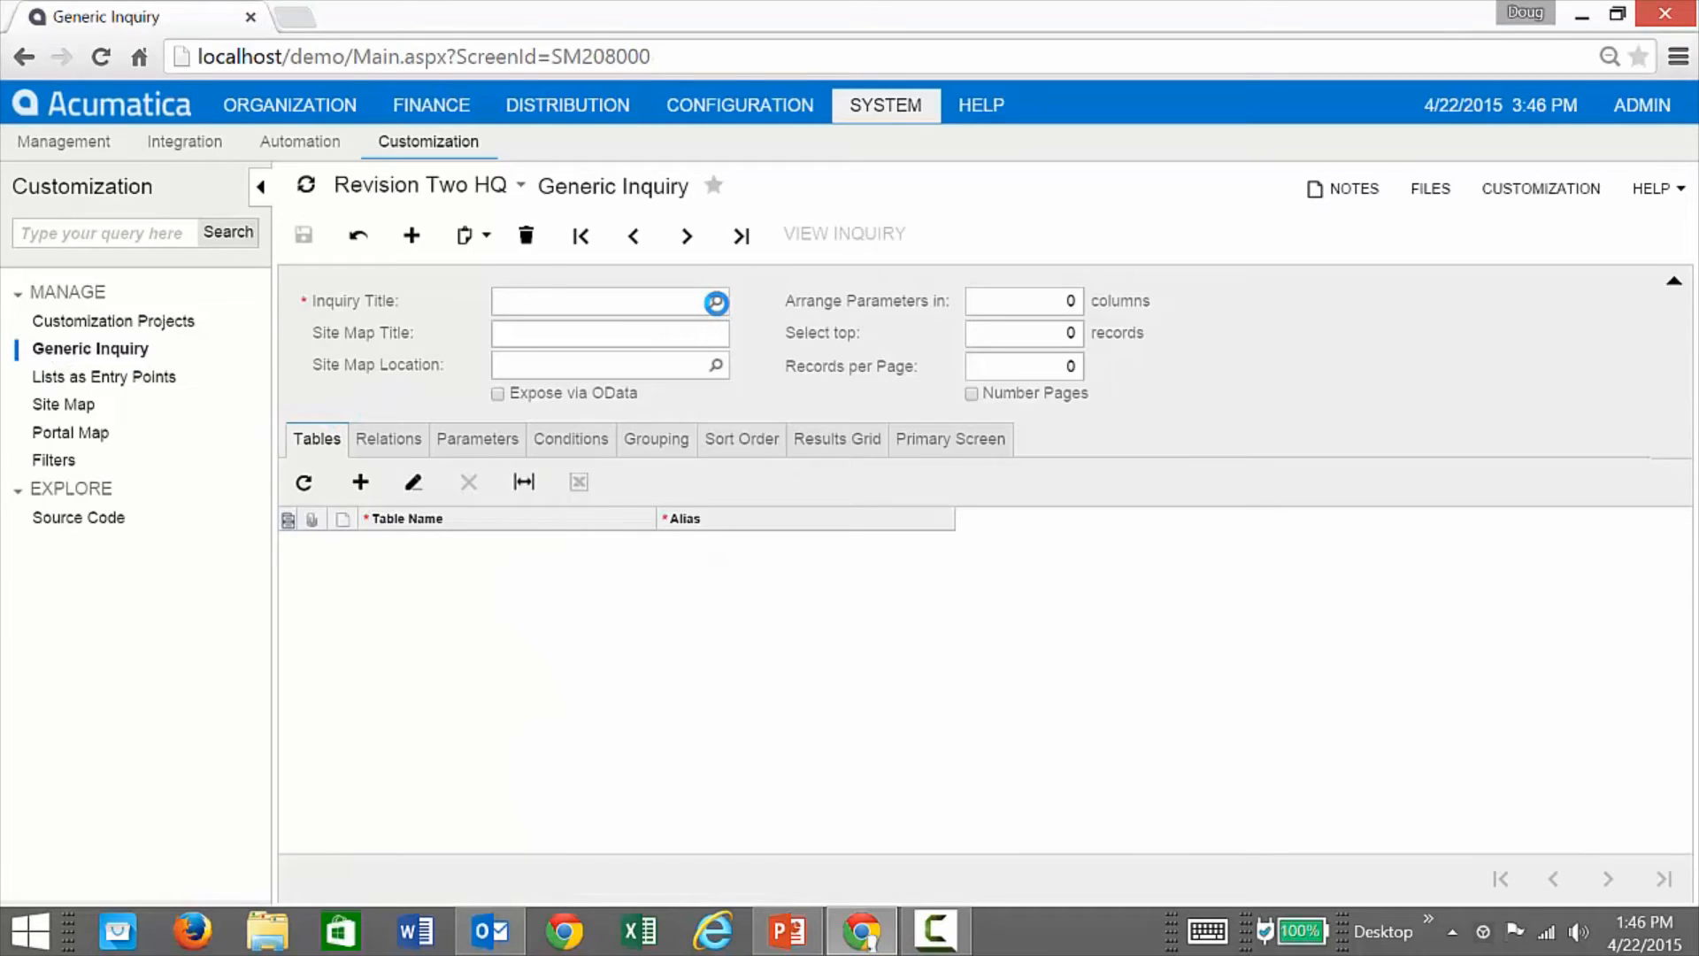
{"action": "left_click", "coordinate": [716, 302]}
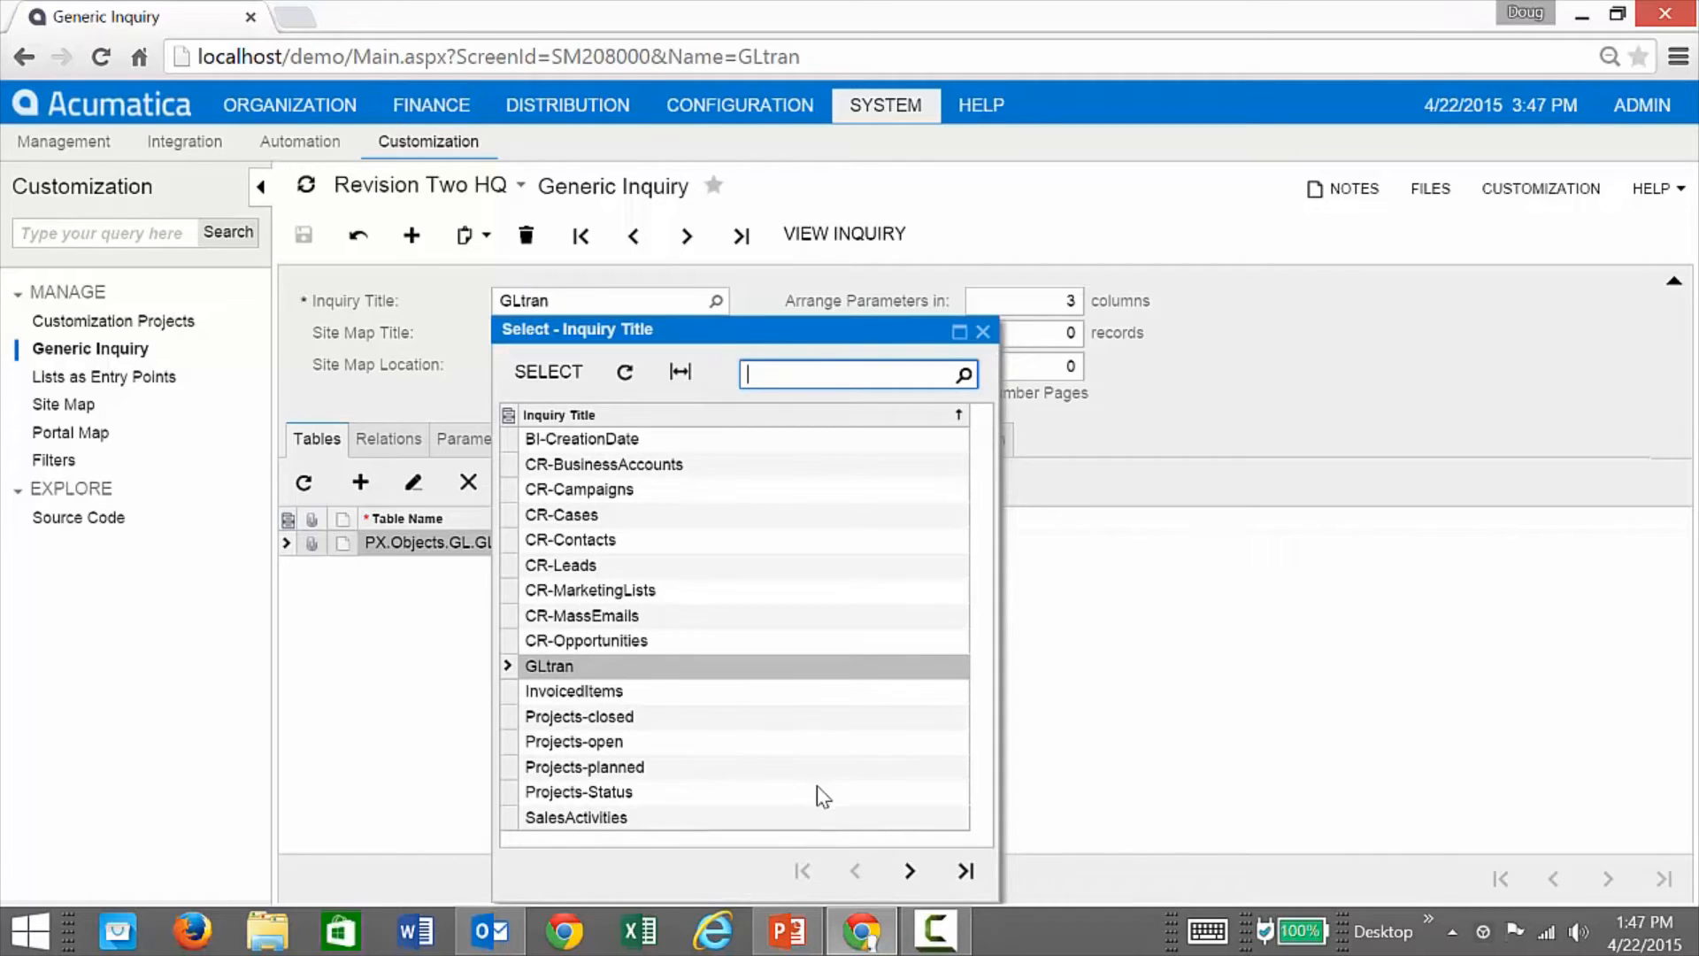
{"action": "left_click", "coordinate": [911, 871]}
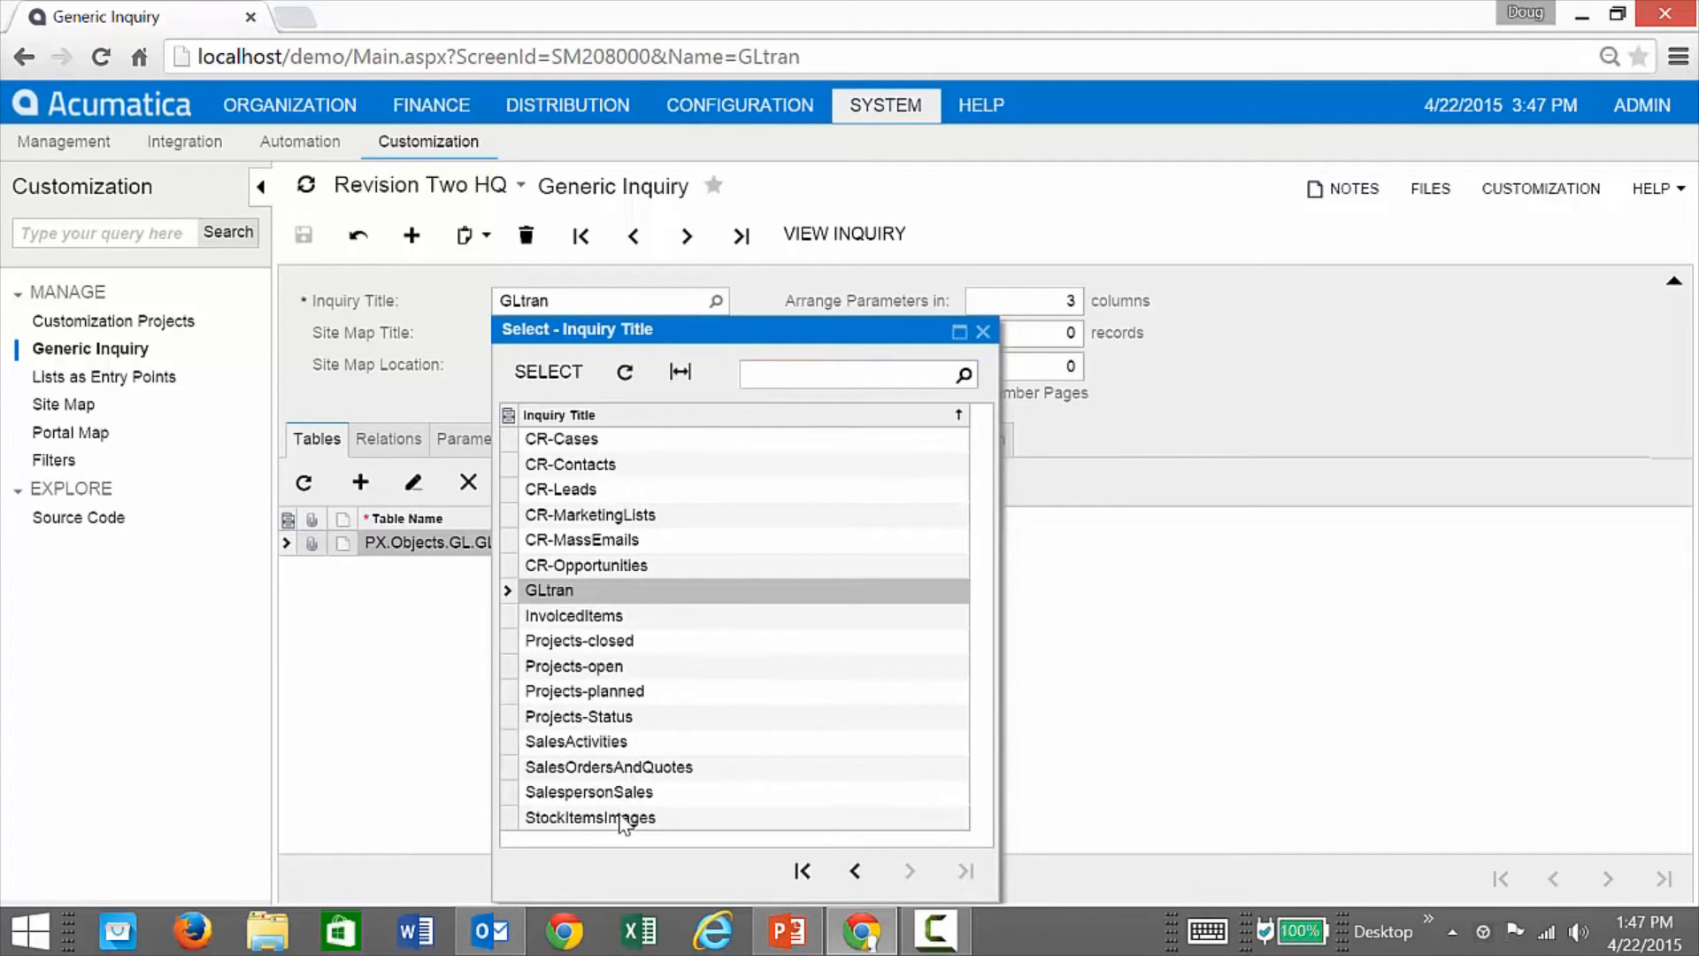
{"action": "double_click", "coordinate": [587, 766]}
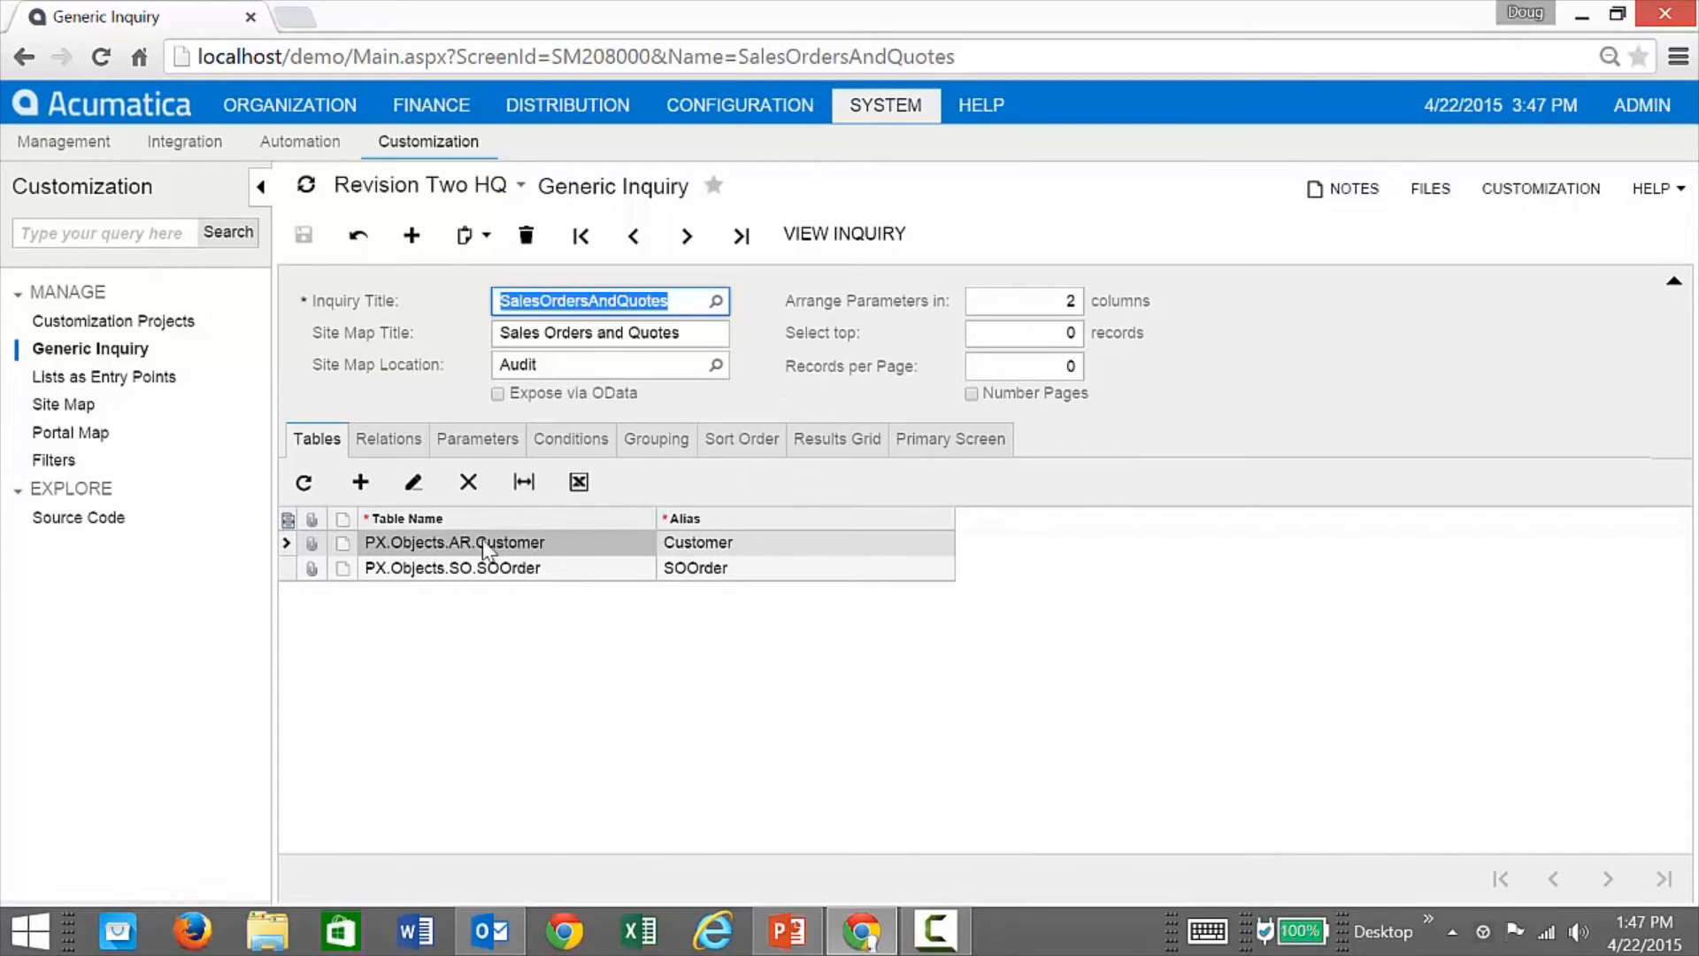
{"action": "left_click", "coordinate": [389, 439]}
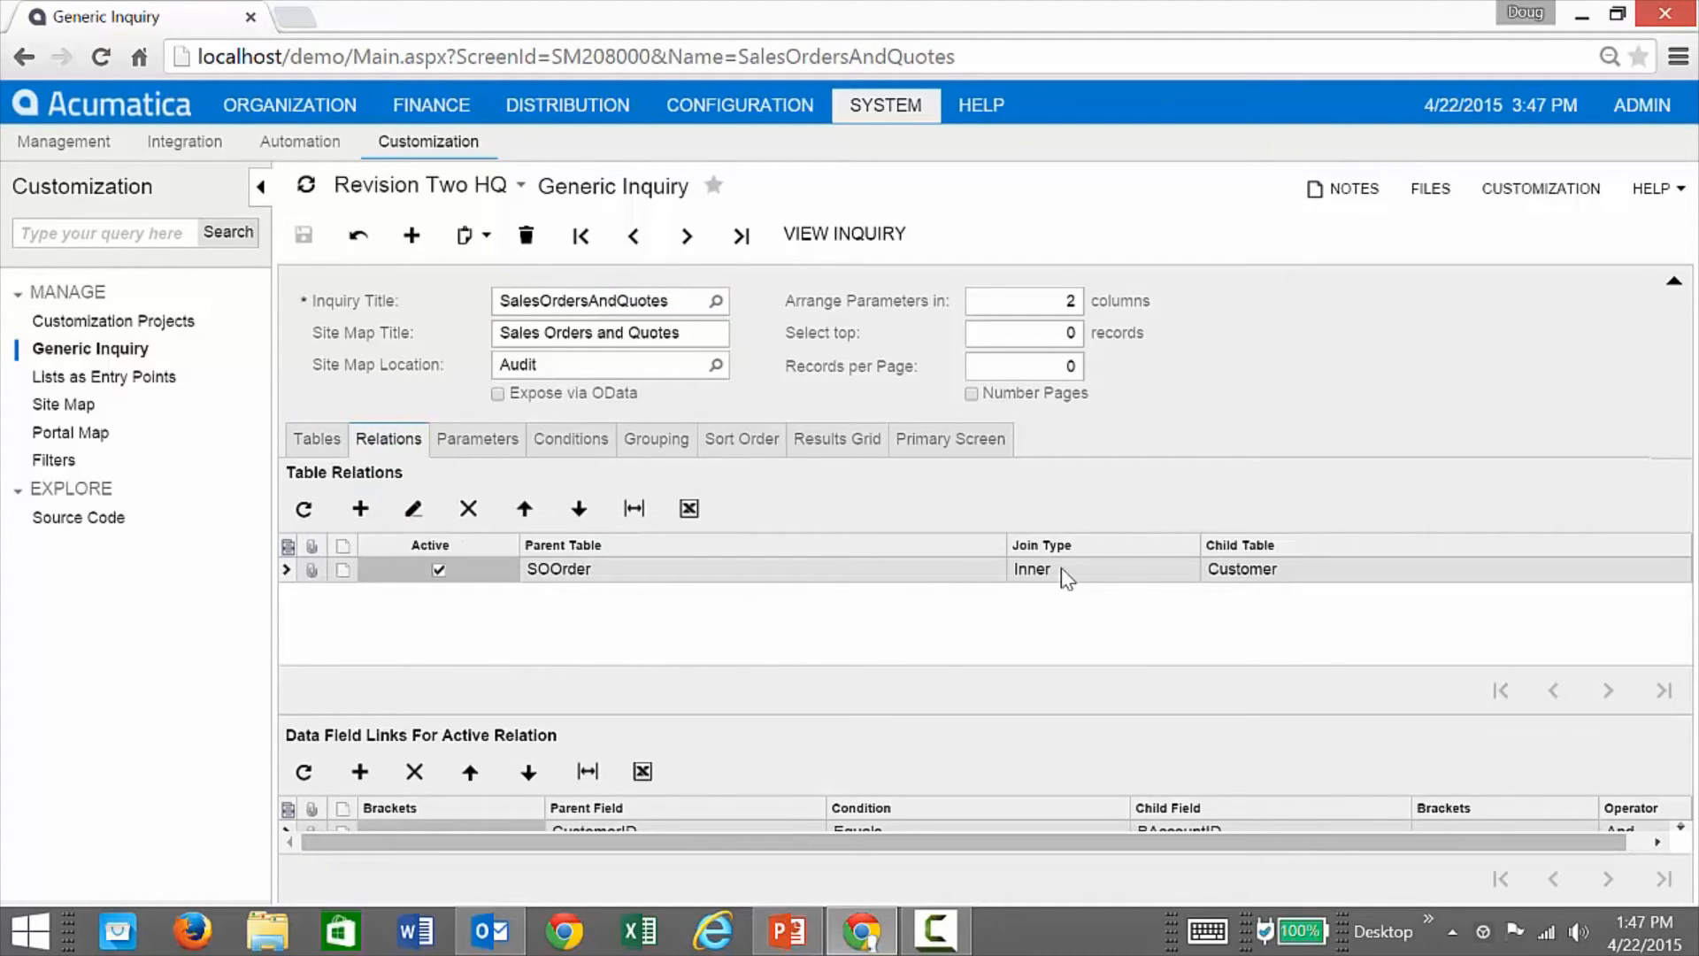
Step: Keep the SOOrder–Customer join as Inner, enlarge the field links pane, and view Parameters
{"action": "left_click", "coordinate": [1128, 577]}
{"action": "left_click", "coordinate": [1204, 573]}
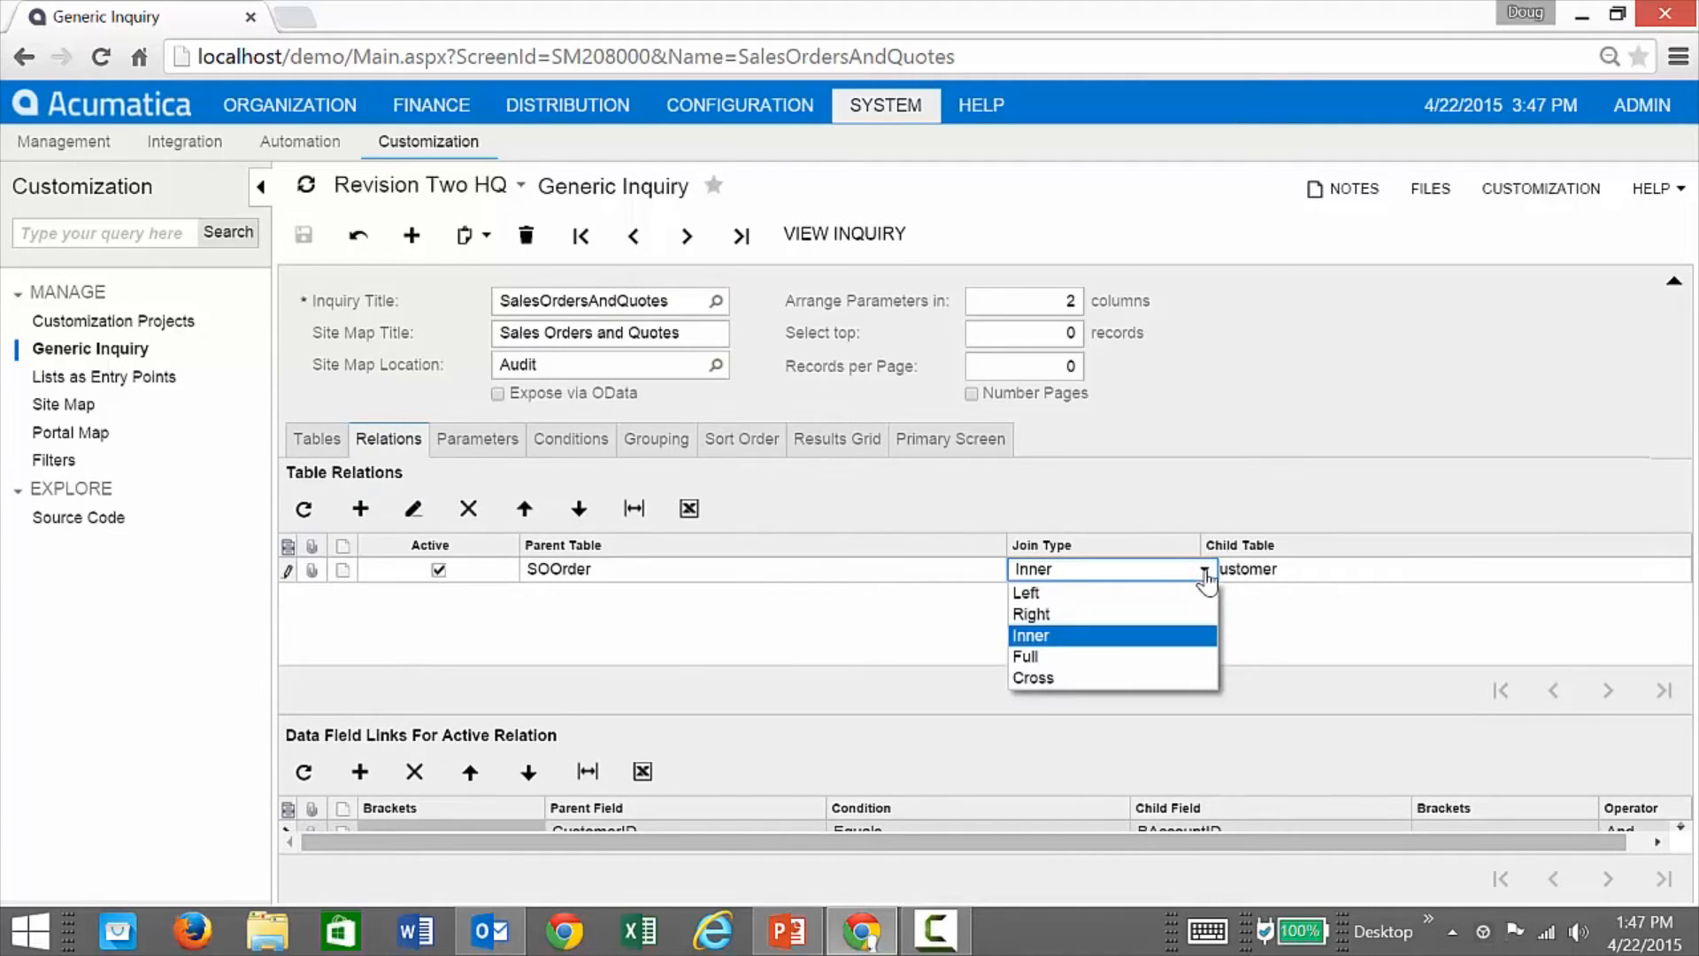
{"action": "left_click", "coordinate": [1091, 637]}
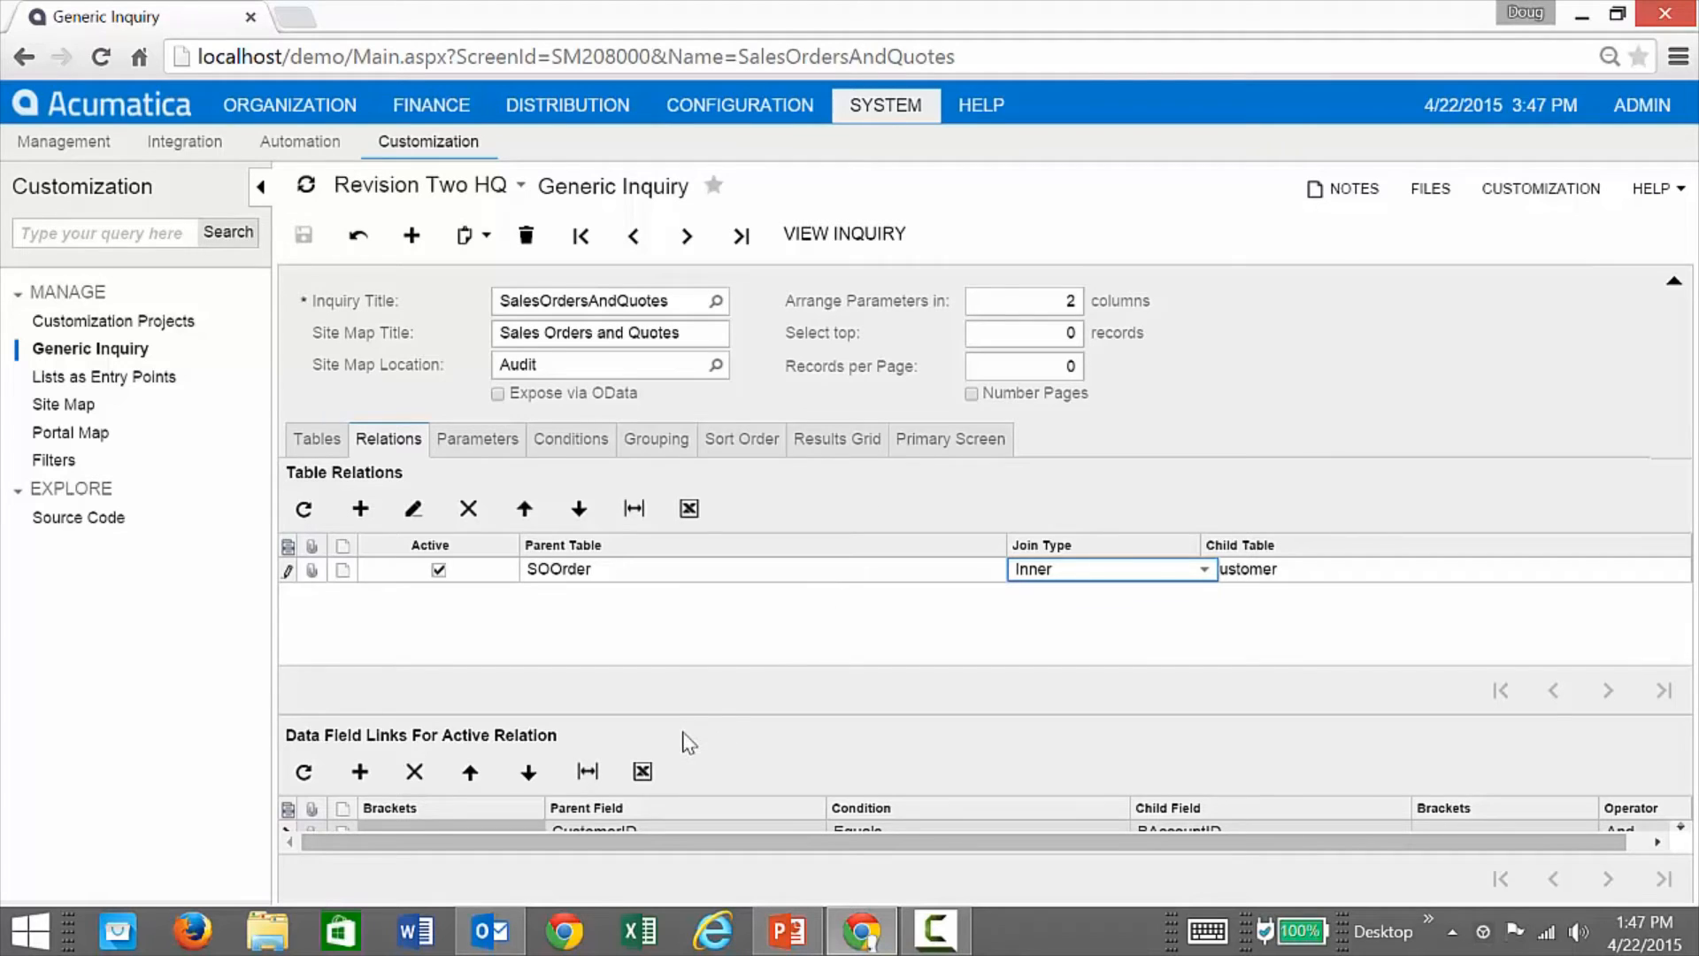
{"action": "left_click_drag", "start_coordinate": [678, 713], "coordinate": [676, 666]}
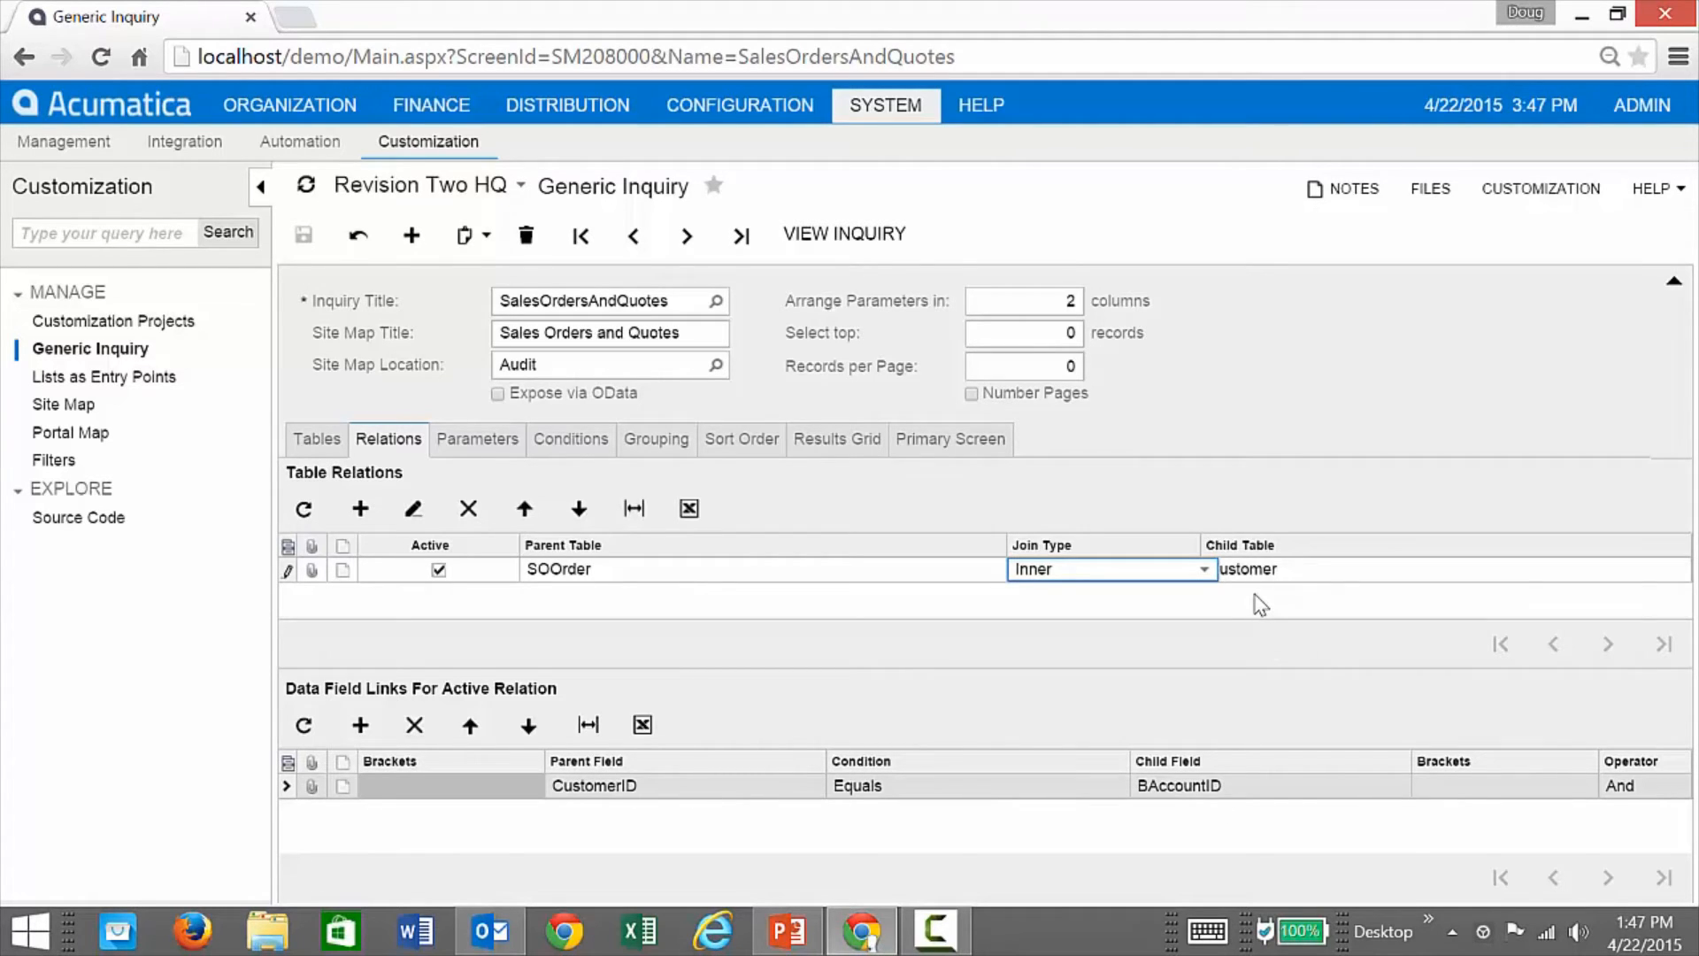
{"action": "left_click", "coordinate": [482, 438]}
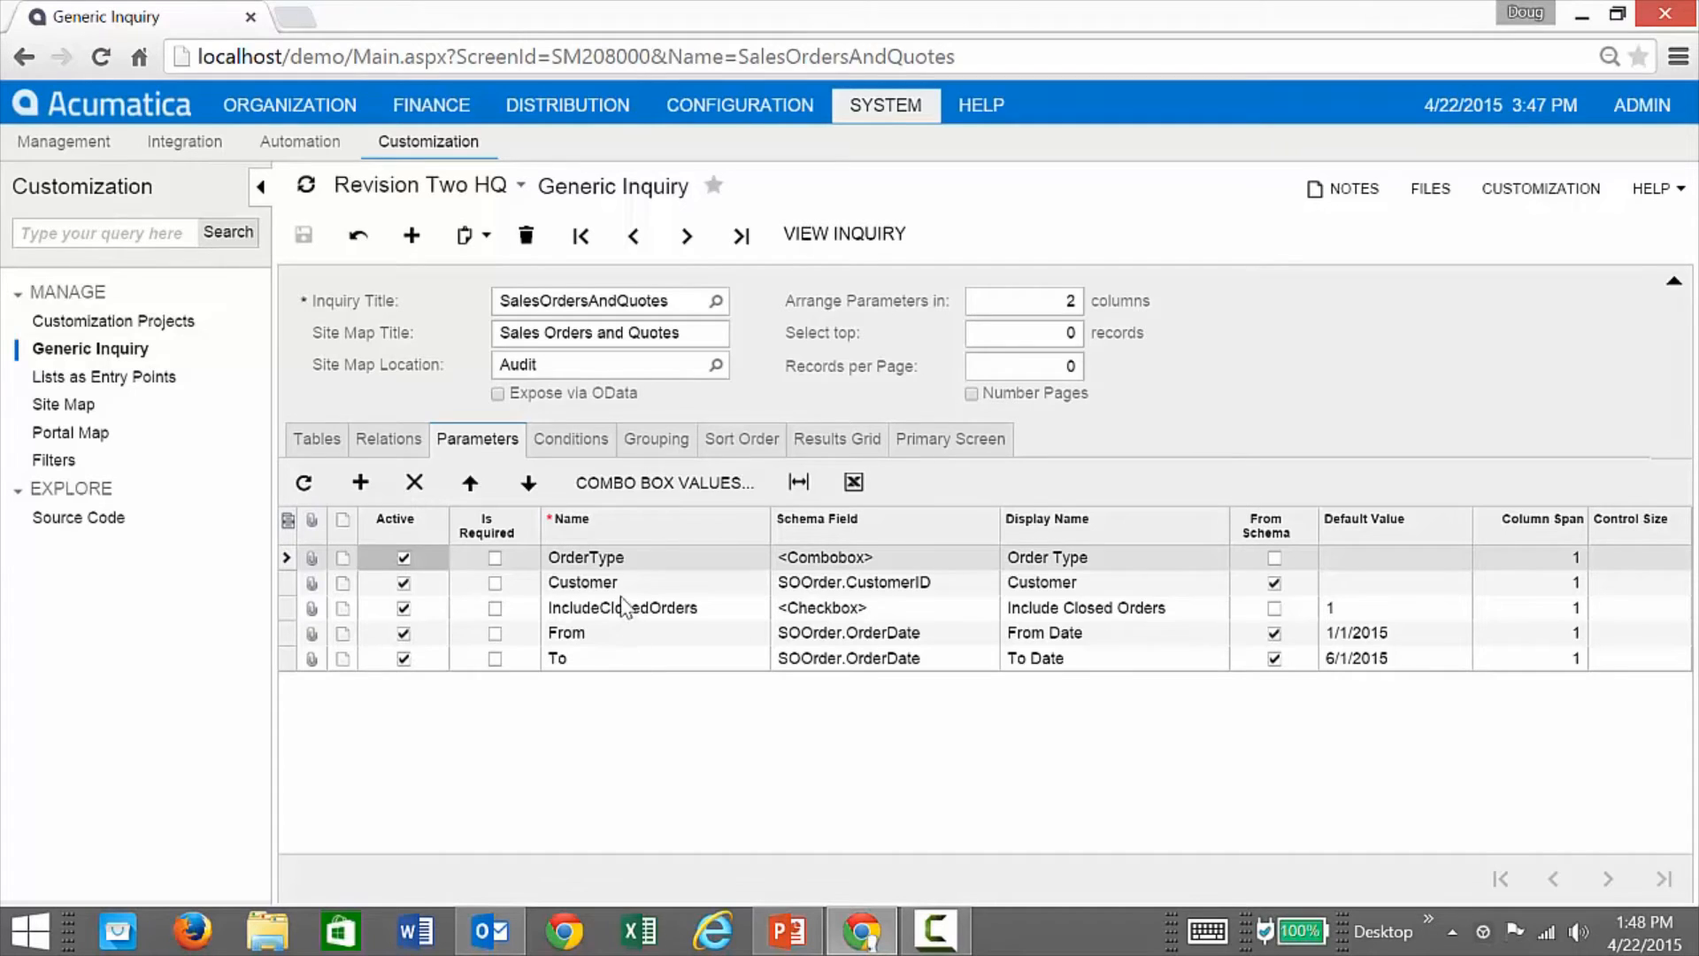
Step: Review the Conditions tab, then the seven-column Results Grid setup
{"action": "left_click", "coordinate": [571, 440]}
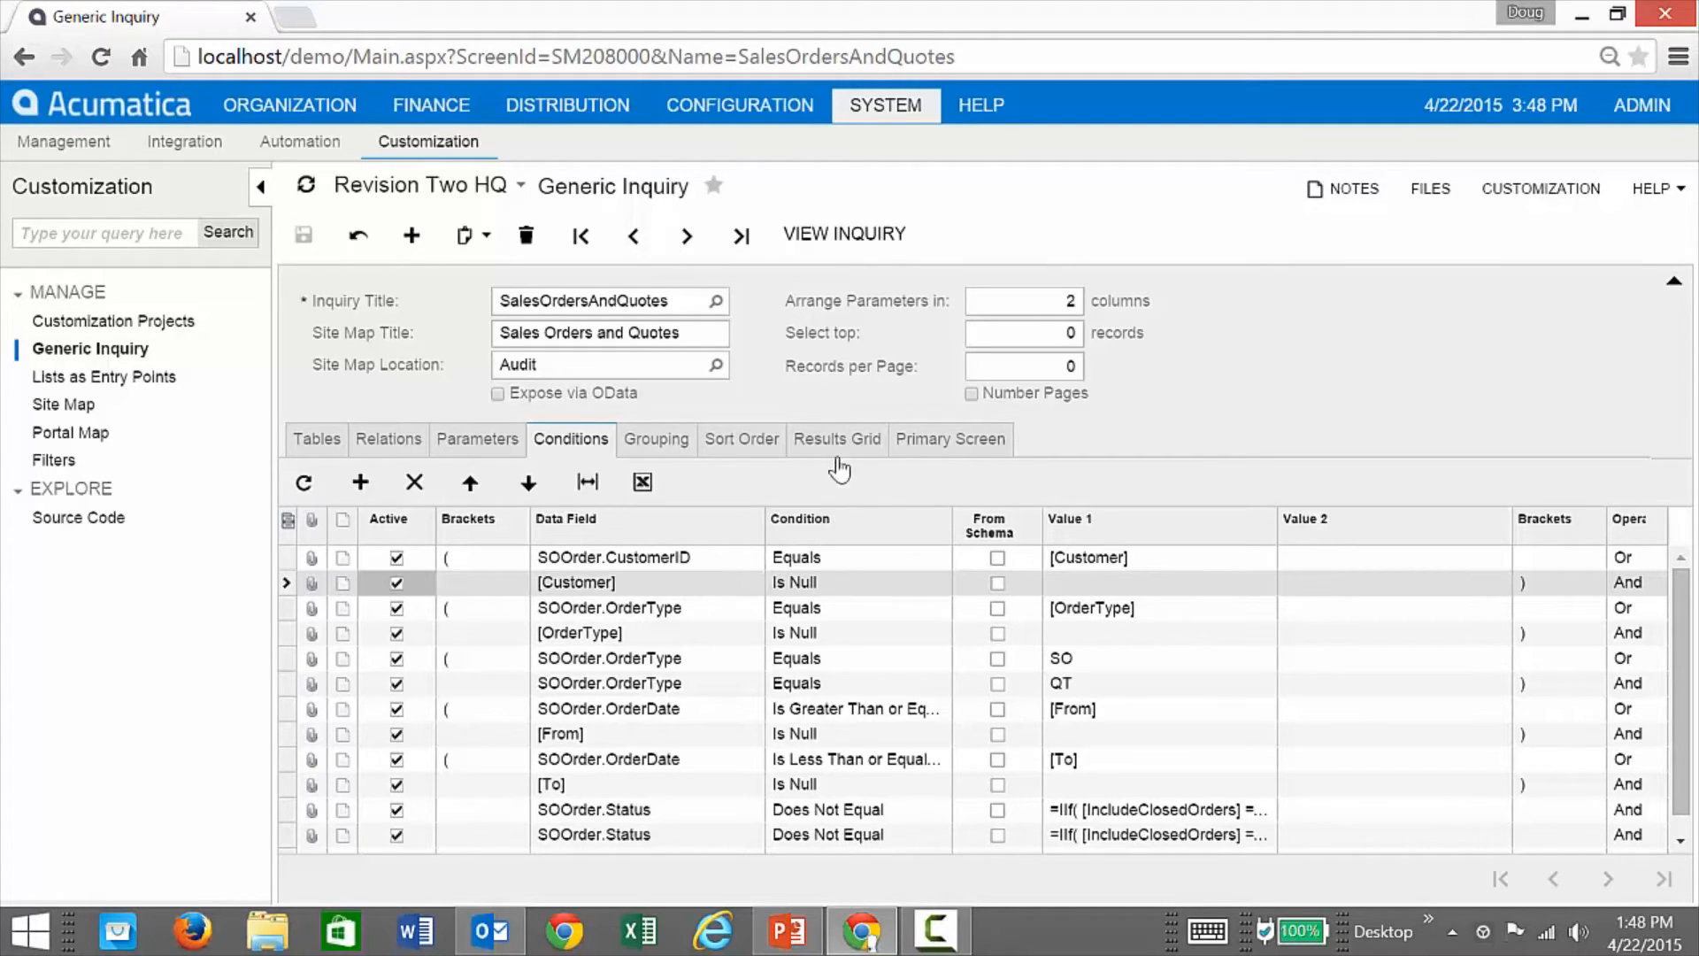
{"action": "left_click", "coordinate": [837, 439]}
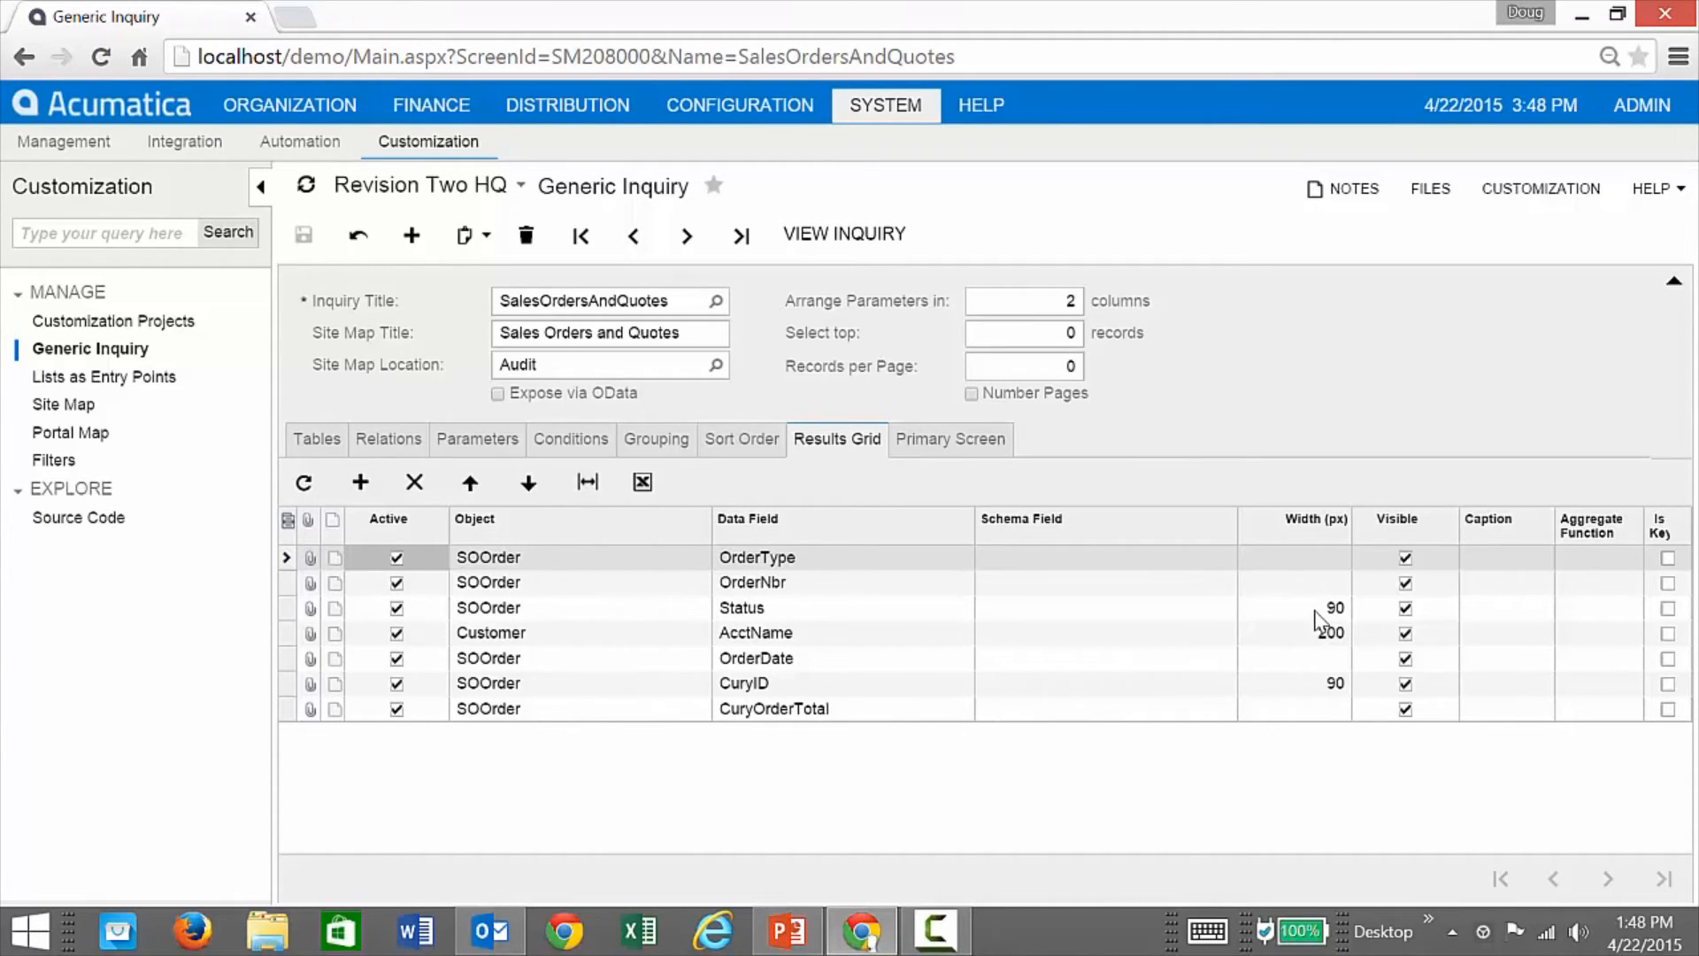
Step: Run the Sales Orders and Quotes inquiry to preview results, then go back to its definition
{"action": "left_click", "coordinate": [1504, 636]}
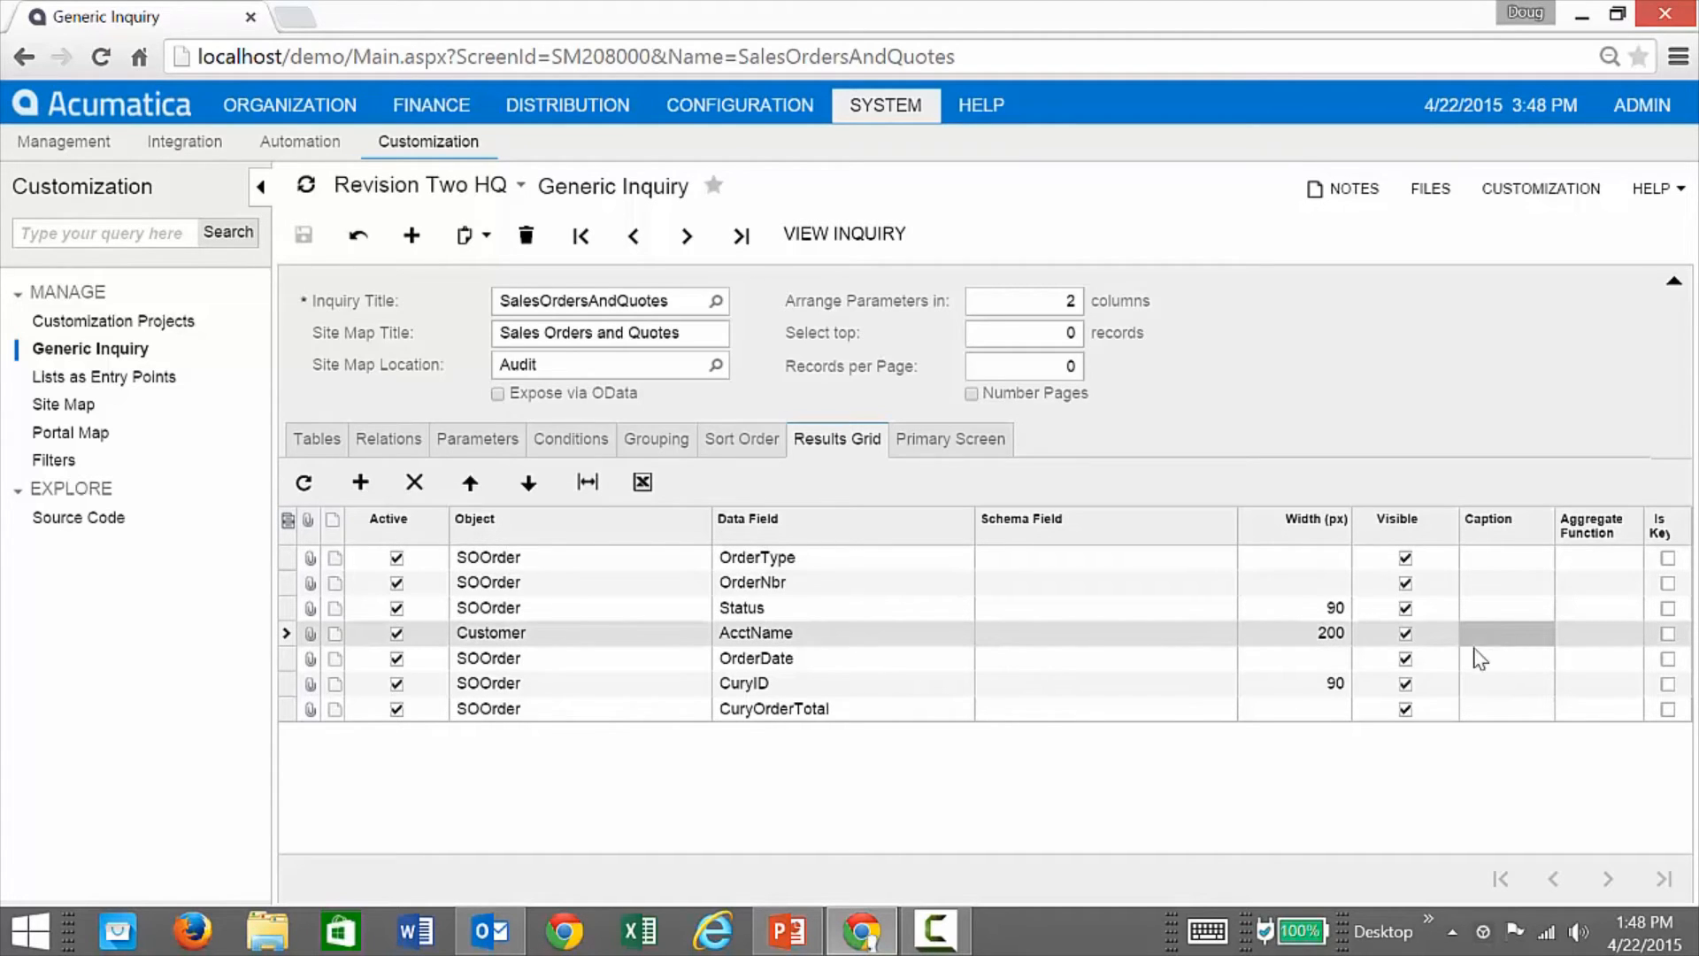
{"action": "left_click", "coordinate": [854, 237]}
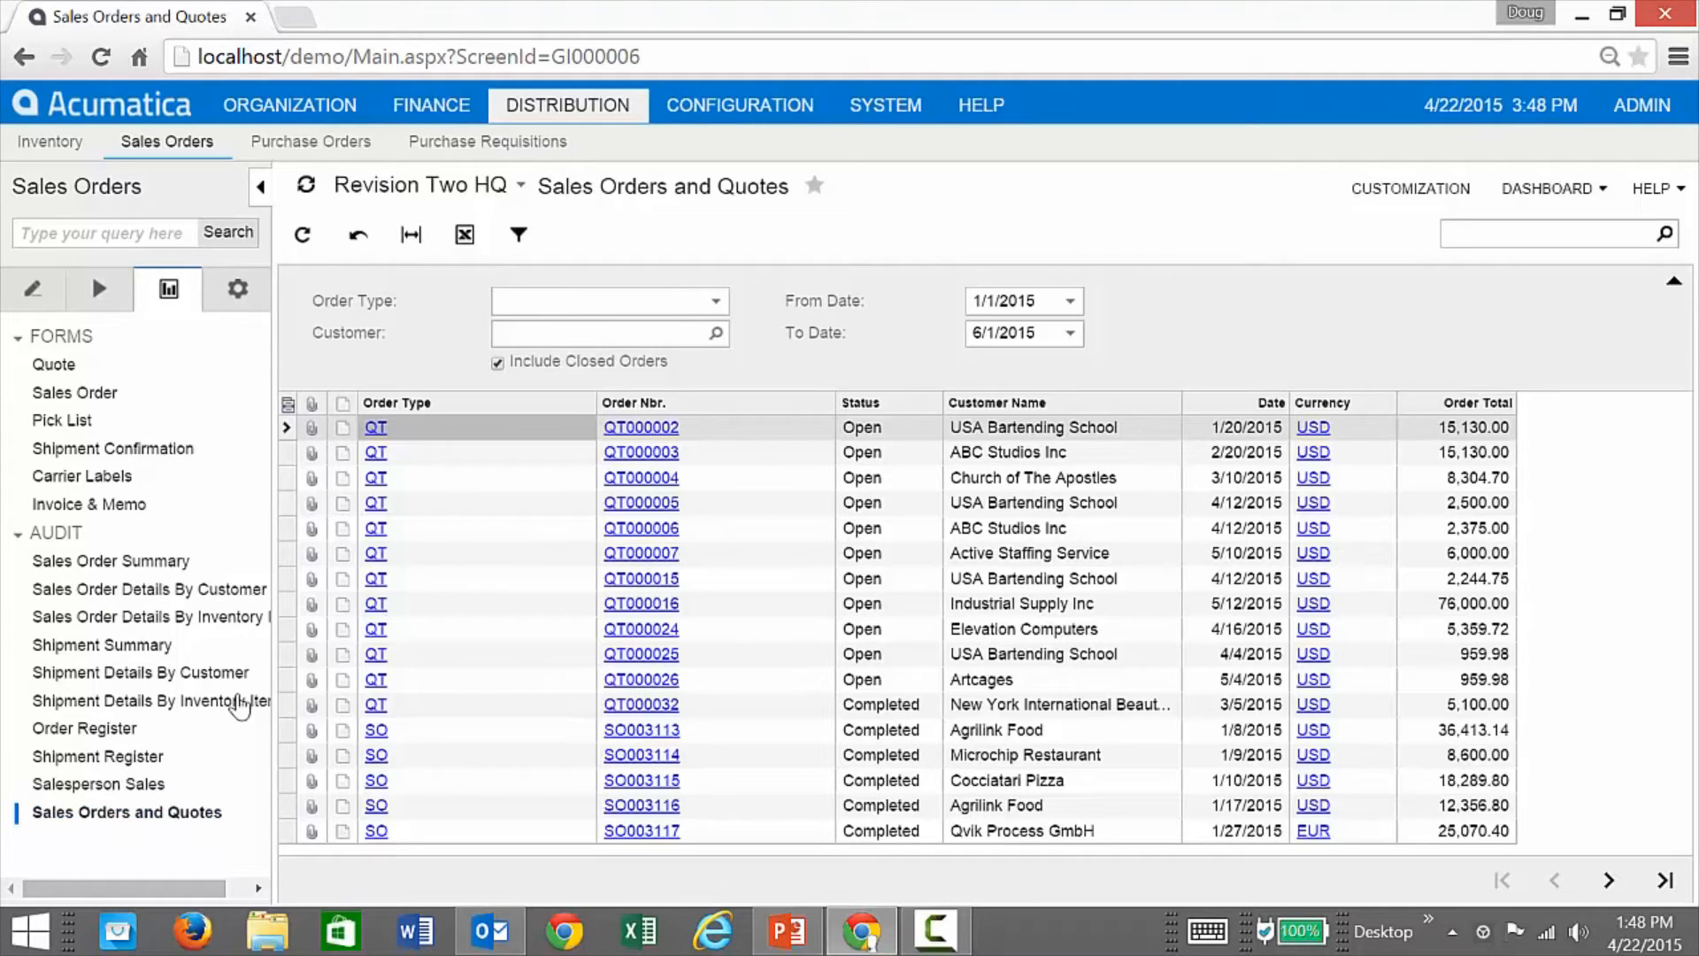
{"action": "left_click", "coordinate": [25, 56]}
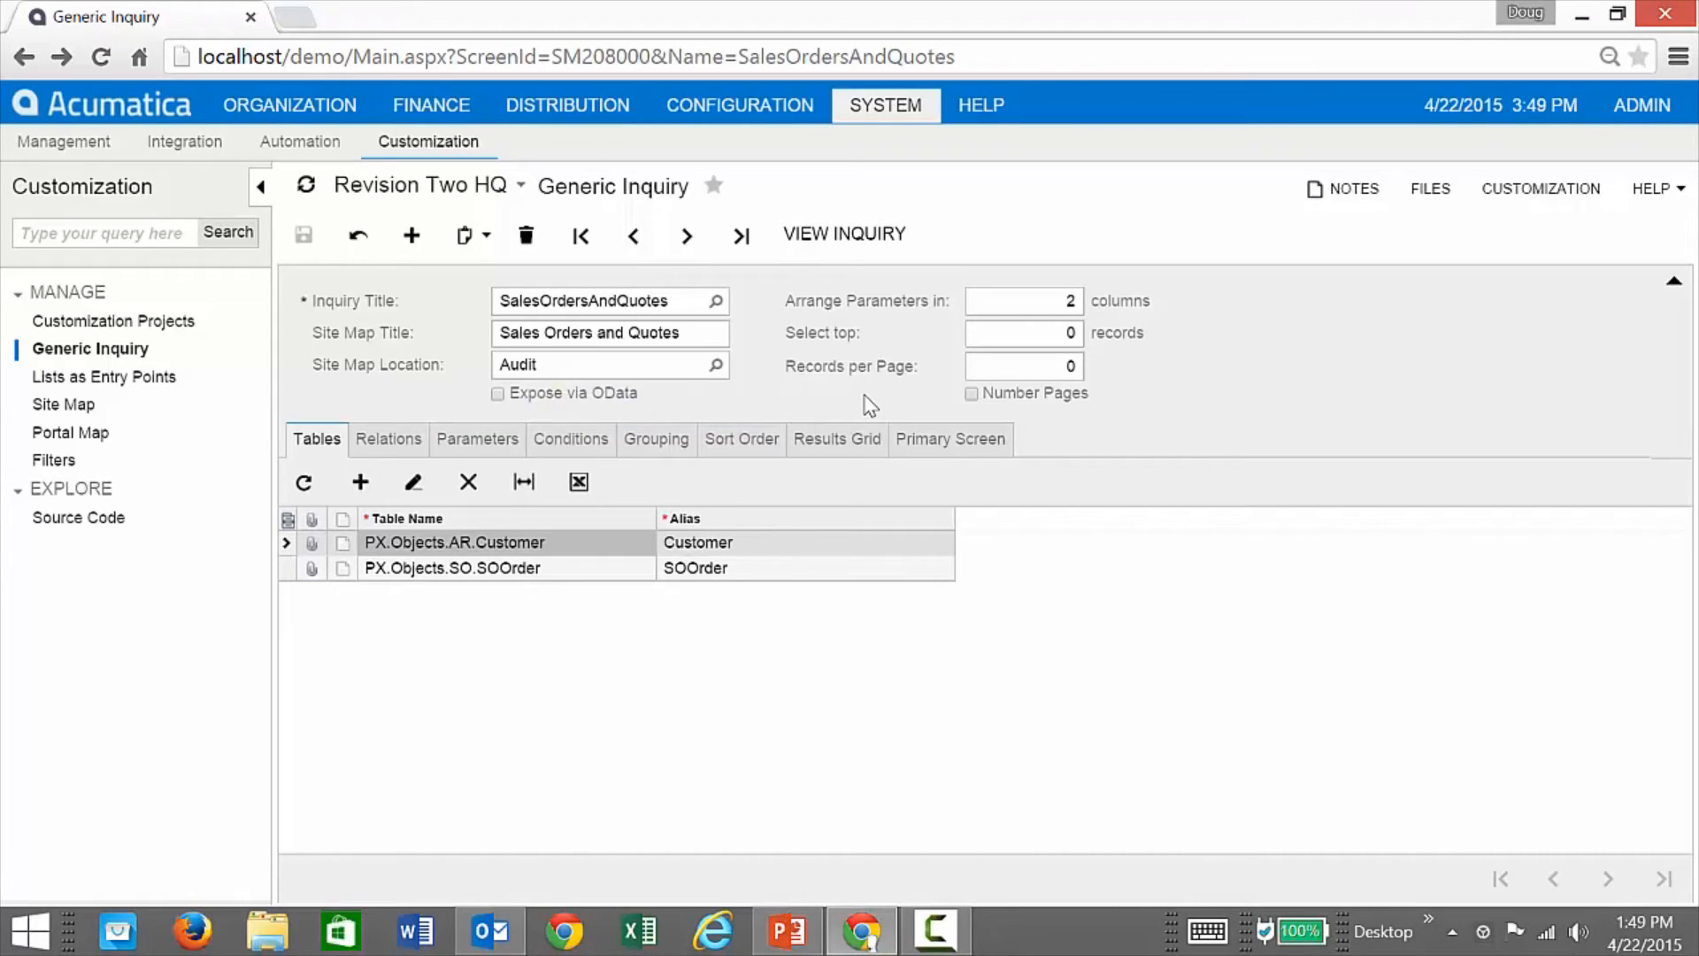
Step: Load InvoicedItems, review its ARInvoice, ARTran, Address and BAccount tables, then view its result columns
{"action": "left_click", "coordinate": [716, 301]}
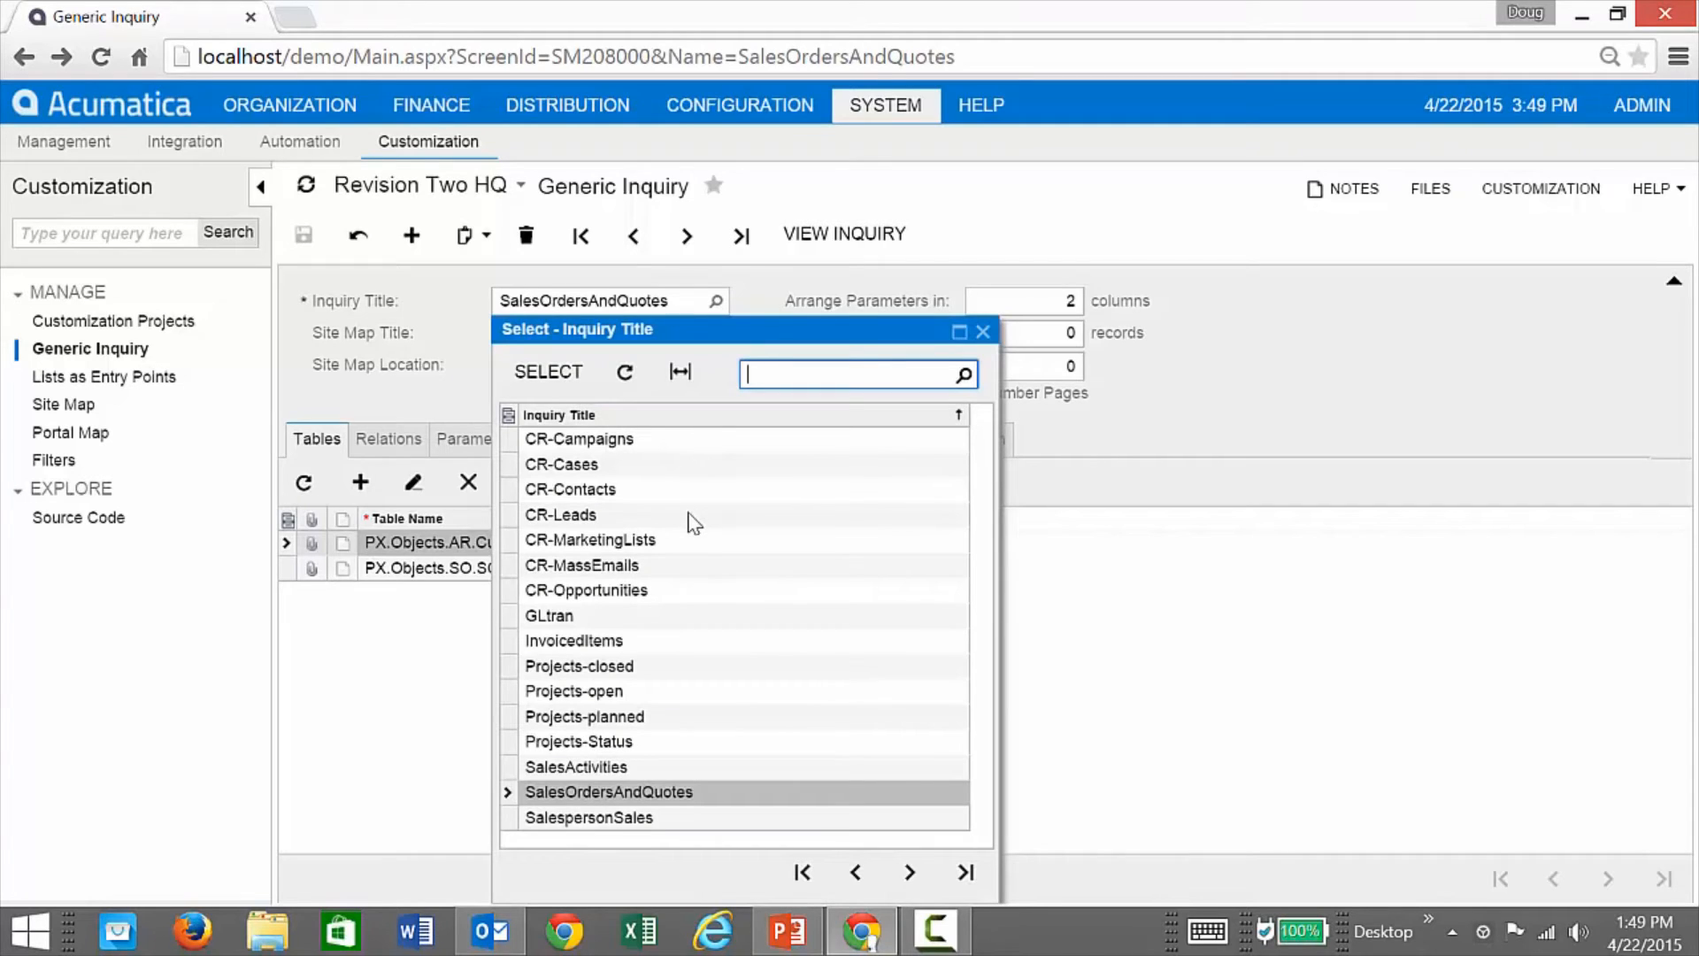
{"action": "double_click", "coordinate": [588, 640]}
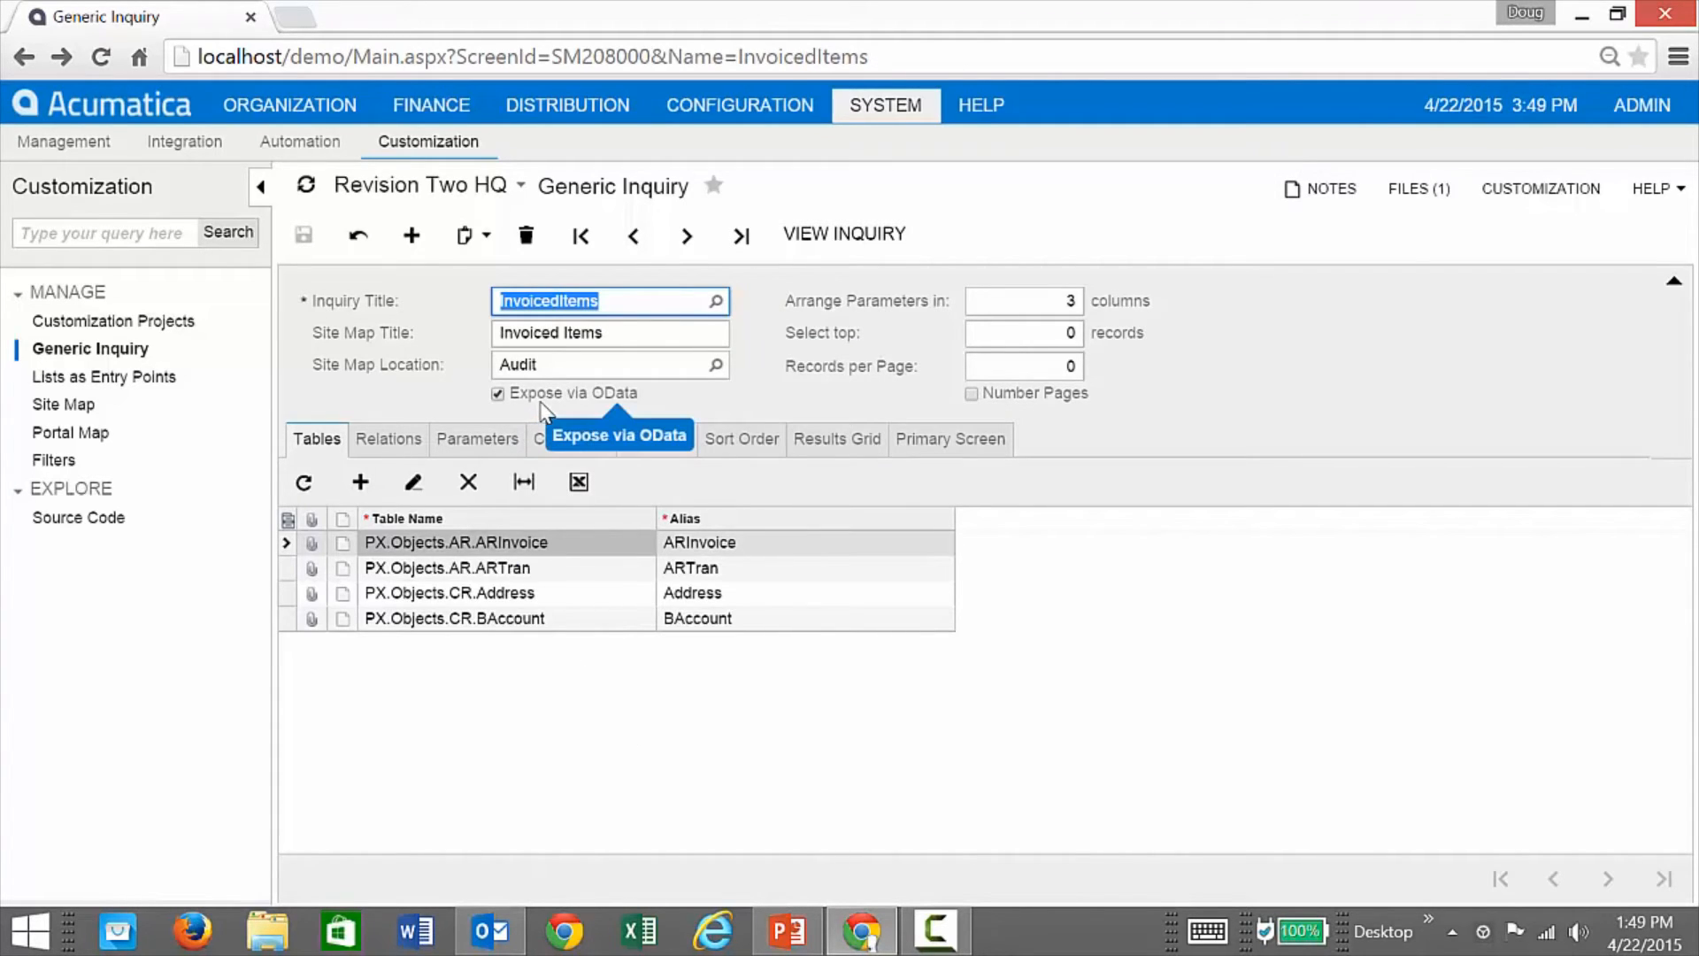
{"action": "left_click", "coordinate": [370, 402]}
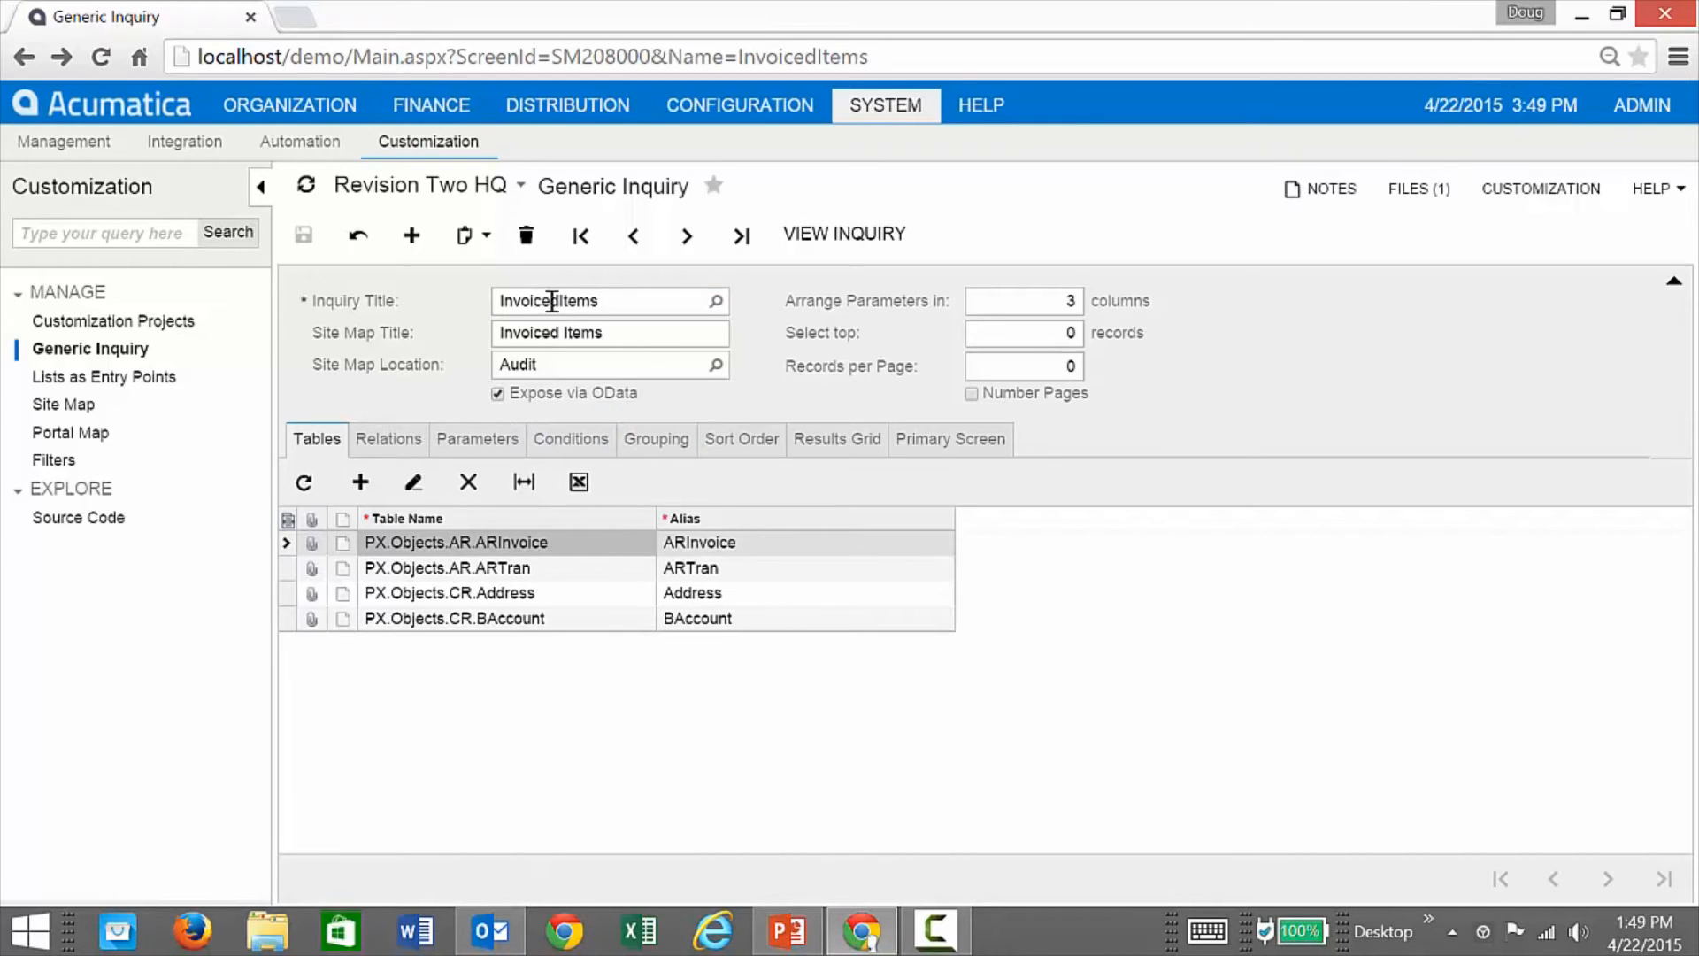
{"action": "left_click", "coordinate": [518, 576]}
{"action": "left_click", "coordinate": [541, 548]}
{"action": "left_click", "coordinate": [550, 598]}
{"action": "left_click", "coordinate": [564, 619]}
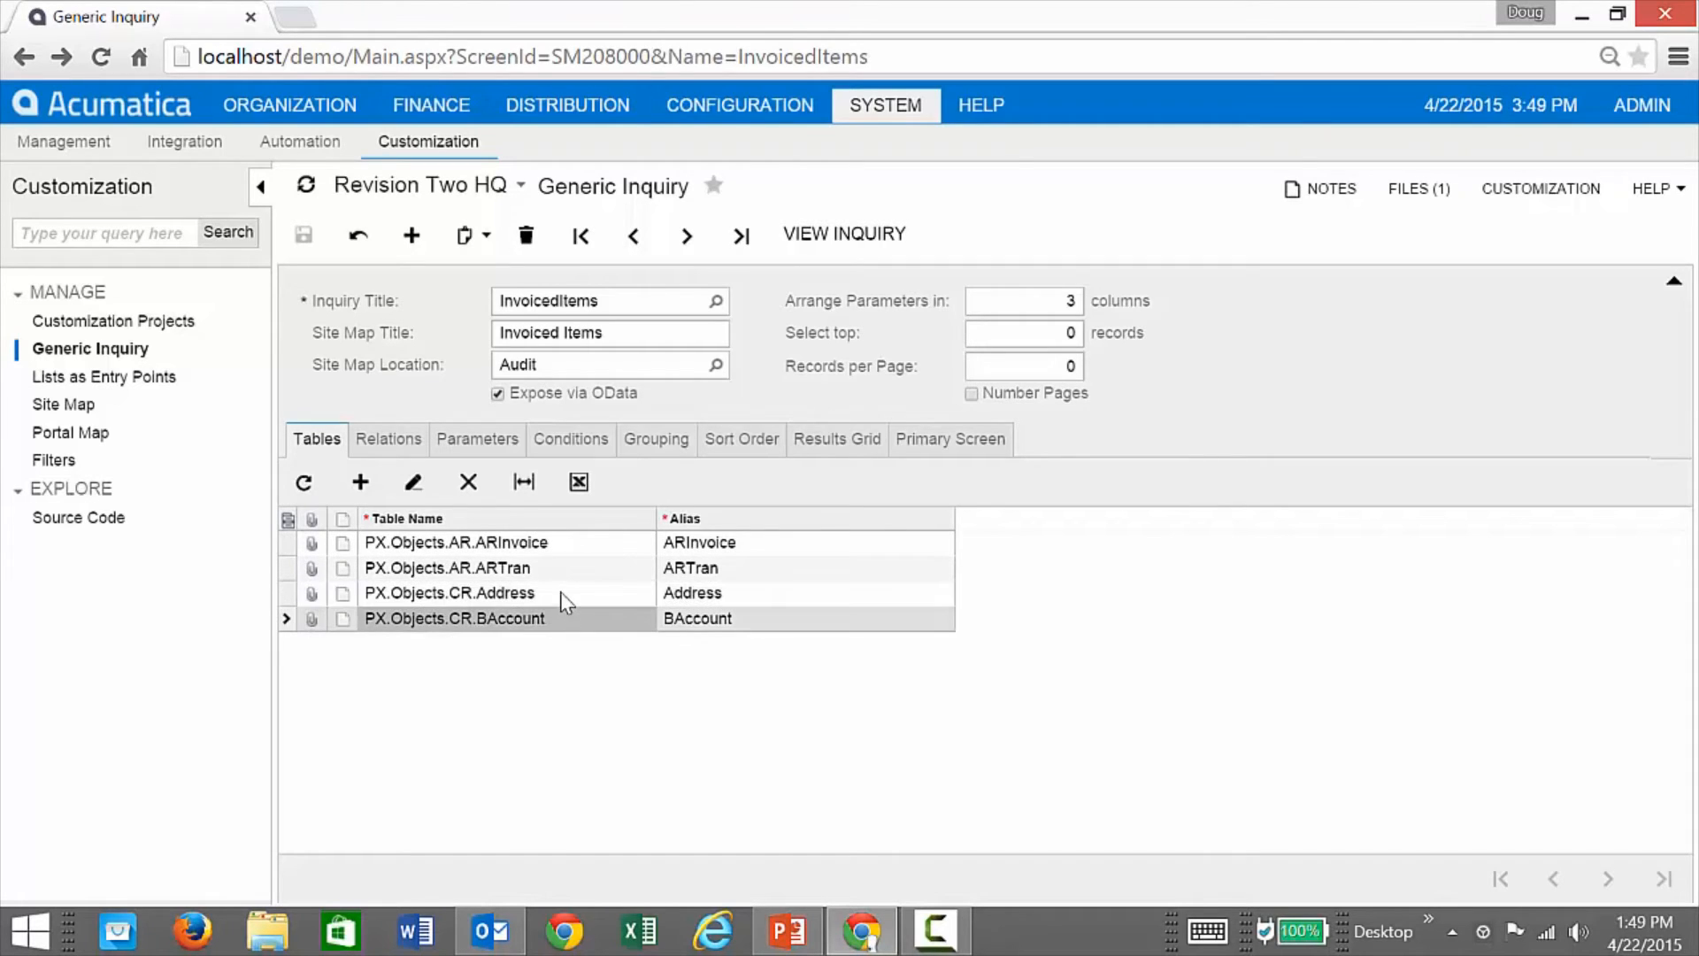
{"action": "left_click", "coordinate": [566, 598]}
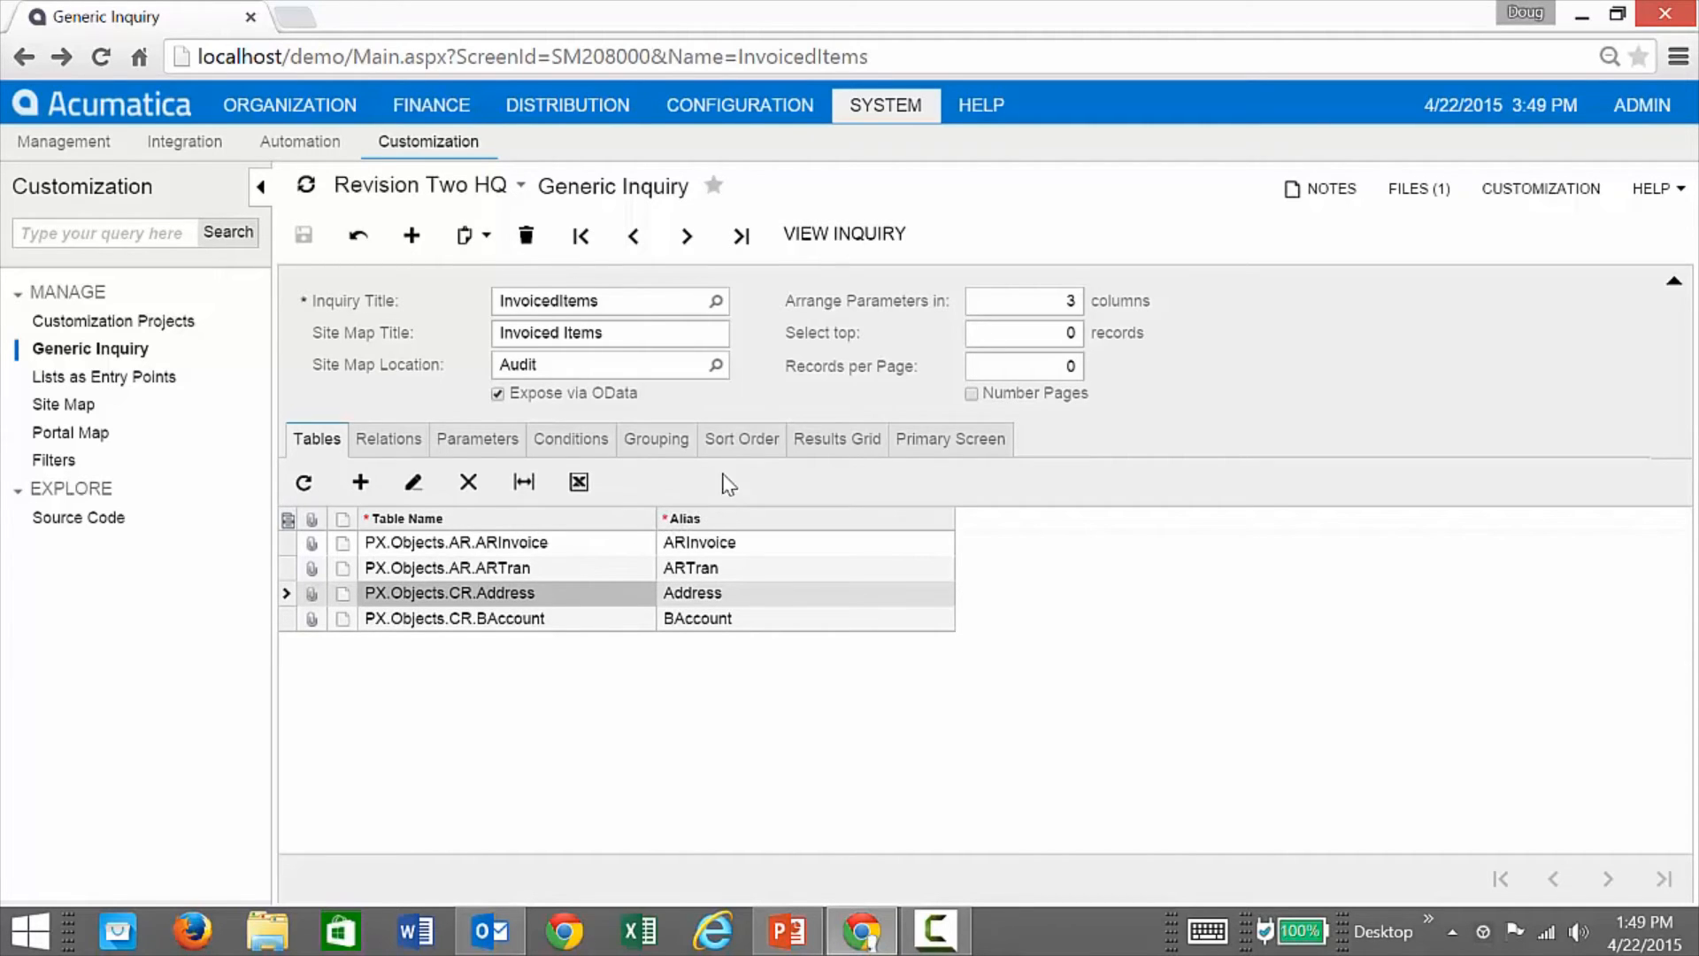
{"action": "left_click", "coordinate": [812, 450]}
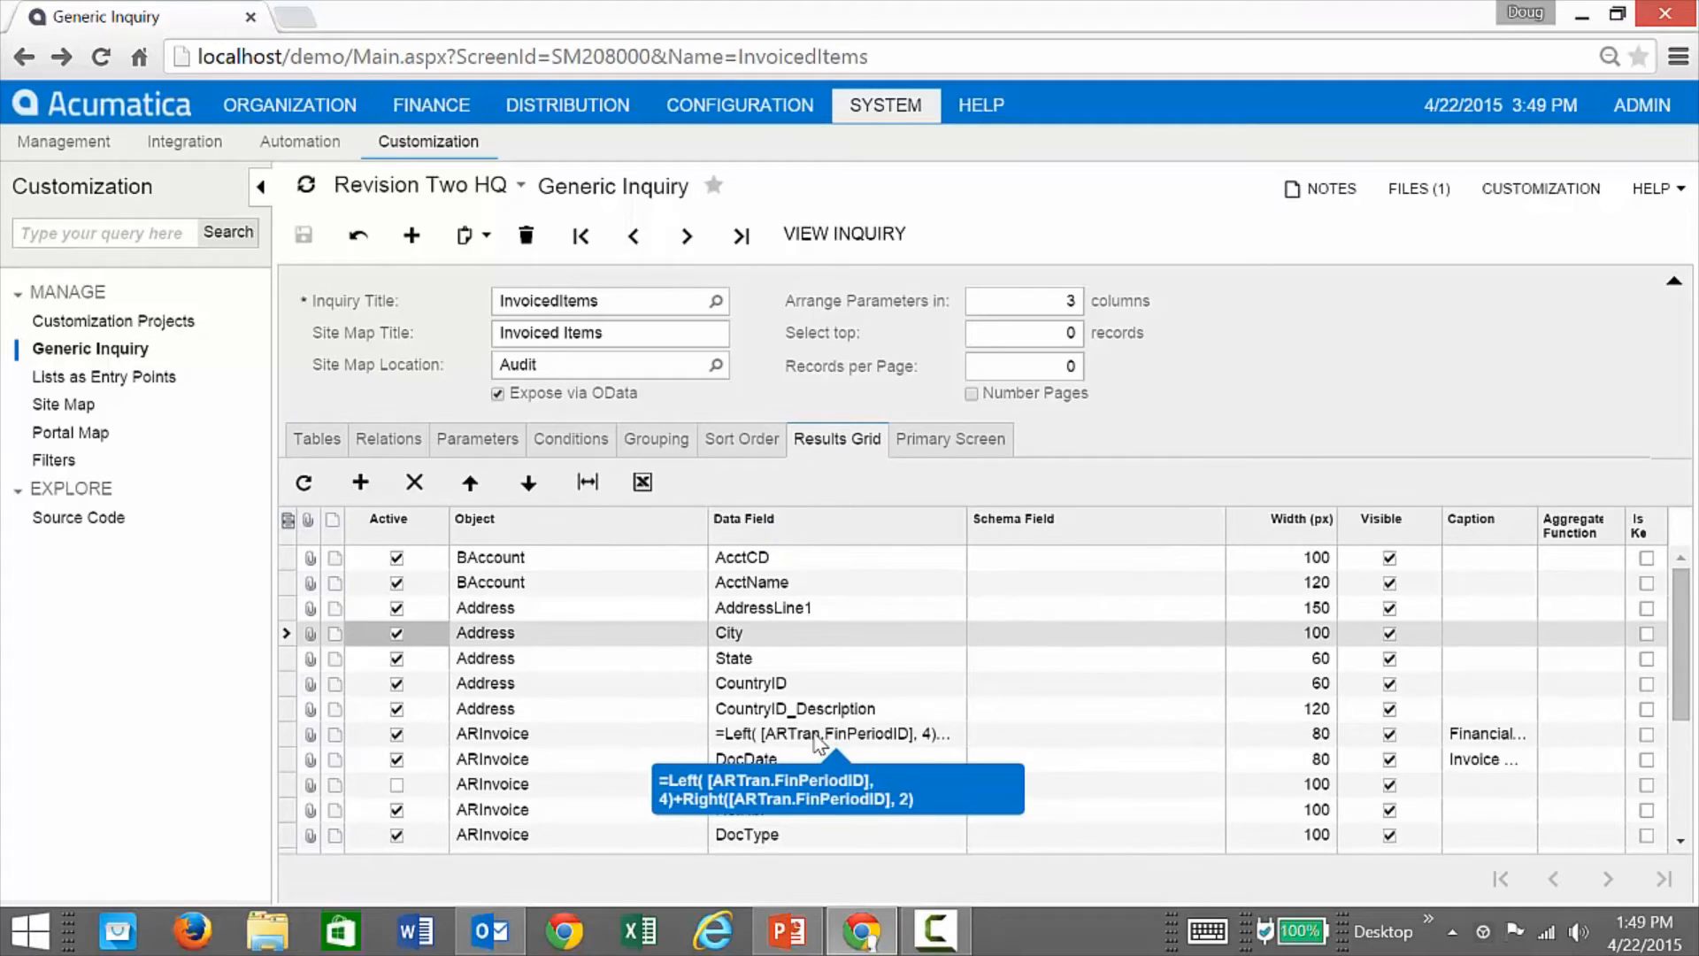
Step: Run the InvoicedItems inquiry, browse its city, state and period columns, then return to the definition
{"action": "scroll", "coordinate": [818, 742], "scroll_direction": "down", "scroll_amount": 3}
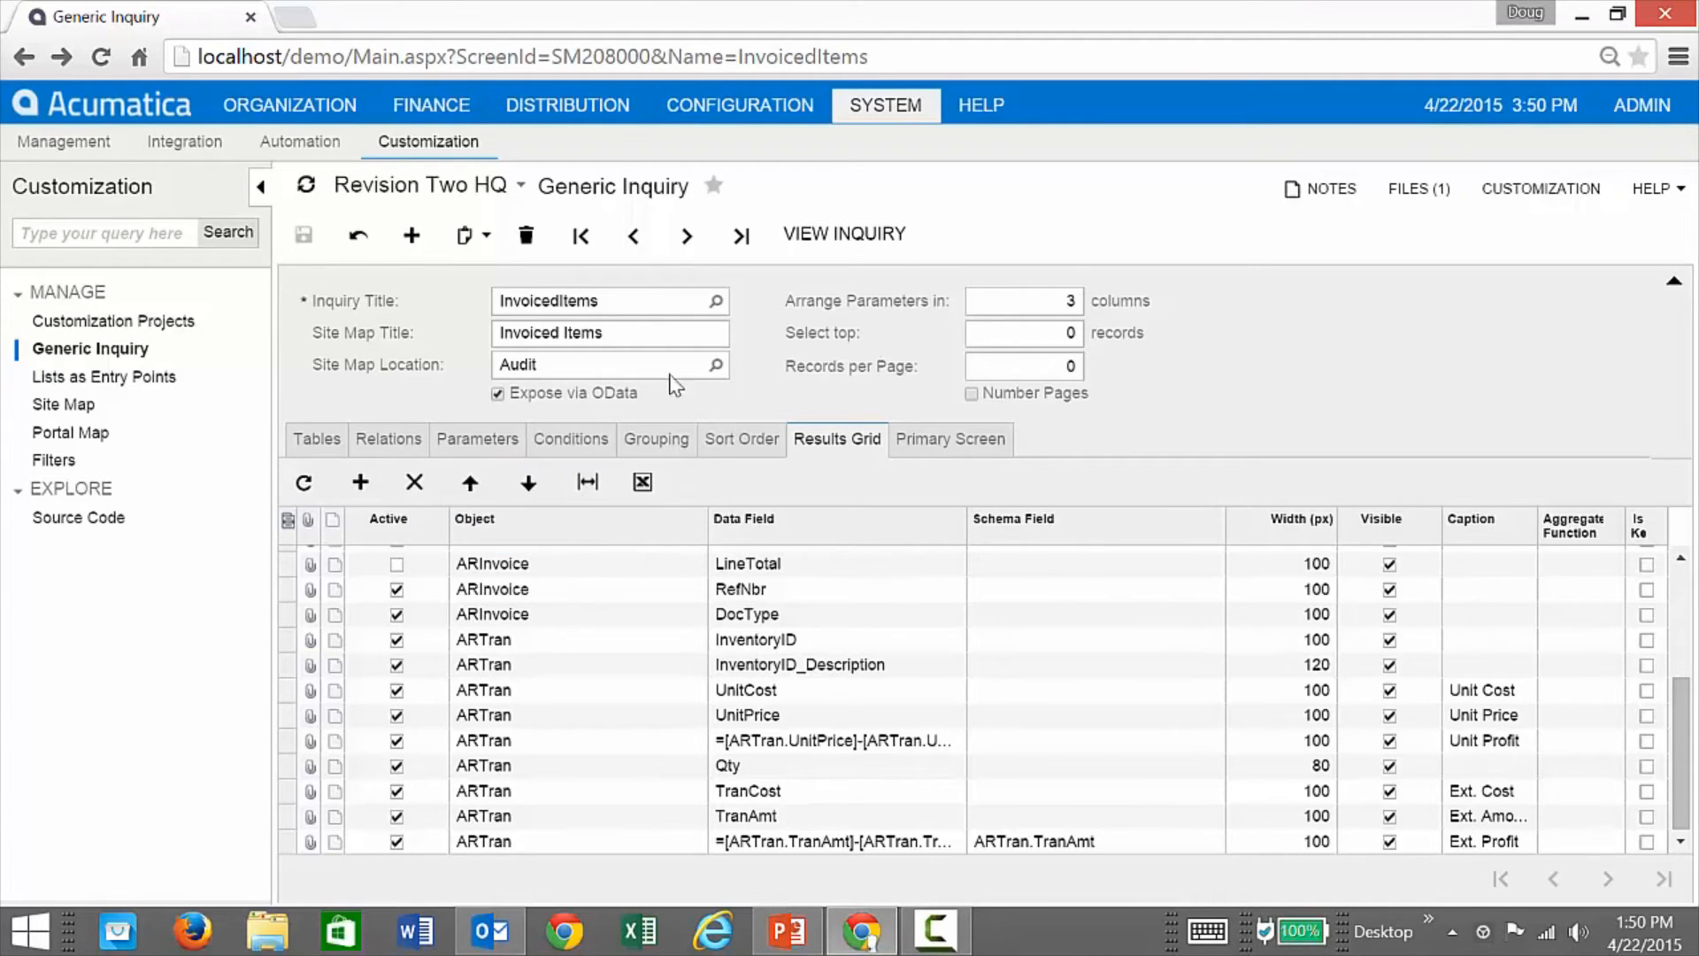
{"action": "left_click", "coordinate": [844, 237]}
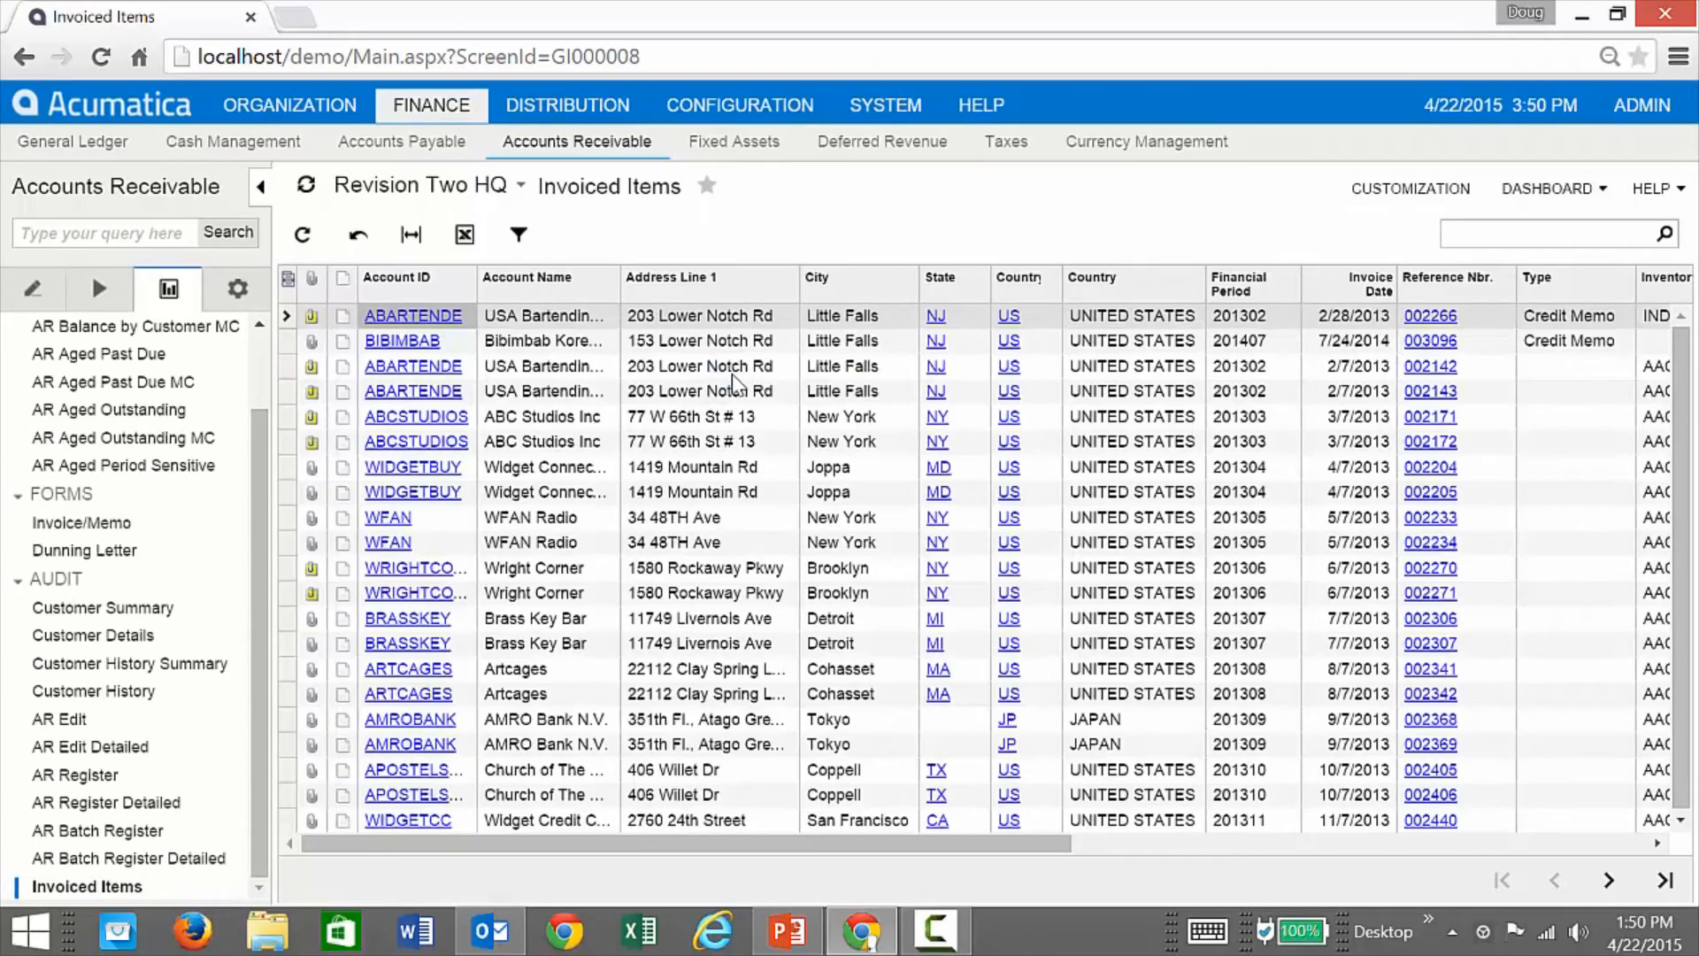
{"action": "left_click_drag", "start_coordinate": [763, 845], "coordinate": [425, 845]}
{"action": "left_click", "coordinate": [24, 56]}
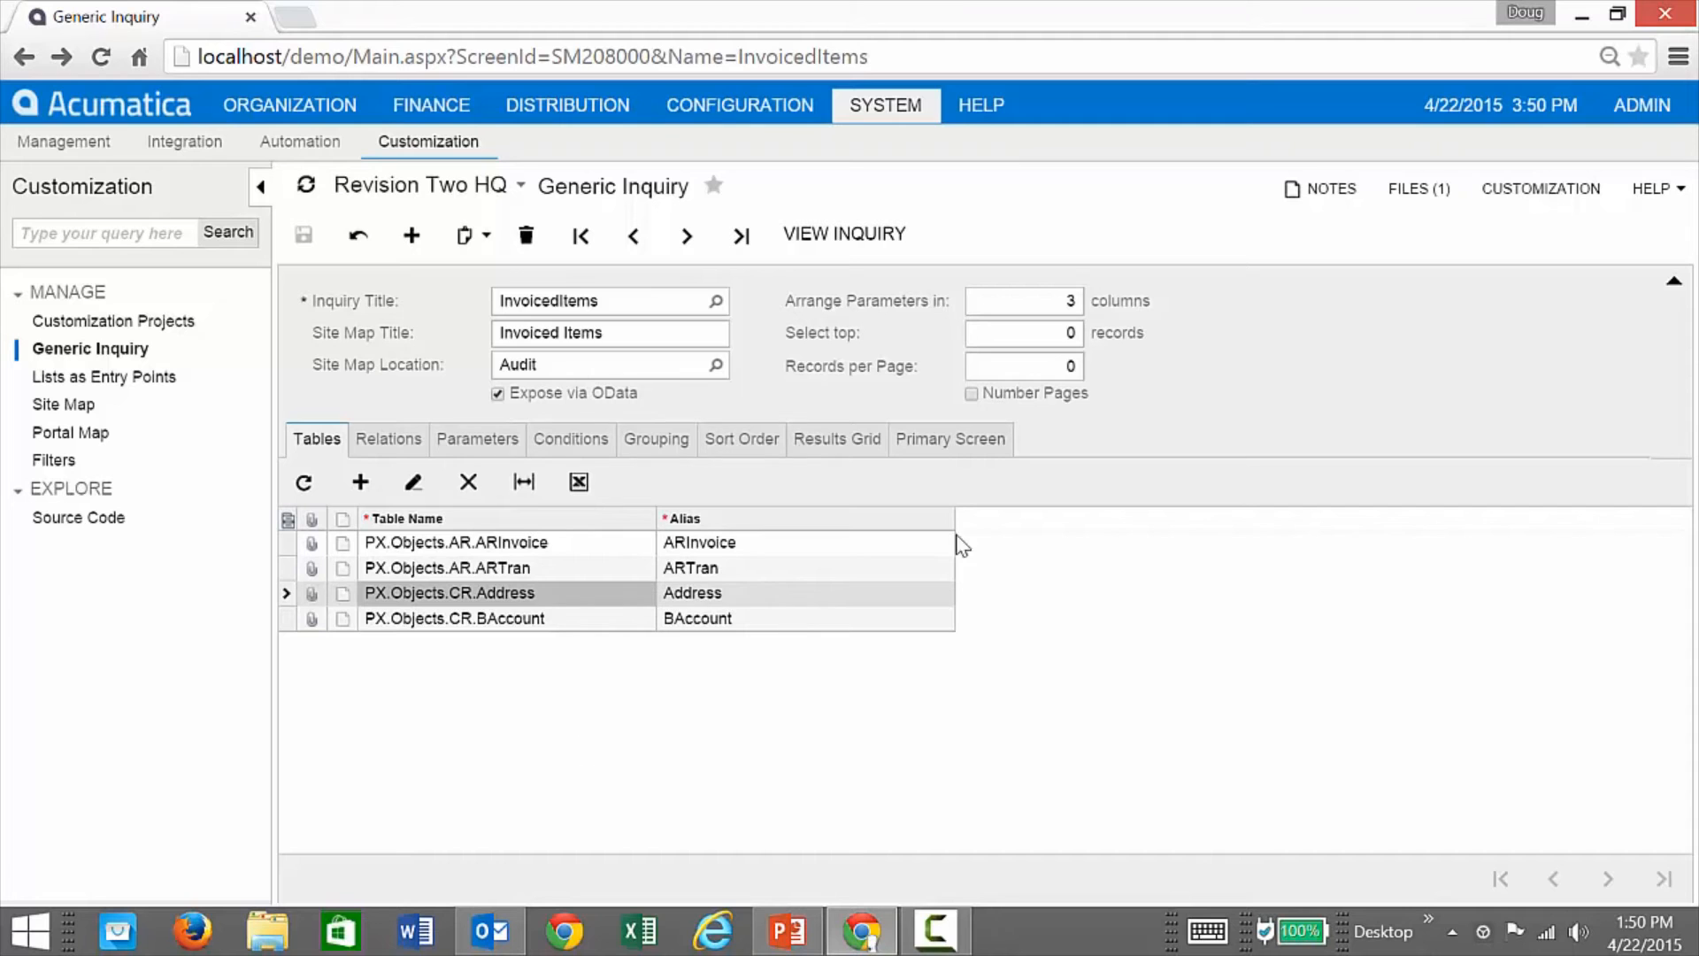
Step: Minimize Chrome and PowerPoint and open the Odata_InvoicedItems workbook from the desktop
{"action": "left_click", "coordinate": [1581, 15]}
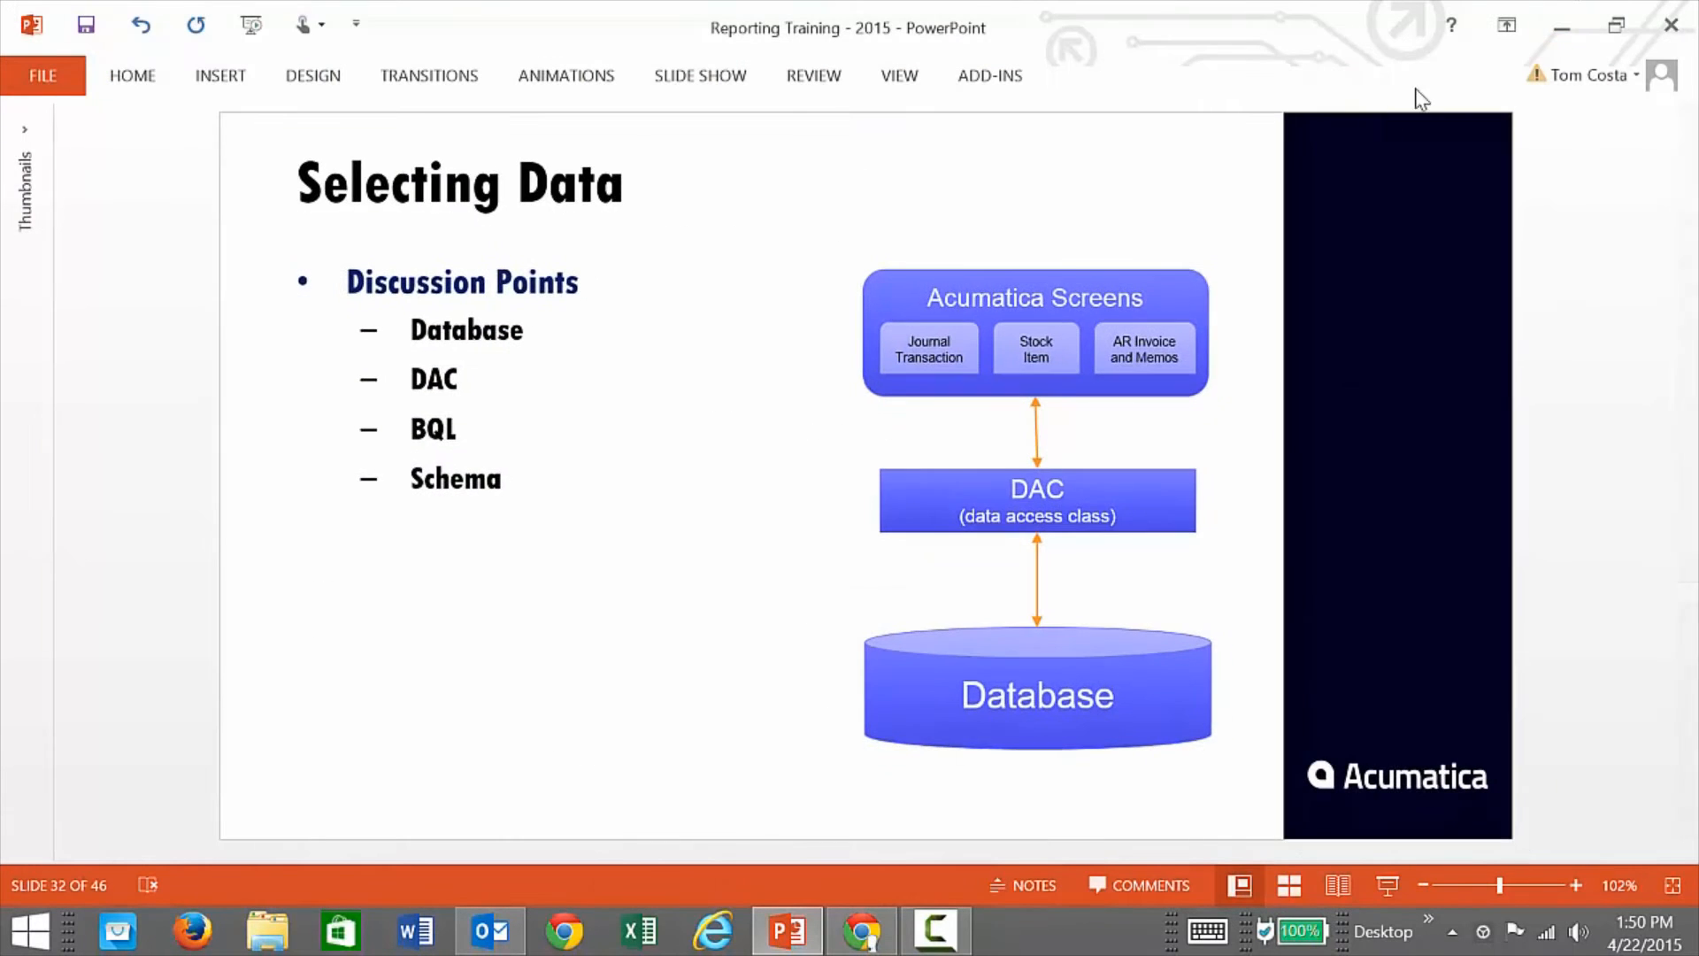
{"action": "left_click", "coordinate": [1561, 25]}
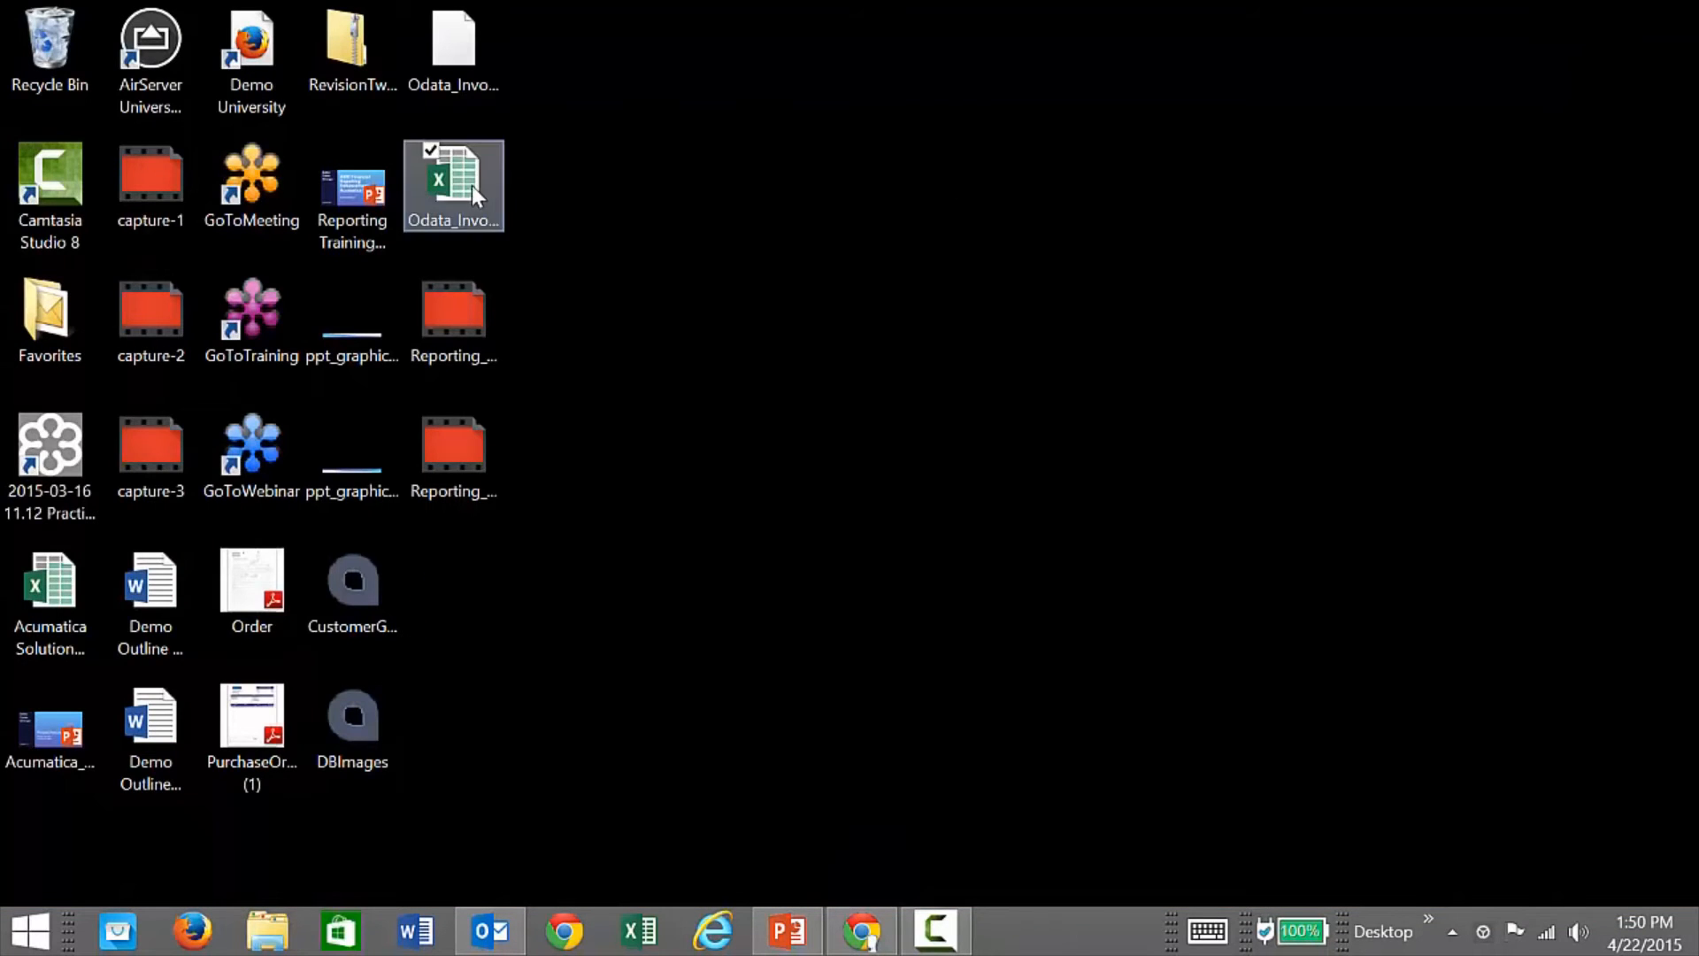
{"action": "left_click", "coordinate": [469, 191]}
{"action": "double_click", "coordinate": [469, 191]}
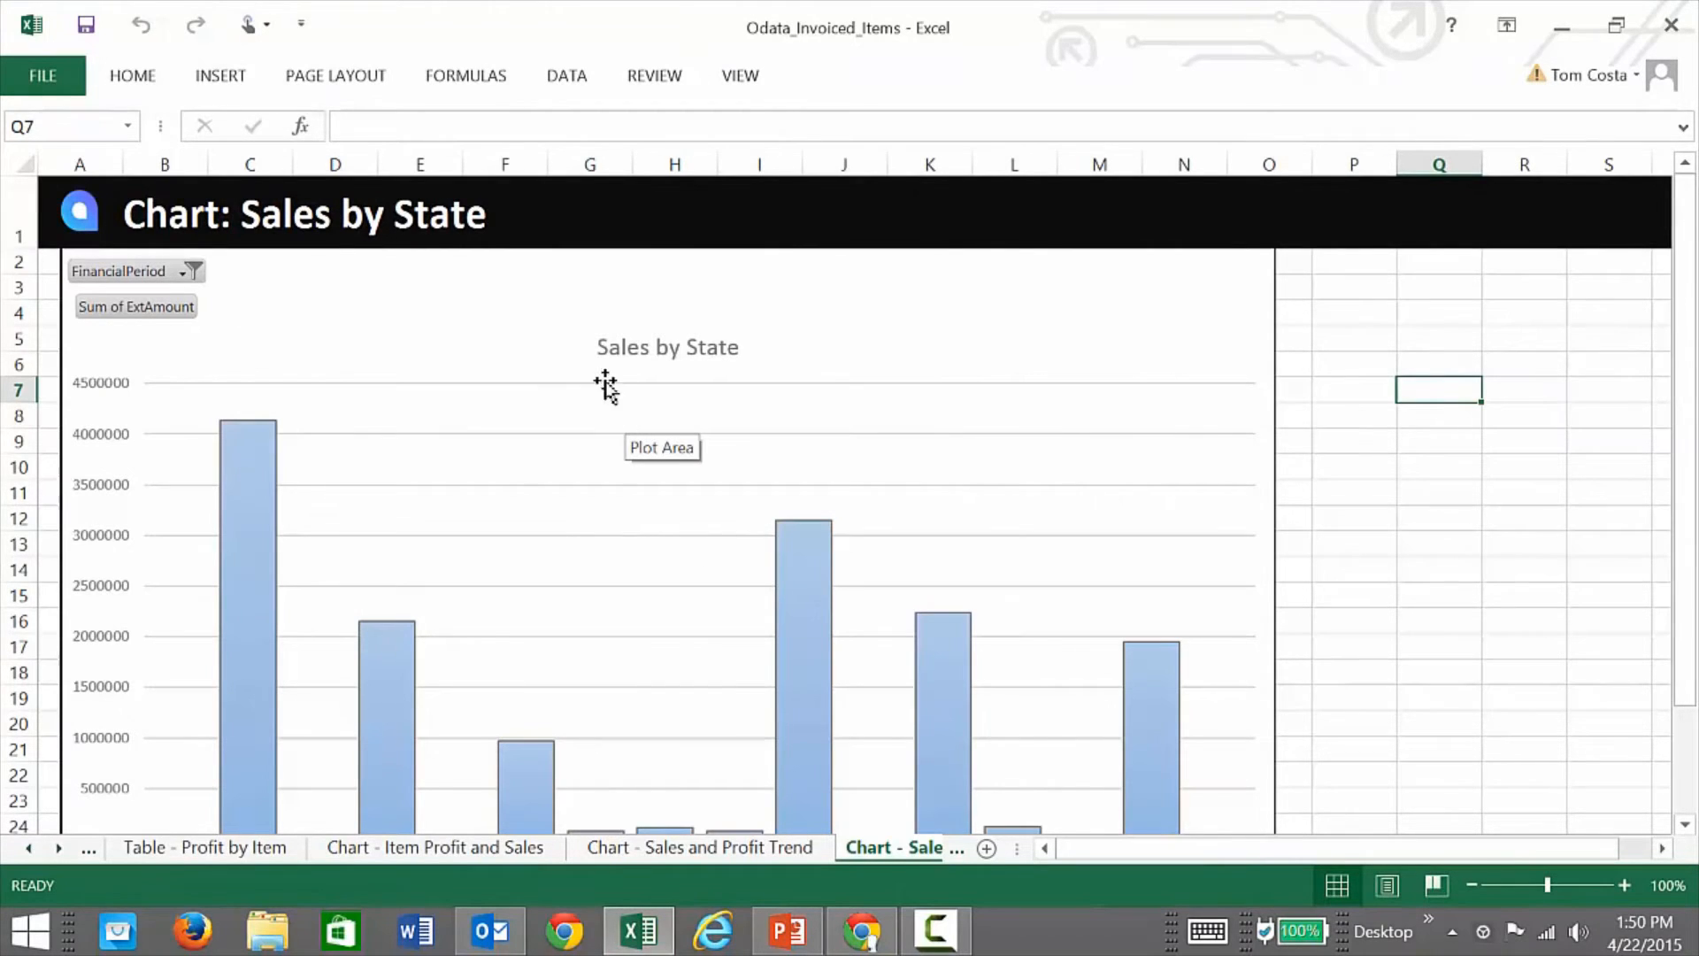
Step: Open the Invoiced Items connection's properties on the Definition tab
{"action": "left_click", "coordinate": [571, 78]}
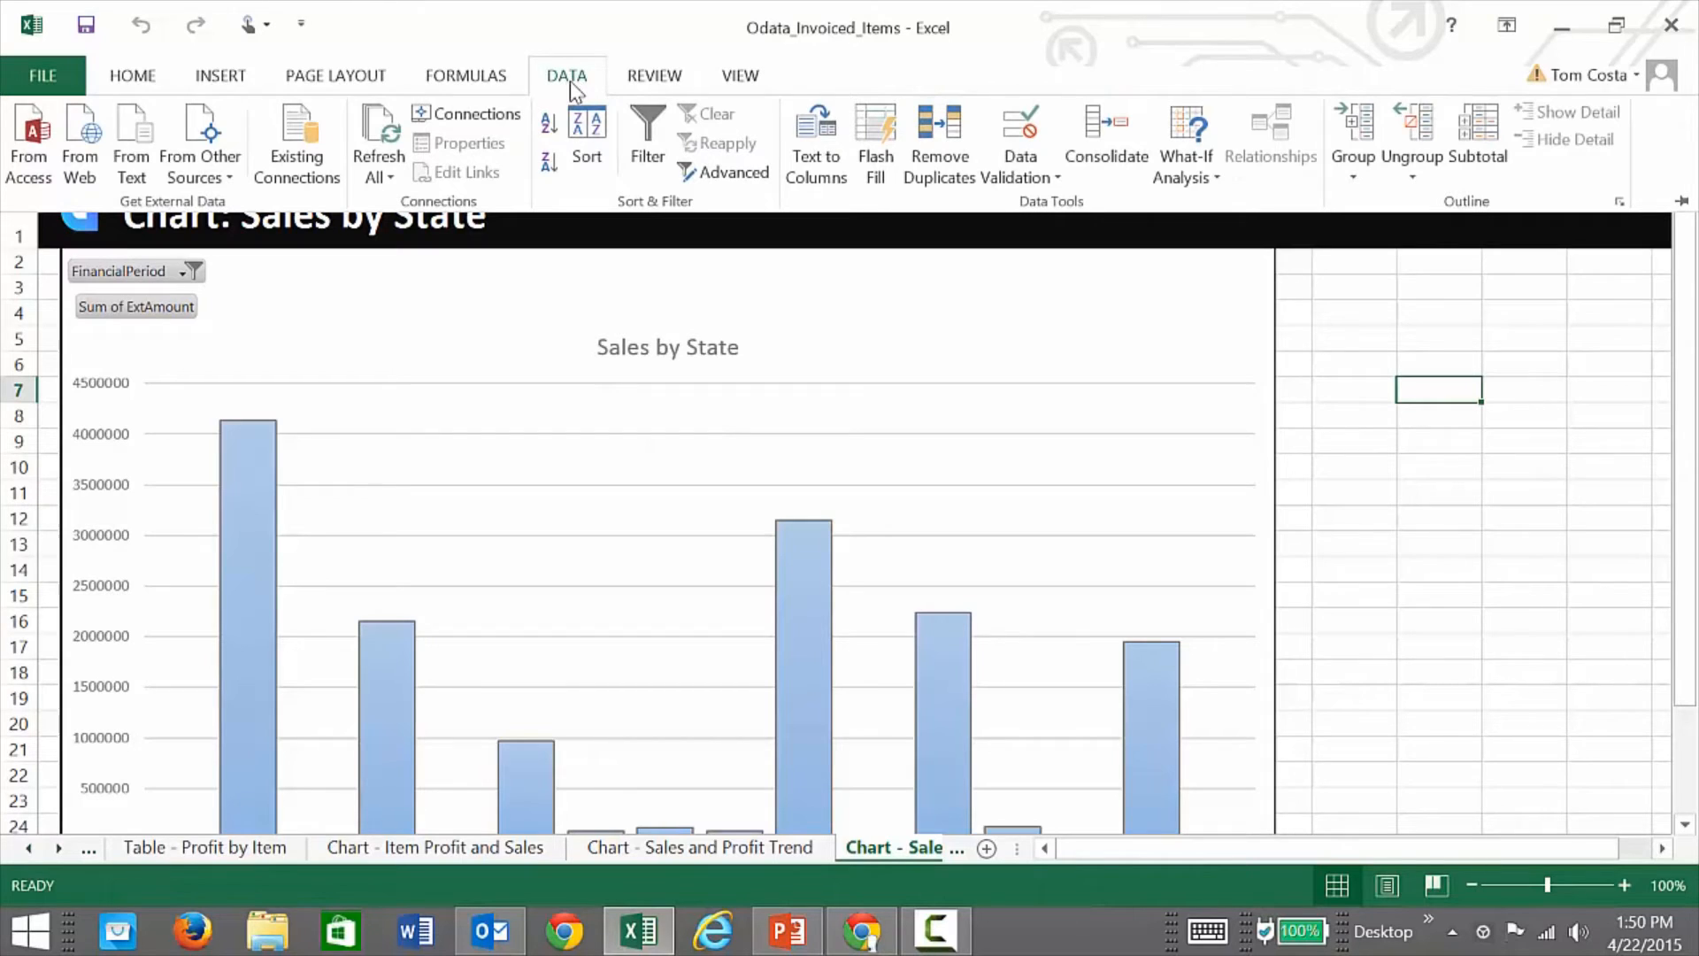
{"action": "left_click", "coordinate": [478, 113]}
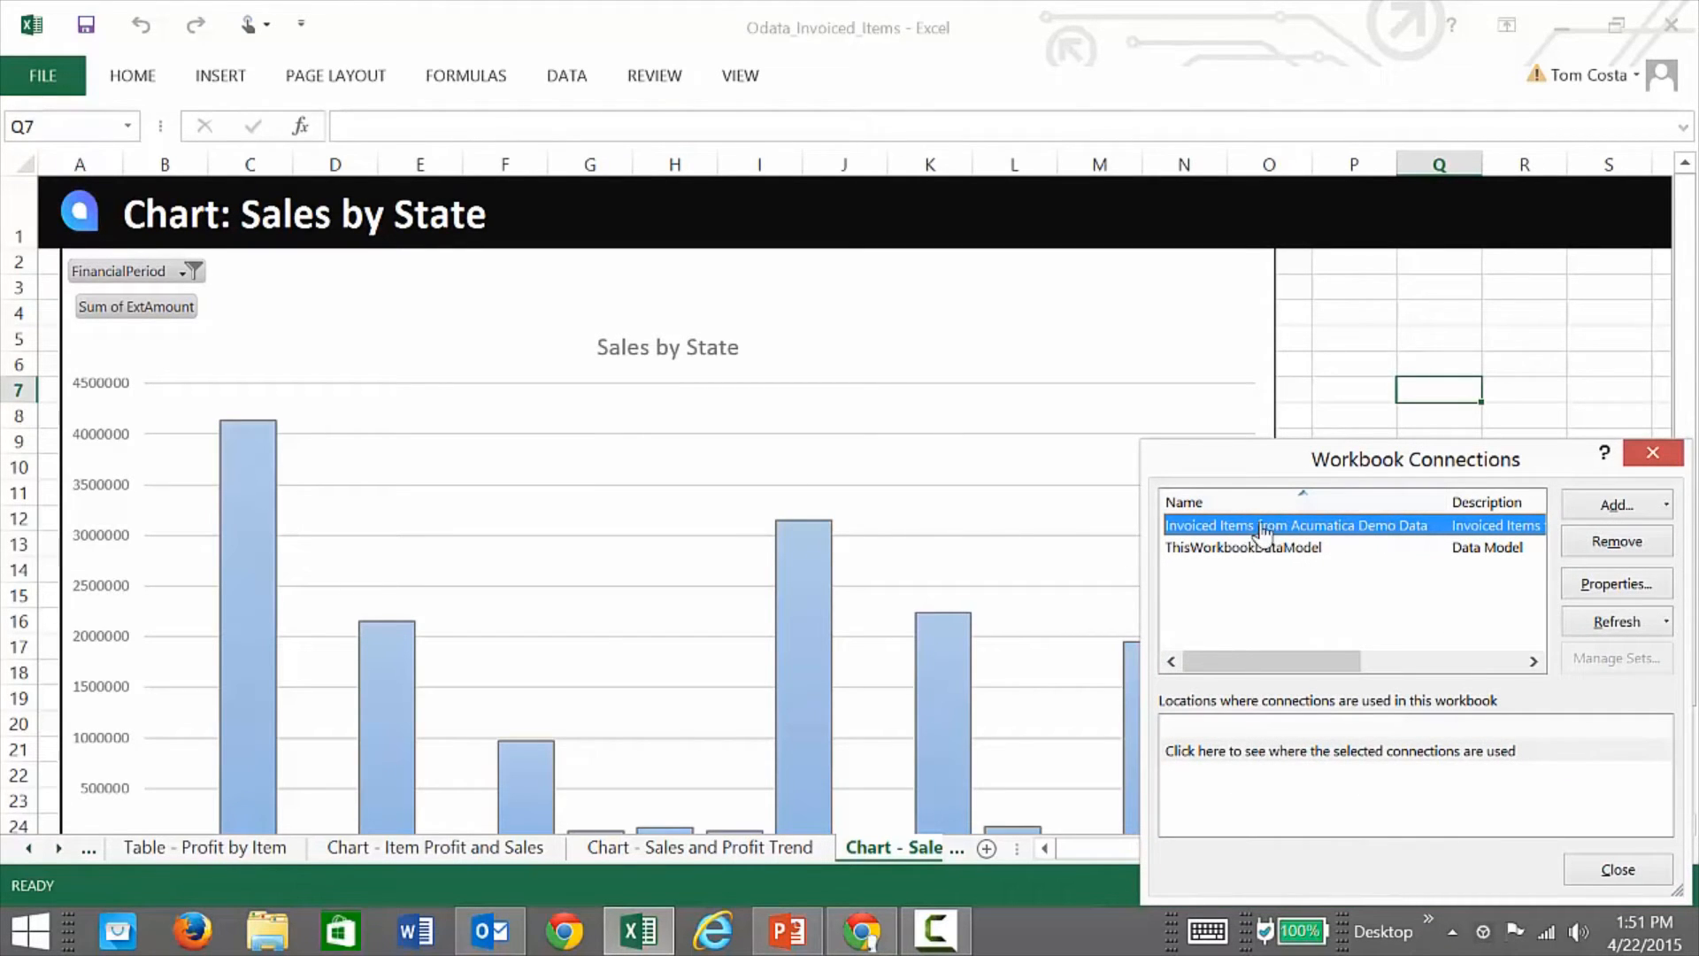
{"action": "left_click", "coordinate": [1608, 587]}
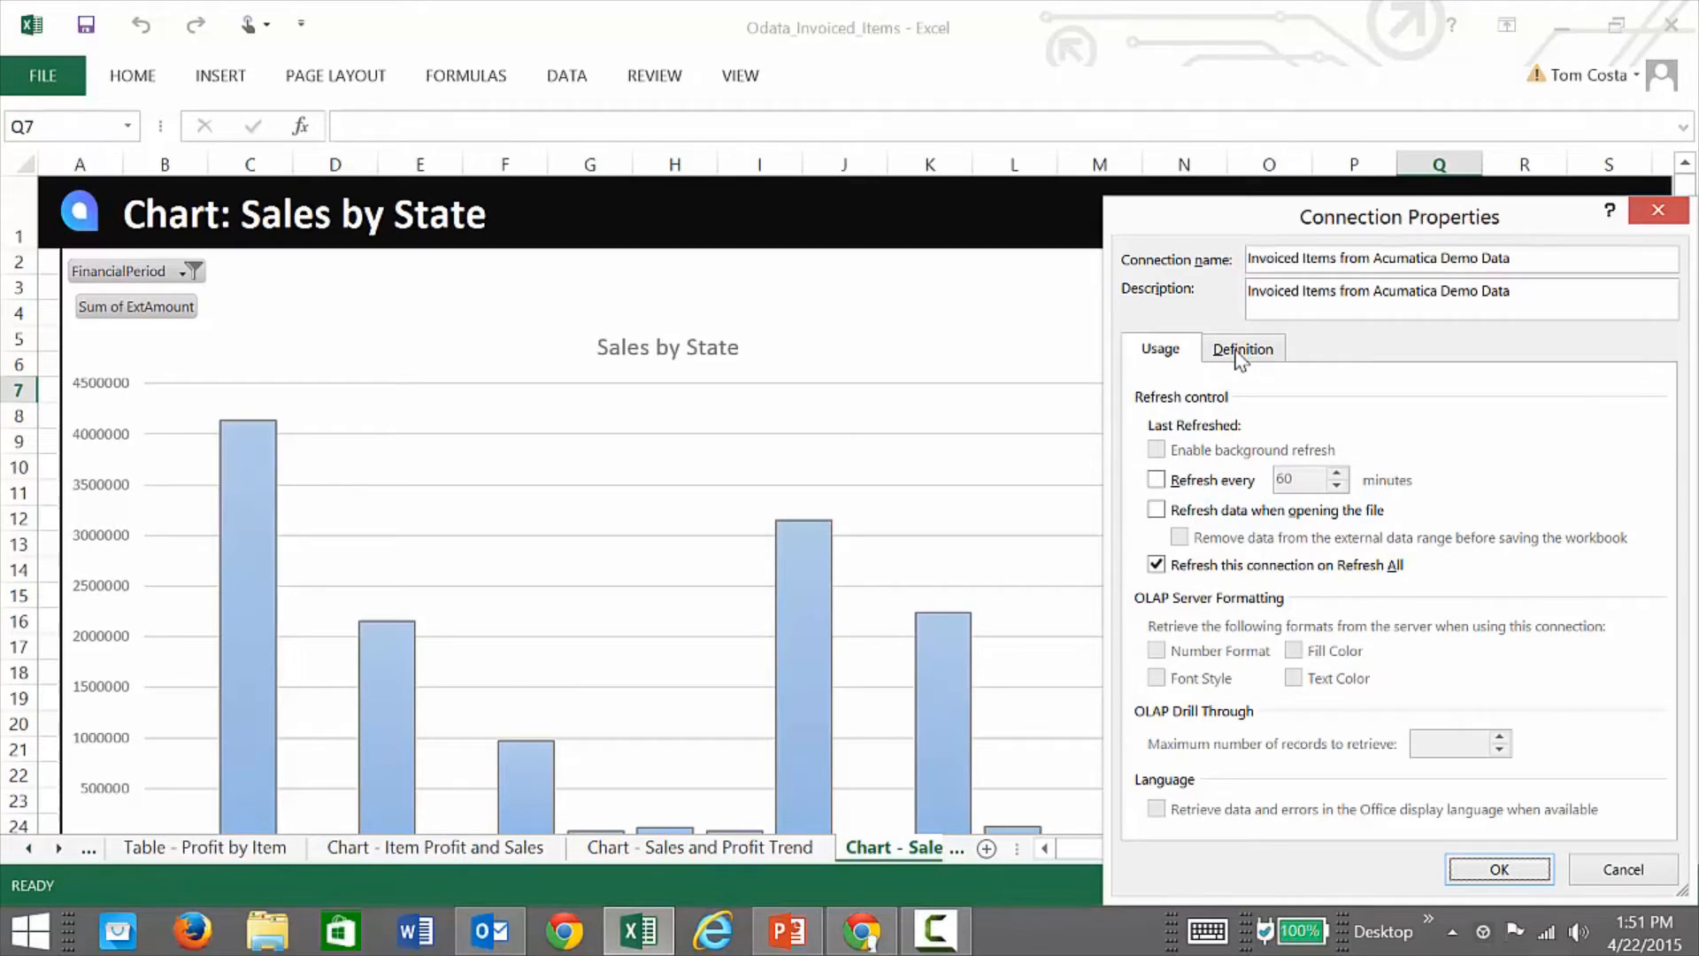
{"action": "left_click", "coordinate": [1241, 353]}
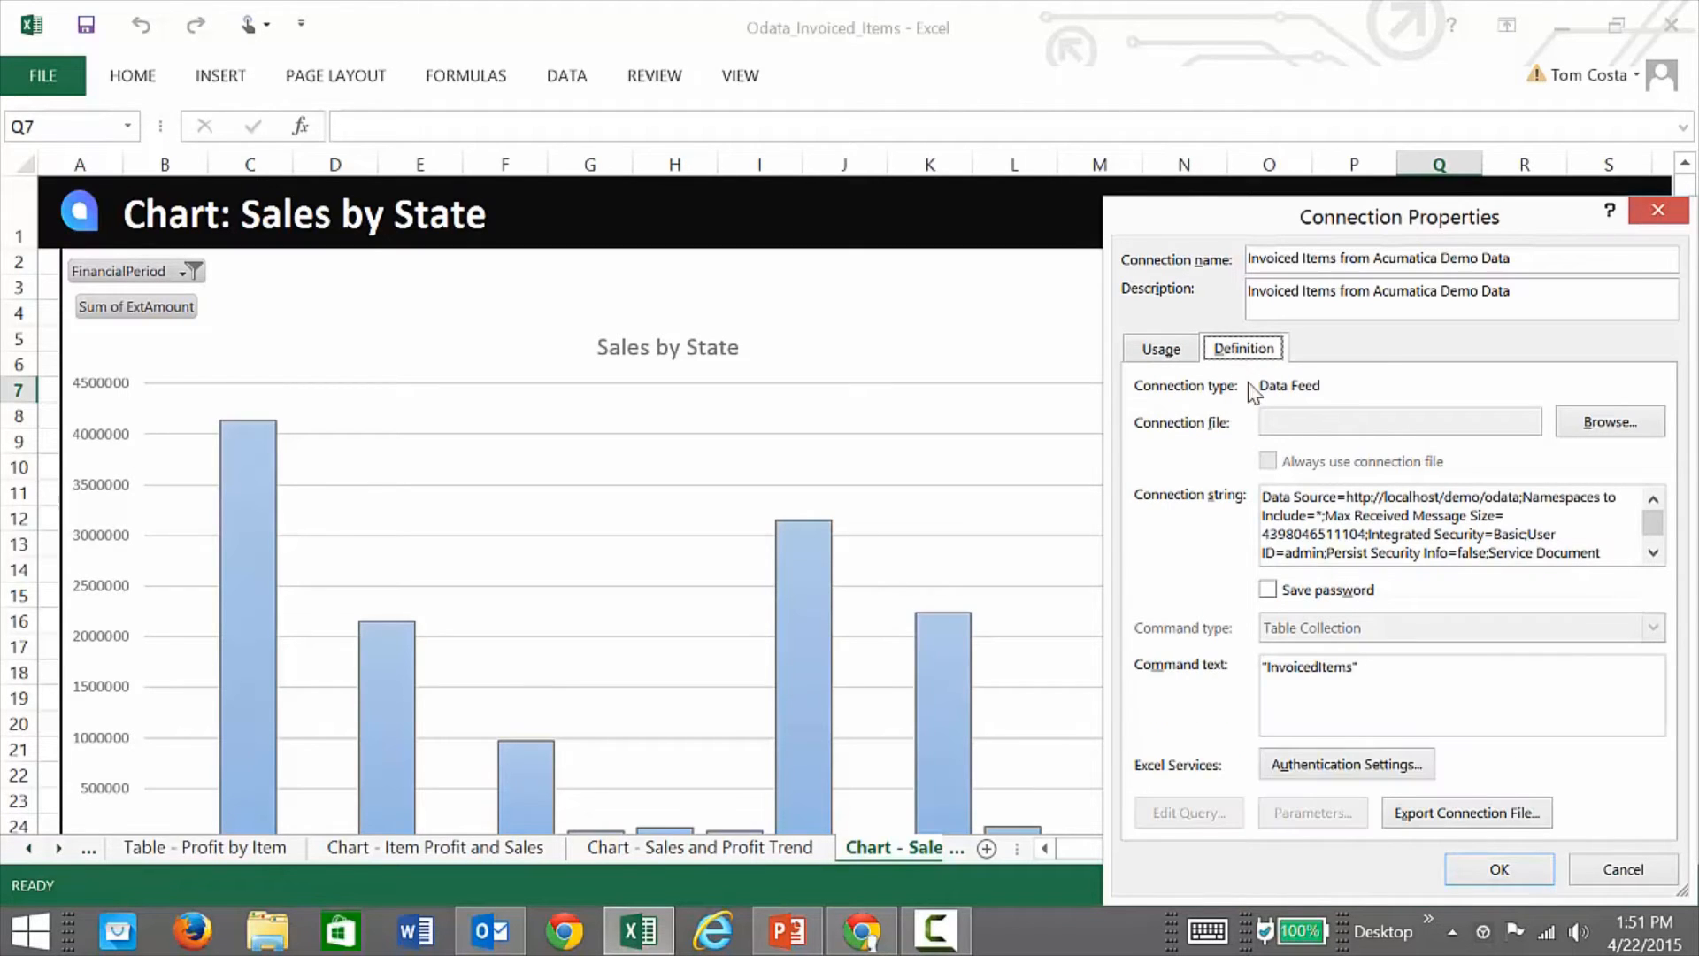
Step: Edit the OData connection string, trying a /company suffix and then removing it
{"action": "left_click", "coordinate": [1385, 496]}
{"action": "left_click_drag", "start_coordinate": [1406, 493], "coordinate": [1480, 493]}
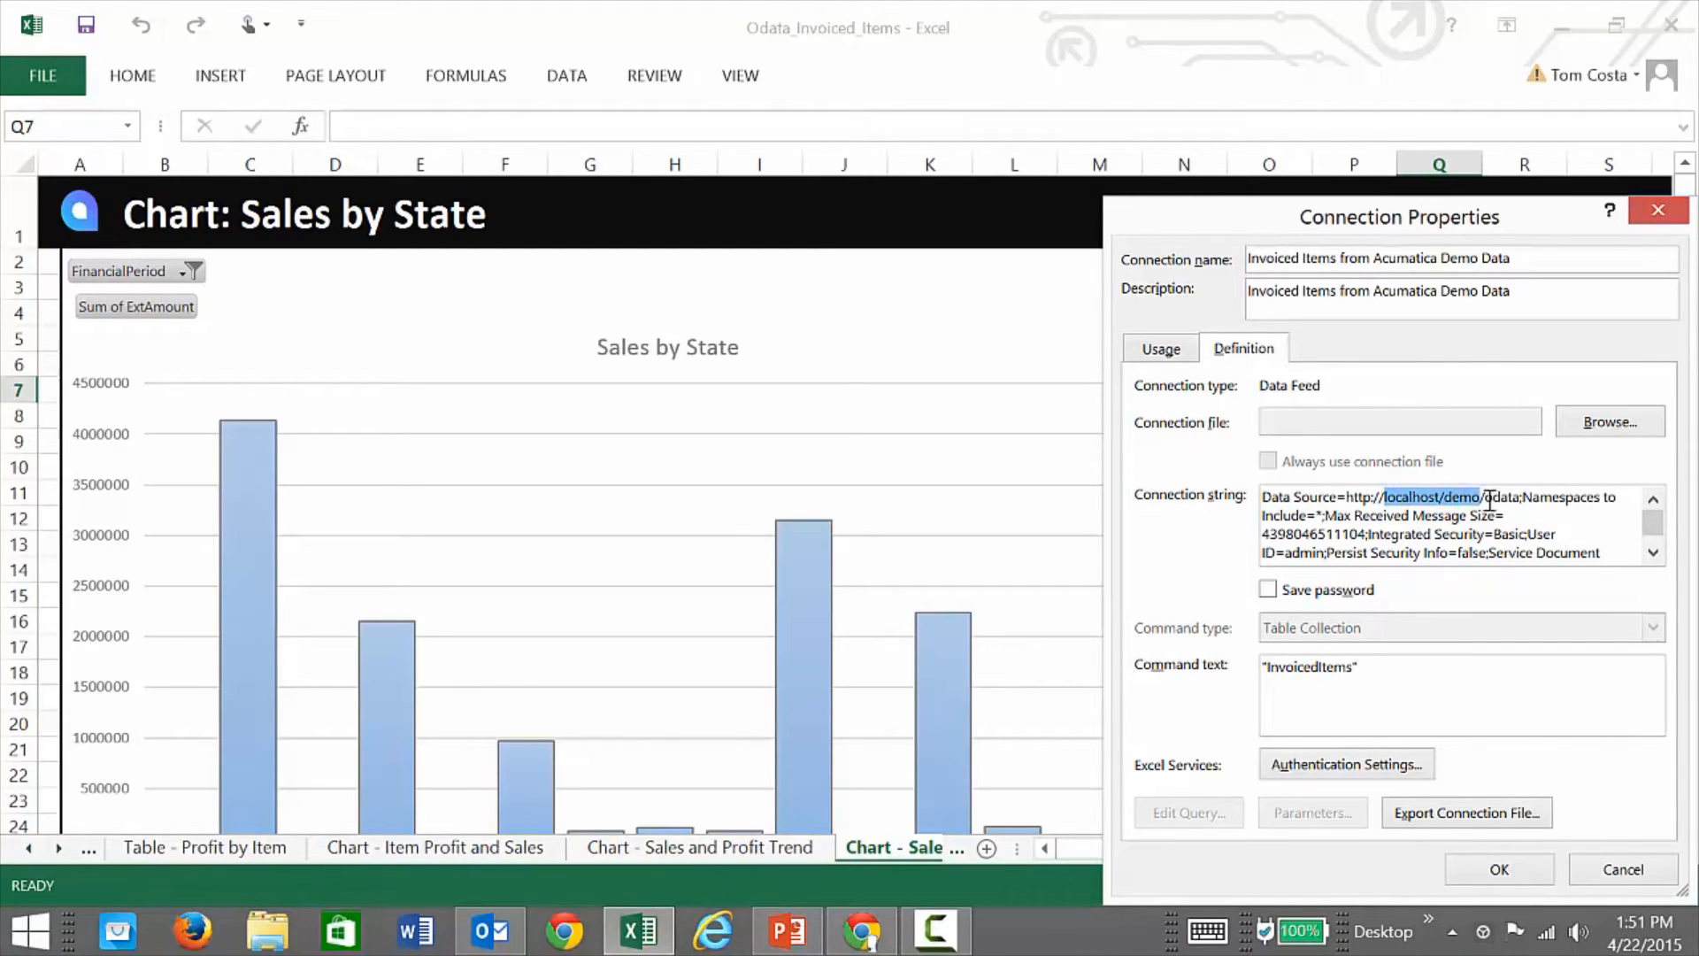
{"action": "left_click", "coordinate": [1490, 499]}
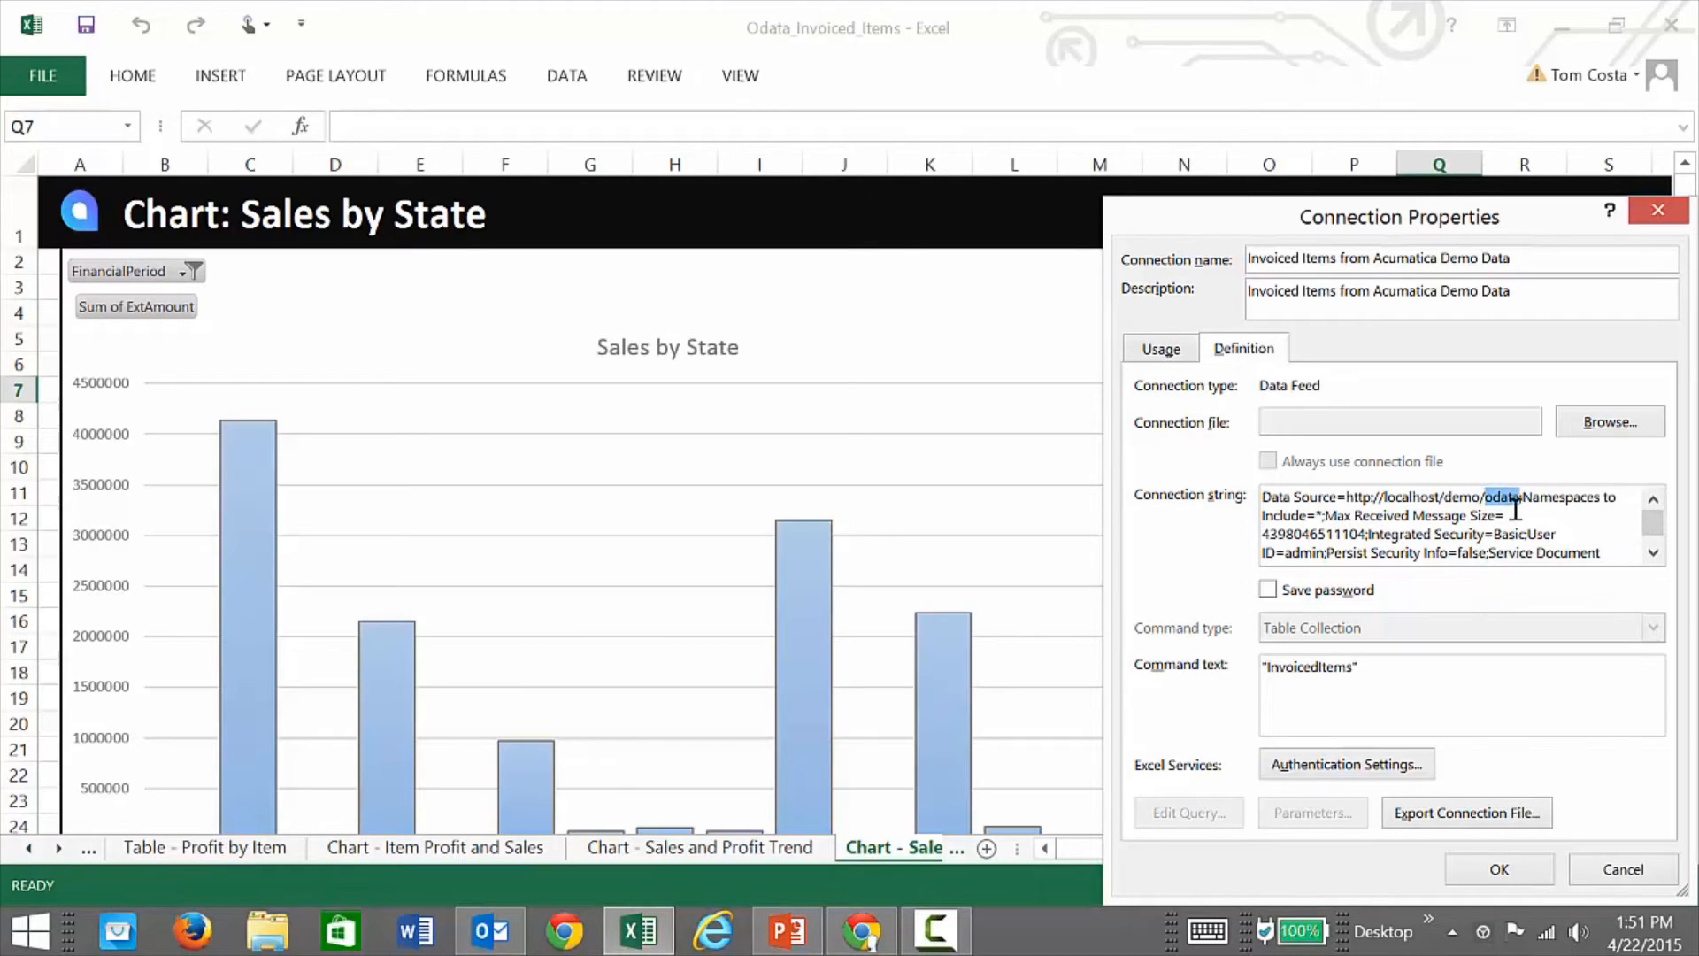
{"action": "left_click", "coordinate": [1511, 513]}
{"action": "type", "text": "/company"}
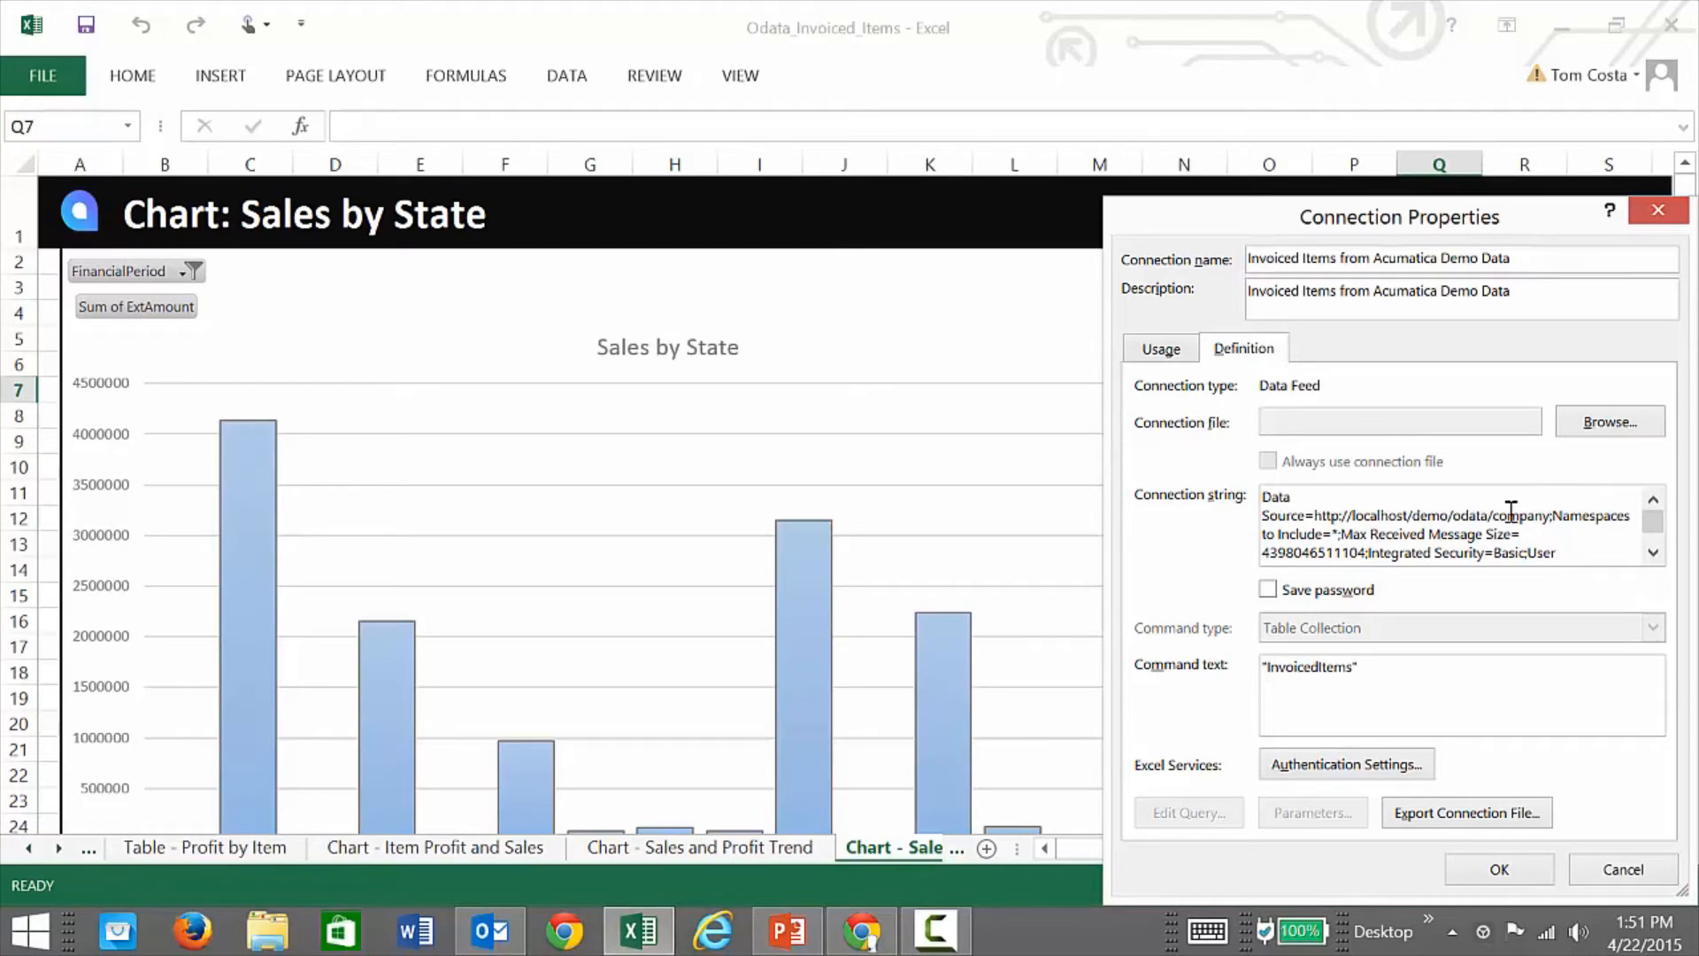
{"action": "key", "text": "BackSpace"}
{"action": "key", "text": "BackSpace"}
{"action": "key", "text": "BackSpace"}
{"action": "key", "text": "BackSpace"}
{"action": "key", "text": "BackSpace"}
{"action": "key", "text": "BackSpace"}
{"action": "key", "text": "BackSpace"}
{"action": "key", "text": "BackSpace"}
{"action": "key", "text": "BackSpace"}
{"action": "key", "text": "BackSpace"}
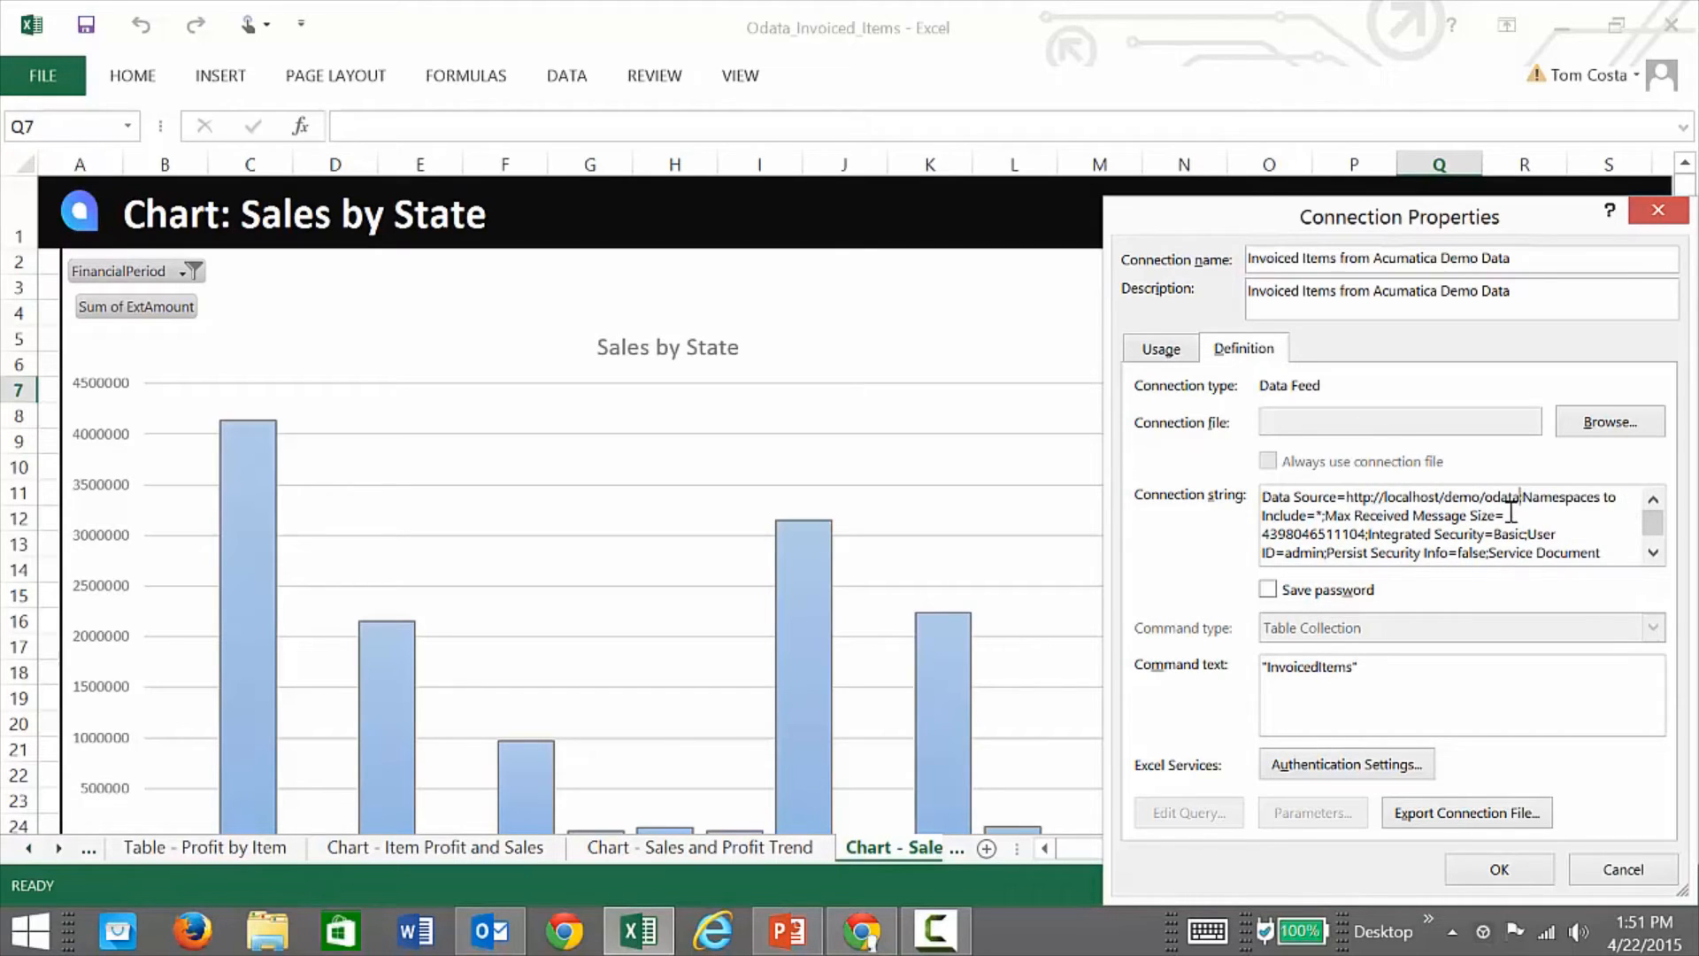
{"action": "key", "text": "BackSpace"}
{"action": "key", "text": "BackSpace"}
{"action": "key", "text": "BackSpace"}
{"action": "key", "text": "BackSpace"}
{"action": "left_click_drag", "start_coordinate": [1653, 524], "coordinate": [1653, 541]}
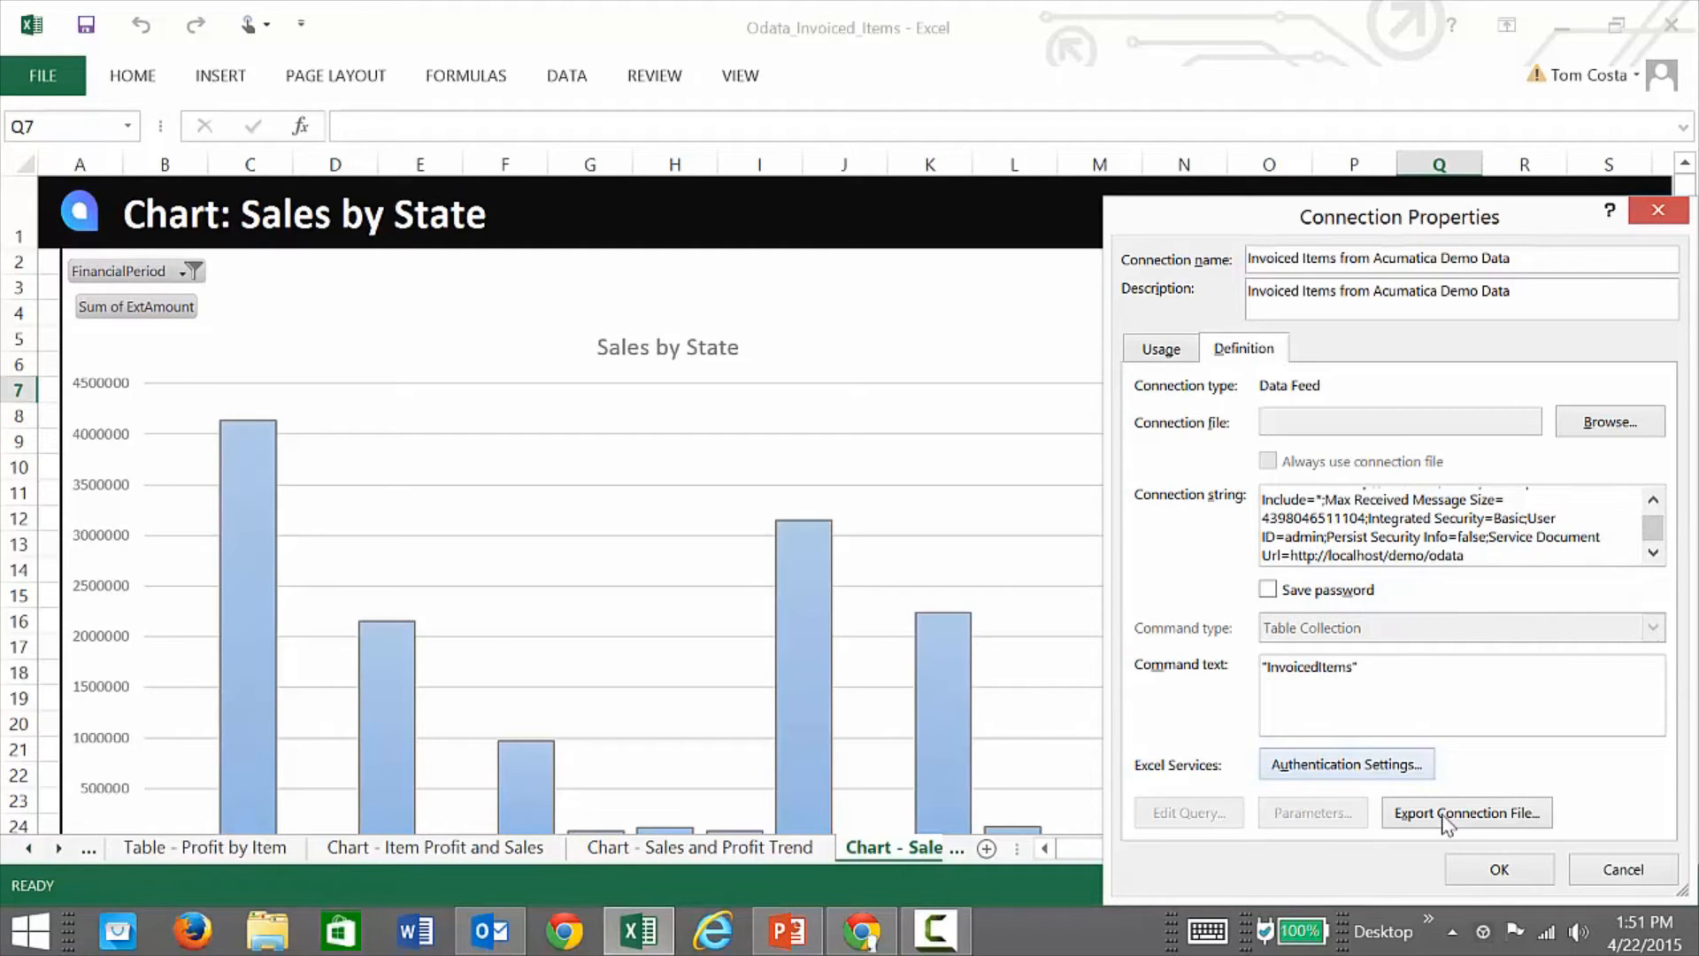
Step: Save the connection properties, confirm the data feed login and close Workbook Connections
{"action": "left_click", "coordinate": [1496, 871]}
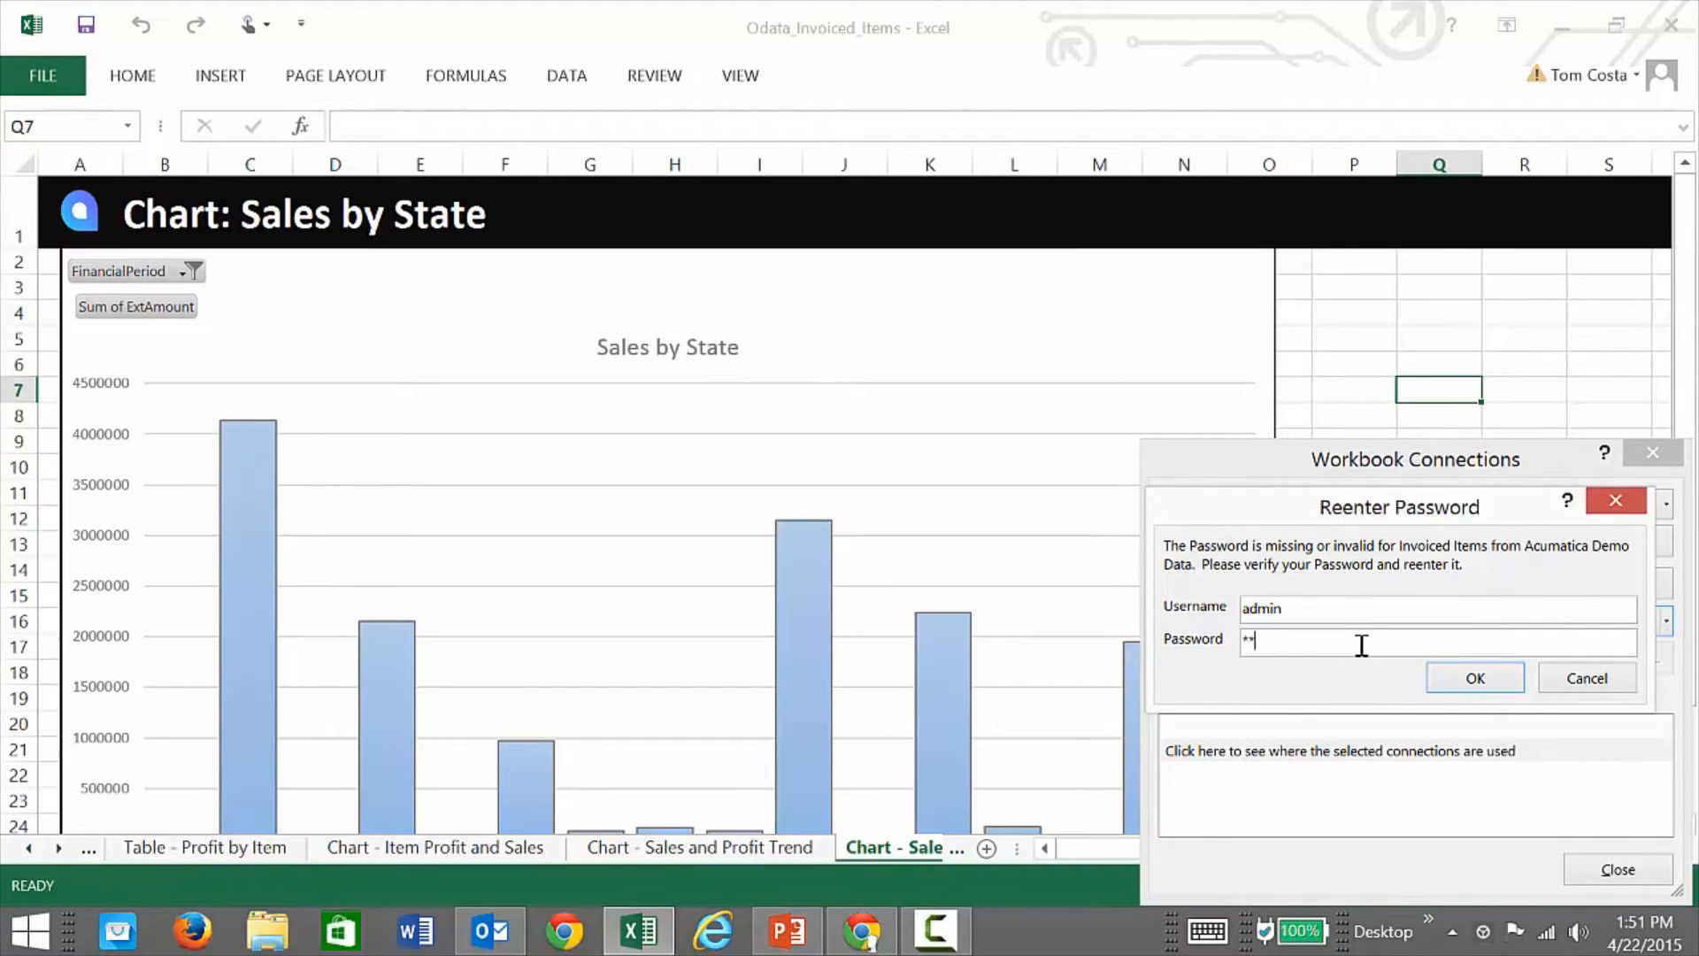
{"action": "left_click", "coordinate": [1469, 679]}
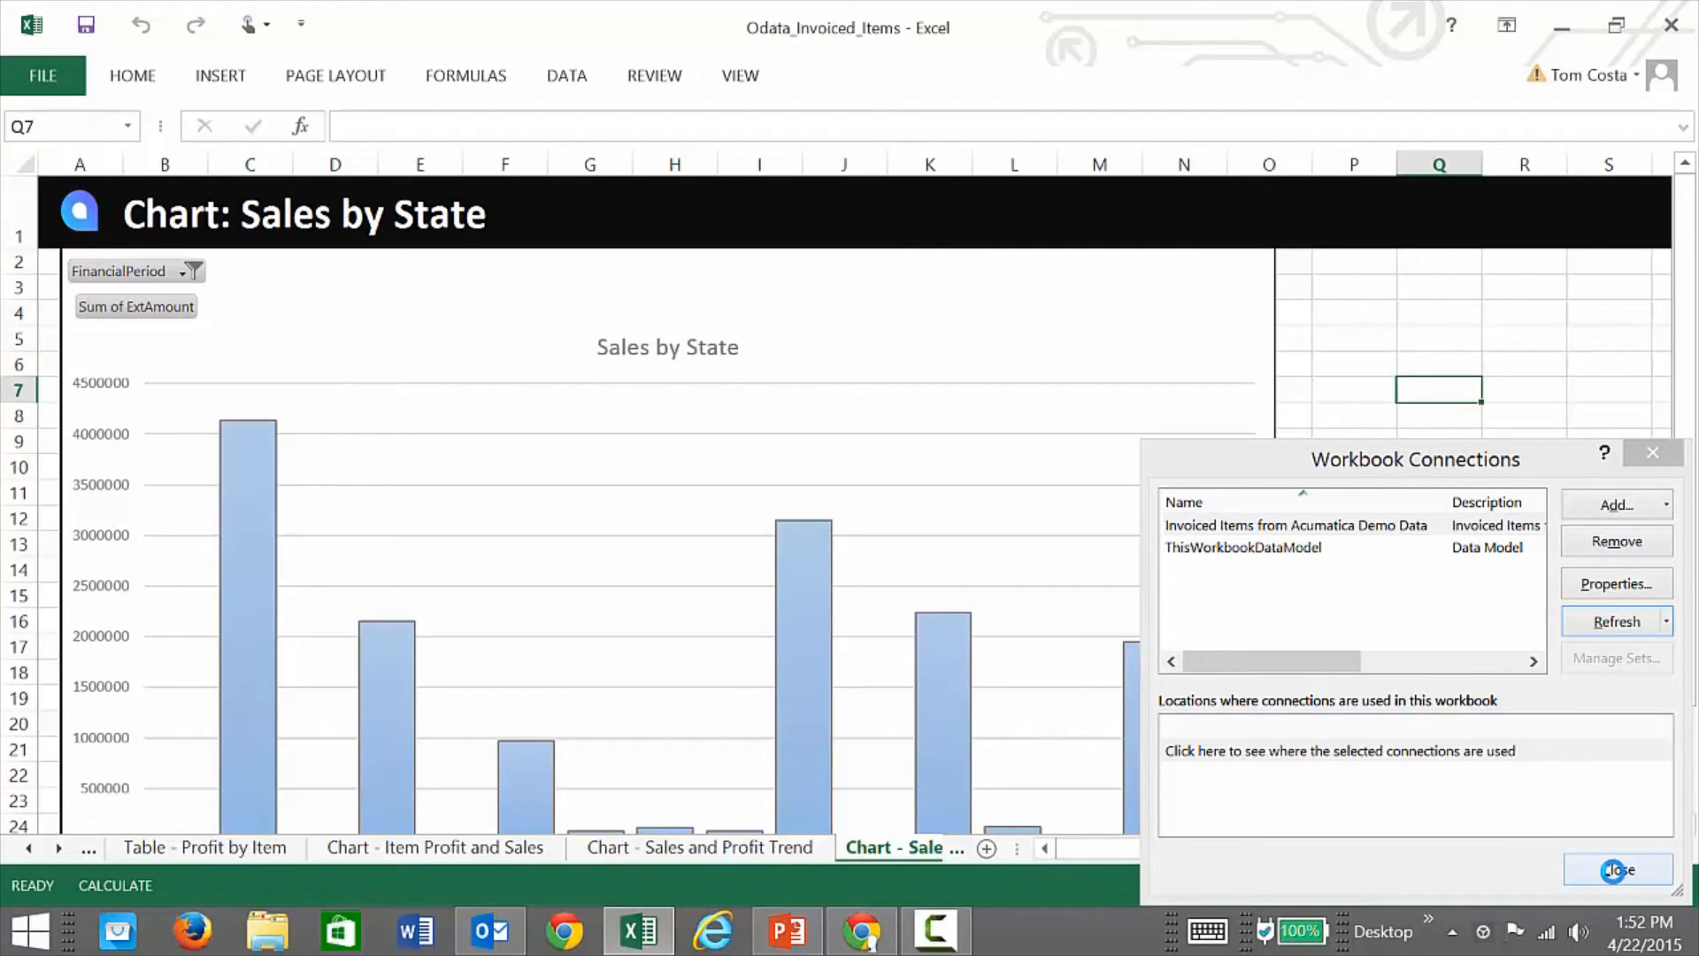
{"action": "left_click", "coordinate": [1612, 870]}
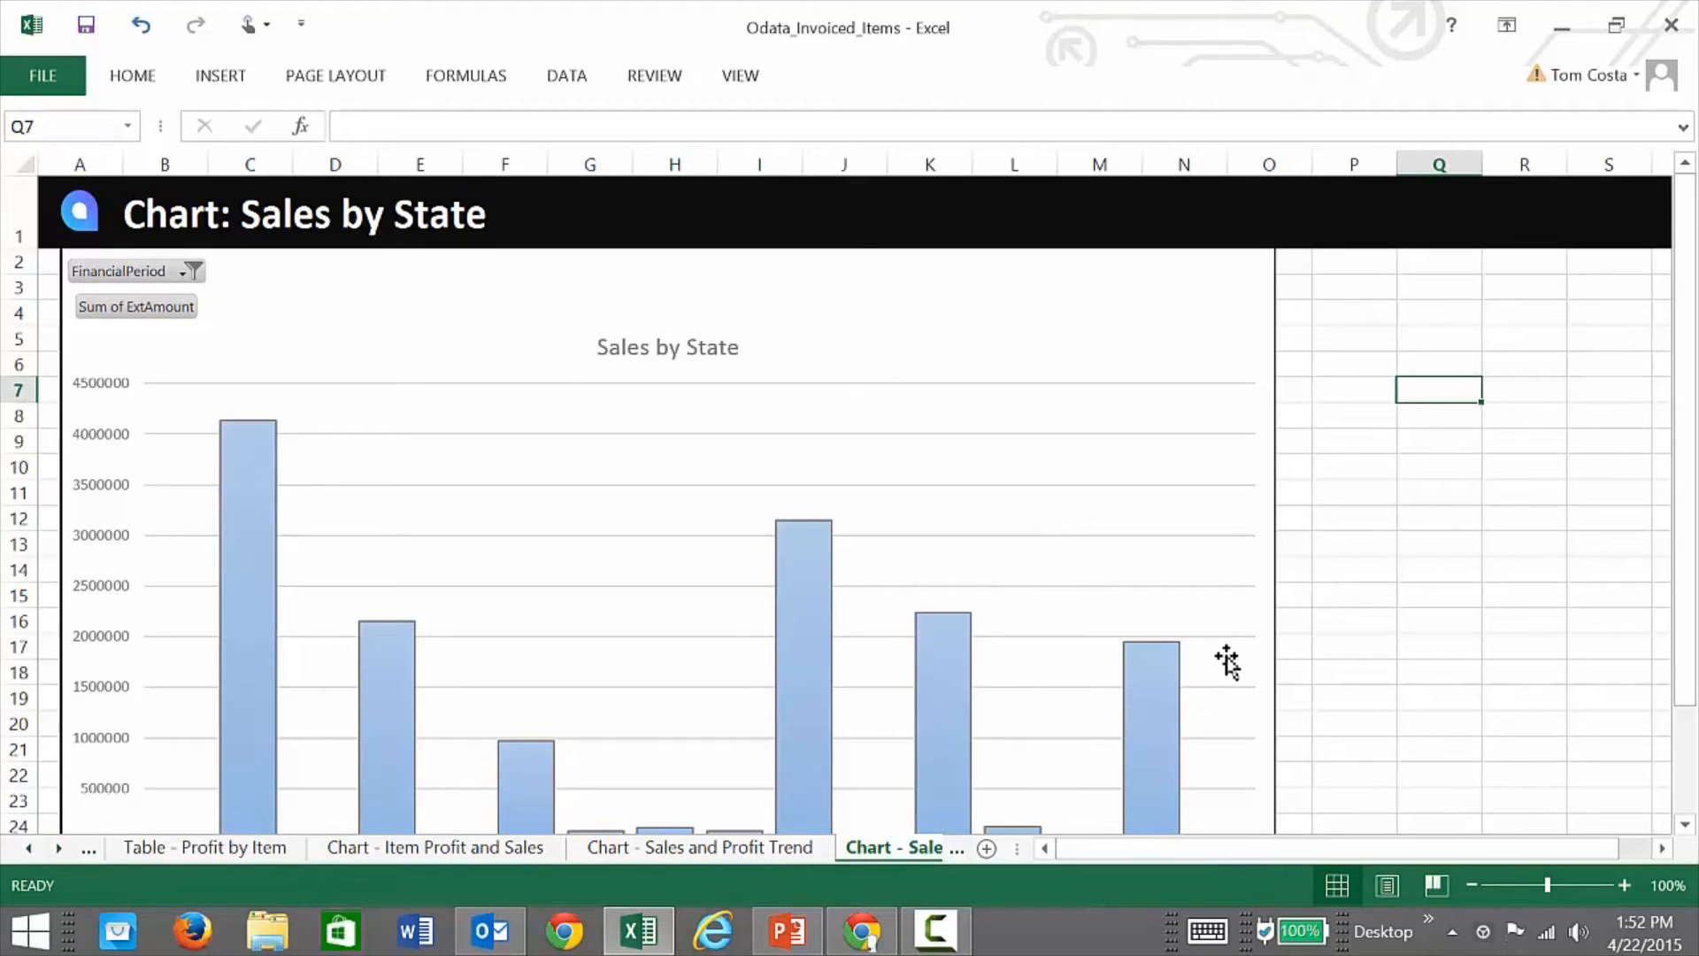
Step: Switch to the 'Chart - Item Profit and Sales' sheet and scroll through it
{"action": "left_click", "coordinate": [418, 847]}
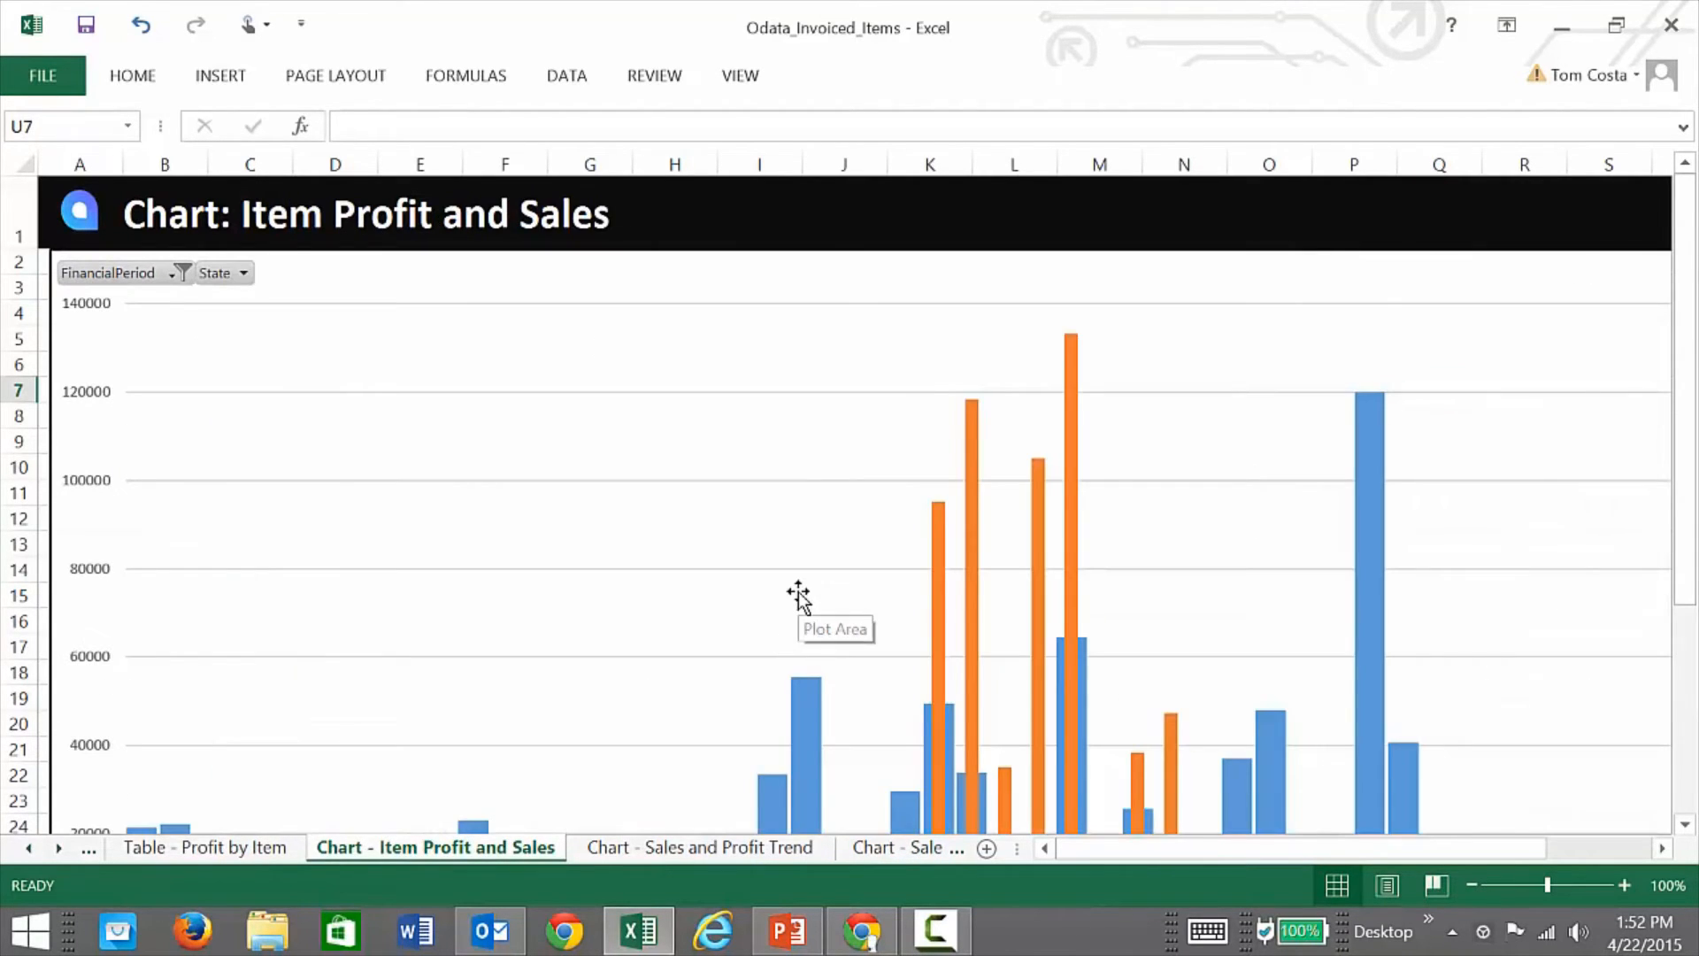
{"action": "scroll", "coordinate": [797, 607], "scroll_direction": "down", "scroll_amount": 3}
{"action": "scroll", "coordinate": [798, 599], "scroll_direction": "down", "scroll_amount": 2}
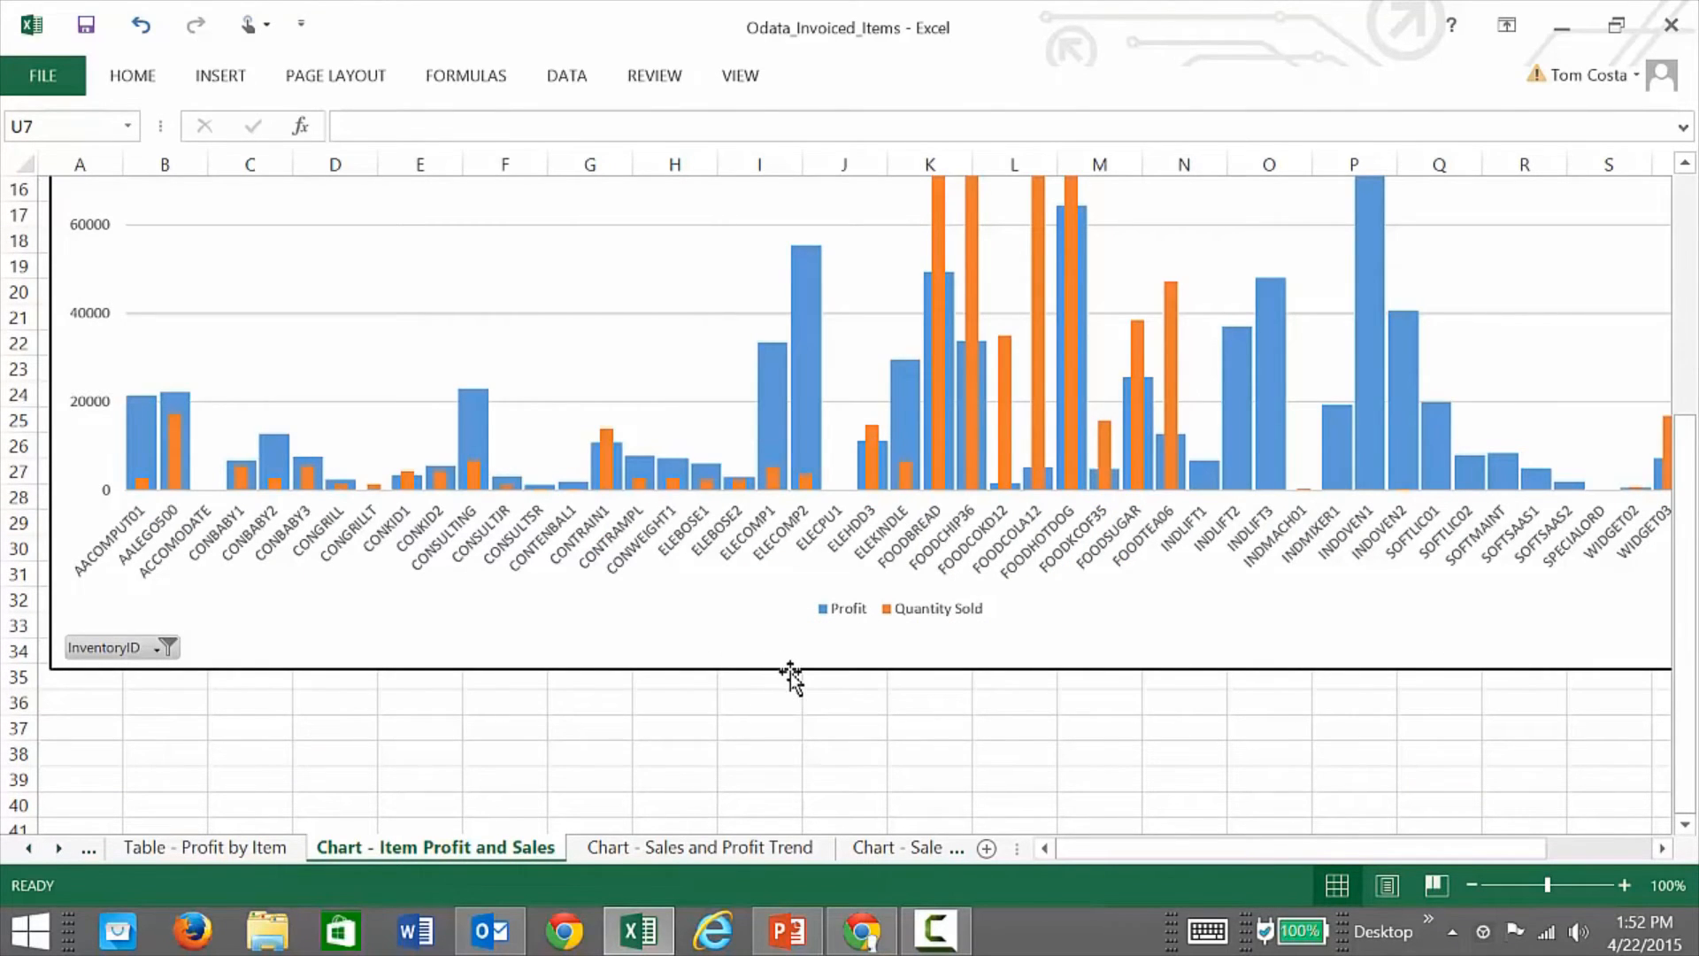
Step: Shorten the Item Profit and Sales chart so it ends near row 30
{"action": "left_click", "coordinate": [792, 674]}
{"action": "left_click_drag", "start_coordinate": [898, 668], "coordinate": [911, 545]}
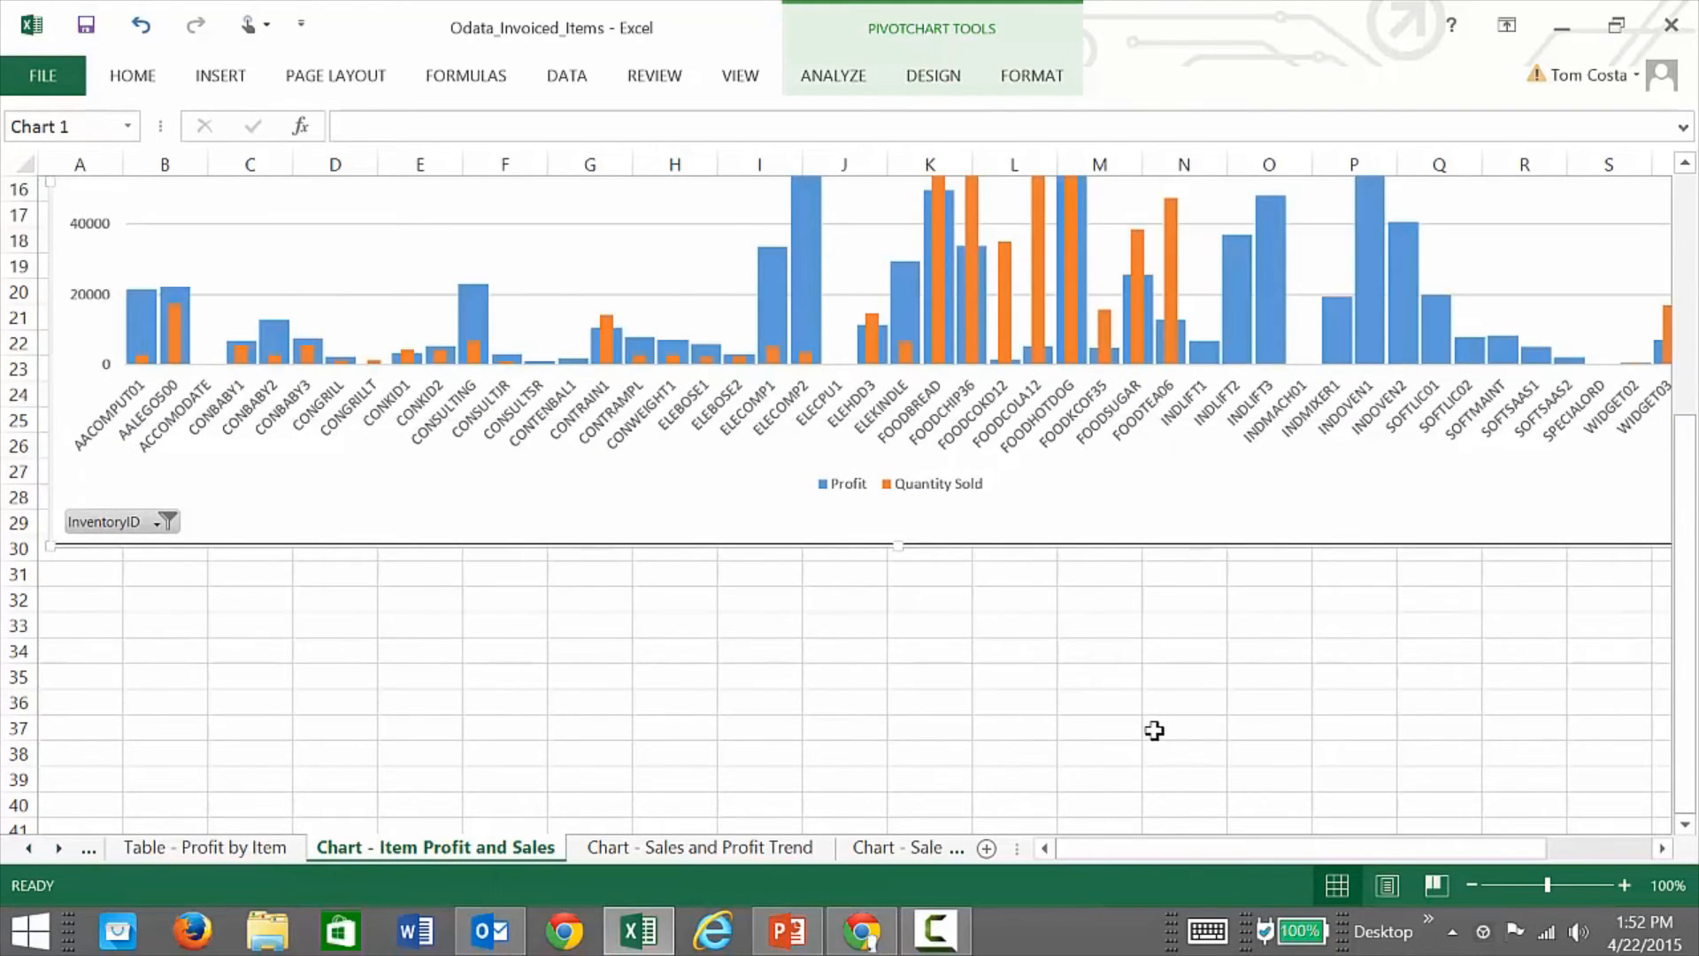
{"action": "scroll", "coordinate": [1155, 731], "scroll_direction": "up", "scroll_amount": 5}
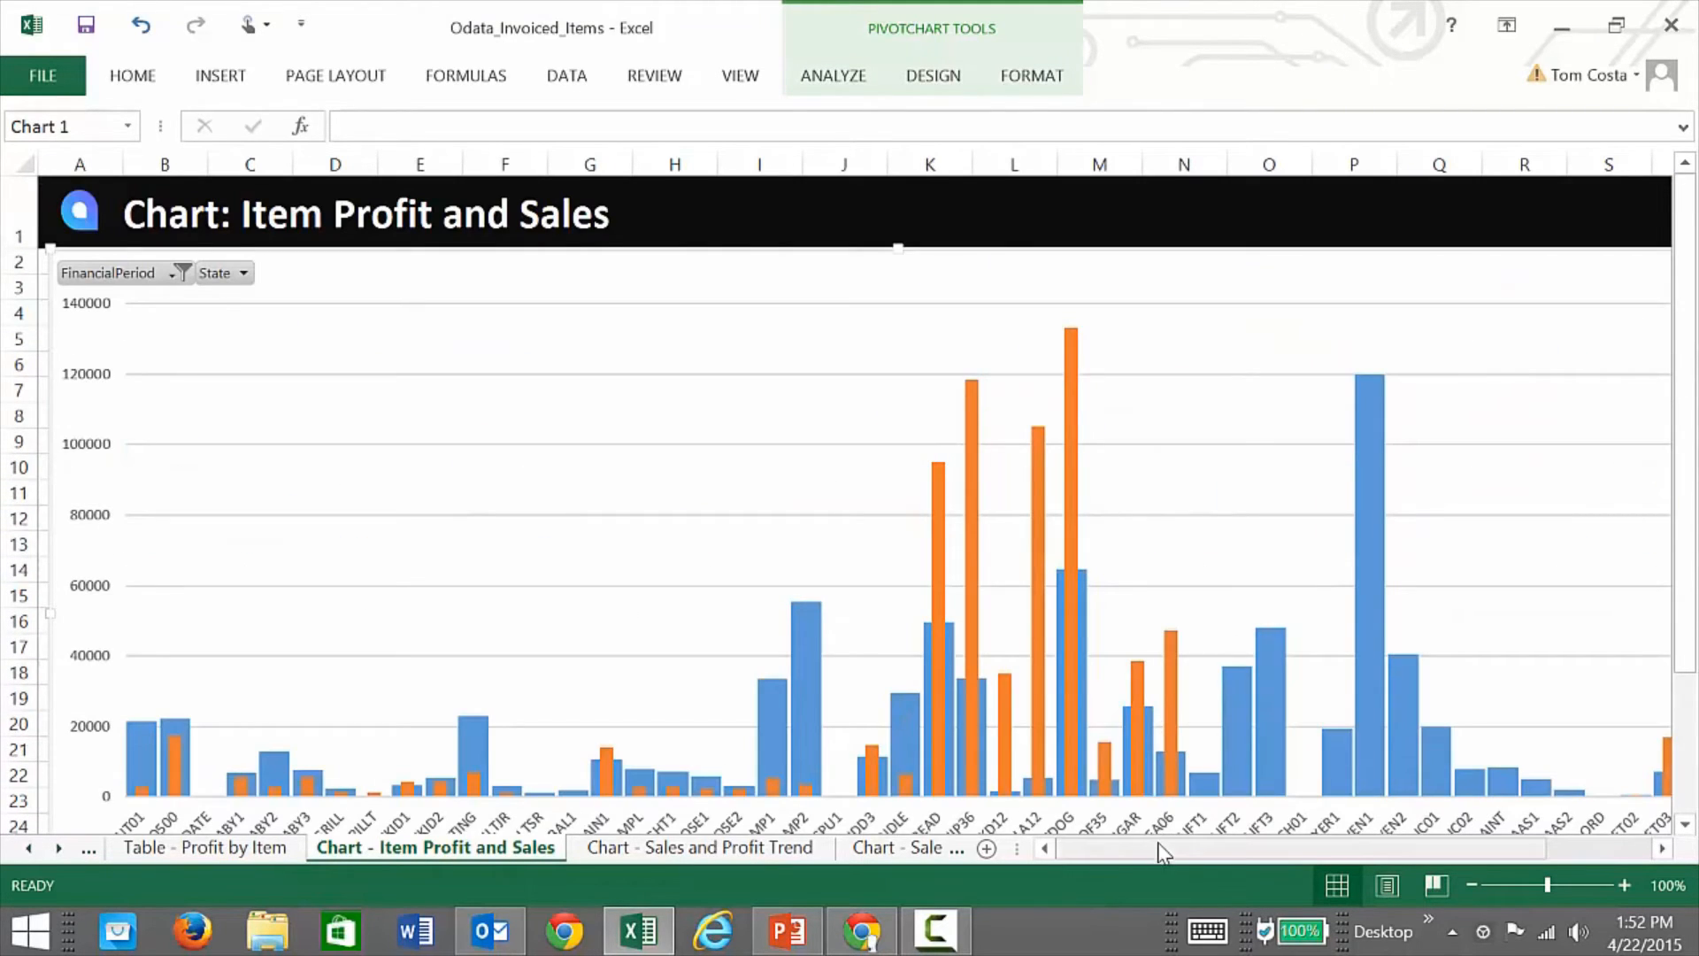
{"action": "left_click_drag", "start_coordinate": [1162, 852], "coordinate": [1239, 852]}
{"action": "left_click", "coordinate": [1297, 591]}
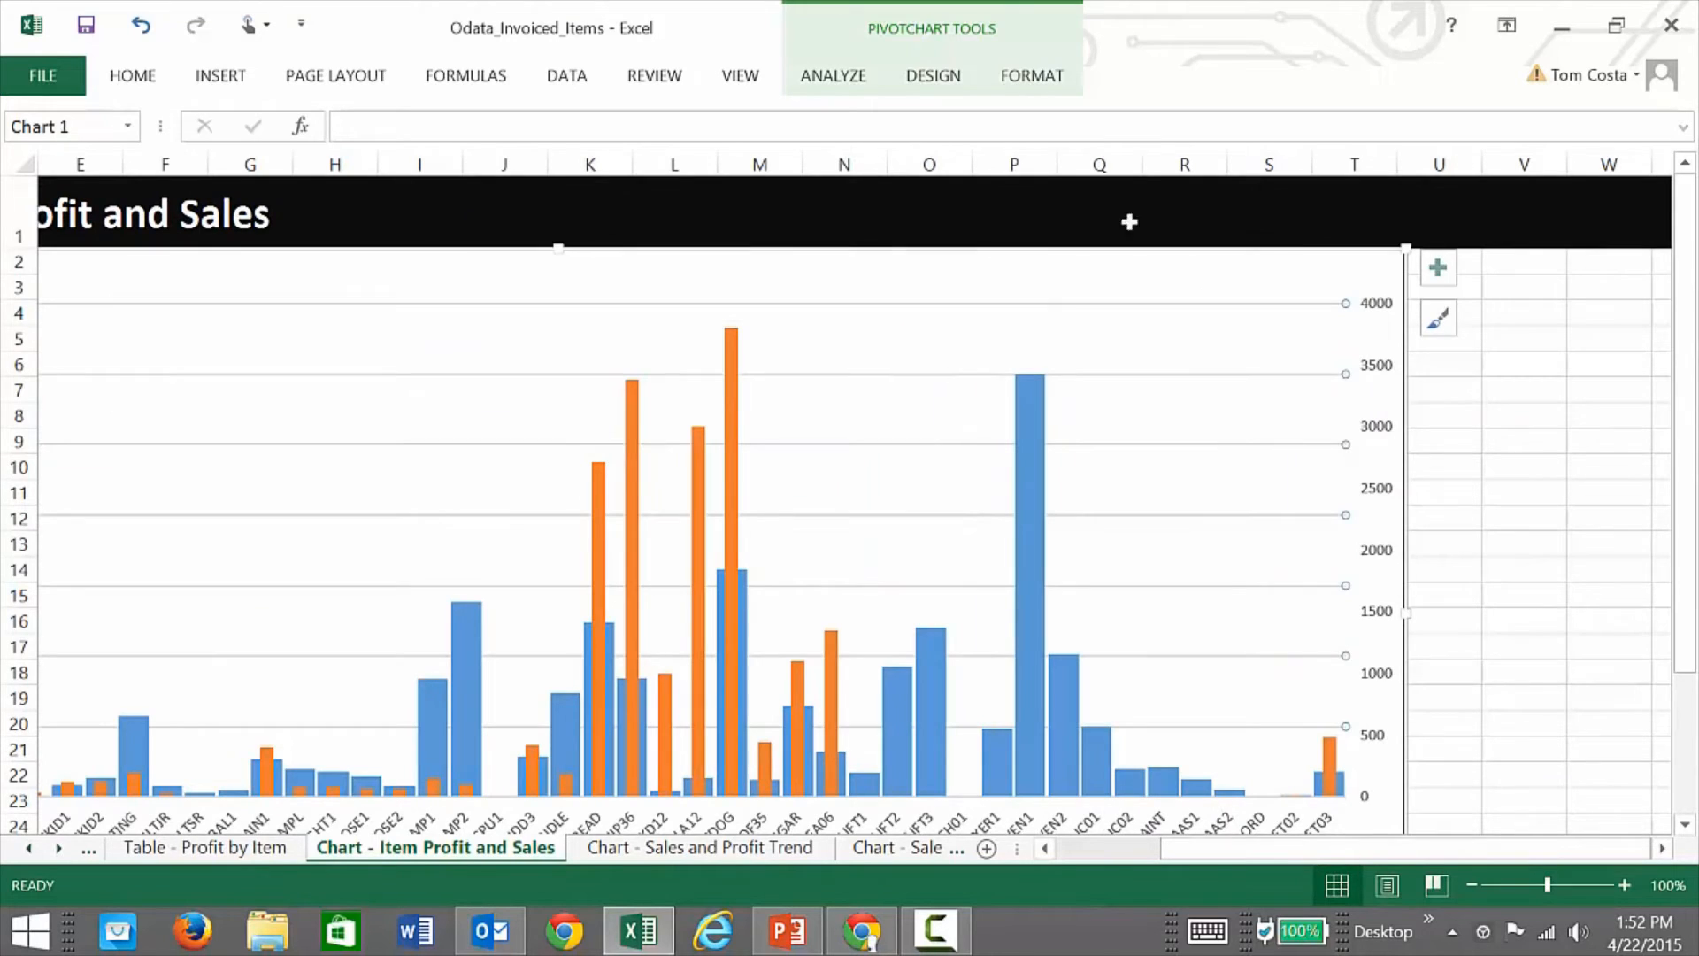
Step: Check the chart's Select Data source unchanged, then show the PivotChart Fields list
{"action": "left_click", "coordinate": [918, 84]}
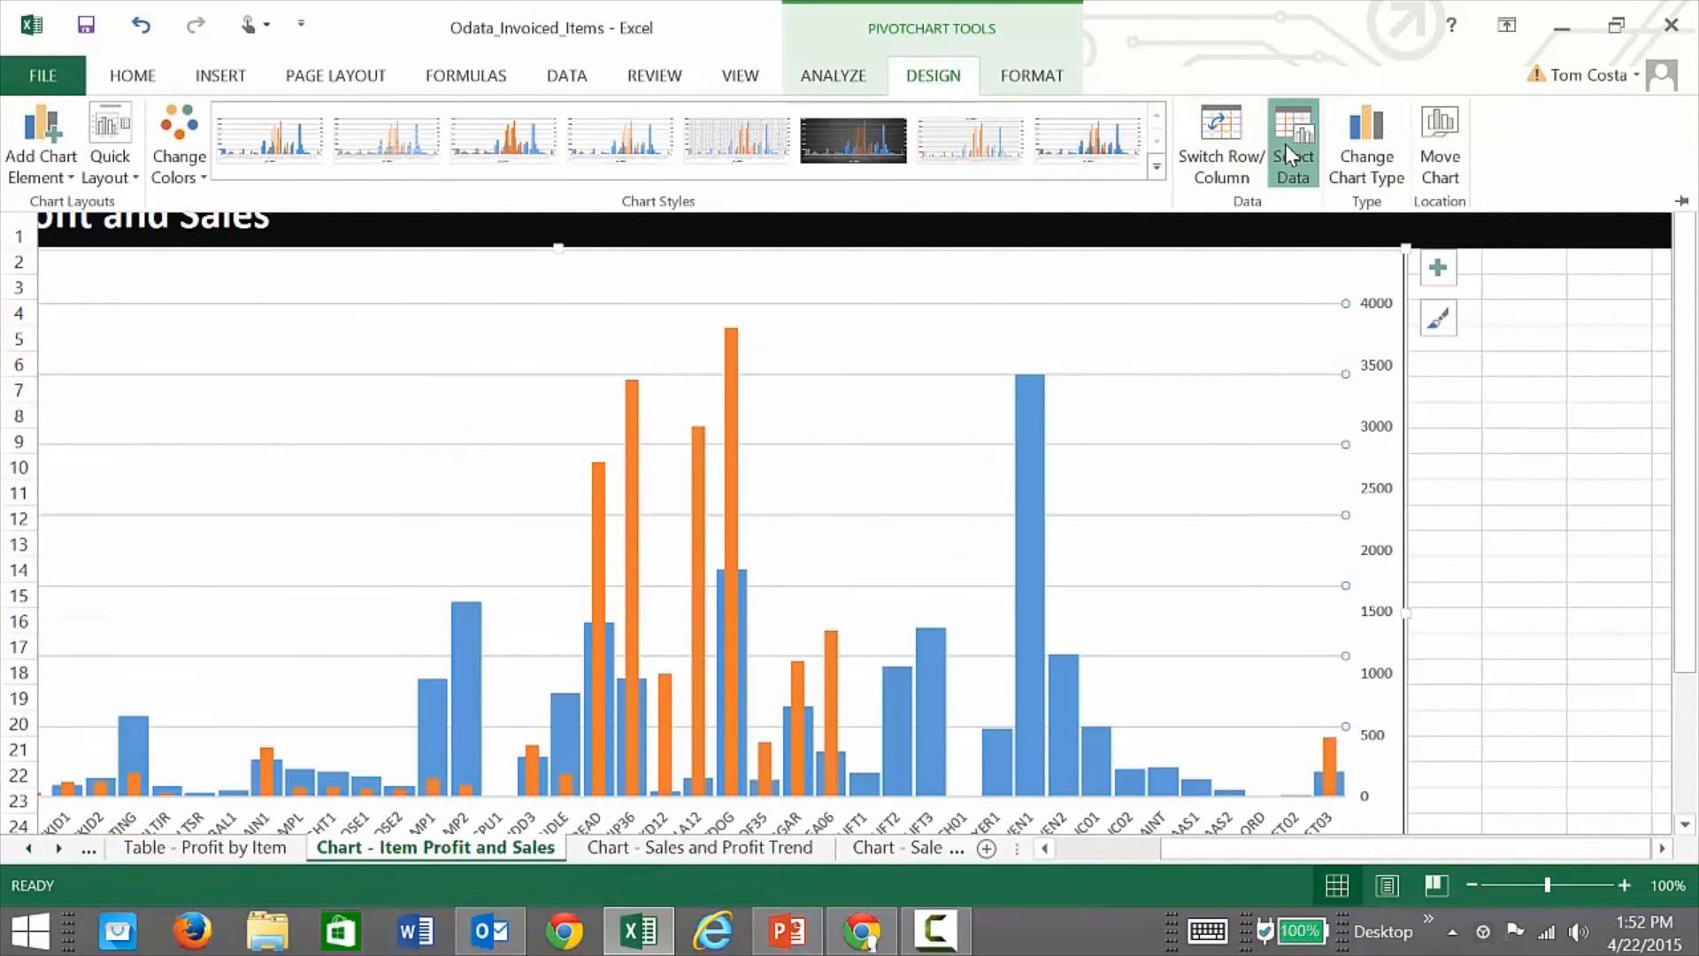
{"action": "left_click", "coordinate": [1287, 143]}
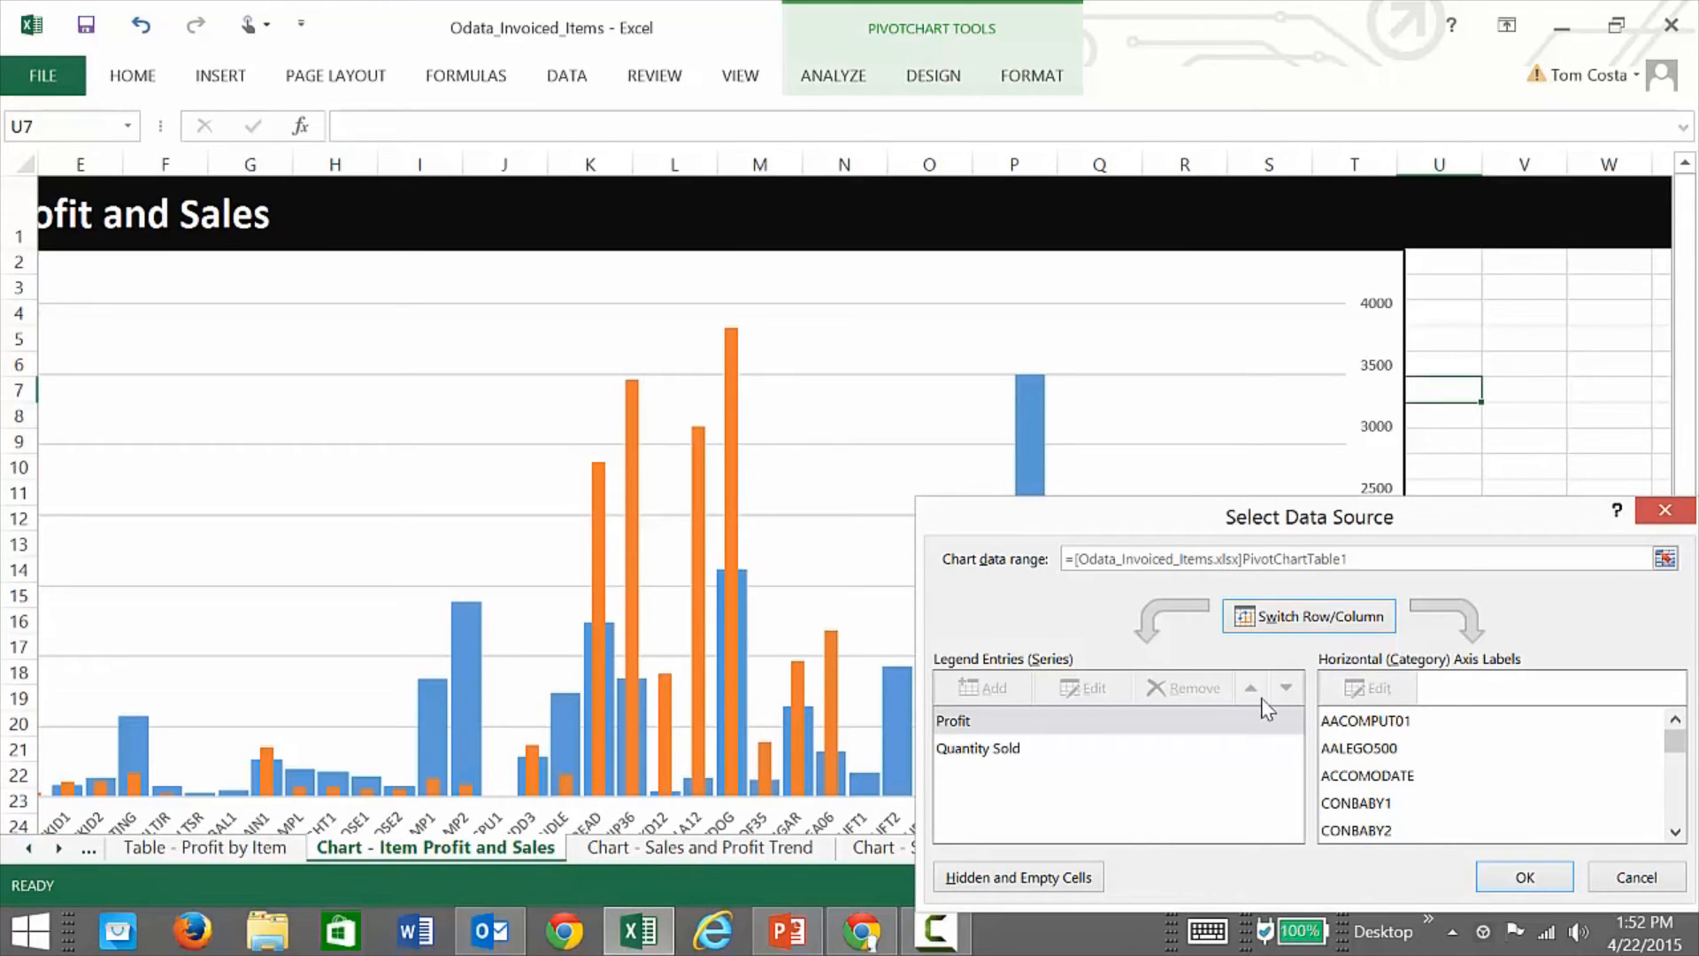
{"action": "left_click", "coordinate": [1638, 885]}
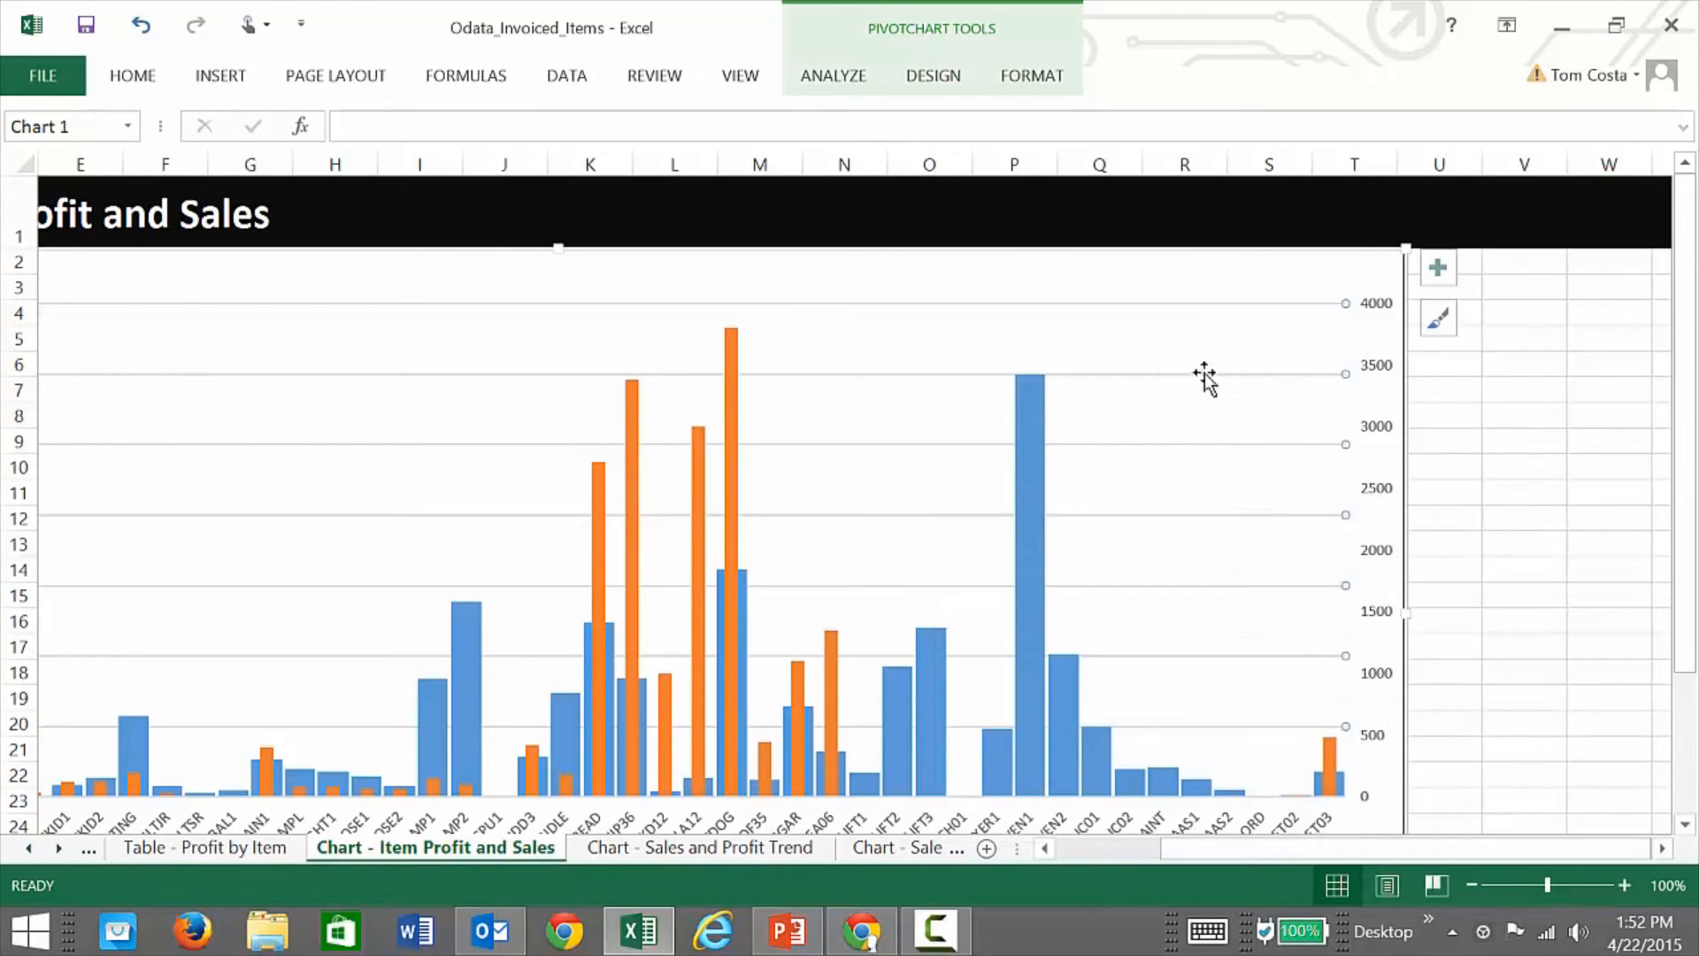
{"action": "left_click", "coordinate": [1029, 89]}
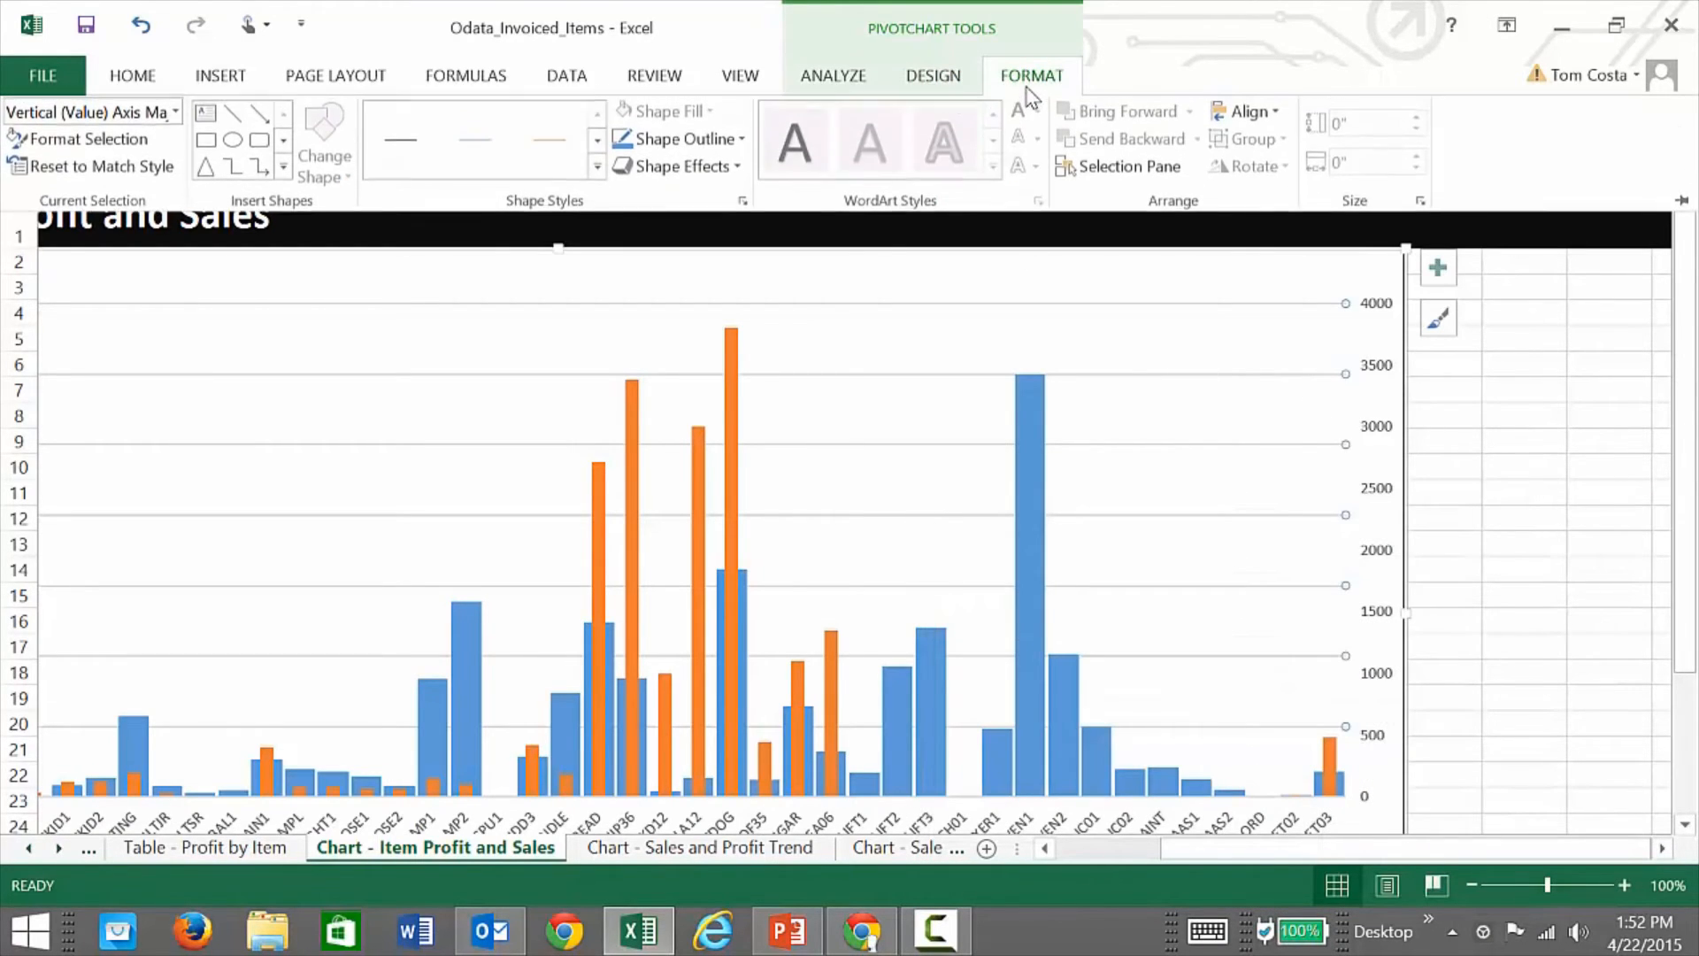
{"action": "left_click", "coordinate": [874, 88]}
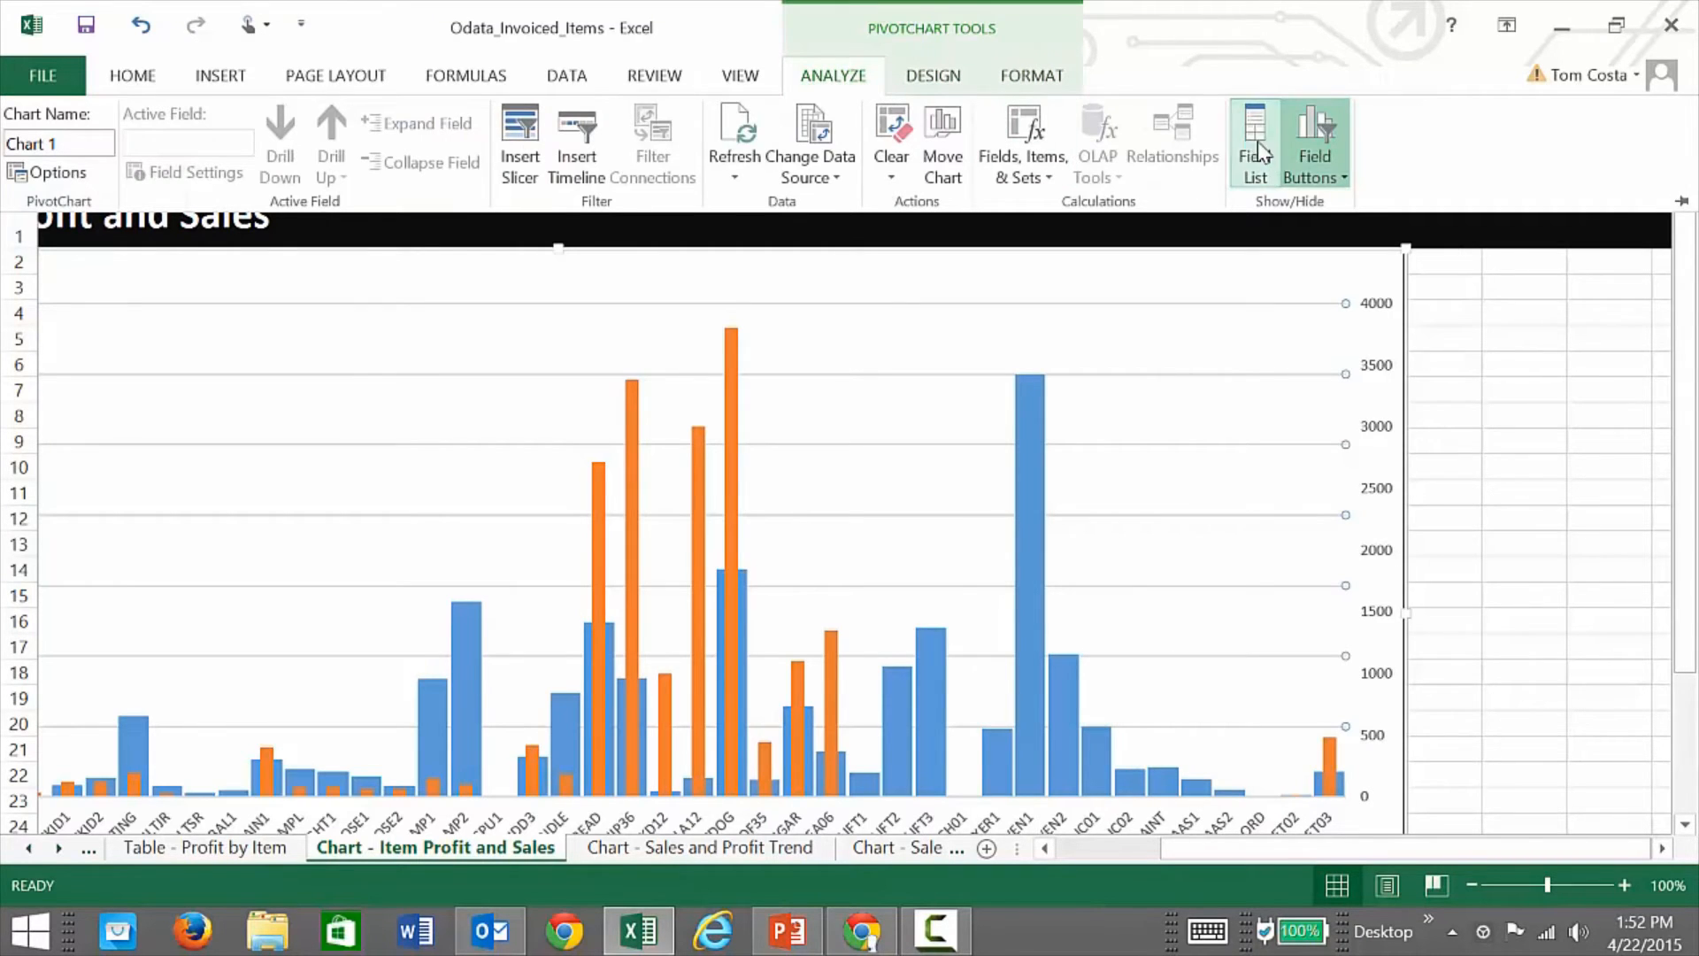
{"action": "left_click", "coordinate": [1256, 146]}
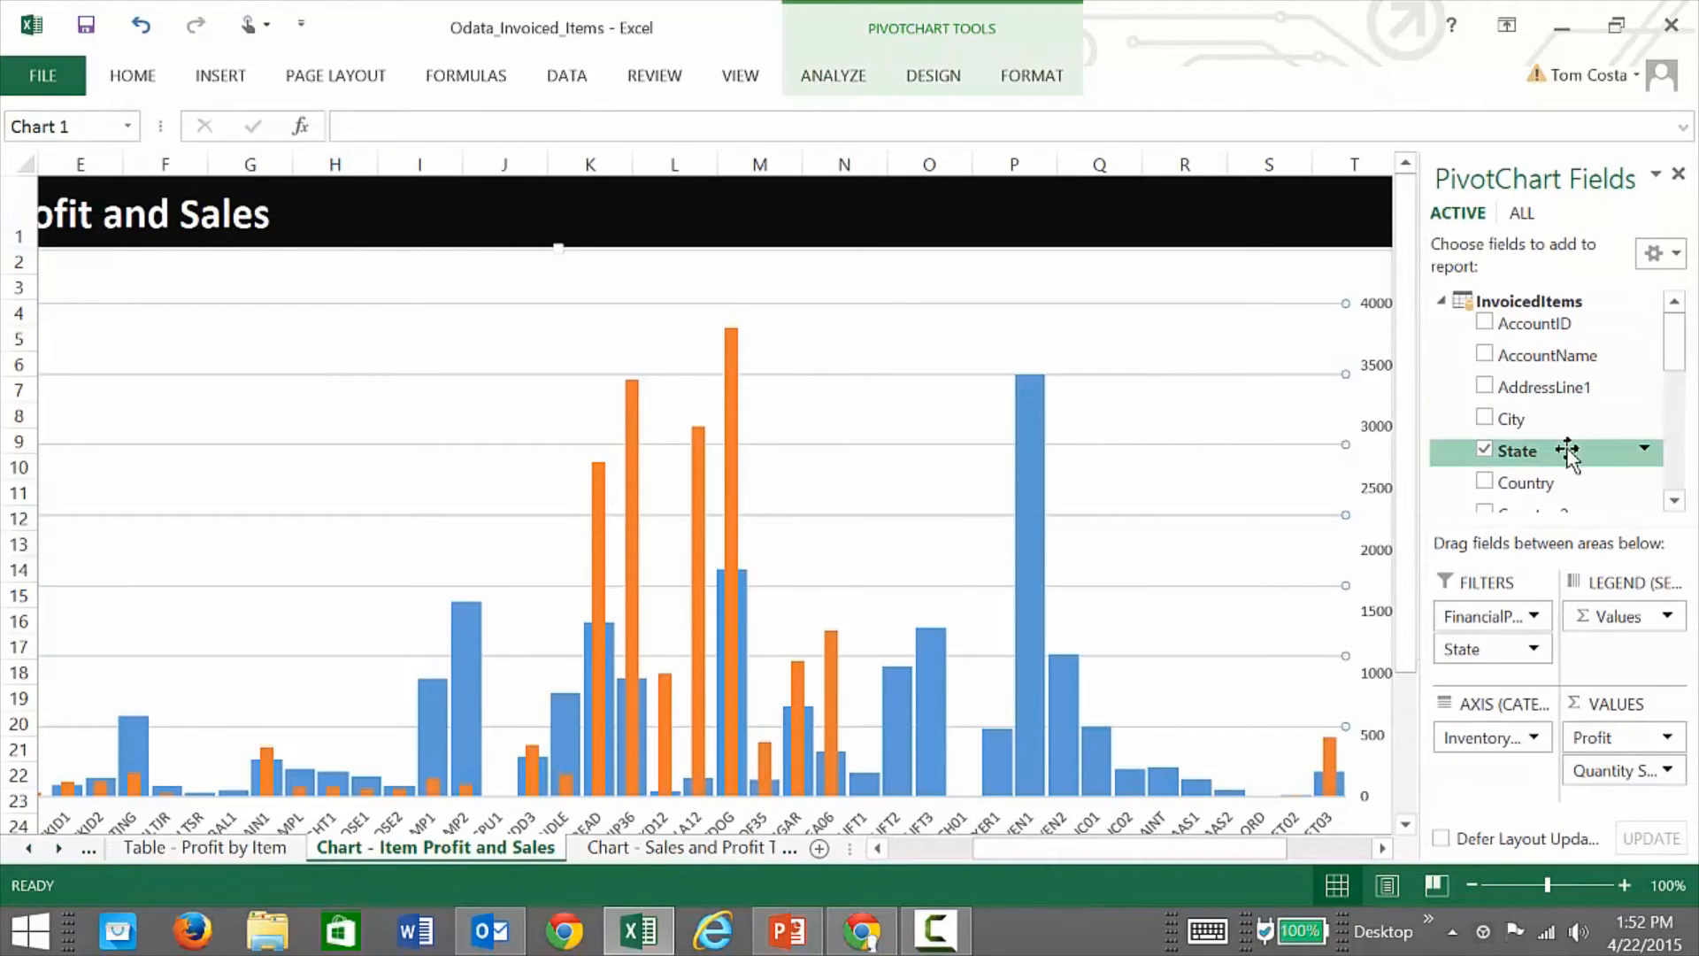
{"action": "left_click_drag", "start_coordinate": [1674, 341], "coordinate": [1680, 383]}
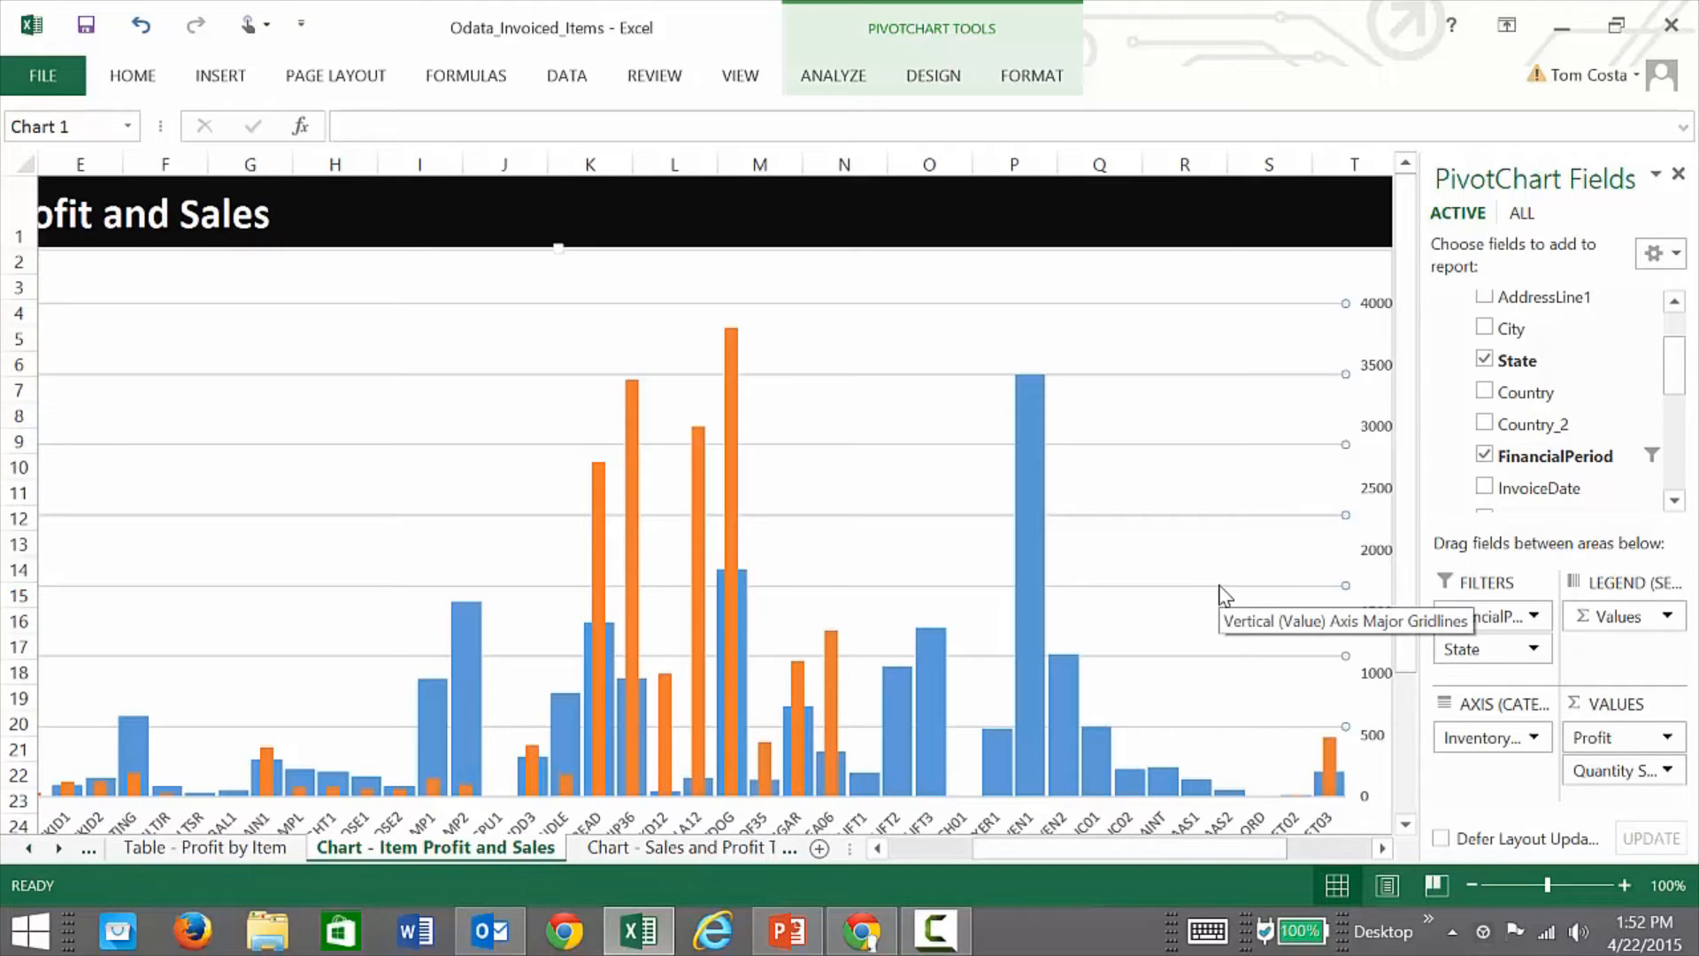
Step: Add a new sheet with an empty PivotChart from the Invoiced Items connection
{"action": "left_click", "coordinate": [818, 848]}
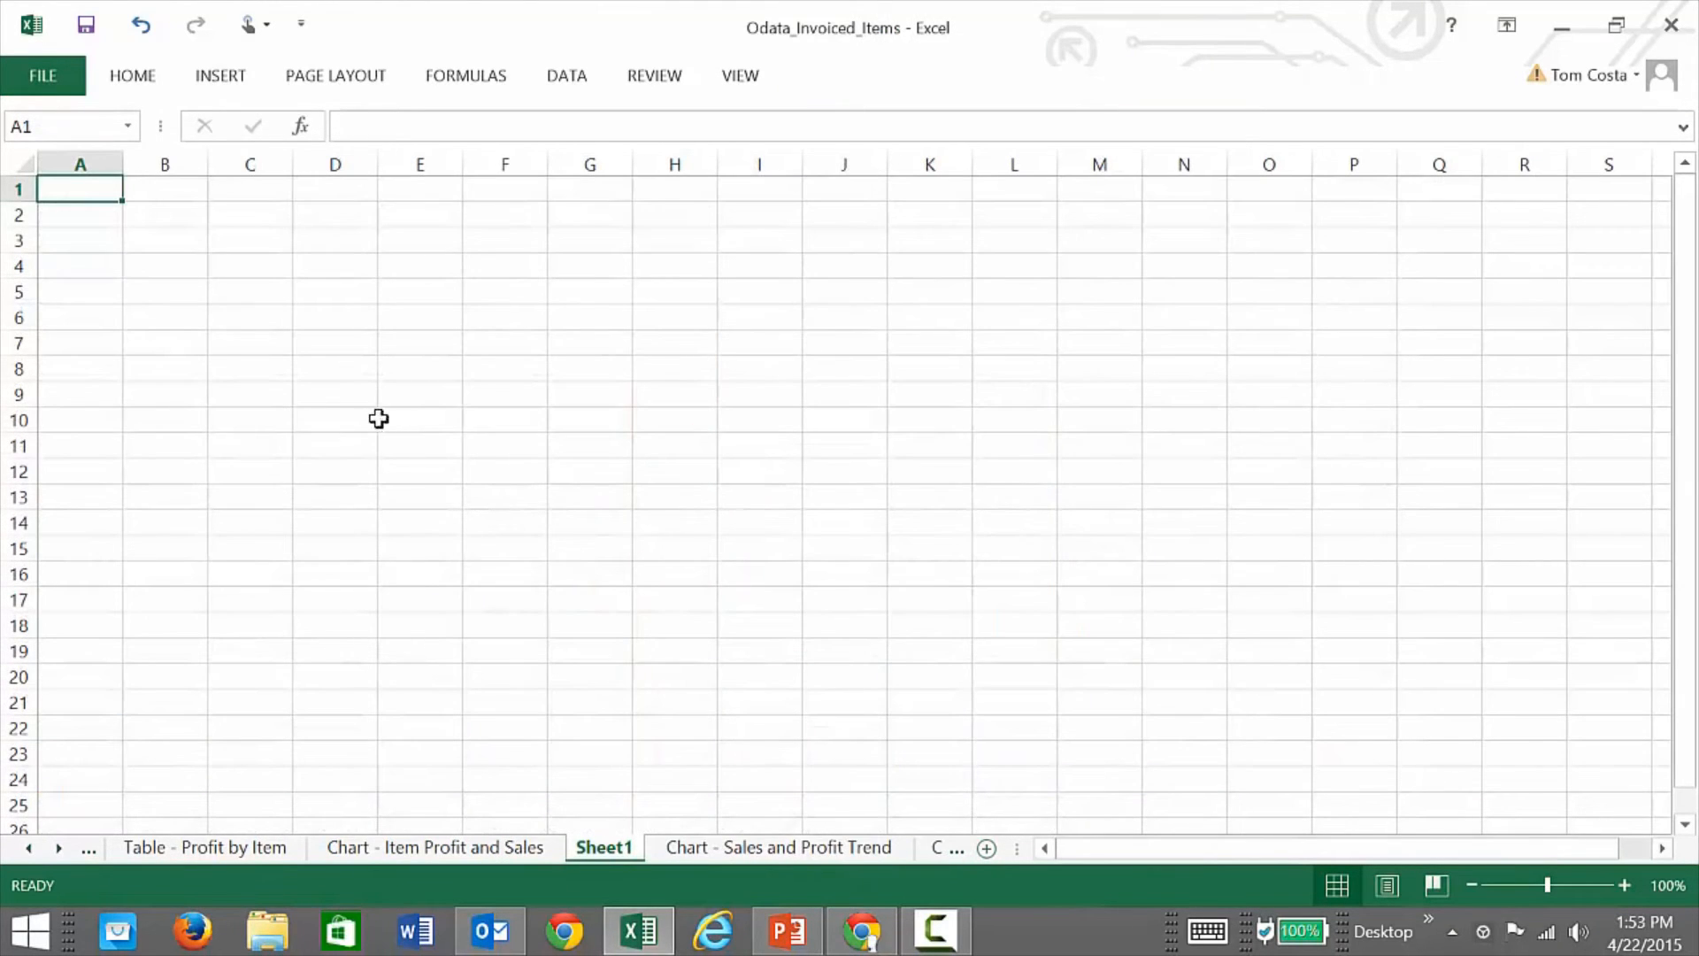
{"action": "left_click", "coordinate": [565, 78]}
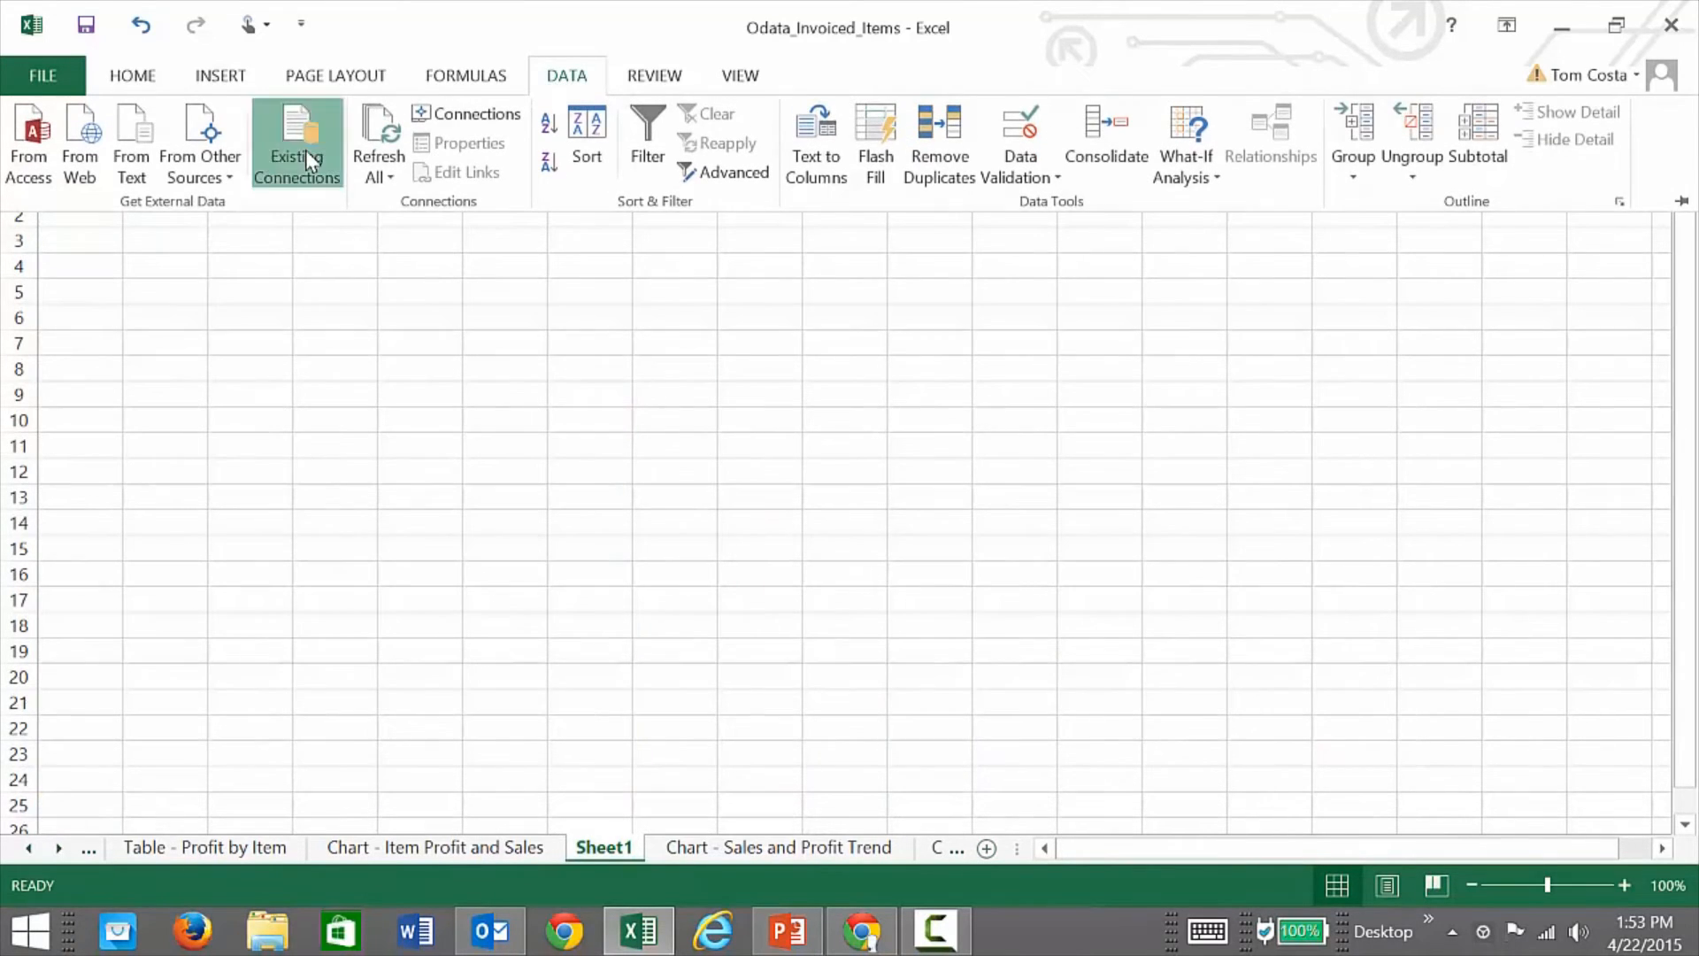
{"action": "left_click", "coordinate": [305, 158]}
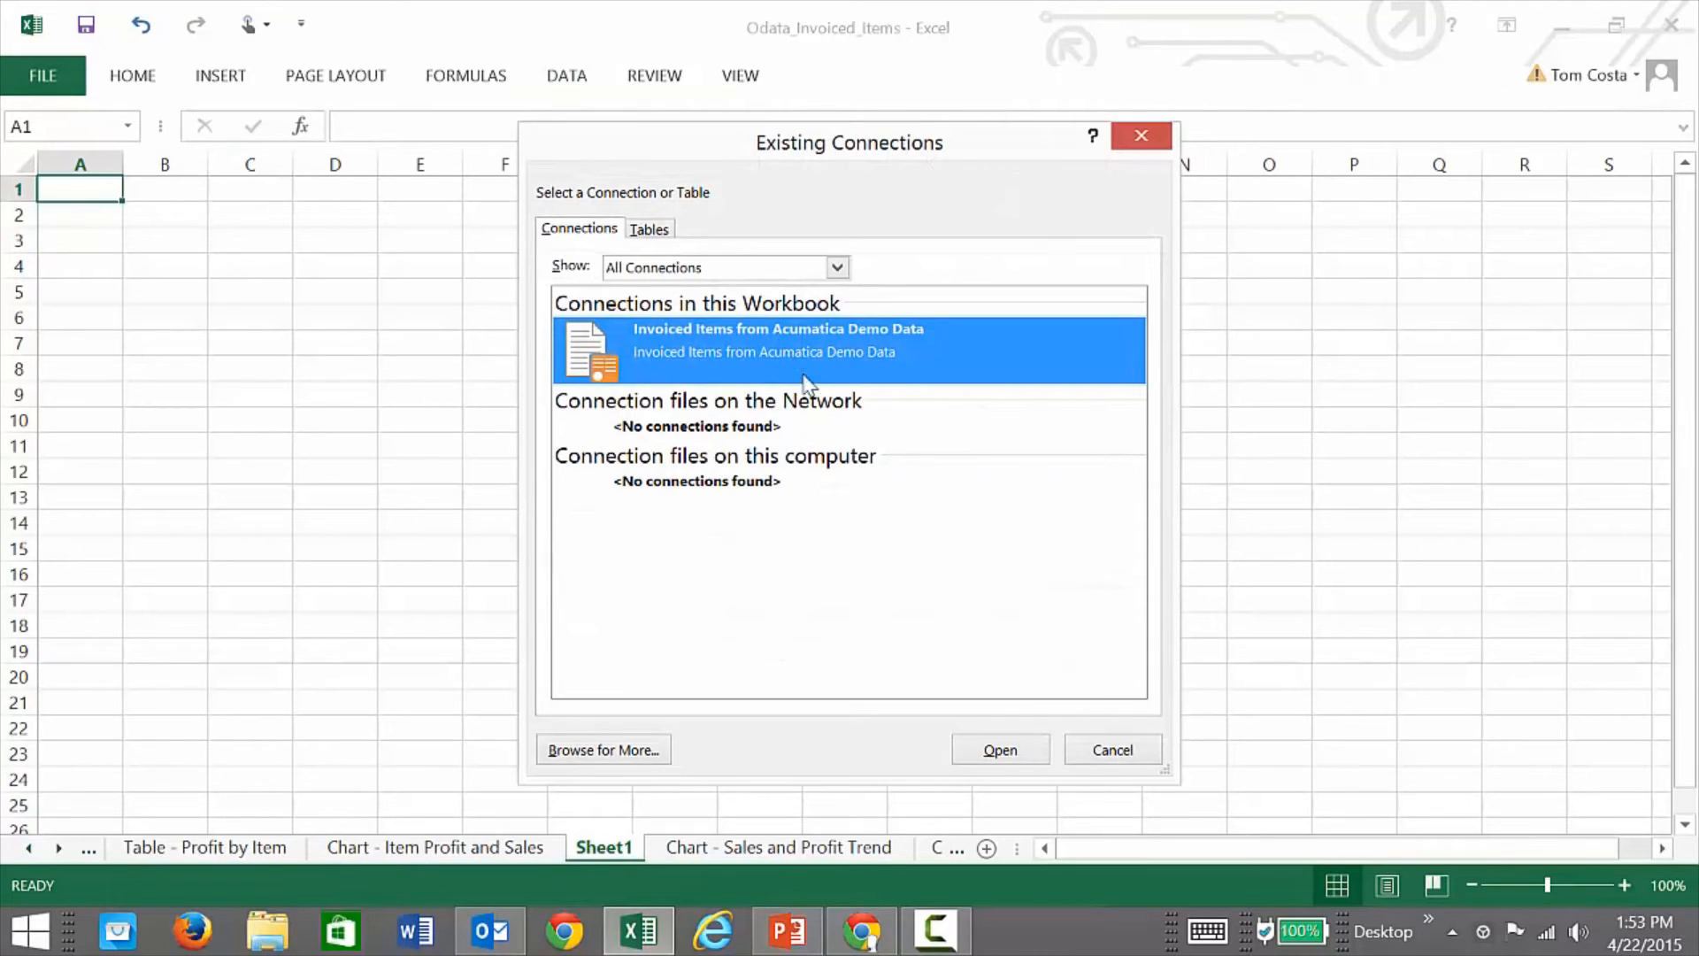
{"action": "left_click", "coordinate": [998, 749]}
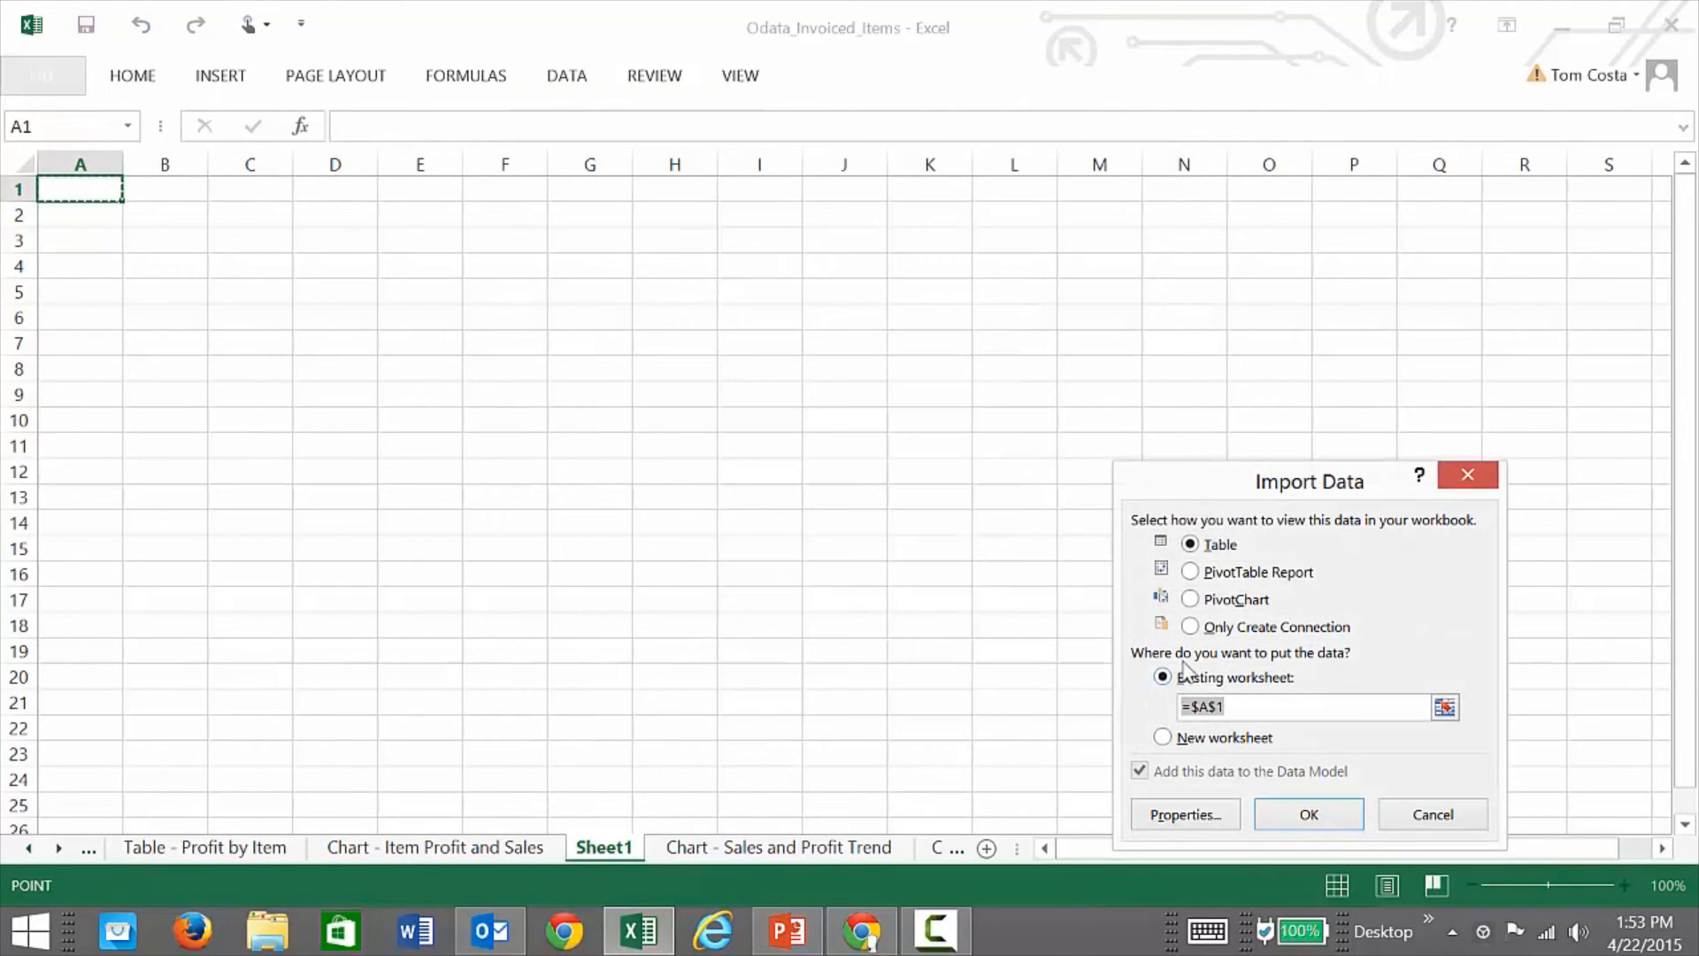
{"action": "left_click", "coordinate": [1196, 599]}
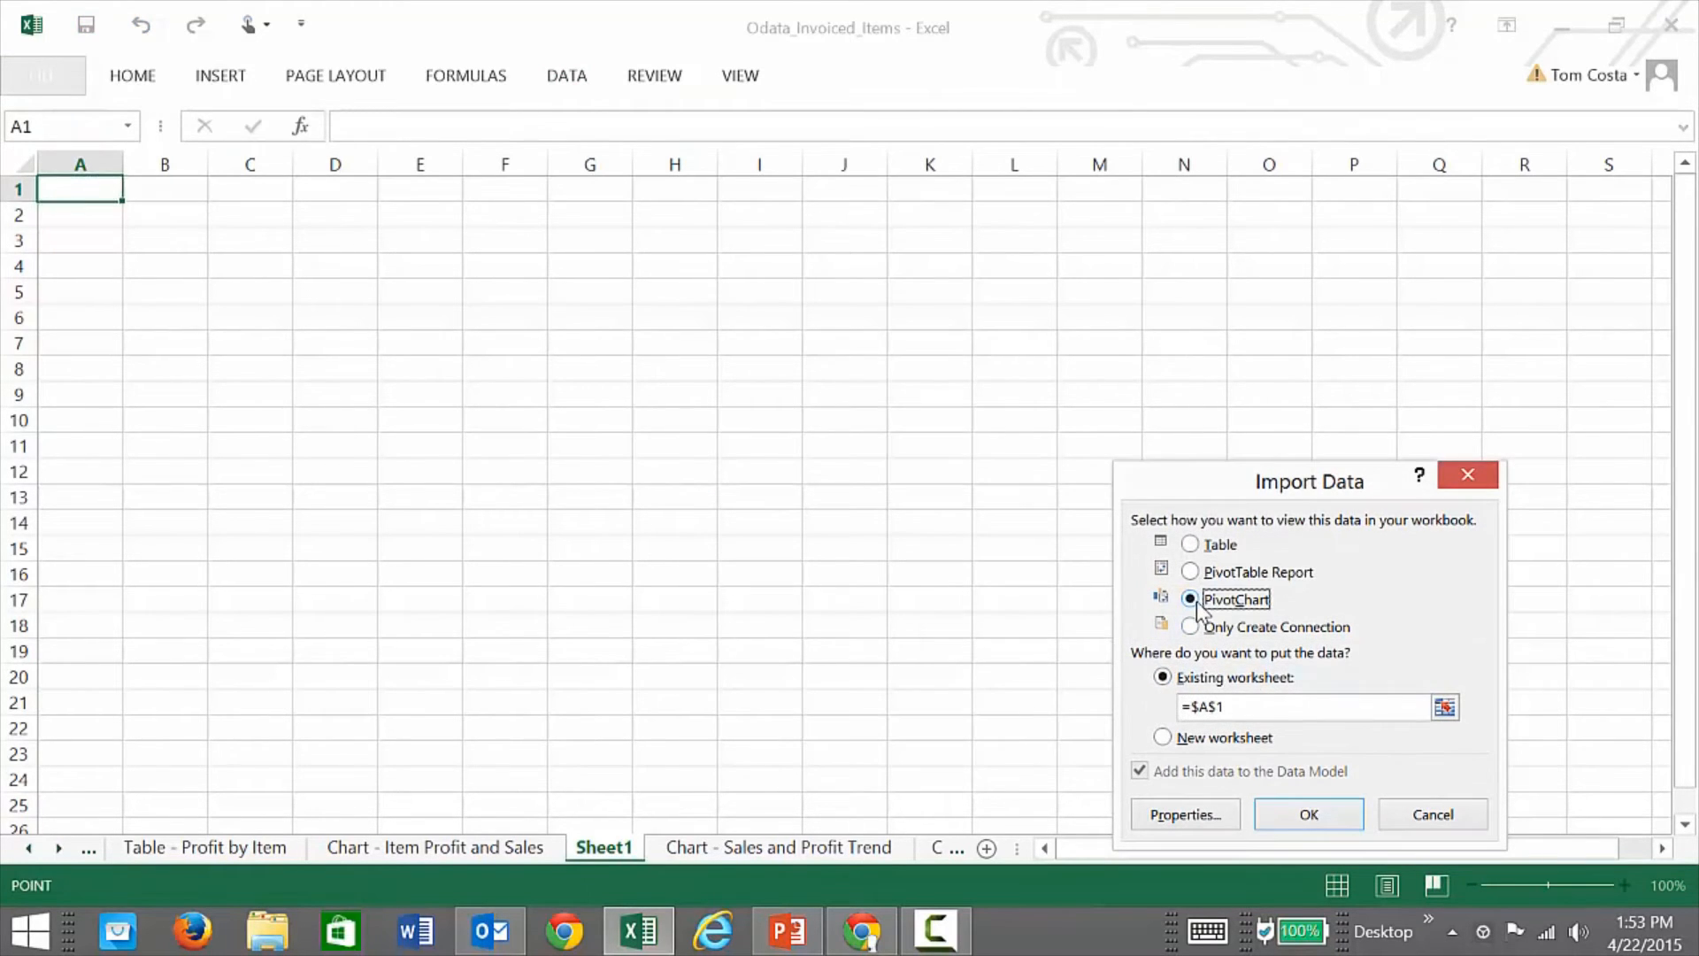
{"action": "left_click", "coordinate": [1309, 816]}
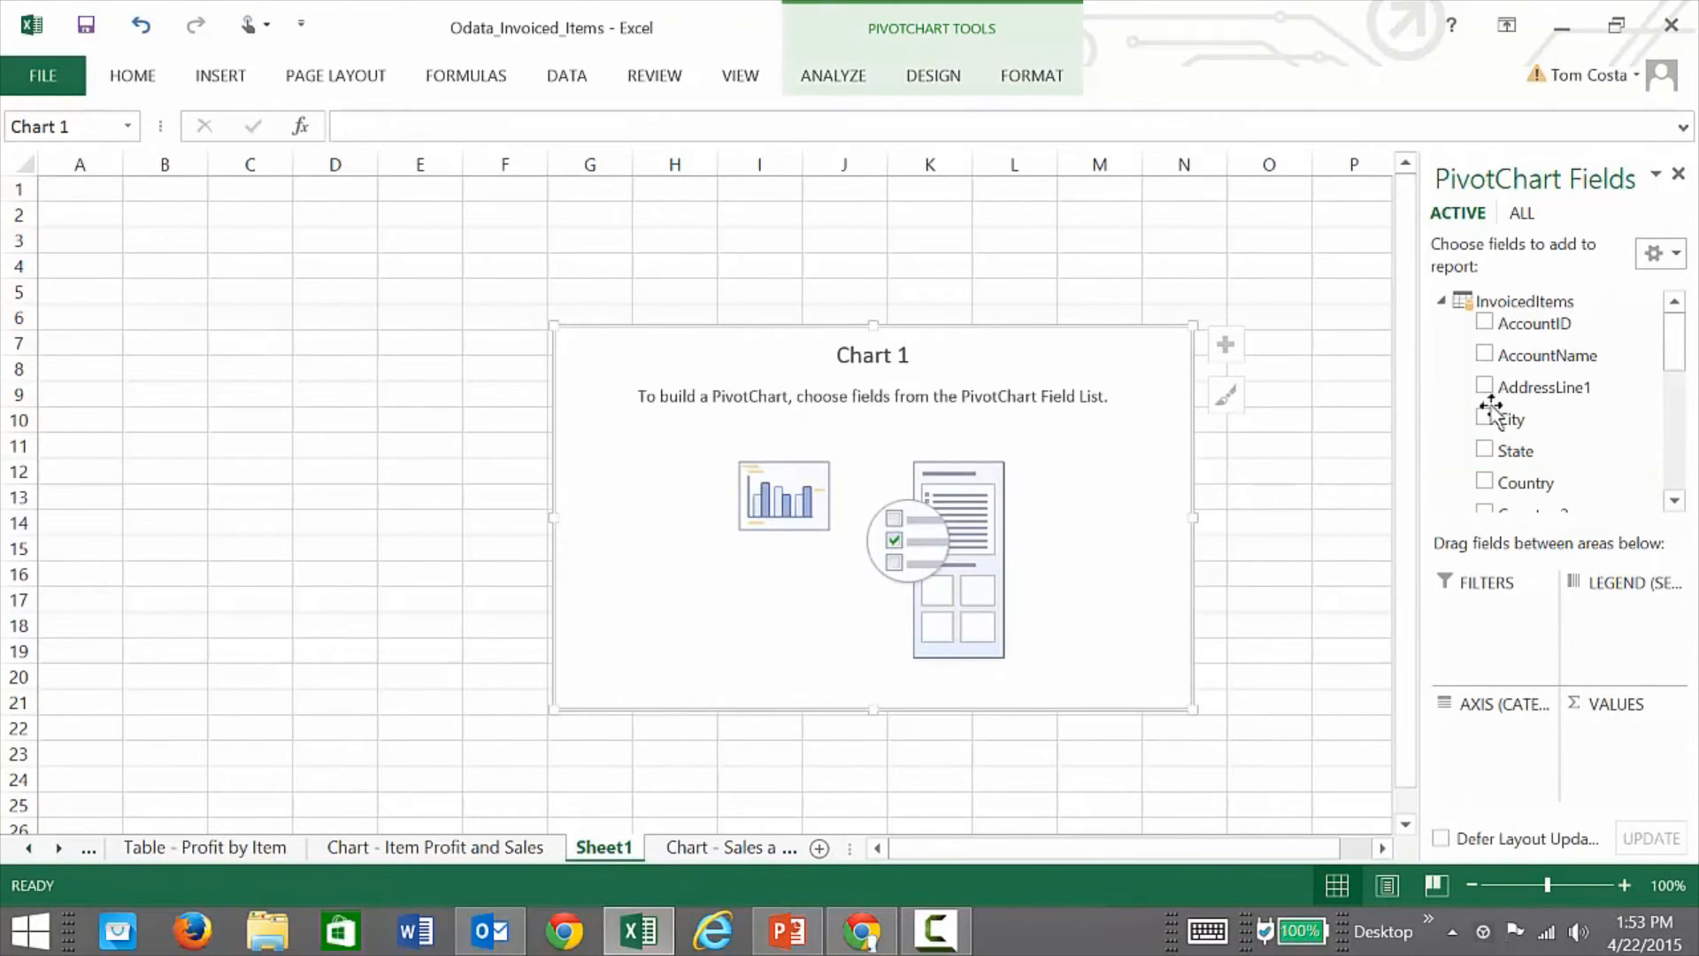
Step: Chart Sum of ExtAmount by FinancialPeriod and widen the chart leftward to column B
{"action": "scroll", "coordinate": [1681, 386], "scroll_direction": "down", "scroll_amount": 1}
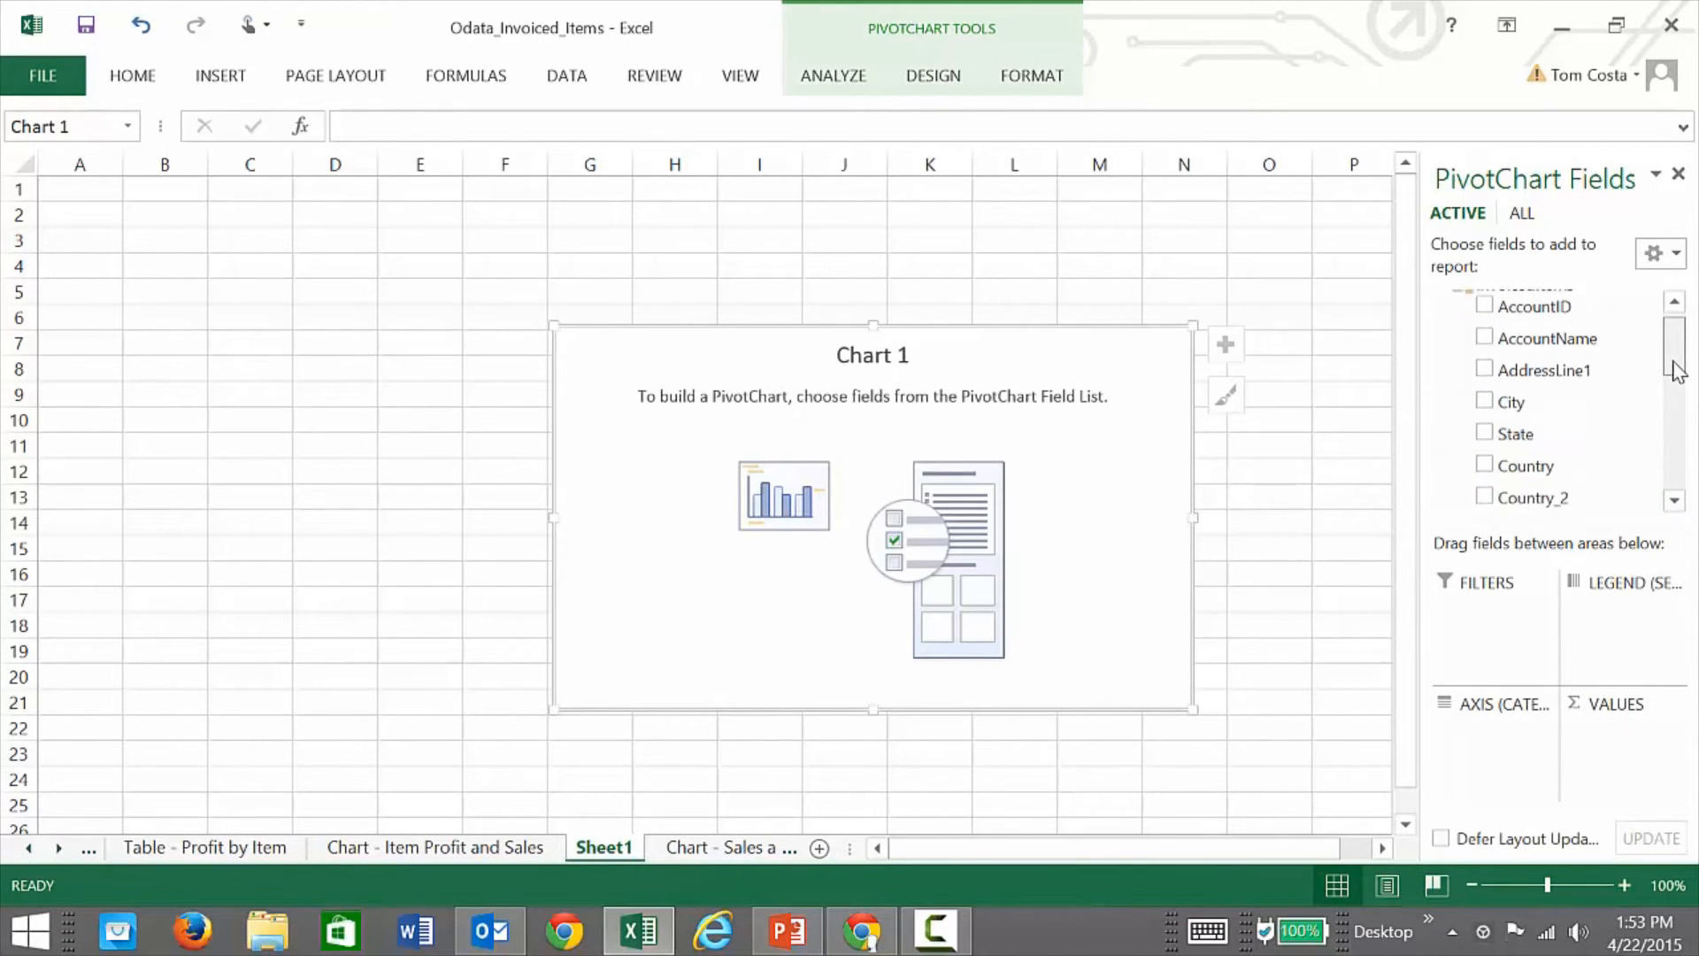
{"action": "scroll", "coordinate": [1681, 386], "scroll_direction": "down", "scroll_amount": 1}
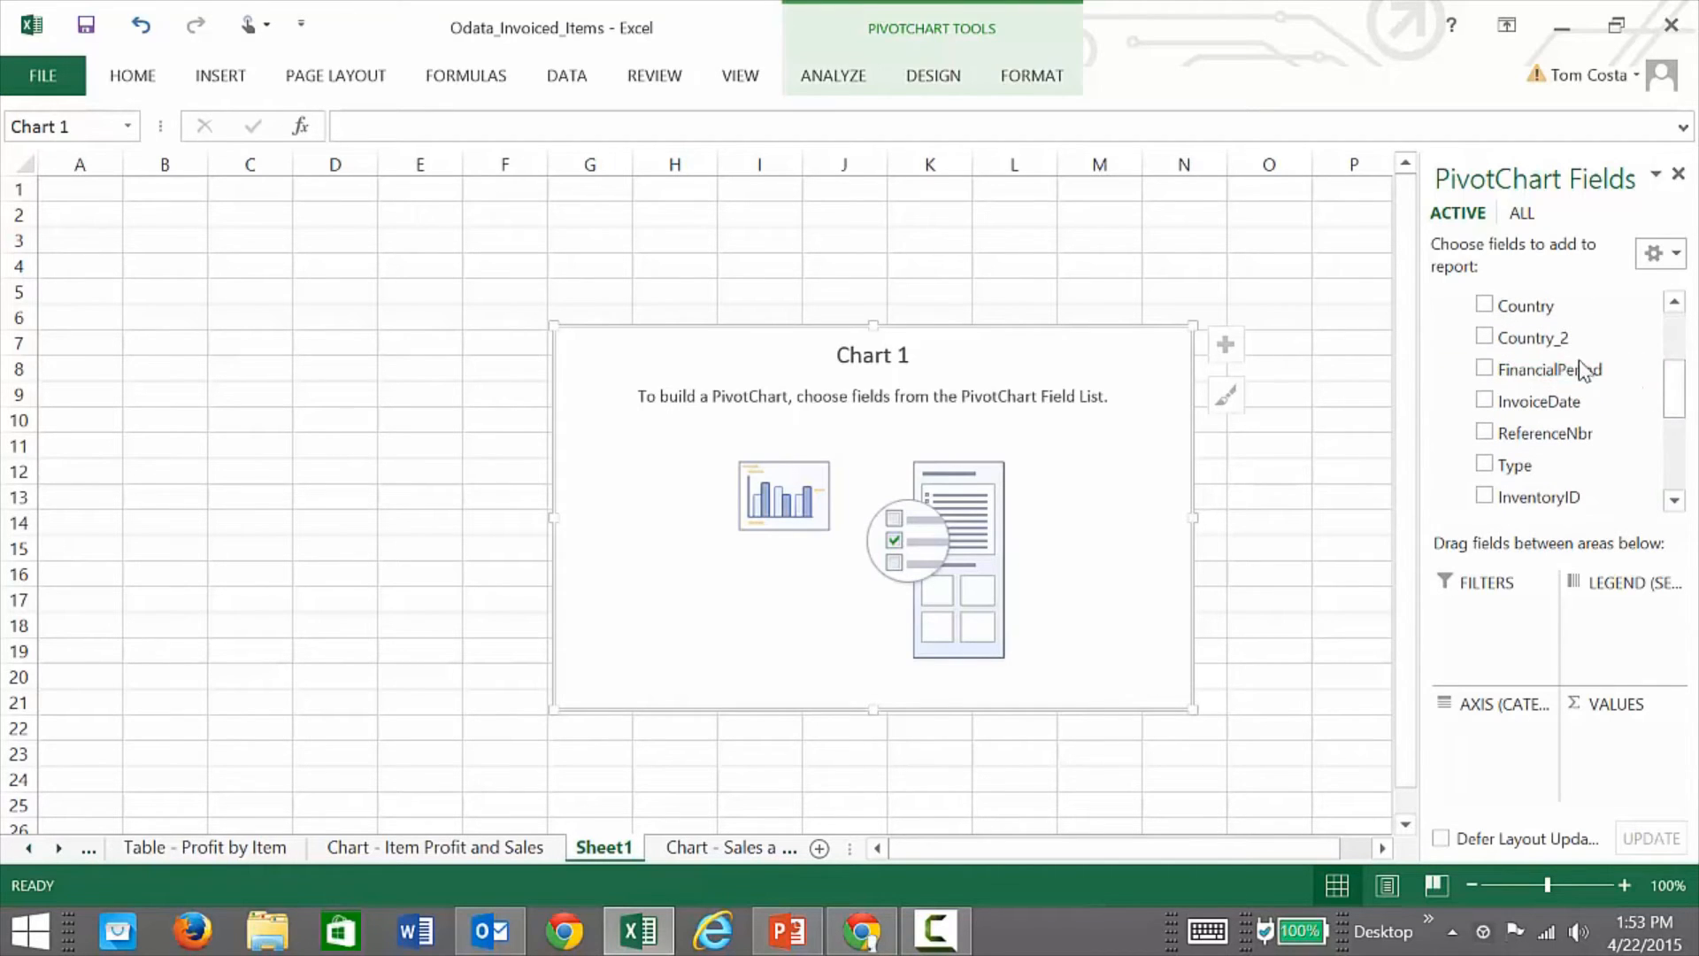
{"action": "left_click", "coordinate": [1484, 368]}
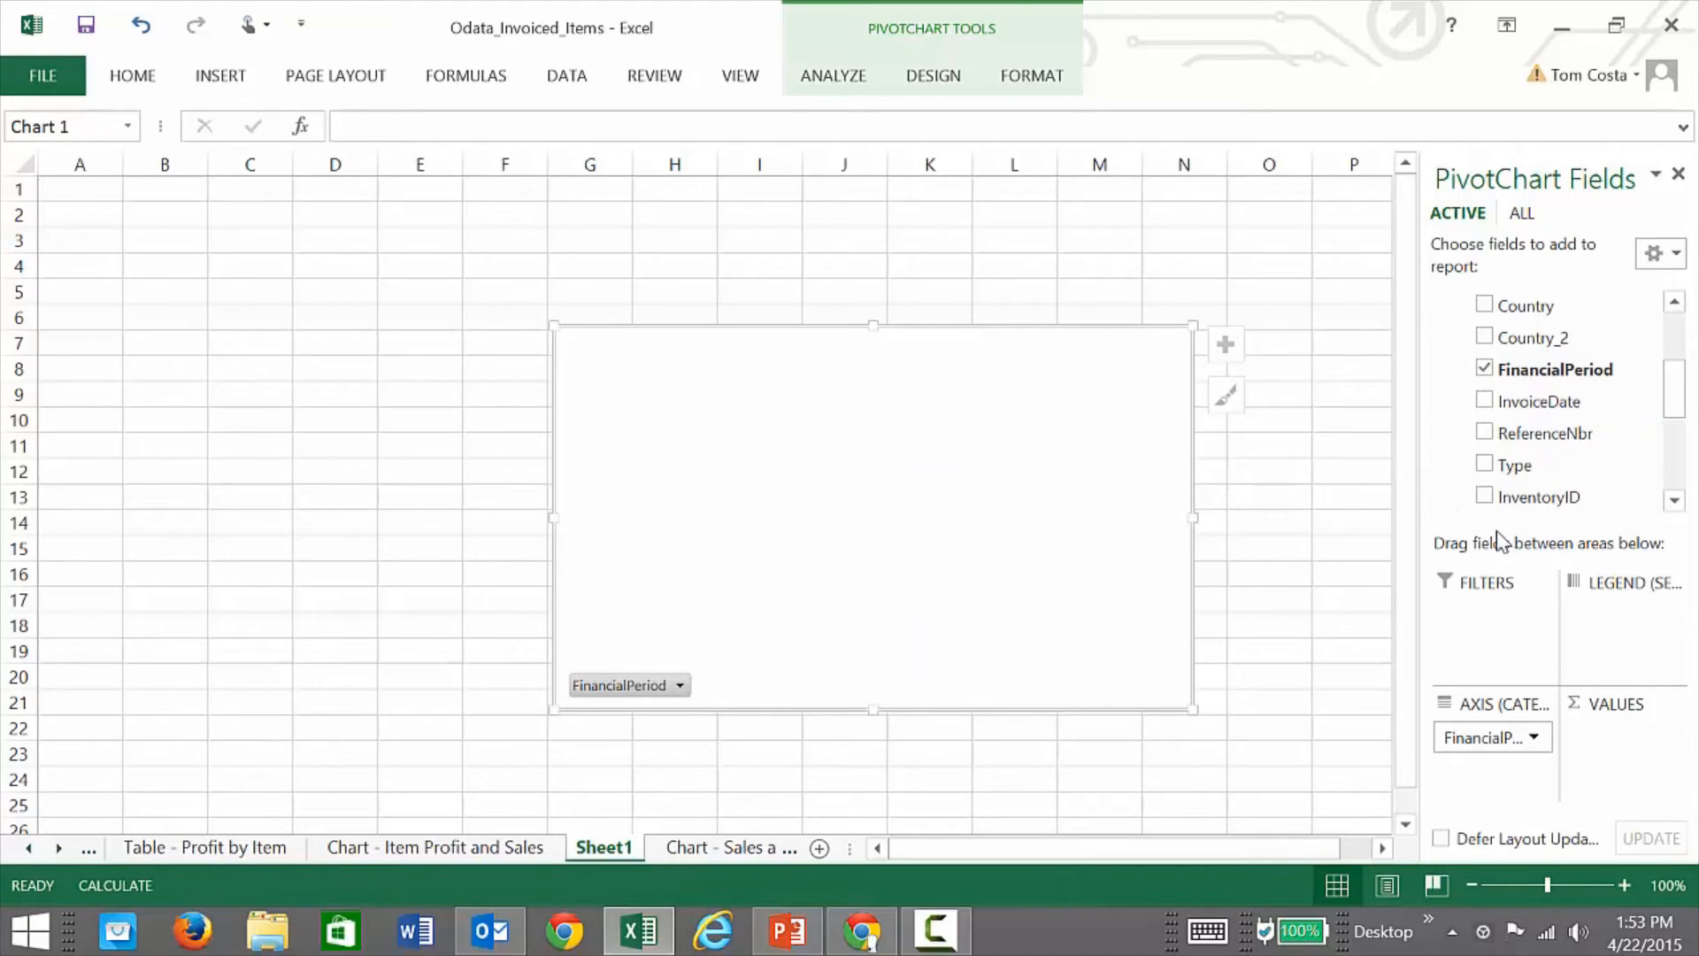
{"action": "left_click_drag", "start_coordinate": [1675, 399], "coordinate": [1687, 455]}
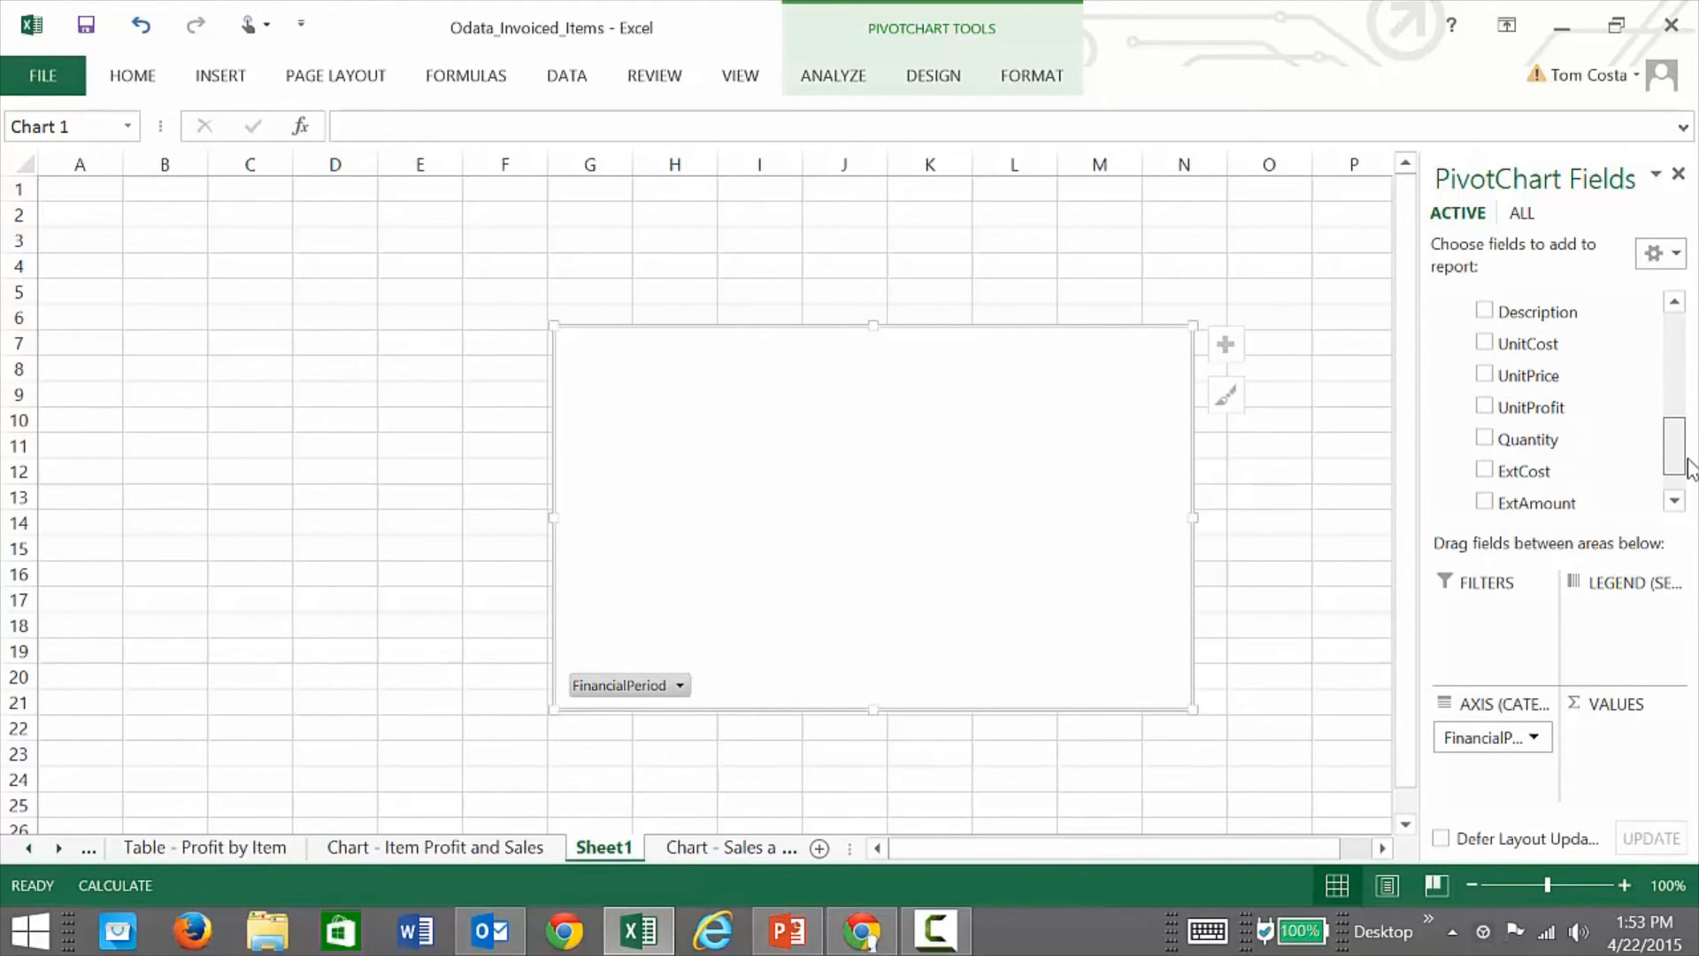
{"action": "left_click_drag", "start_coordinate": [1688, 461], "coordinate": [1688, 479]}
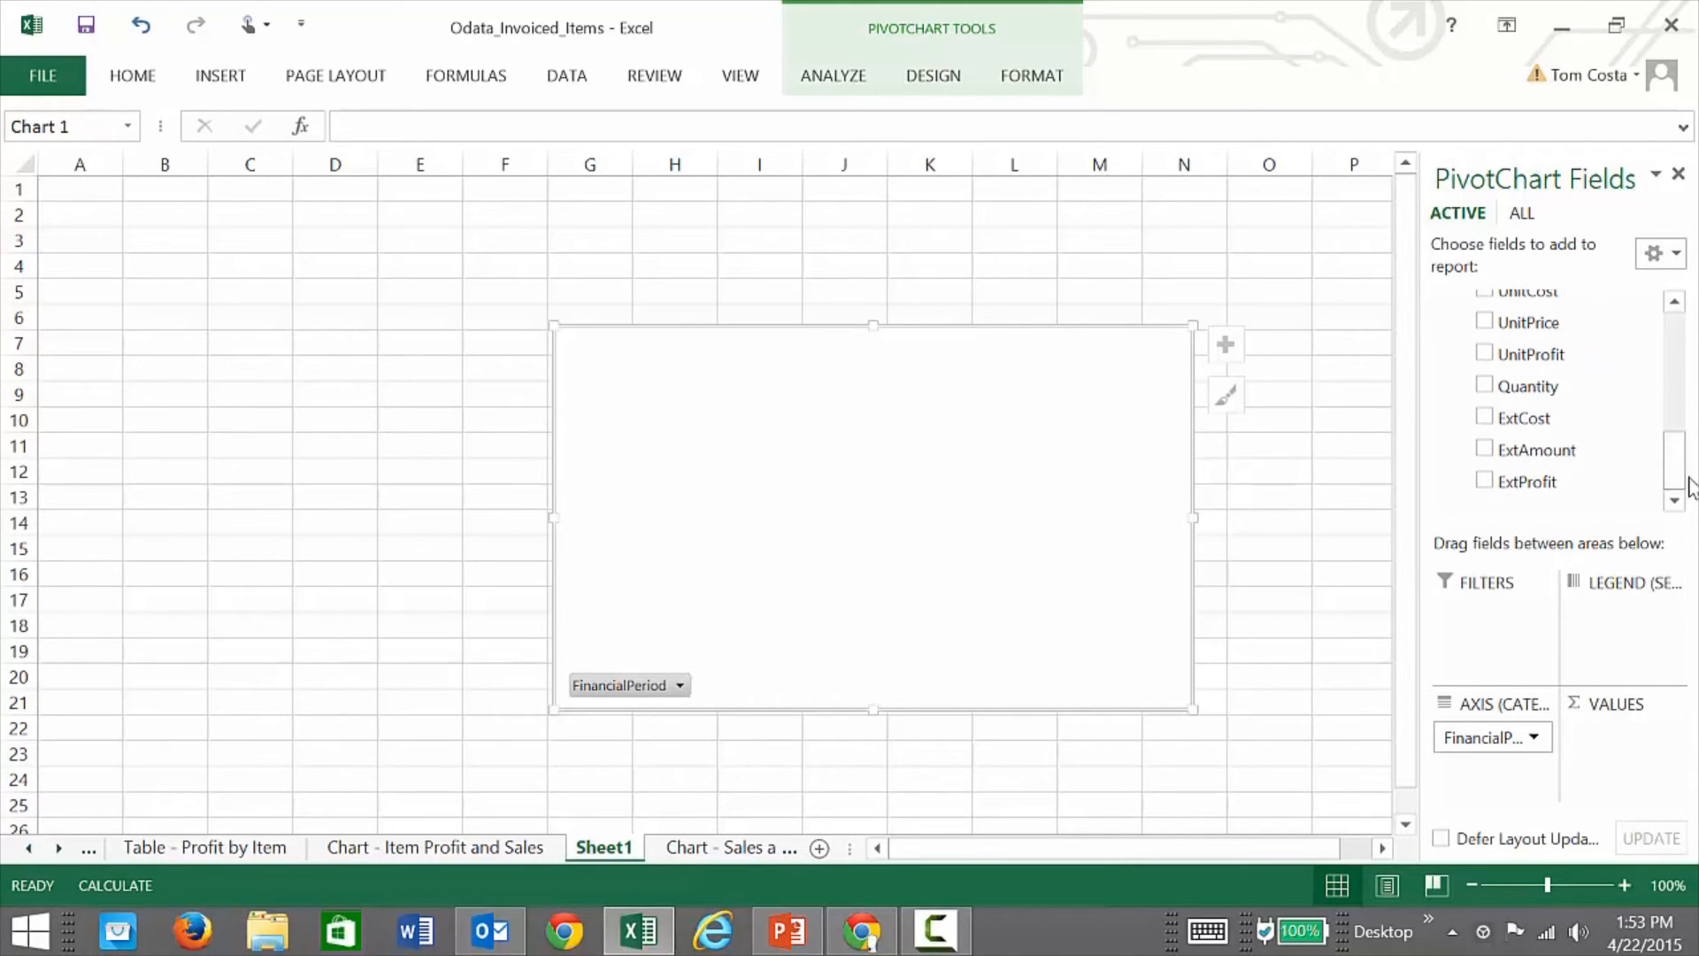
{"action": "left_click", "coordinate": [1484, 450]}
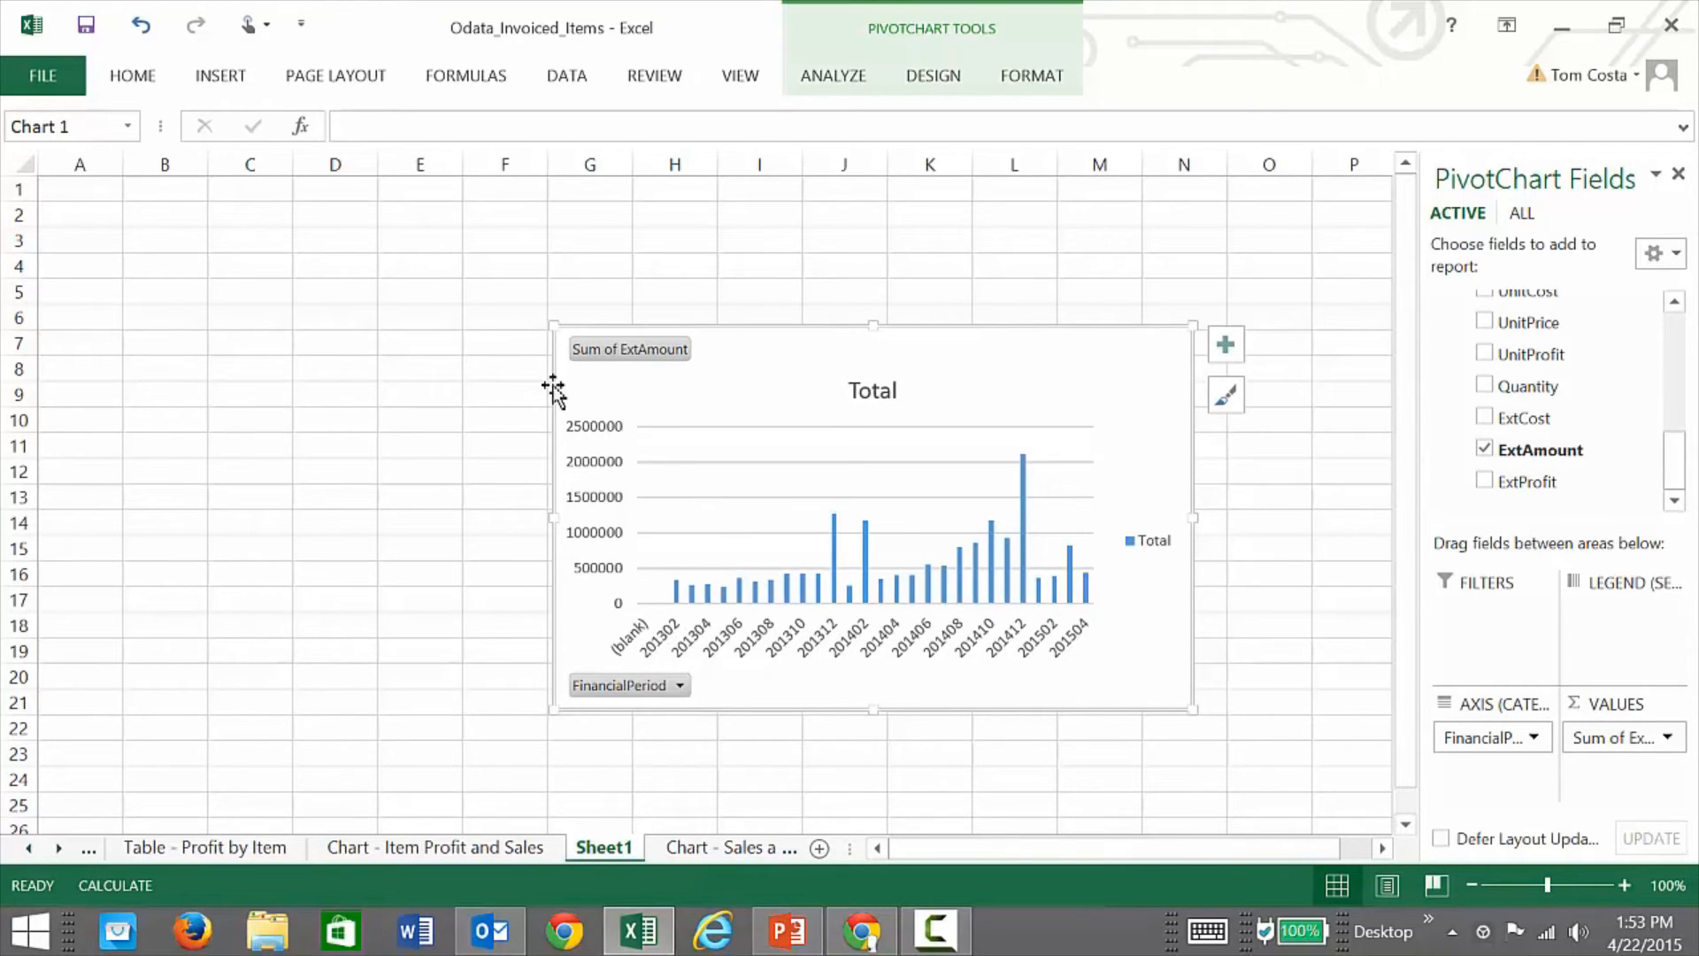
{"action": "left_click_drag", "start_coordinate": [554, 516], "coordinate": [138, 486]}
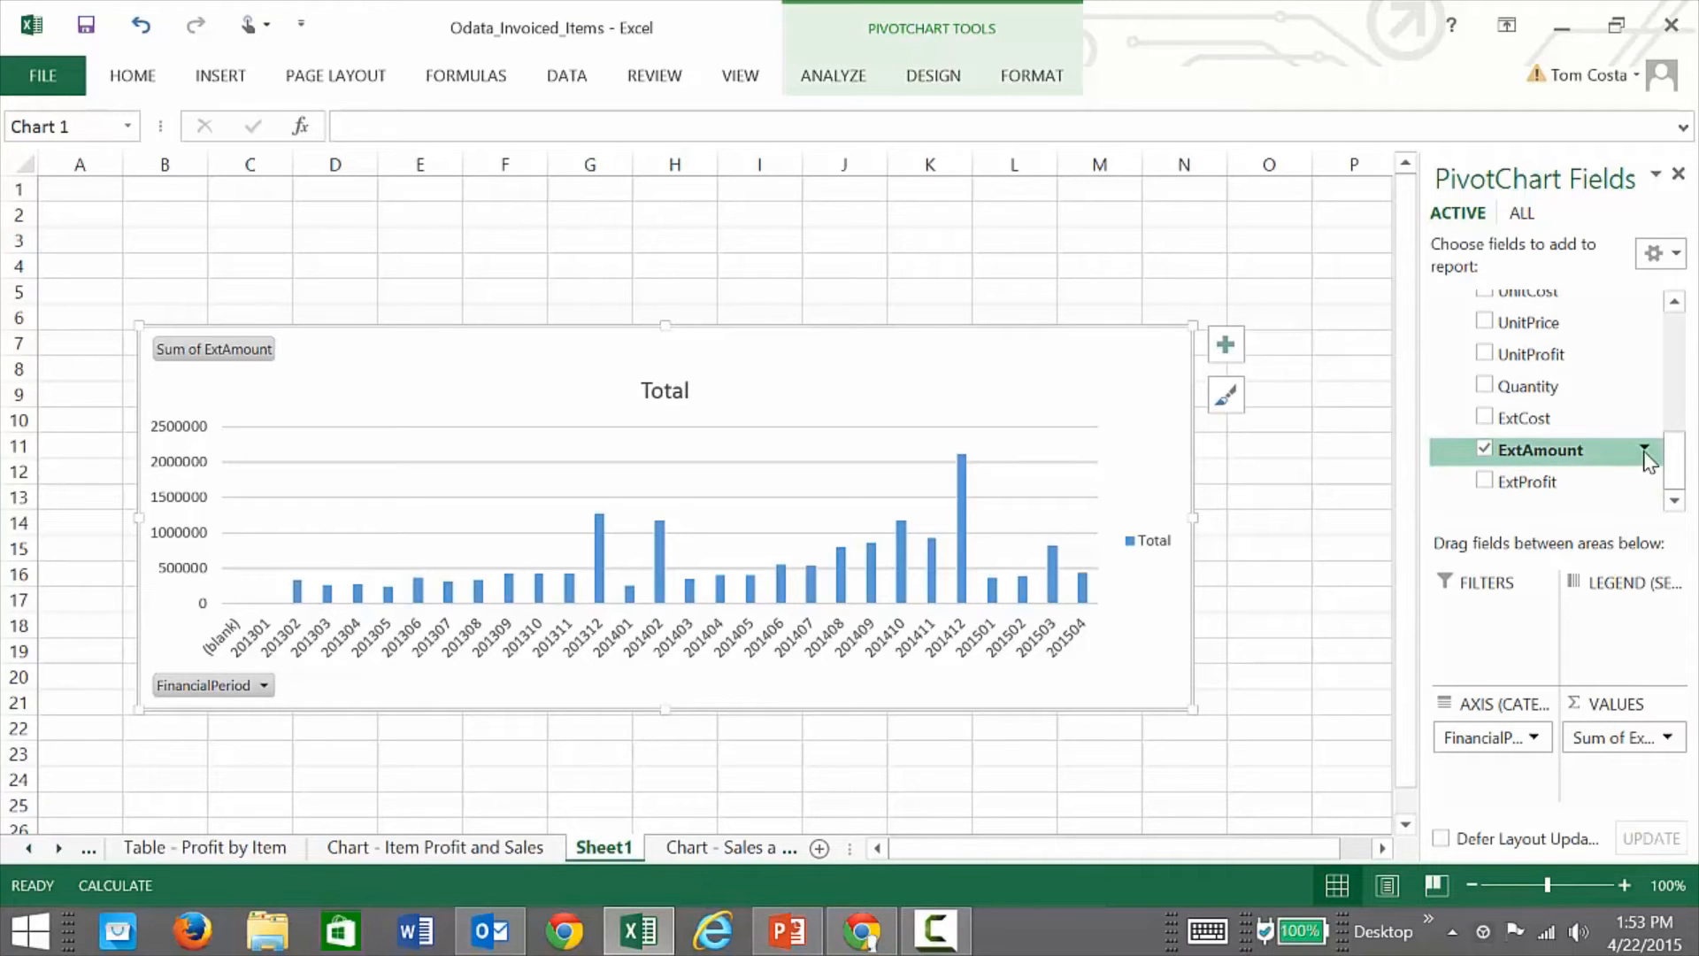
{"action": "left_click_drag", "start_coordinate": [1675, 476], "coordinate": [1677, 394]}
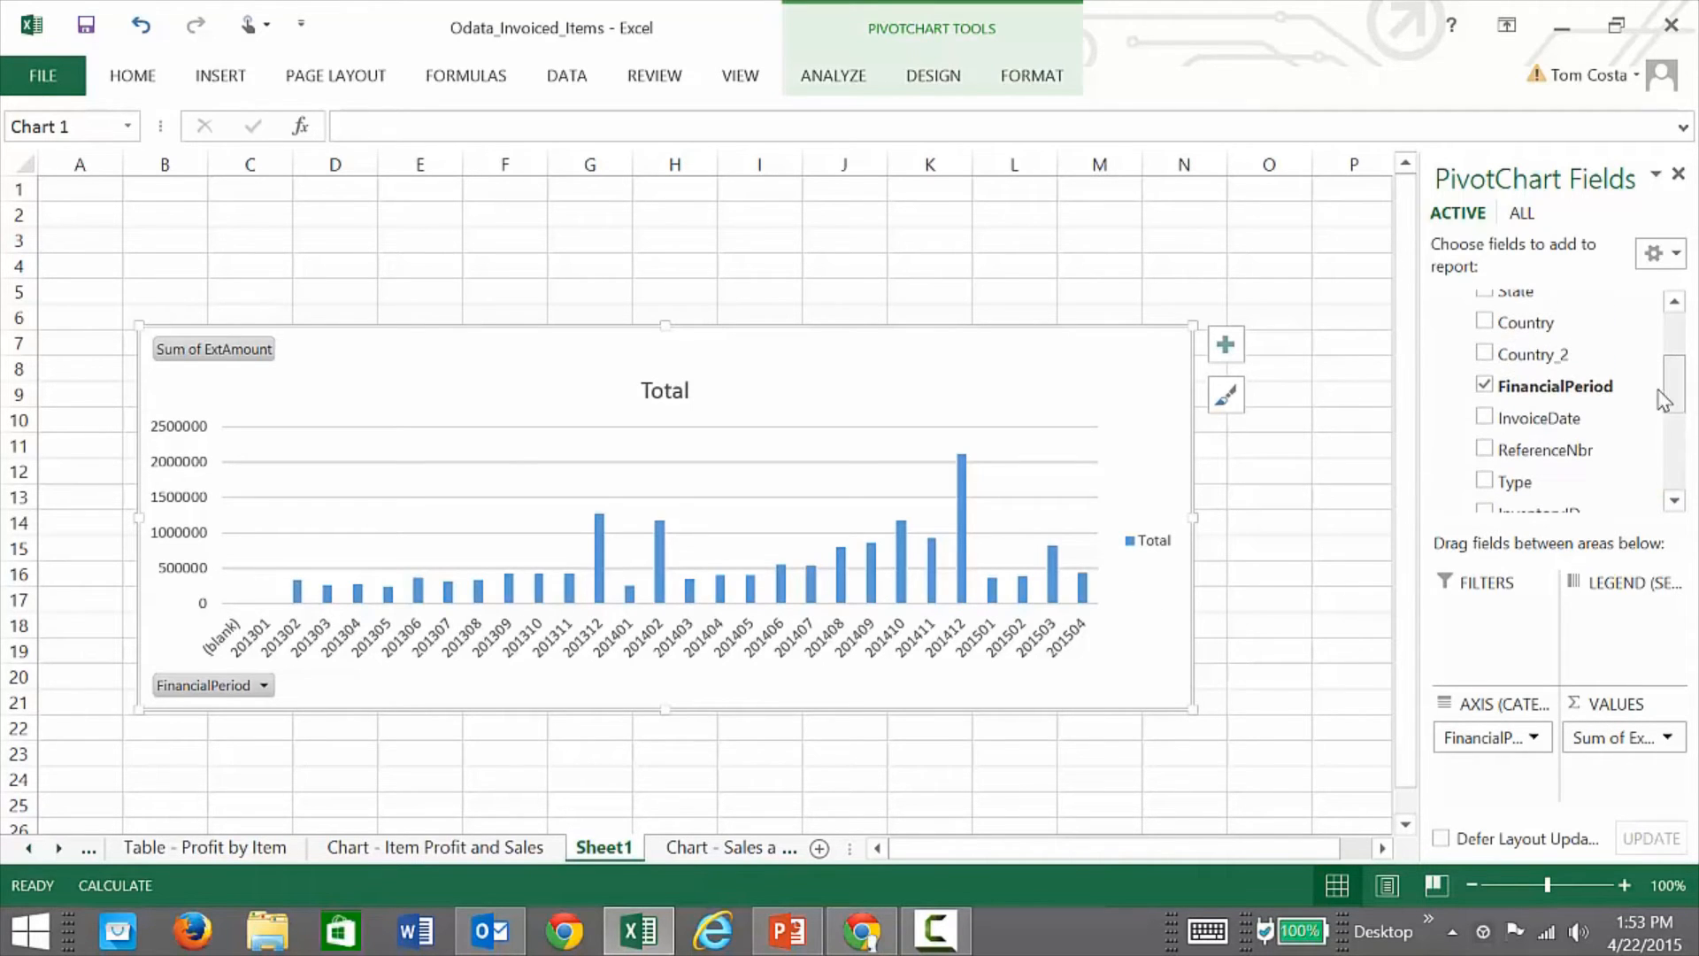
Step: Filter out (blank), 201301, 201302 and 201303 periods, and stretch the chart up to row 3
{"action": "left_click", "coordinate": [1645, 387]}
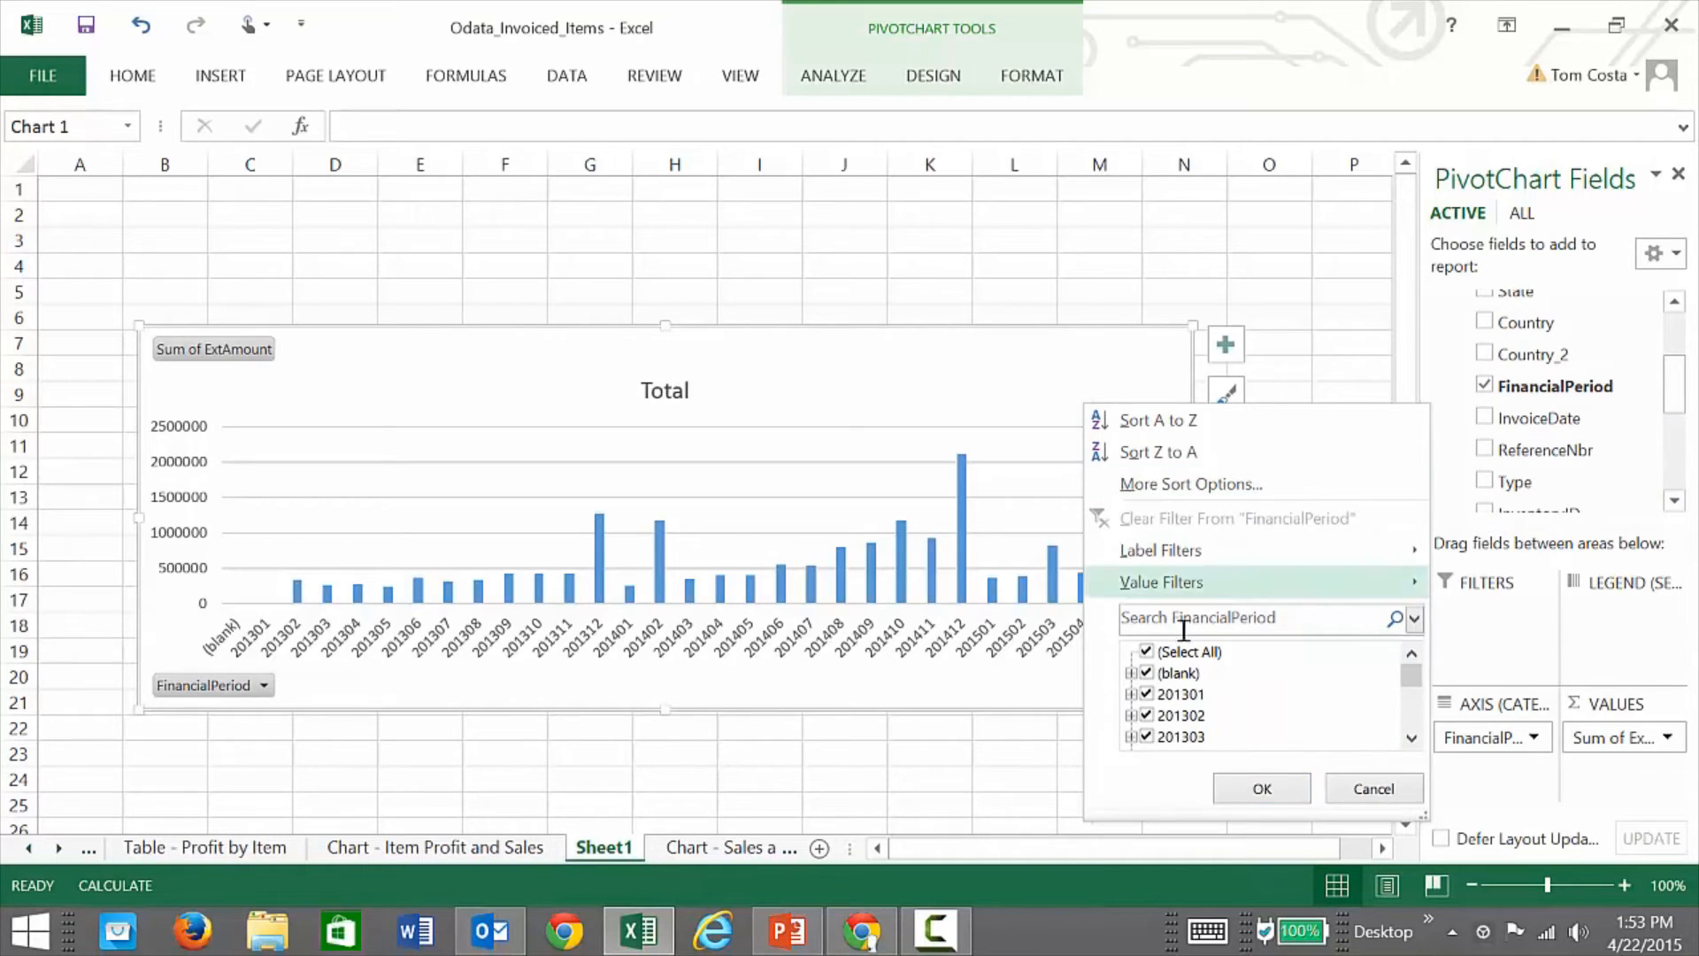
{"action": "left_click", "coordinate": [1149, 674]}
{"action": "left_click", "coordinate": [1177, 694]}
{"action": "left_click", "coordinate": [1177, 715]}
{"action": "left_click", "coordinate": [1179, 736]}
{"action": "left_click", "coordinate": [1260, 789]}
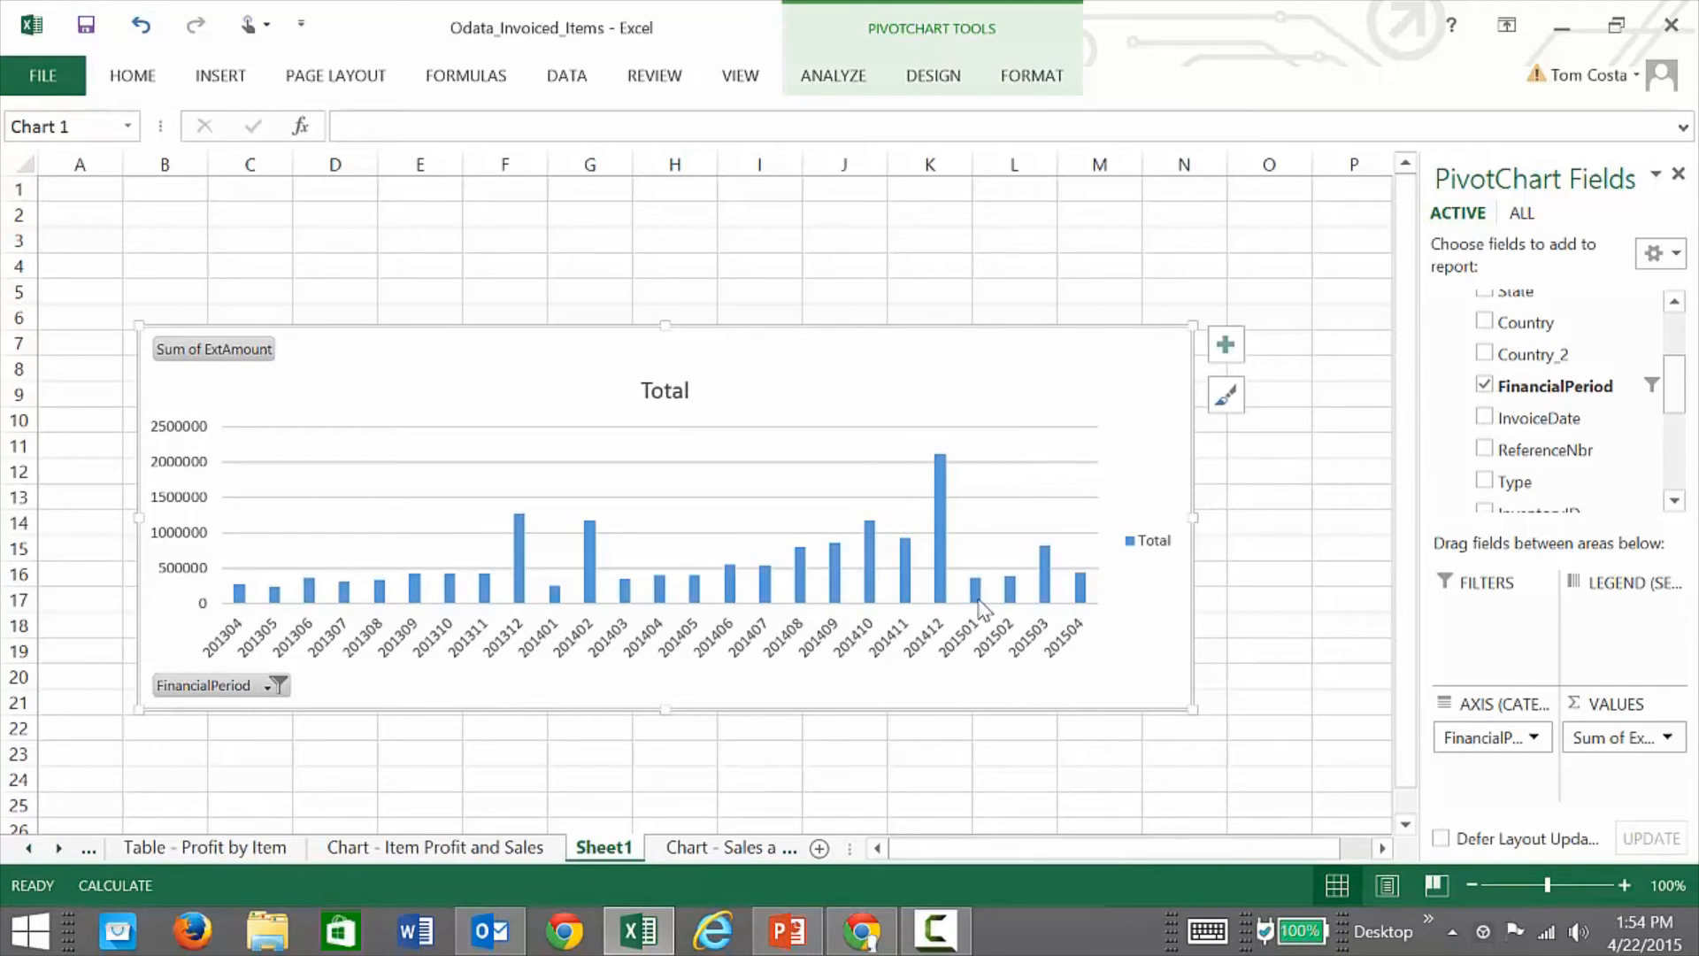
{"action": "left_click_drag", "start_coordinate": [664, 326], "coordinate": [665, 224]}
{"action": "left_click", "coordinate": [458, 849]}
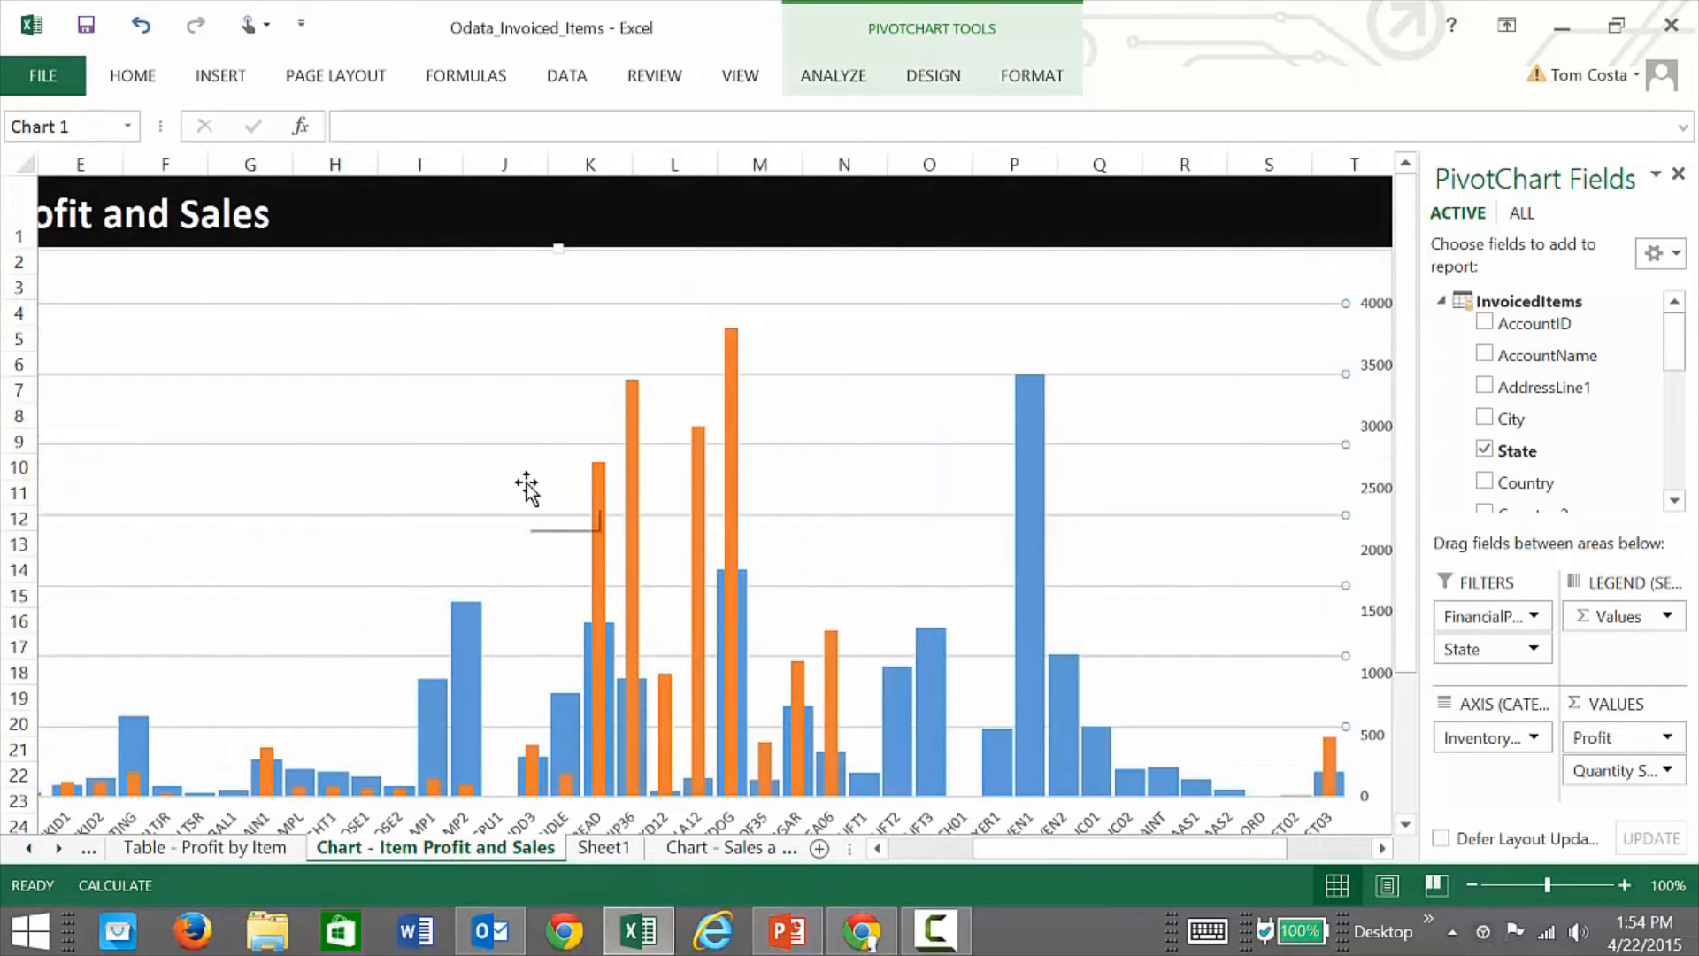
Step: Look through the Sales and Profit Trend sheet, then move to the Sales by State sheet
{"action": "left_click", "coordinate": [707, 849]}
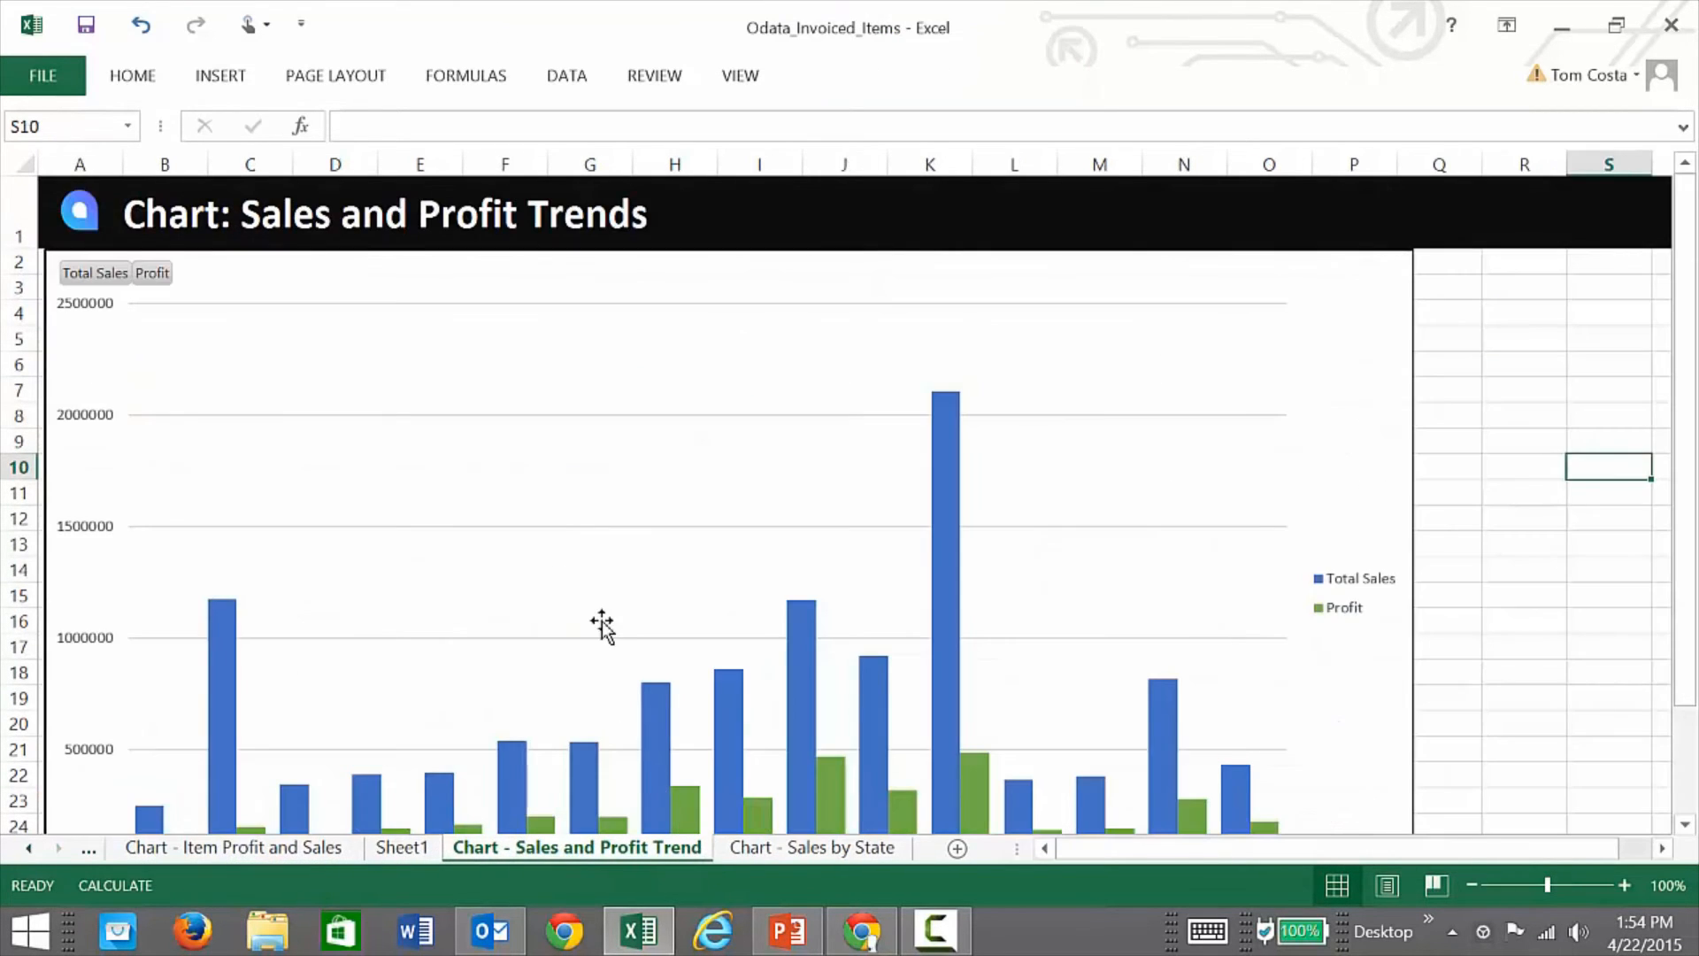
{"action": "scroll", "coordinate": [602, 625], "scroll_direction": "down", "scroll_amount": 2}
{"action": "scroll", "coordinate": [602, 630], "scroll_direction": "up", "scroll_amount": 2}
{"action": "scroll", "coordinate": [771, 609], "scroll_direction": "down", "scroll_amount": 1}
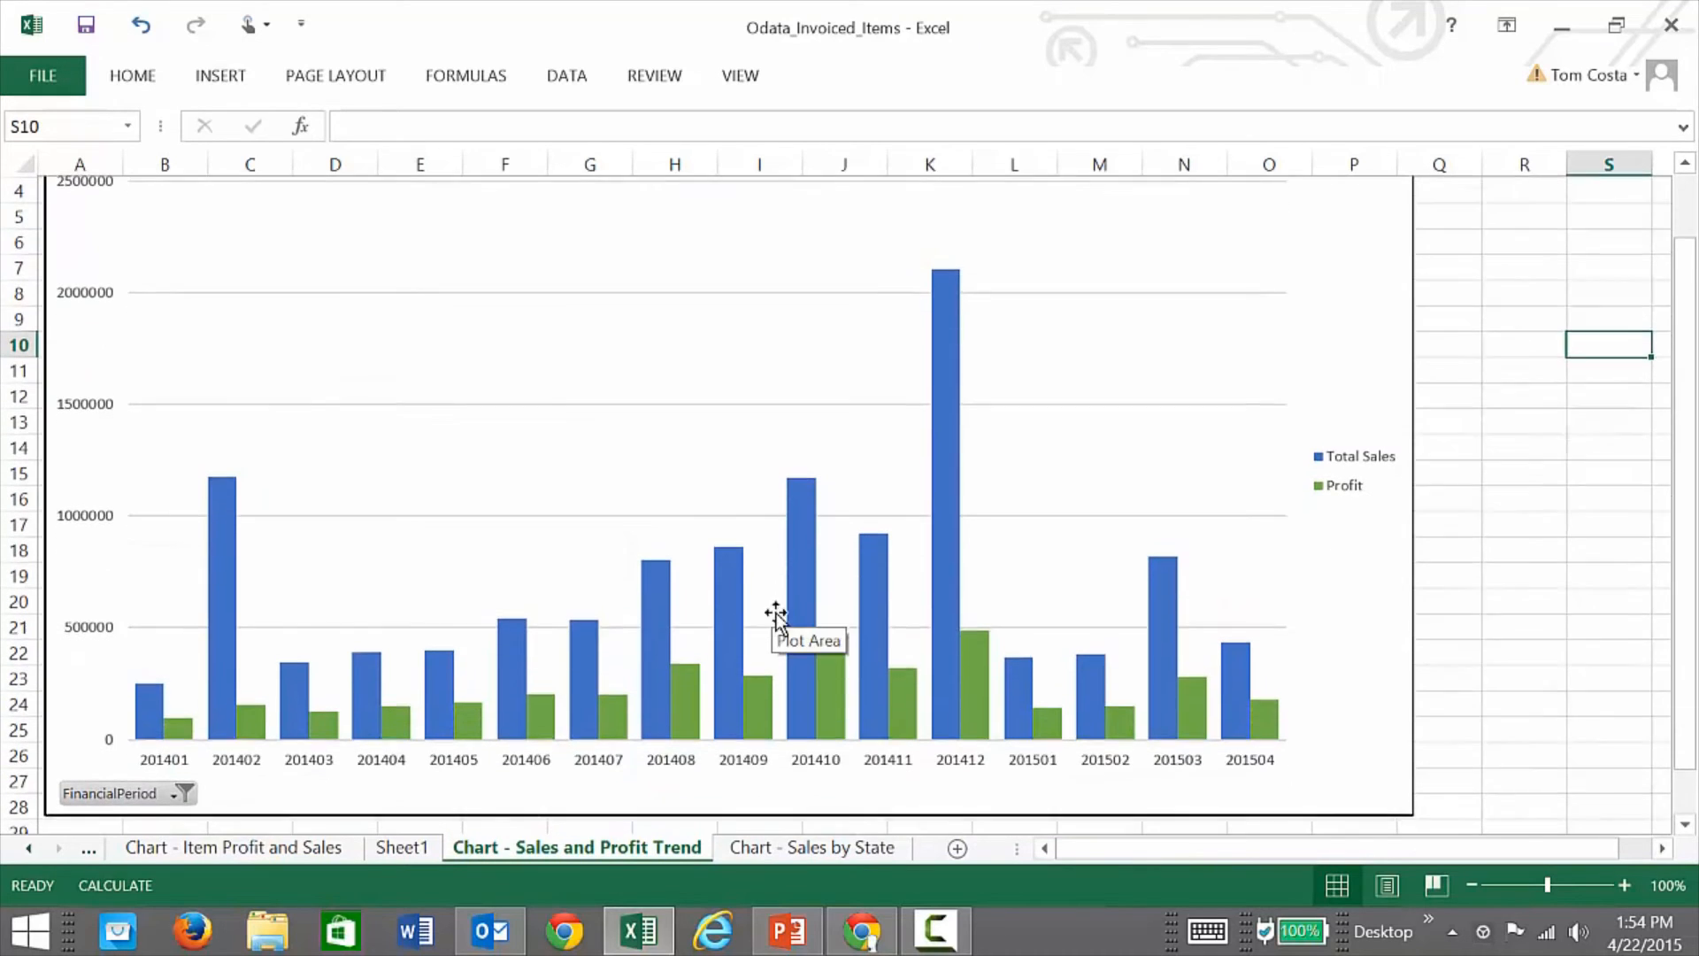
{"action": "left_click", "coordinate": [839, 846]}
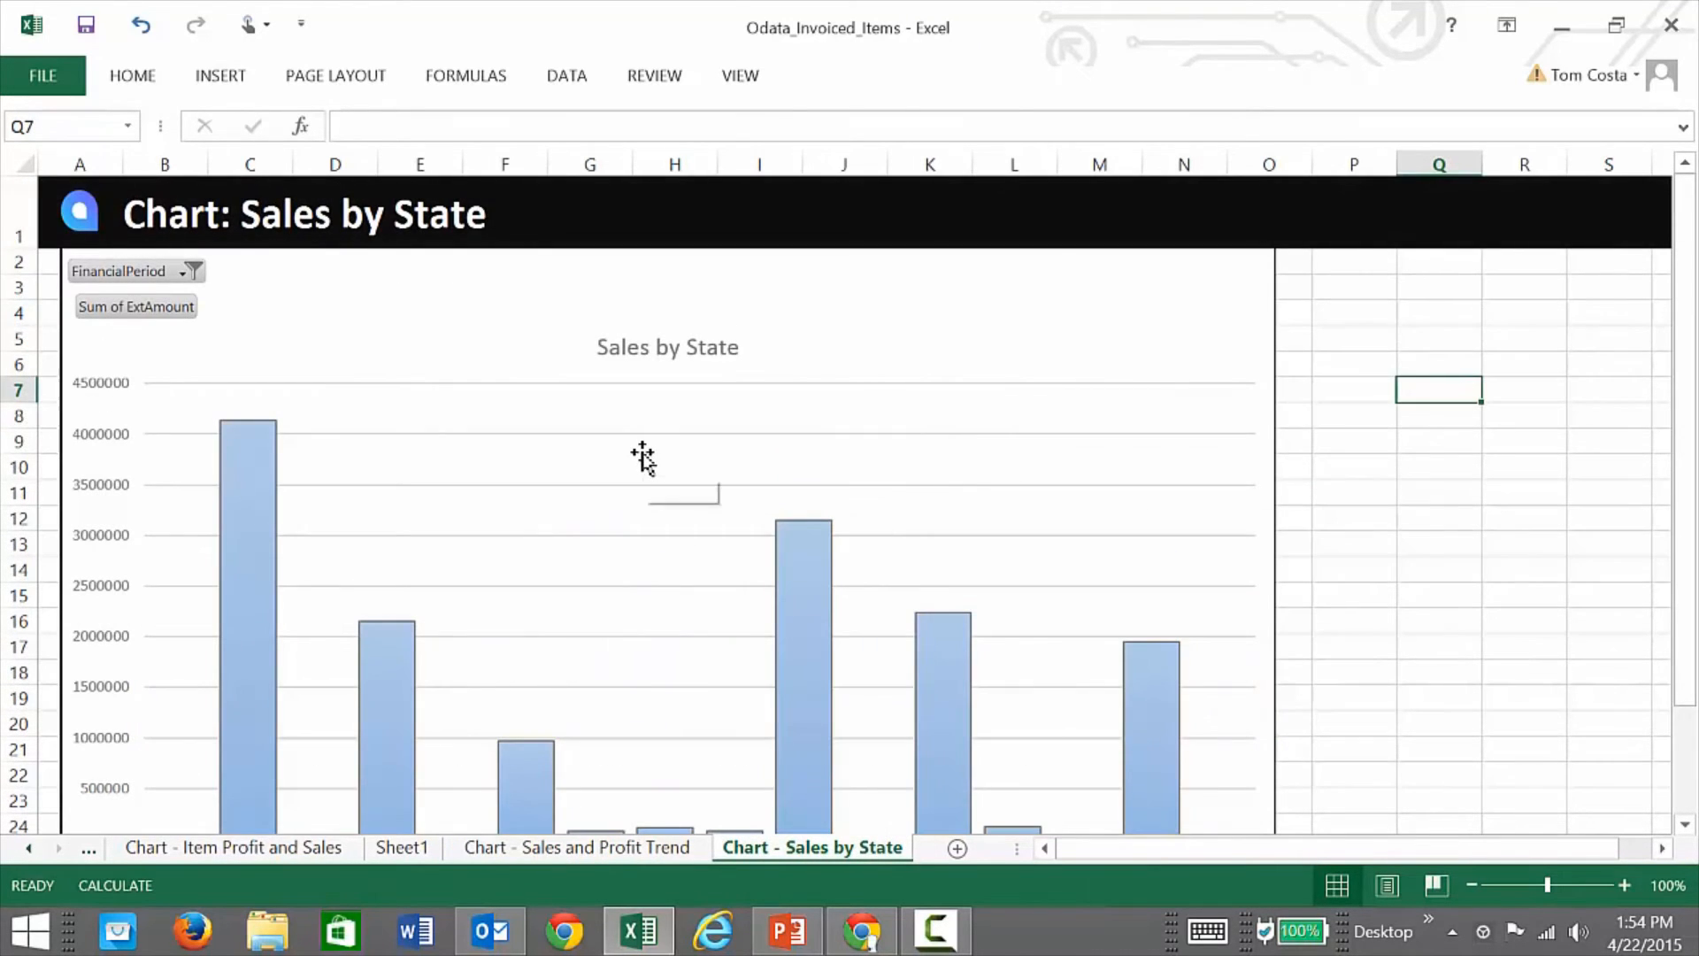
{"action": "scroll", "coordinate": [641, 457], "scroll_direction": "down", "scroll_amount": 1}
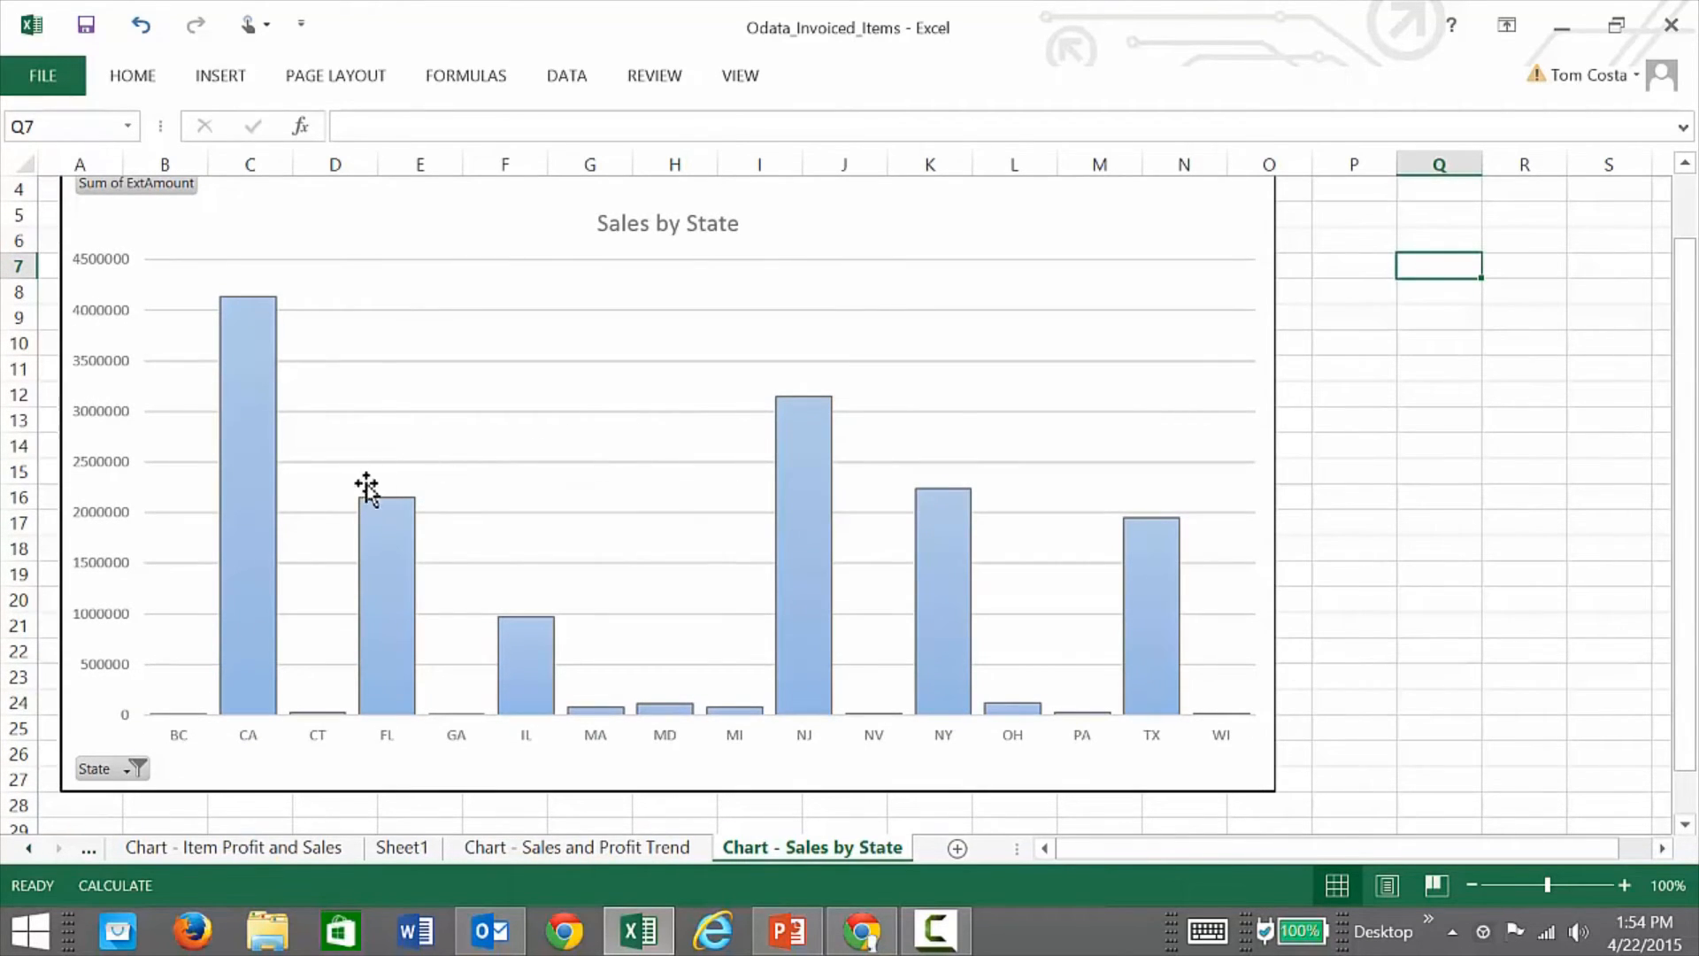
{"action": "scroll", "coordinate": [520, 454], "scroll_direction": "up", "scroll_amount": 1}
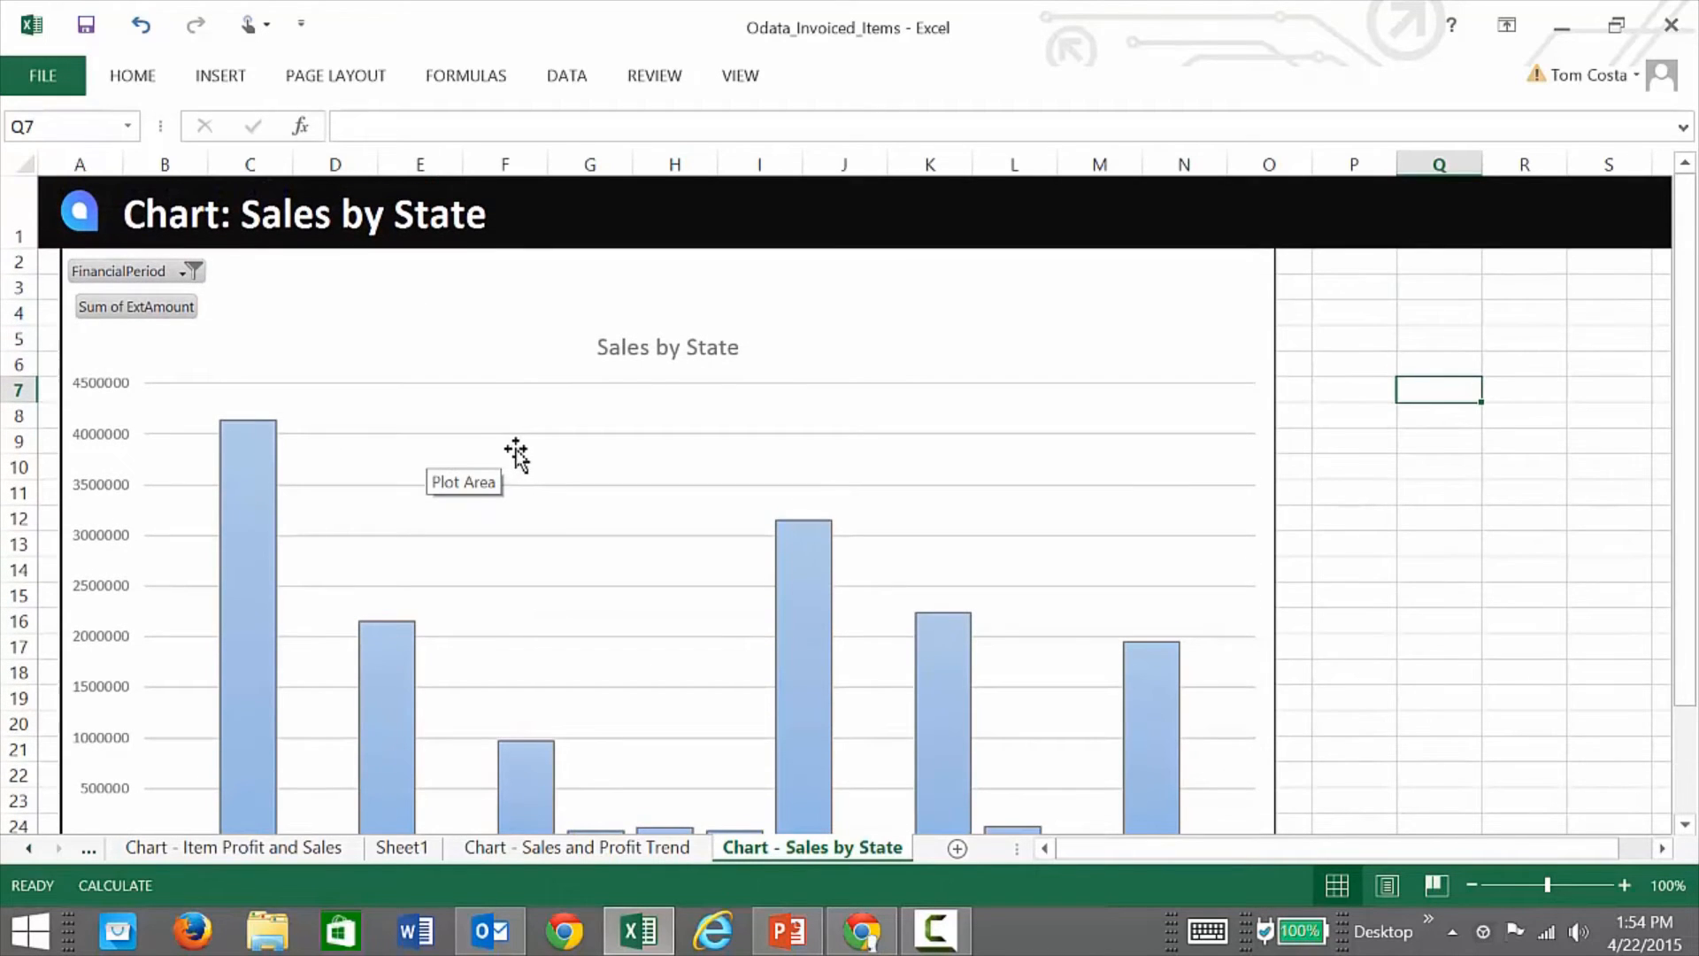
Step: Filter the Sales by State chart to FinancialPeriod 201504 only
{"action": "left_click", "coordinate": [188, 271]}
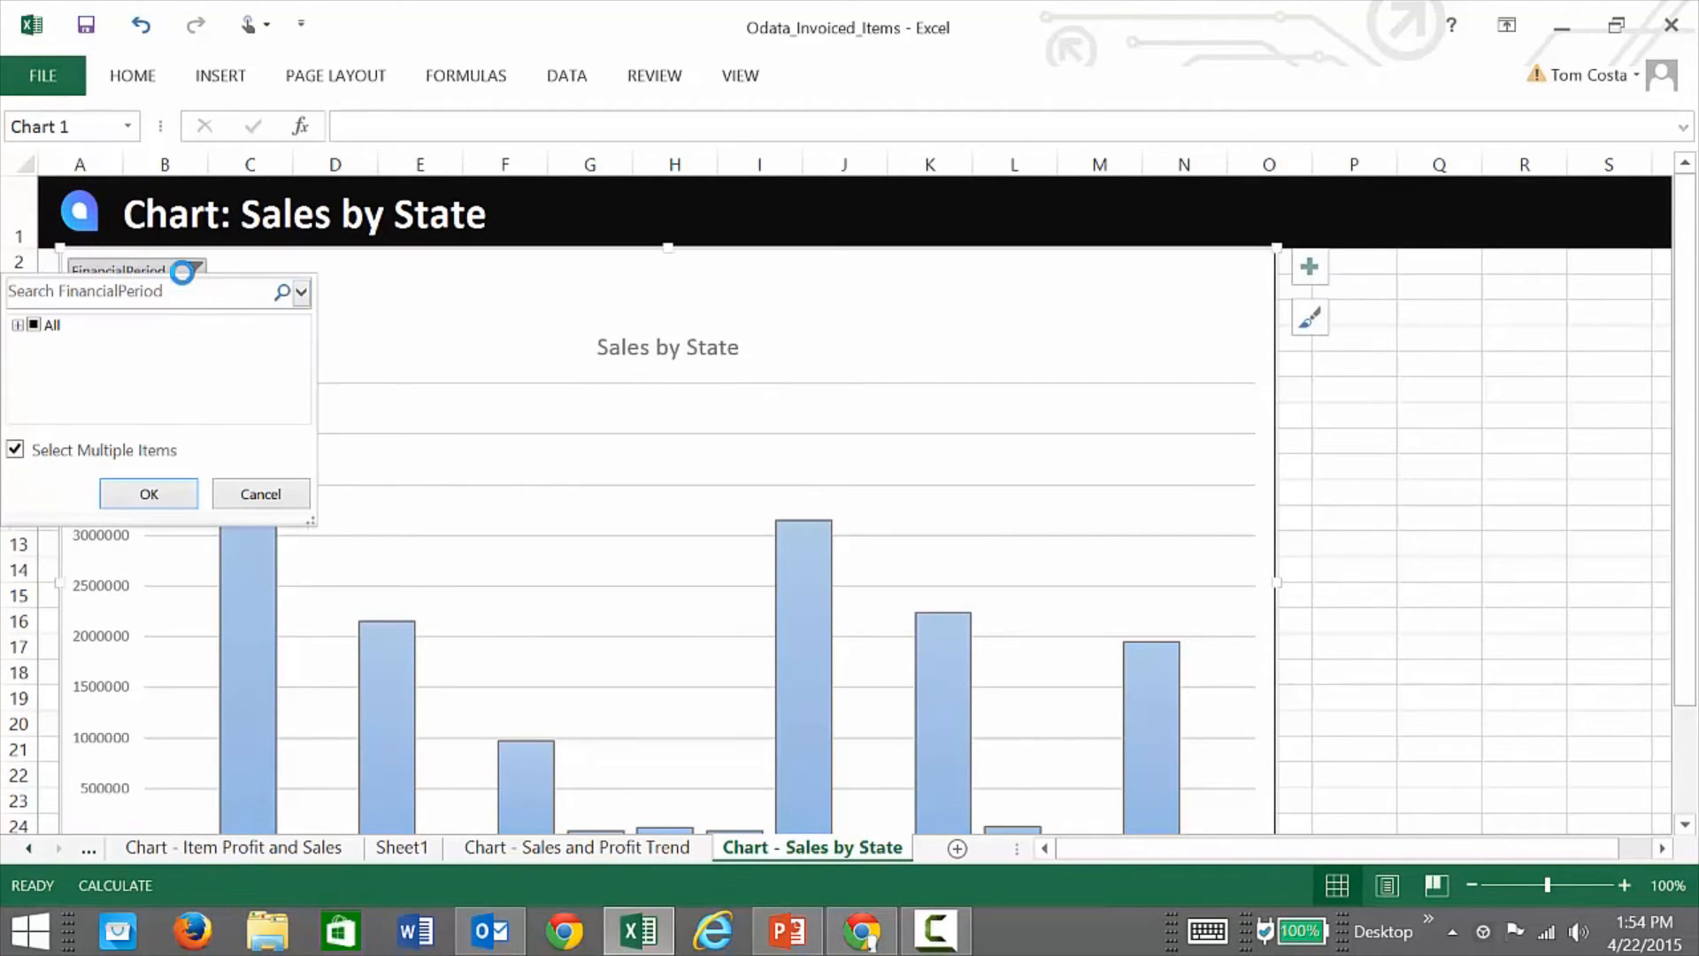
{"action": "left_click", "coordinate": [17, 326]}
{"action": "left_click", "coordinate": [33, 325]}
{"action": "scroll", "coordinate": [53, 367], "scroll_direction": "down", "scroll_amount": 9}
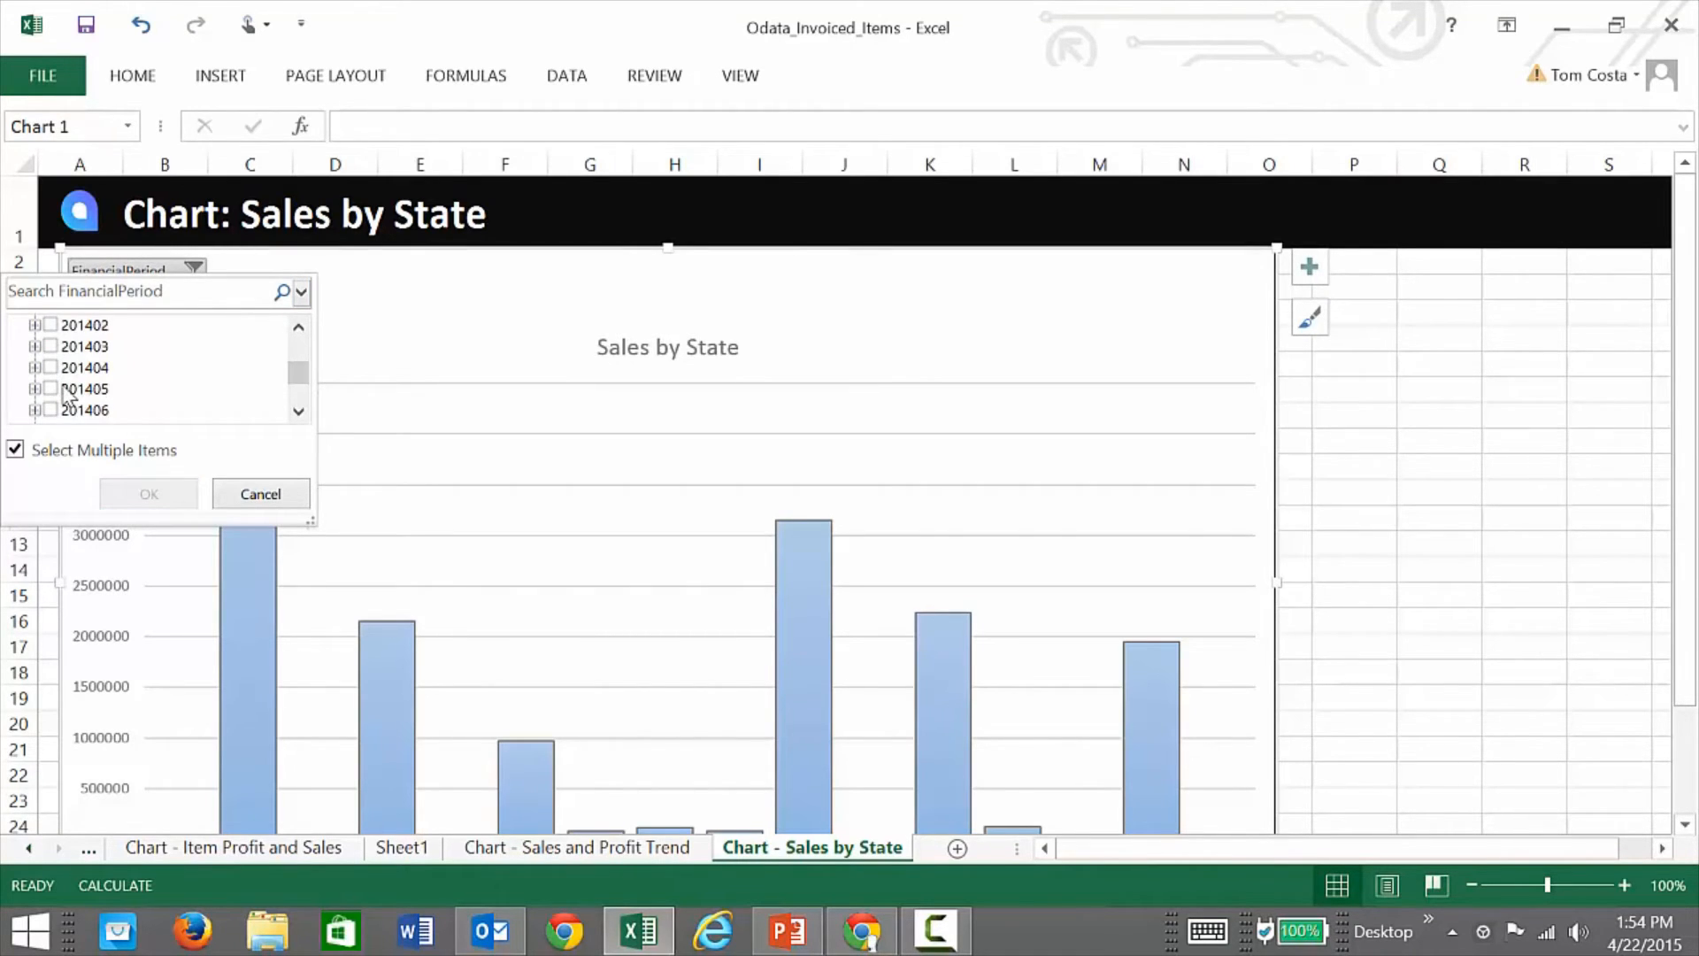
{"action": "left_click", "coordinate": [57, 410]}
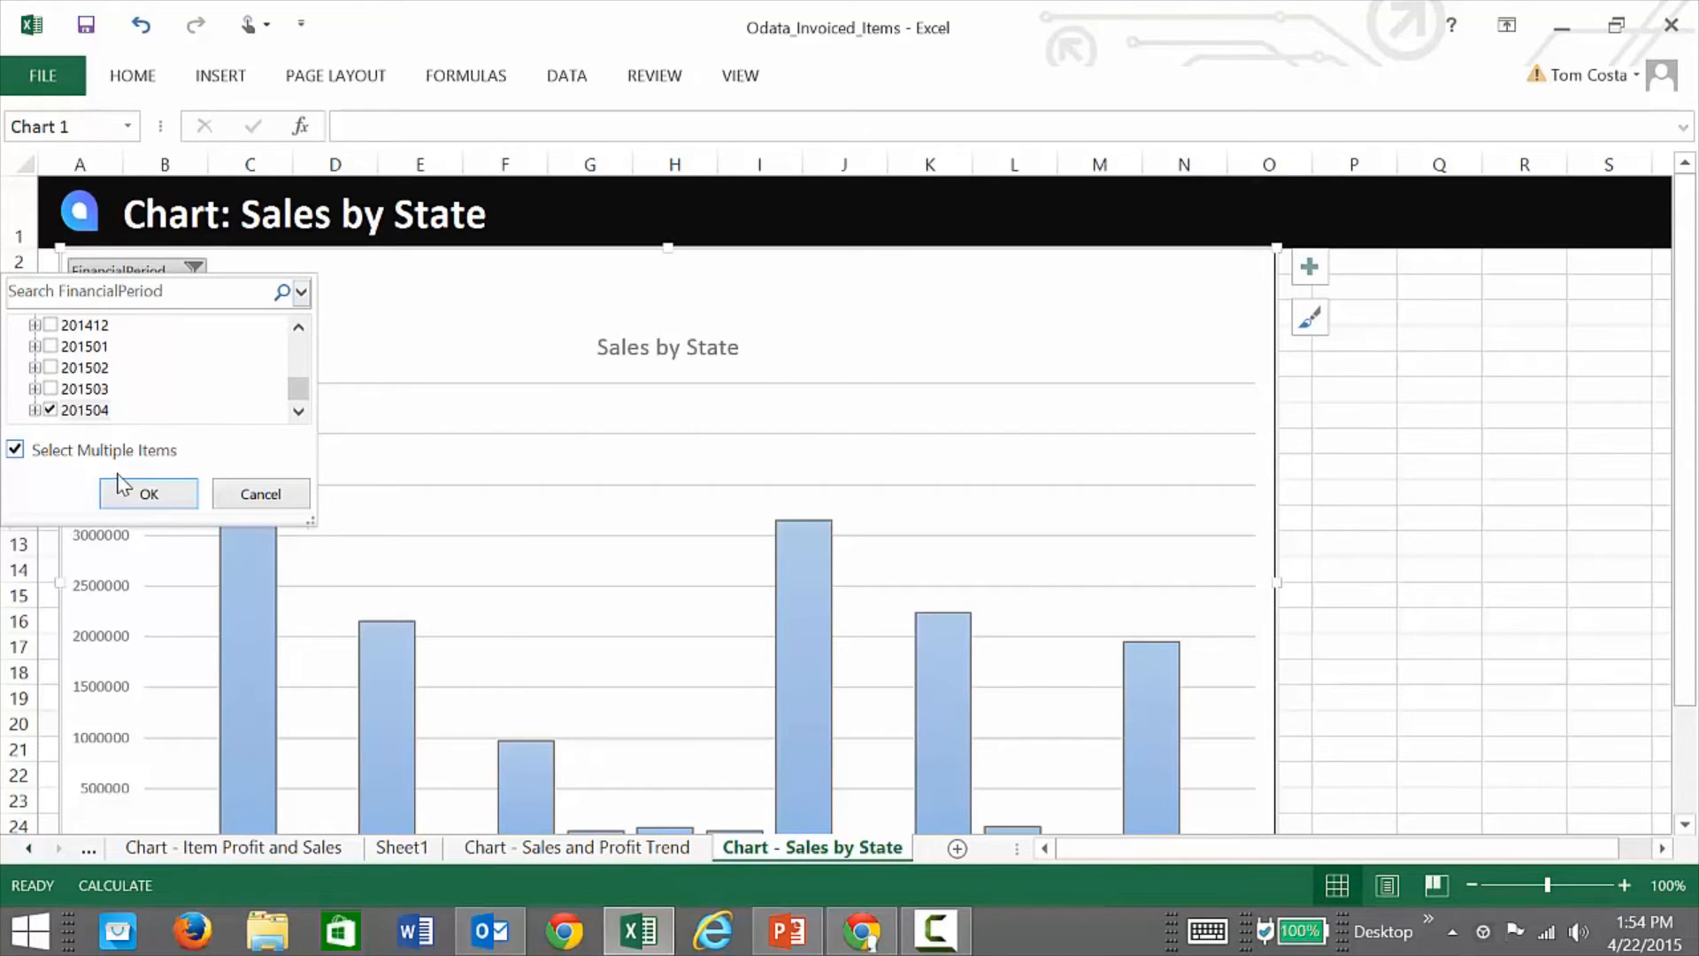
{"action": "left_click", "coordinate": [142, 494]}
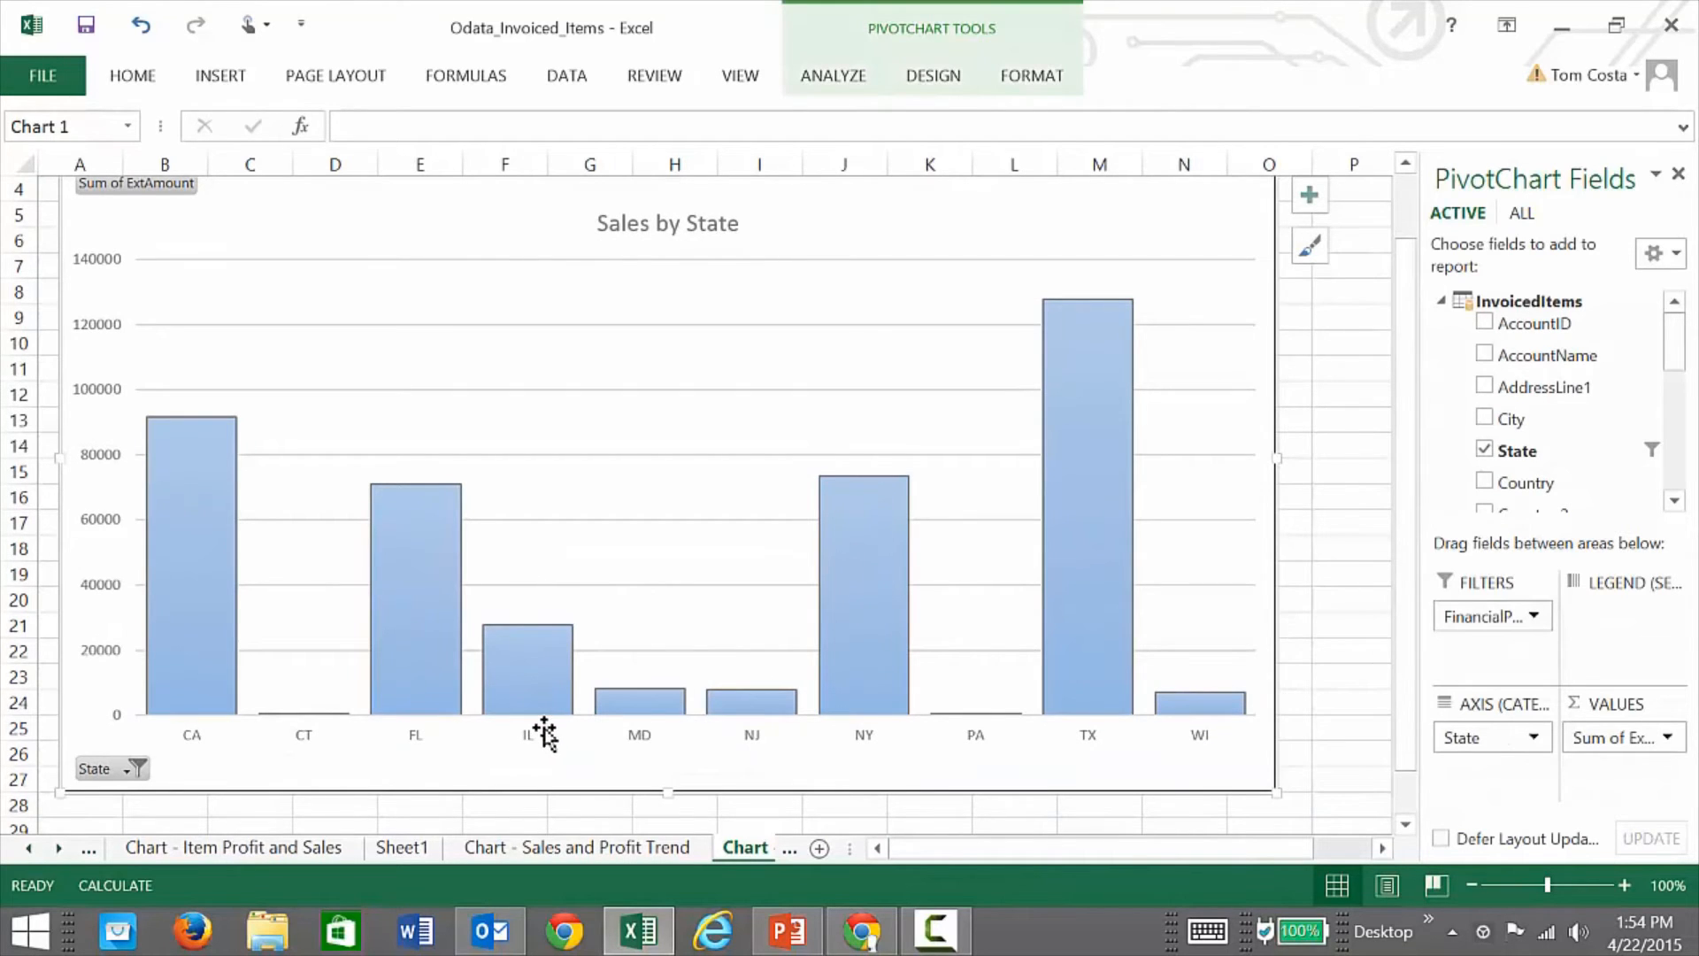
Step: Browse the chart styles gallery and leave the chart style unchanged
{"action": "mouse_move", "coordinate": [1052, 513]}
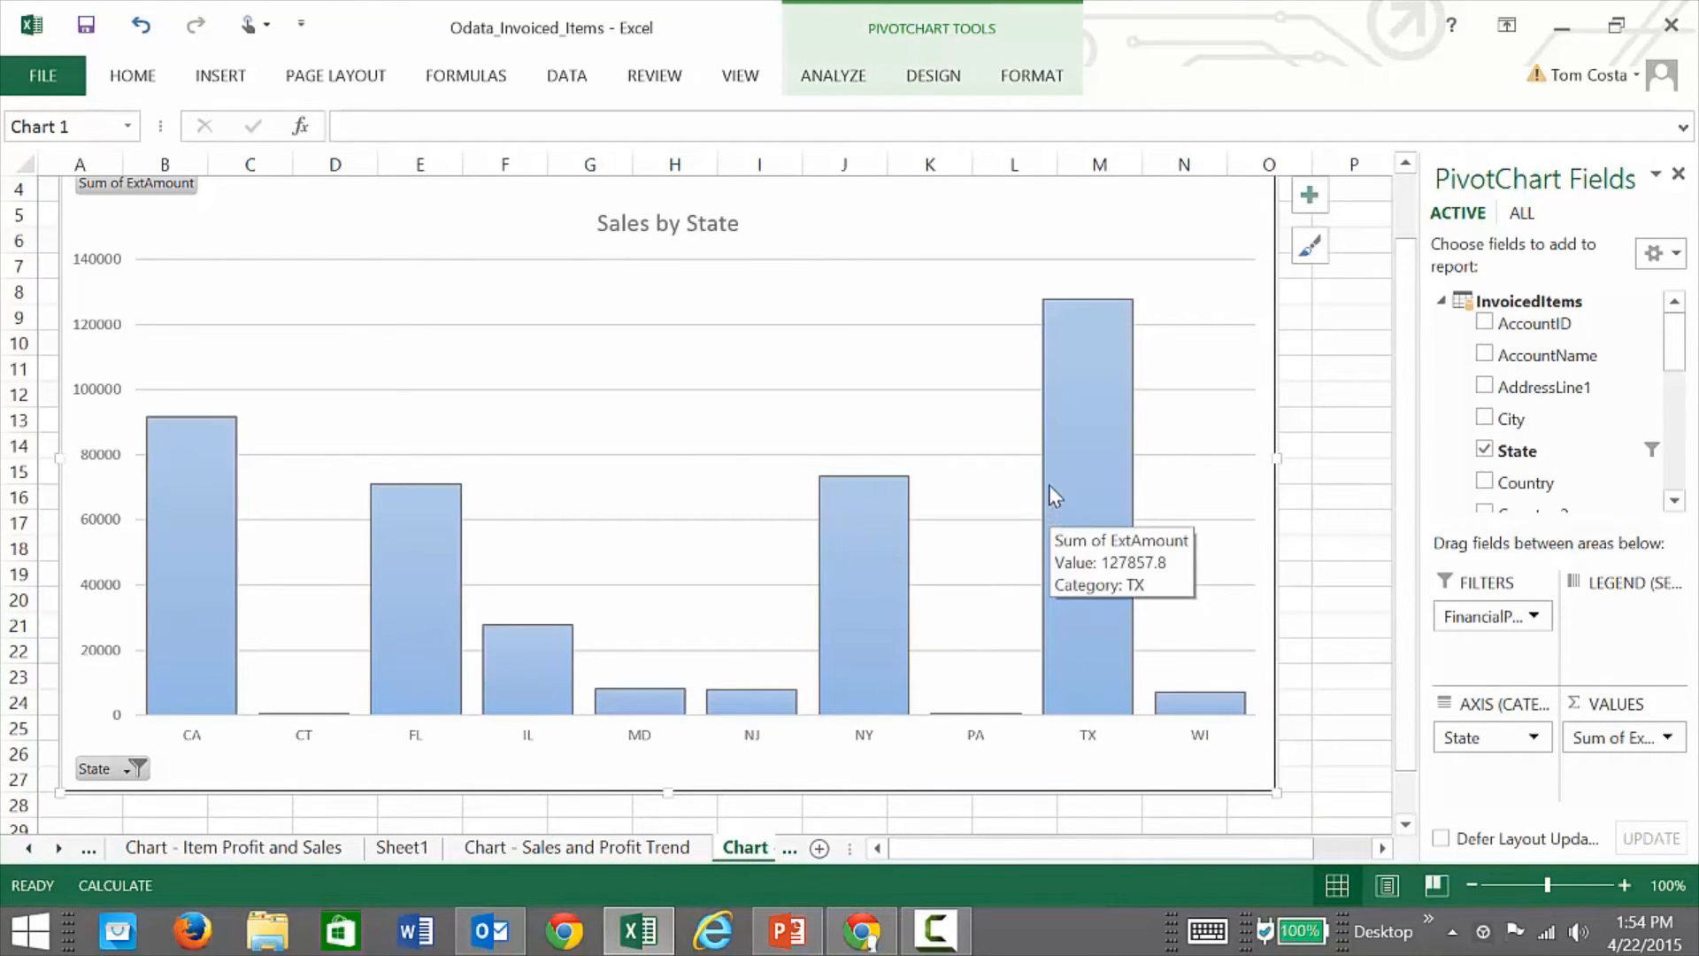
{"action": "scroll", "coordinate": [1049, 481], "scroll_direction": "up", "scroll_amount": 1}
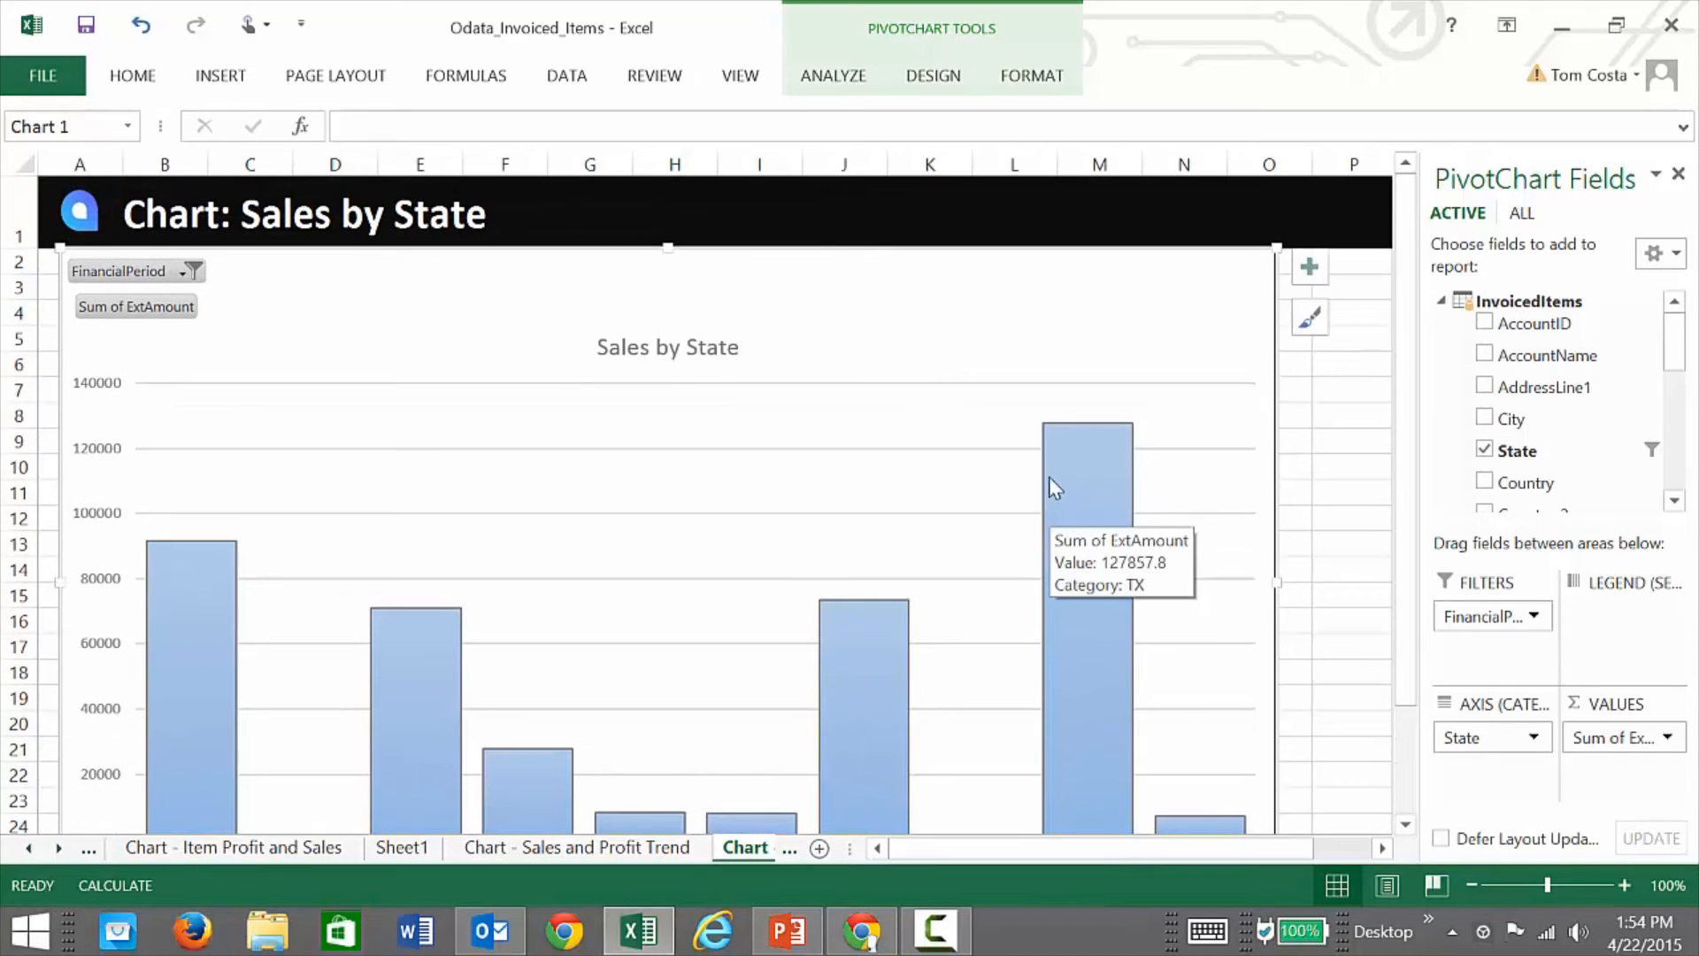
{"action": "left_click", "coordinate": [1315, 327]}
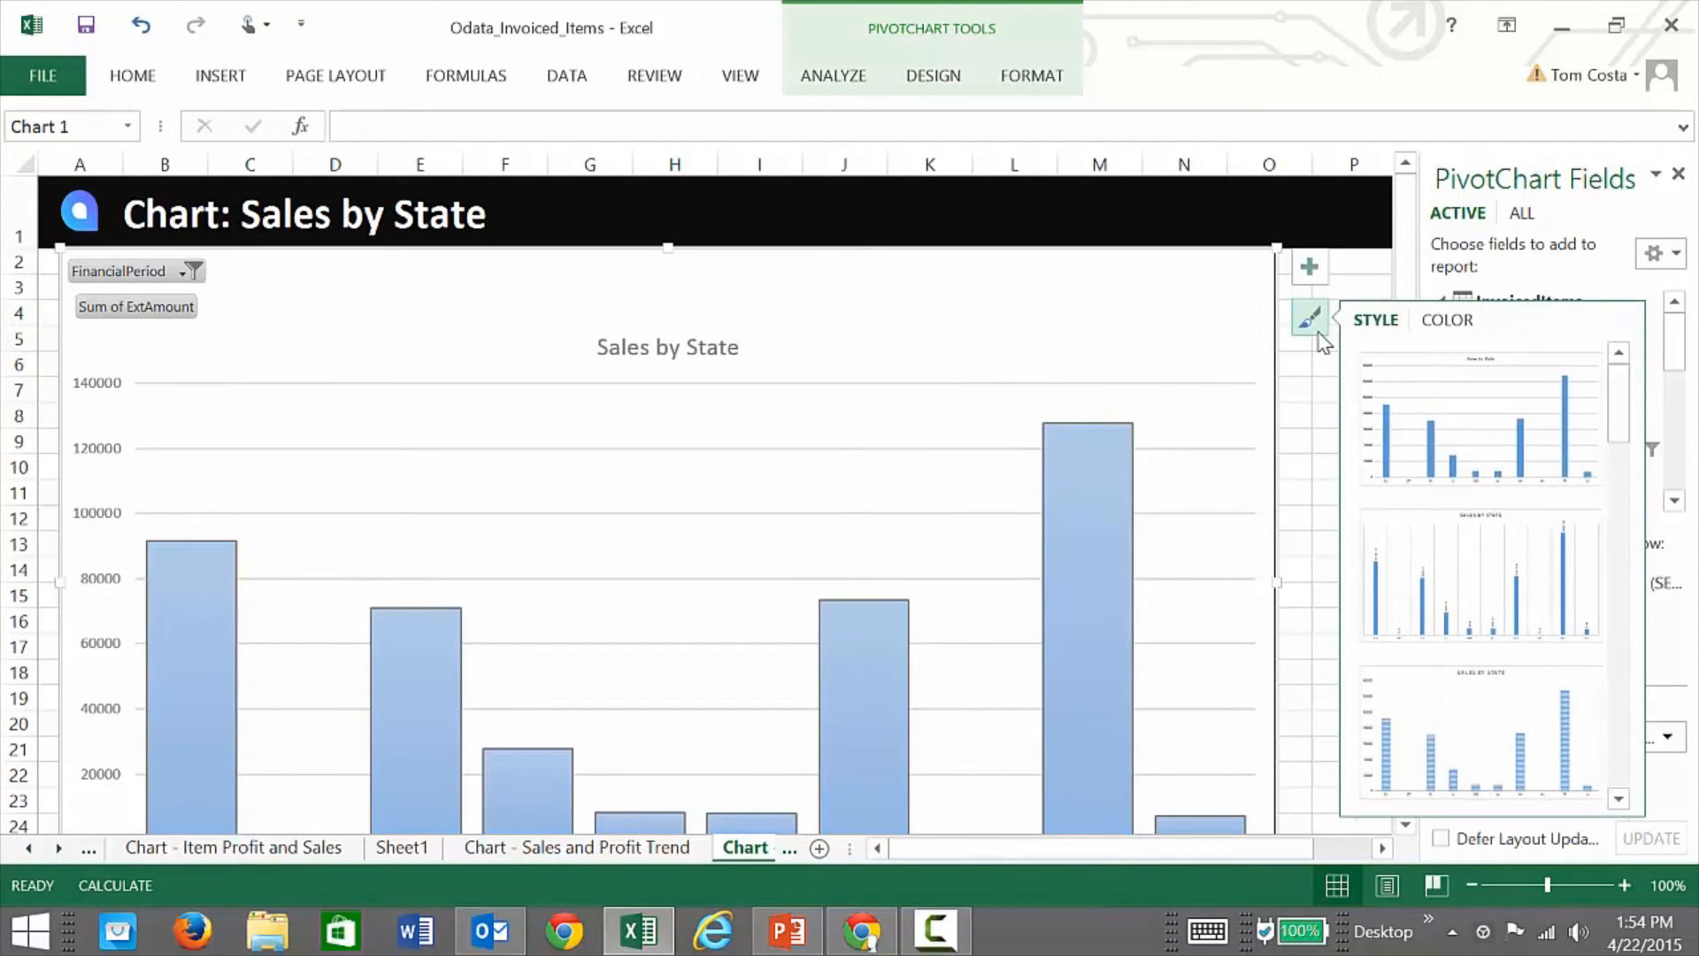
{"action": "scroll", "coordinate": [1456, 586], "scroll_direction": "up", "scroll_amount": 3}
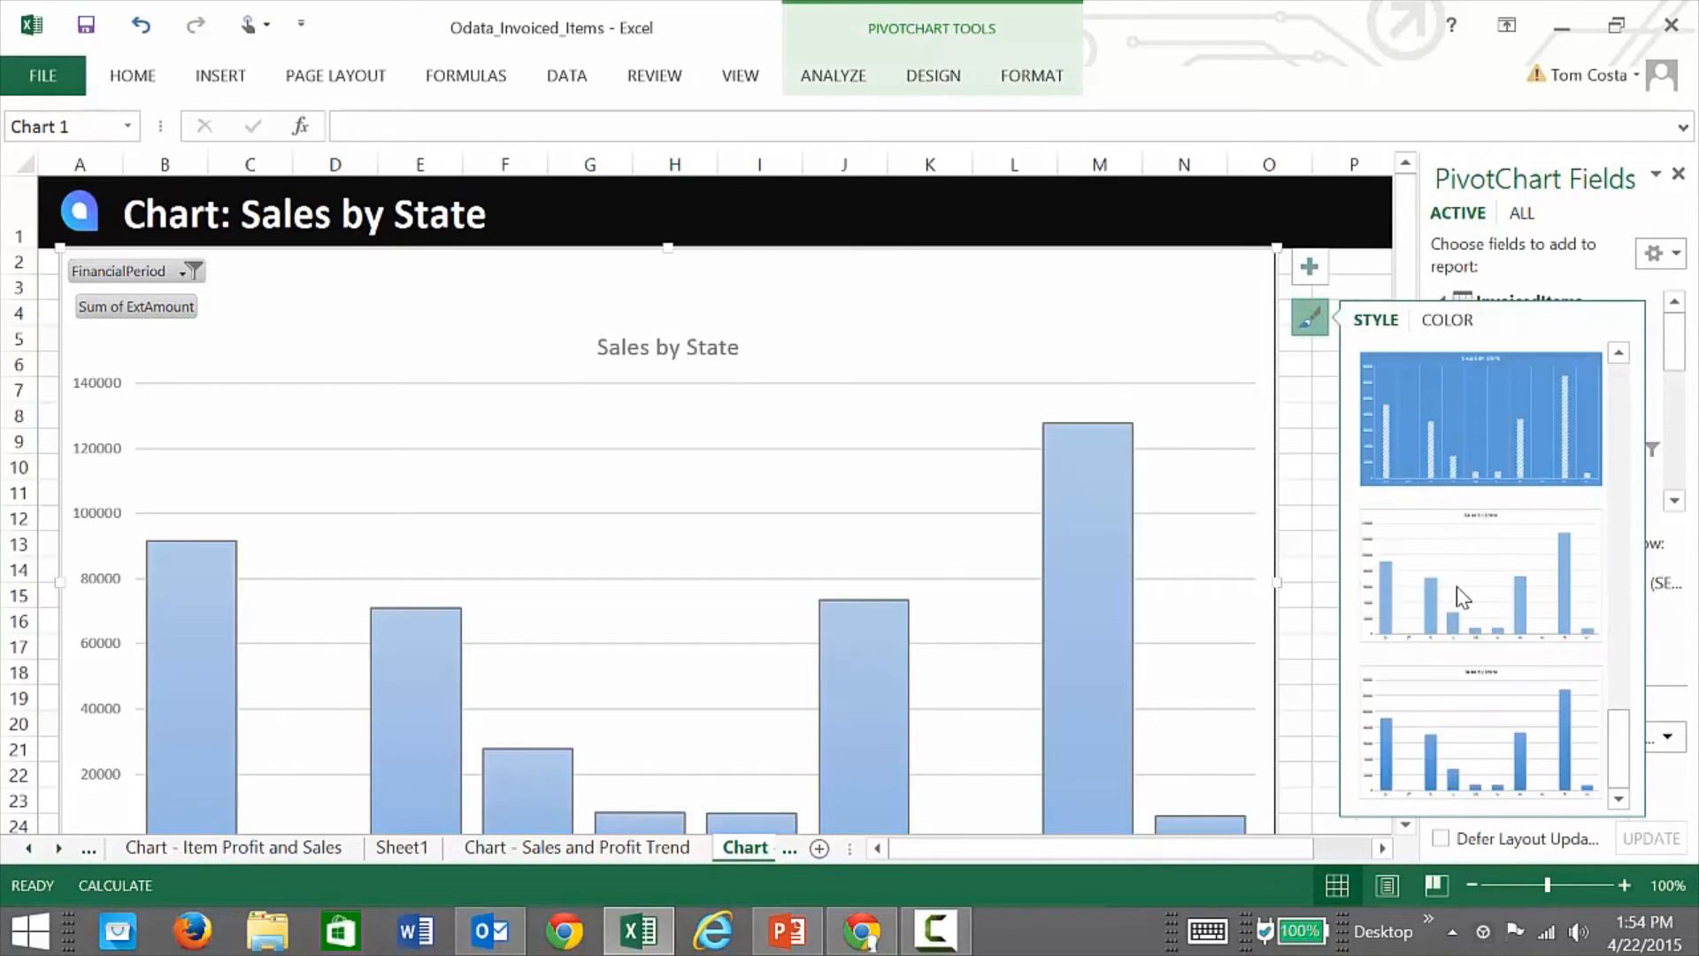
{"action": "left_click", "coordinate": [1316, 409]}
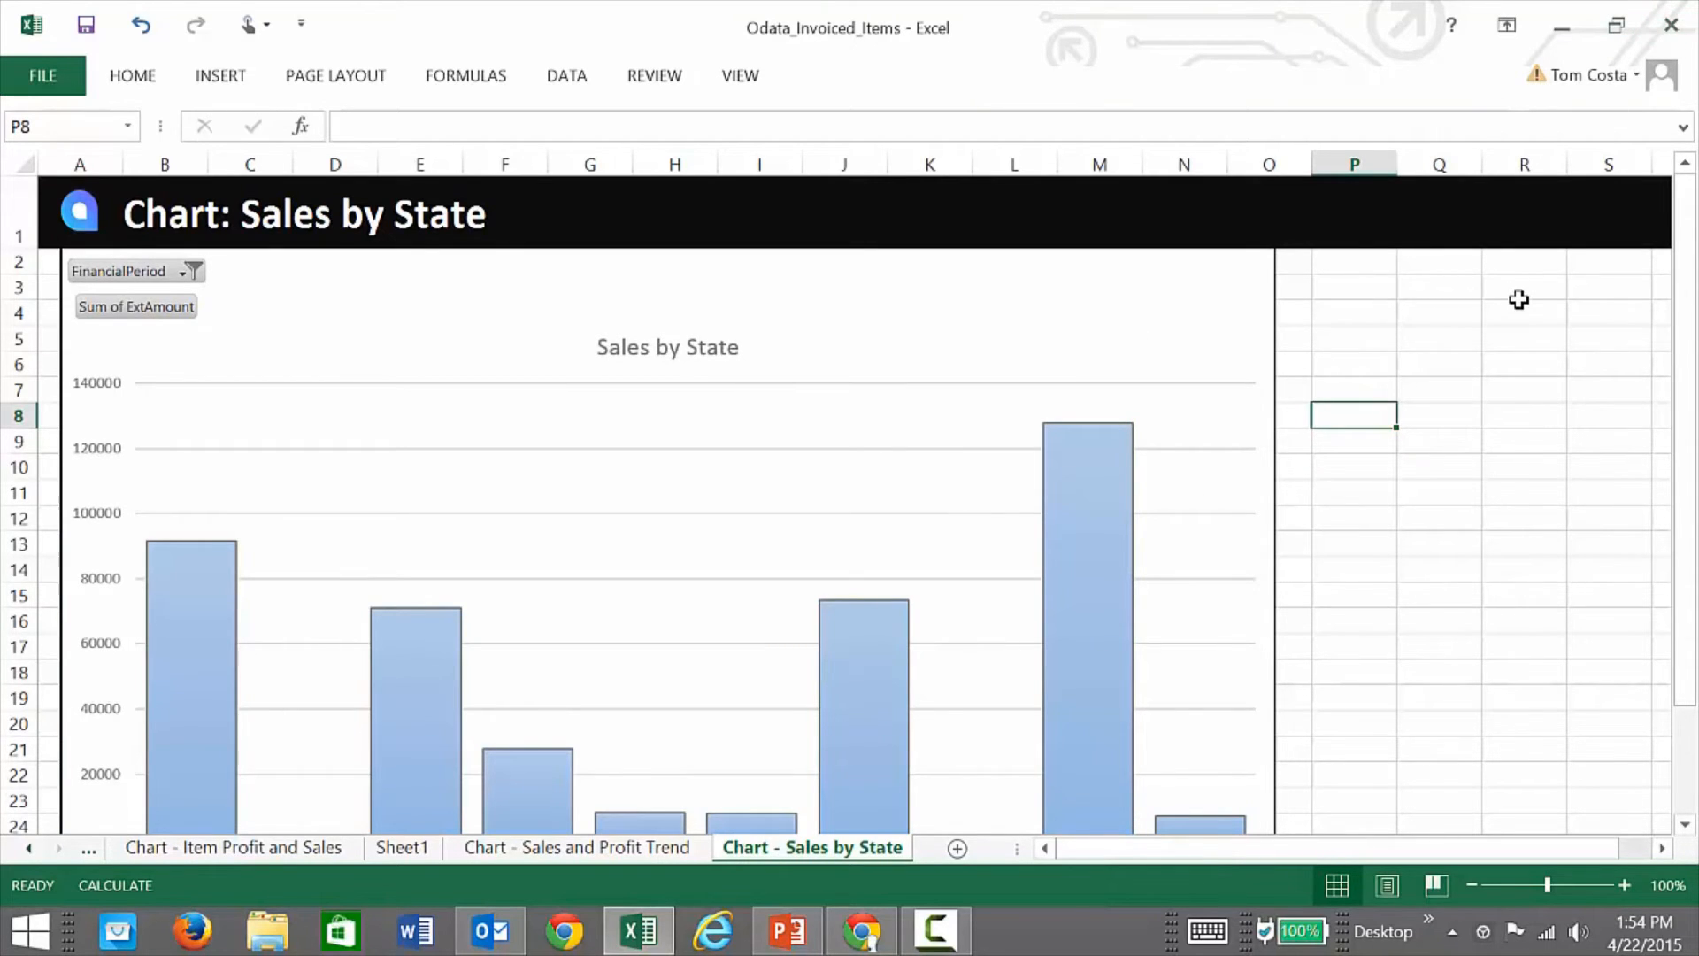
Step: Close Excel without saving and return to the Acumatica InvoicedItems inquiry in Chrome
{"action": "left_click", "coordinate": [1671, 25]}
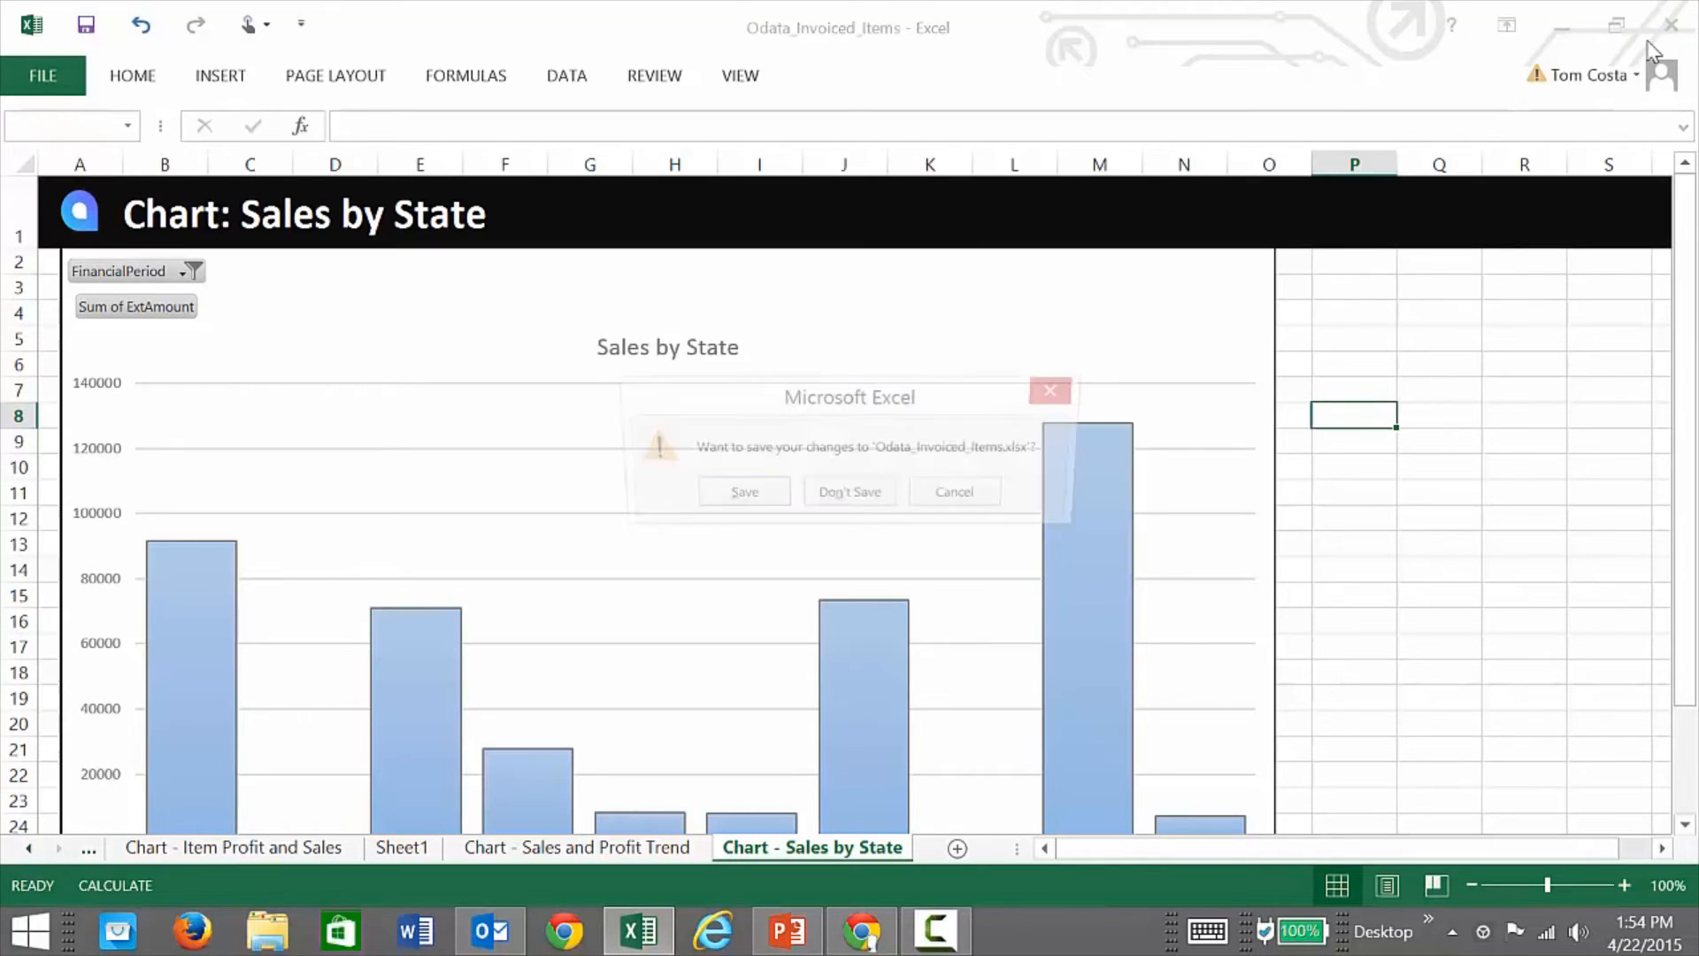
{"action": "left_click", "coordinate": [827, 495]}
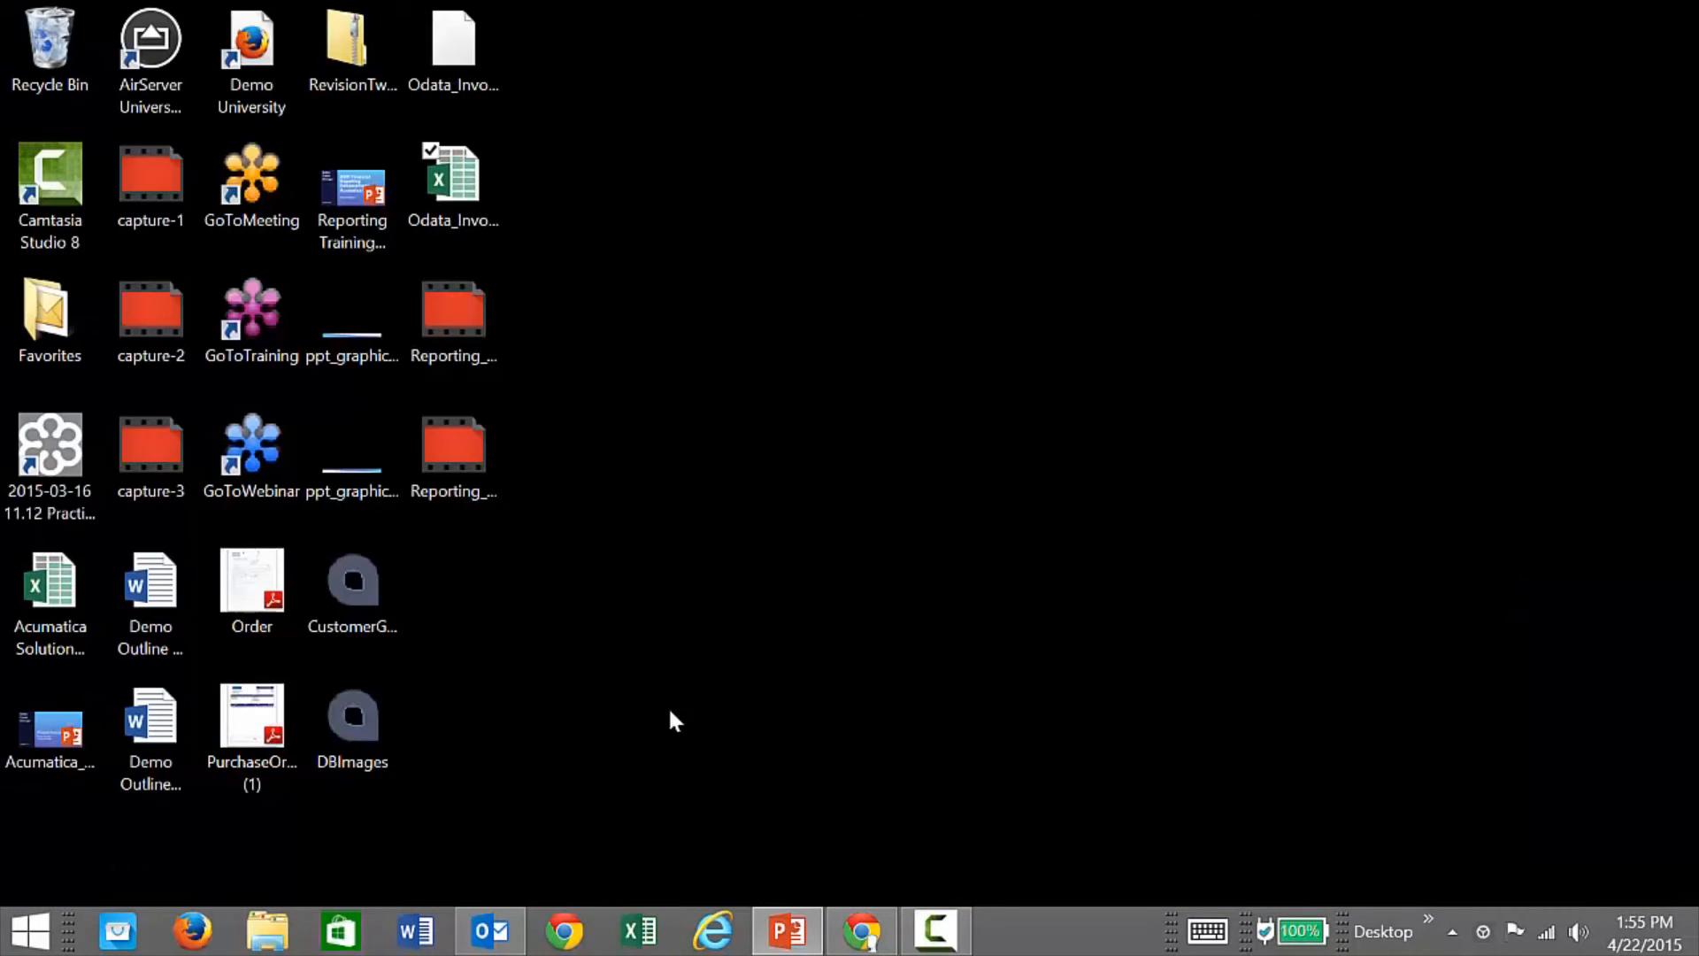
{"action": "left_click", "coordinate": [863, 931]}
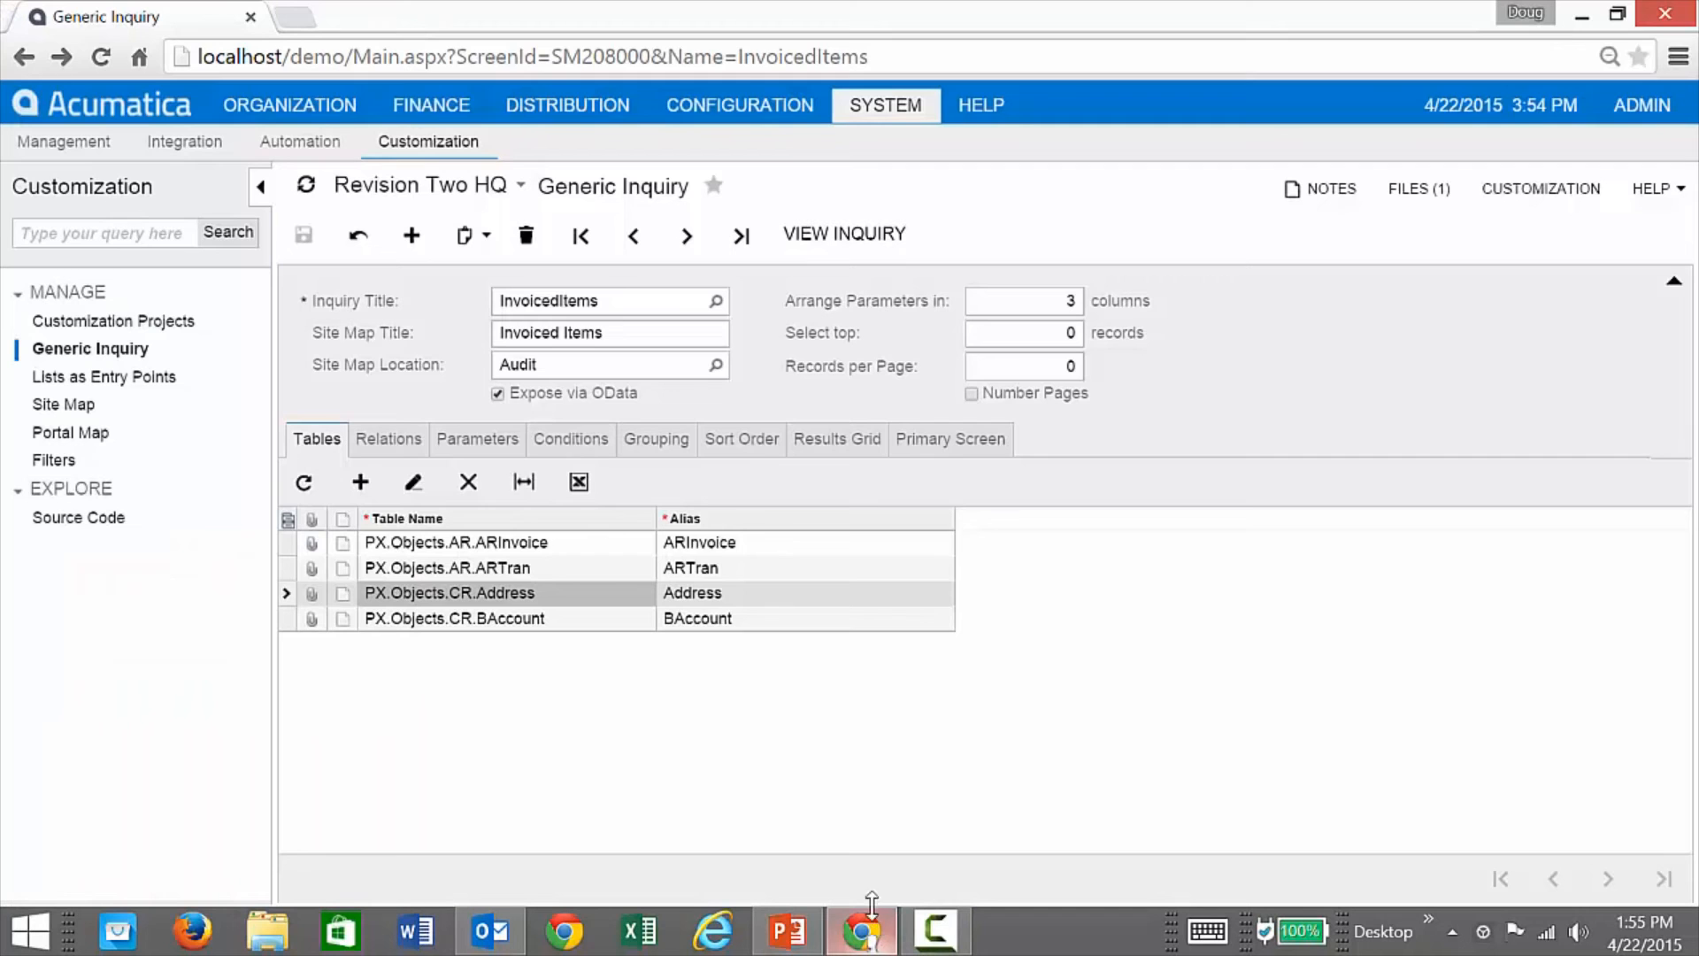
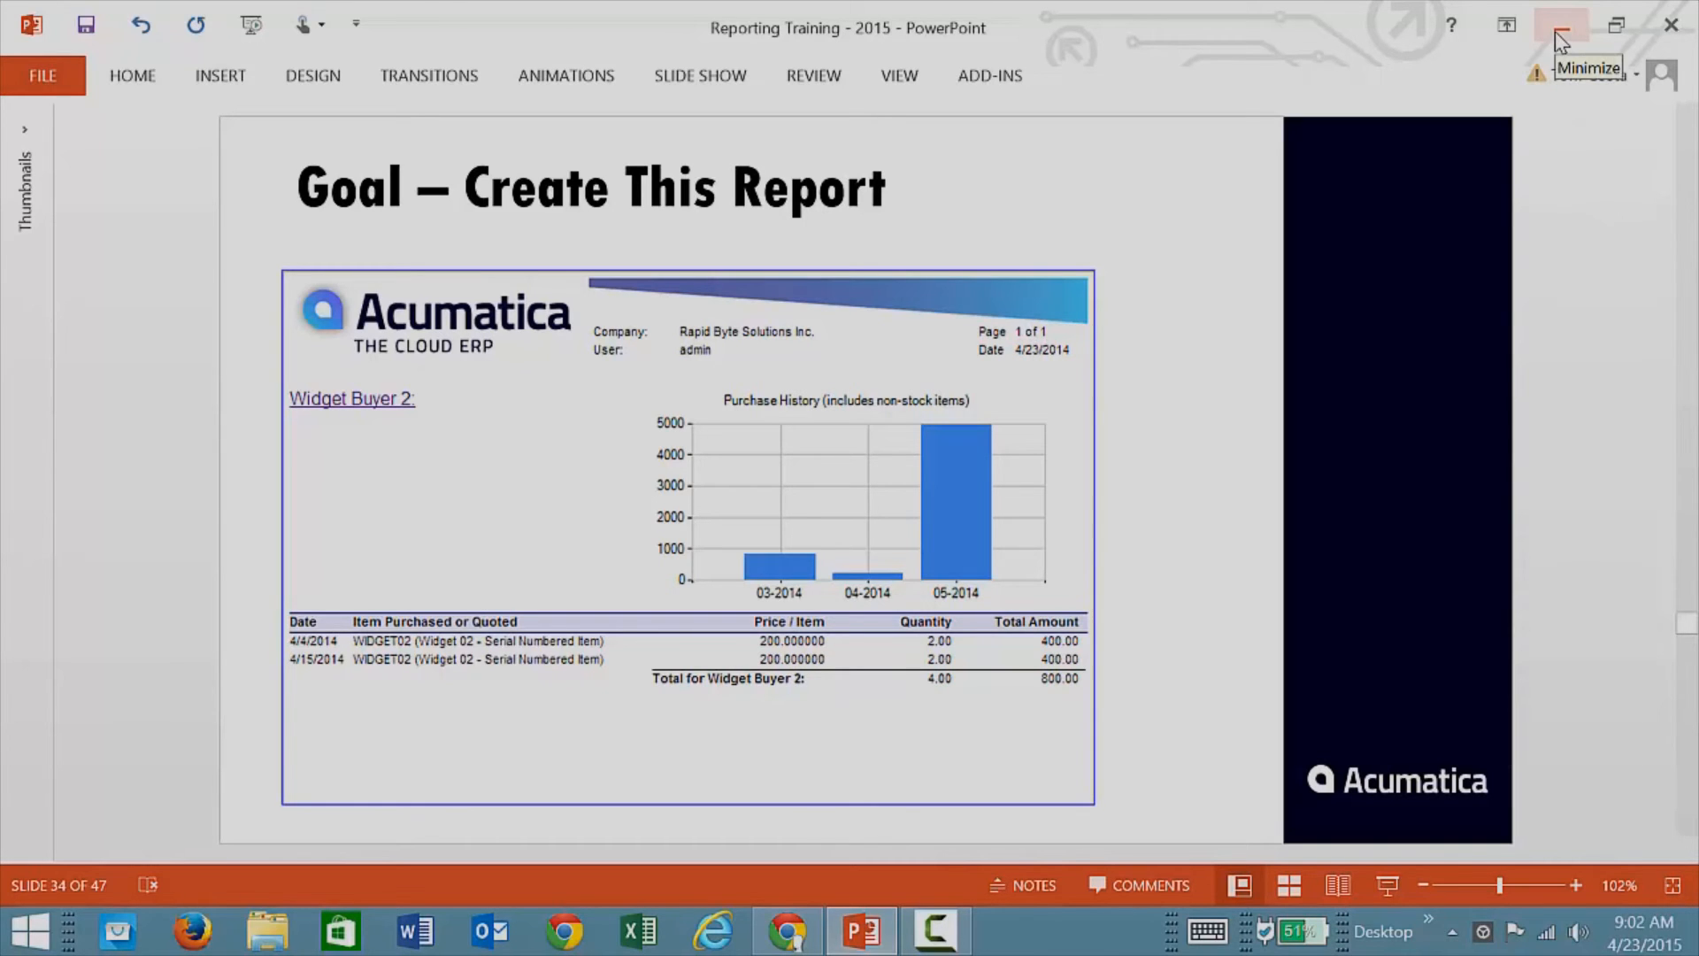
Step: Sign in to Acumatica and open the Invoice/Memo report under Finance > Accounts Receivable reports
{"action": "left_click", "coordinate": [1557, 32]}
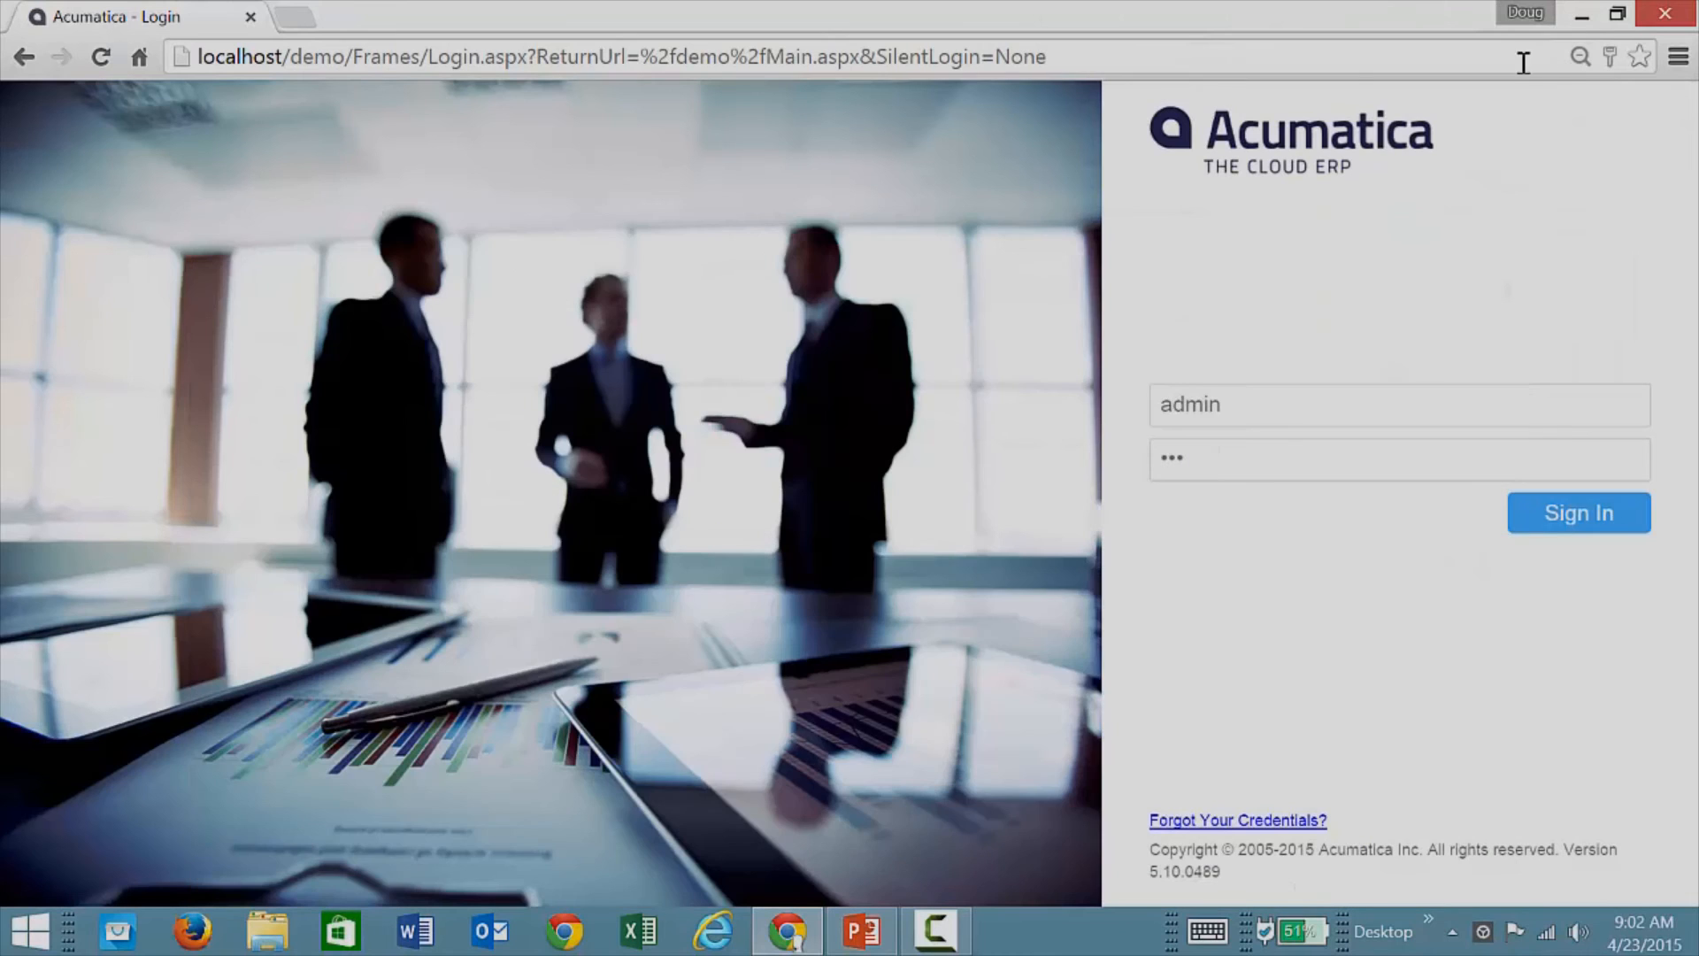
{"action": "left_click", "coordinate": [1614, 511]}
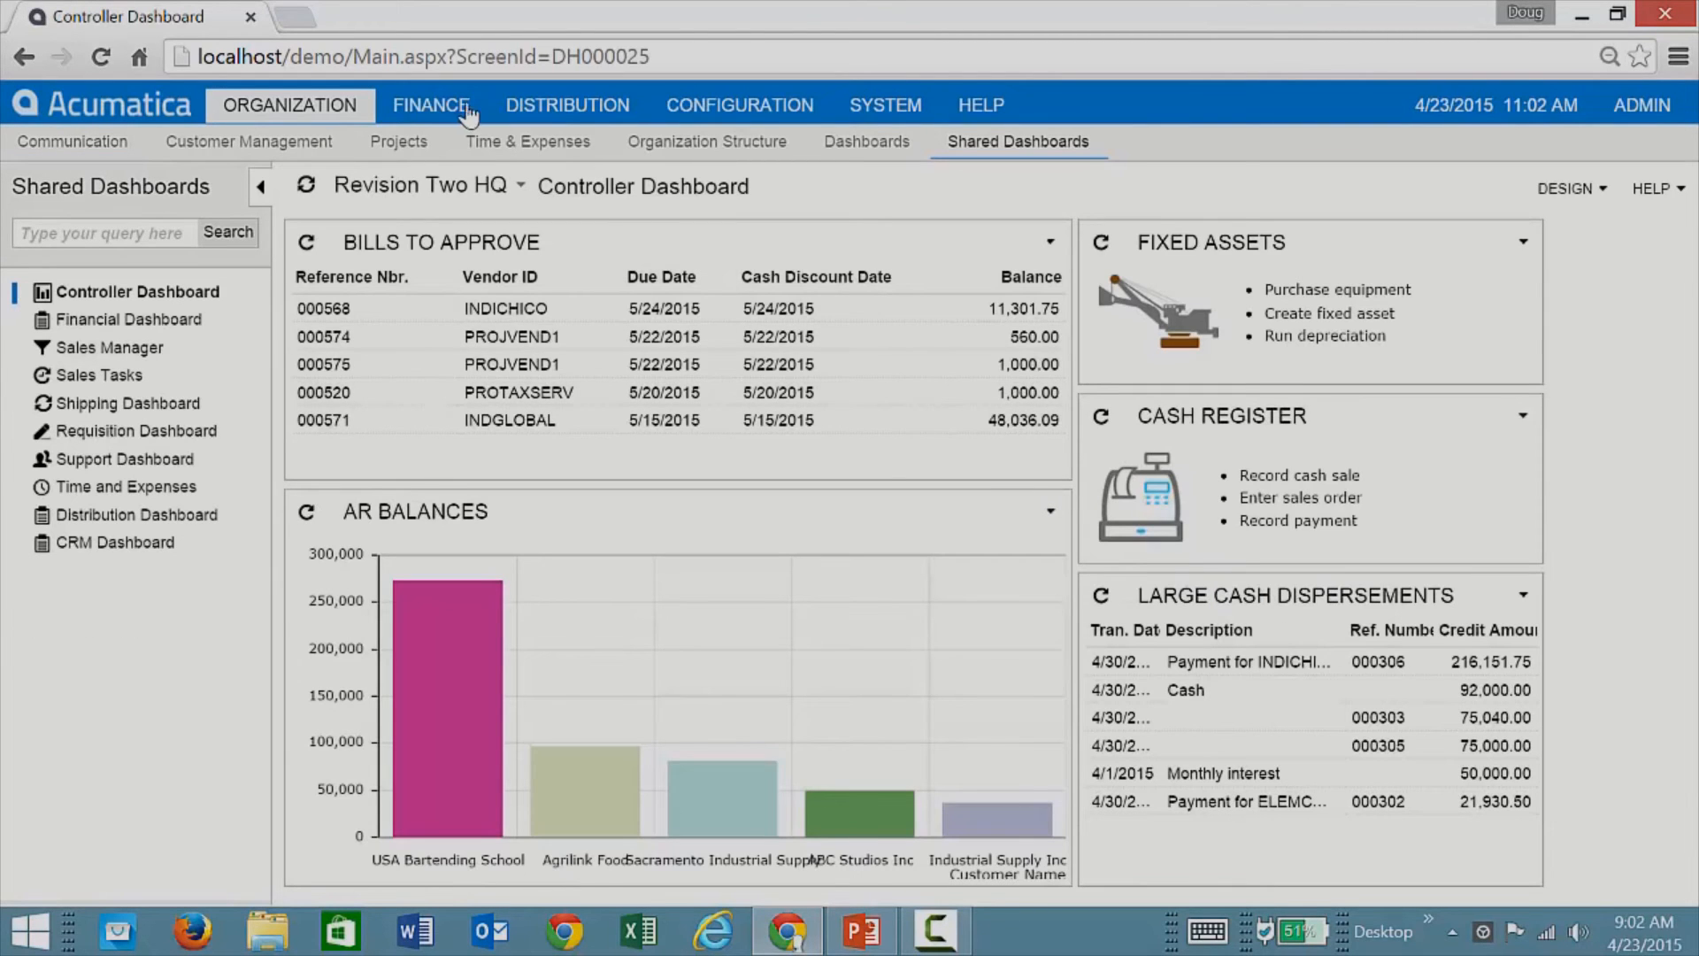
{"action": "left_click", "coordinate": [432, 106]}
{"action": "left_click", "coordinate": [521, 150]}
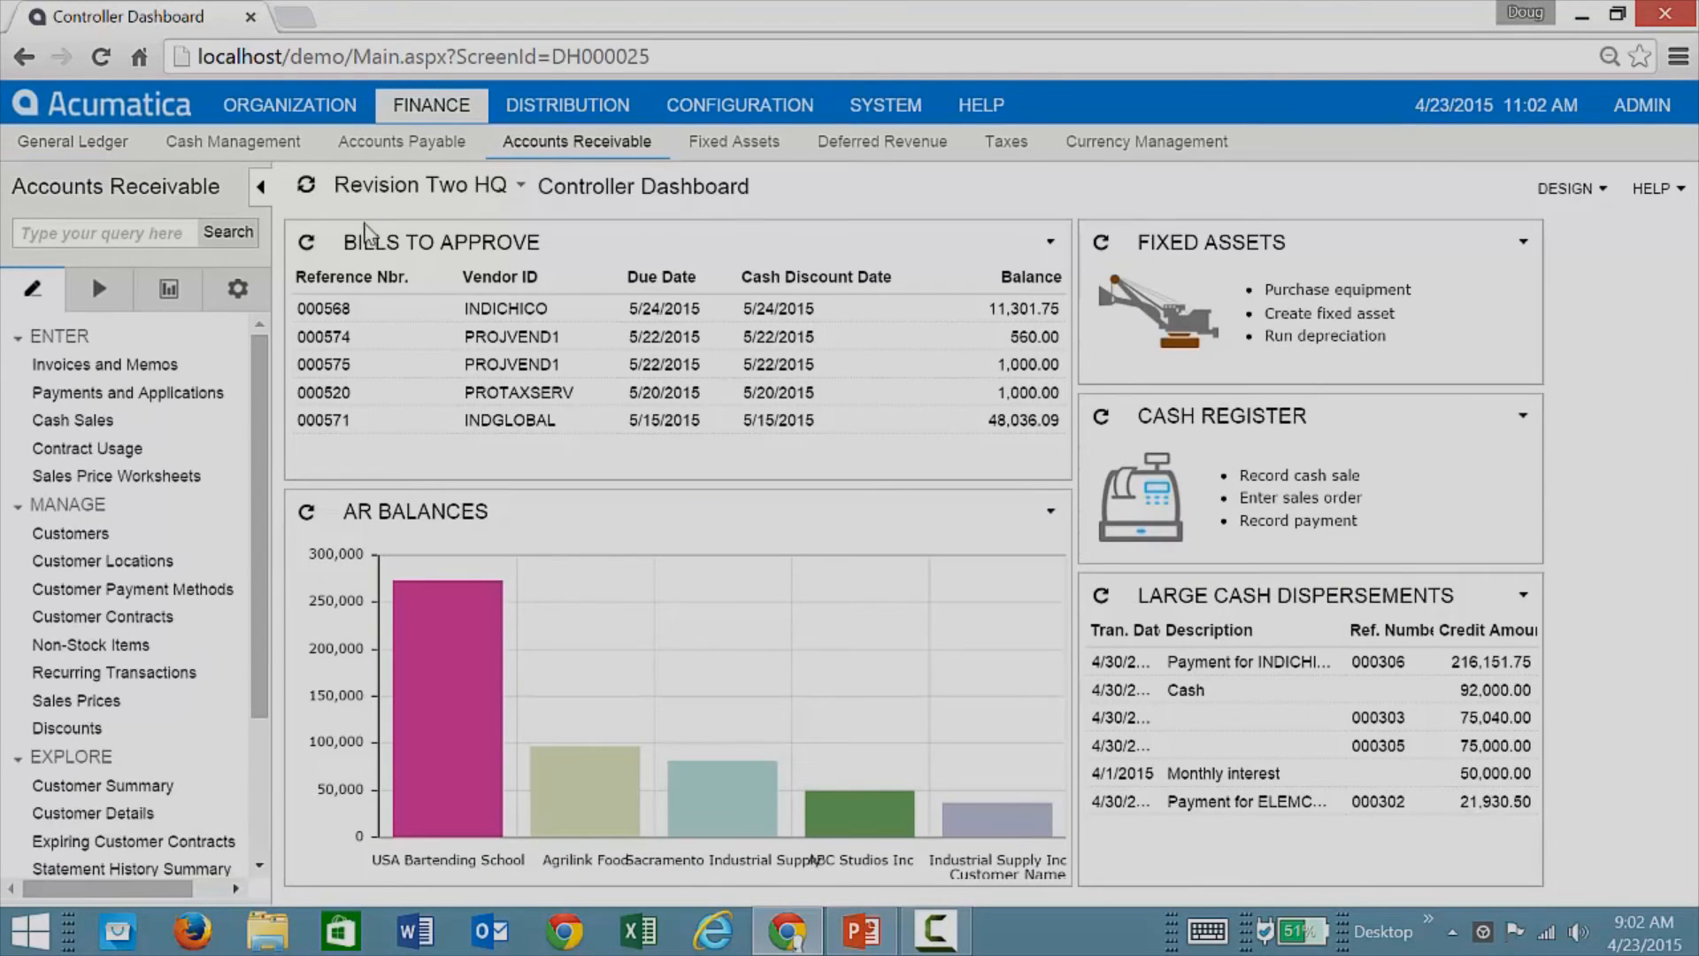
{"action": "left_click", "coordinate": [171, 292]}
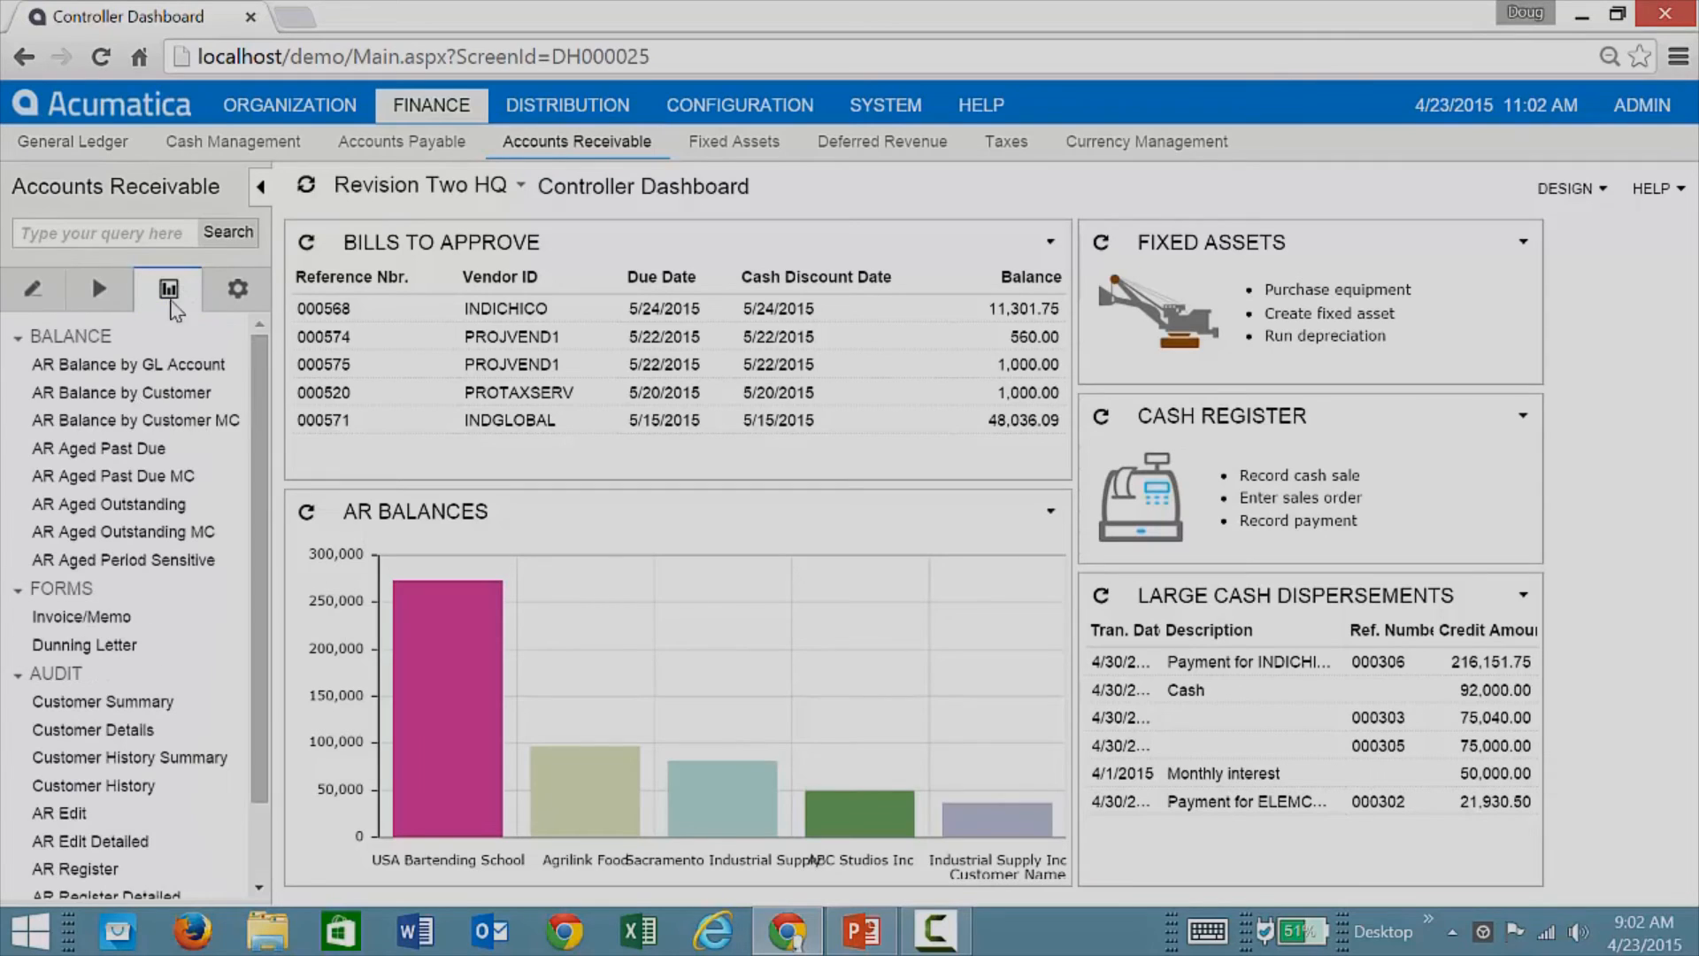
{"action": "left_click", "coordinate": [66, 619]}
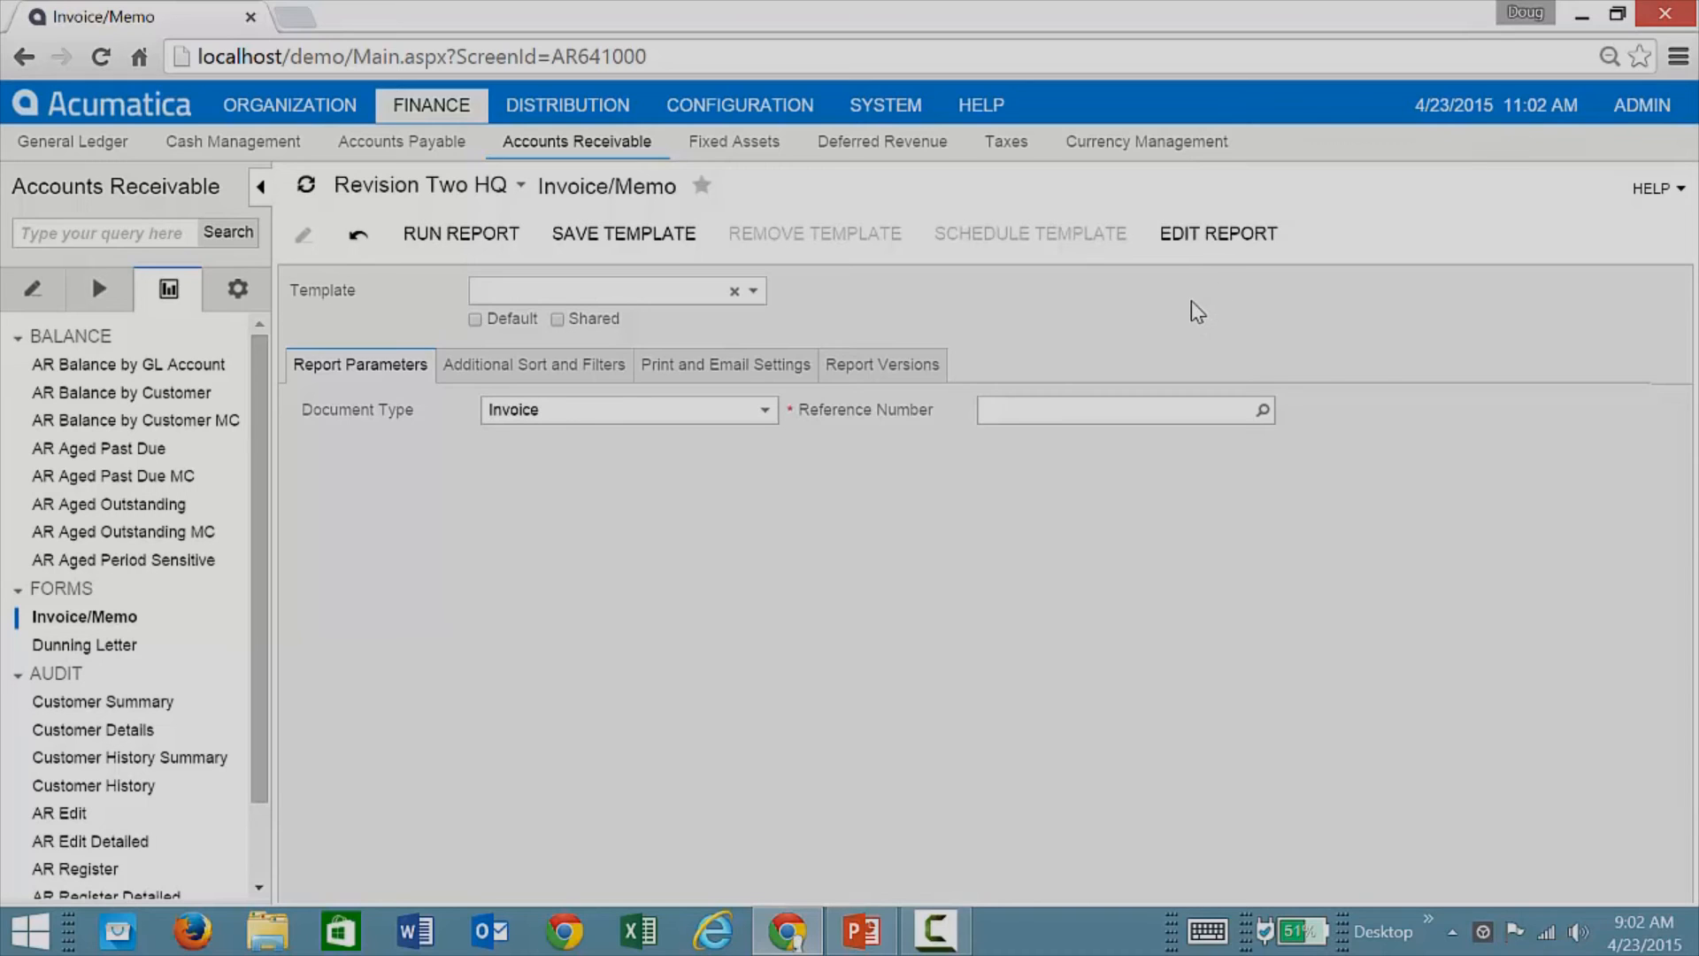
Step: Run the Invoice/Memo report for invoice AR003512, then download its definition via Edit Report
{"action": "left_click", "coordinate": [1260, 409]}
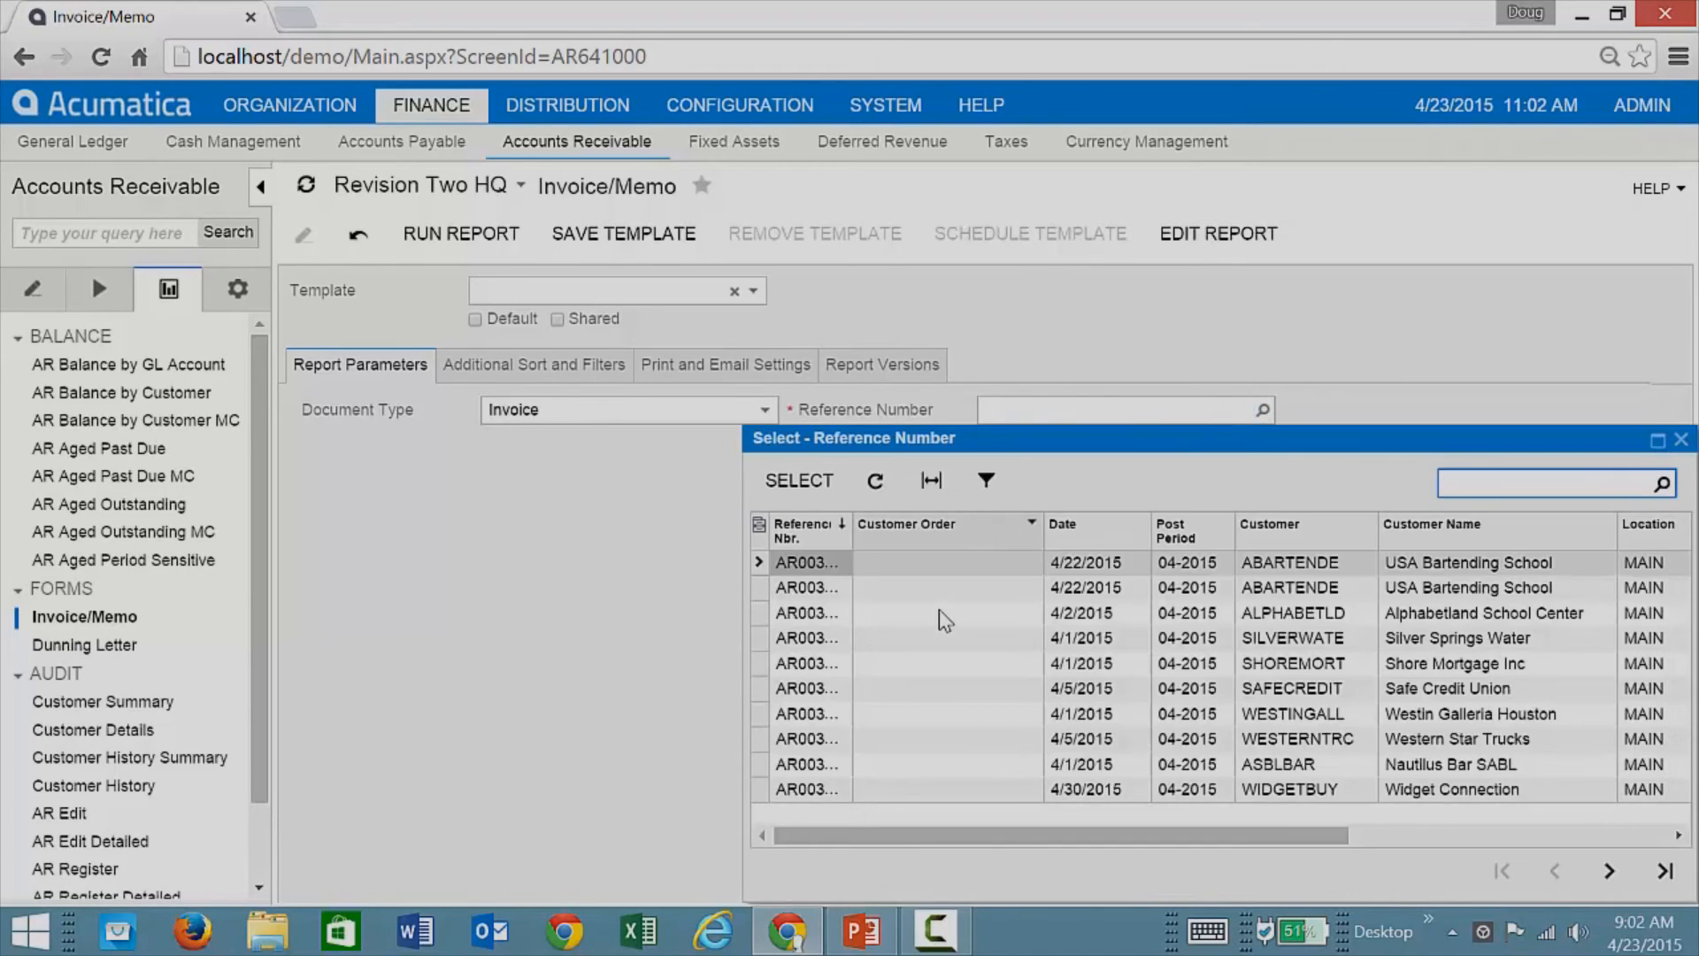
{"action": "double_click", "coordinate": [949, 559]}
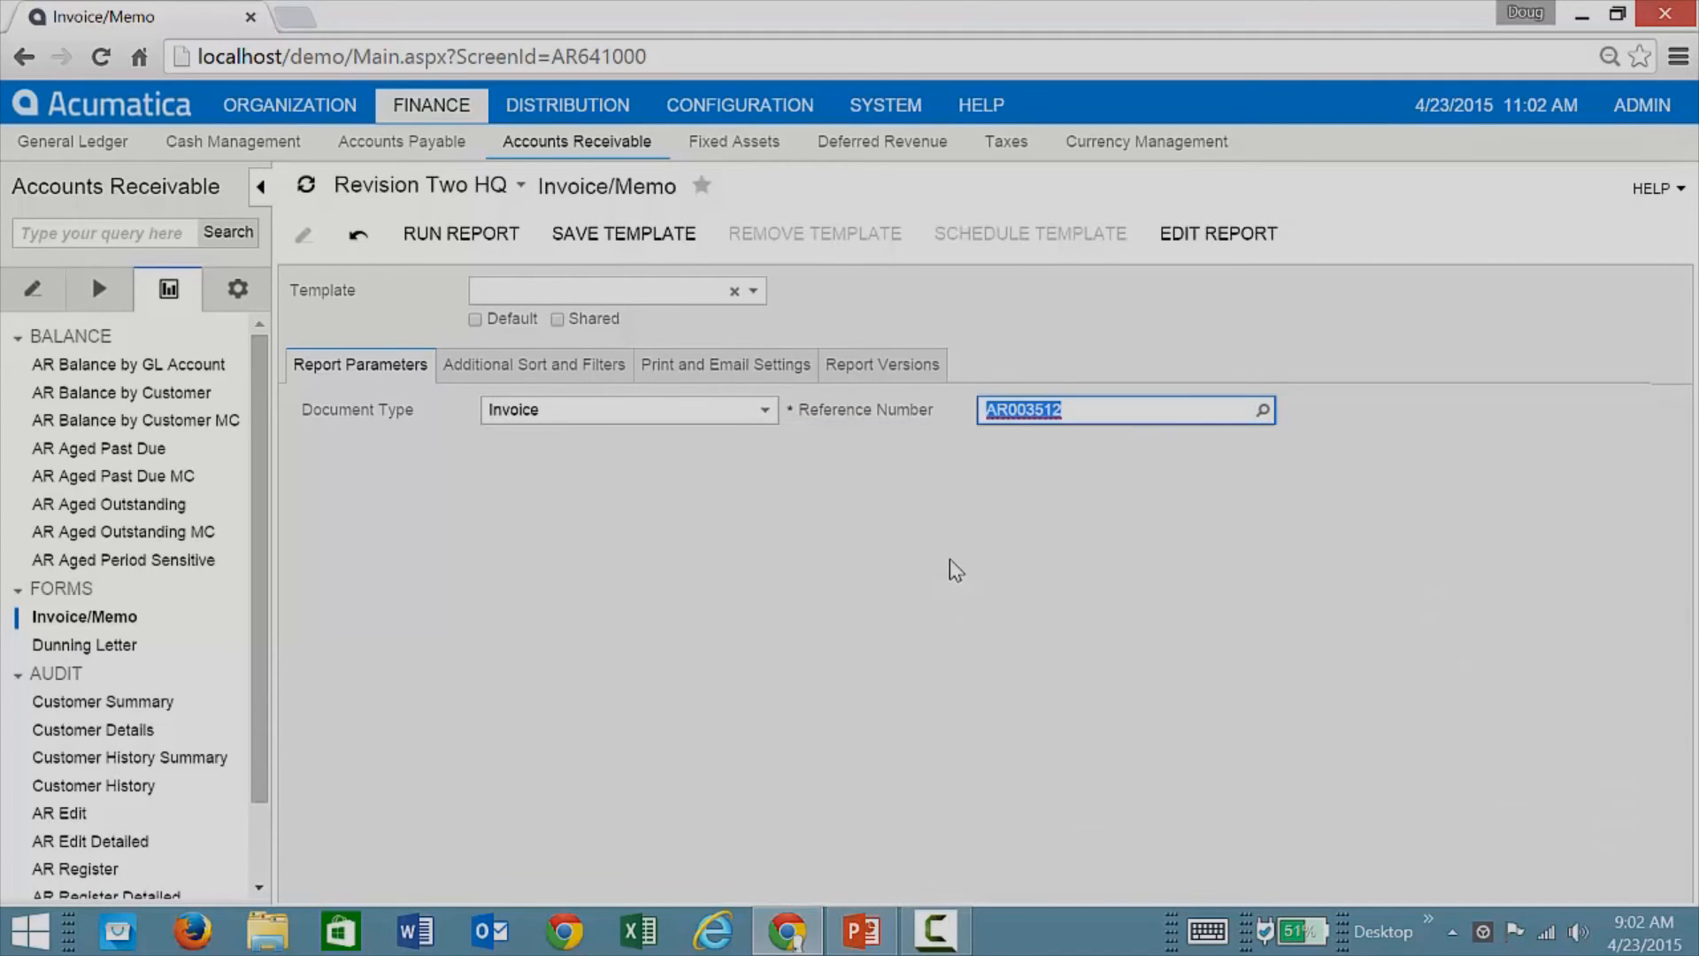
{"action": "left_click", "coordinate": [506, 248]}
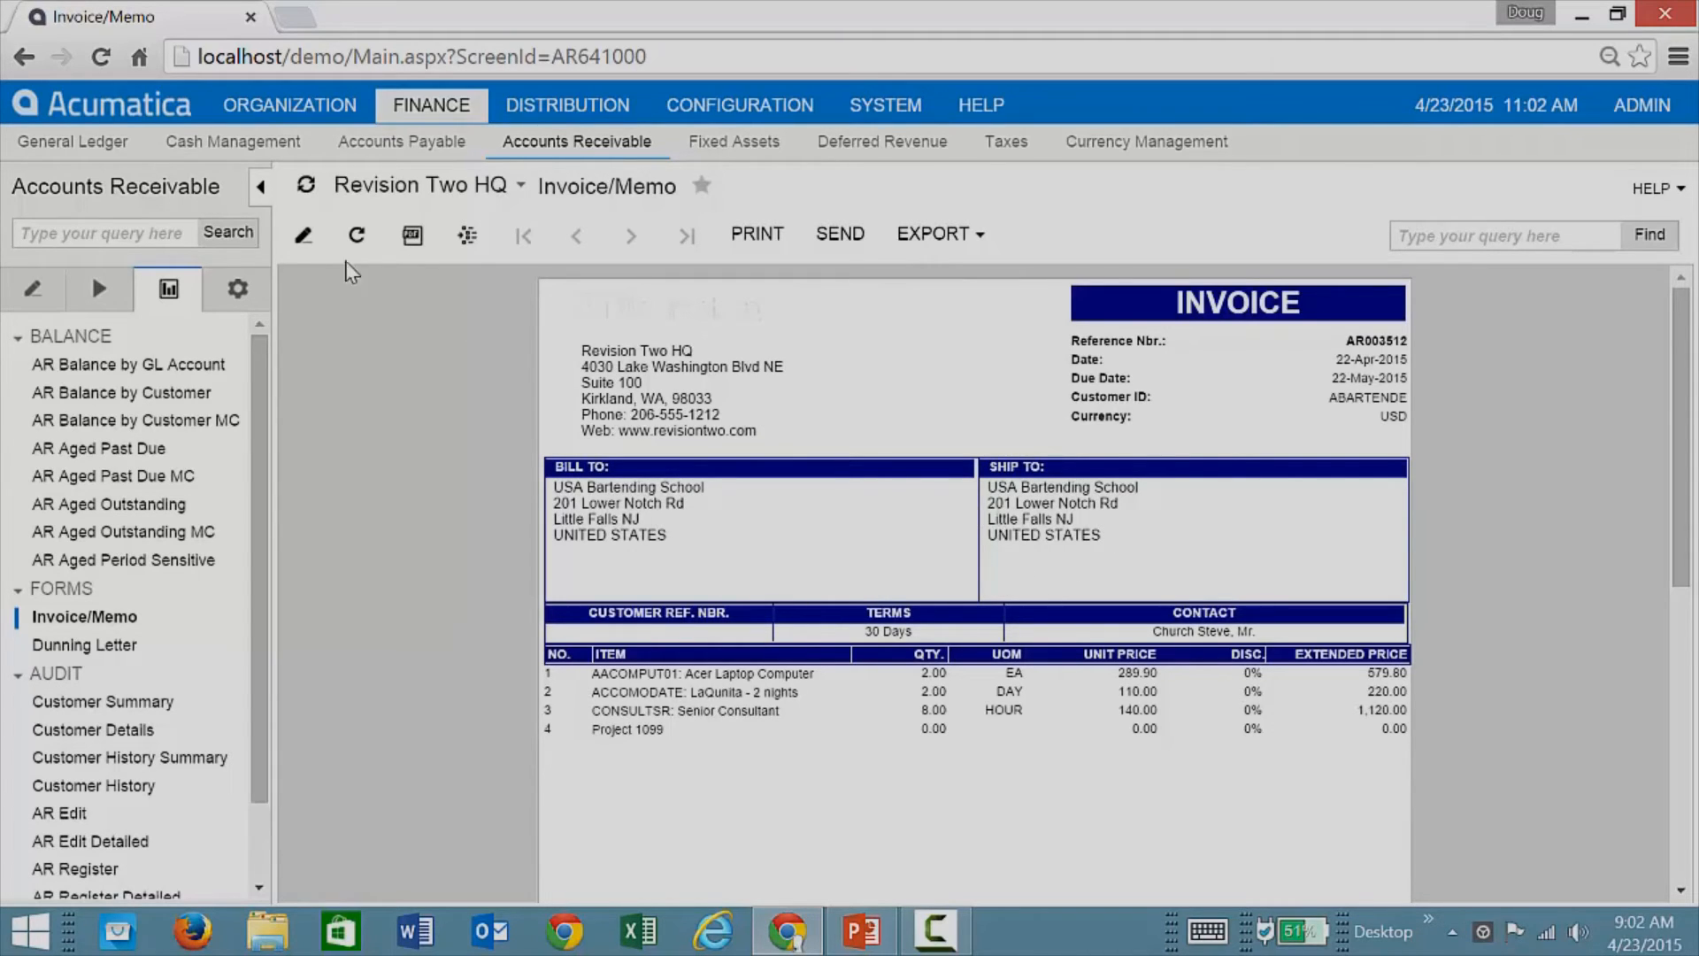
{"action": "left_click", "coordinate": [305, 243]}
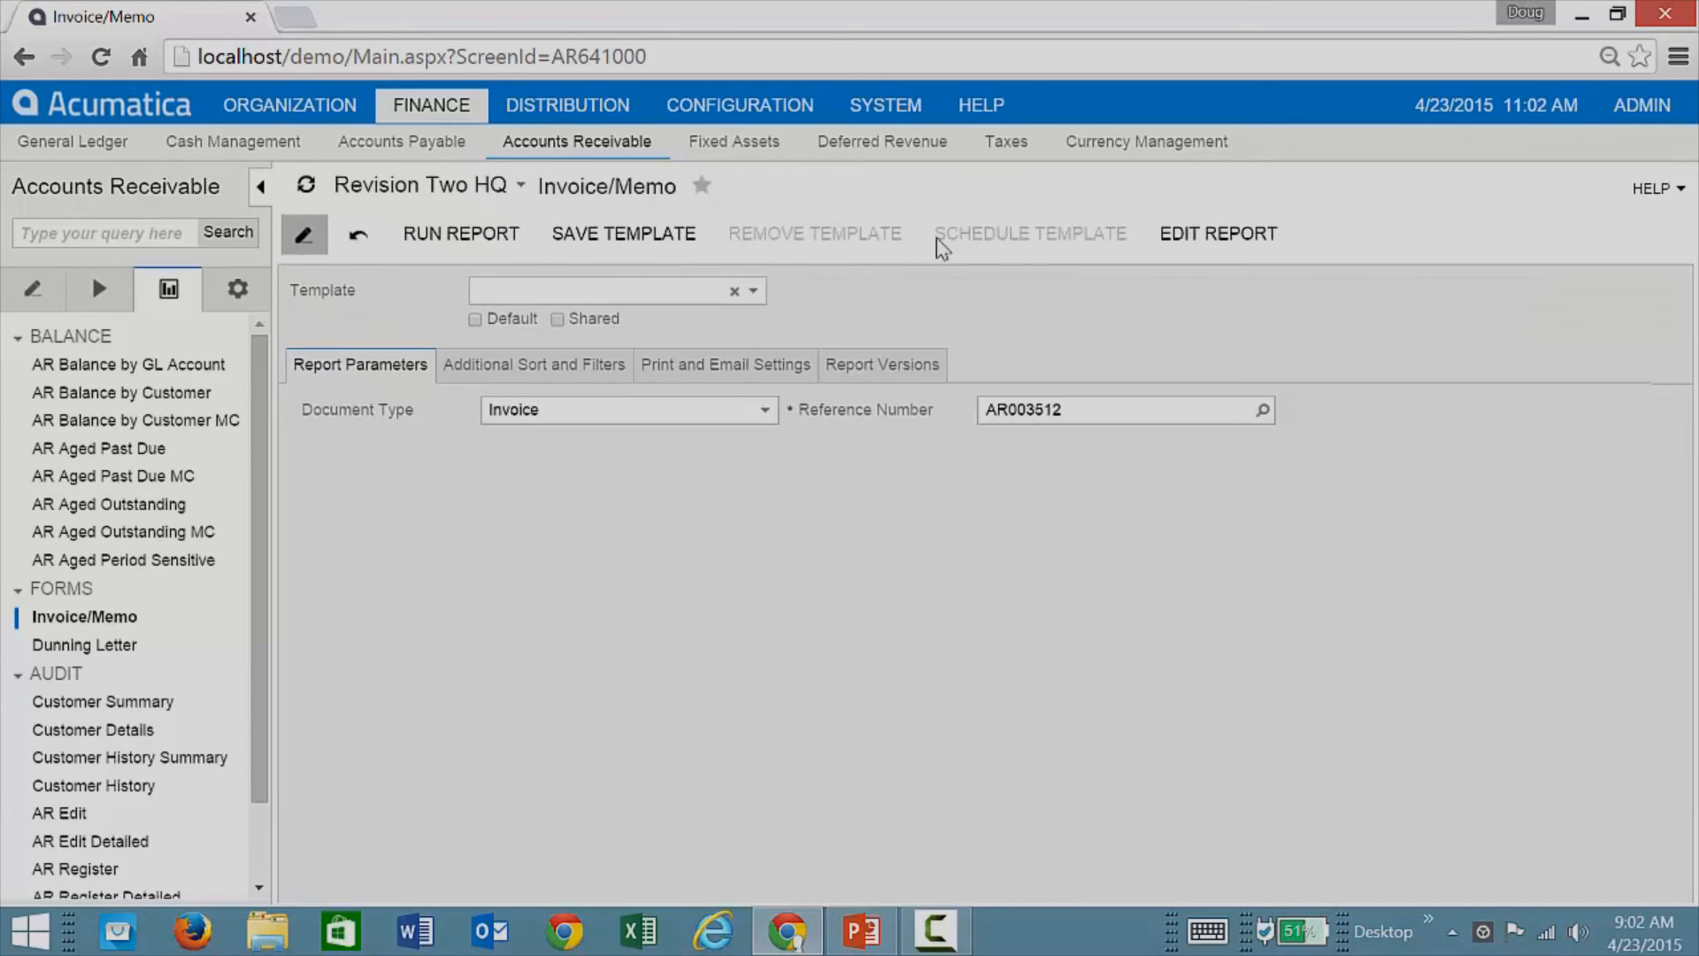
{"action": "left_click", "coordinate": [1159, 256]}
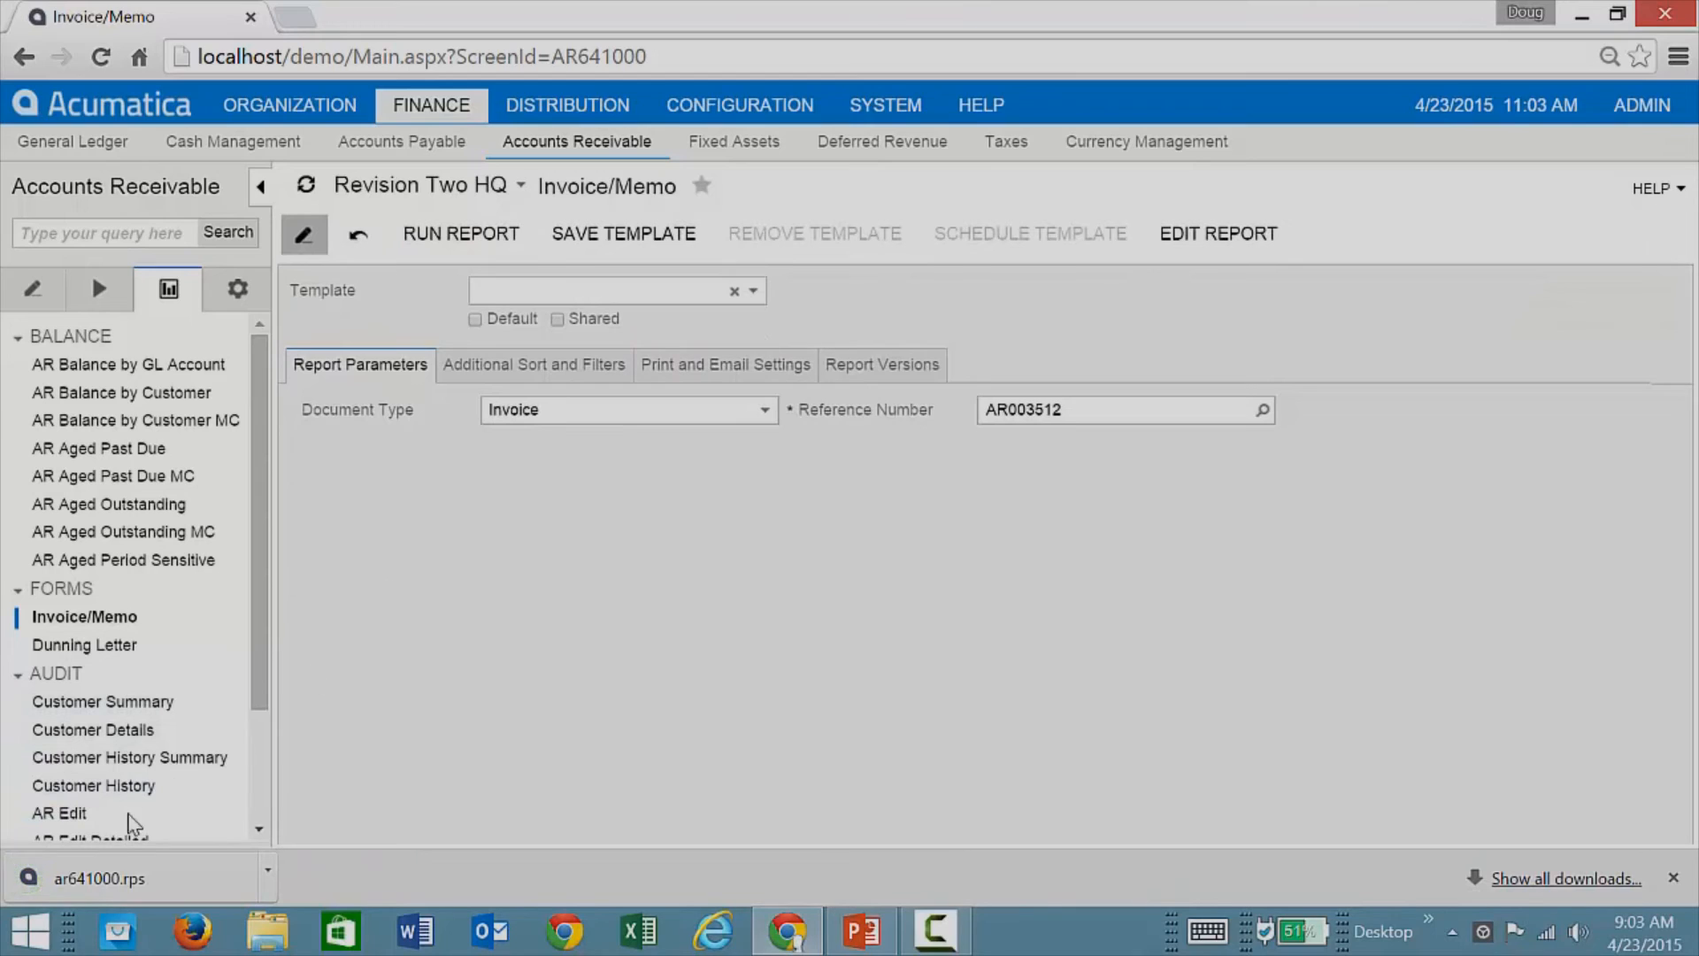
Step: Open the downloaded ar641000.rps and enter the server password to load it into Report Designer
{"action": "left_click", "coordinate": [87, 878]}
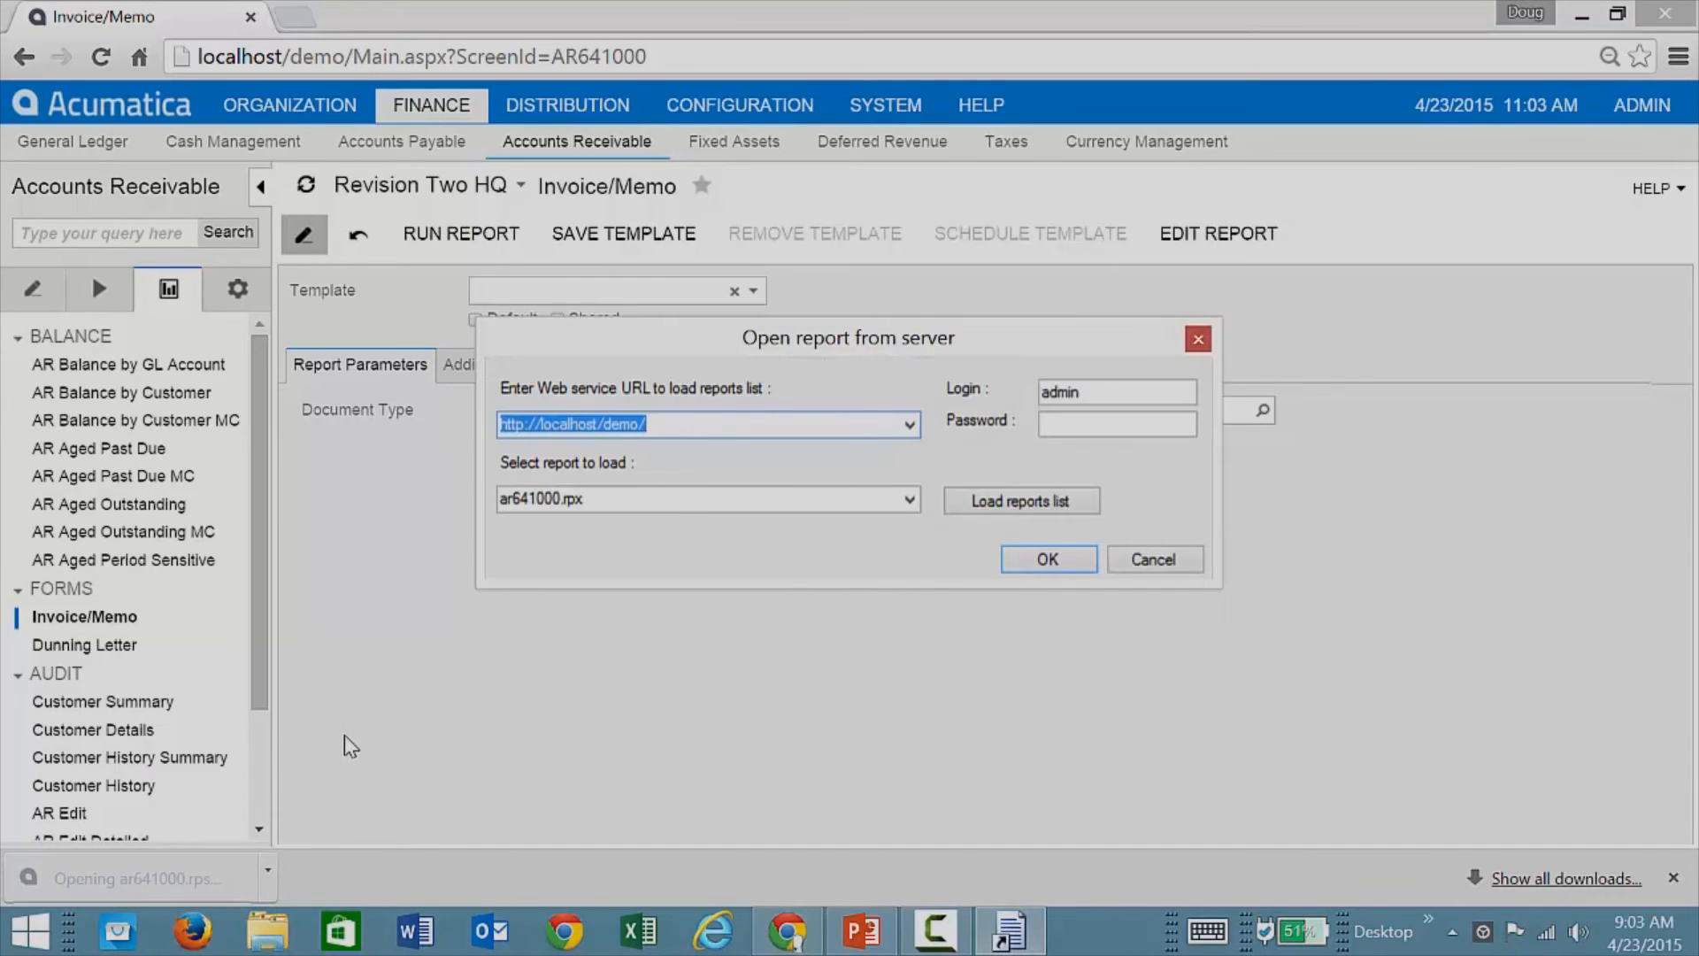
{"action": "left_click", "coordinate": [1112, 424]}
{"action": "type", "text": "123"}
{"action": "left_click", "coordinate": [1044, 559]}
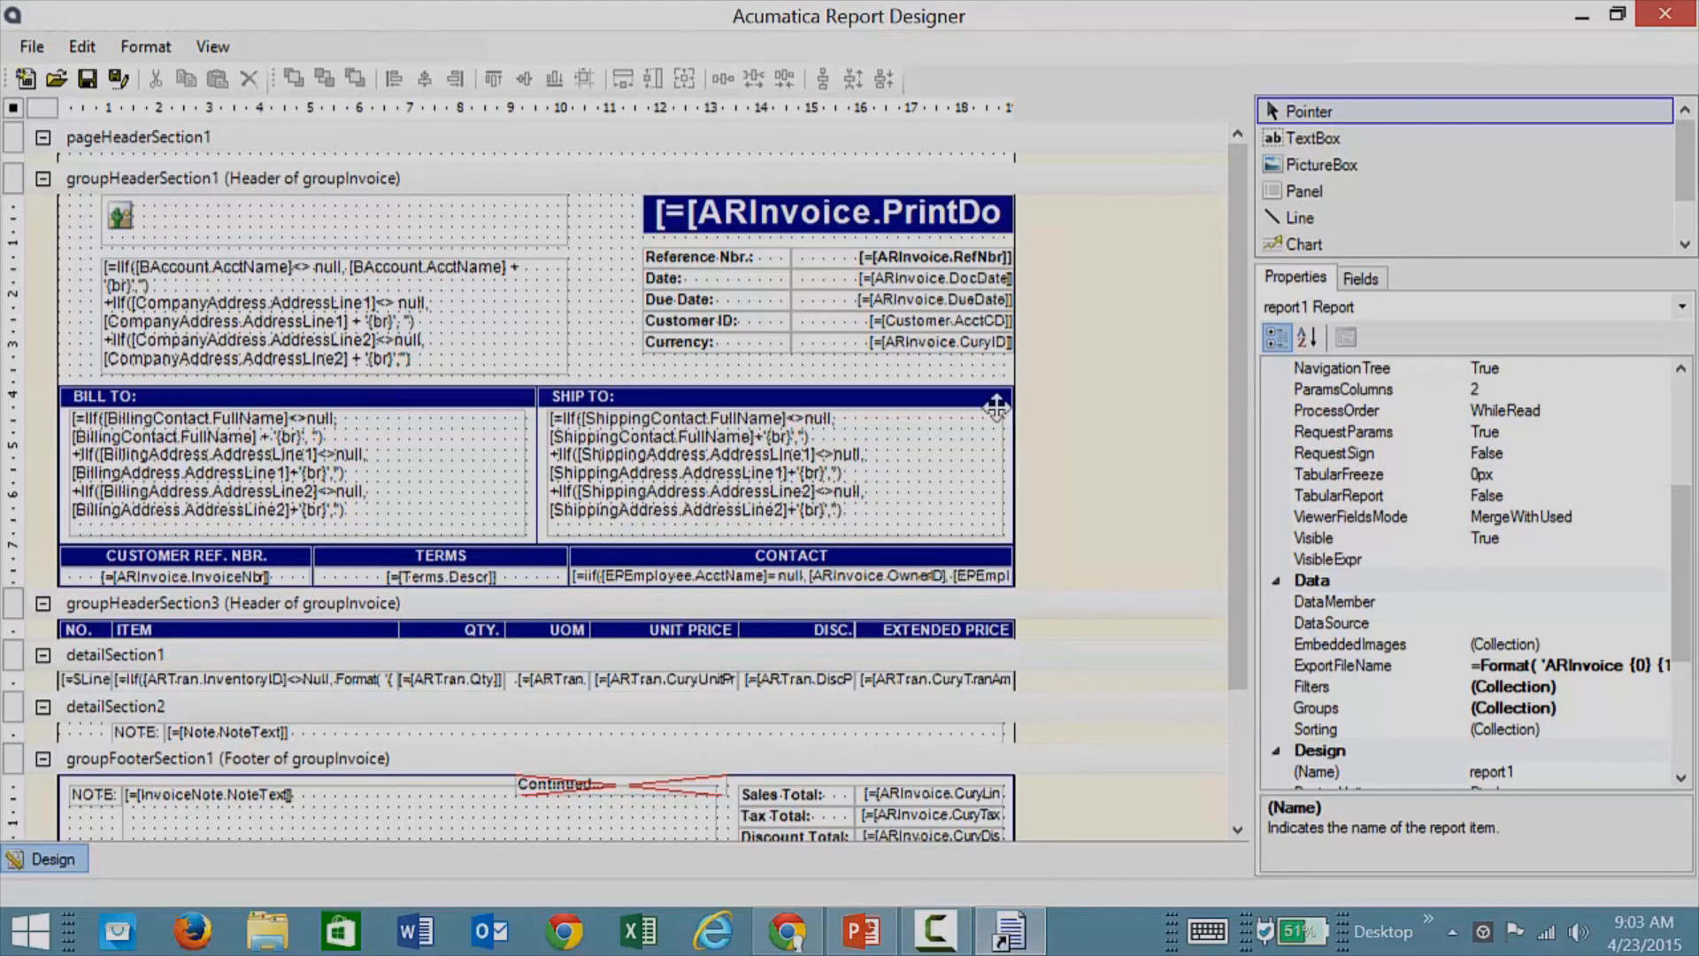
Step: Set the SHIP TO textbox's Style BackColor to light green (192, 255, 192)
{"action": "left_click", "coordinate": [801, 469]}
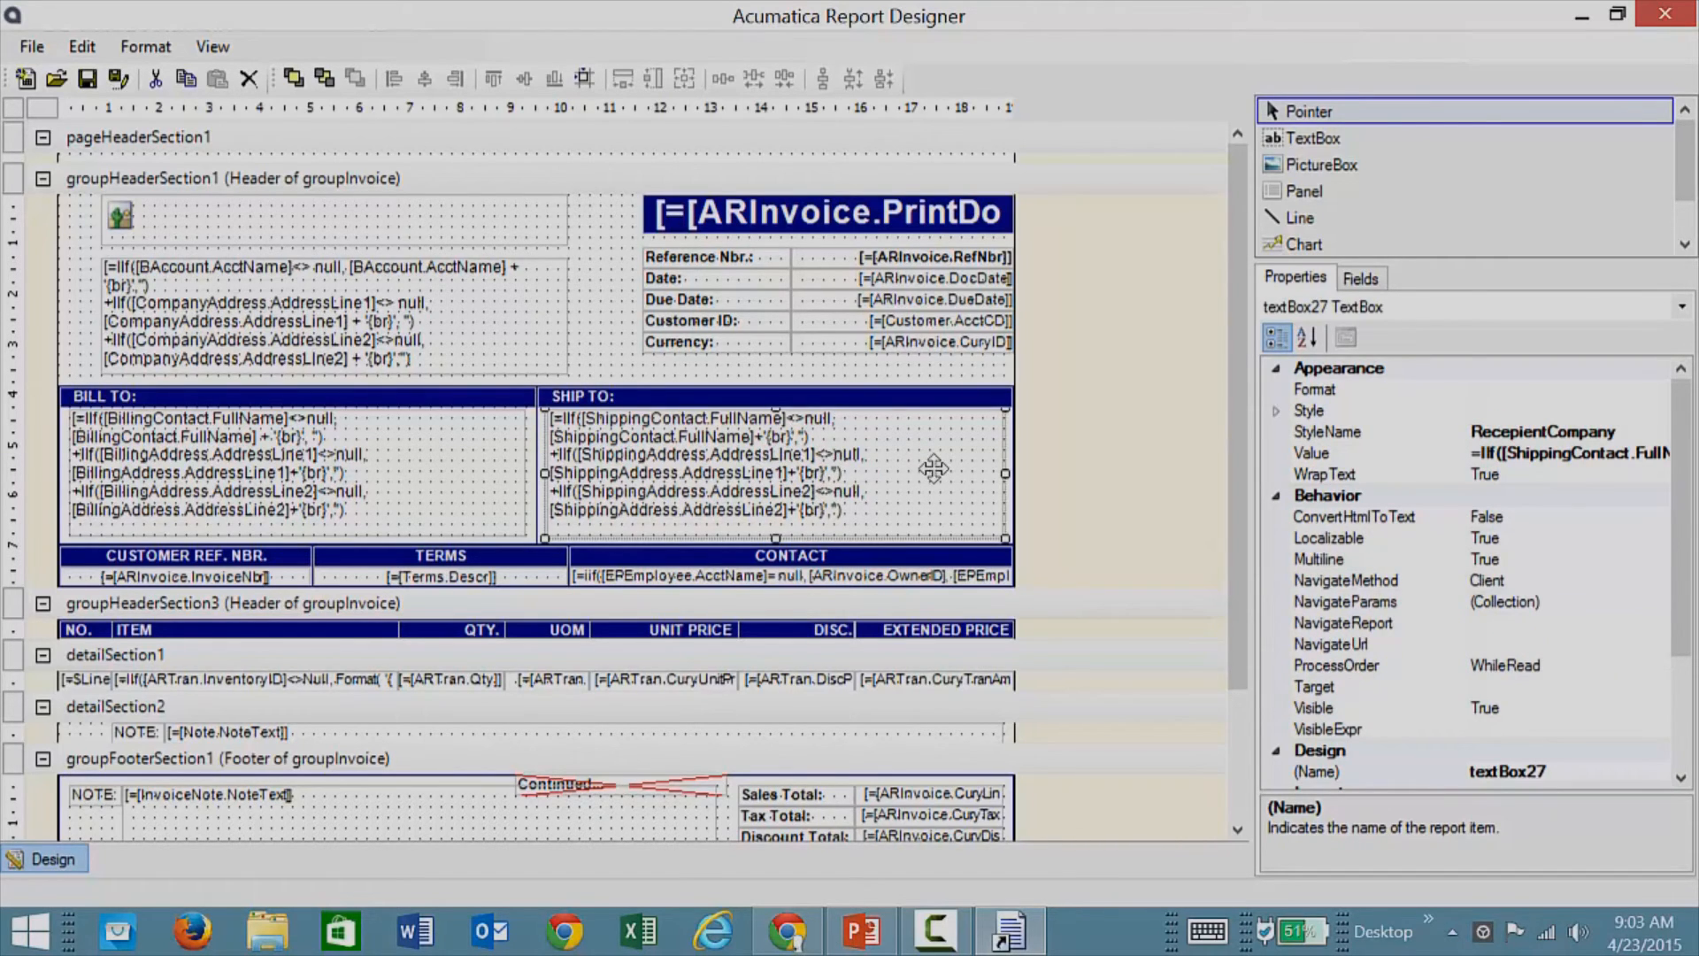
{"action": "left_click", "coordinate": [1276, 412]}
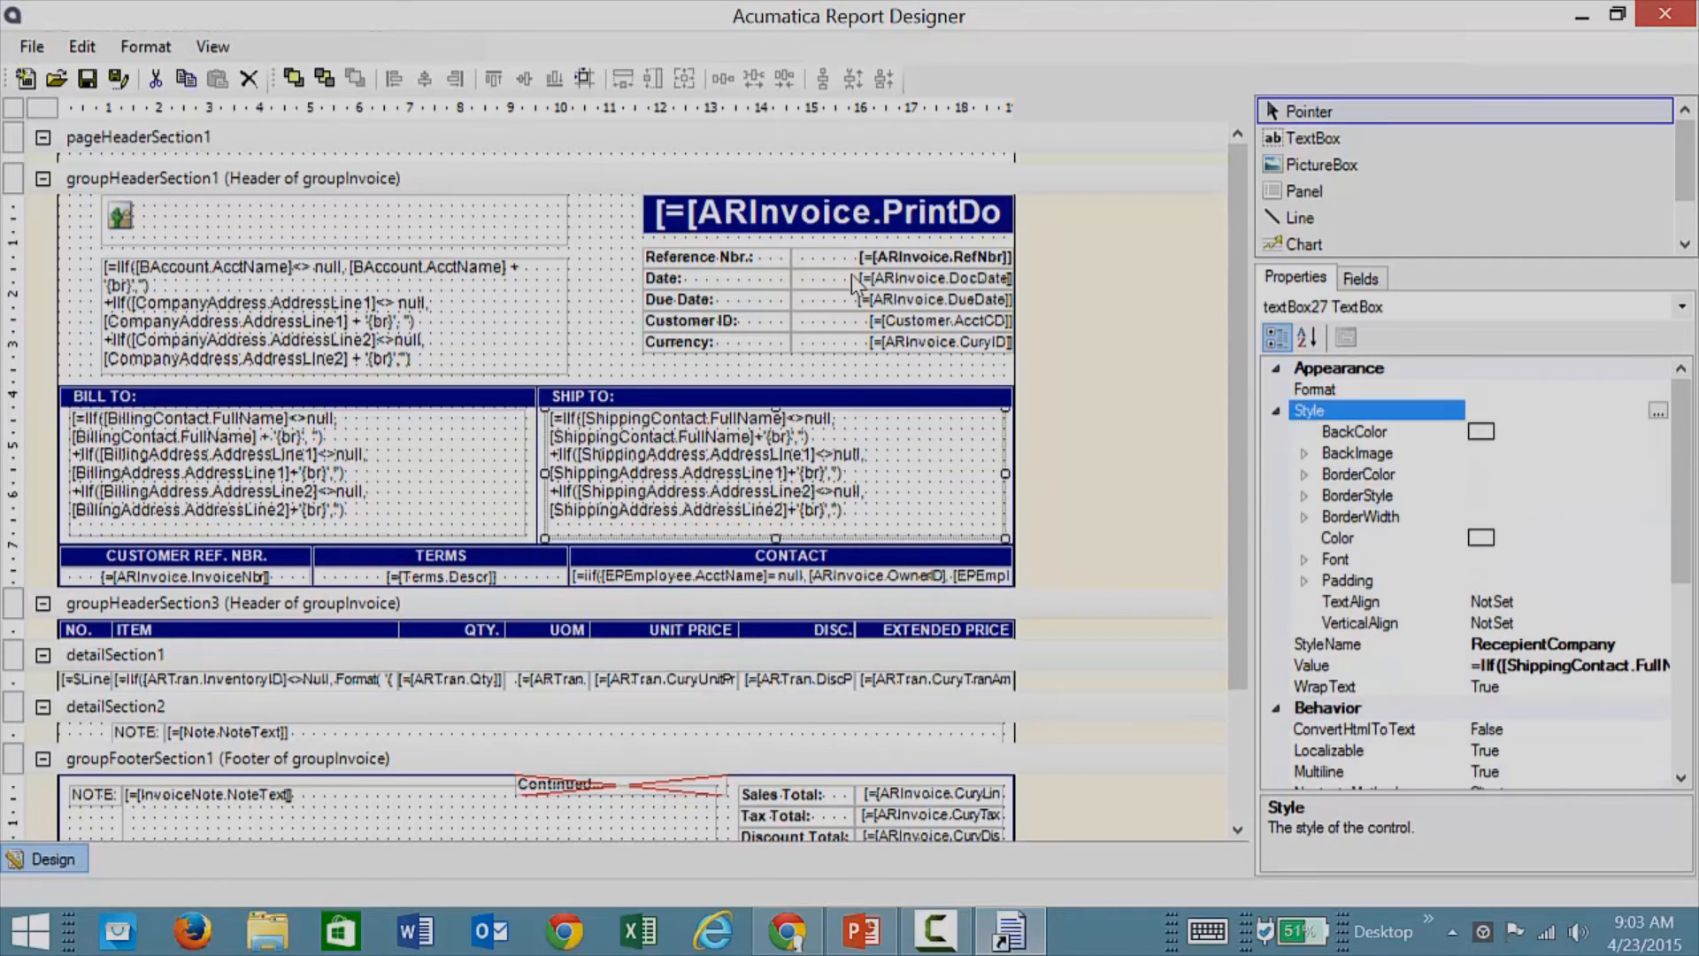
{"action": "left_click", "coordinate": [1515, 432]}
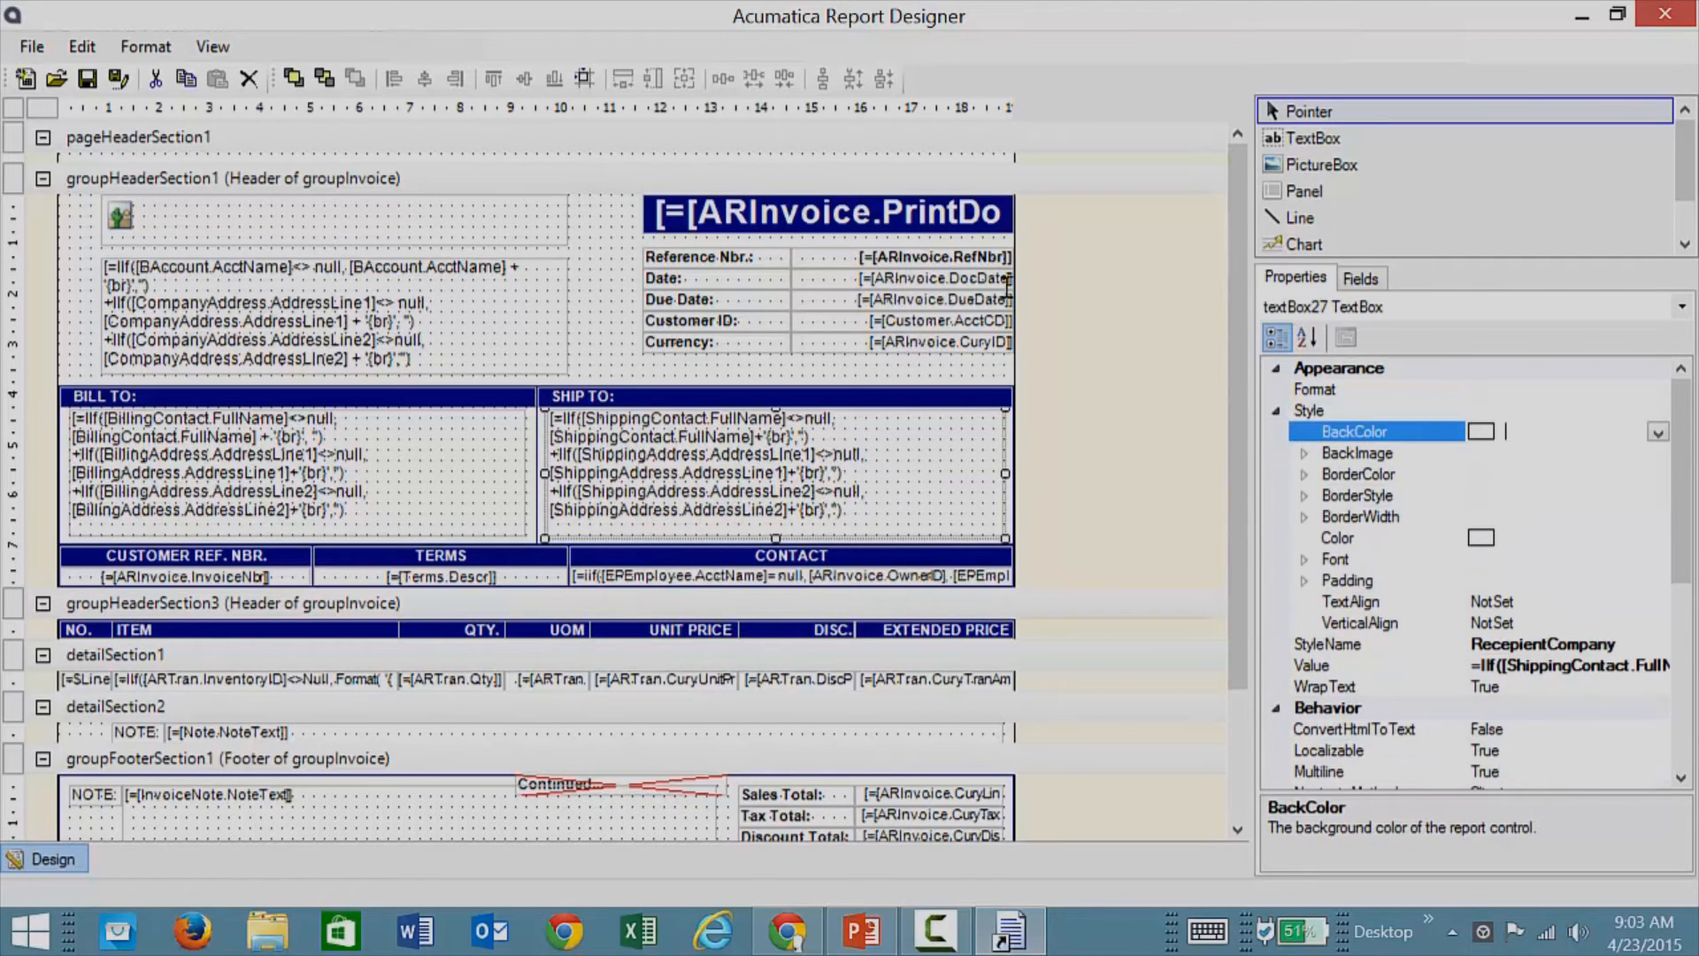
{"action": "left_click", "coordinate": [1657, 433]}
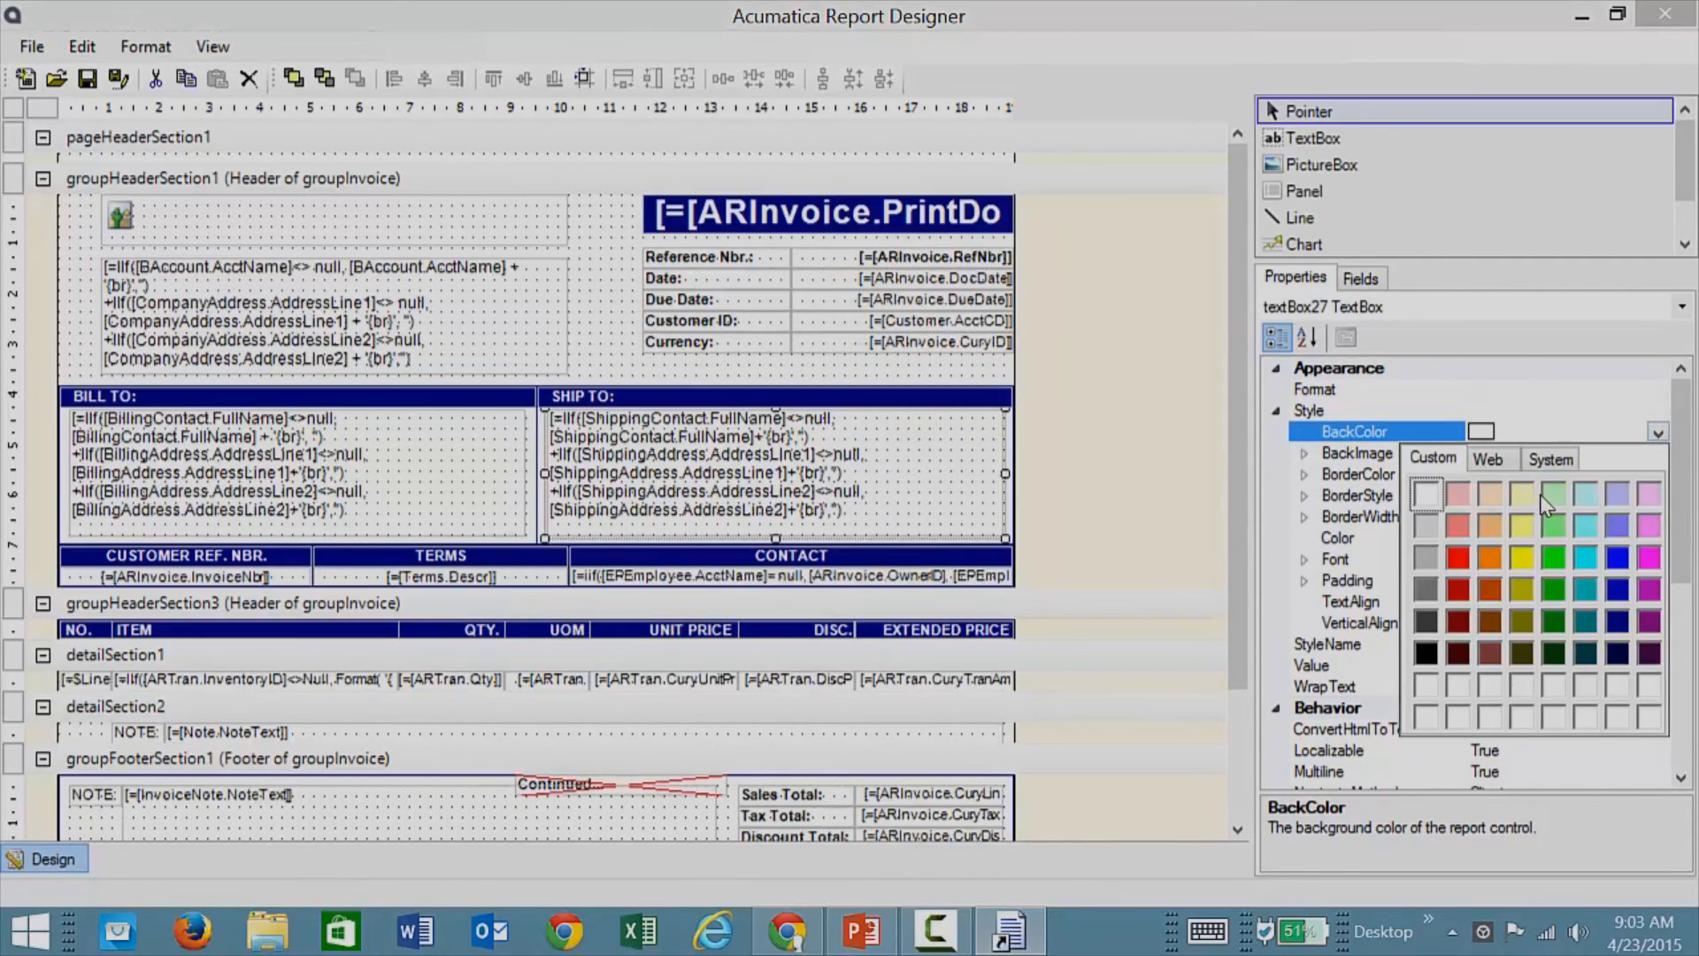
{"action": "left_click", "coordinate": [1551, 508]}
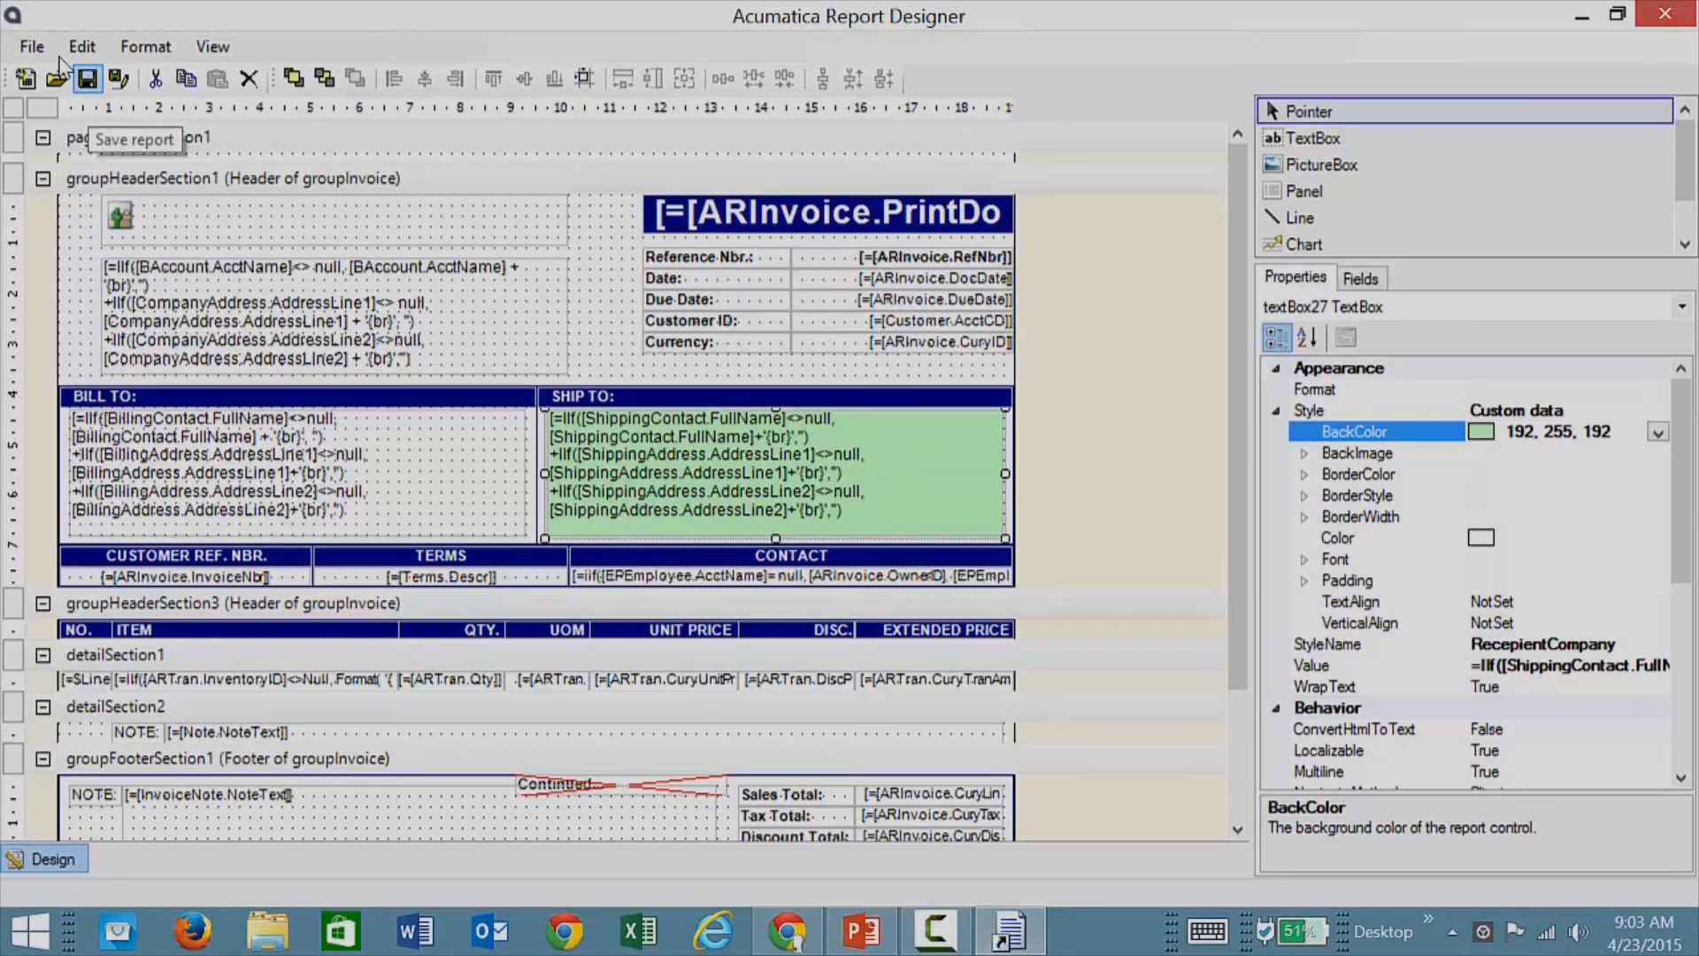
{"action": "left_click", "coordinate": [31, 46]}
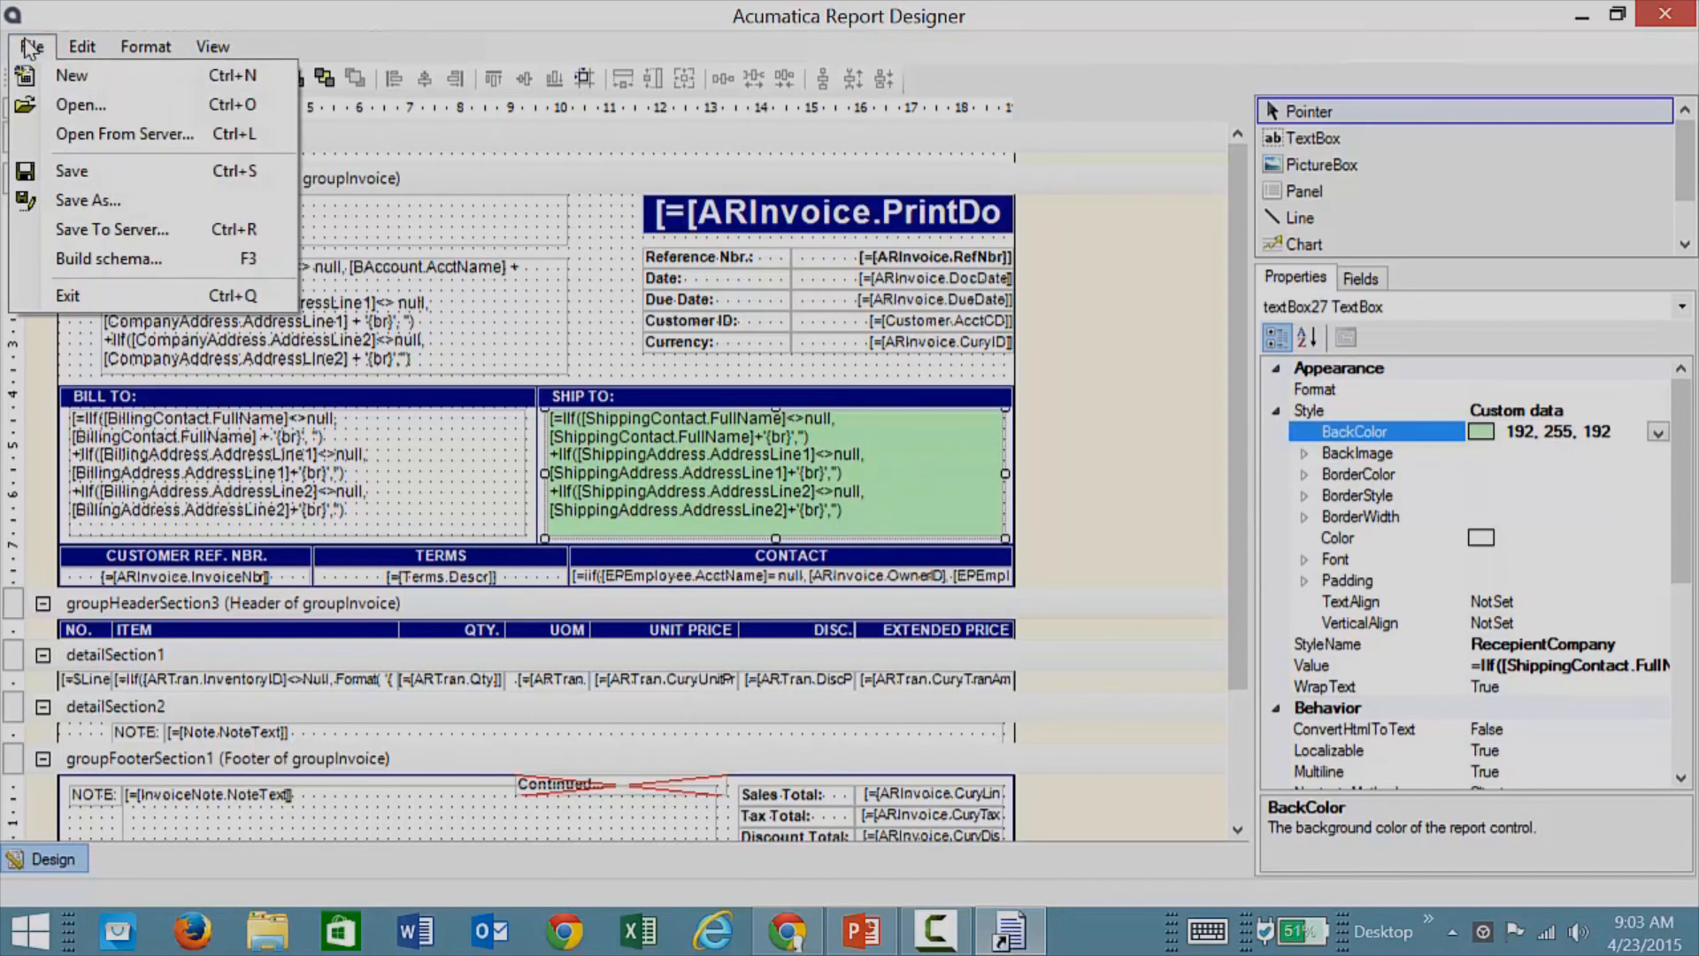
Step: Save ar641000 to the server as a new version described 'green version'
{"action": "left_click", "coordinate": [81, 231]}
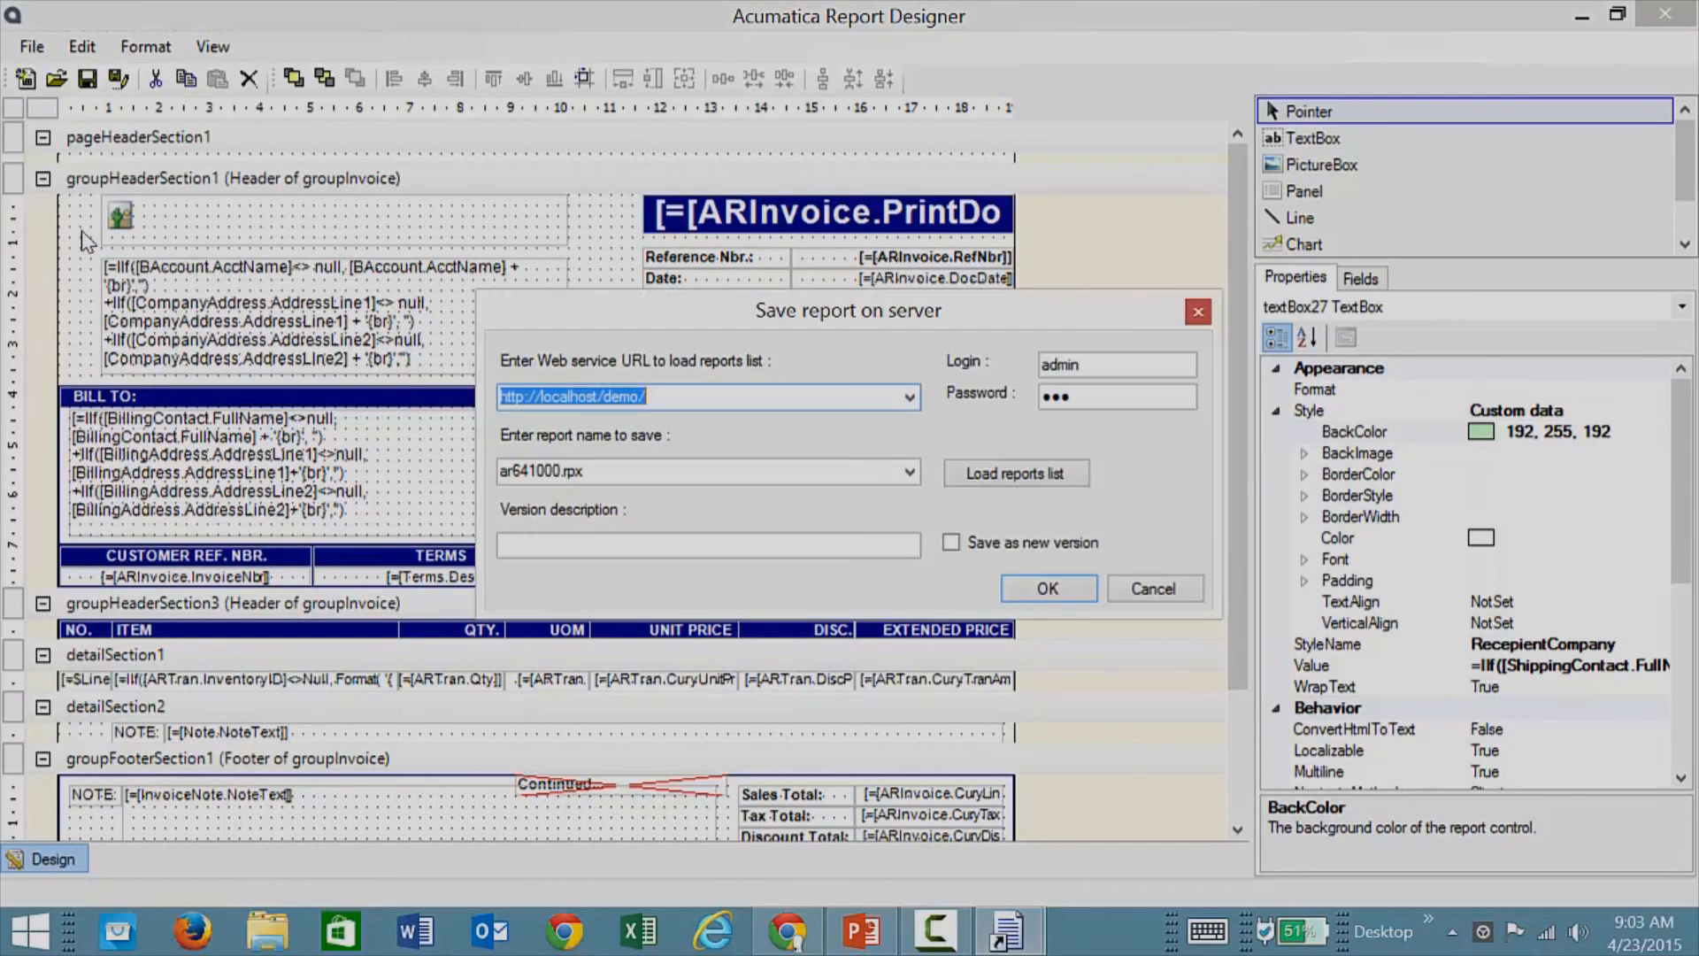
{"action": "left_click", "coordinate": [600, 549]}
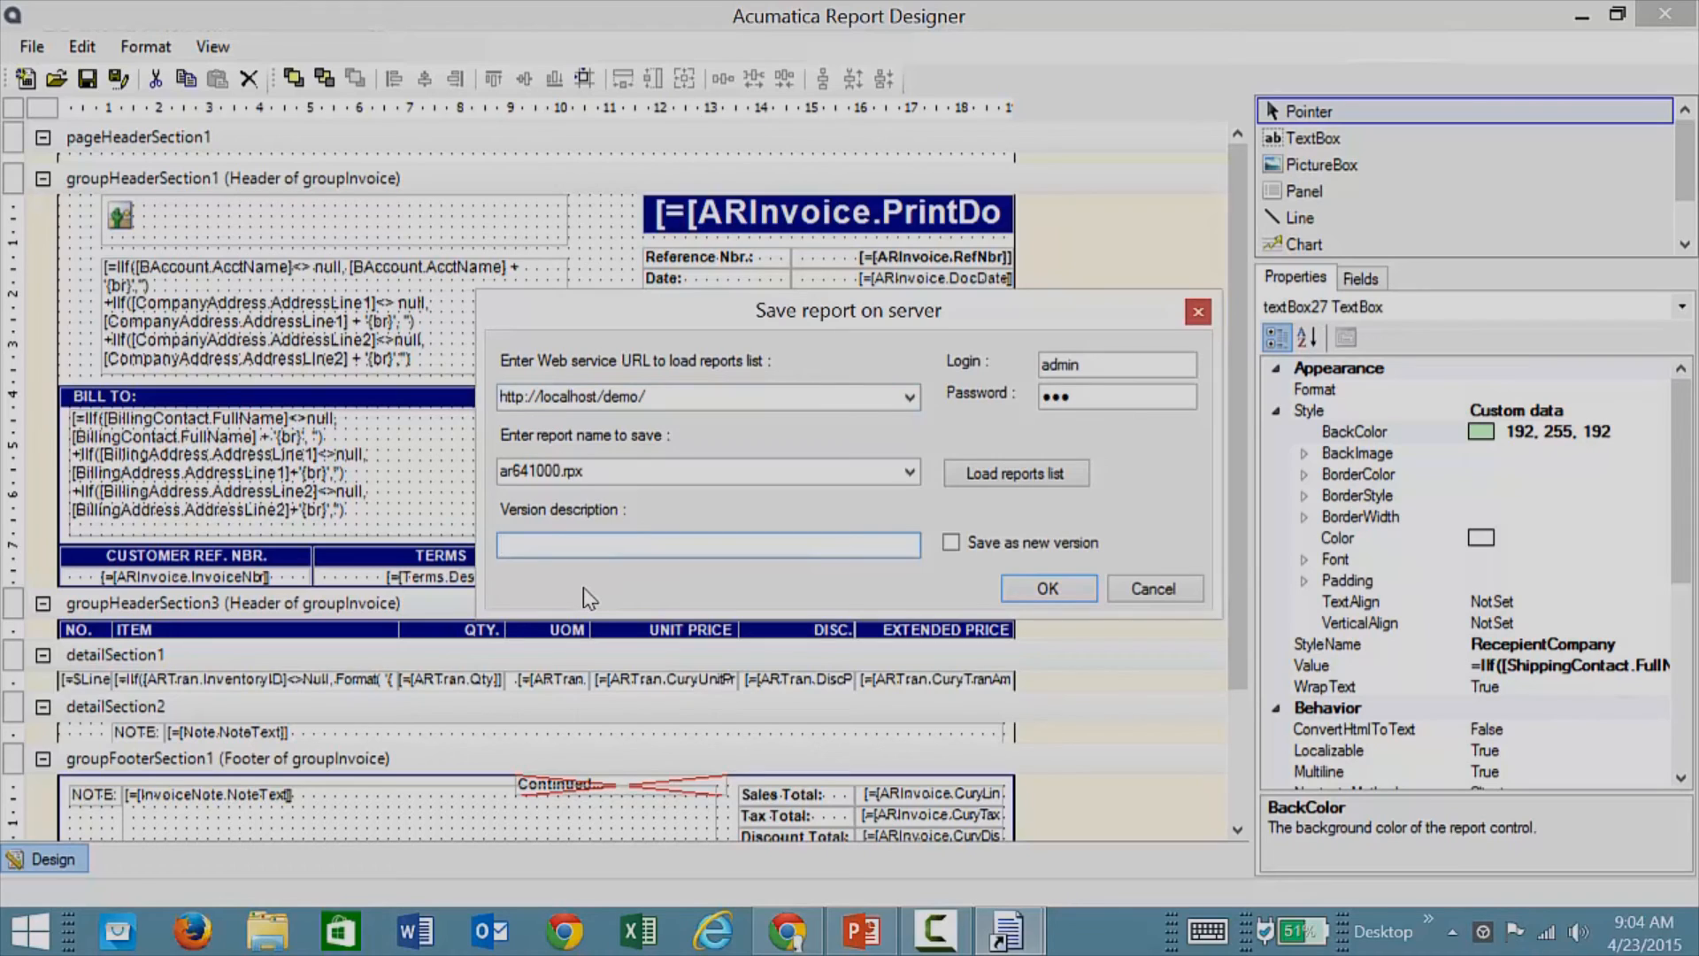
{"action": "type", "text": "green version"}
{"action": "left_click", "coordinate": [951, 542]}
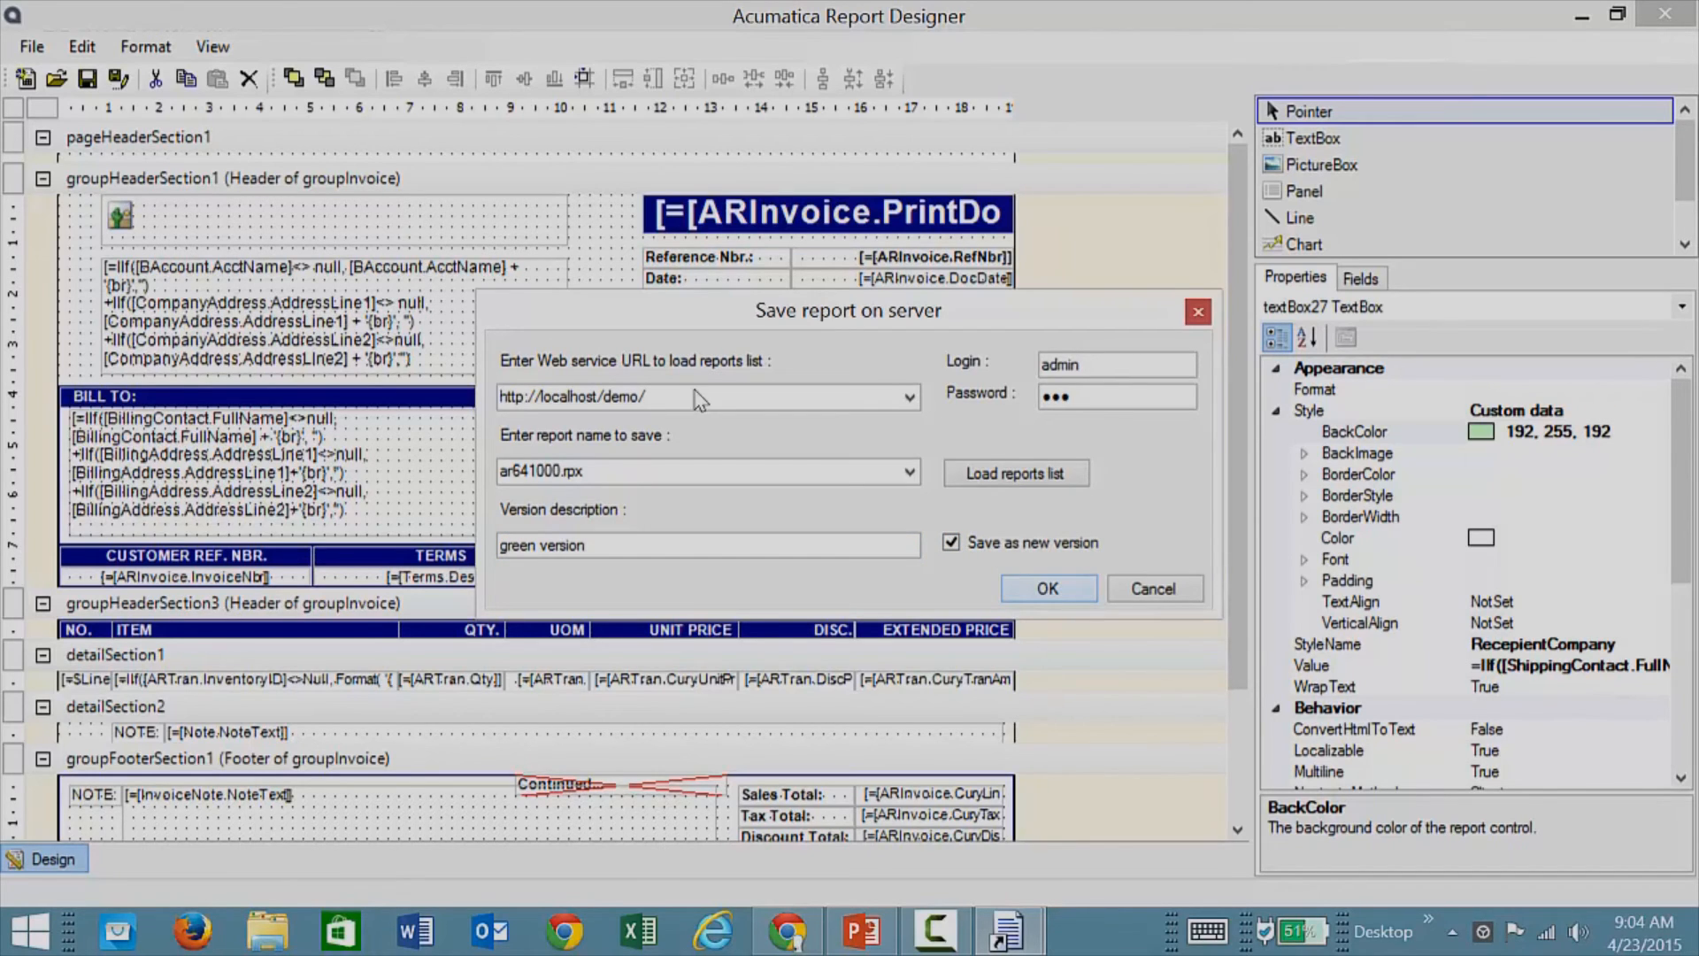
{"action": "left_click", "coordinate": [1048, 590]}
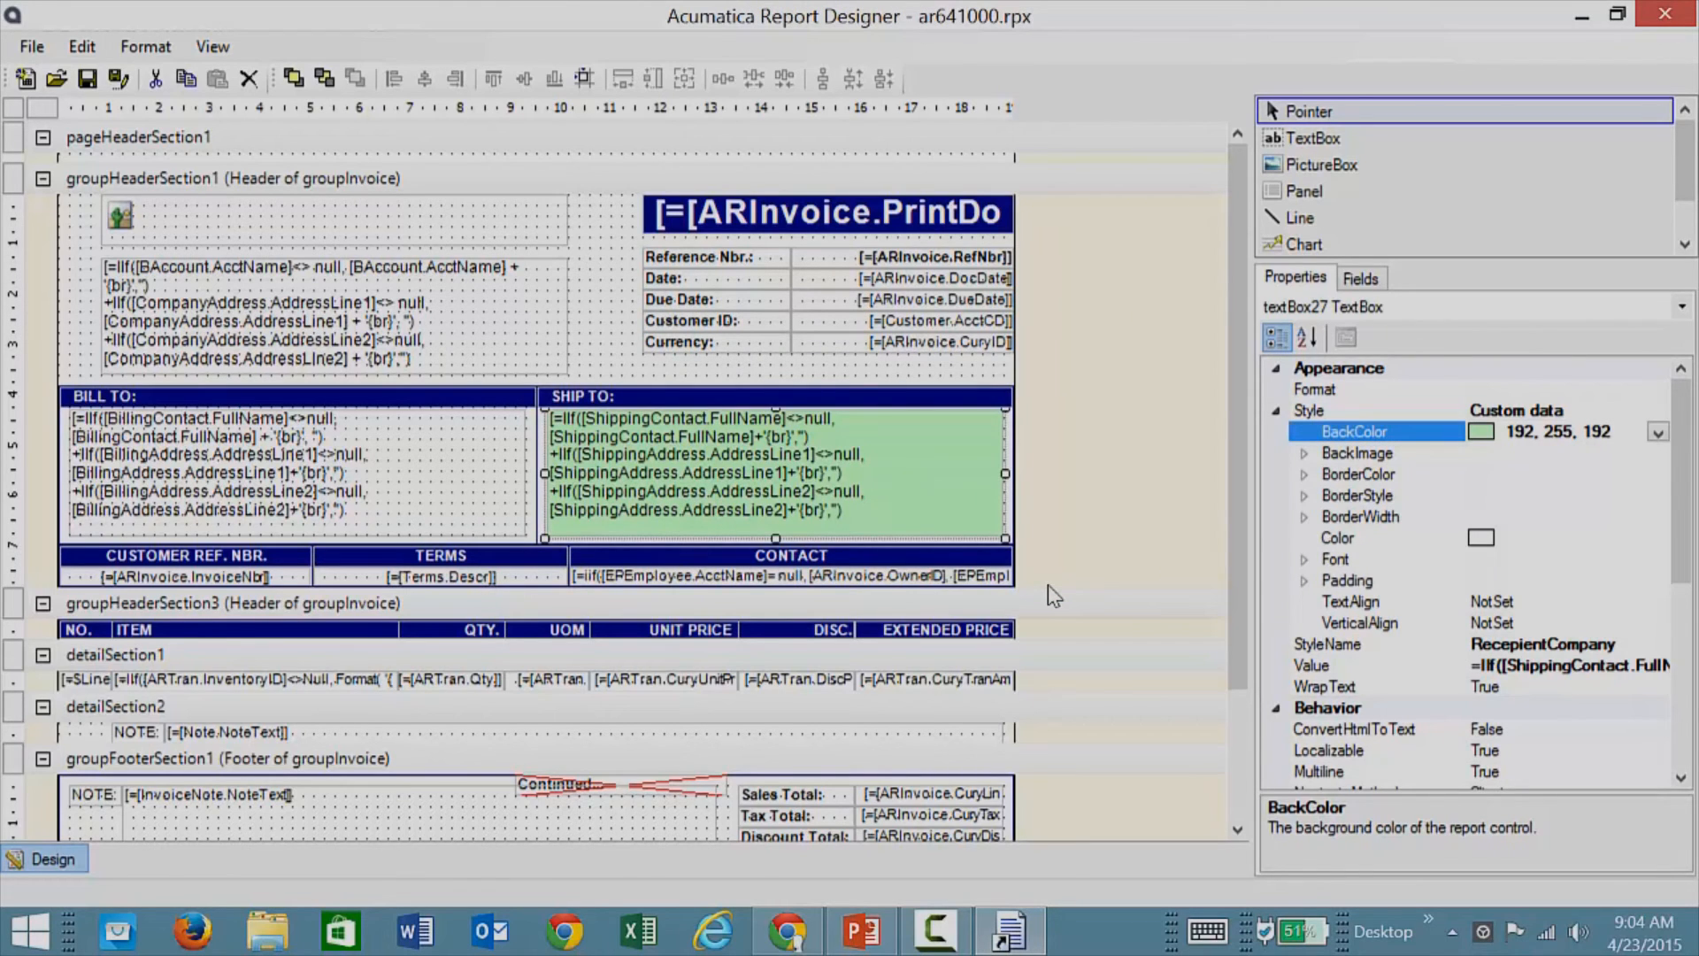
{"action": "left_click", "coordinate": [770, 936]}
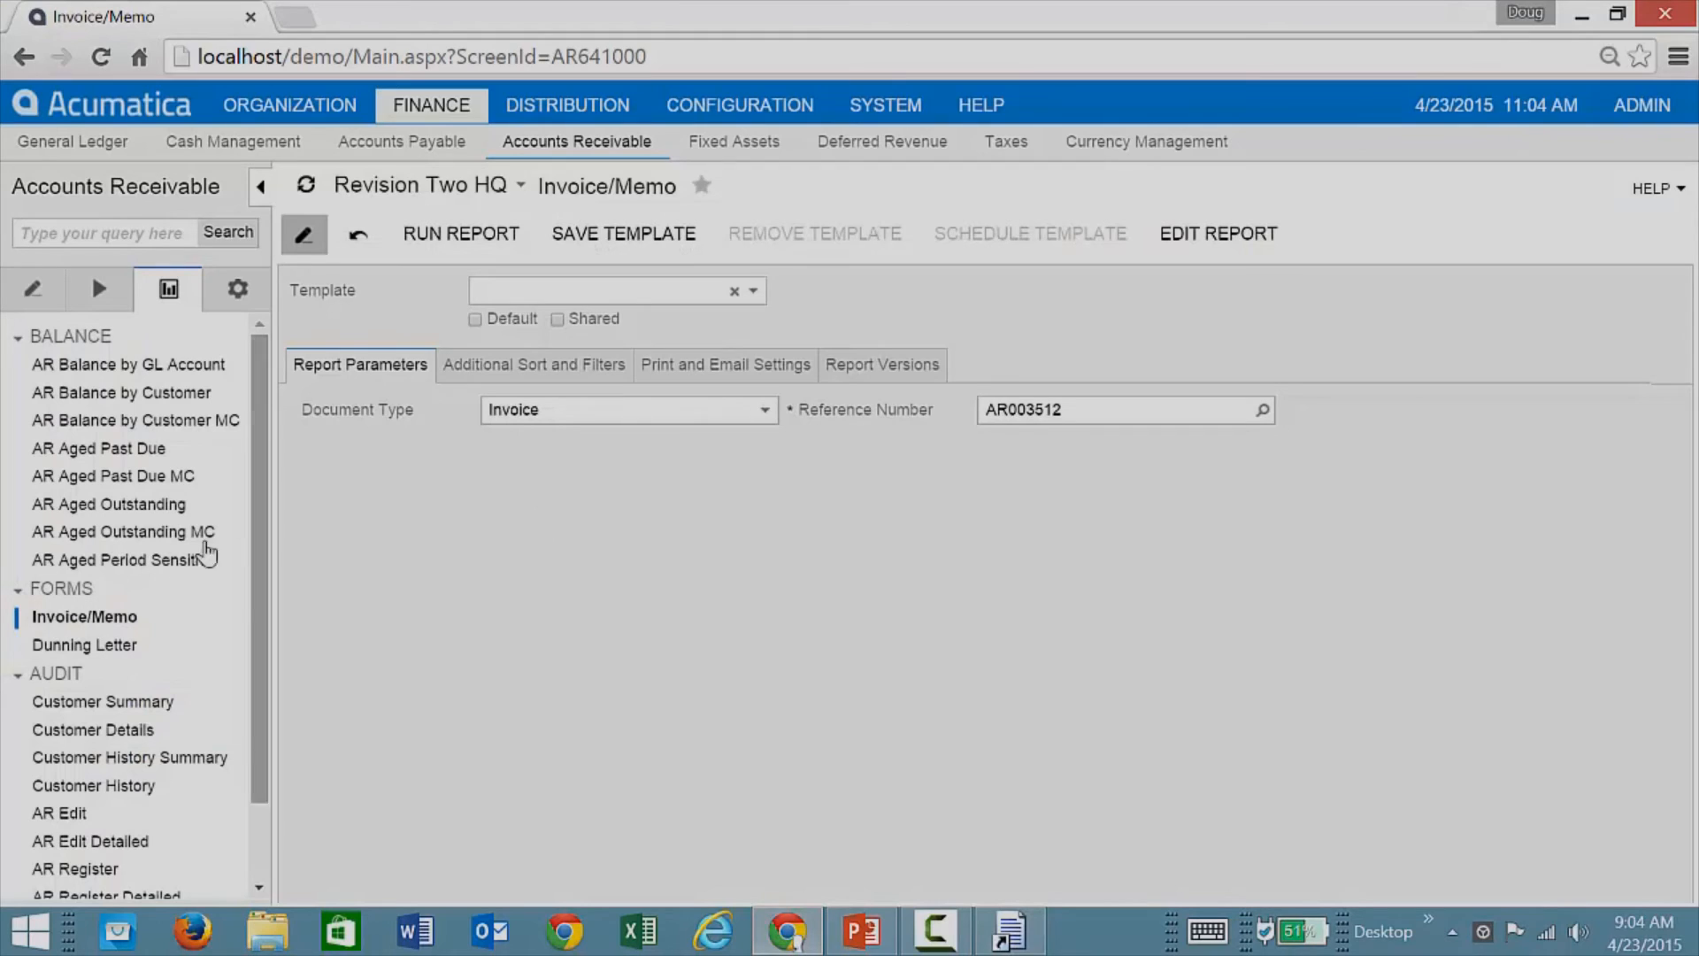
Step: Reload the Invoice/Memo report and run it for AR003512 to check the green Ship To block
{"action": "left_click", "coordinate": [88, 619]}
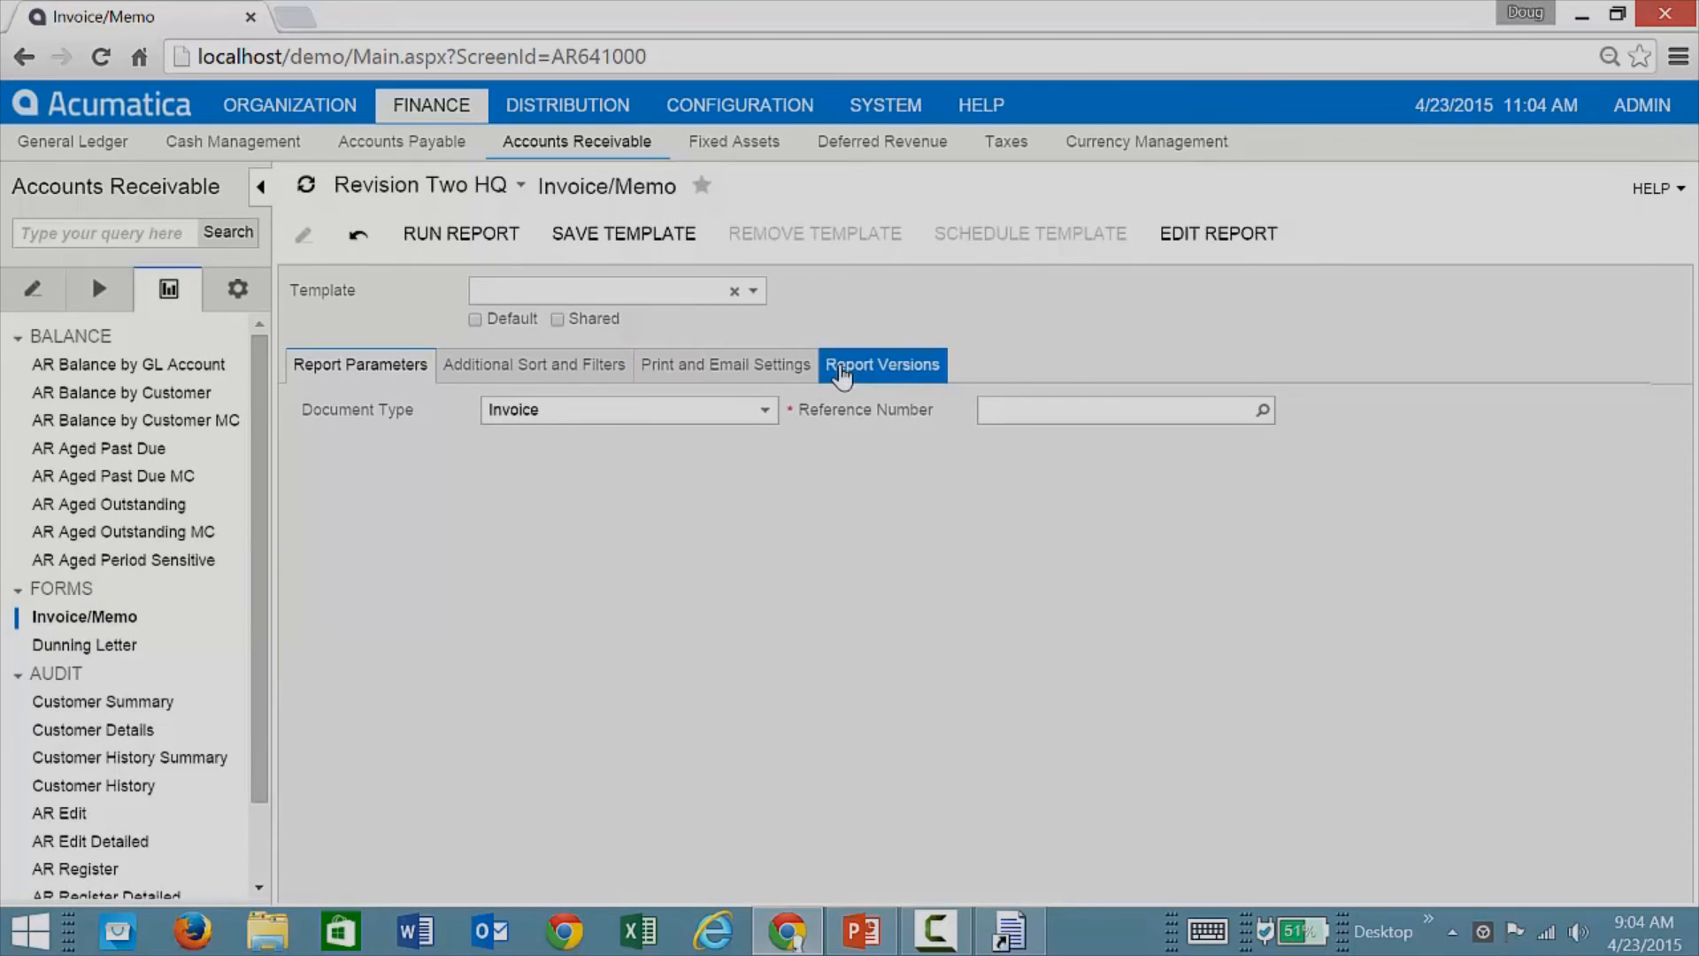
{"action": "left_click", "coordinate": [843, 372]}
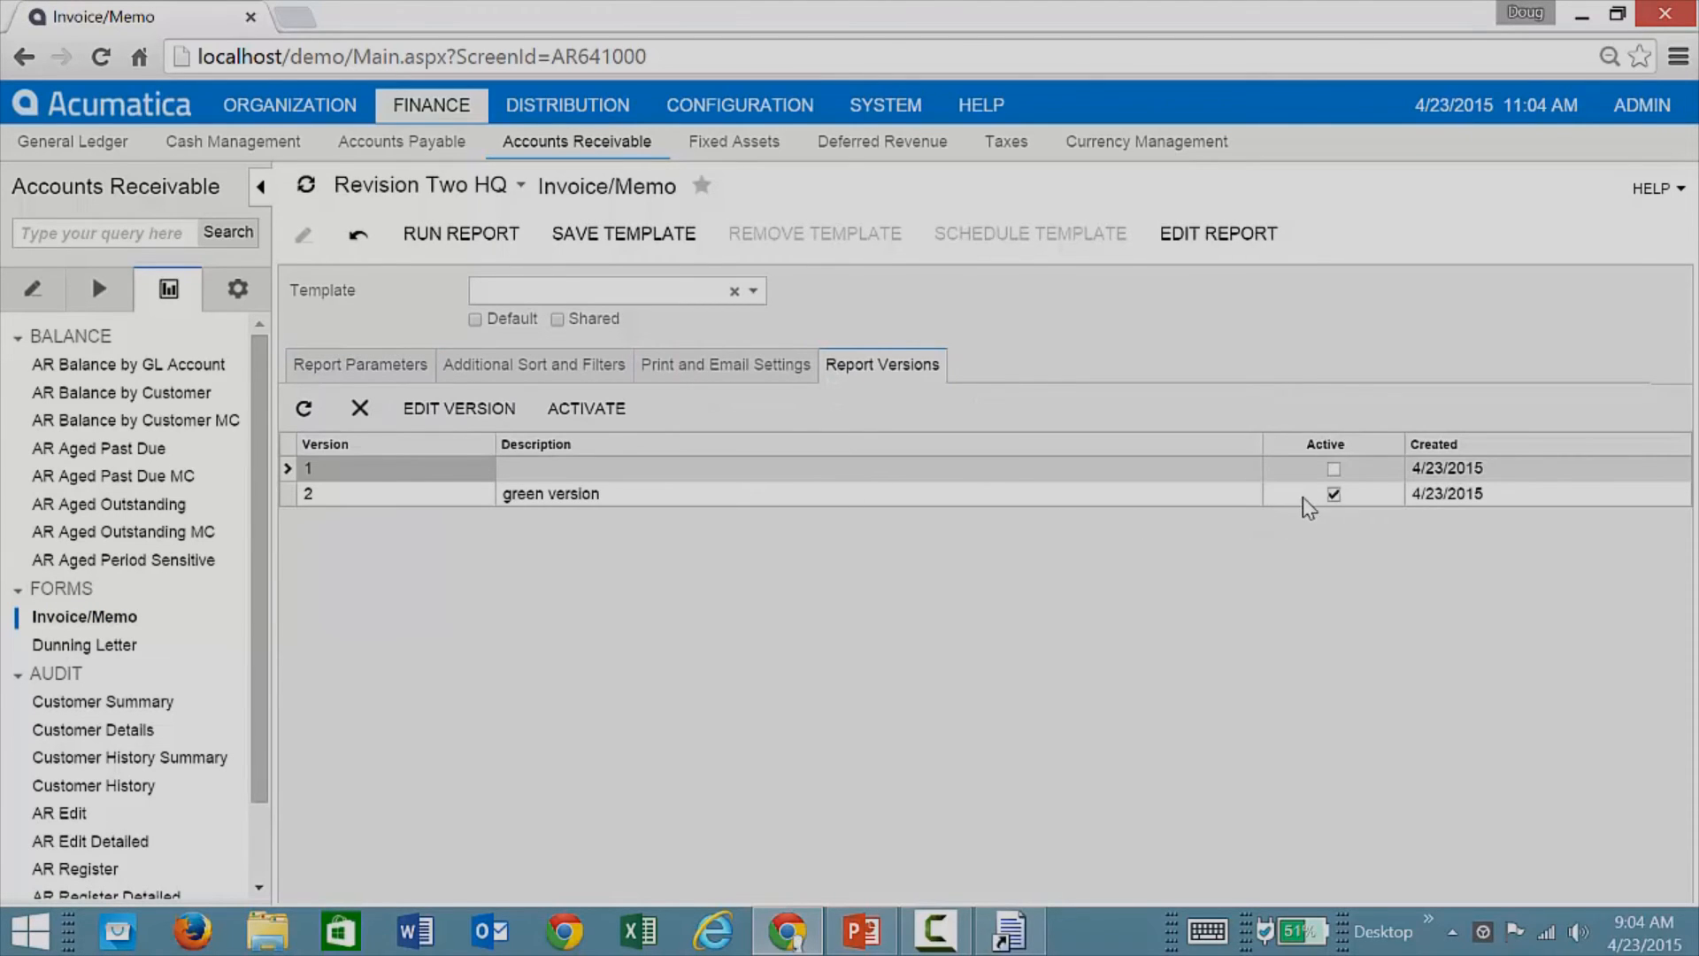
{"action": "left_click", "coordinate": [366, 380]}
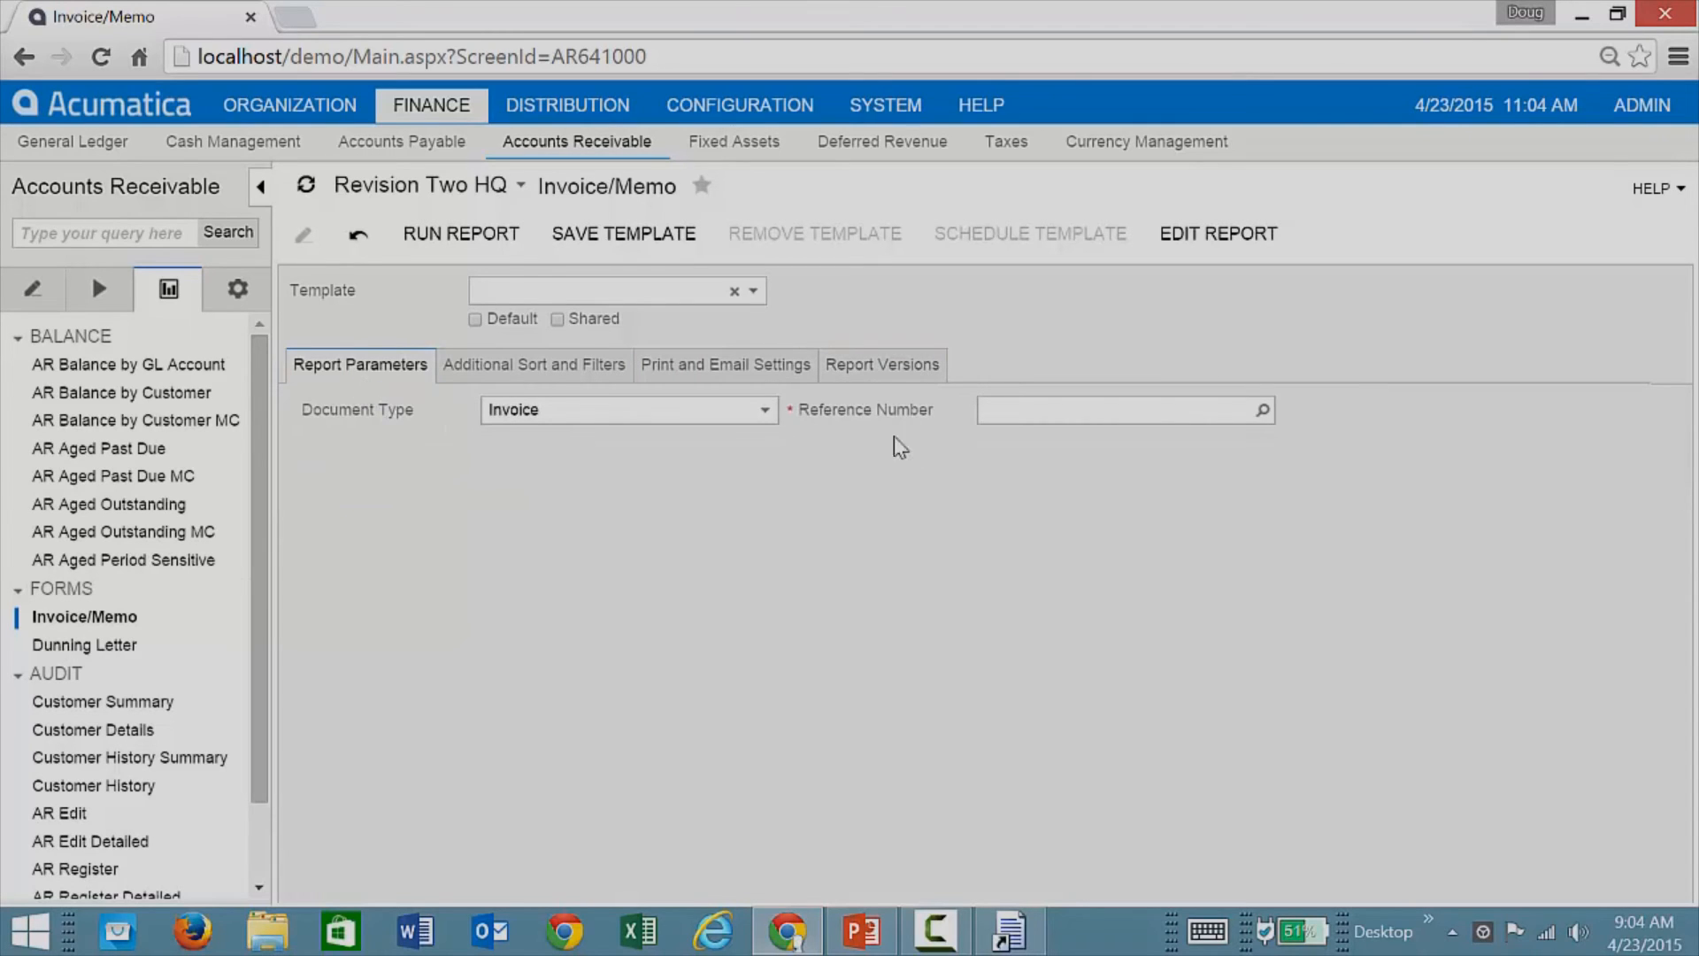
{"action": "left_click", "coordinate": [1261, 410]}
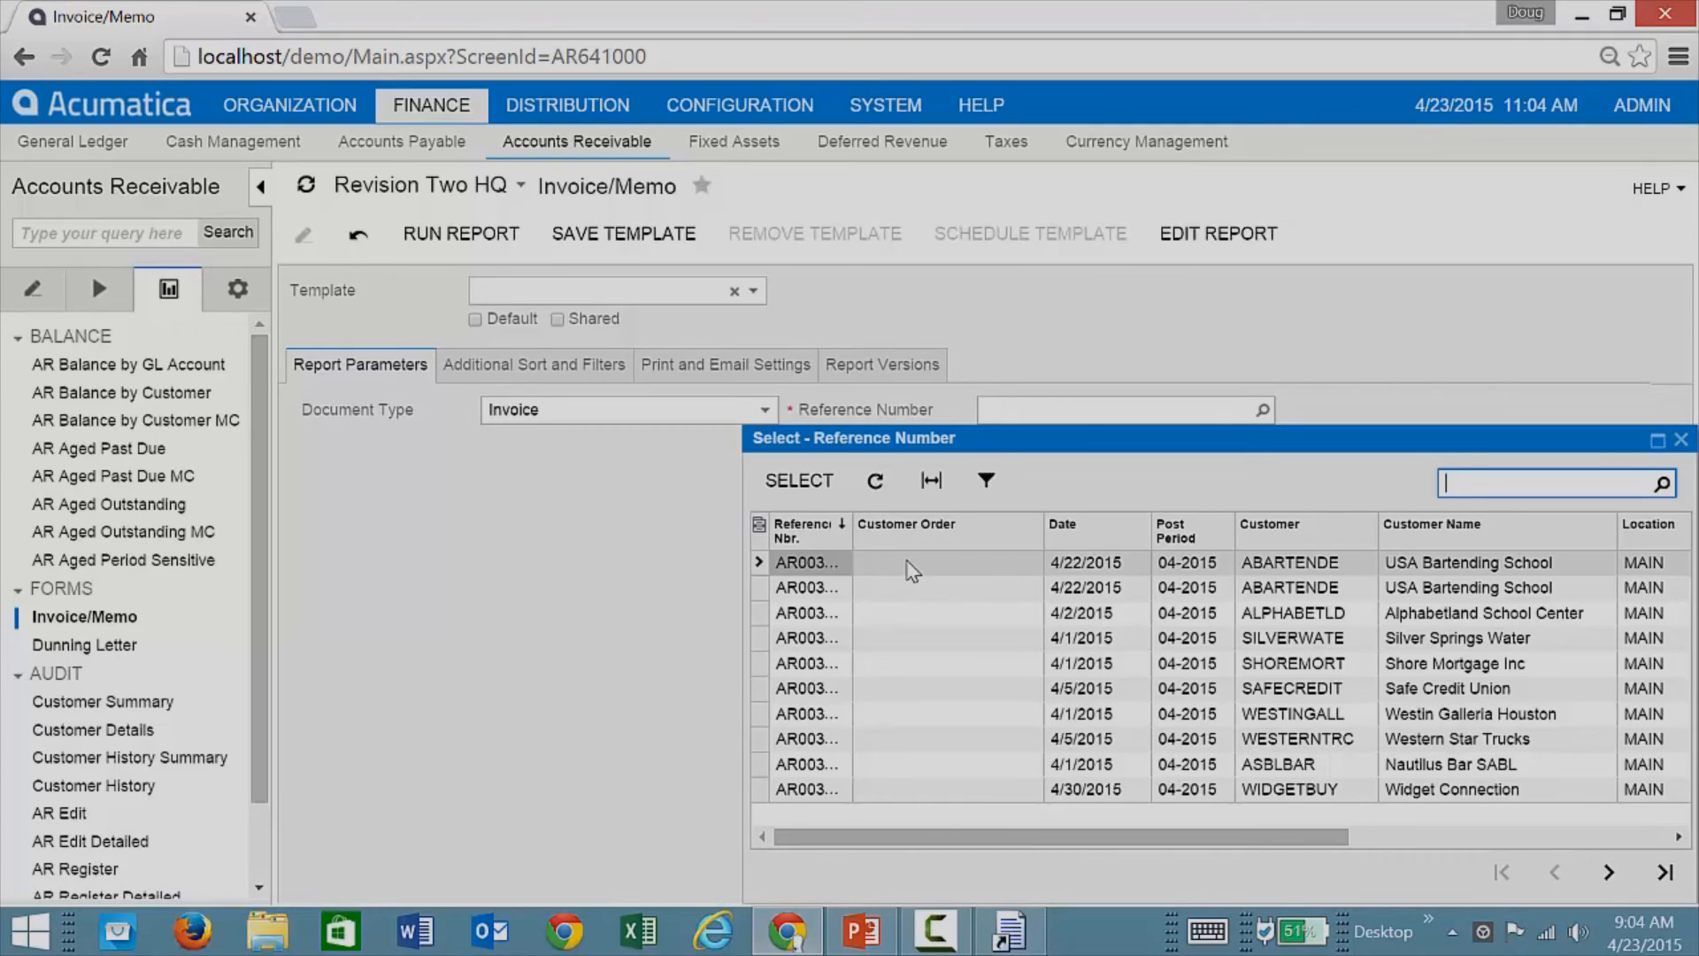
{"action": "double_click", "coordinate": [913, 571]}
{"action": "left_click", "coordinate": [461, 234]}
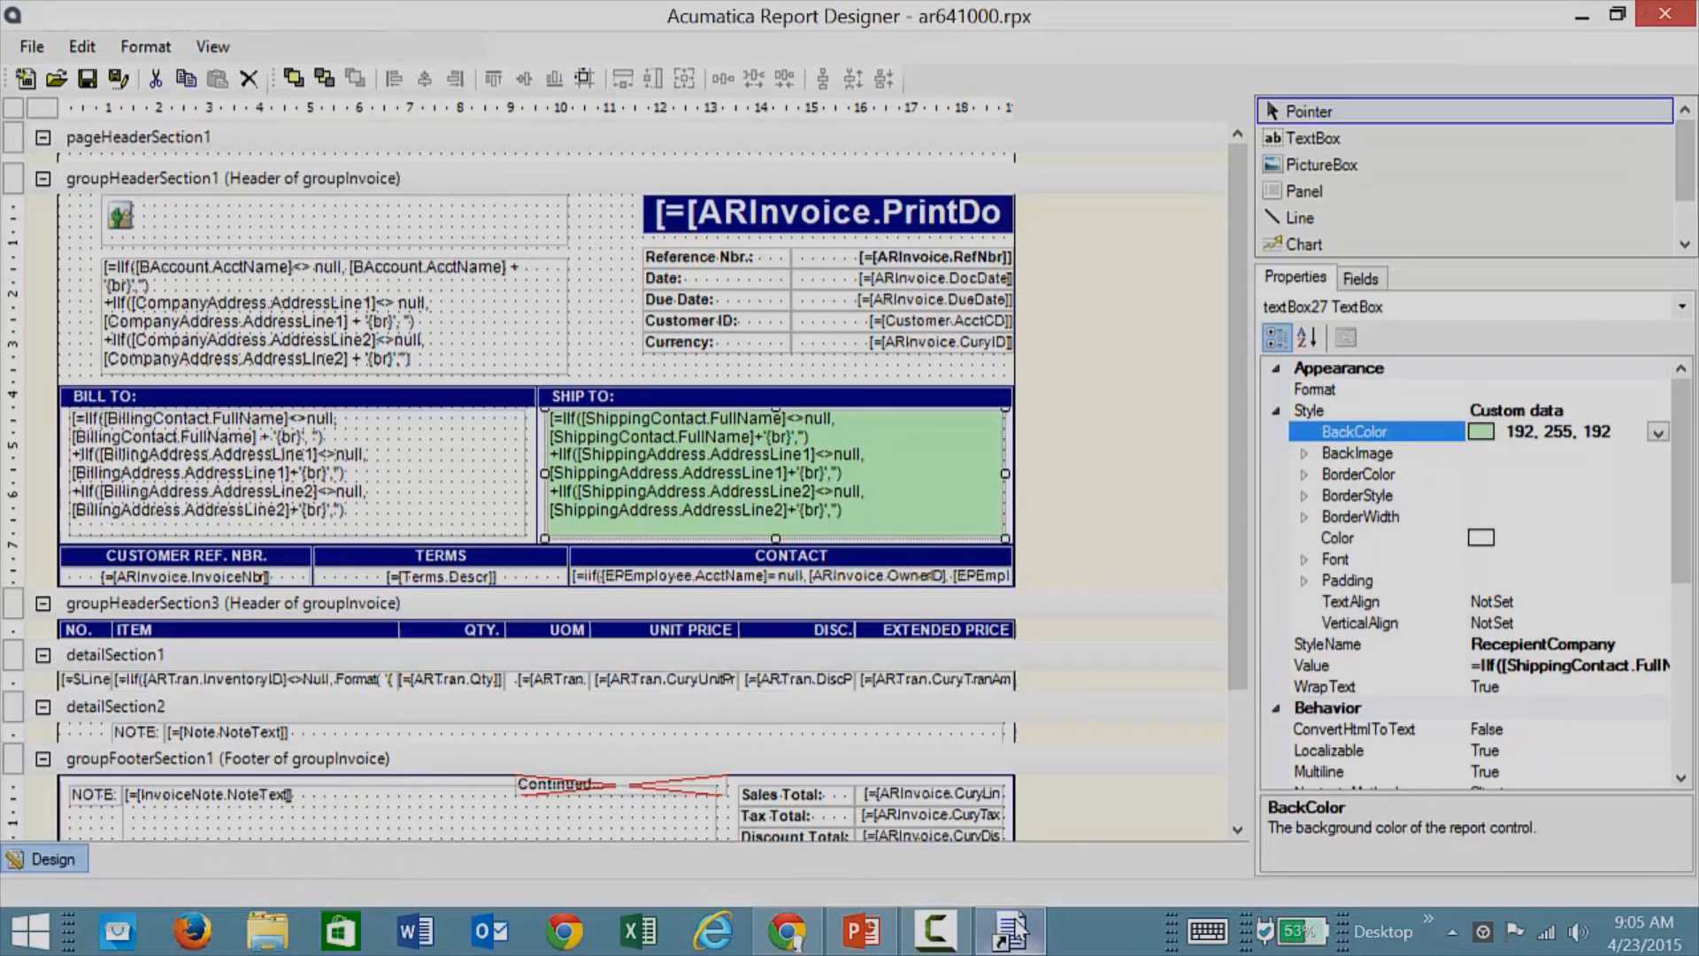
Step: Exit Report Designer to close the invoice layout
{"action": "left_click", "coordinate": [1009, 929]}
{"action": "left_click", "coordinate": [32, 46]}
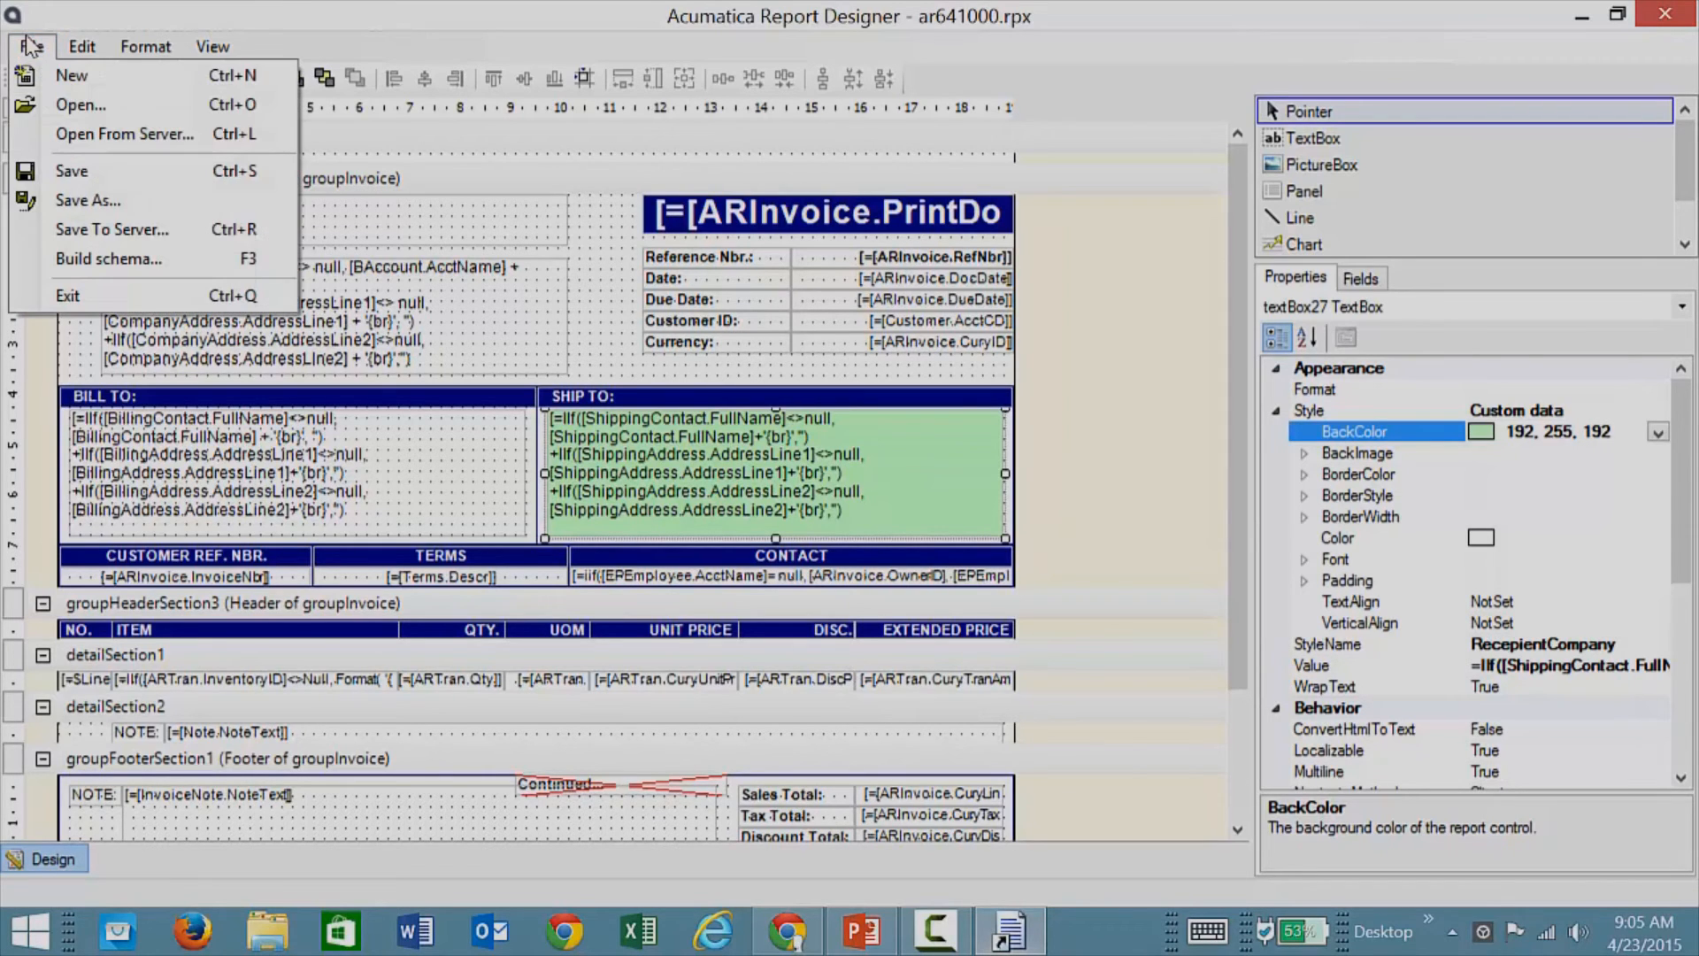
{"action": "left_click", "coordinate": [76, 295]}
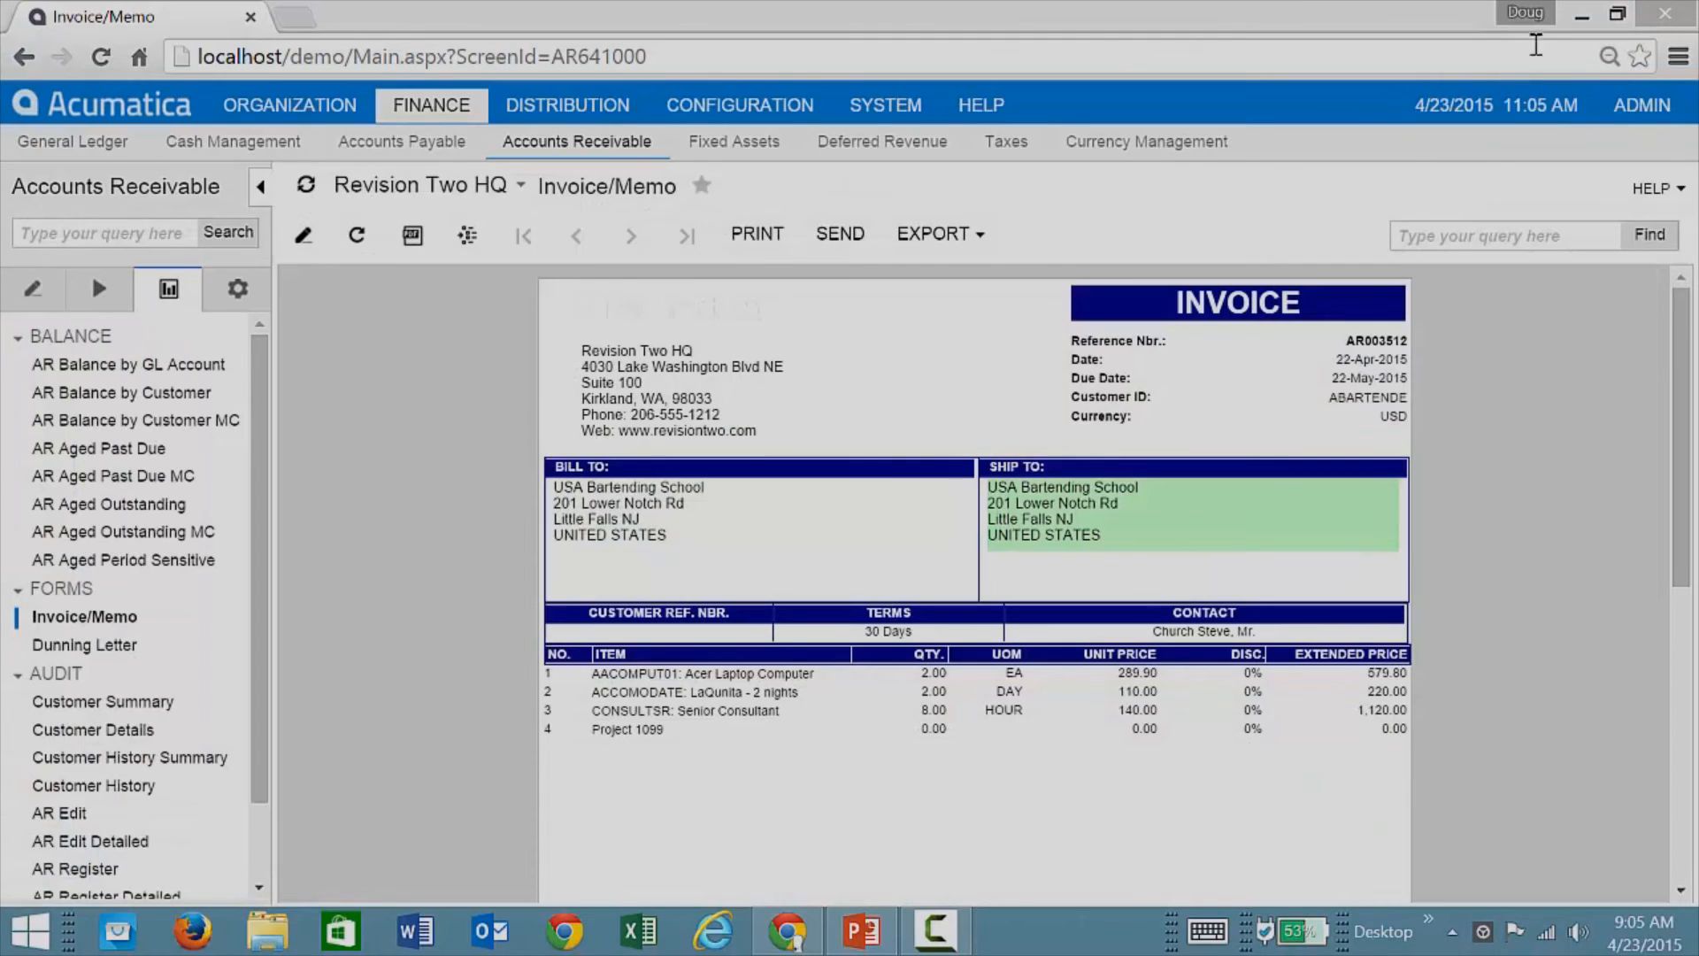
Step: Open the SOitemsByCustomer report file from the desktop and launch its Schema Builder
{"action": "left_click", "coordinate": [1581, 20]}
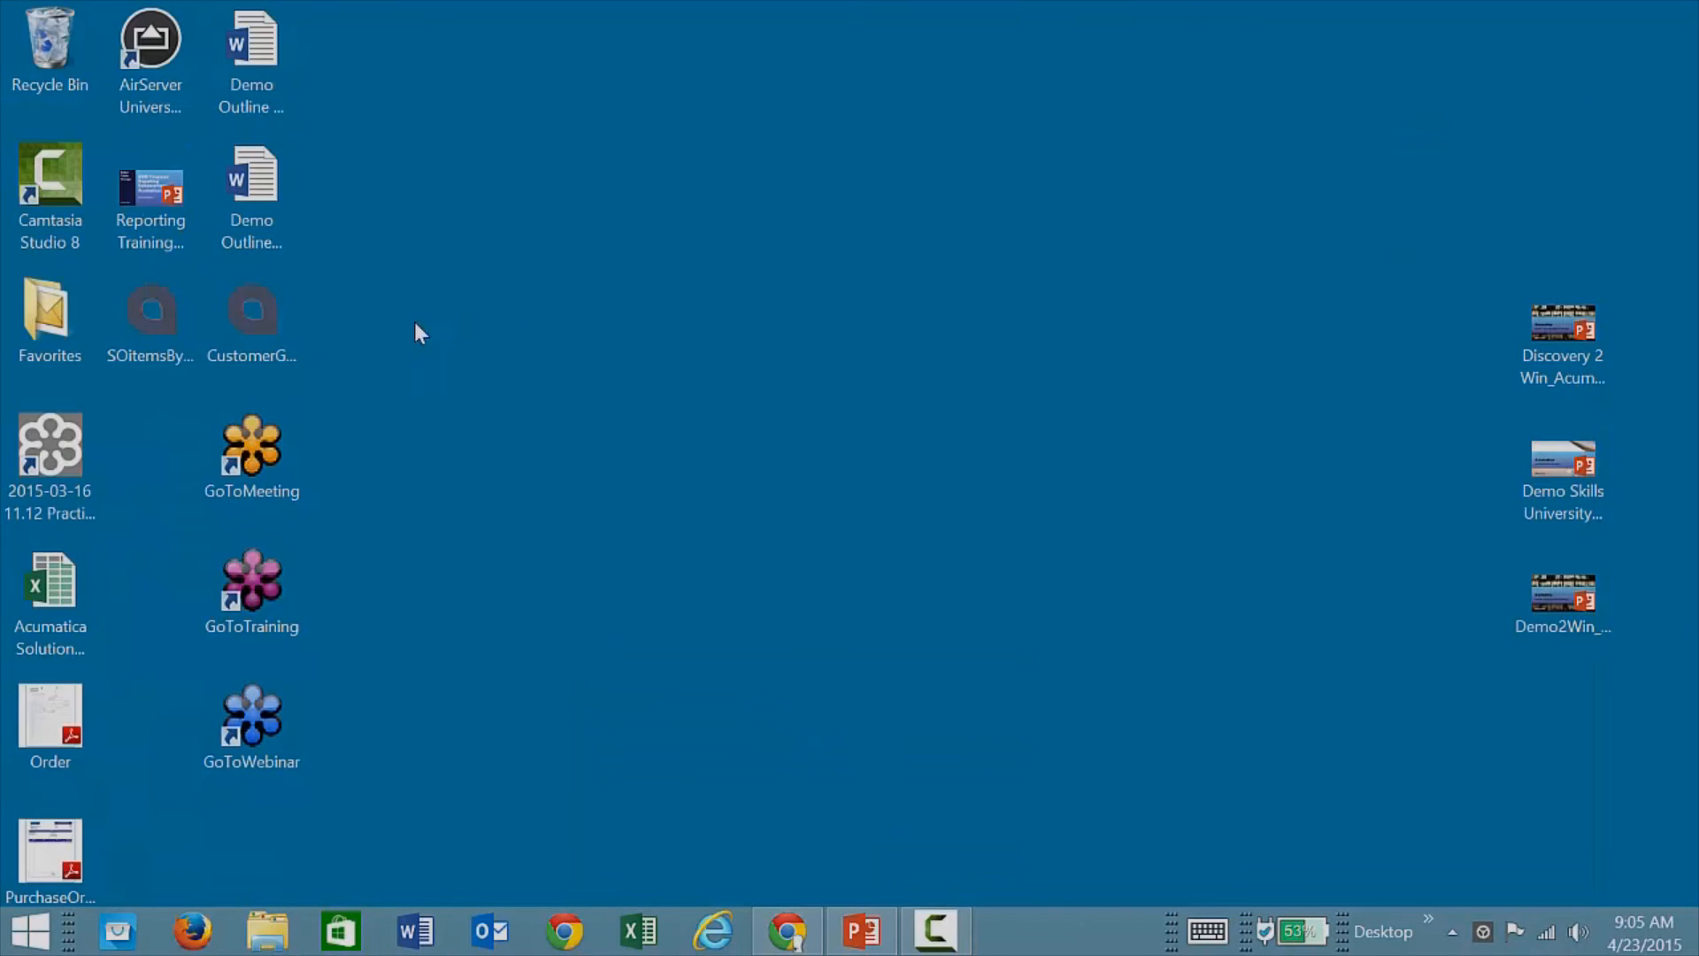
{"action": "left_click", "coordinate": [151, 322]}
{"action": "double_click", "coordinate": [151, 322]}
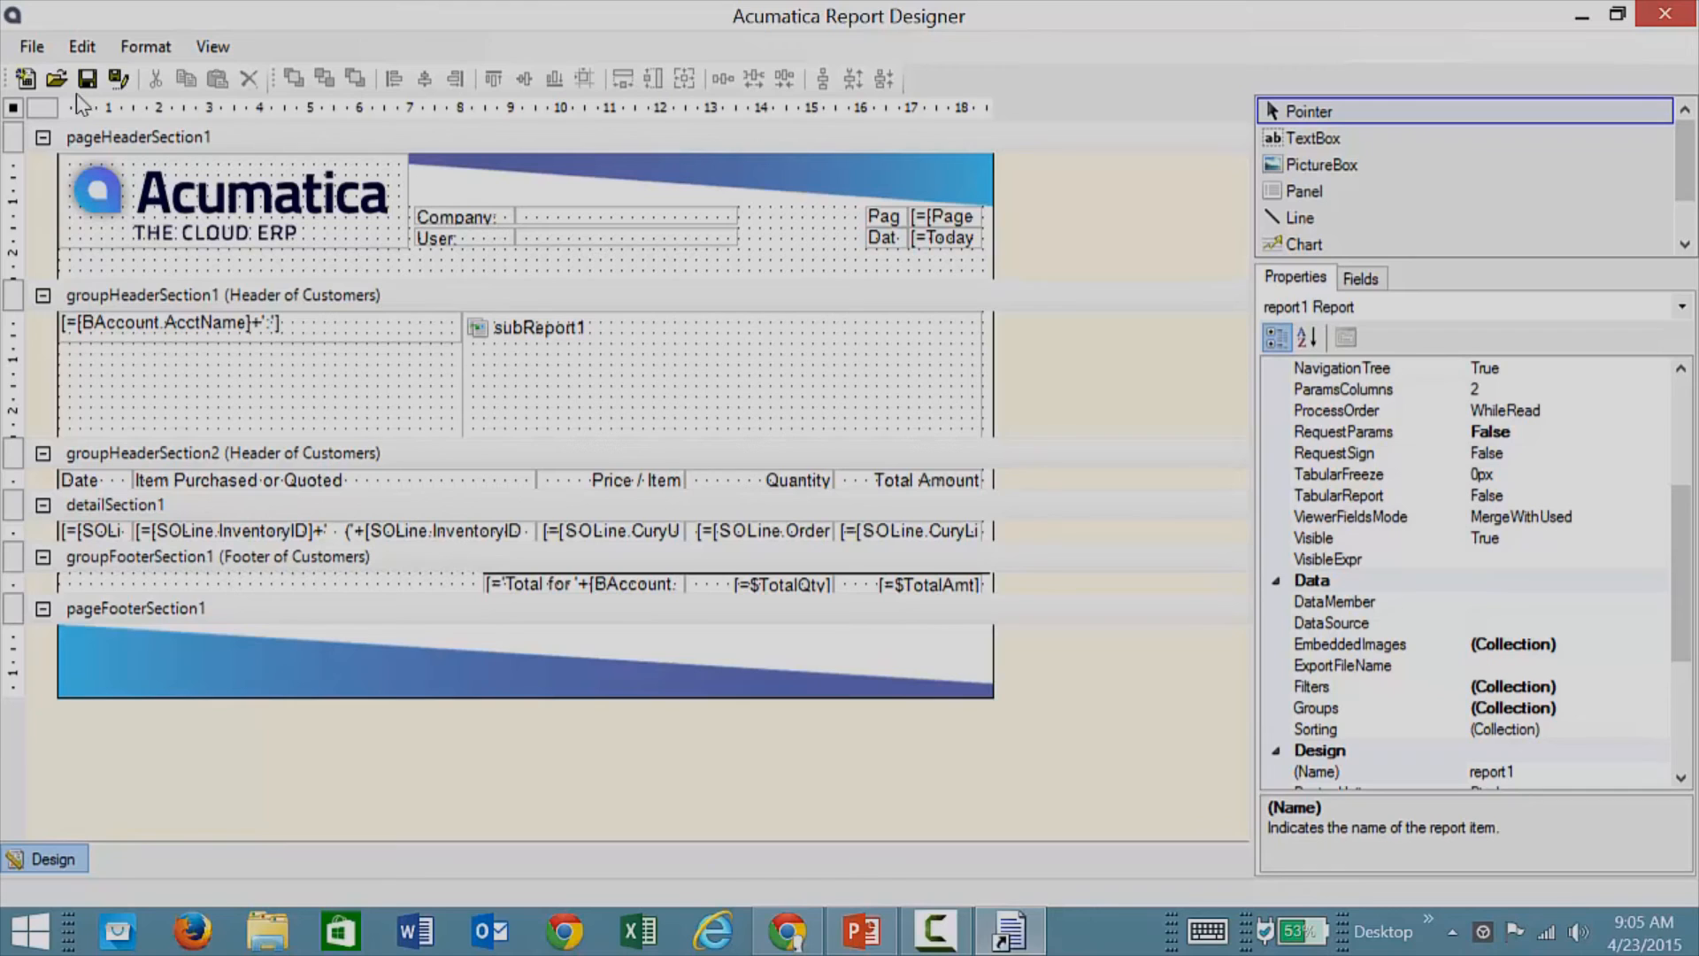
{"action": "left_click", "coordinate": [34, 49]}
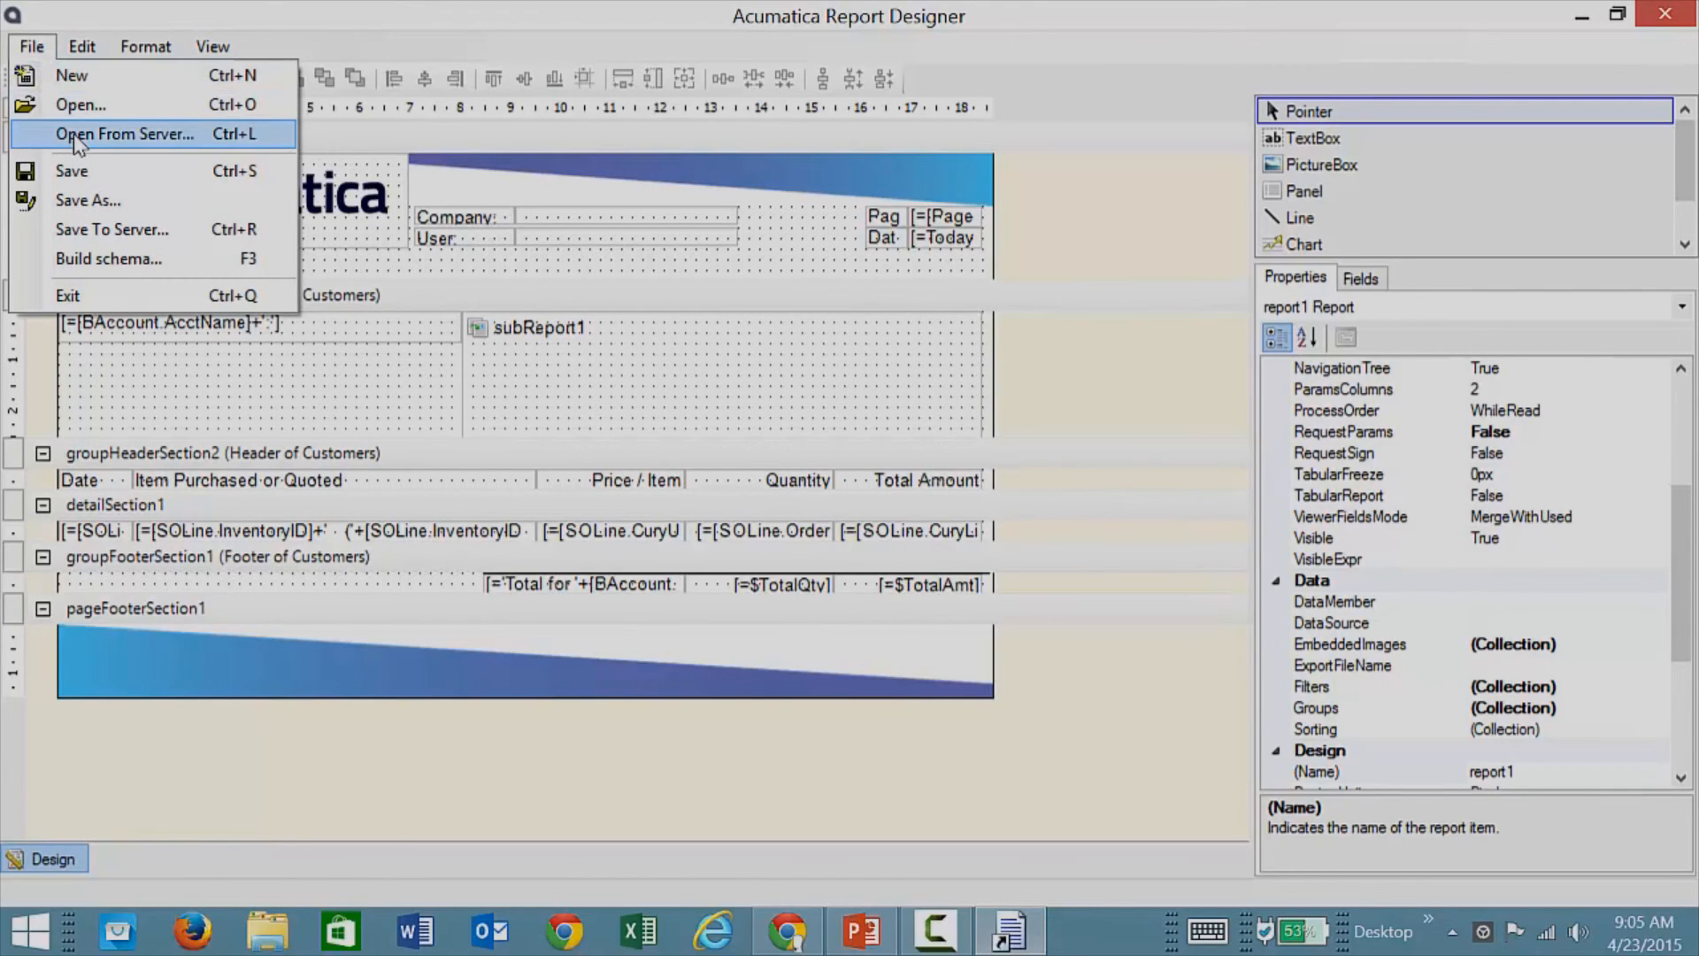
{"action": "left_click", "coordinate": [97, 261]}
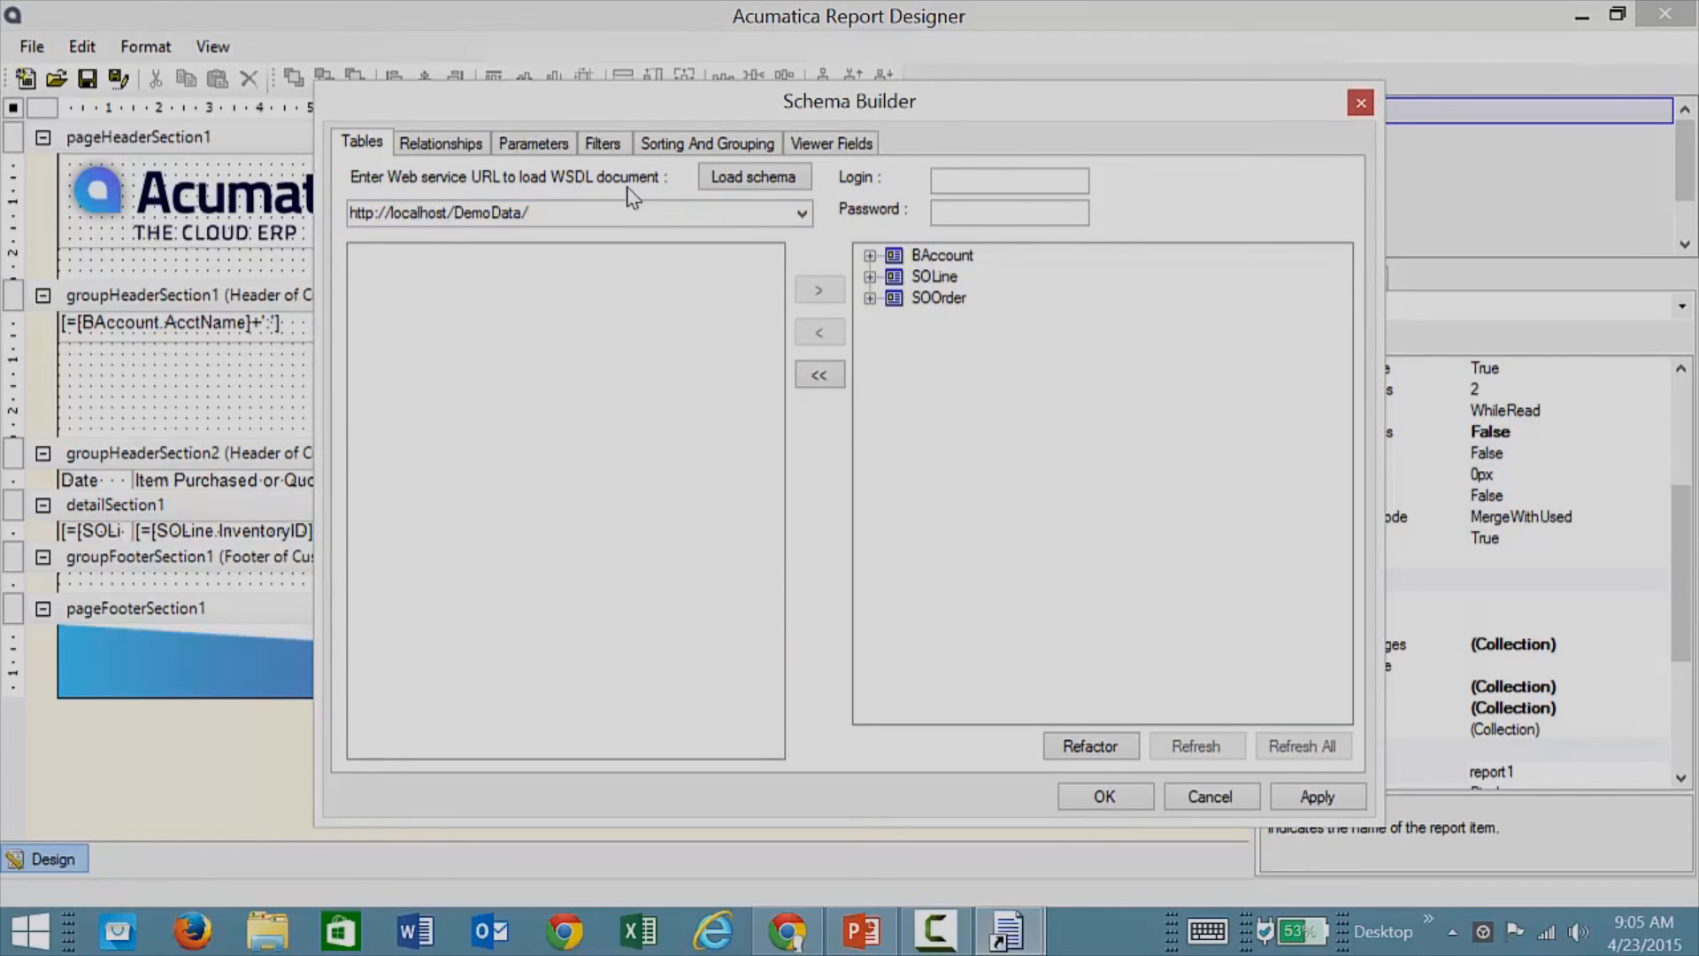
{"action": "left_click", "coordinate": [996, 188]}
{"action": "type", "text": "admin"}
{"action": "key", "text": "Tab"}
{"action": "type", "text": "123"}
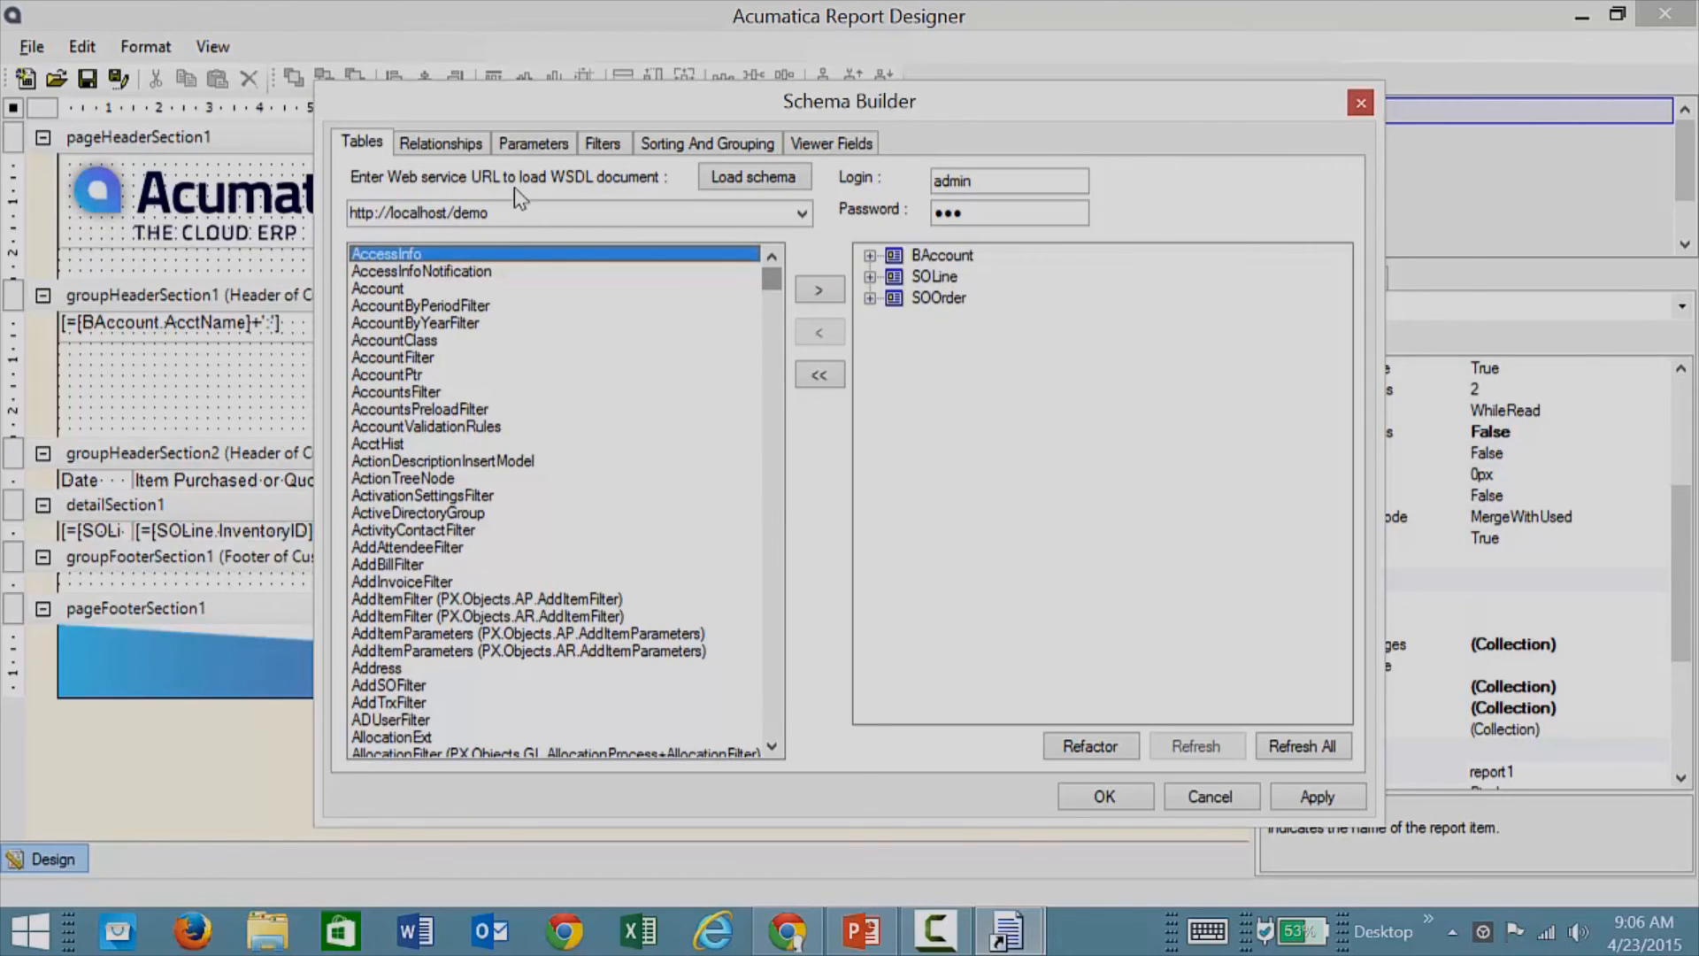
{"action": "mouse_move", "coordinate": [768, 290]}
{"action": "left_mouse_down"}
{"action": "mouse_move", "coordinate": [764, 597]}
{"action": "mouse_move", "coordinate": [788, 268]}
{"action": "left_mouse_up"}
{"action": "left_click", "coordinate": [440, 143]}
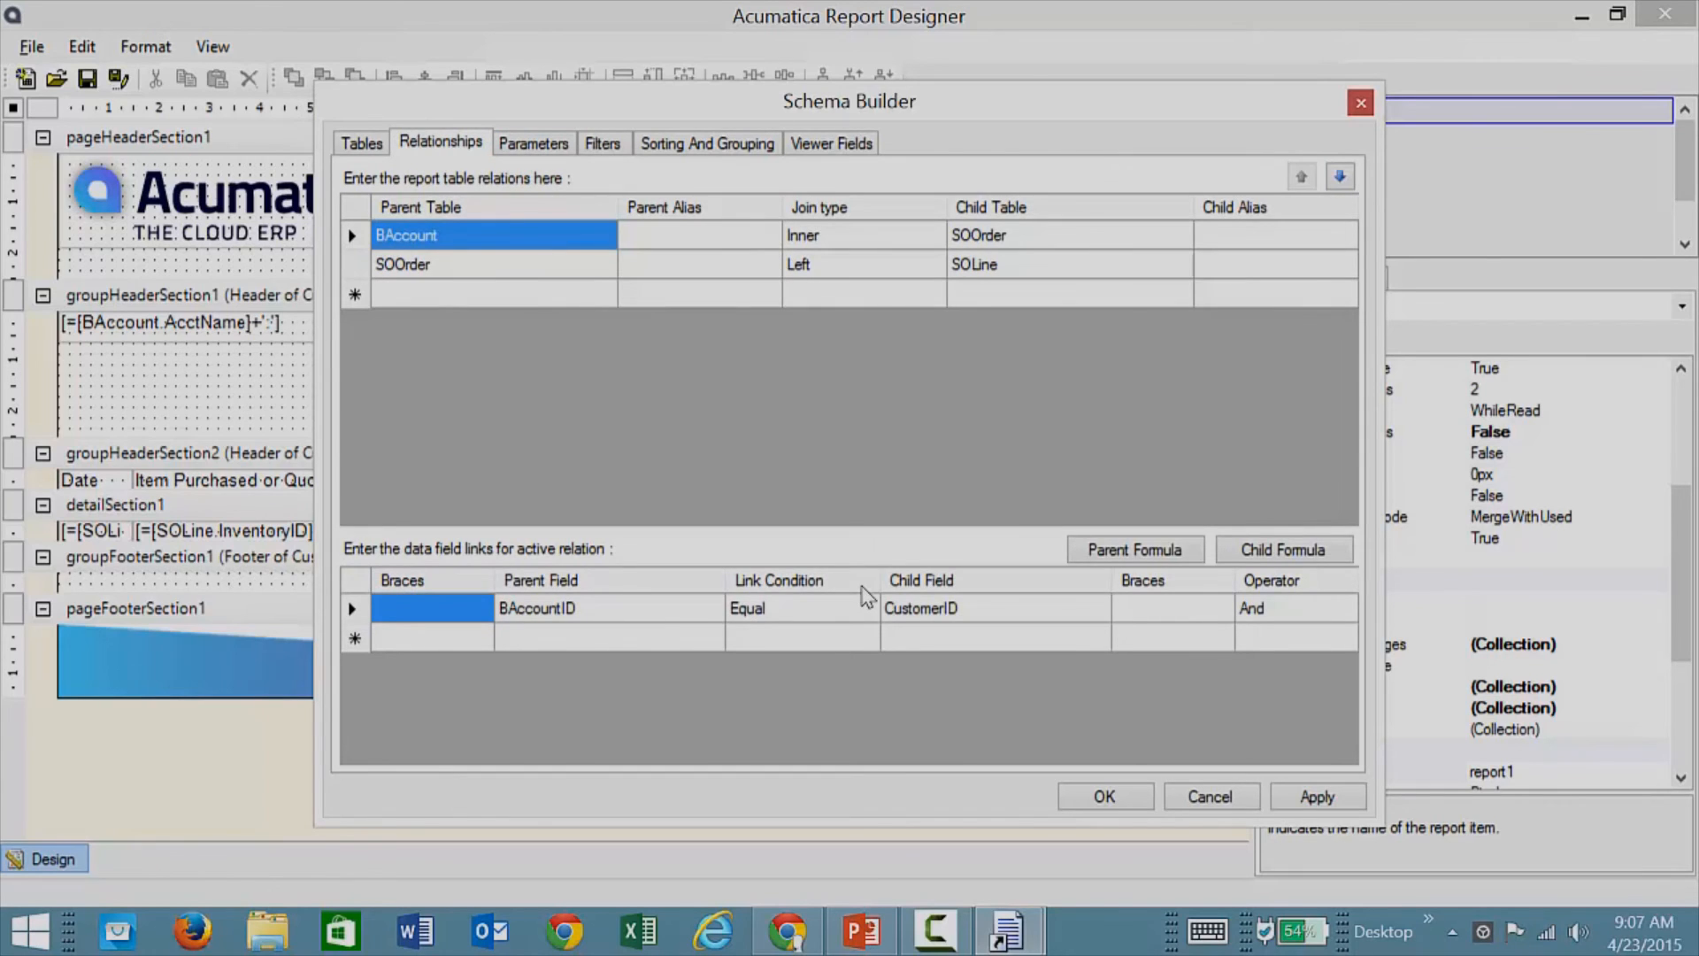
Step: Review the CustomerID parameter, the filters, and the Customers grouping by BAccount.AcctCD ascending
{"action": "left_click", "coordinate": [522, 146]}
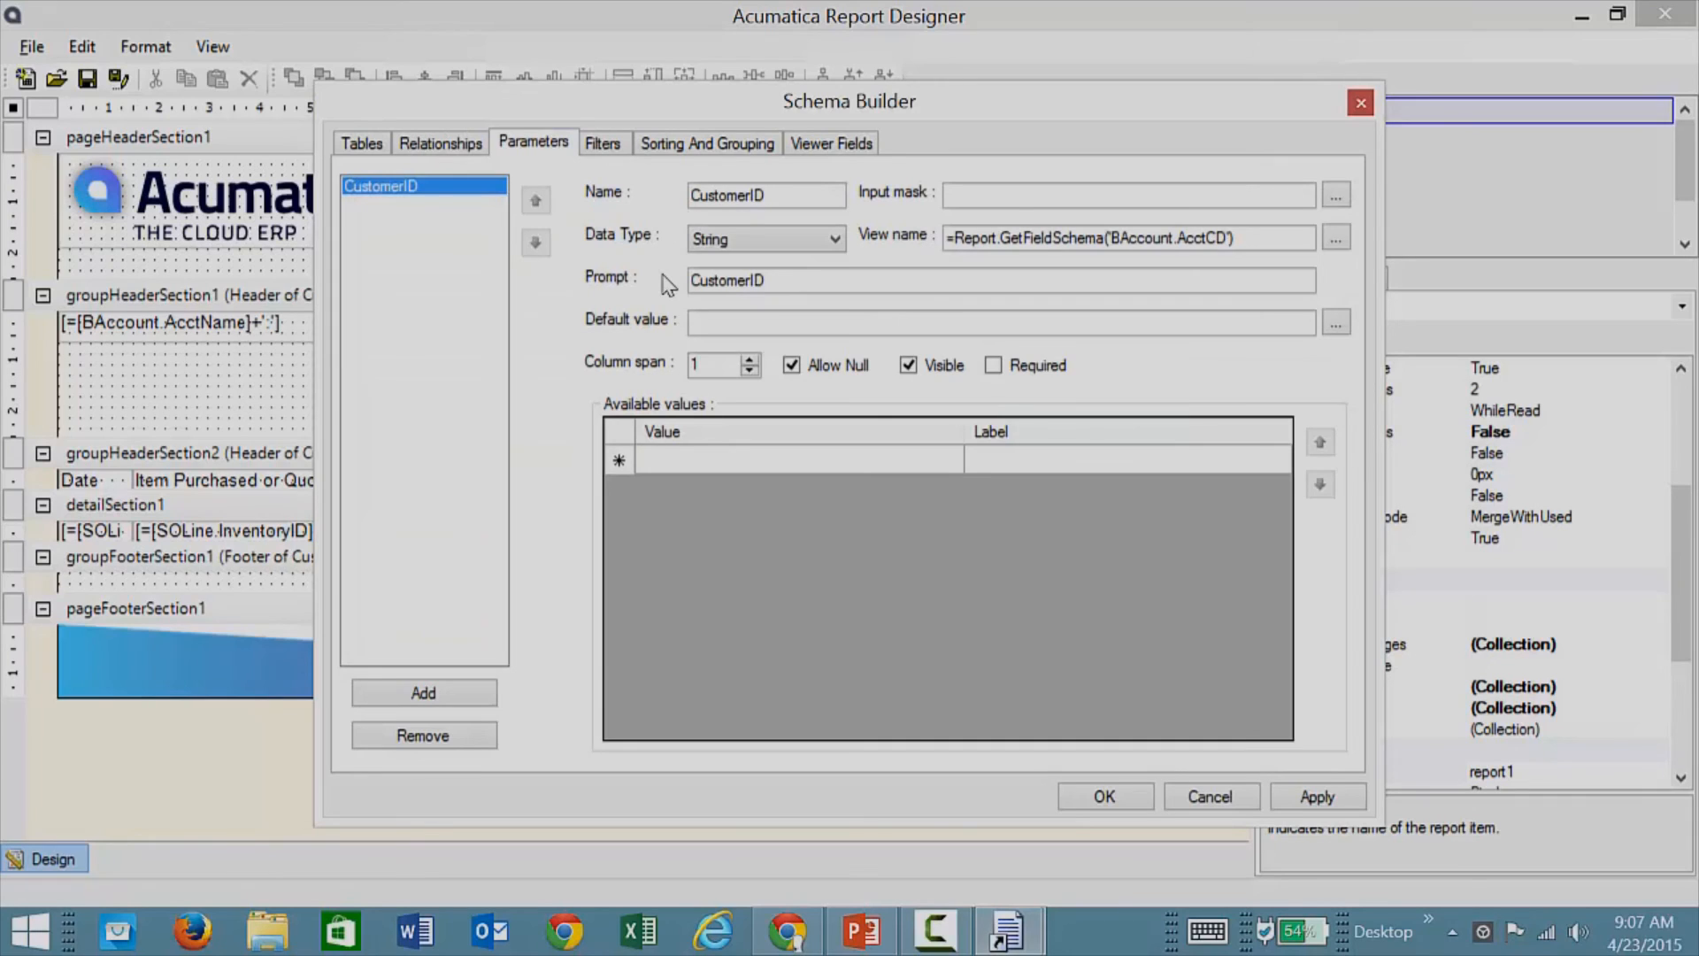
{"action": "left_click", "coordinate": [611, 145]}
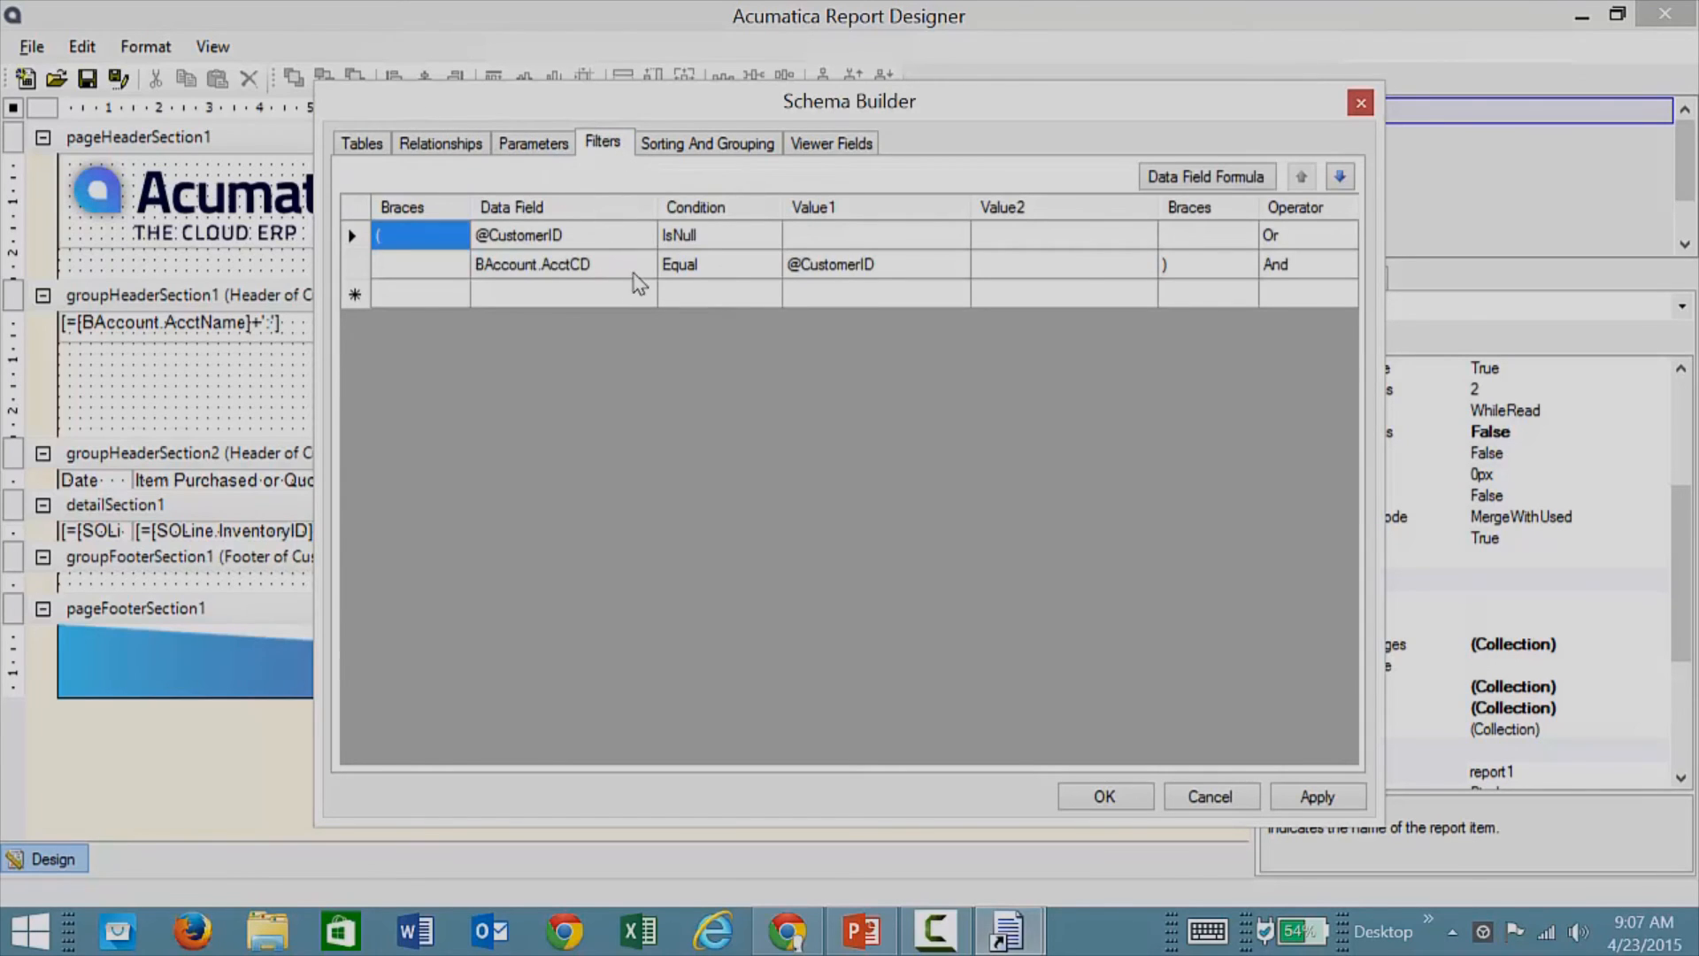
{"action": "left_click", "coordinate": [719, 147]}
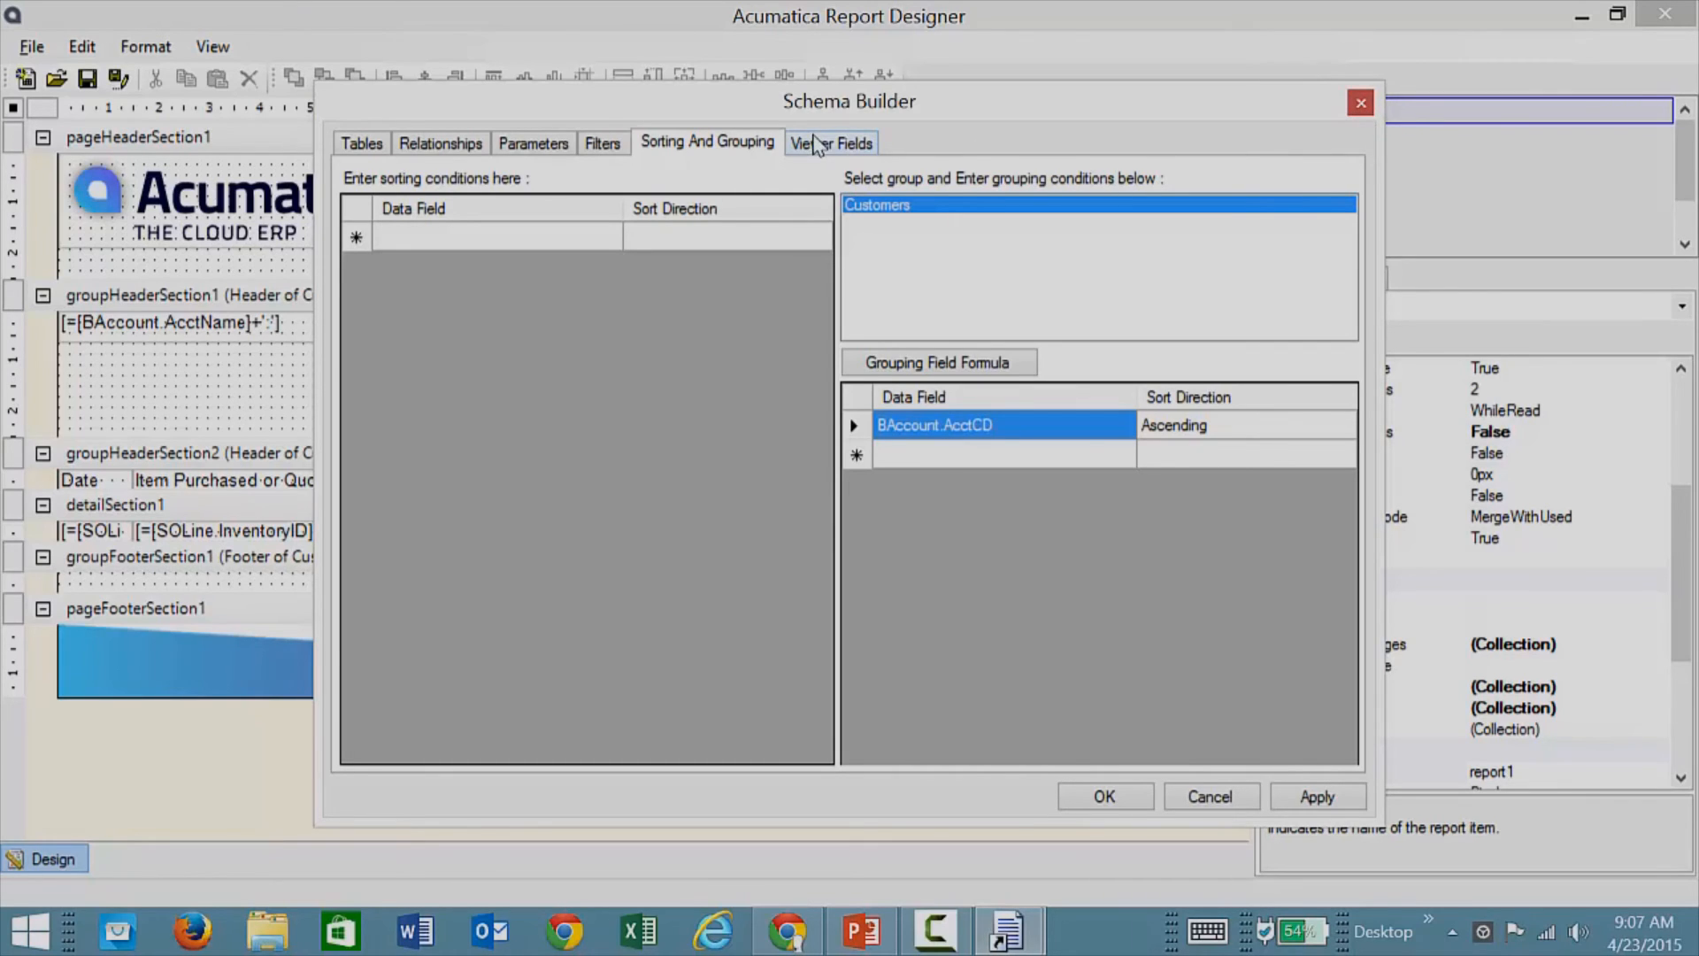
Step: Close Schema Builder, then add a trial BAccountID field to the page header and delete it
{"action": "left_click", "coordinate": [1359, 104]}
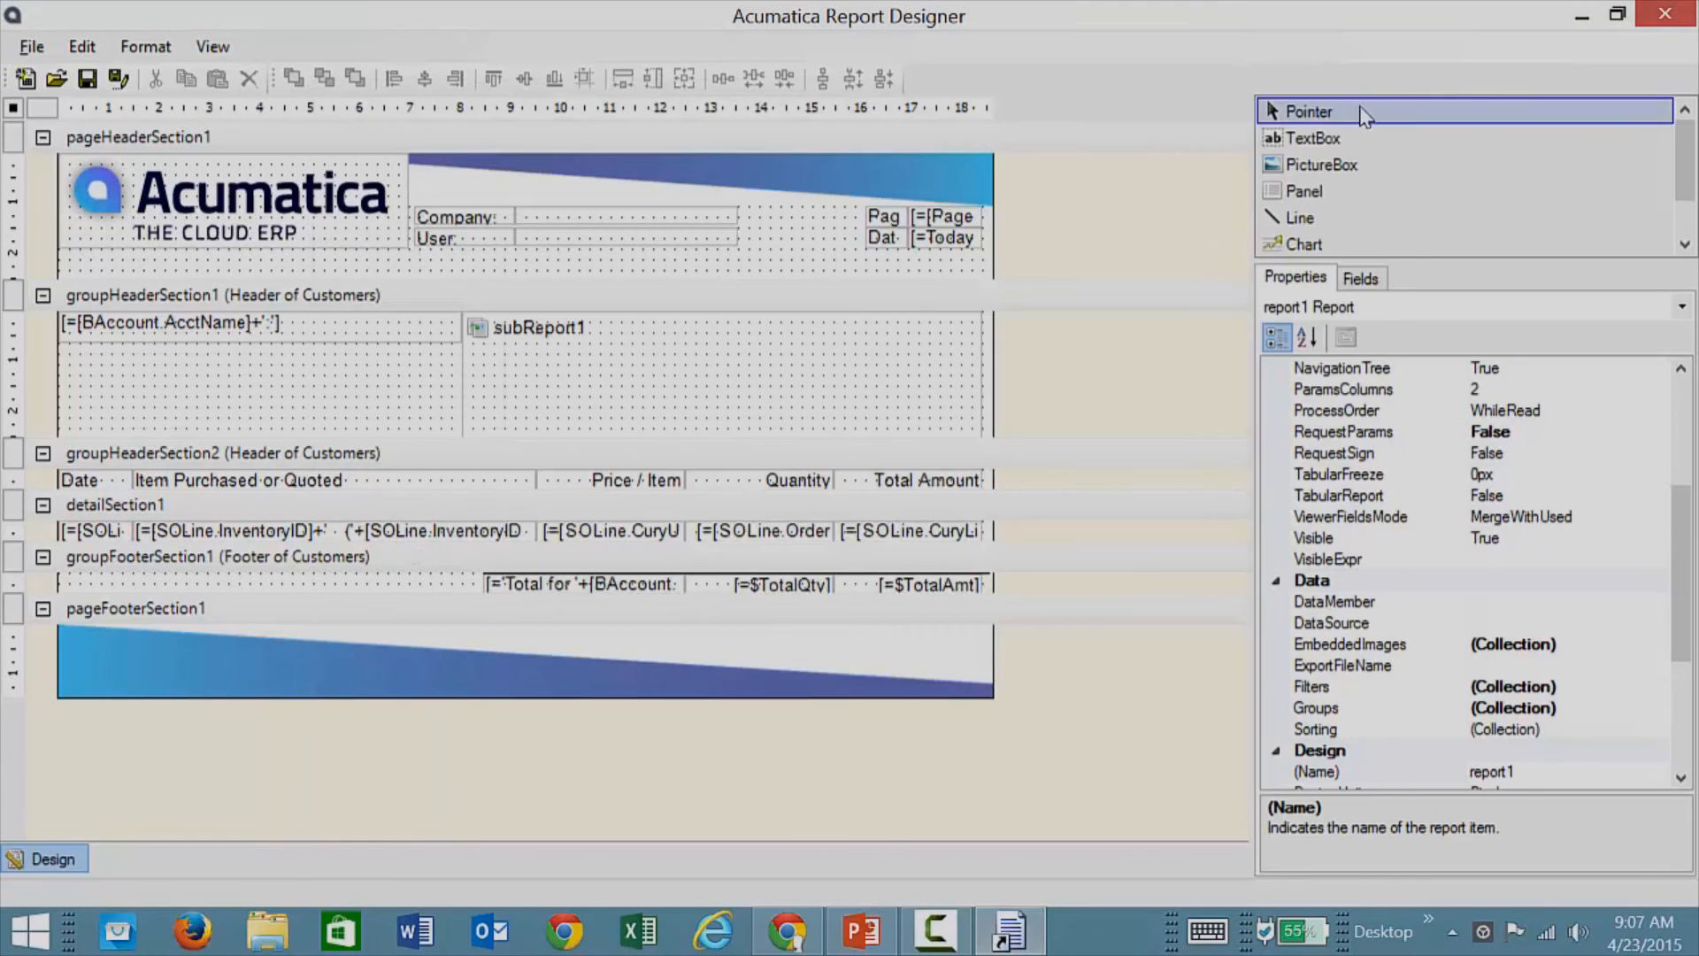
{"action": "left_click", "coordinate": [1361, 280]}
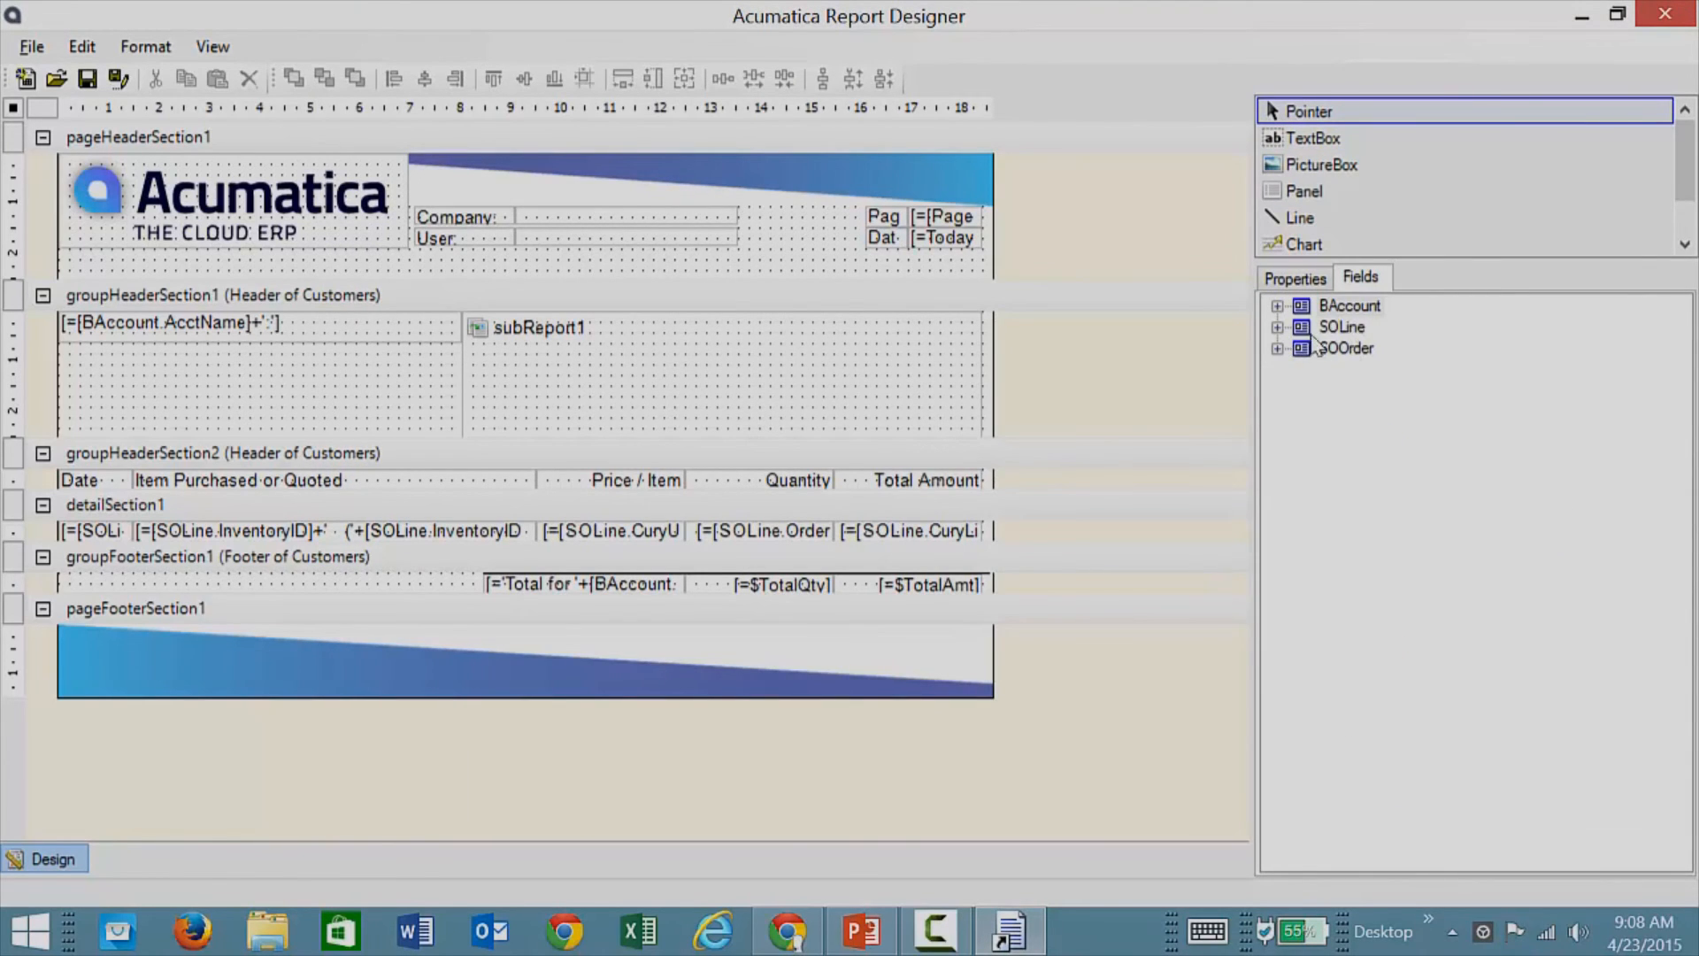
{"action": "left_click", "coordinate": [1277, 306]}
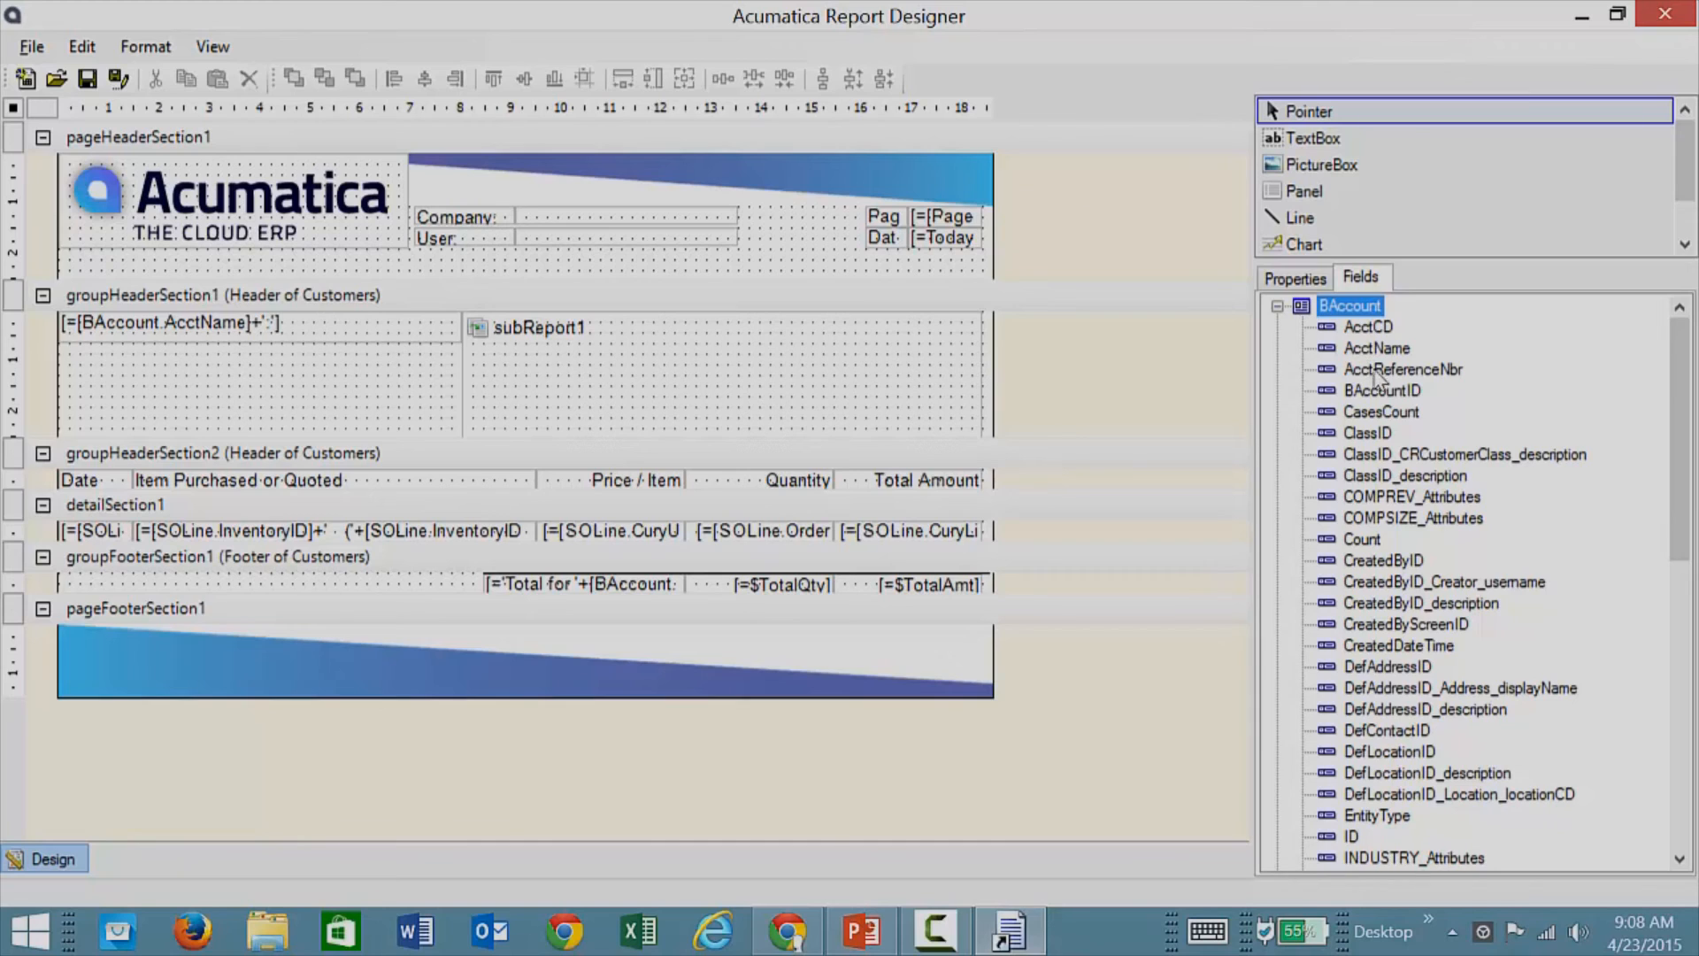
{"action": "left_click_drag", "start_coordinate": [1385, 401], "coordinate": [789, 258]}
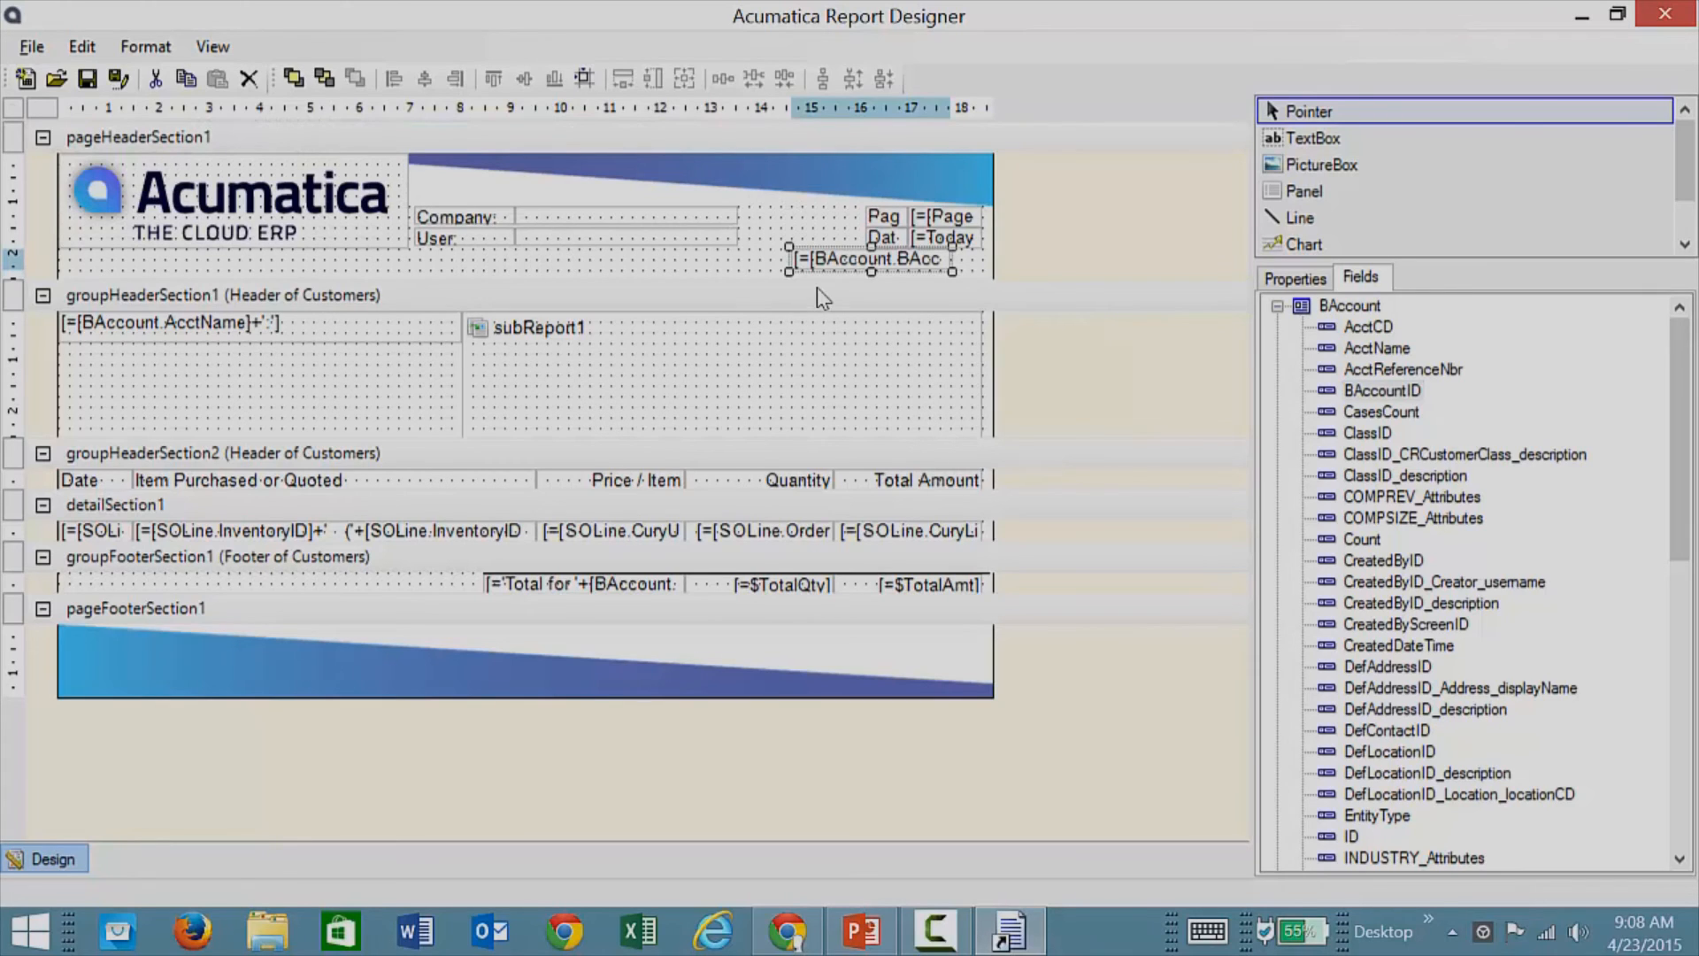
{"action": "key", "text": "Delete"}
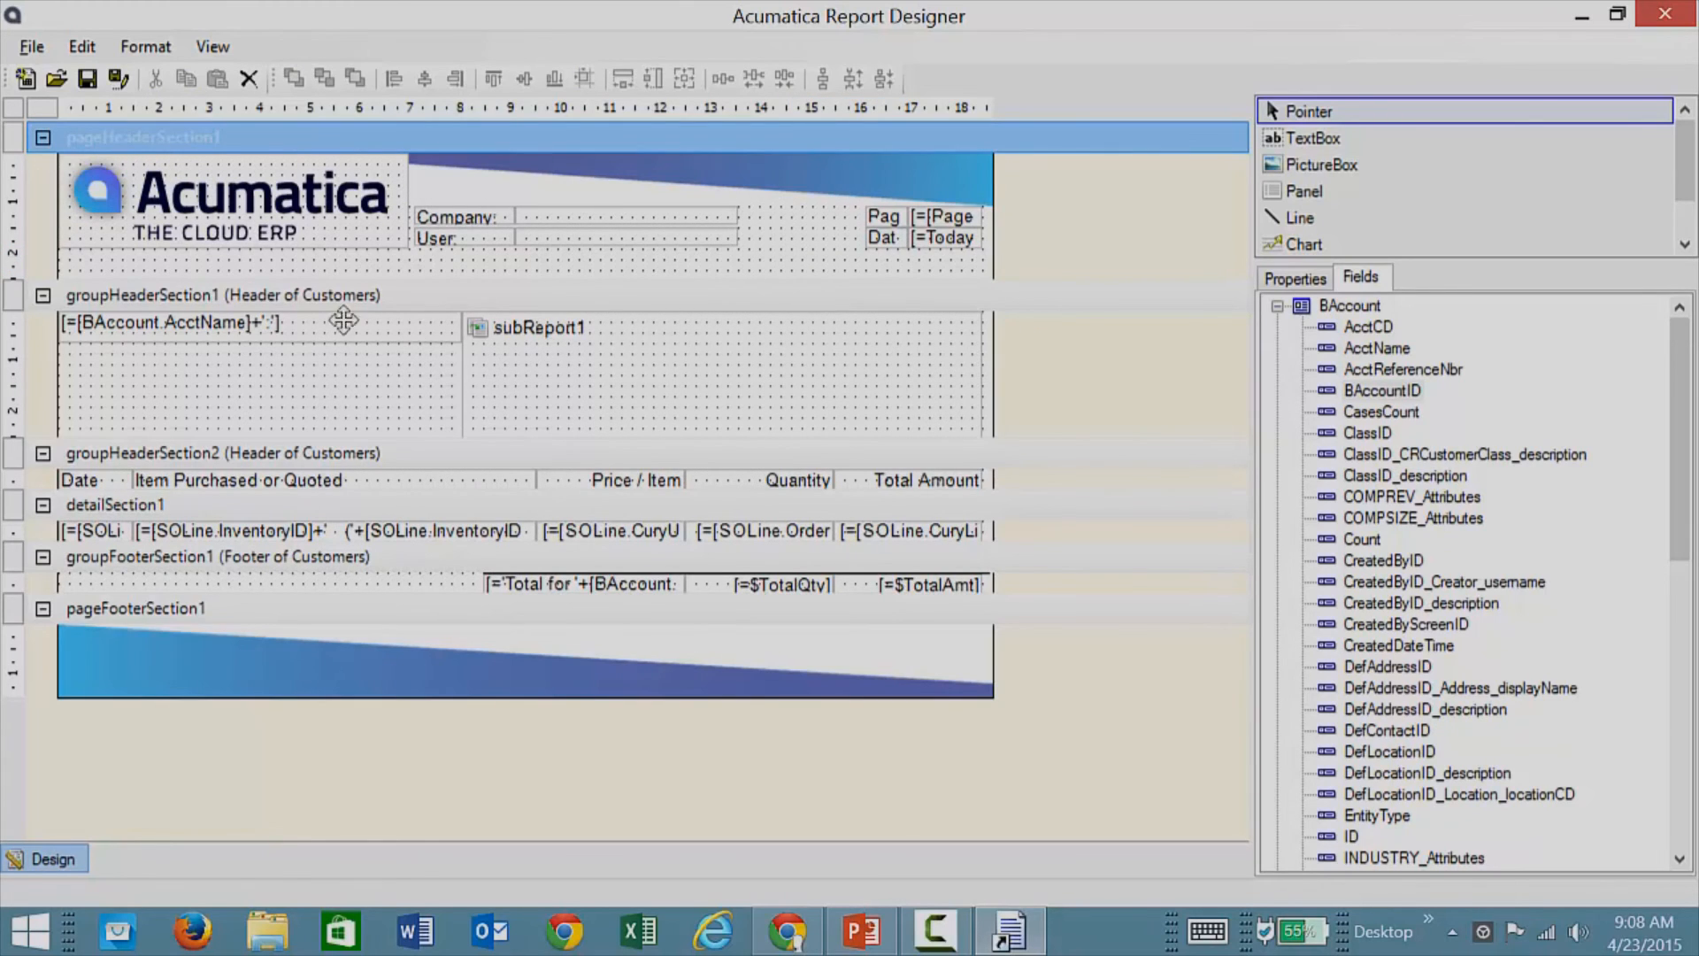
Step: Select the groupHeaderSection2 band and show its properties and the report's object list
{"action": "left_click", "coordinate": [256, 458]}
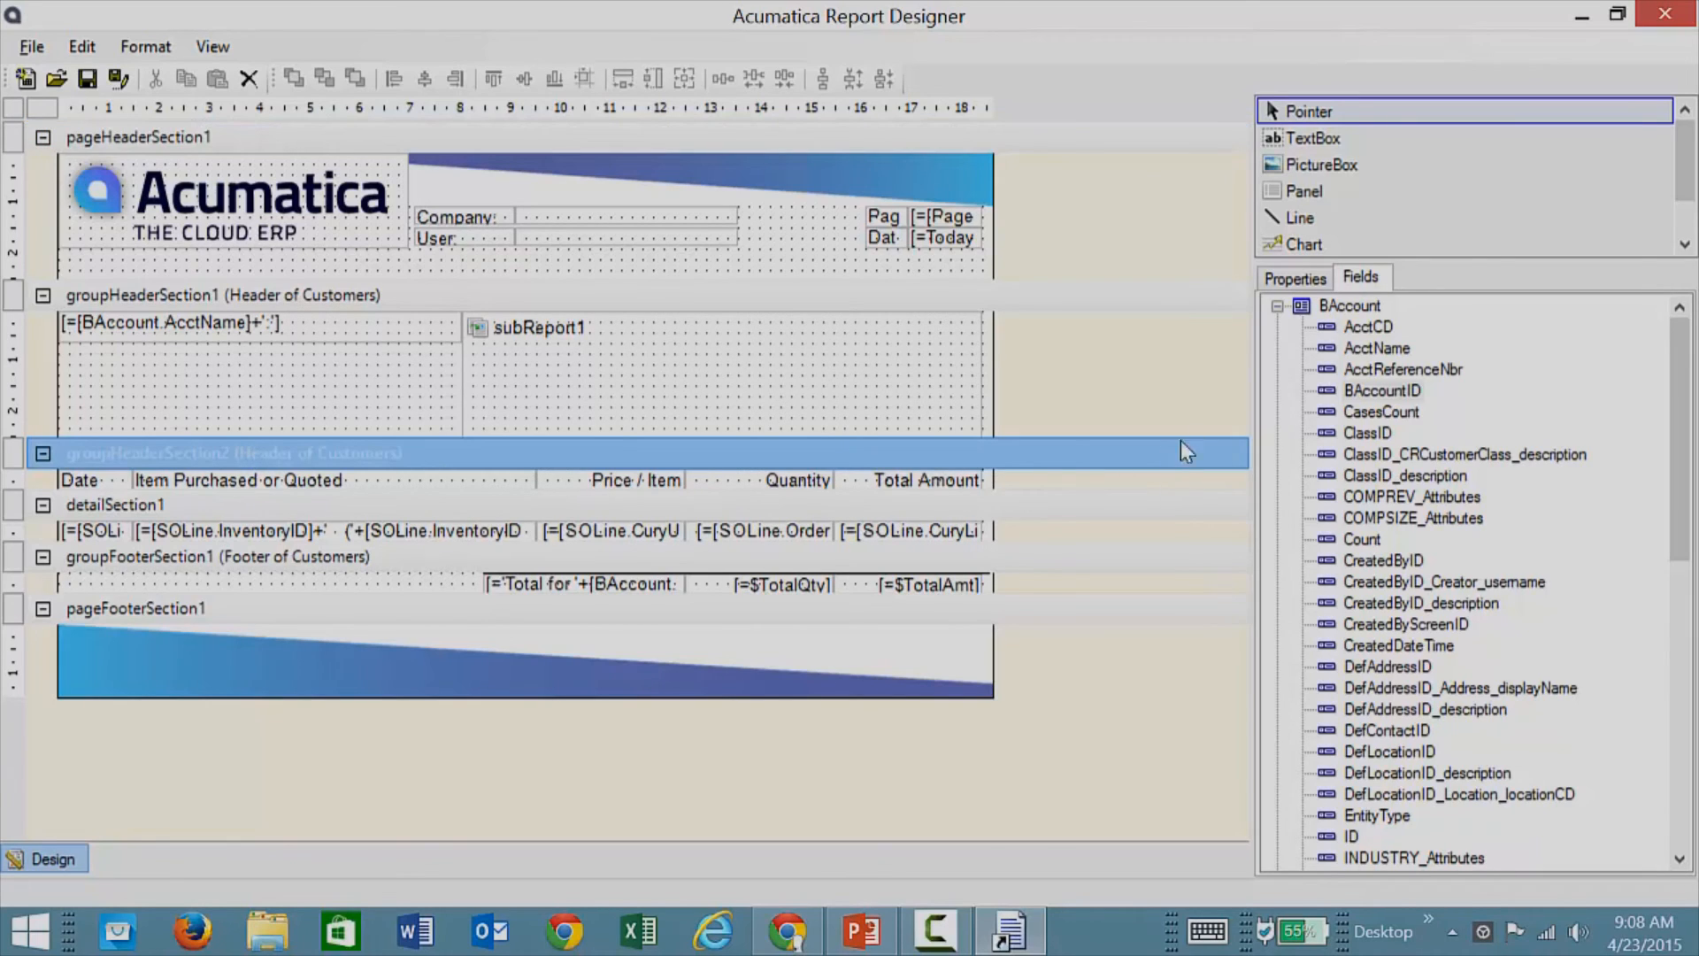
{"action": "left_click", "coordinate": [1277, 305]}
{"action": "left_click", "coordinate": [1294, 278]}
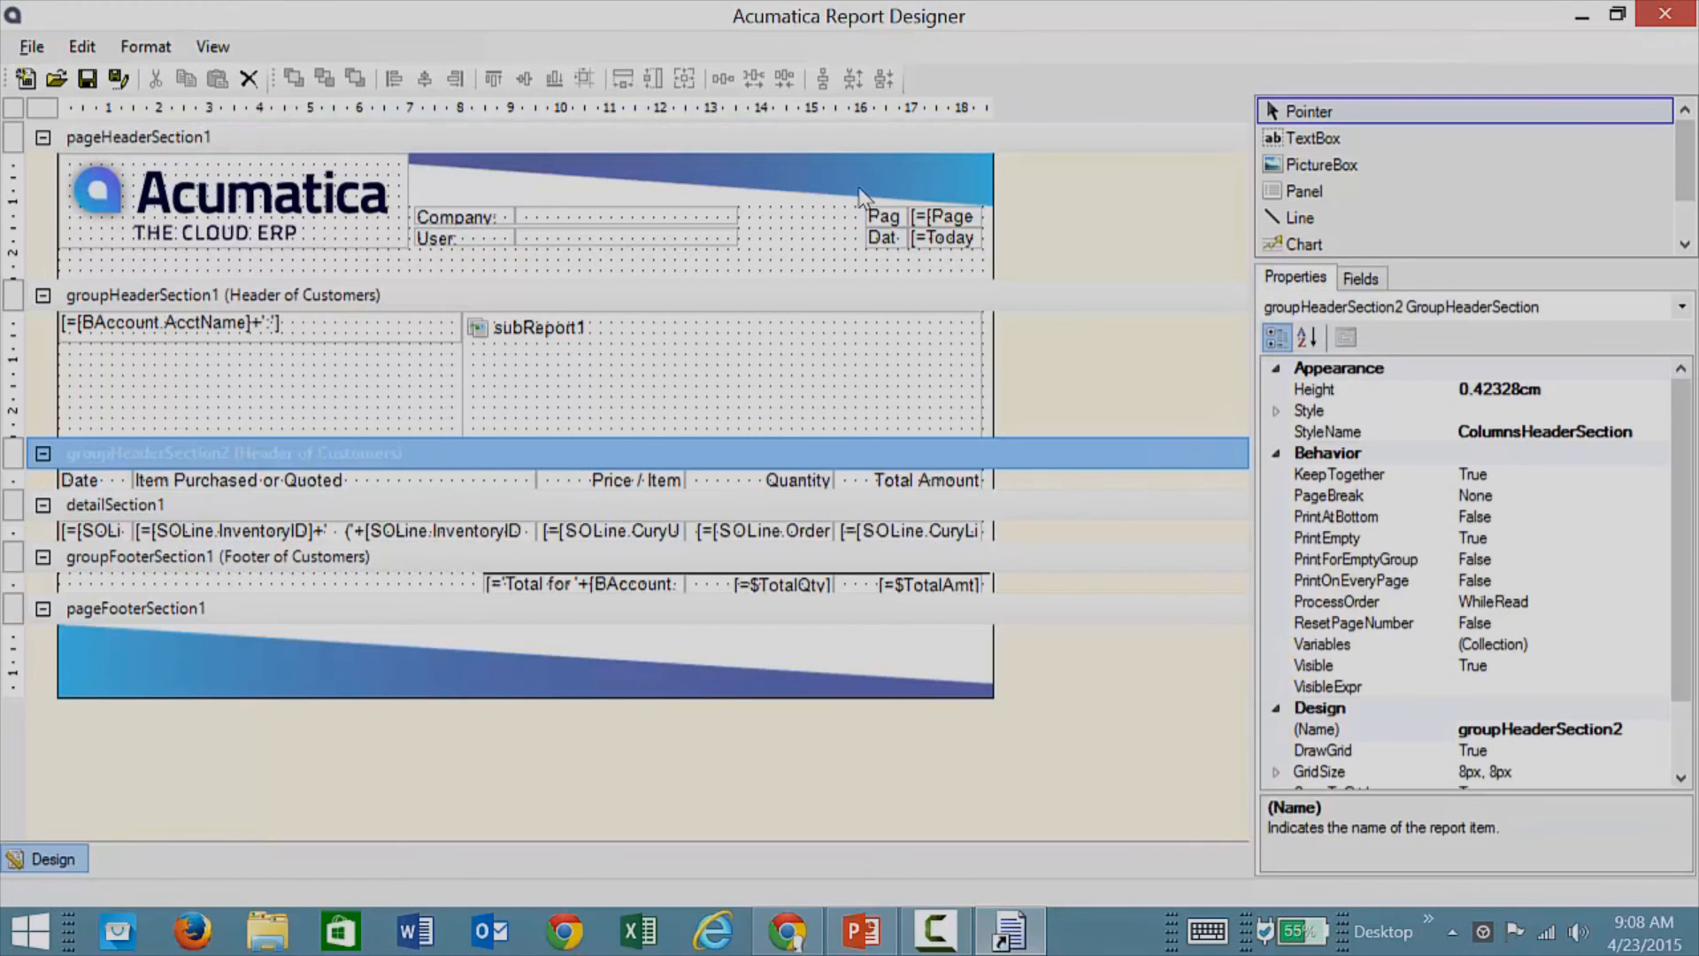
{"action": "left_click", "coordinate": [1680, 307]}
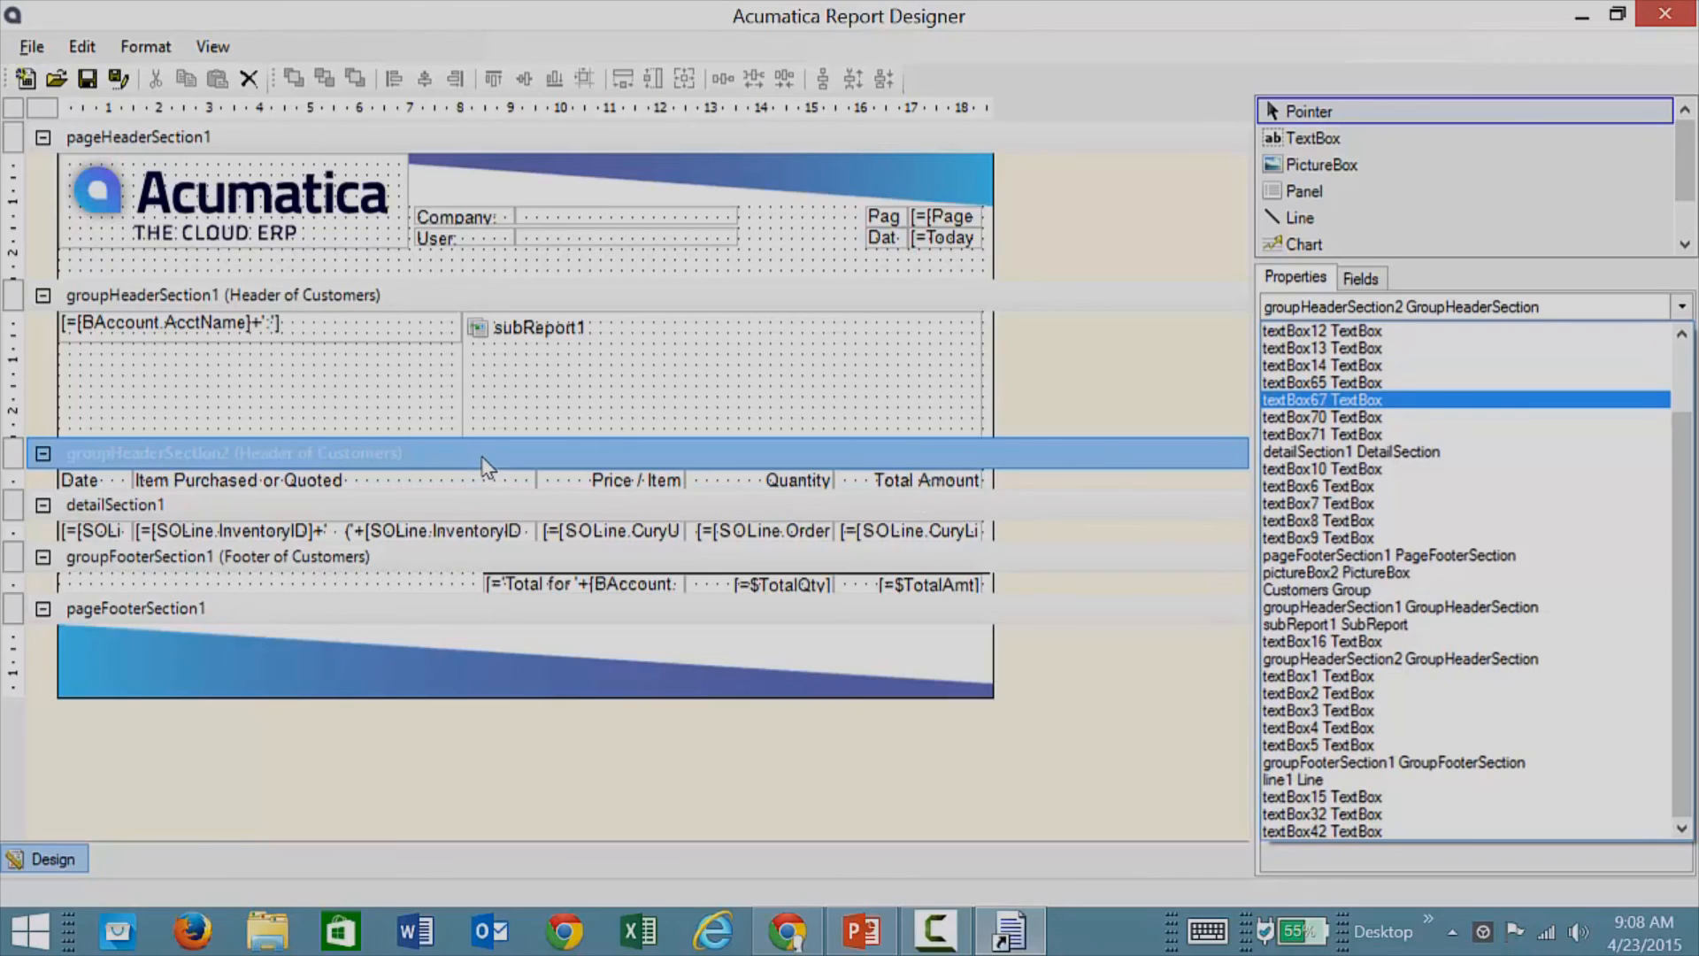
Step: Place a SubReport in groupHeaderSection1 next to the AcctName field, then select detailSection1
{"action": "left_click", "coordinate": [20, 115]}
{"action": "left_click", "coordinate": [14, 108]}
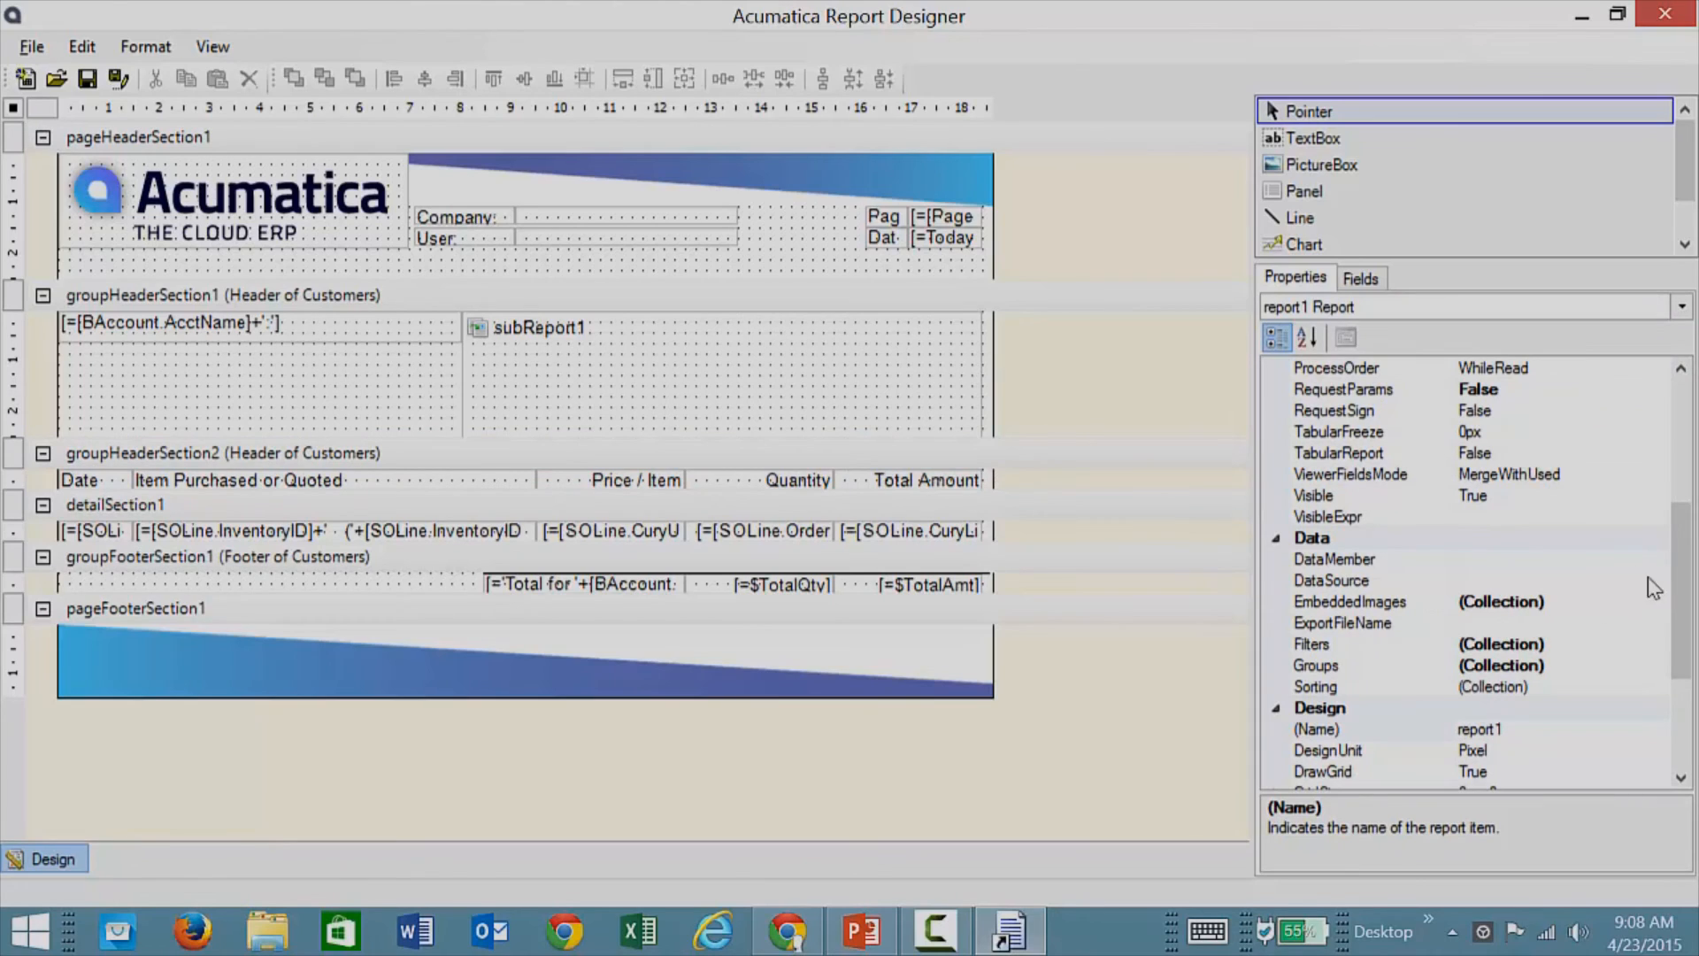
{"action": "left_click_drag", "start_coordinate": [1679, 599], "coordinate": [1679, 548]}
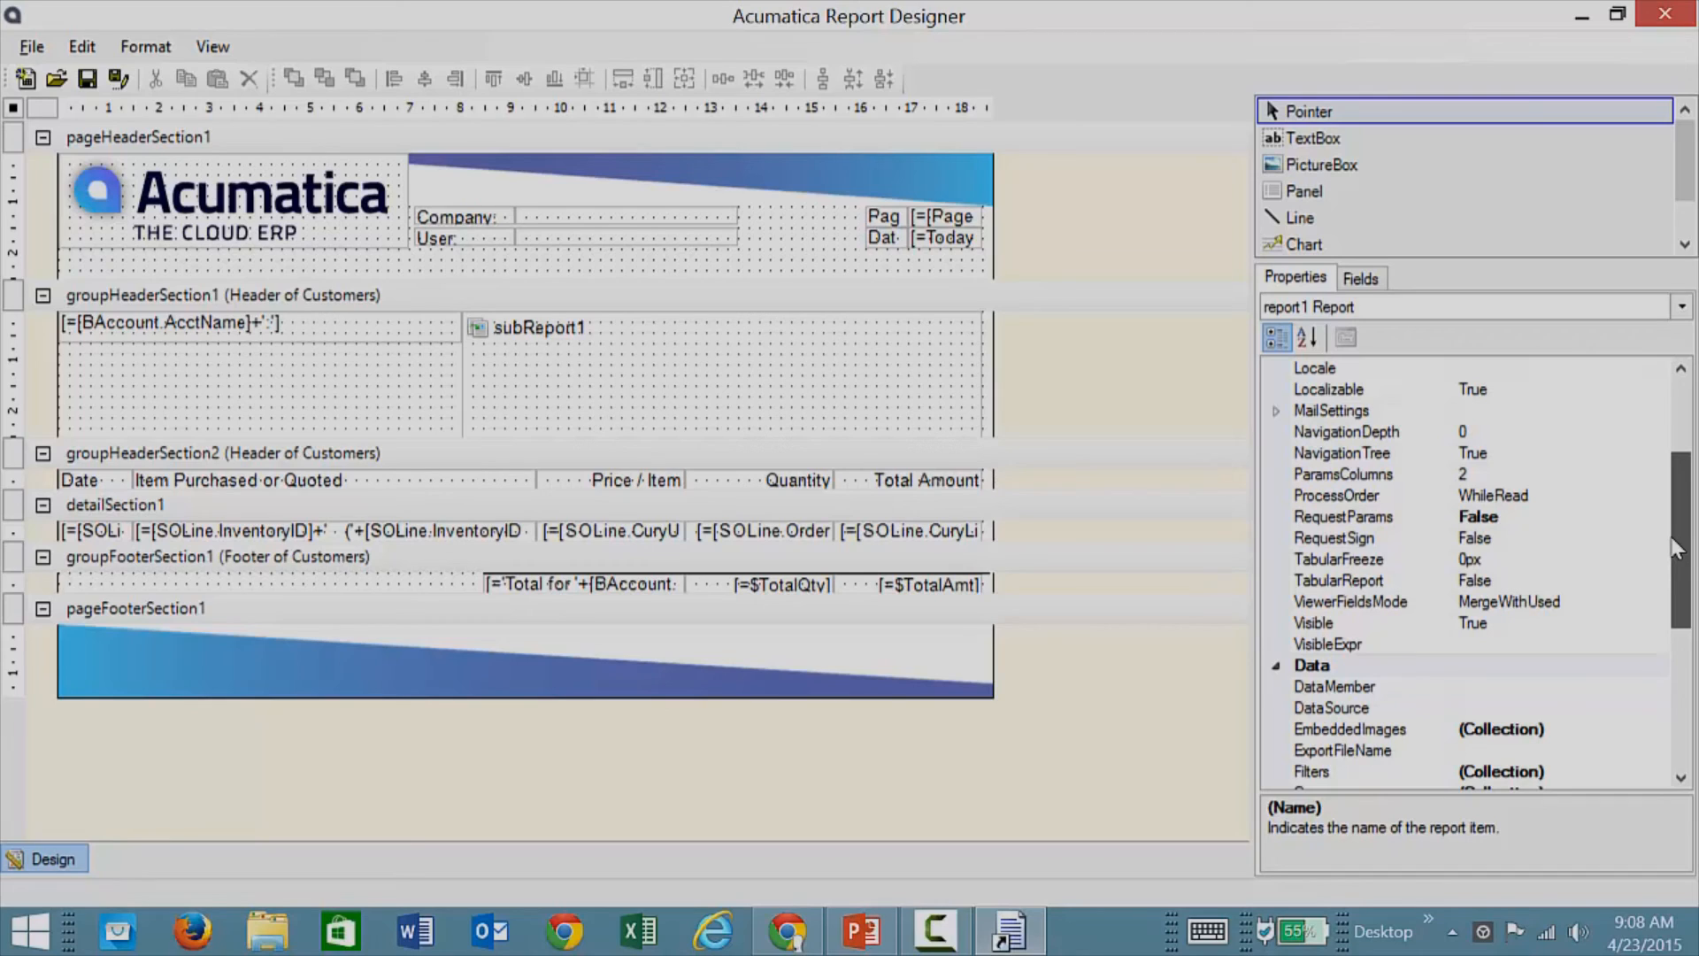
{"action": "left_click_drag", "start_coordinate": [1676, 548], "coordinate": [1669, 501]}
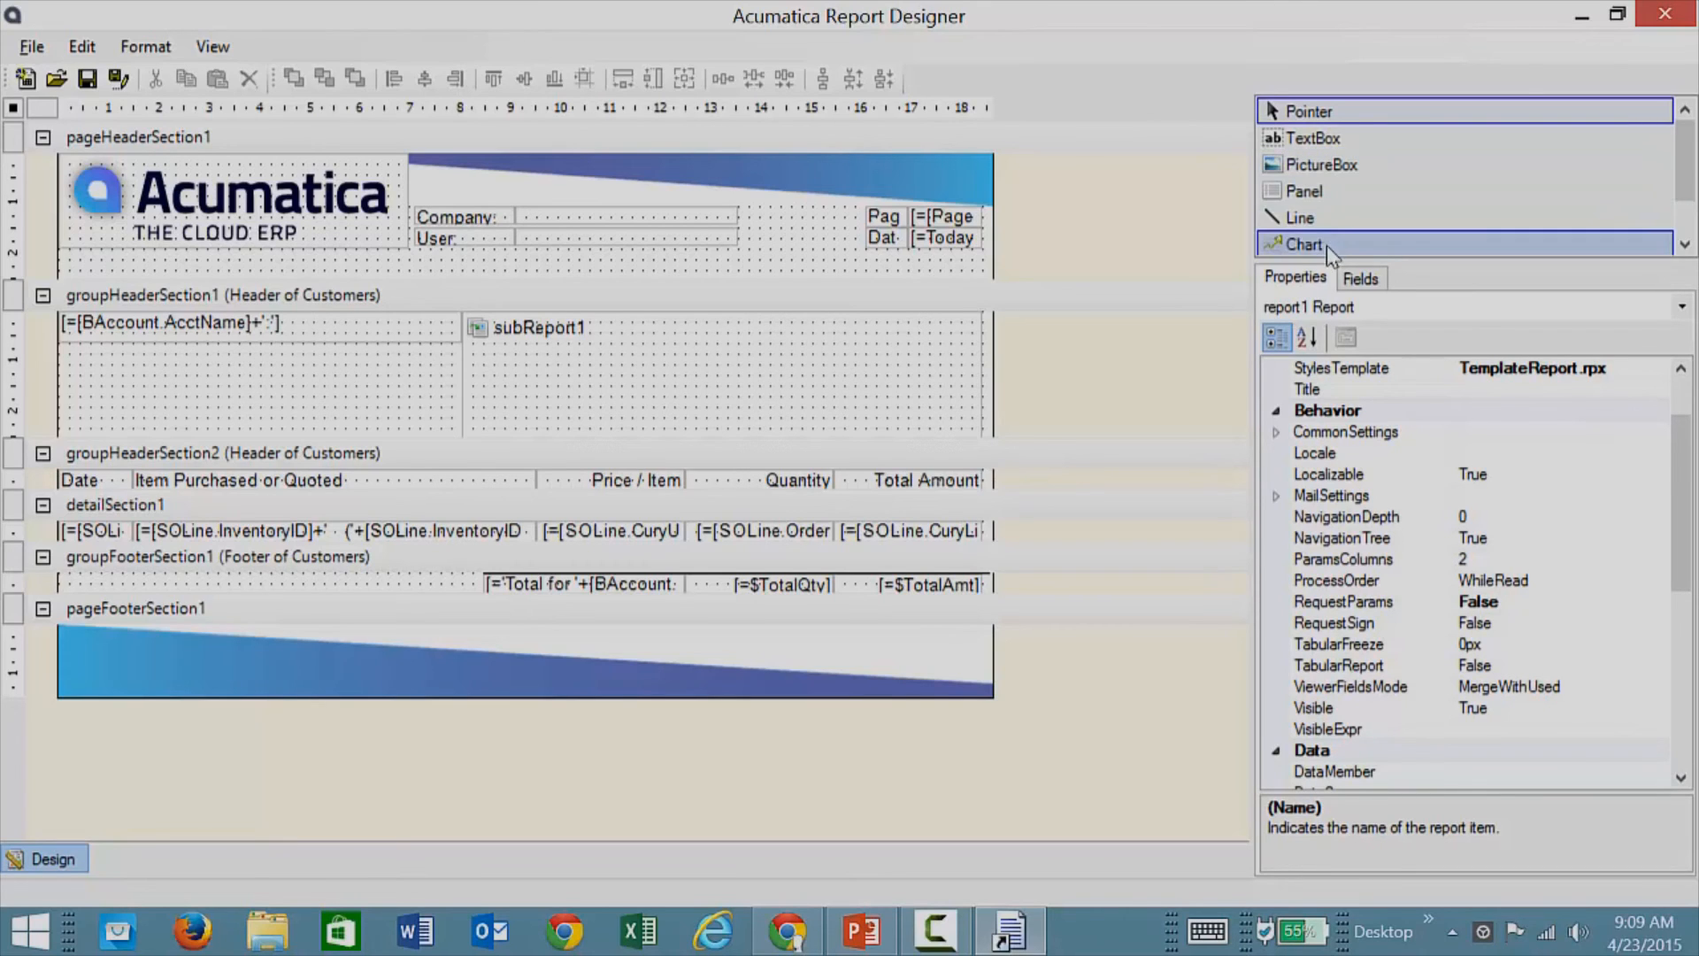
{"action": "left_click_drag", "start_coordinate": [1681, 177], "coordinate": [1684, 217]}
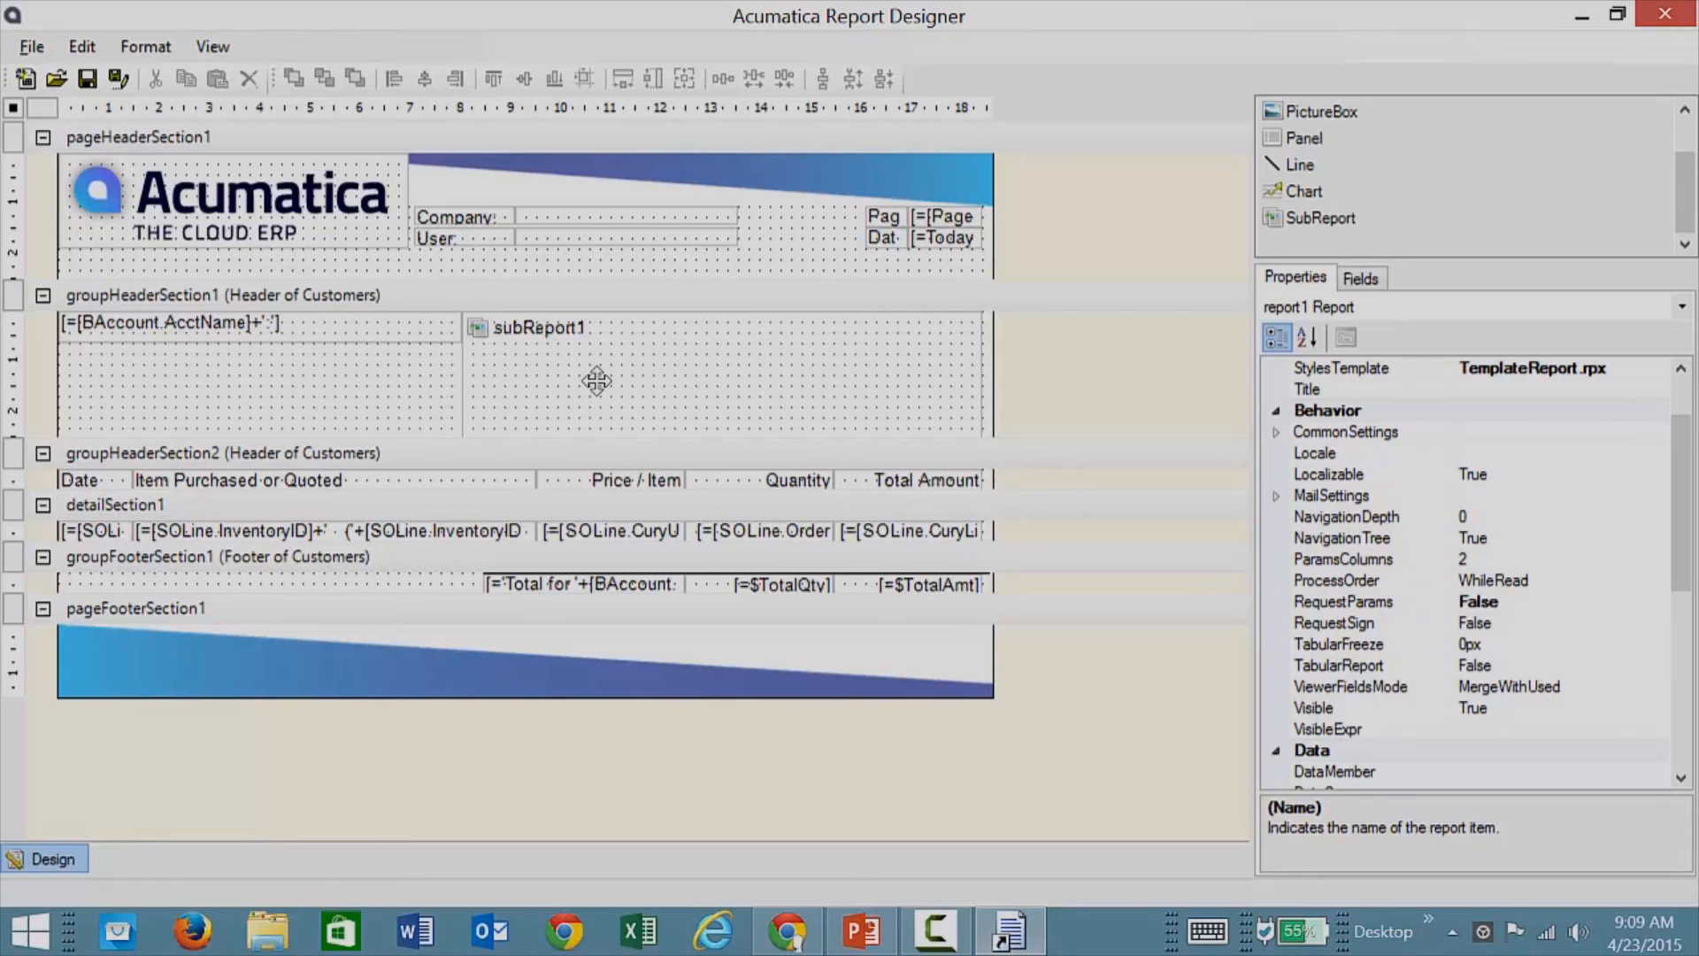
{"action": "left_click", "coordinate": [214, 503]}
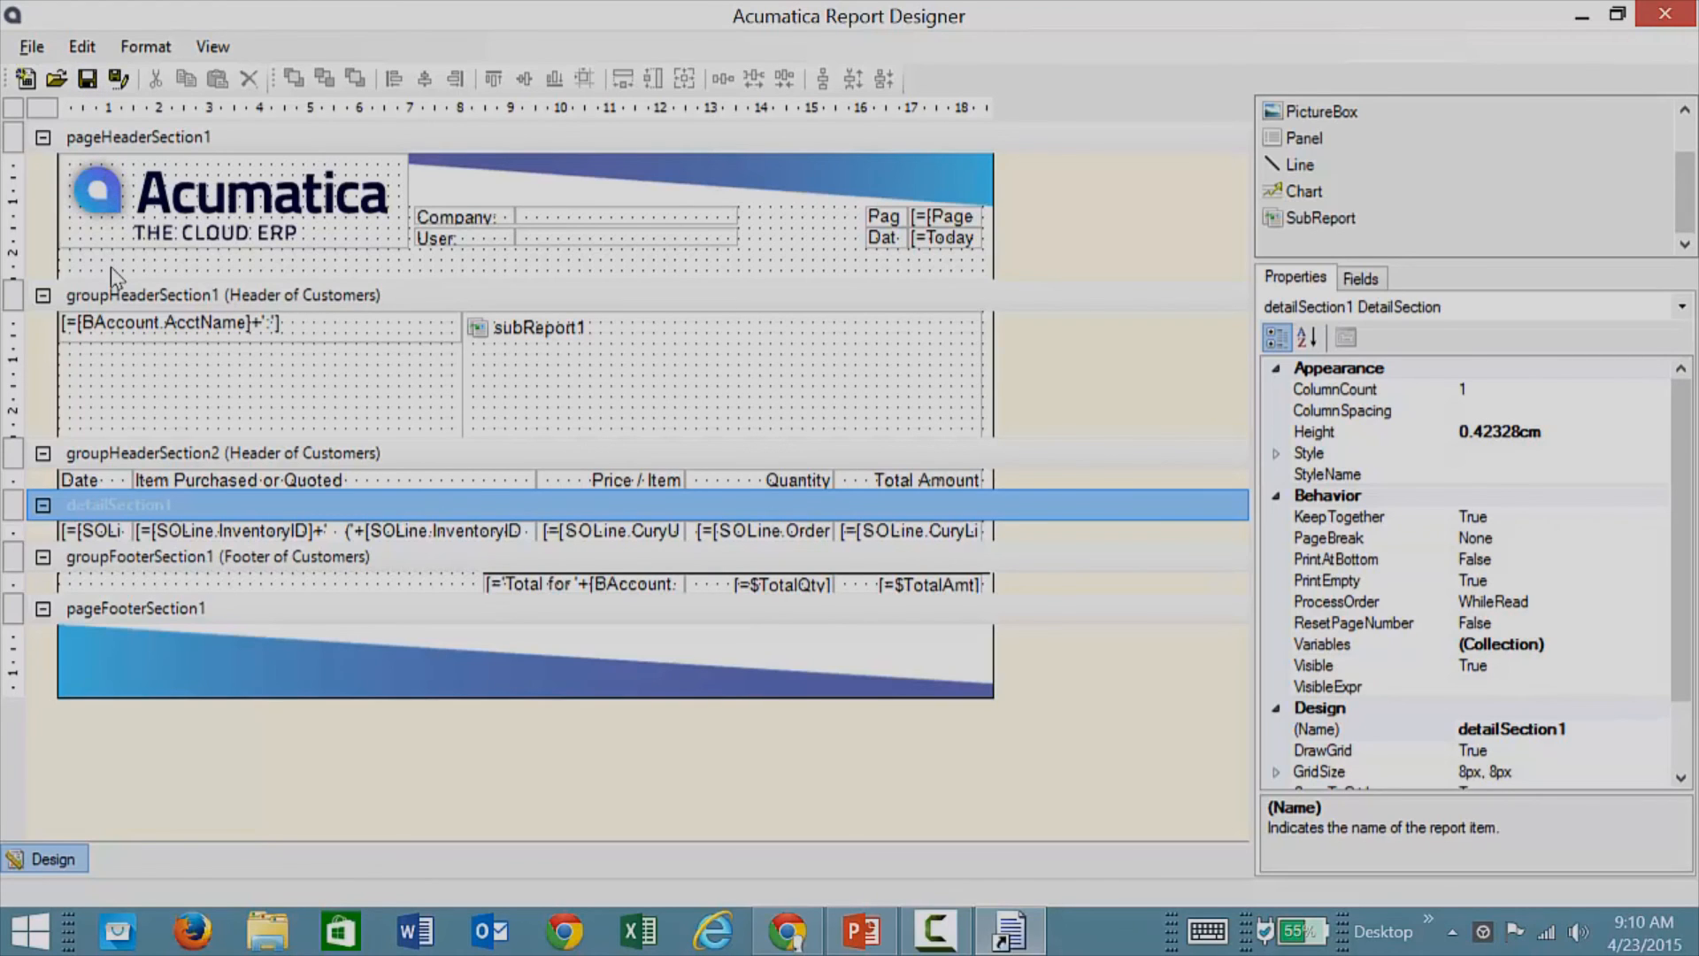
Step: Begin saving the report to the server under the new name SOcustomer.rpx
{"action": "left_click", "coordinate": [30, 46]}
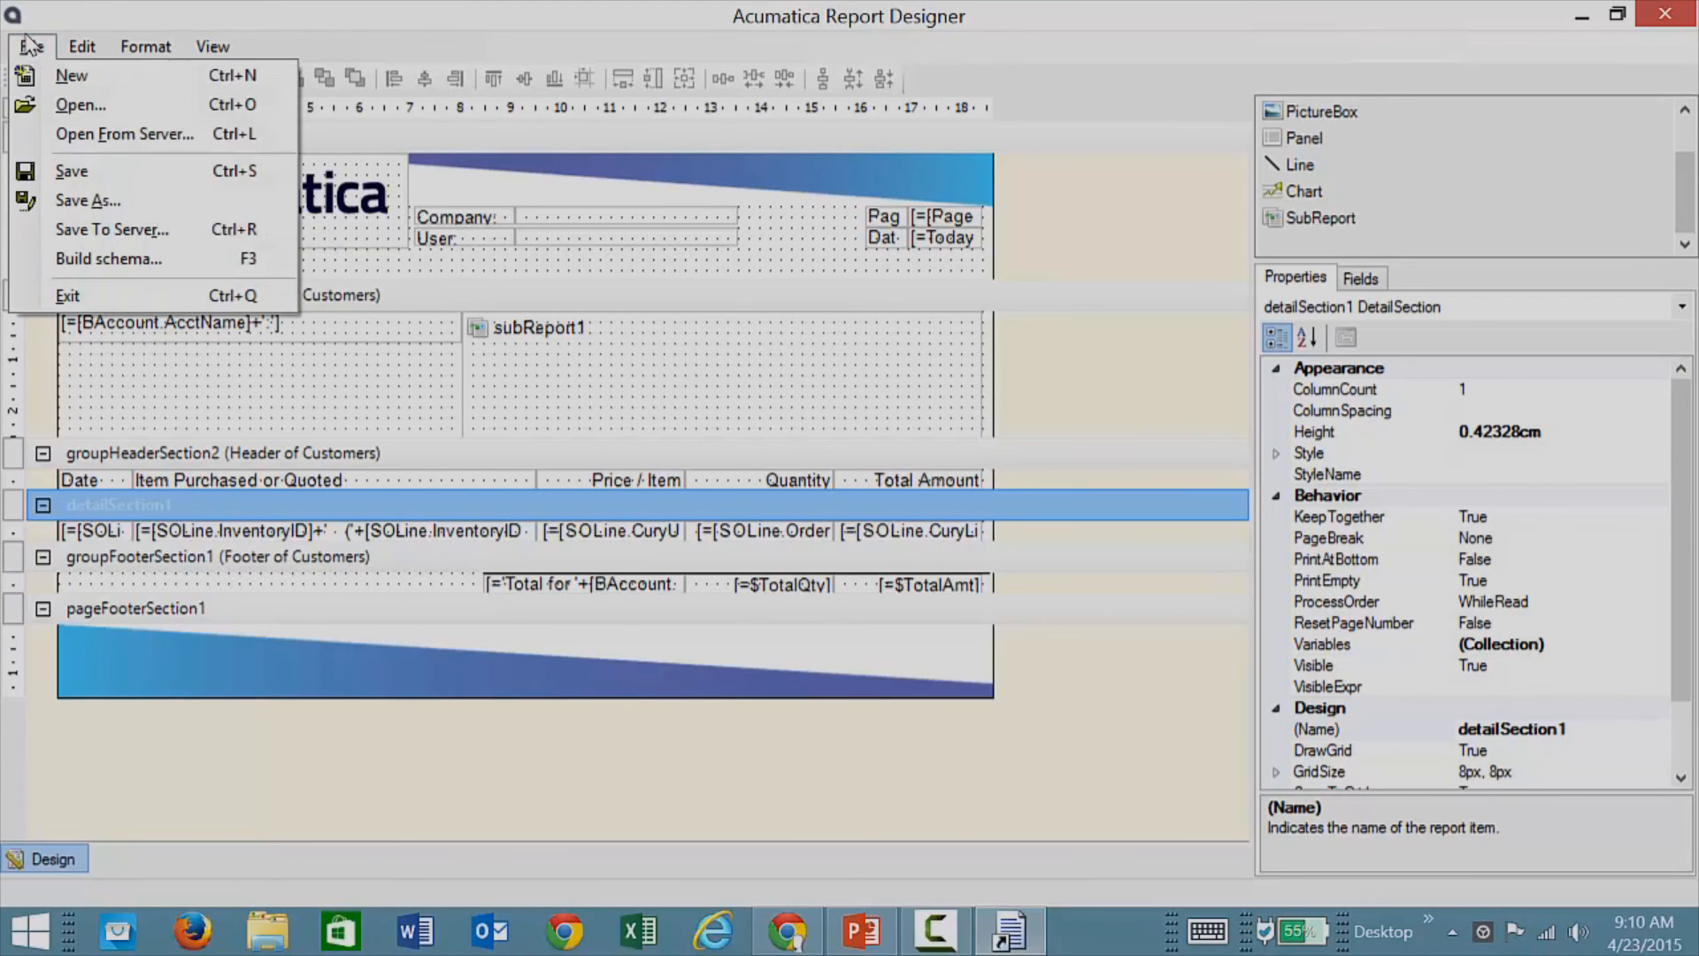
{"action": "left_click", "coordinate": [82, 231]}
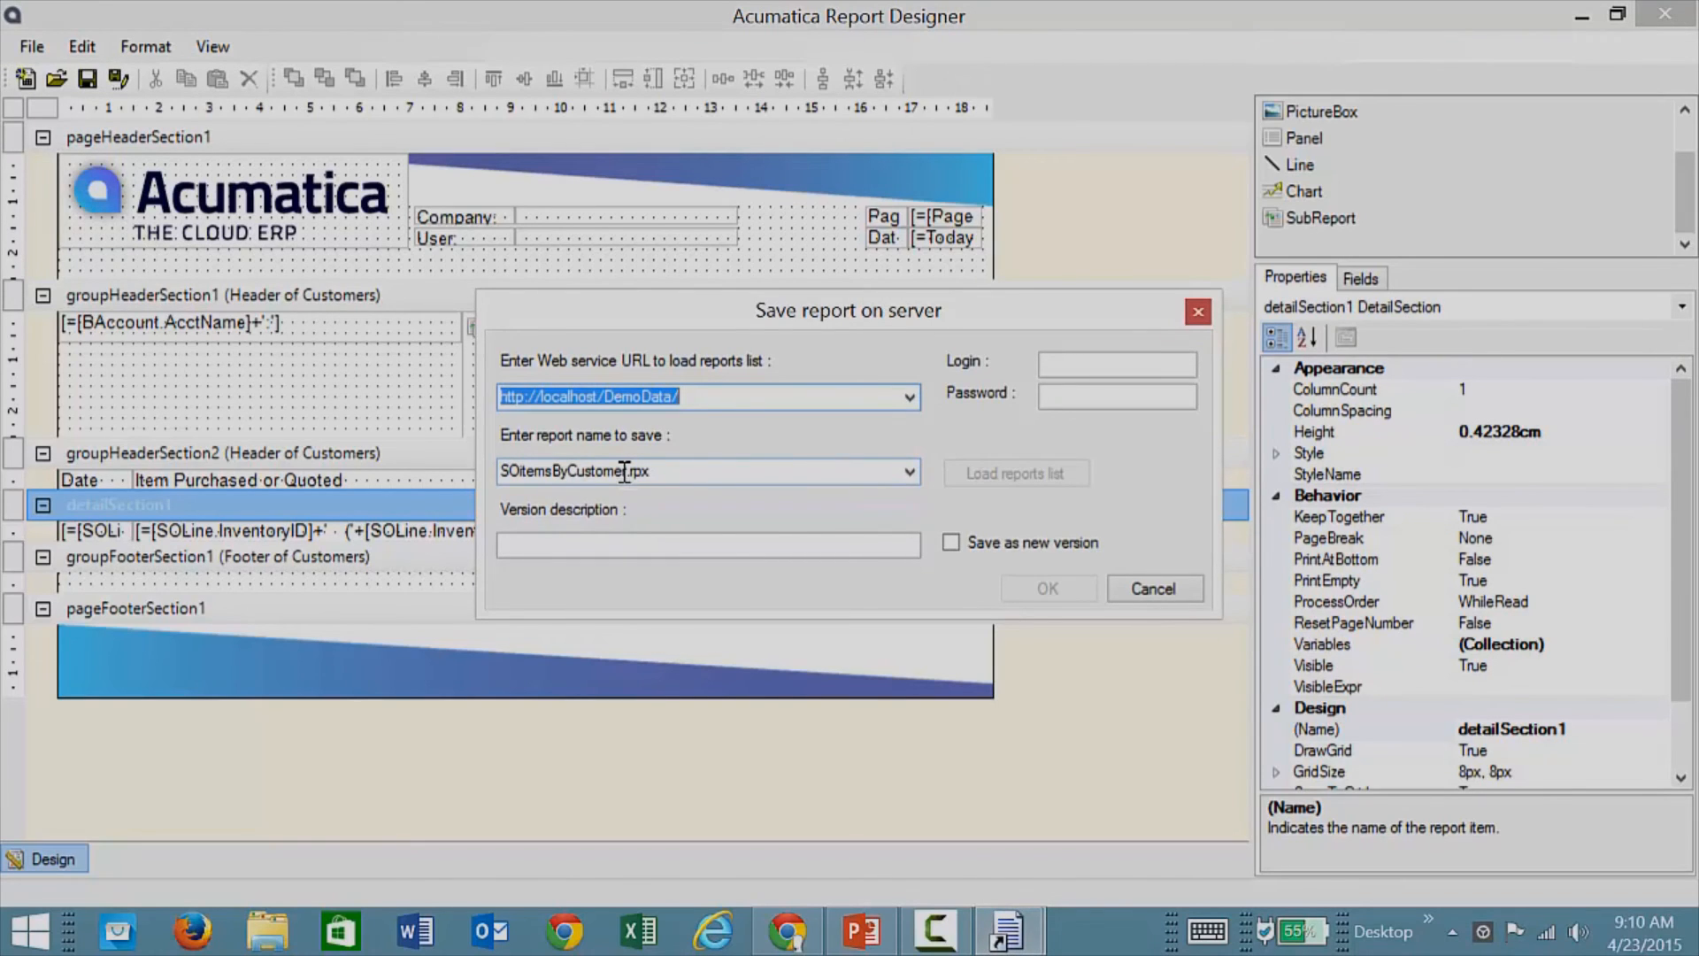
{"action": "key", "text": "Tab"}
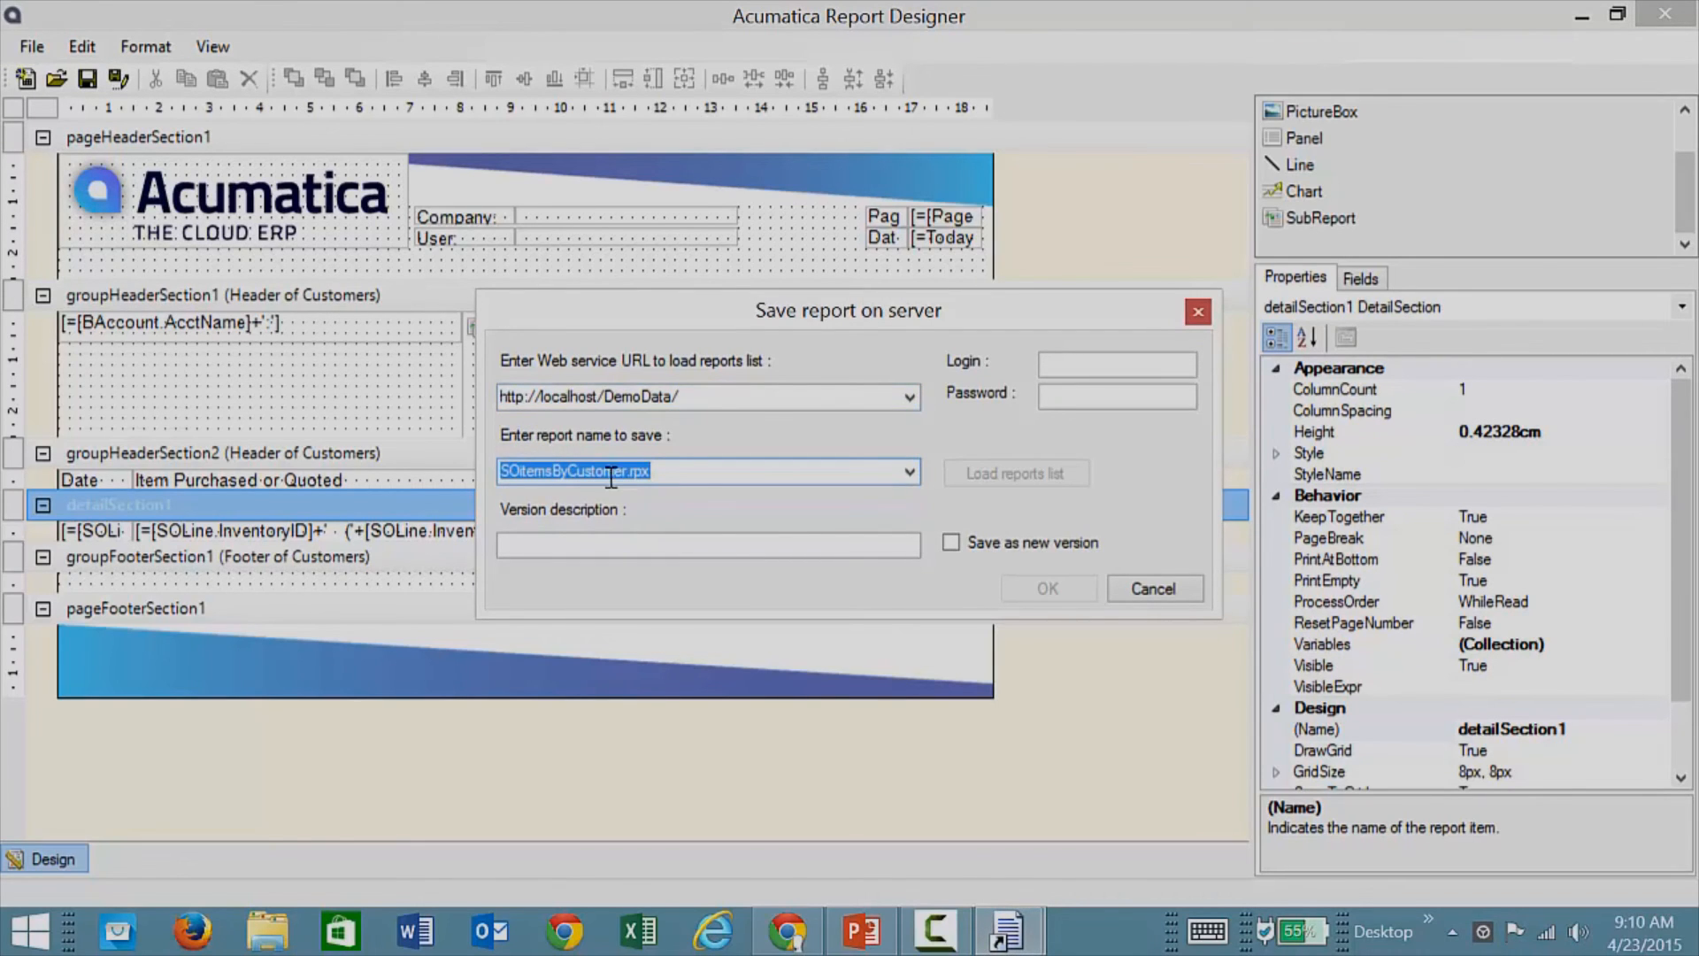
{"action": "left_click_drag", "start_coordinate": [629, 471], "coordinate": [494, 456]}
{"action": "type", "text": "SO"}
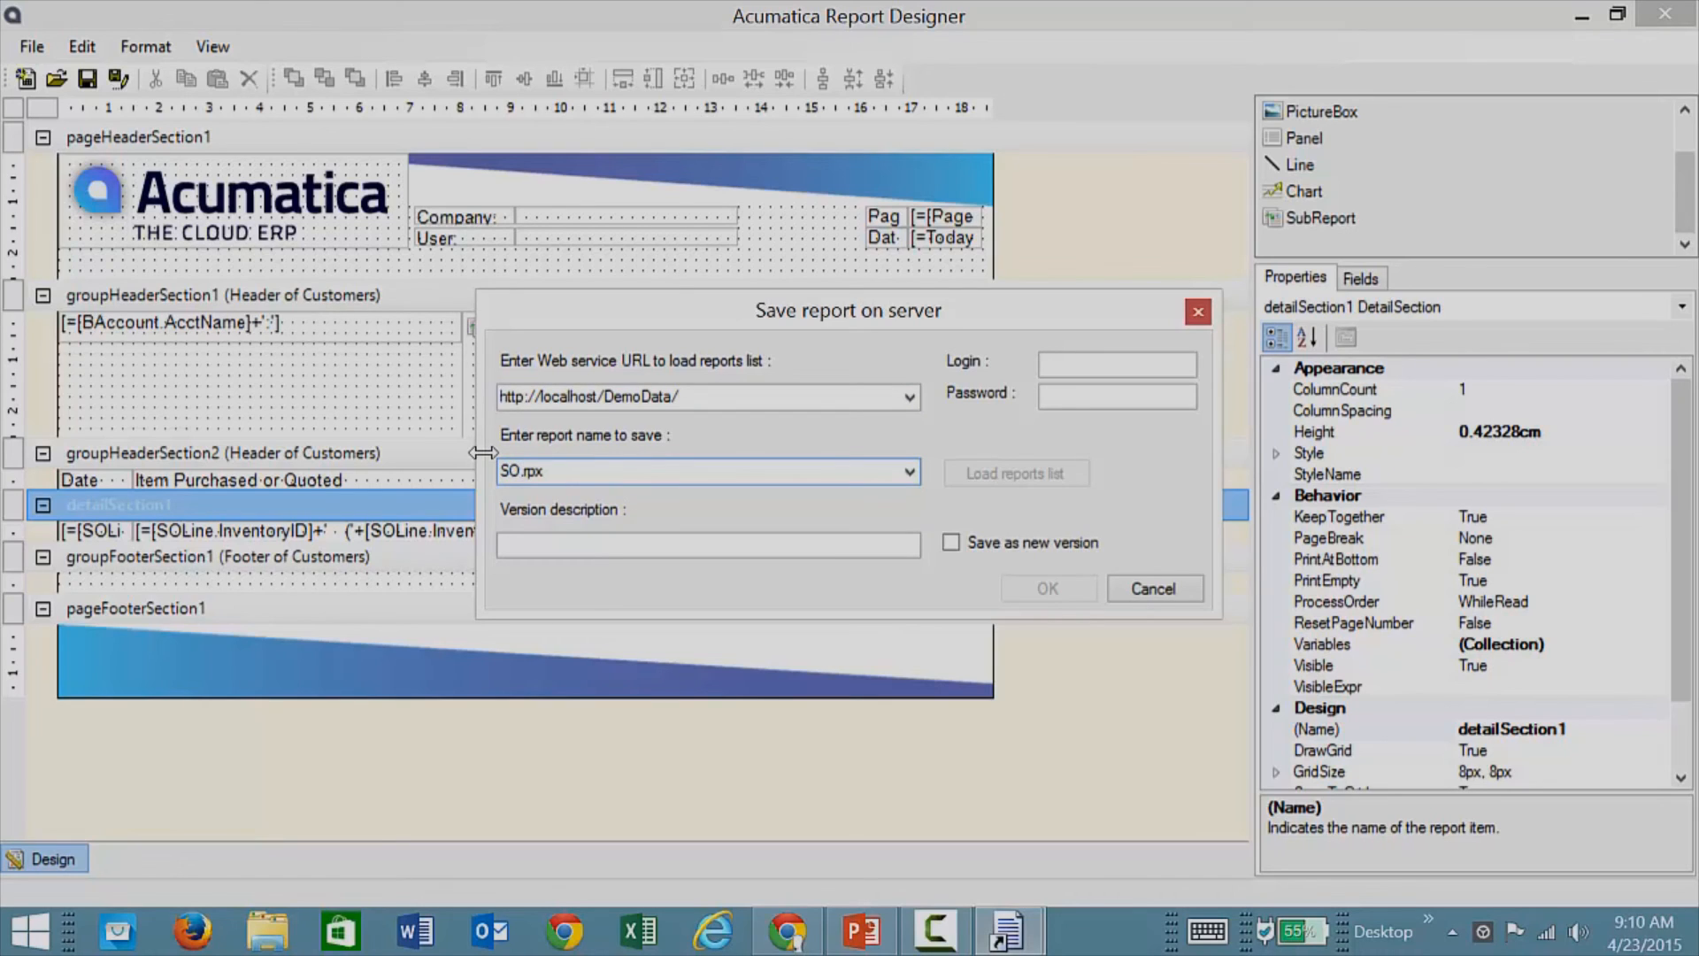
{"action": "type", "text": "customer"}
{"action": "key", "text": "Tab"}
{"action": "type", "text": "admin"}
{"action": "key", "text": "Tab"}
{"action": "type", "text": "123"}
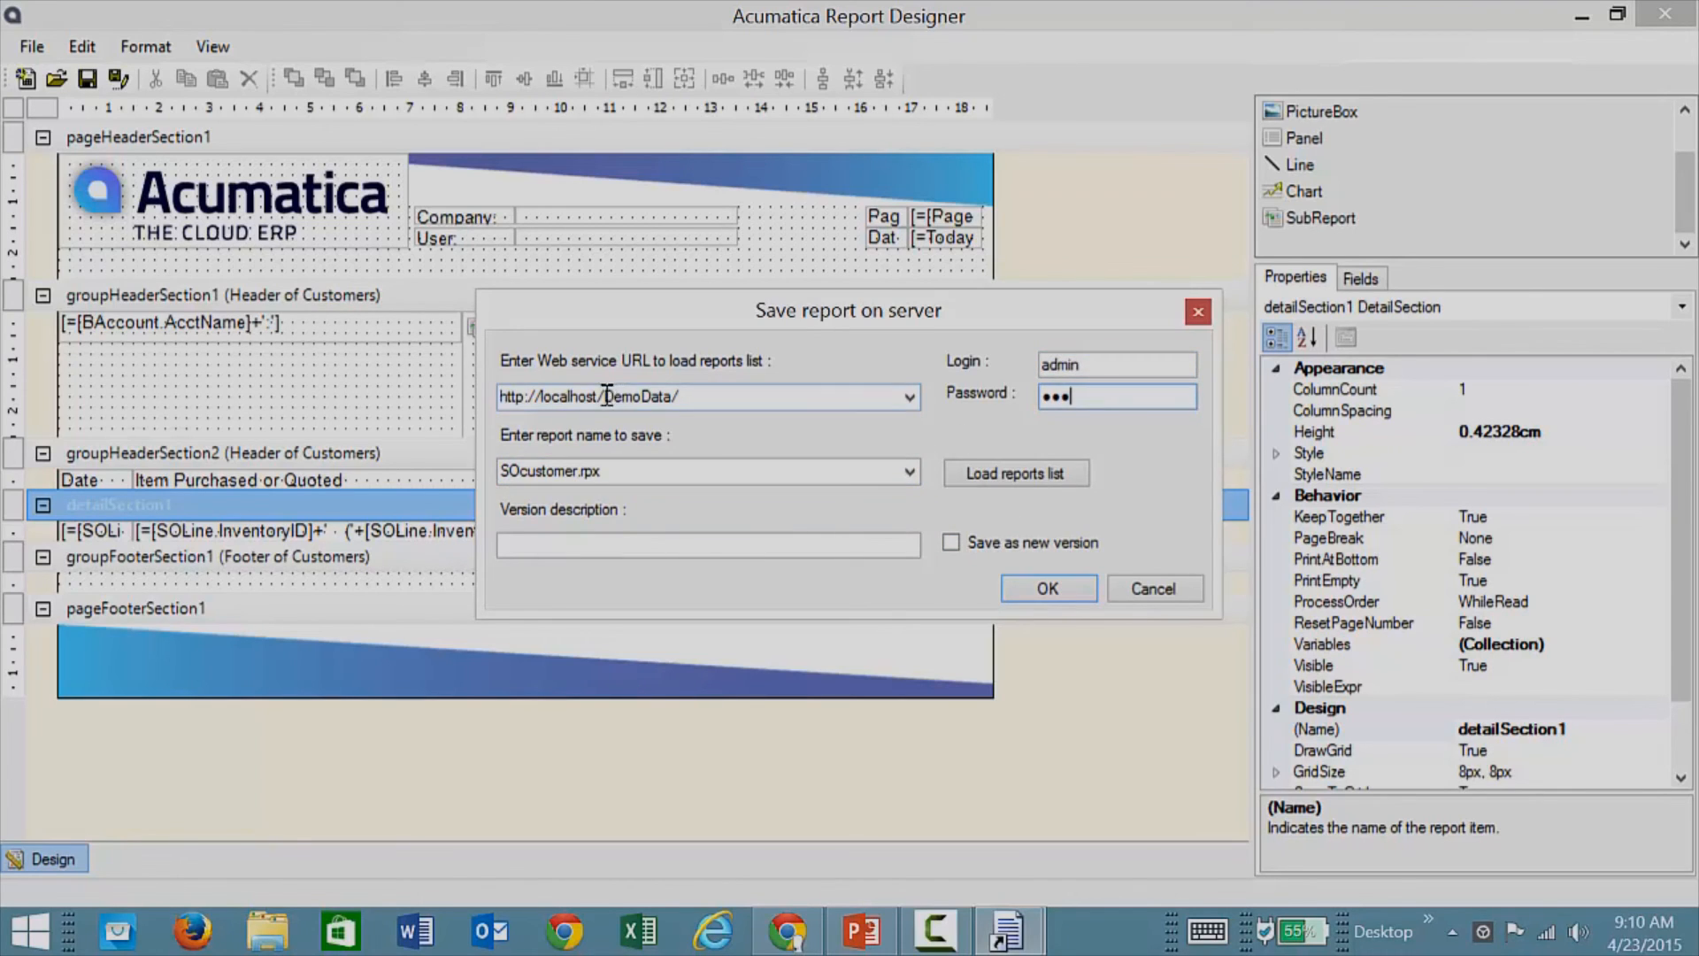
{"action": "double_click", "coordinate": [606, 396]}
{"action": "left_click", "coordinate": [664, 398]}
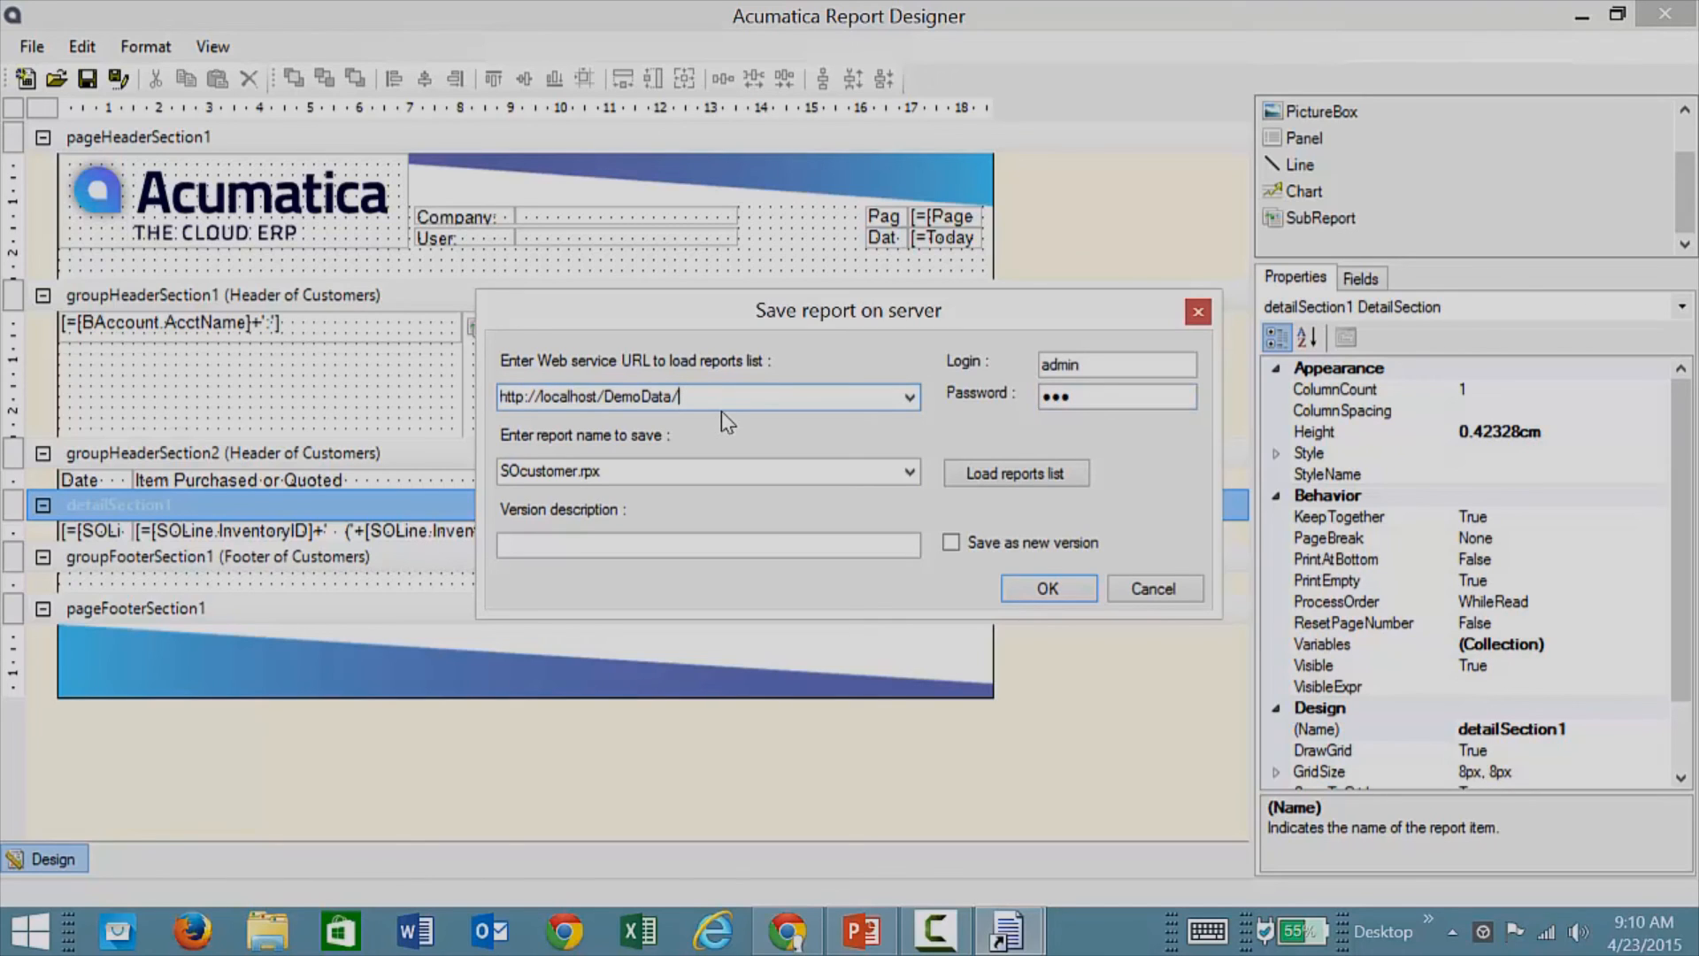
{"action": "key", "text": "BackSpace"}
{"action": "key", "text": "BackSpace"}
{"action": "key", "text": "BackSpace"}
{"action": "key", "text": "BackSpace"}
{"action": "key", "text": "BackSpace"}
{"action": "key", "text": "Tab"}
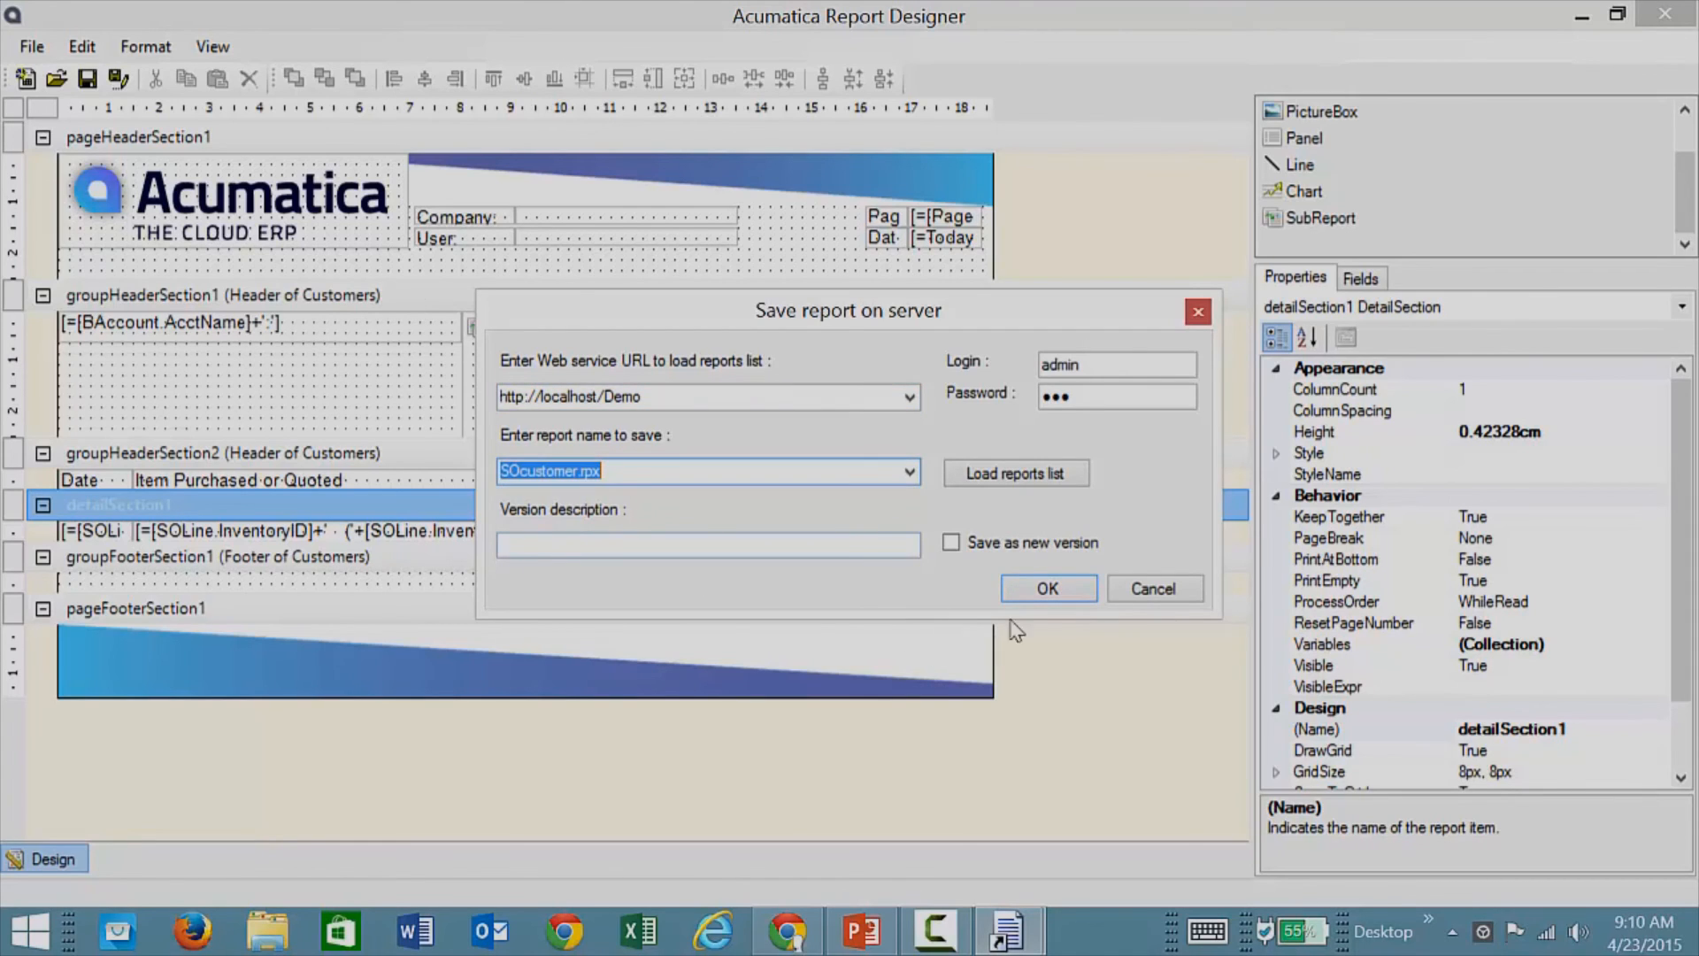
{"action": "left_click", "coordinate": [1044, 589]}
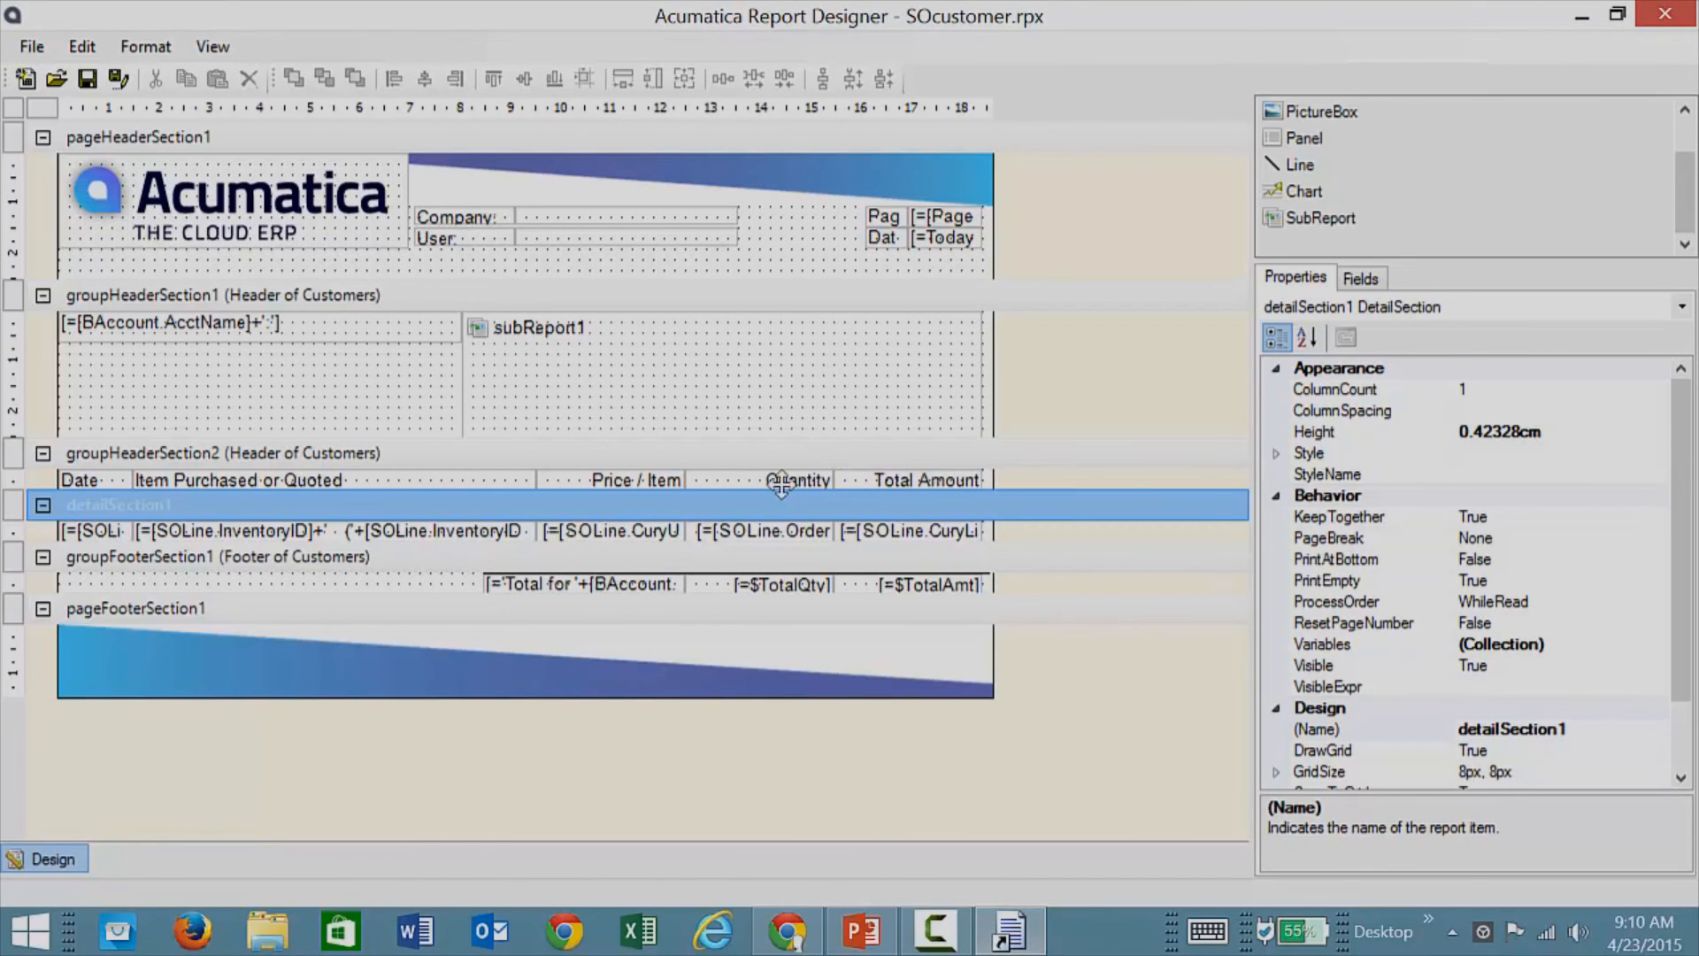
{"action": "left_click", "coordinate": [787, 931]}
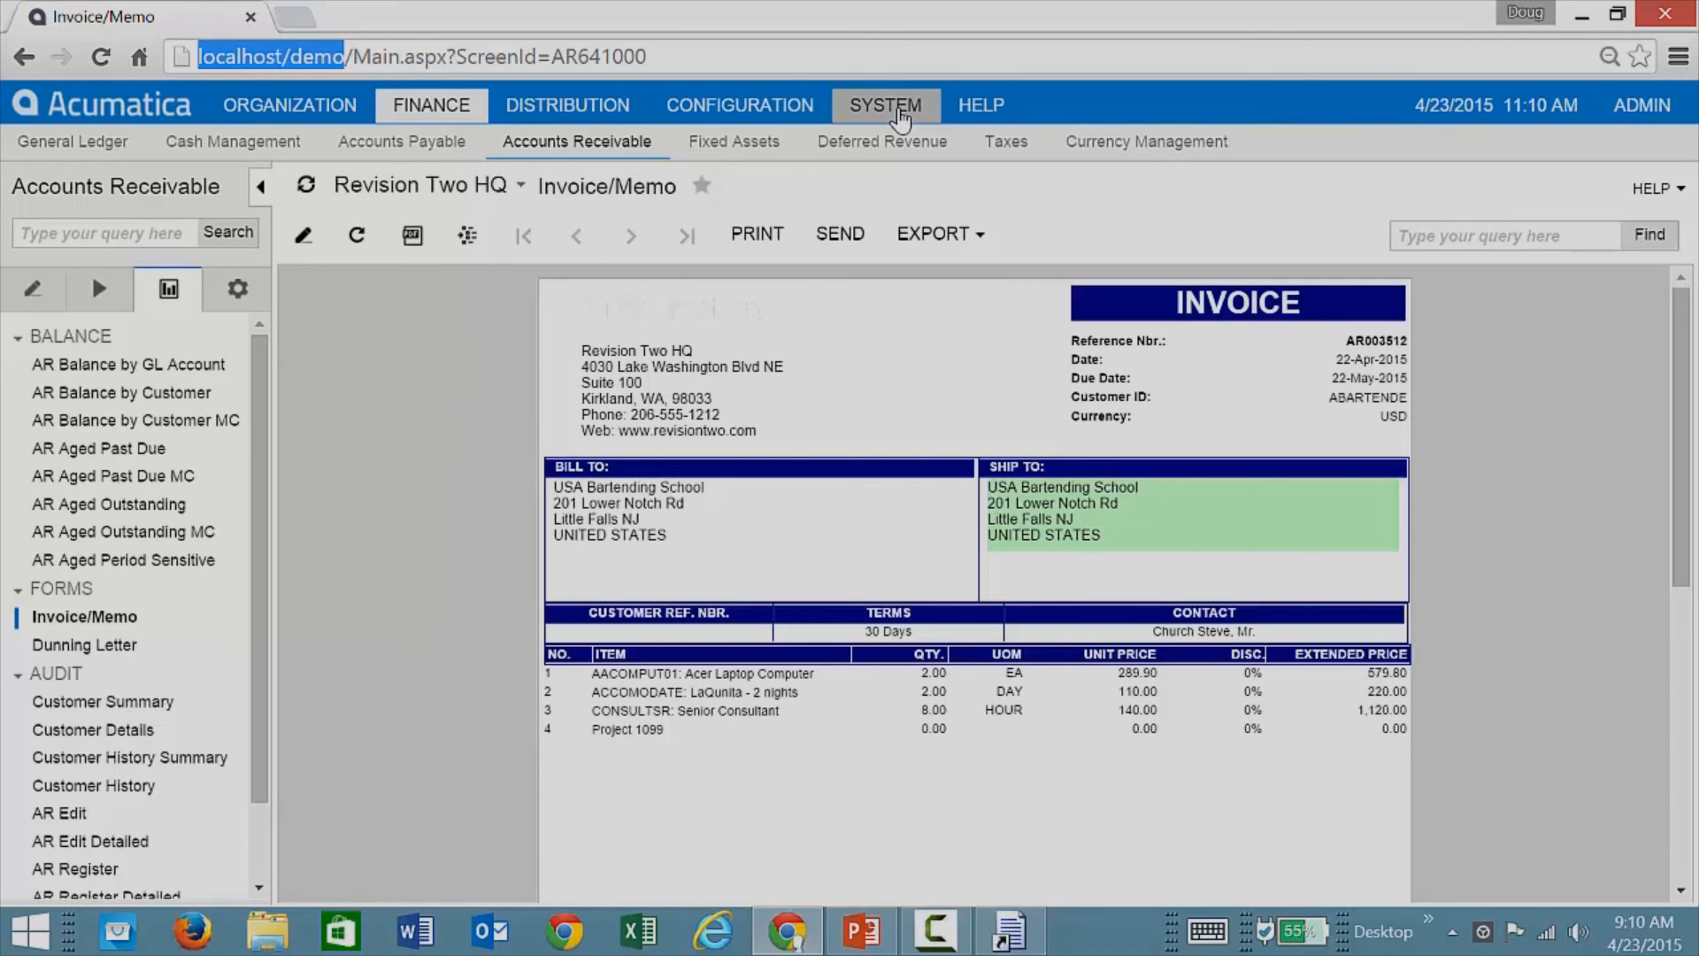
Step: Open the Site Map from System > Customization
{"action": "left_click", "coordinate": [900, 115]}
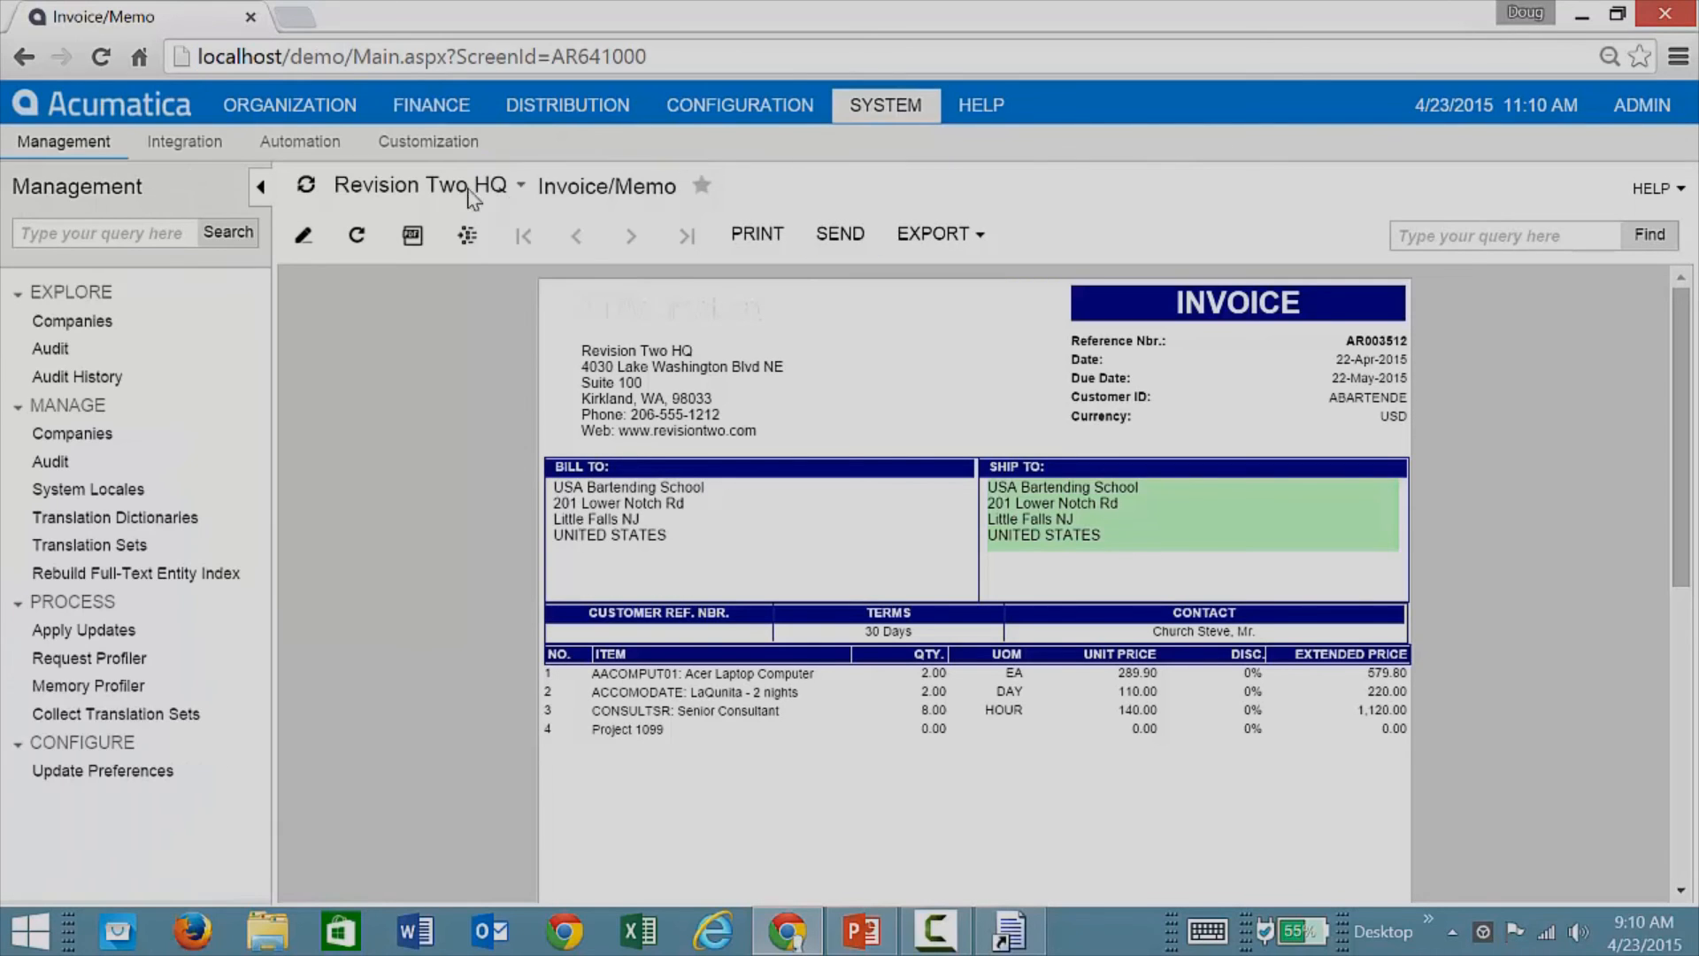
{"action": "left_click", "coordinate": [413, 151]}
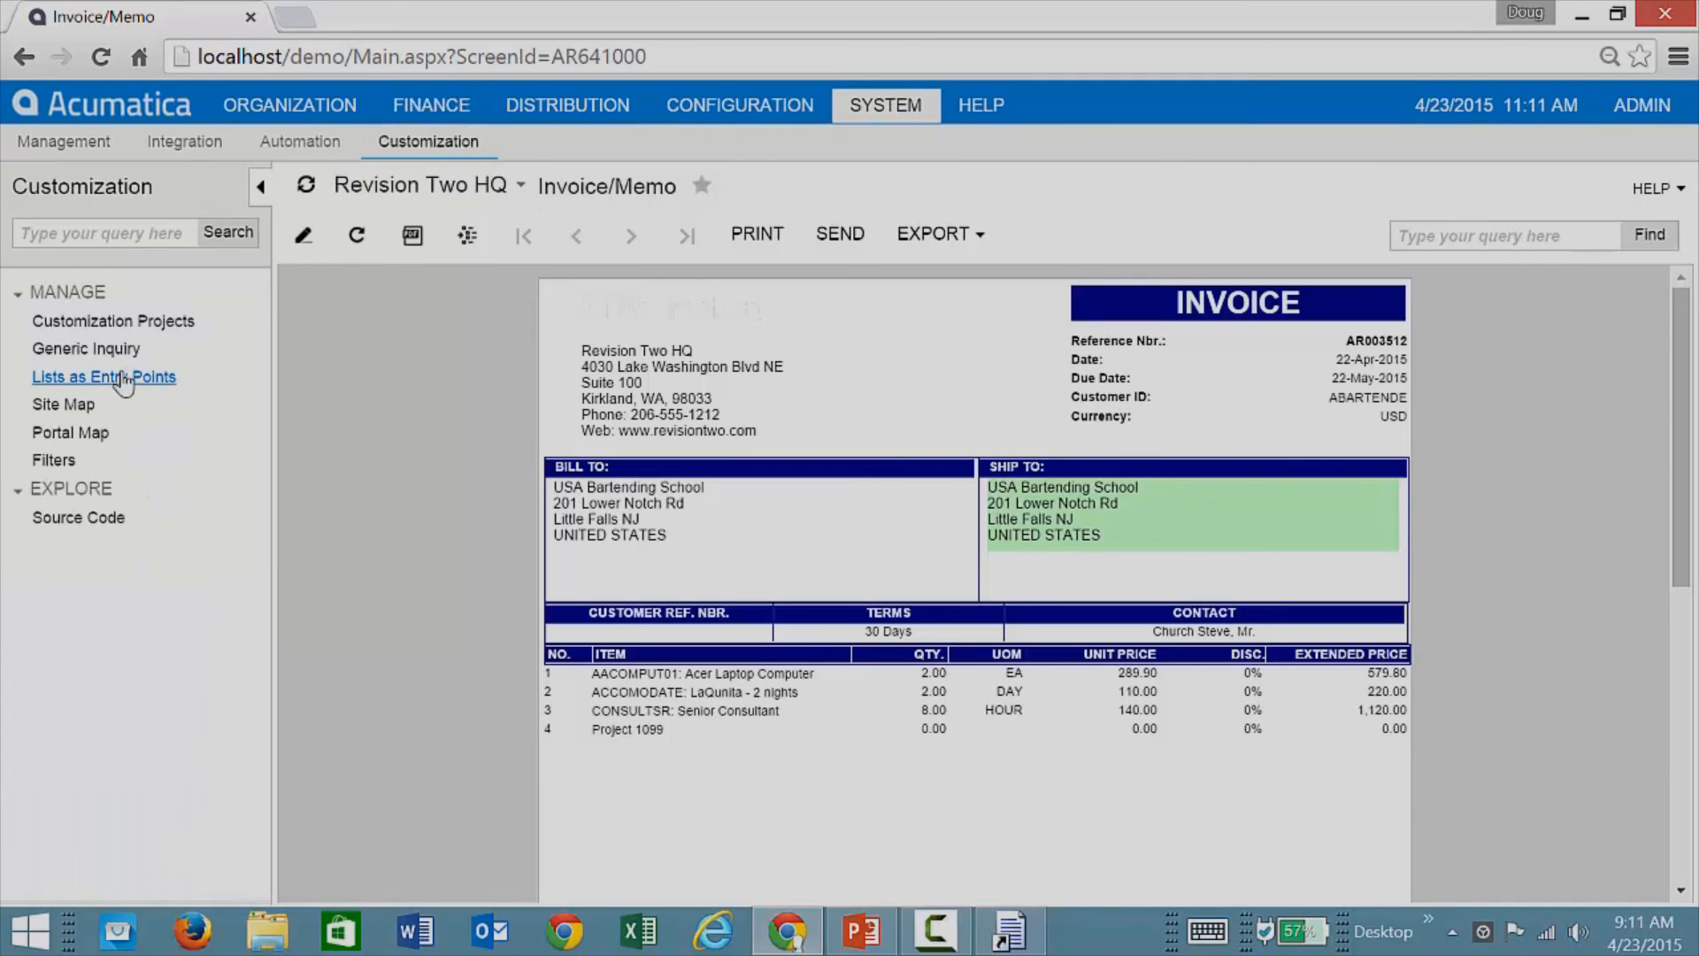
{"action": "left_click", "coordinate": [76, 405]}
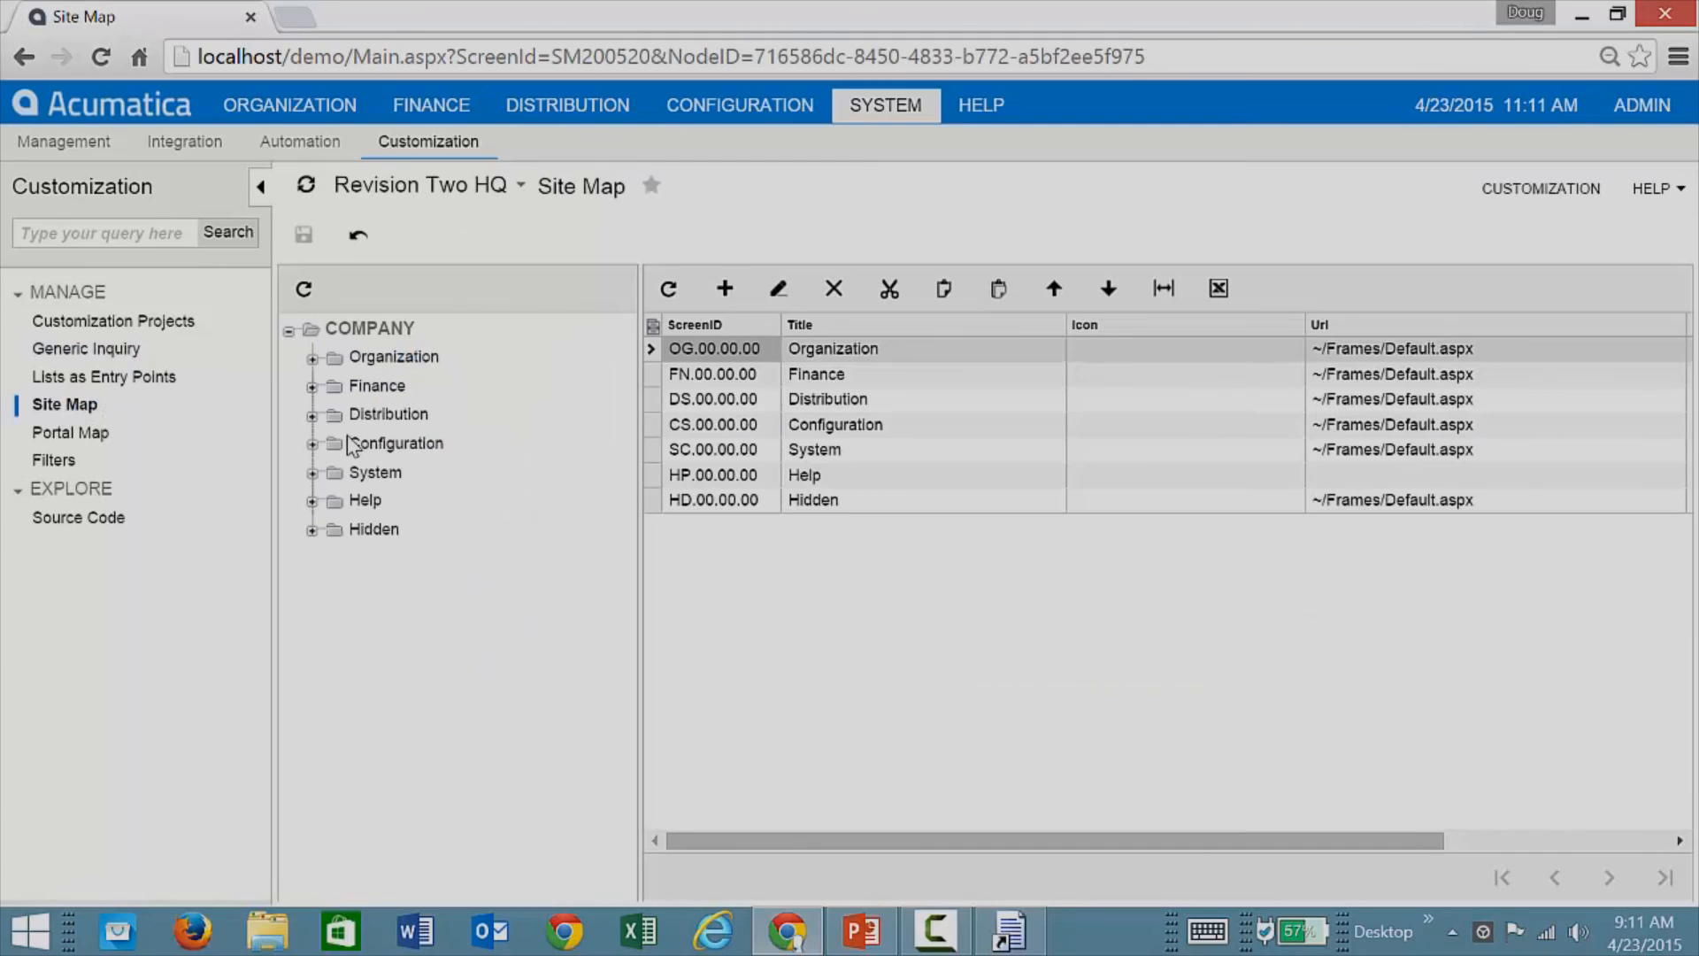
Step: Expand Distribution > Sales Orders > Reports, select Audit, and add a new entry
{"action": "left_click", "coordinate": [312, 415]}
{"action": "left_click", "coordinate": [337, 473]}
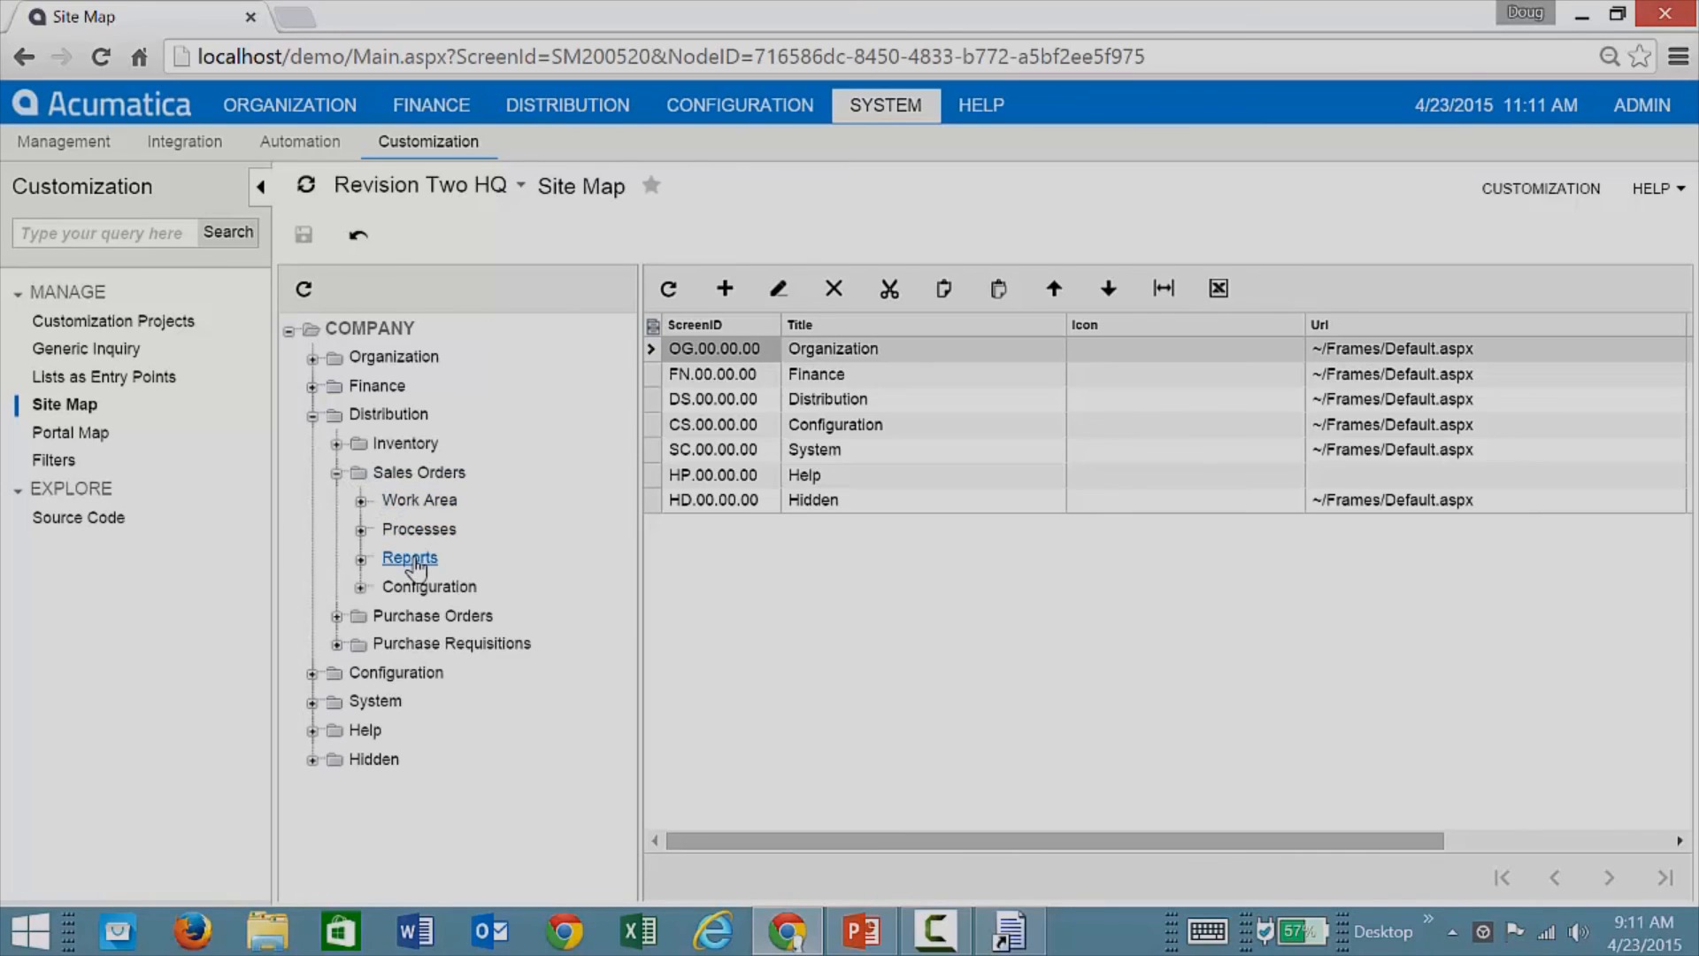
{"action": "left_click", "coordinate": [414, 559]}
{"action": "left_click", "coordinate": [361, 559]}
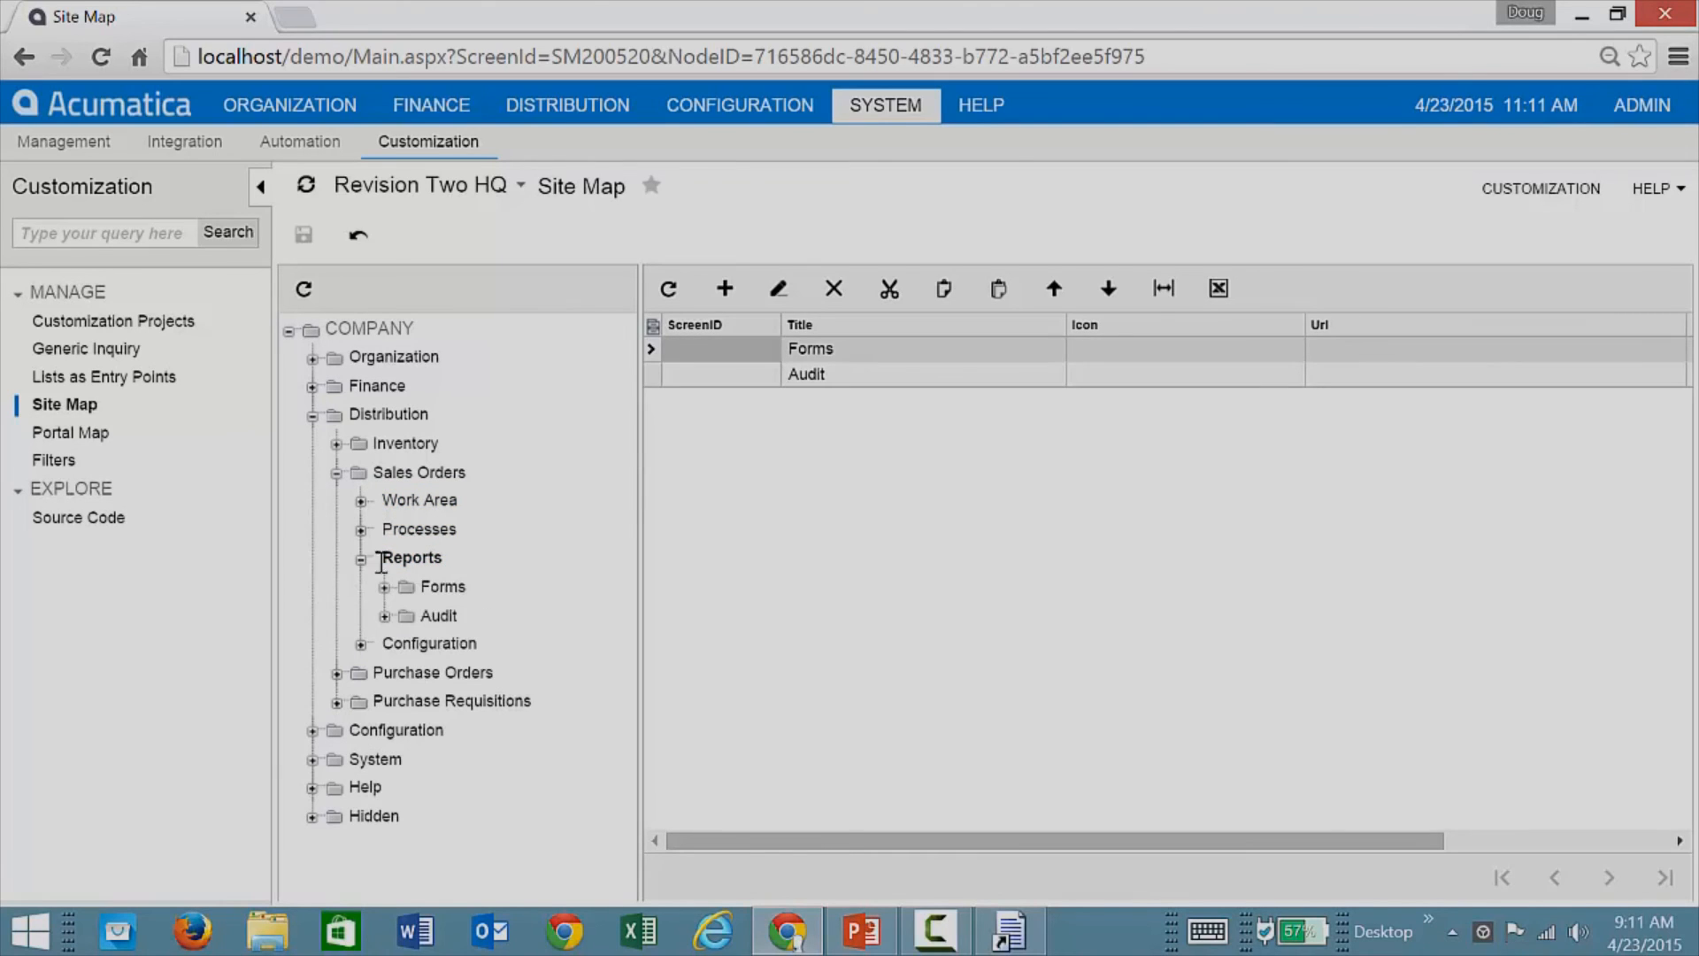
{"action": "left_click", "coordinate": [443, 617]}
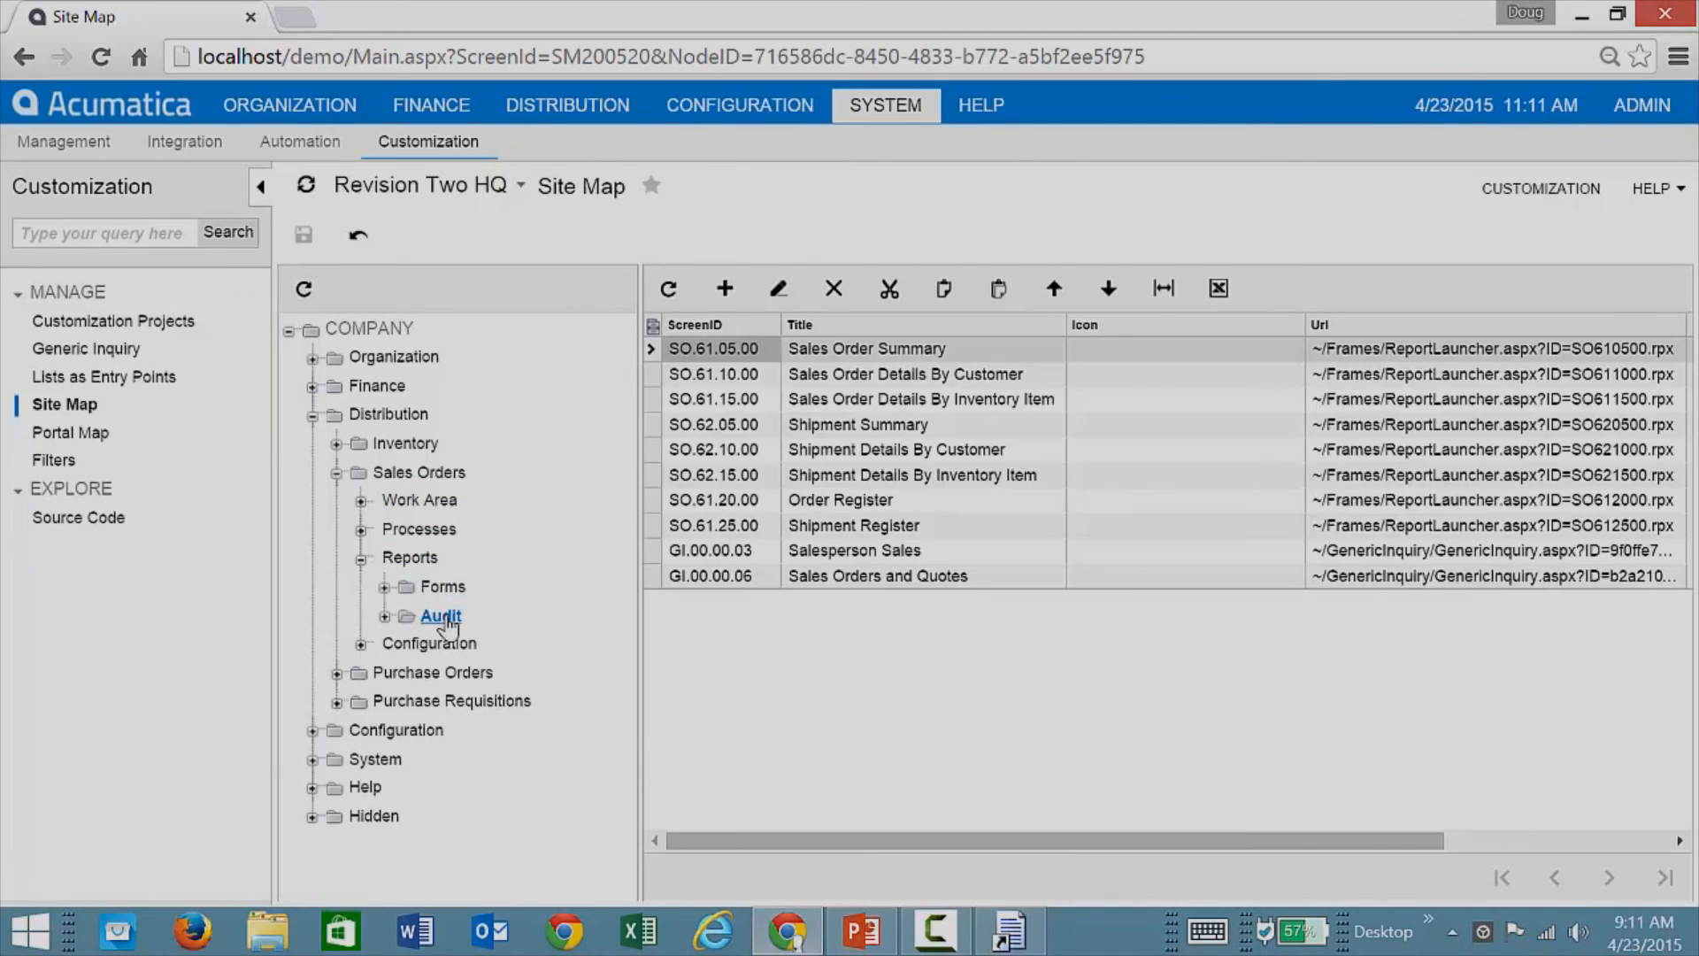
{"action": "left_click", "coordinate": [743, 292]}
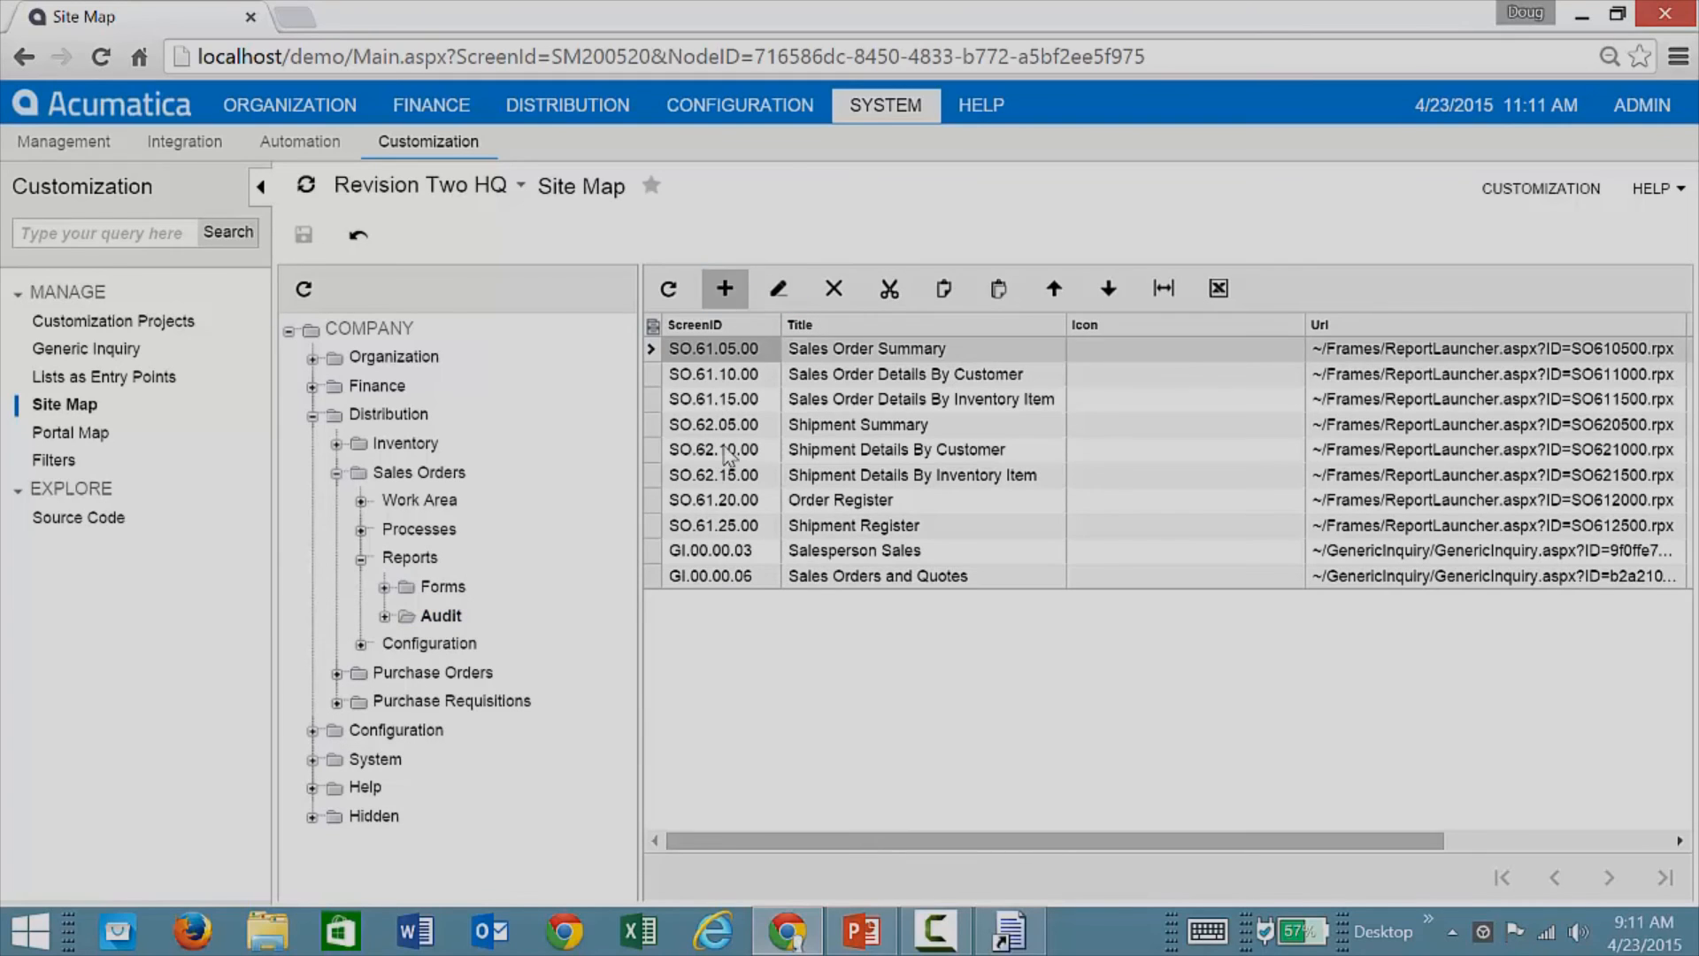
Step: Give the new entry screen ID SO.62.20.01 and title 'SO Customer'
{"action": "type", "text": "SO."}
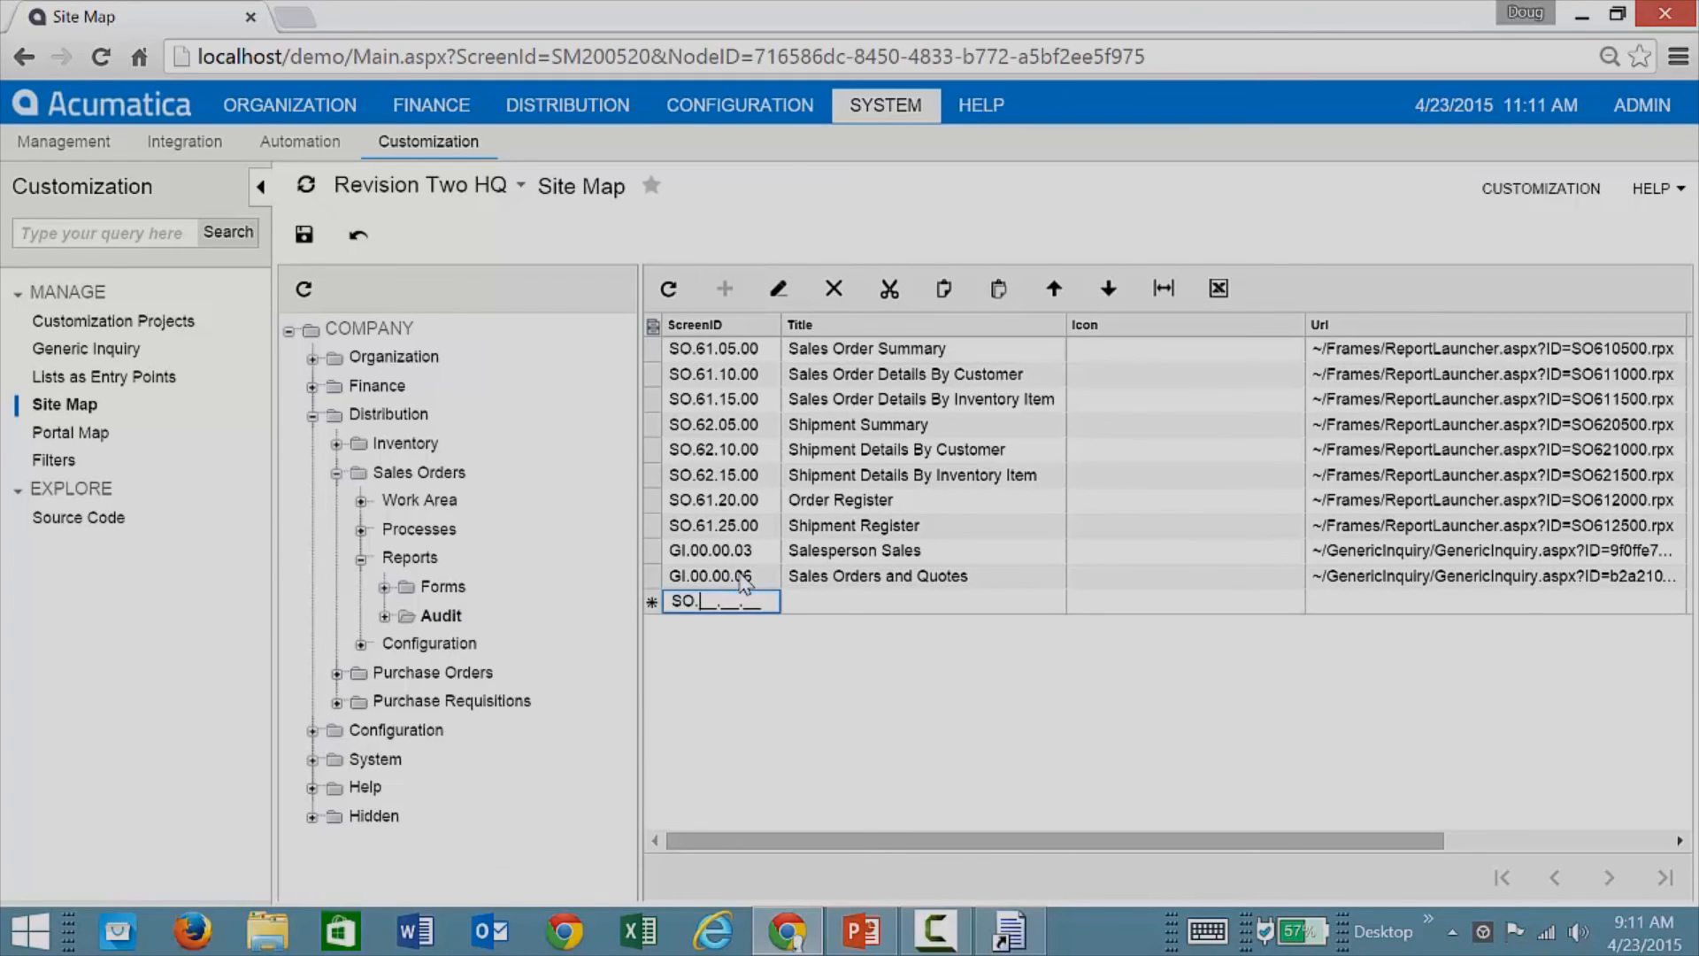
{"action": "type", "text": "62.20.01"}
{"action": "key", "text": "Tab"}
{"action": "type", "text": "SO Customer"}
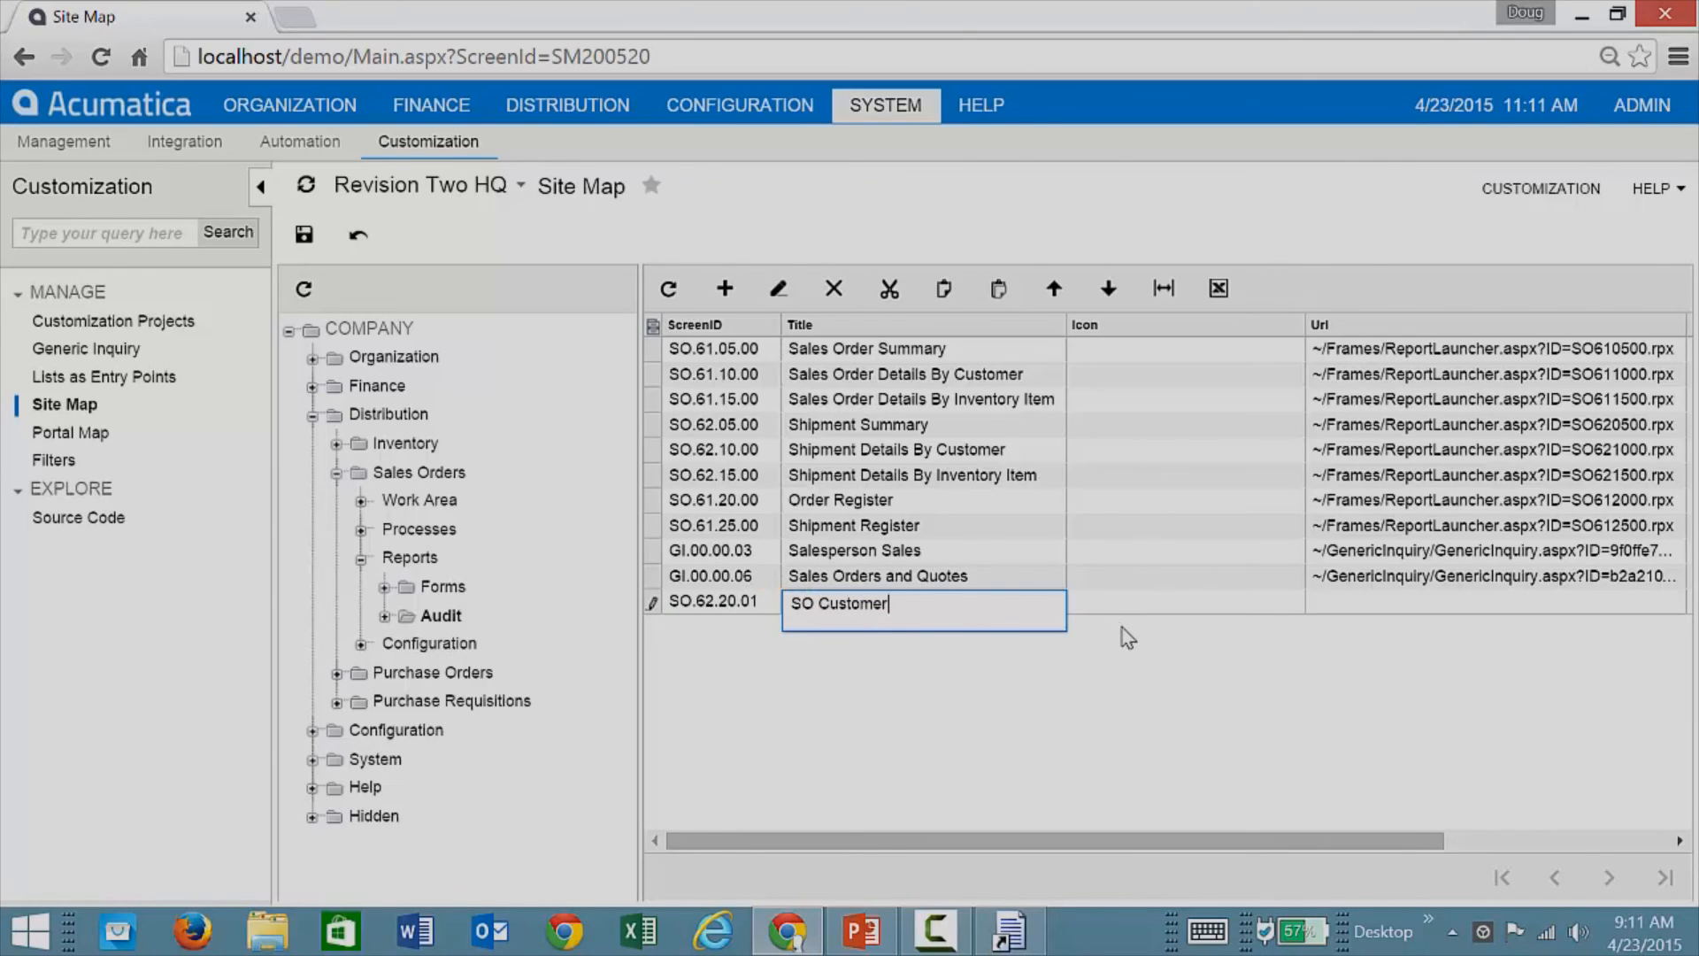
{"action": "key", "text": "Tab"}
{"action": "key", "text": "Tab"}
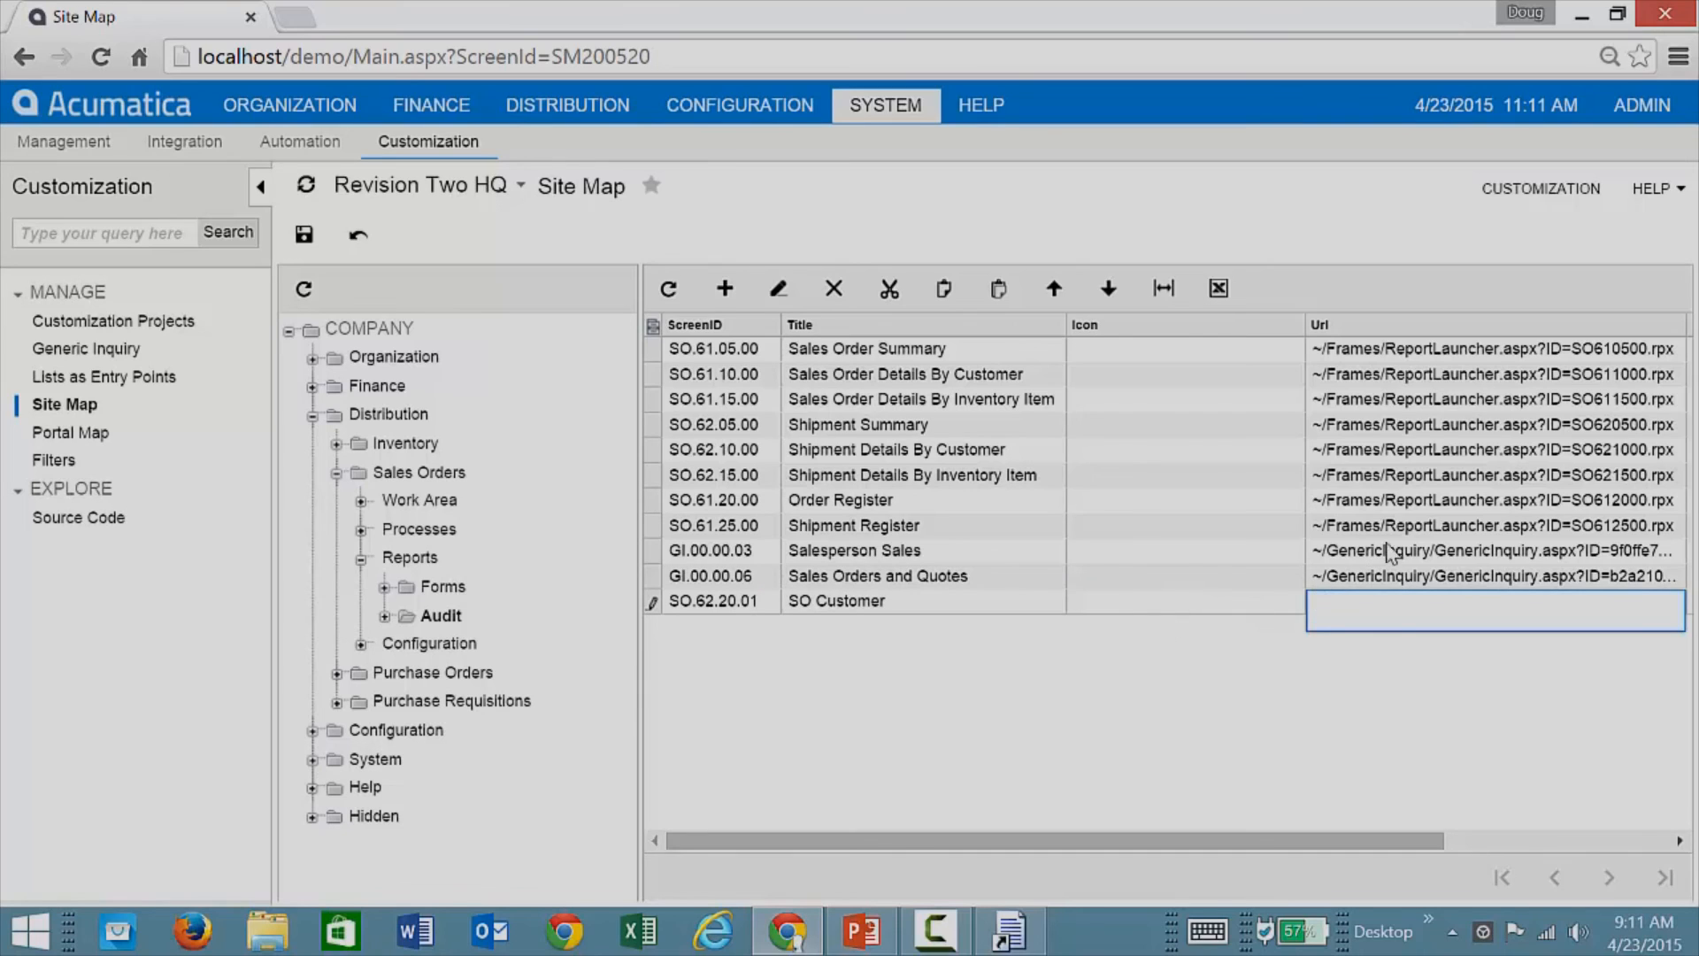
Step: Set its URL to ReportLauncher.aspx?ID=SOcustomer.rpx, save the entry, and switch to Distribution
{"action": "left_click", "coordinate": [1408, 526]}
{"action": "key", "text": "ctrl+c"}
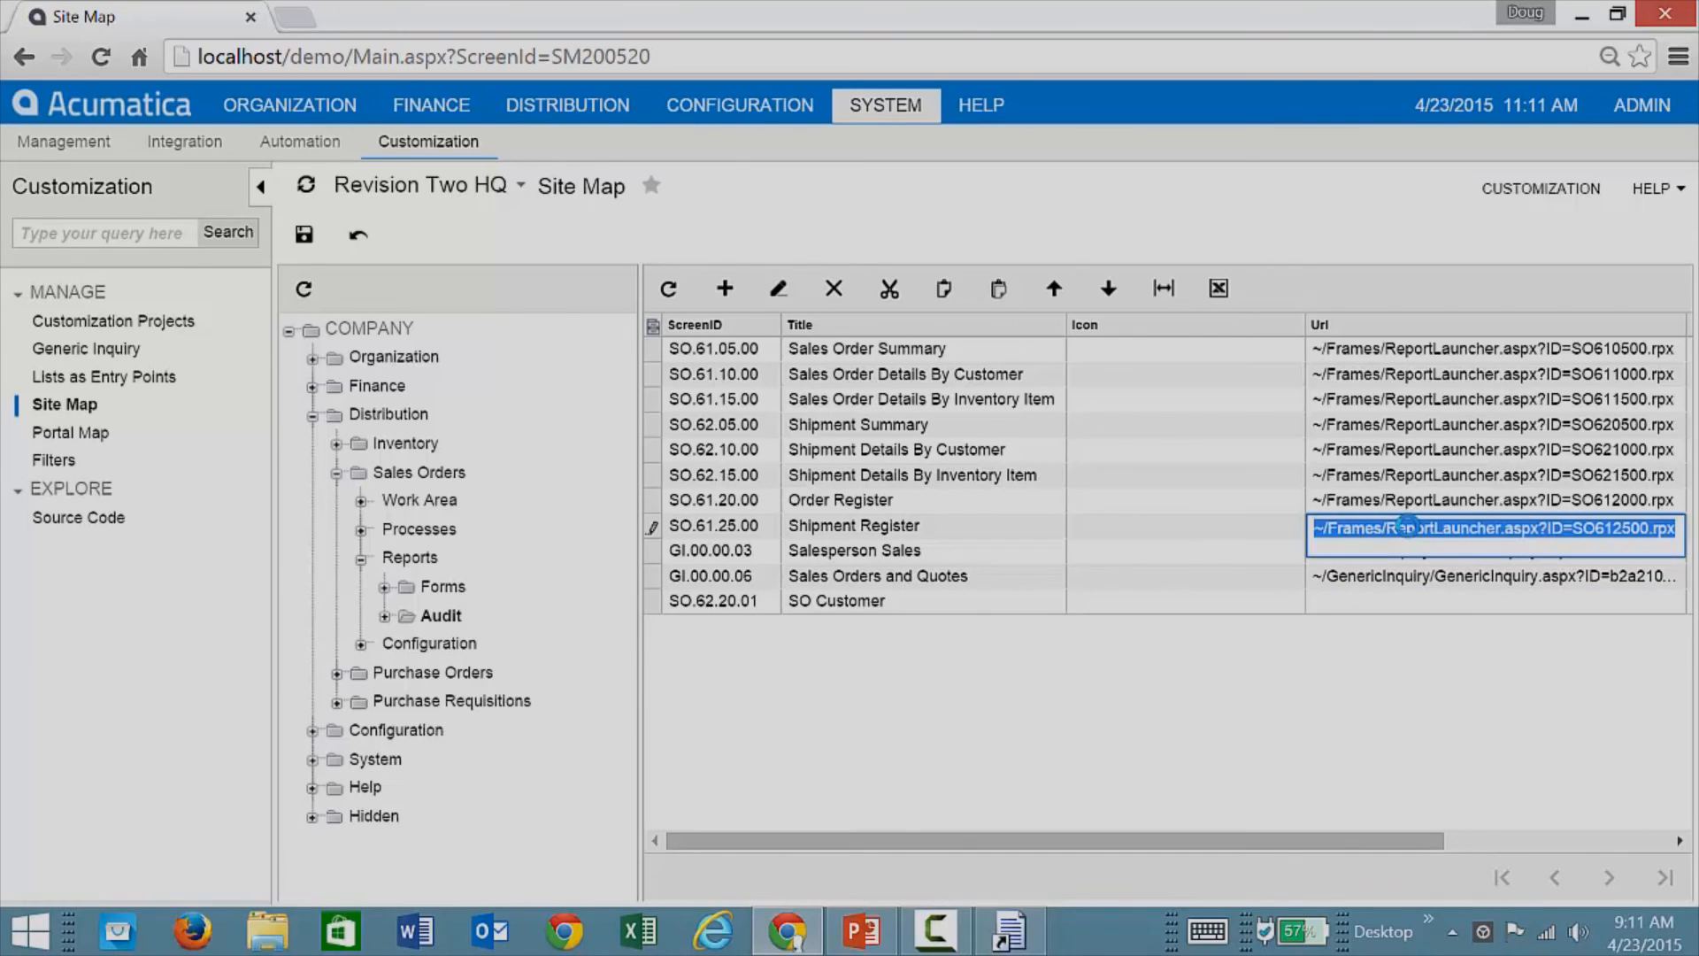
{"action": "left_click", "coordinate": [1385, 609]}
{"action": "key", "text": "ctrl+v"}
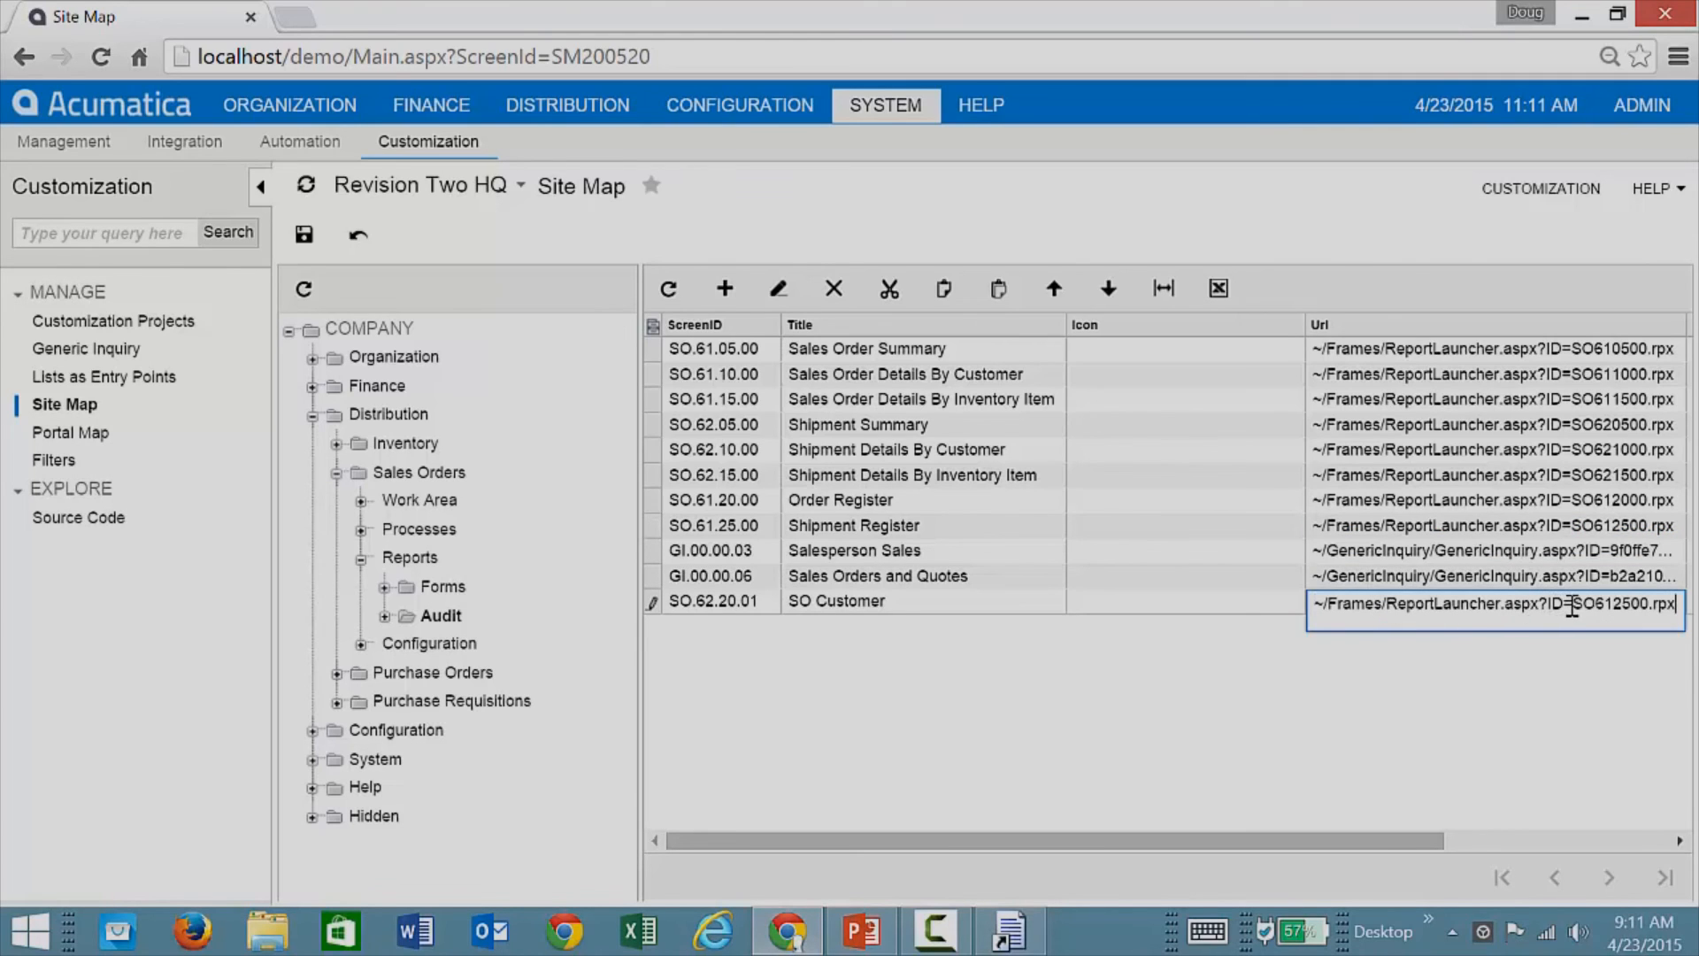
{"action": "left_click_drag", "start_coordinate": [1571, 607], "coordinate": [1649, 606]}
{"action": "type", "text": "SOcustomer"}
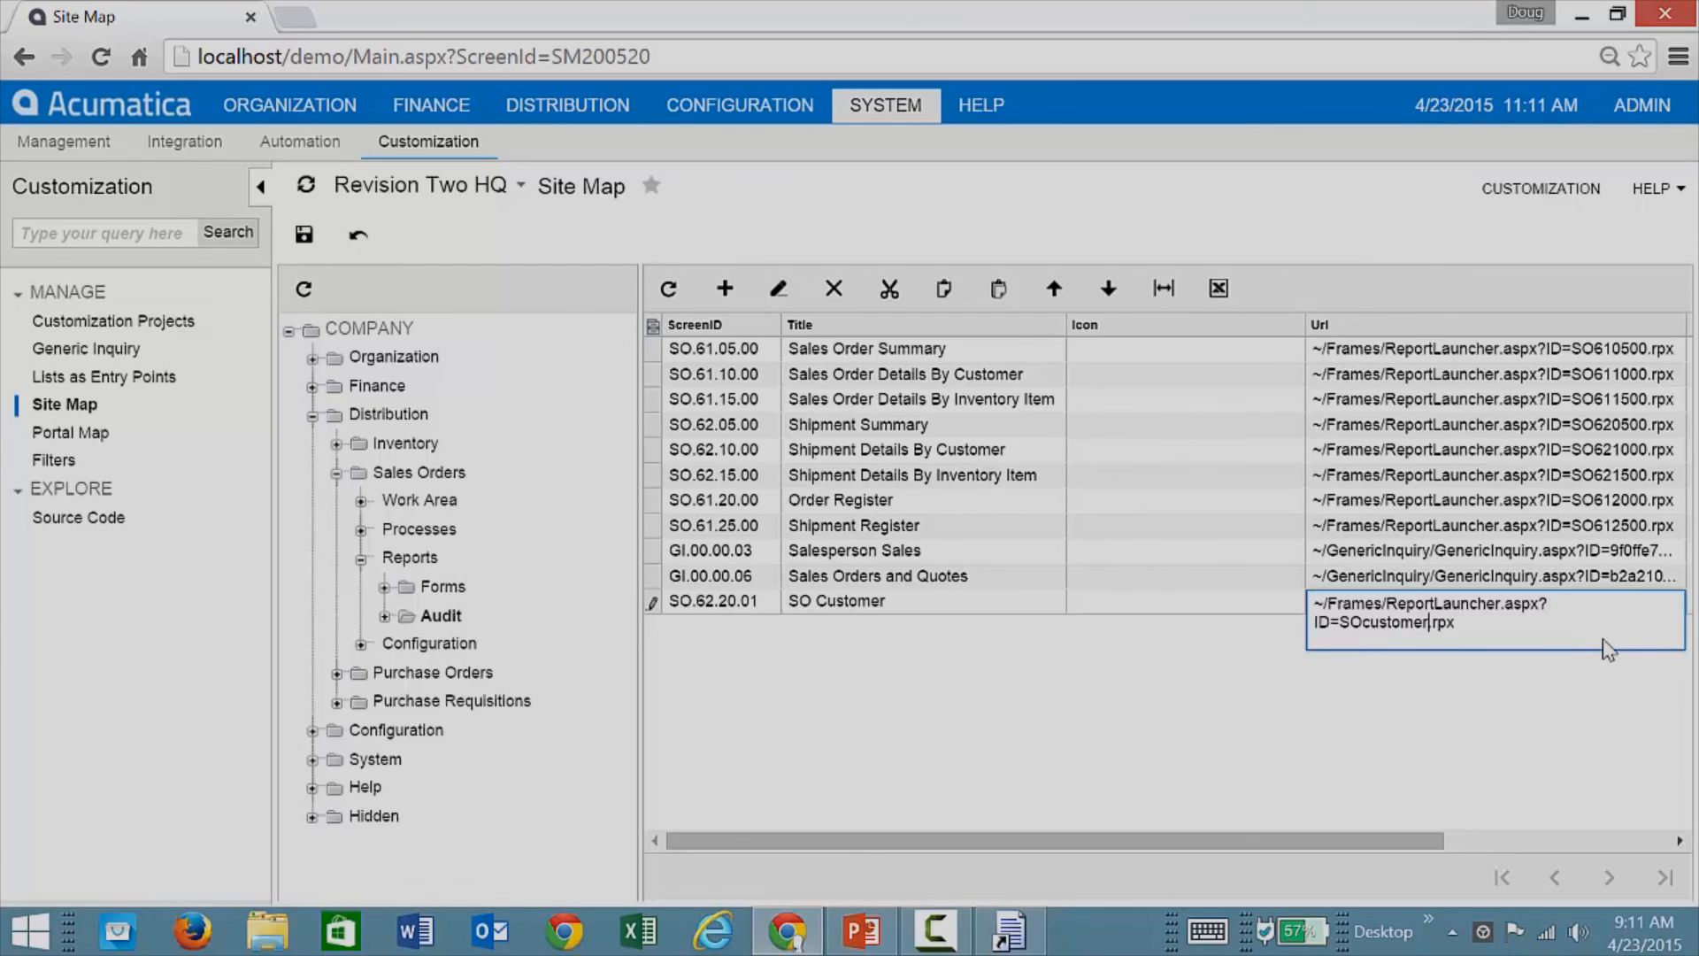
{"action": "key", "text": "Tab"}
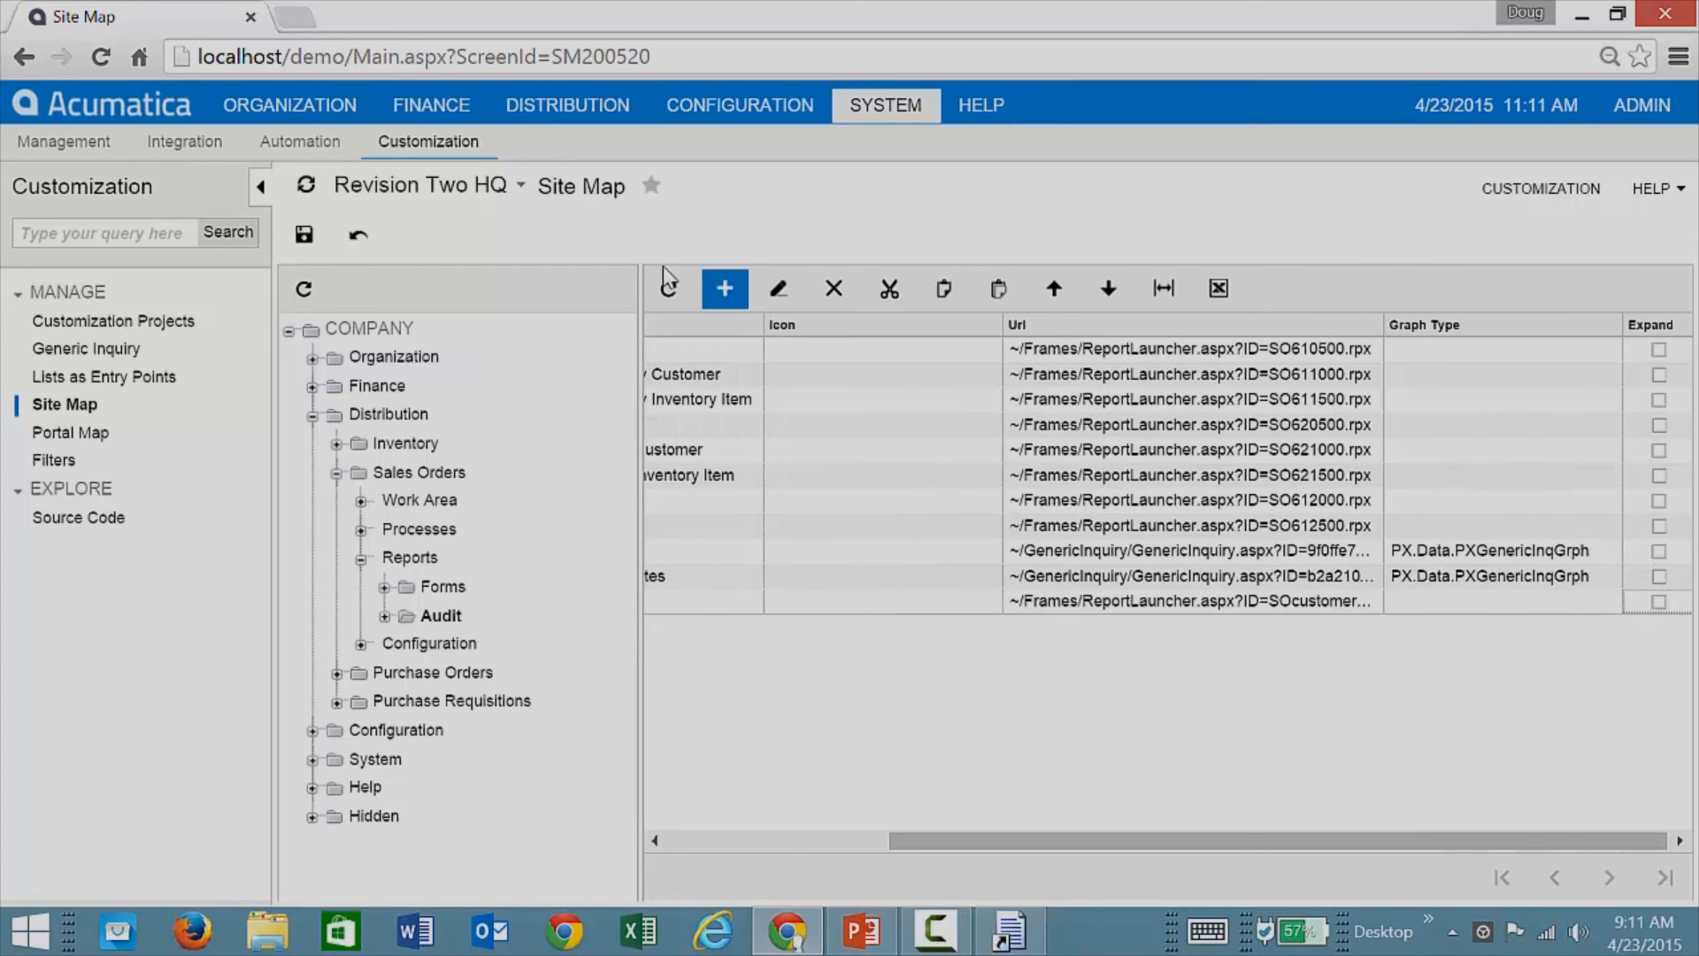
{"action": "left_click", "coordinate": [304, 233]}
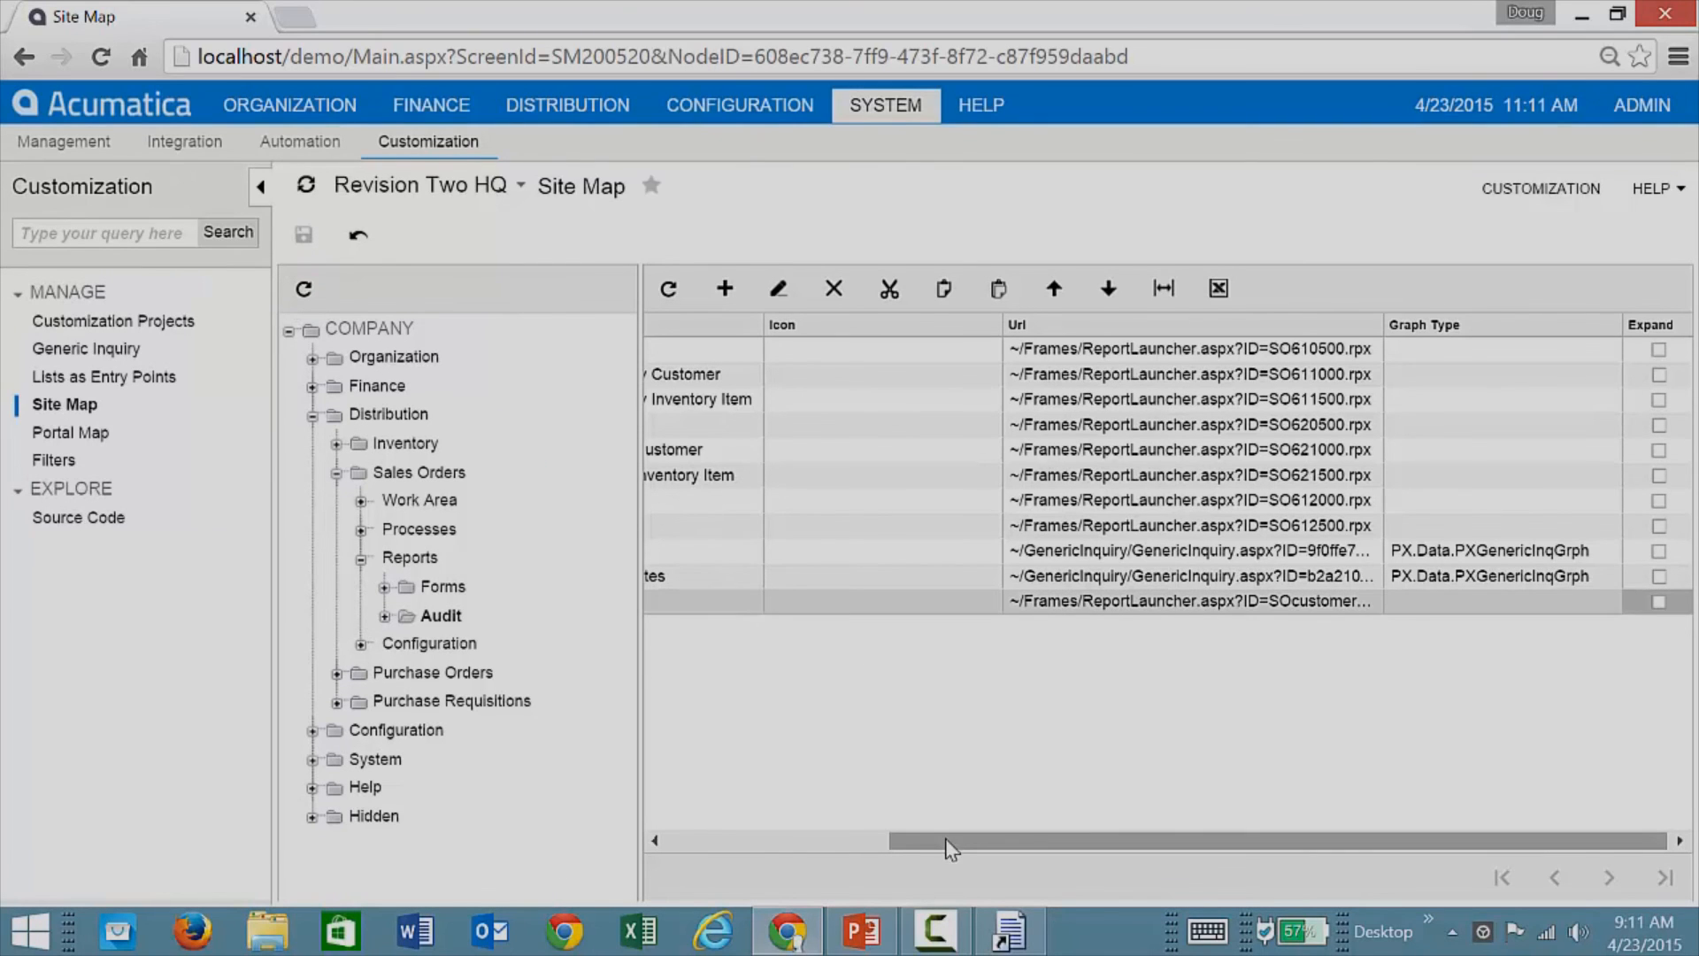
{"action": "left_click_drag", "start_coordinate": [945, 837], "coordinate": [697, 819]}
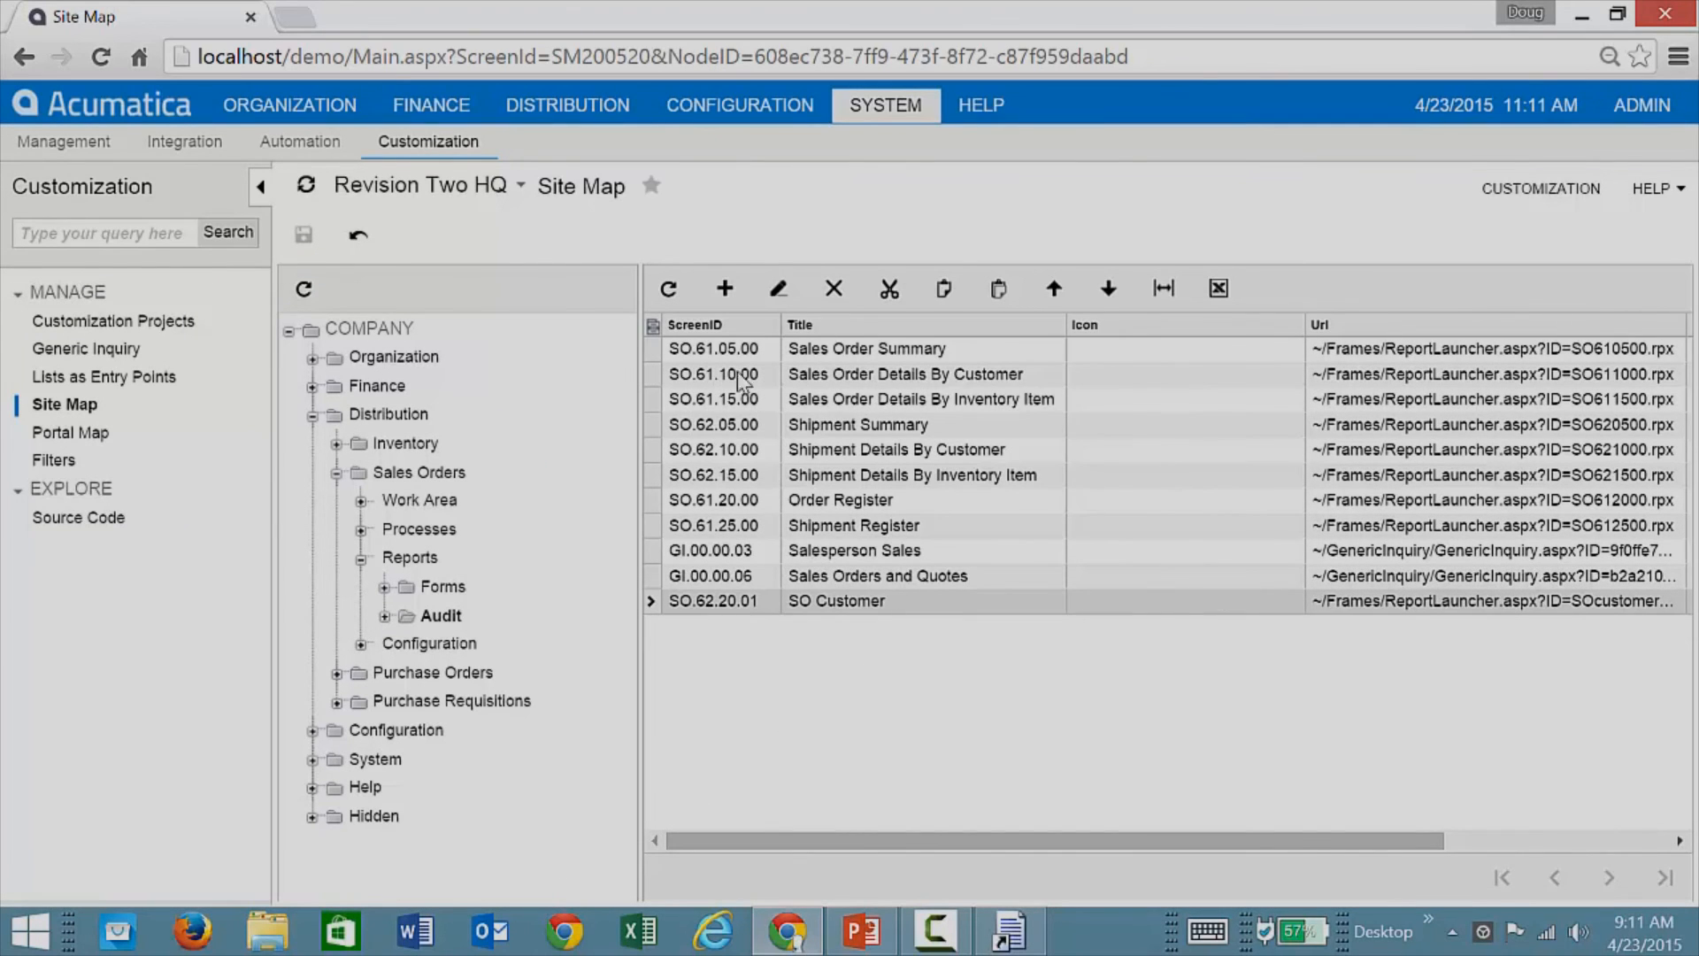
{"action": "left_click", "coordinate": [563, 108]}
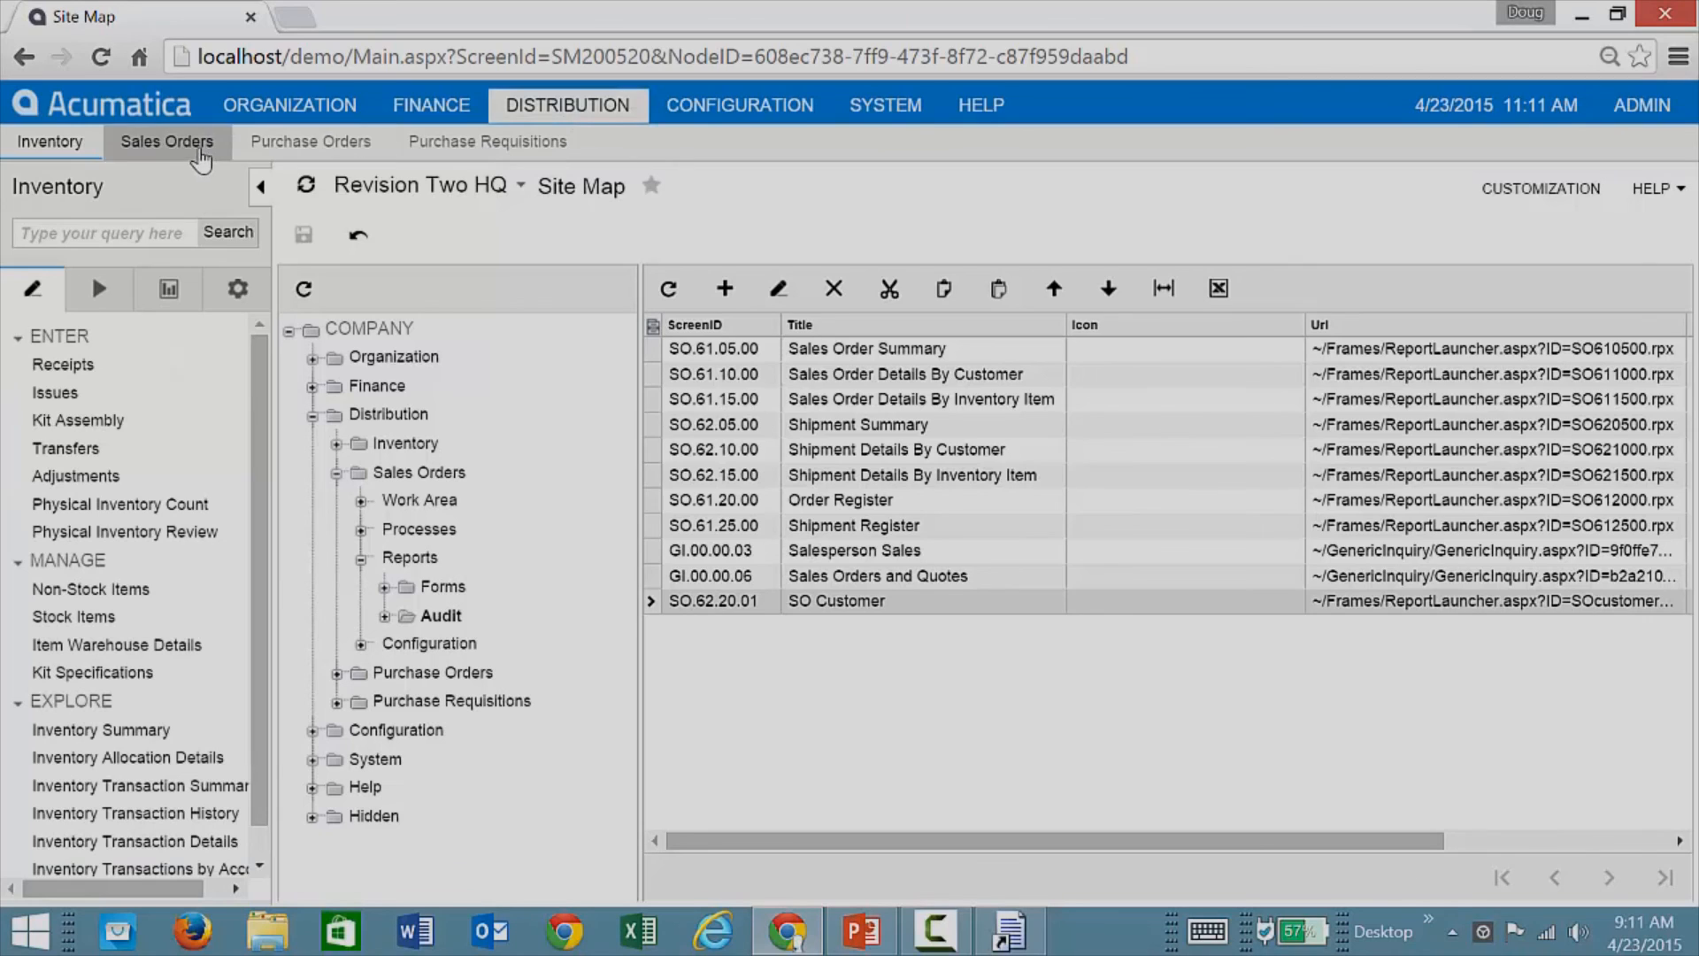
Step: Open Sales Orders and show its reports, confirming SO Customer is listed under Audit
{"action": "left_click", "coordinate": [163, 141]}
{"action": "left_click", "coordinate": [168, 296]}
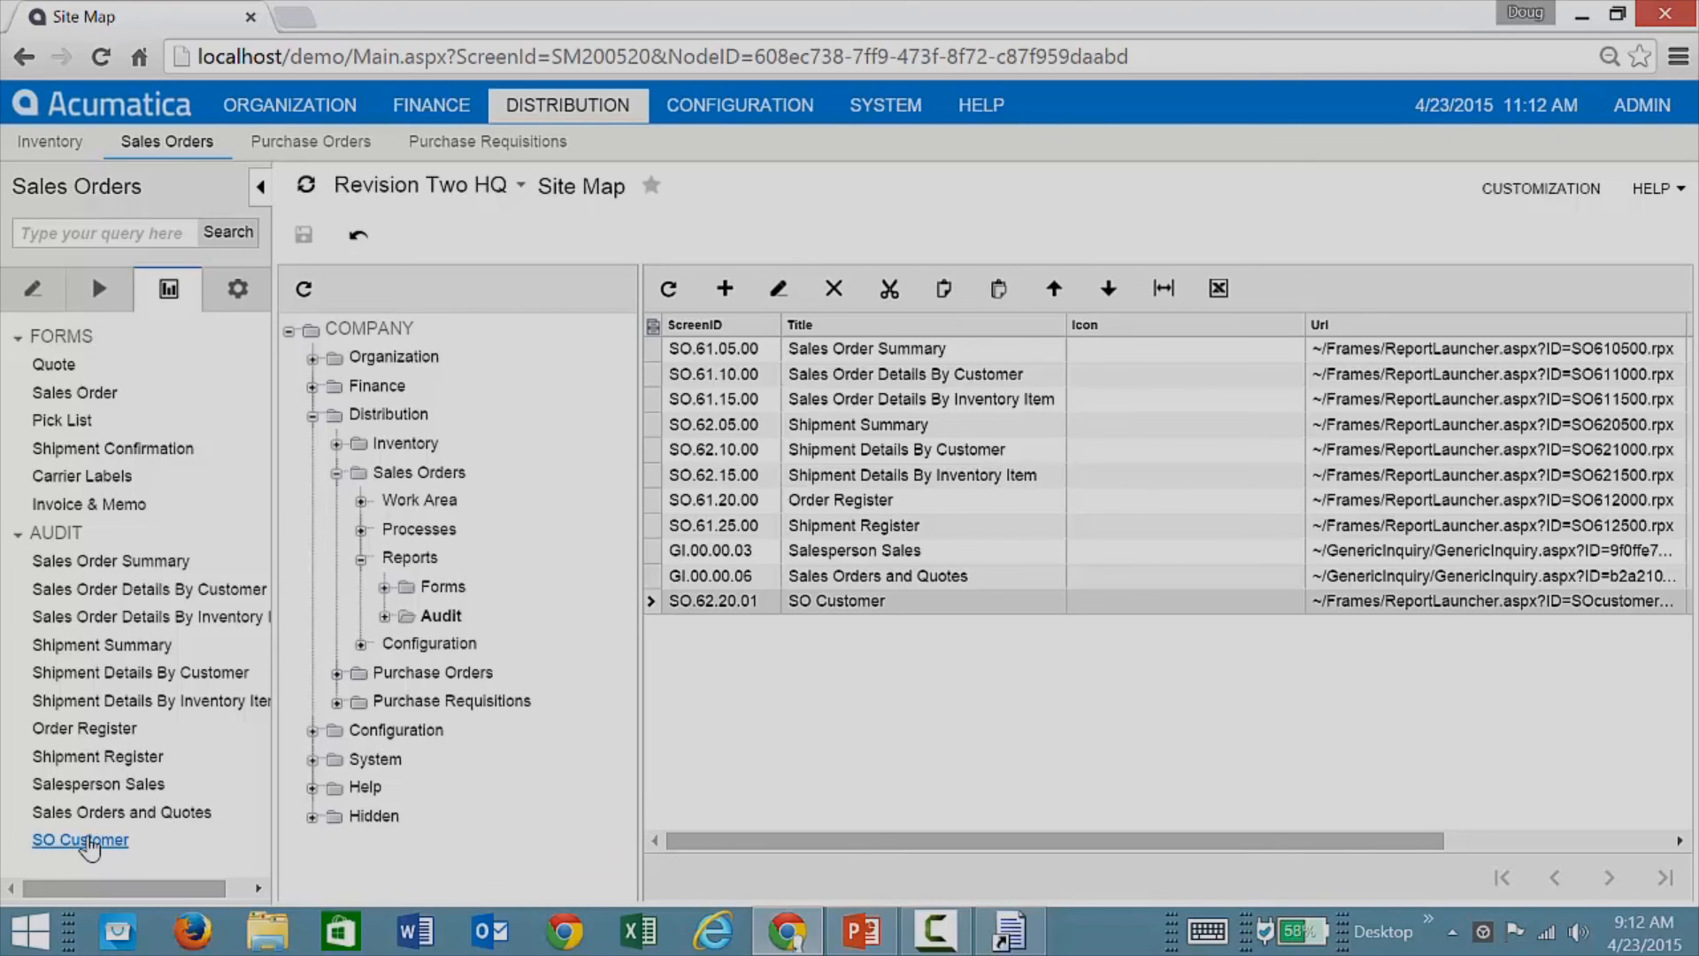
Step: Check the subreport's target report, then open CustomerGraph.rpx in the designer
{"action": "left_click", "coordinate": [1592, 19]}
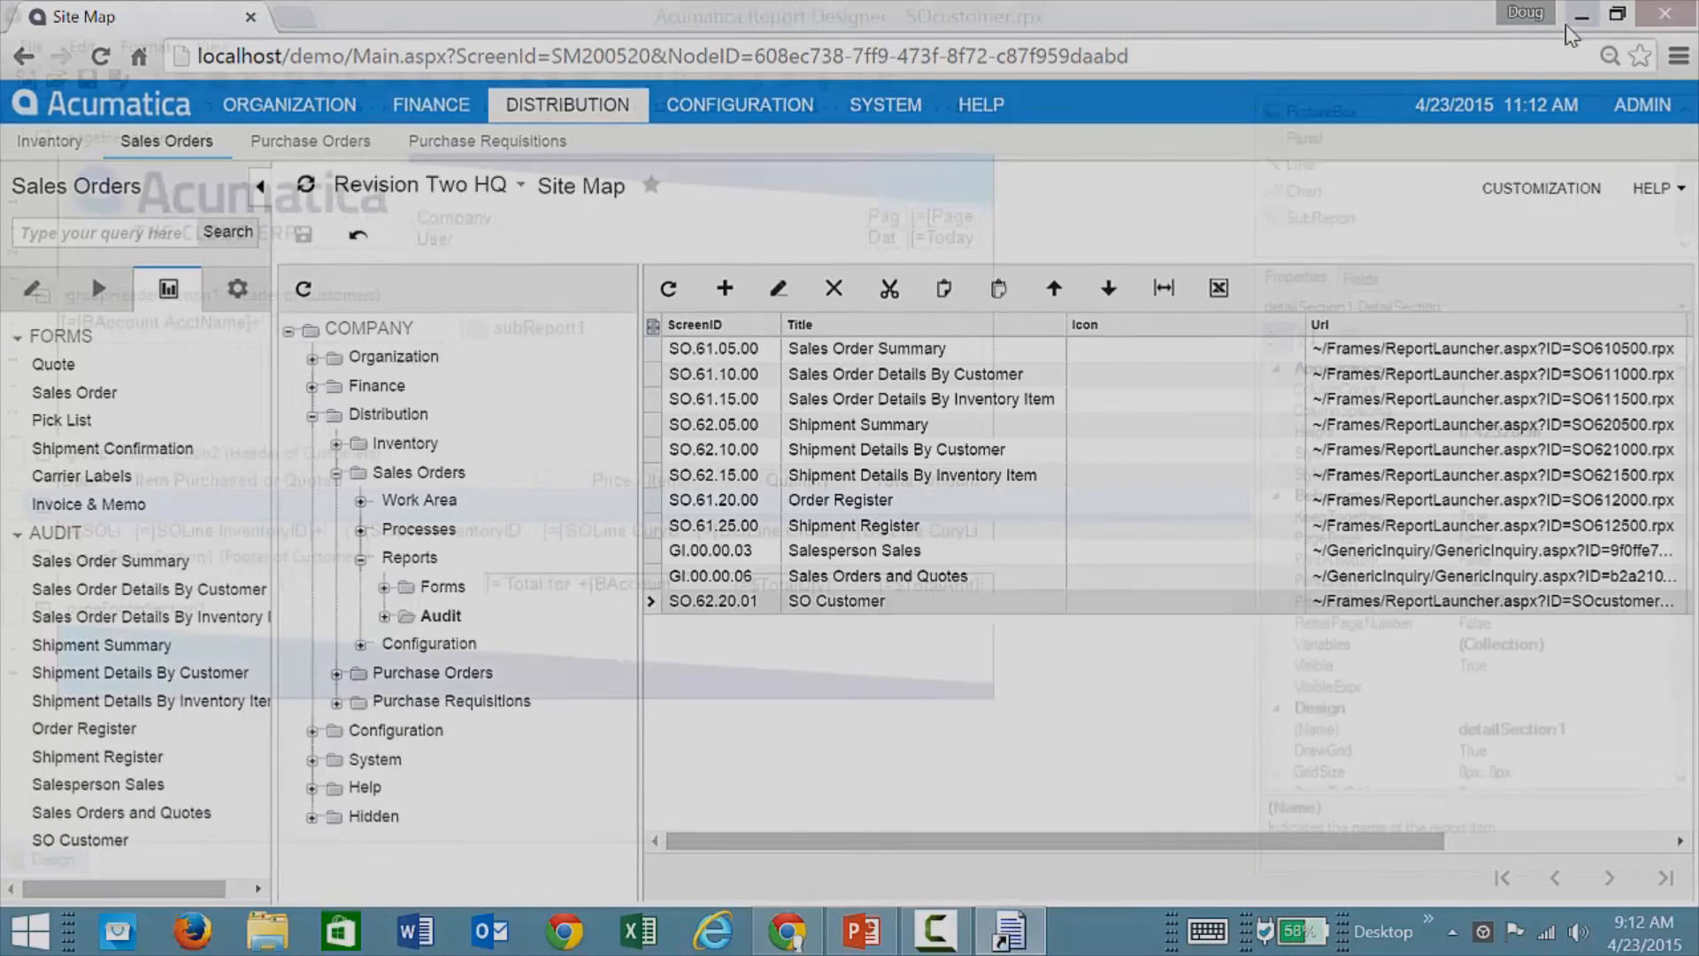
{"action": "left_click", "coordinate": [692, 392]}
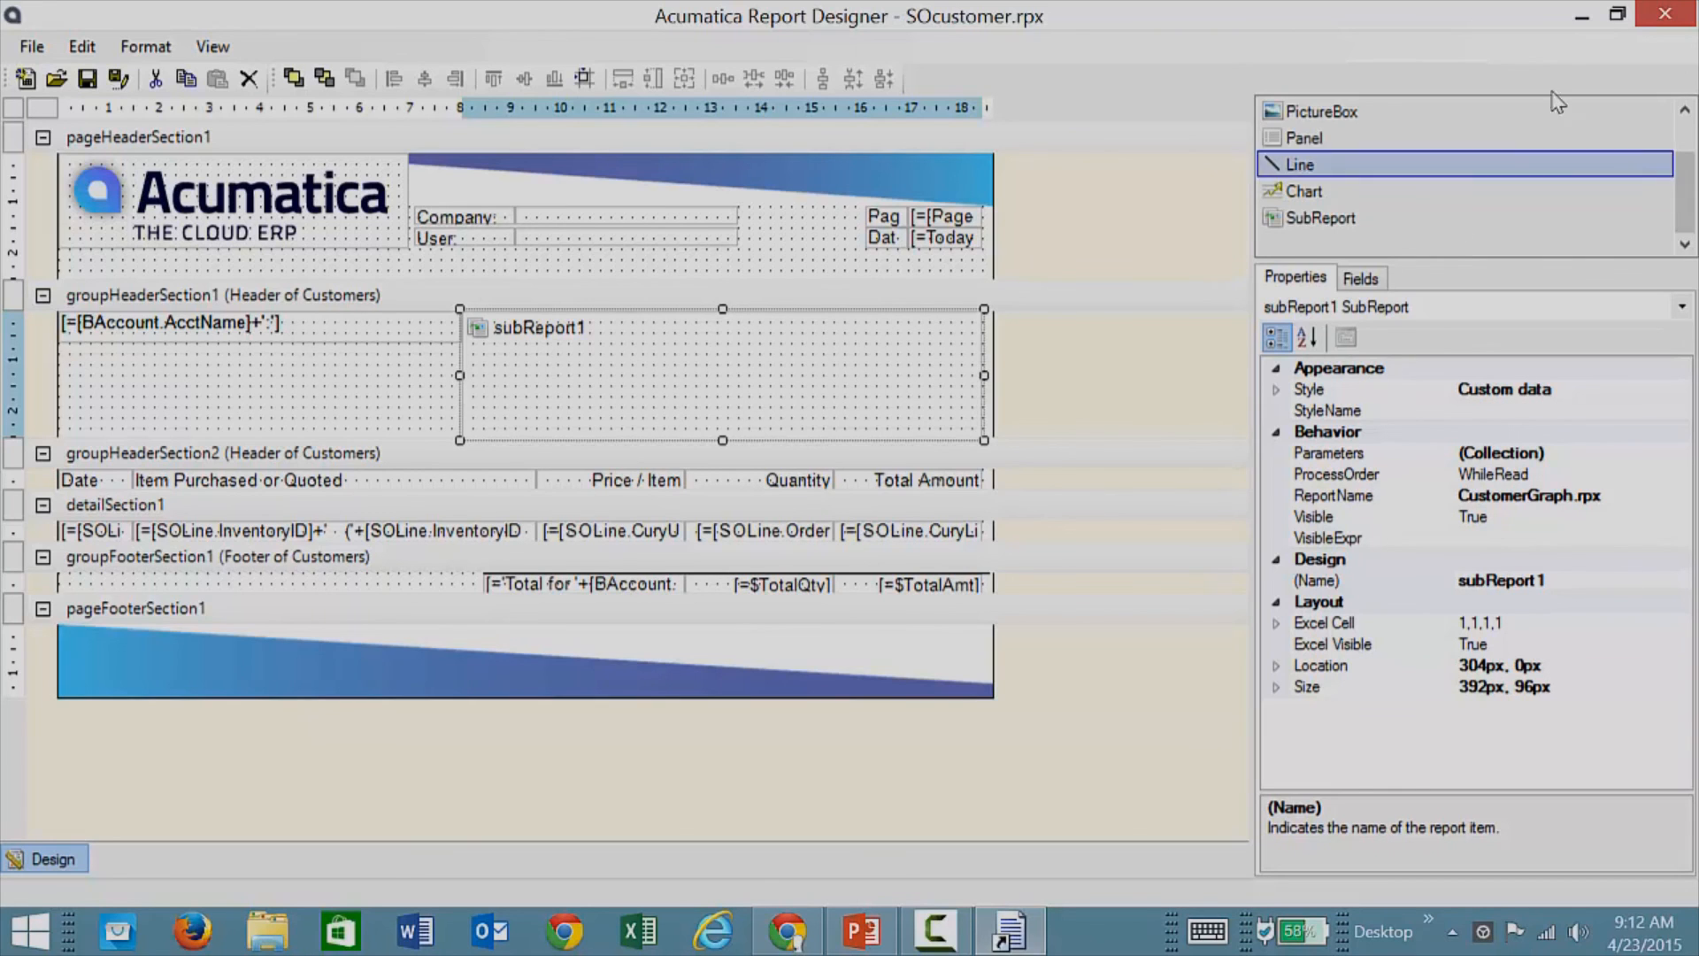
{"action": "left_click", "coordinate": [1582, 17]}
{"action": "left_click", "coordinate": [257, 317]}
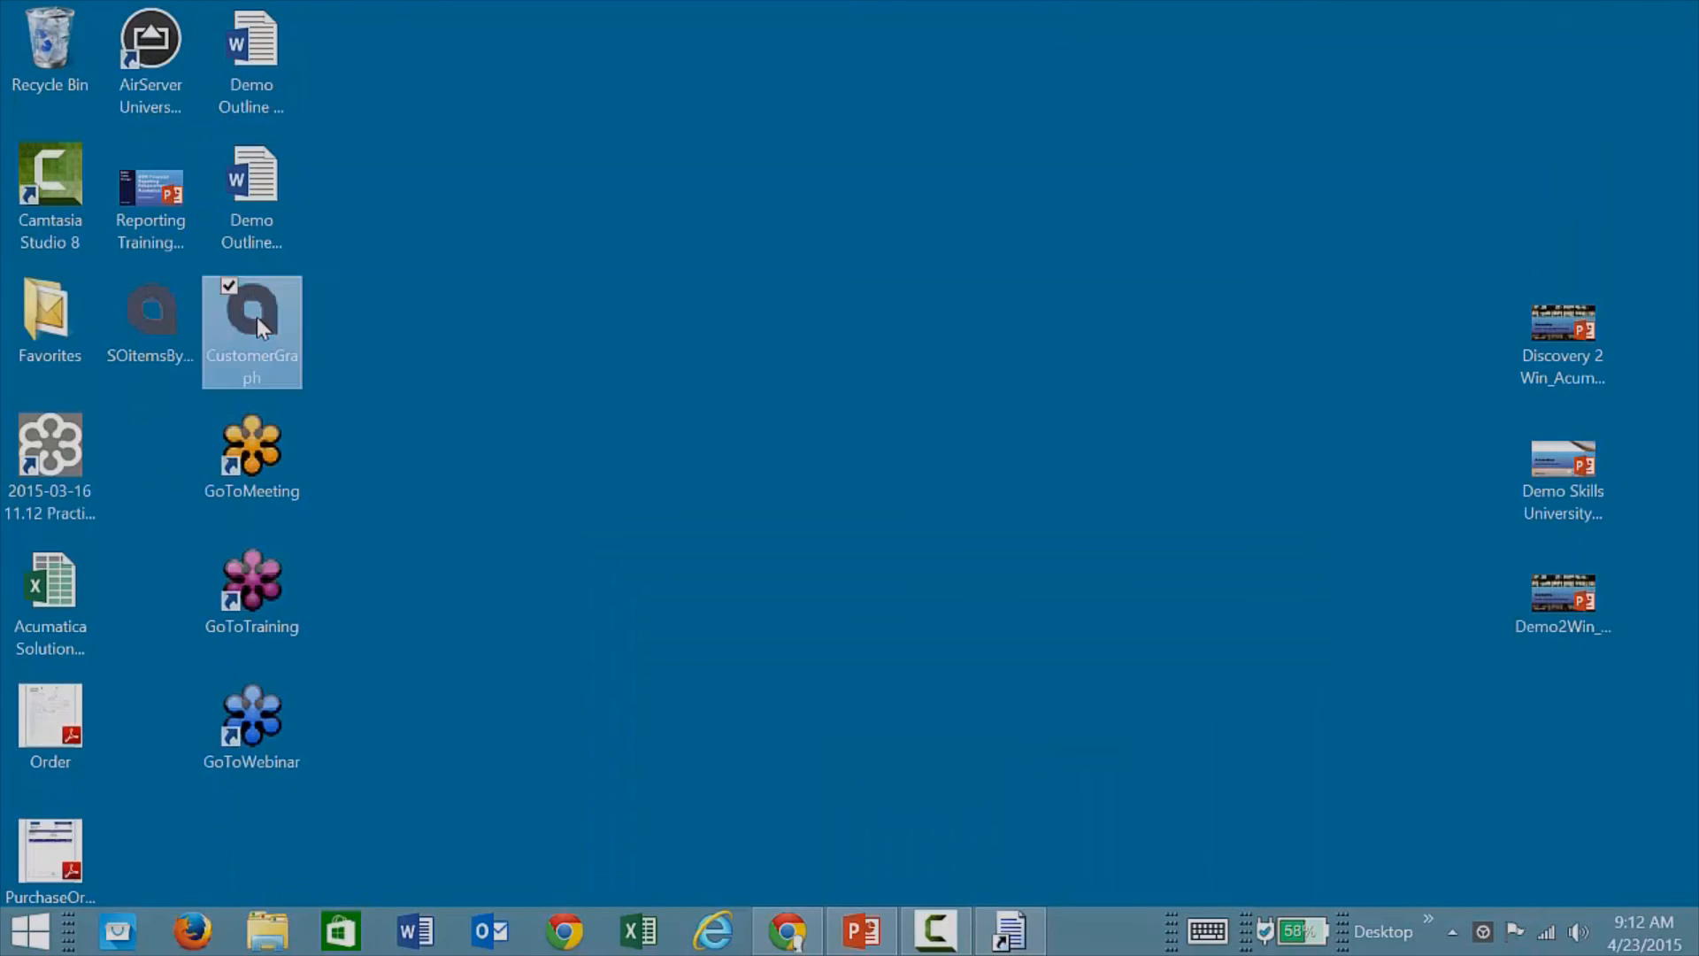
{"action": "double_click", "coordinate": [264, 327]}
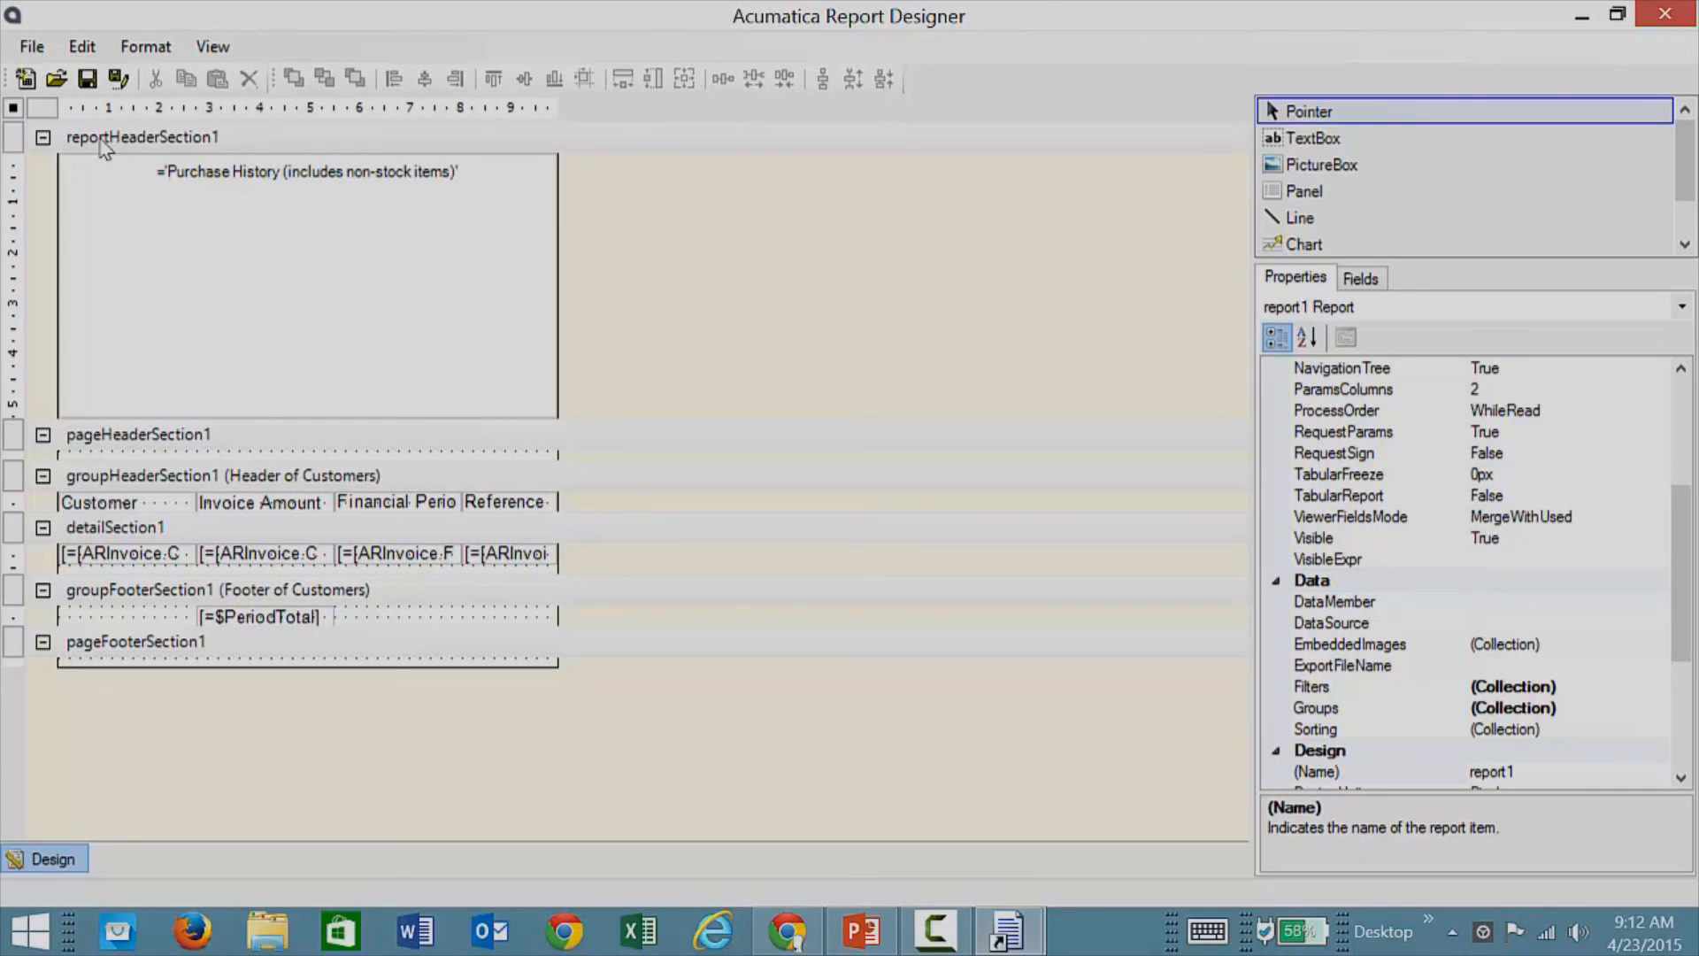
{"action": "left_click", "coordinate": [32, 49]}
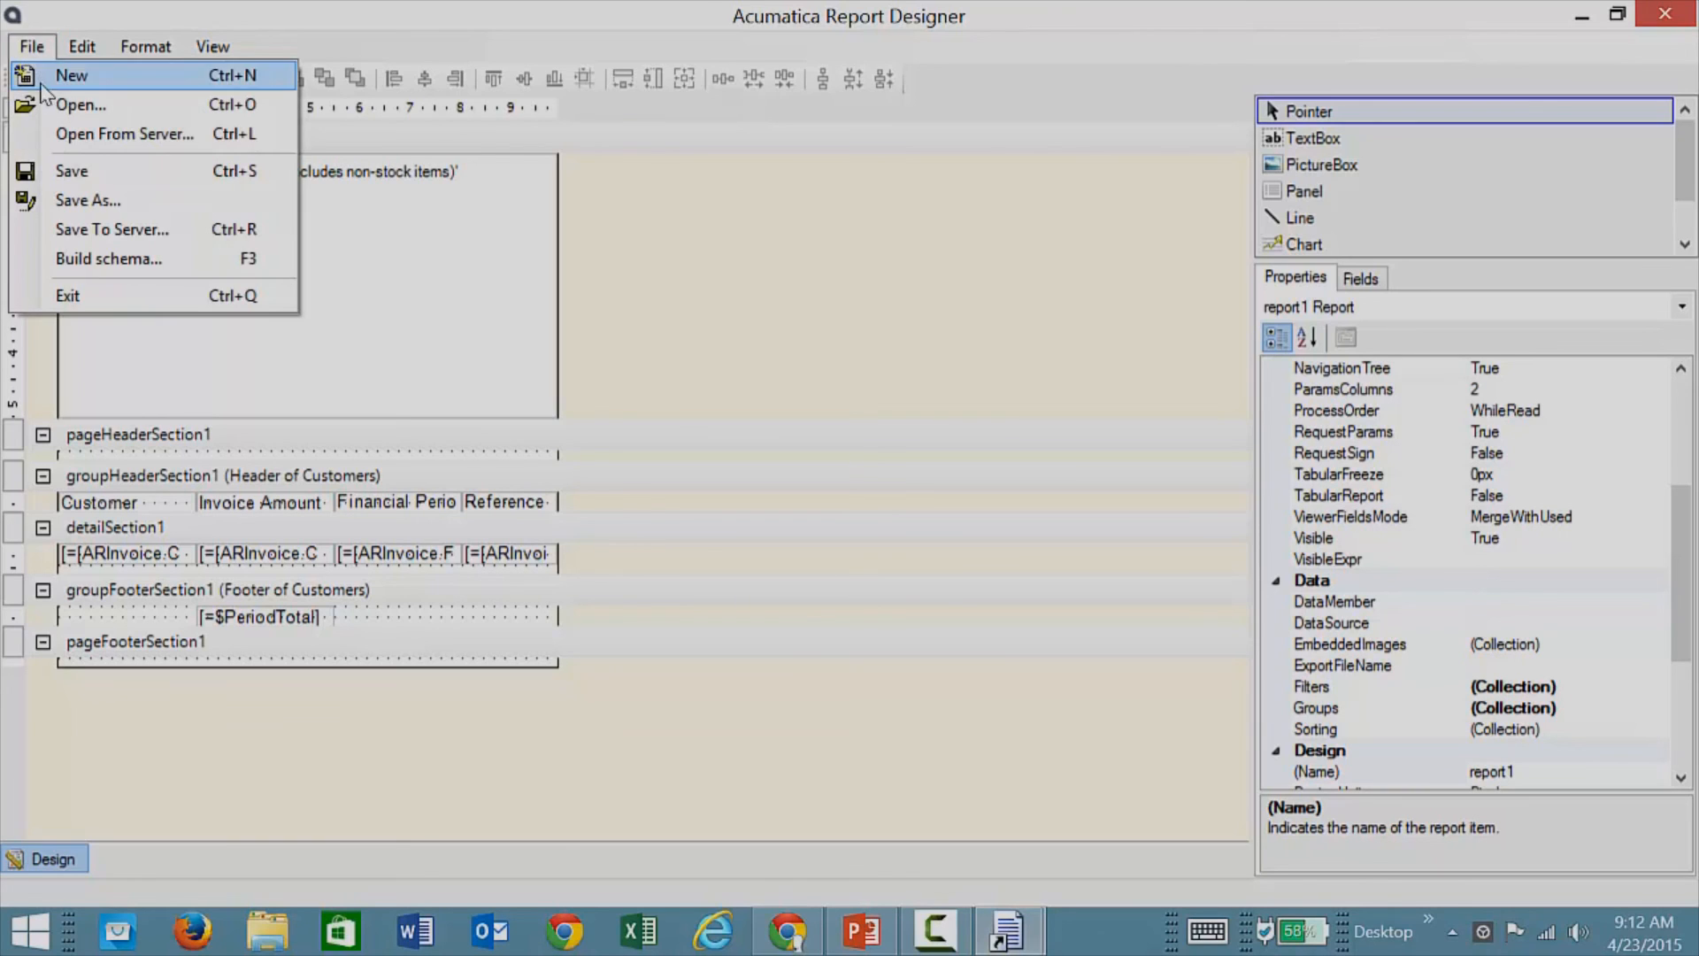
{"action": "left_click", "coordinate": [113, 221]}
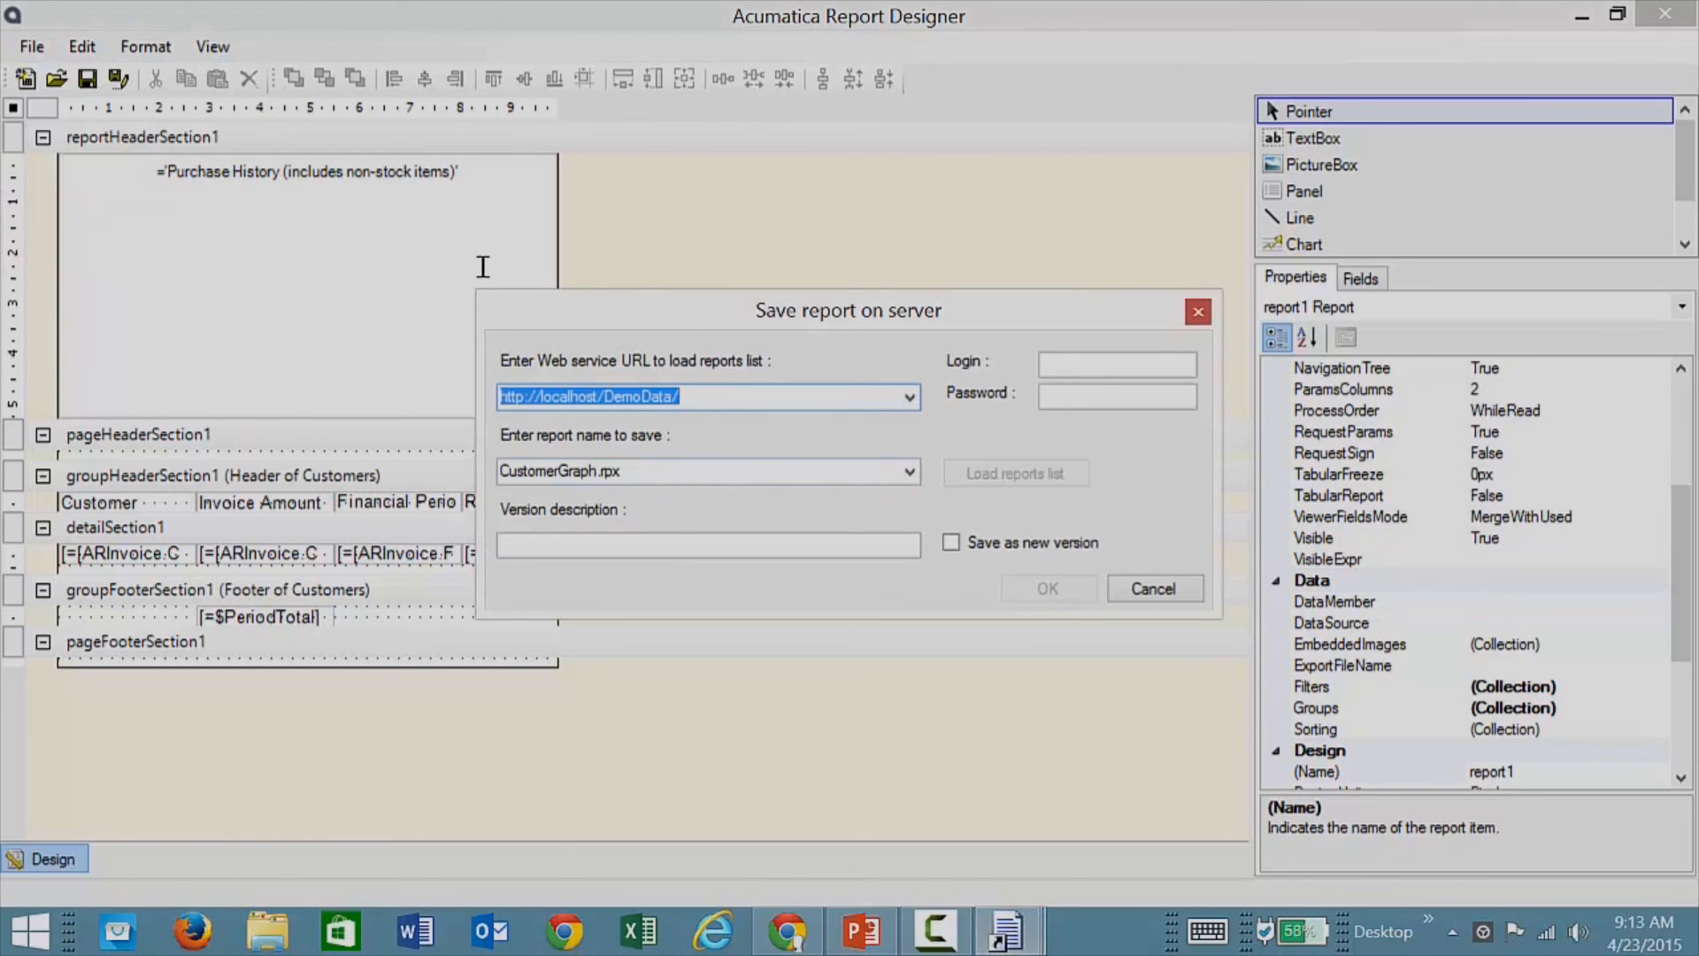
{"action": "left_click", "coordinate": [723, 399]}
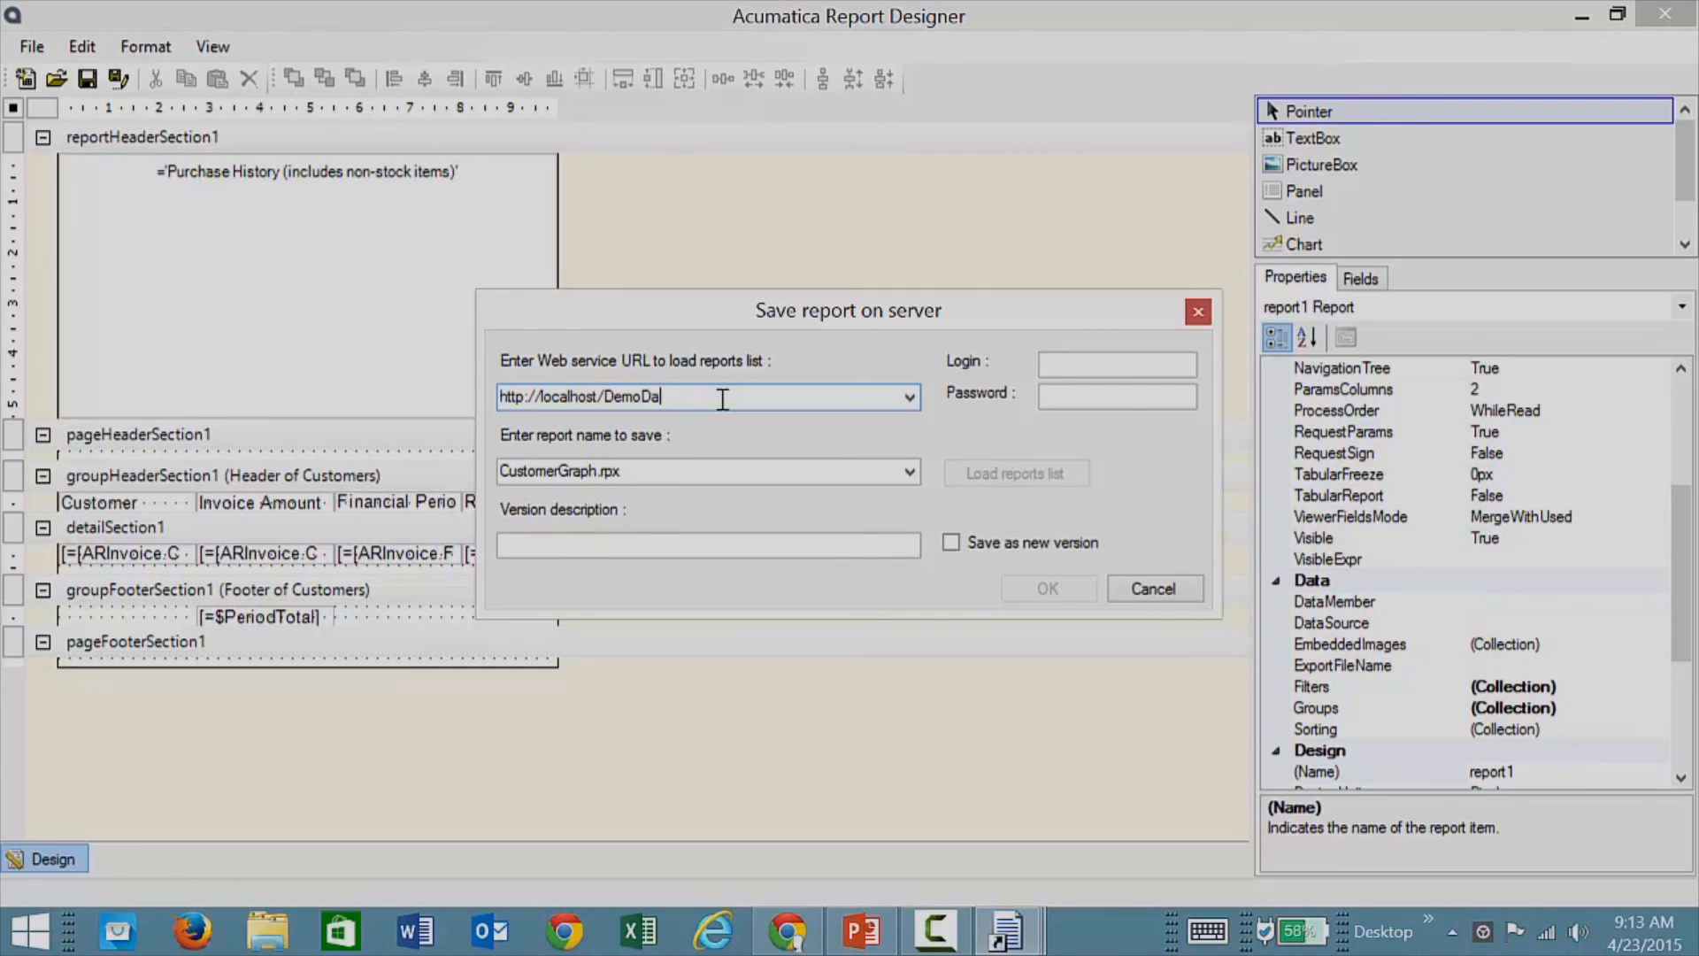
{"action": "key", "text": "BackSpace"}
{"action": "left_click", "coordinate": [1062, 365]}
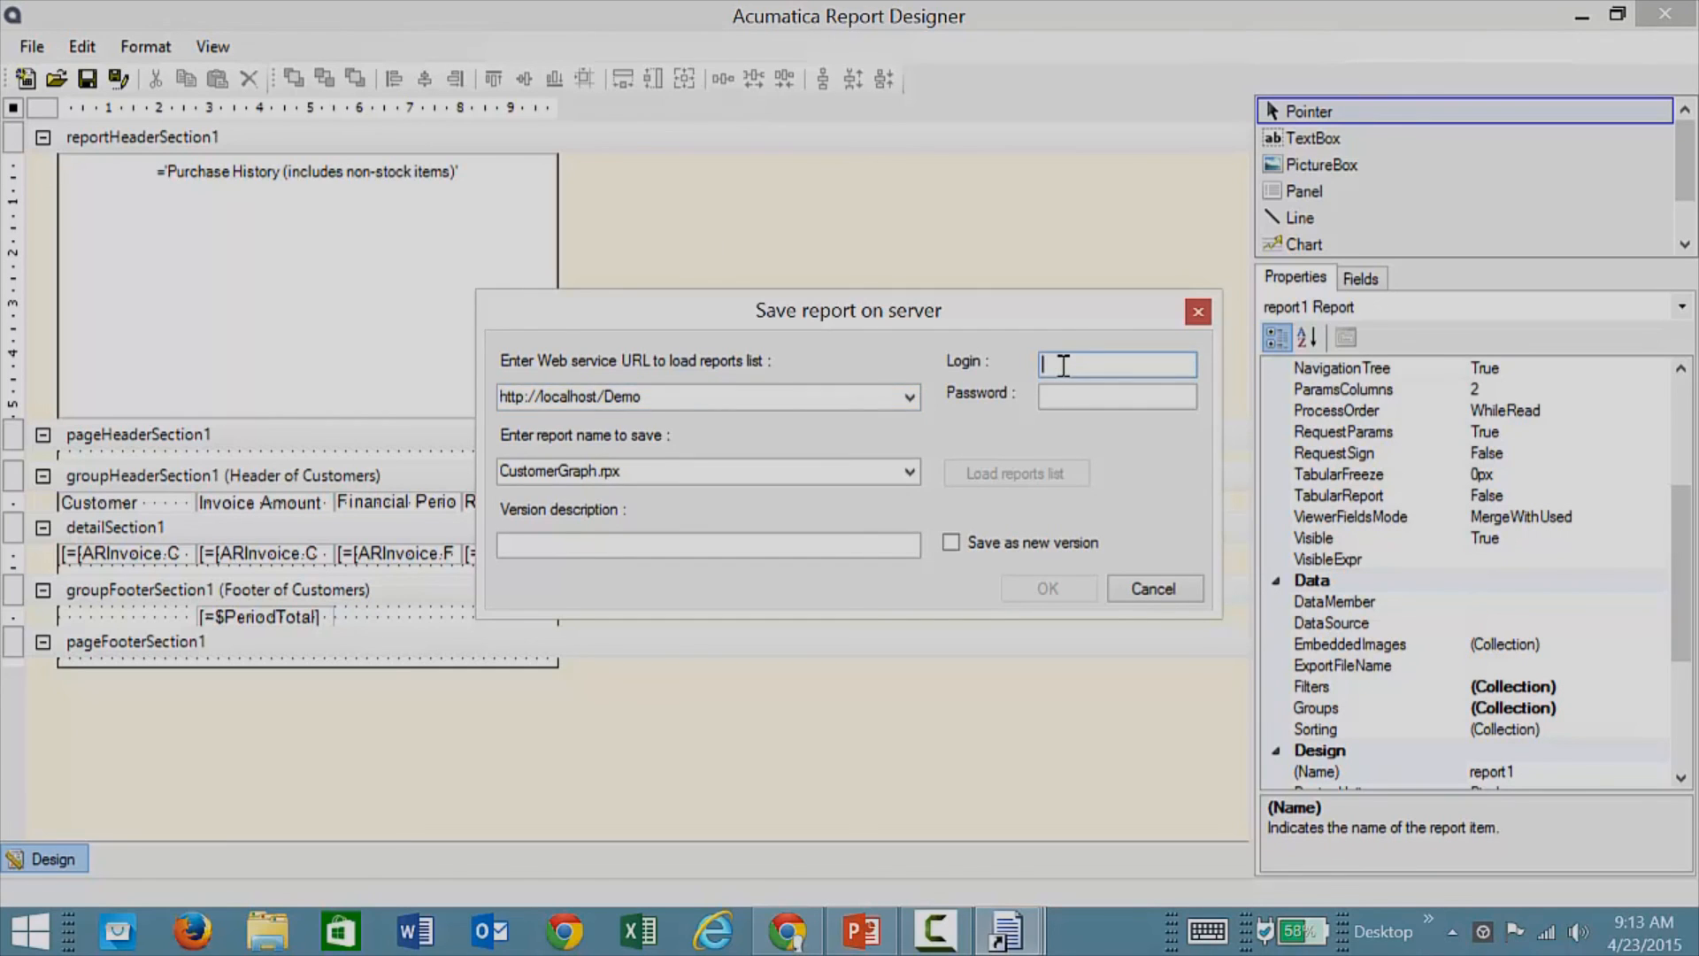
{"action": "type", "text": "admin"}
{"action": "key", "text": "Tab"}
{"action": "type", "text": "123"}
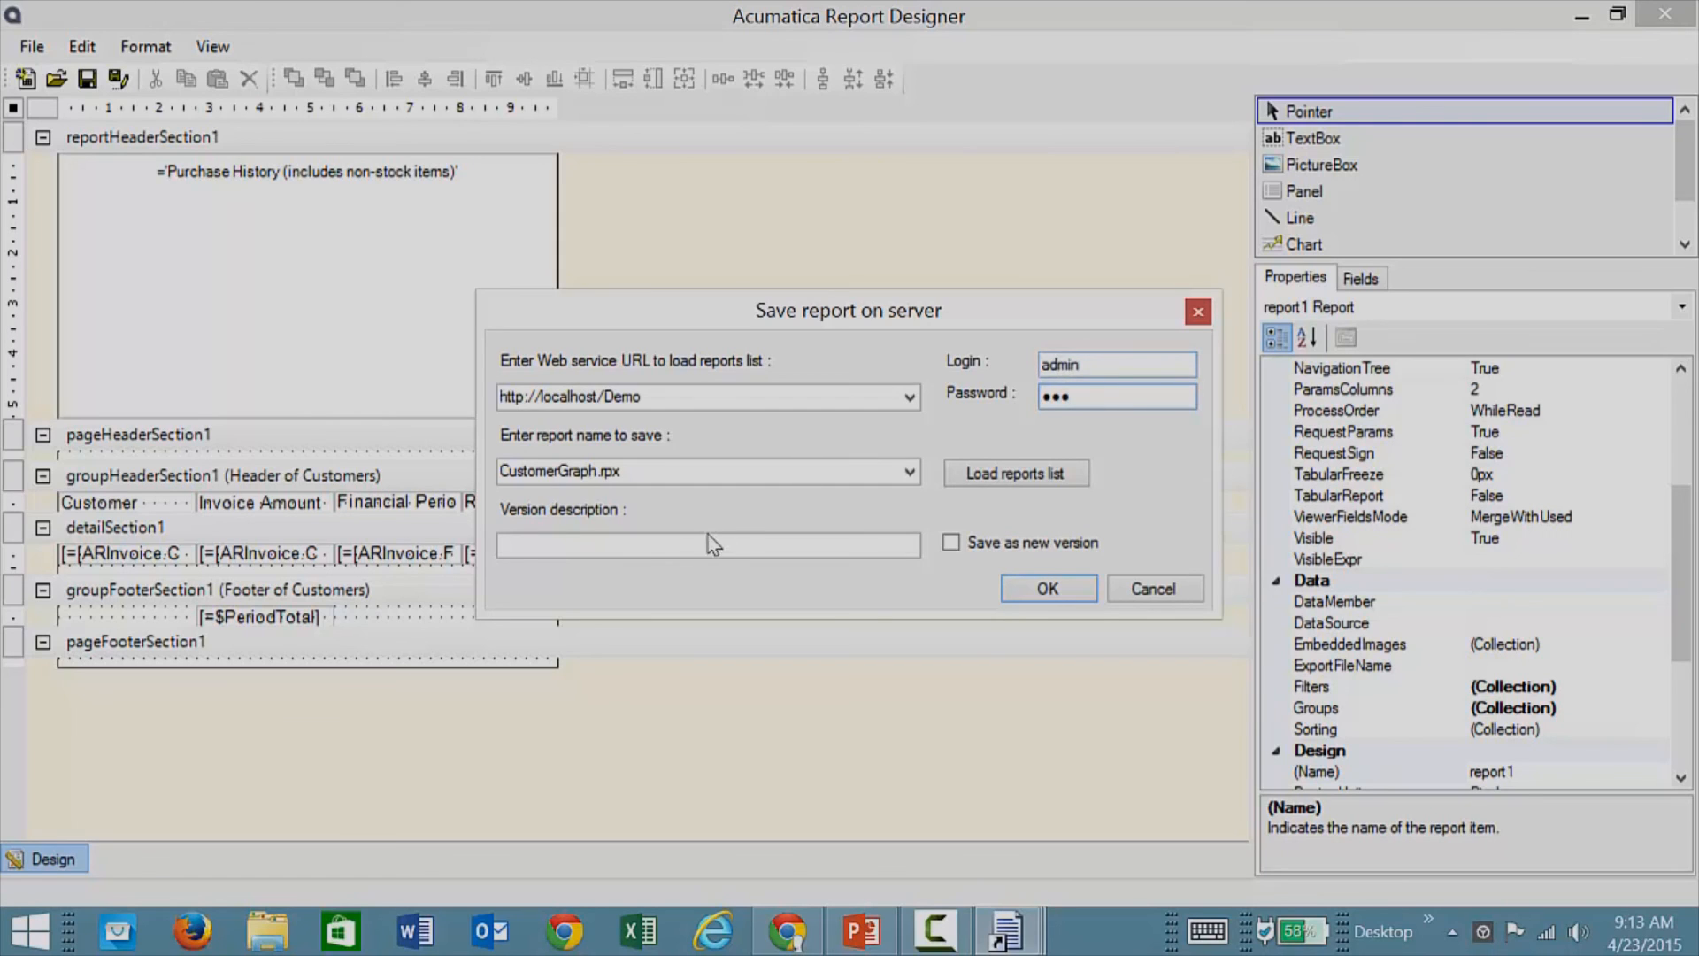
{"action": "left_click", "coordinate": [1058, 590]}
{"action": "left_click", "coordinate": [1667, 14]}
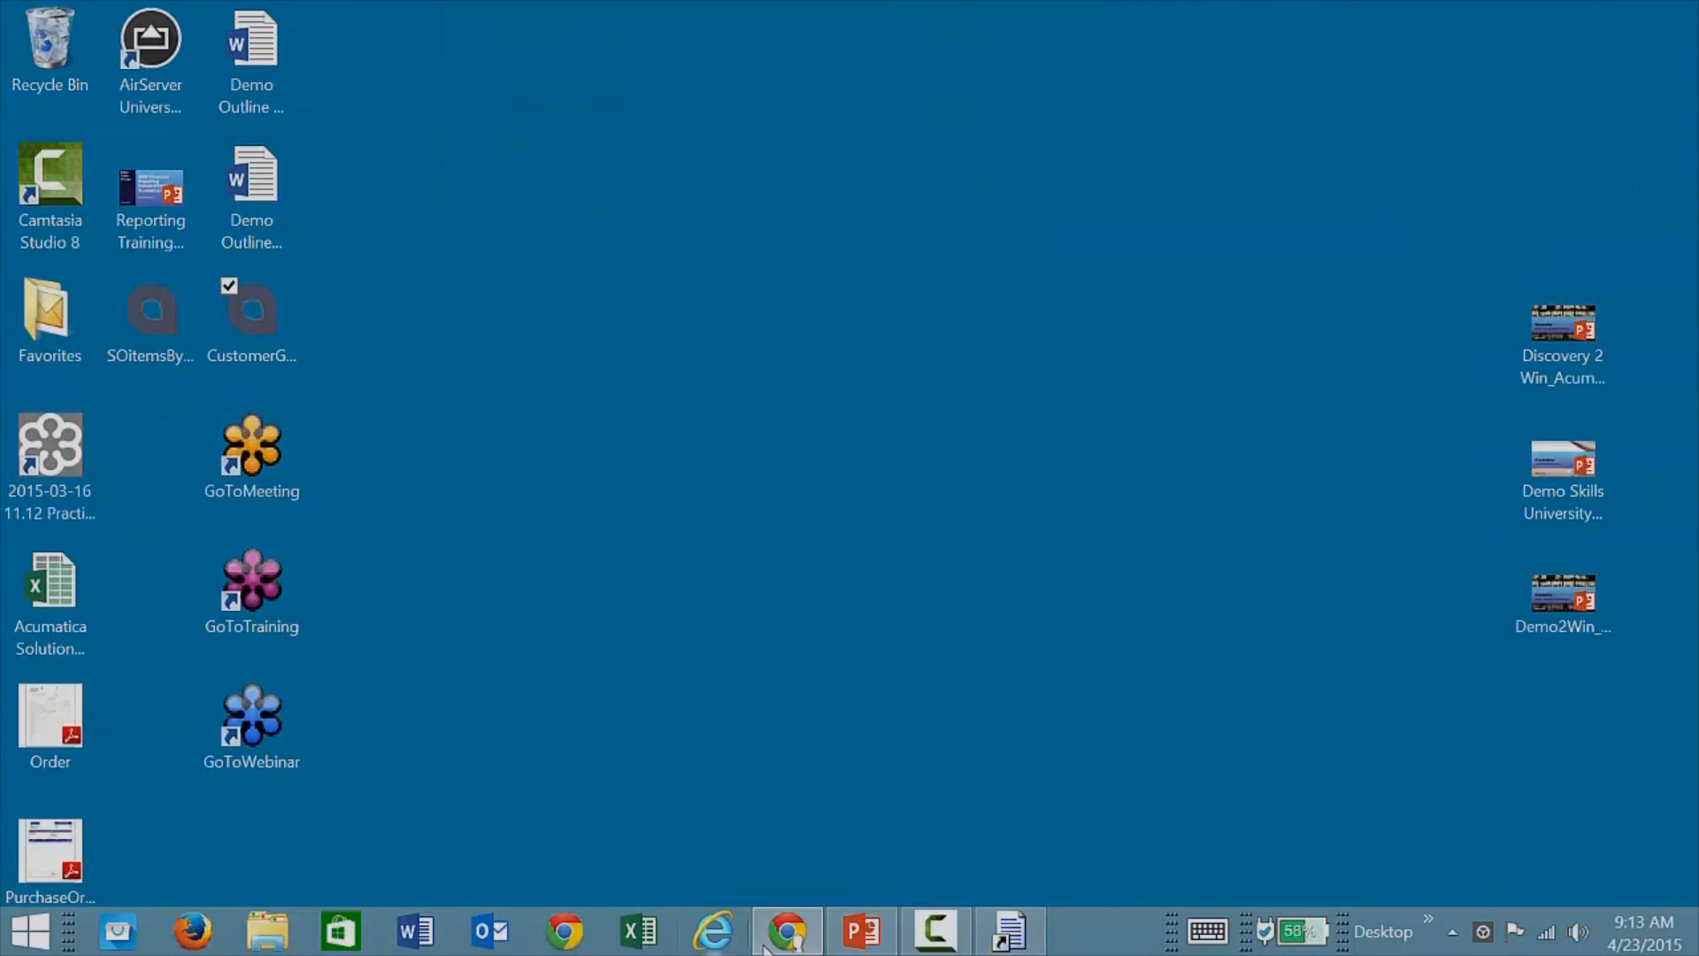
Step: Open the SO Customer report and leave its CustomerID parameter empty to include all customers
{"action": "left_click", "coordinate": [786, 930]}
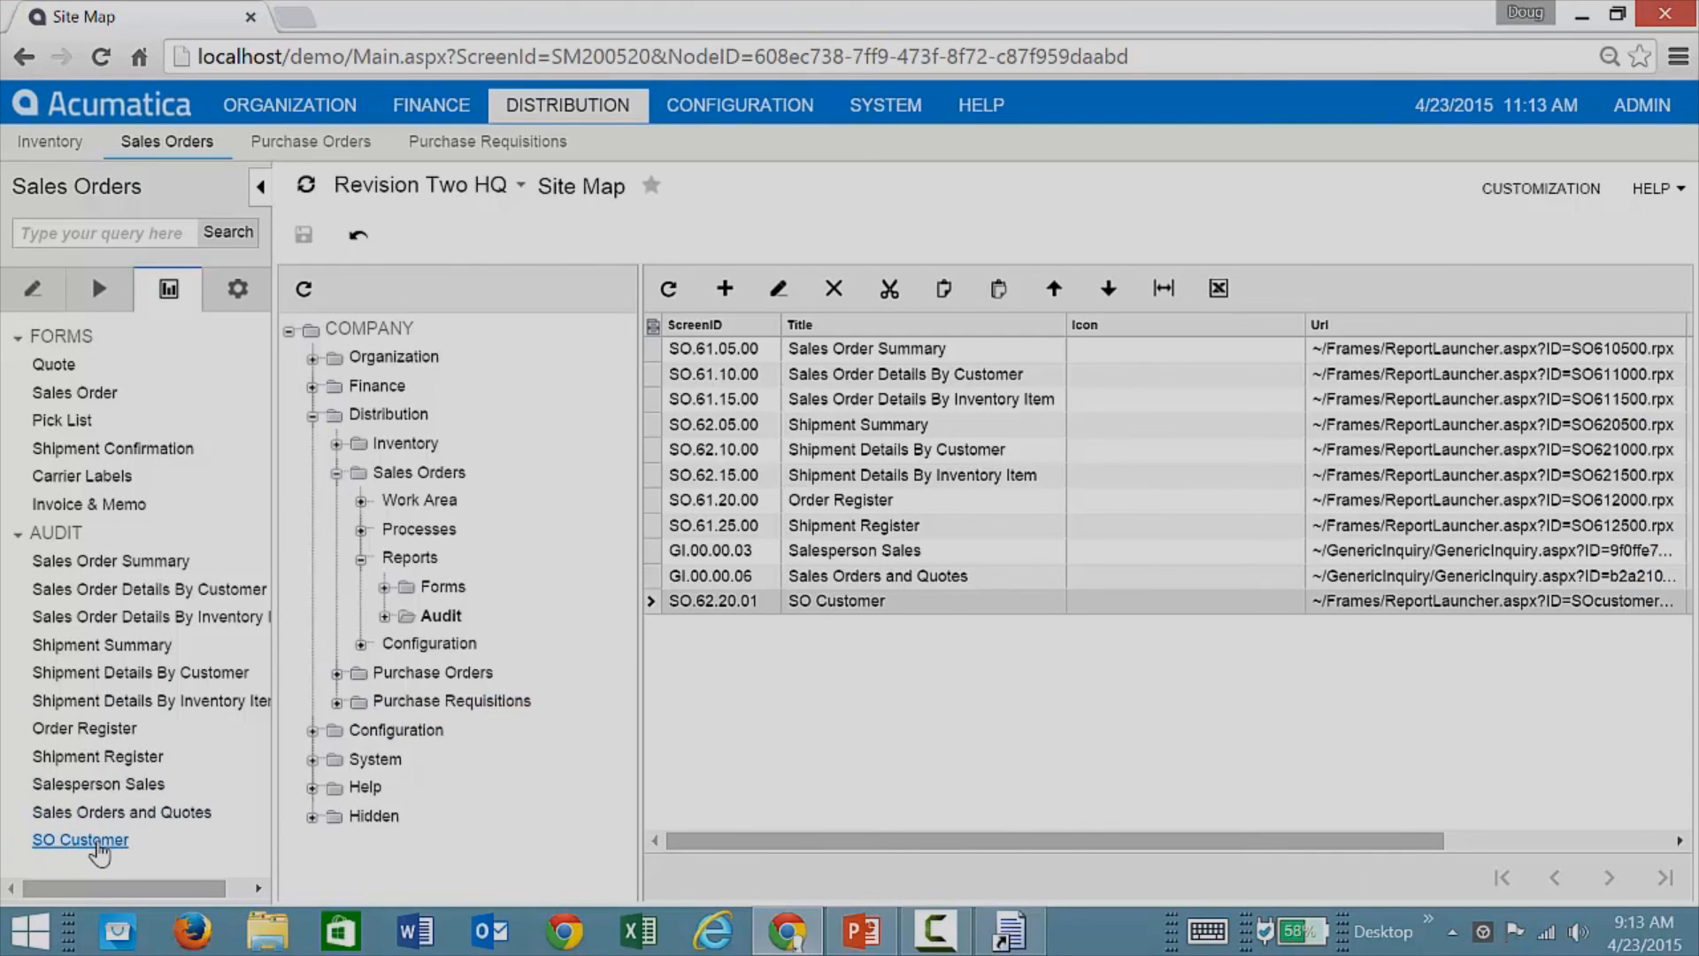
{"action": "left_click", "coordinate": [99, 844]}
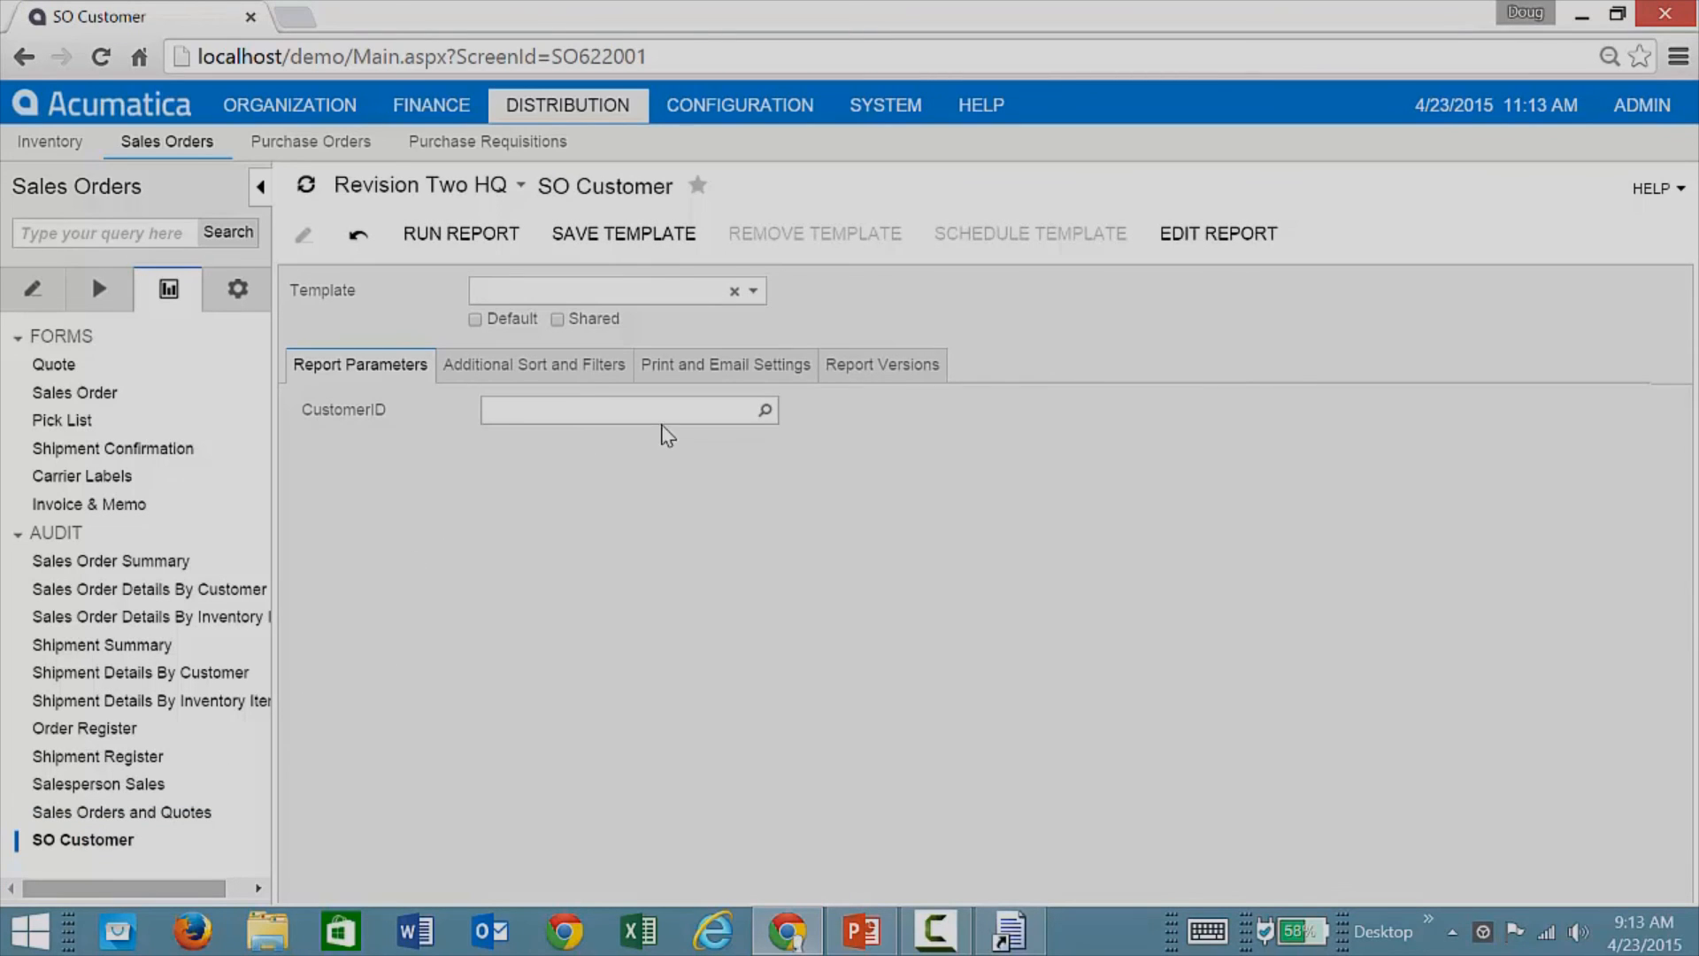
{"action": "left_click", "coordinate": [766, 412]}
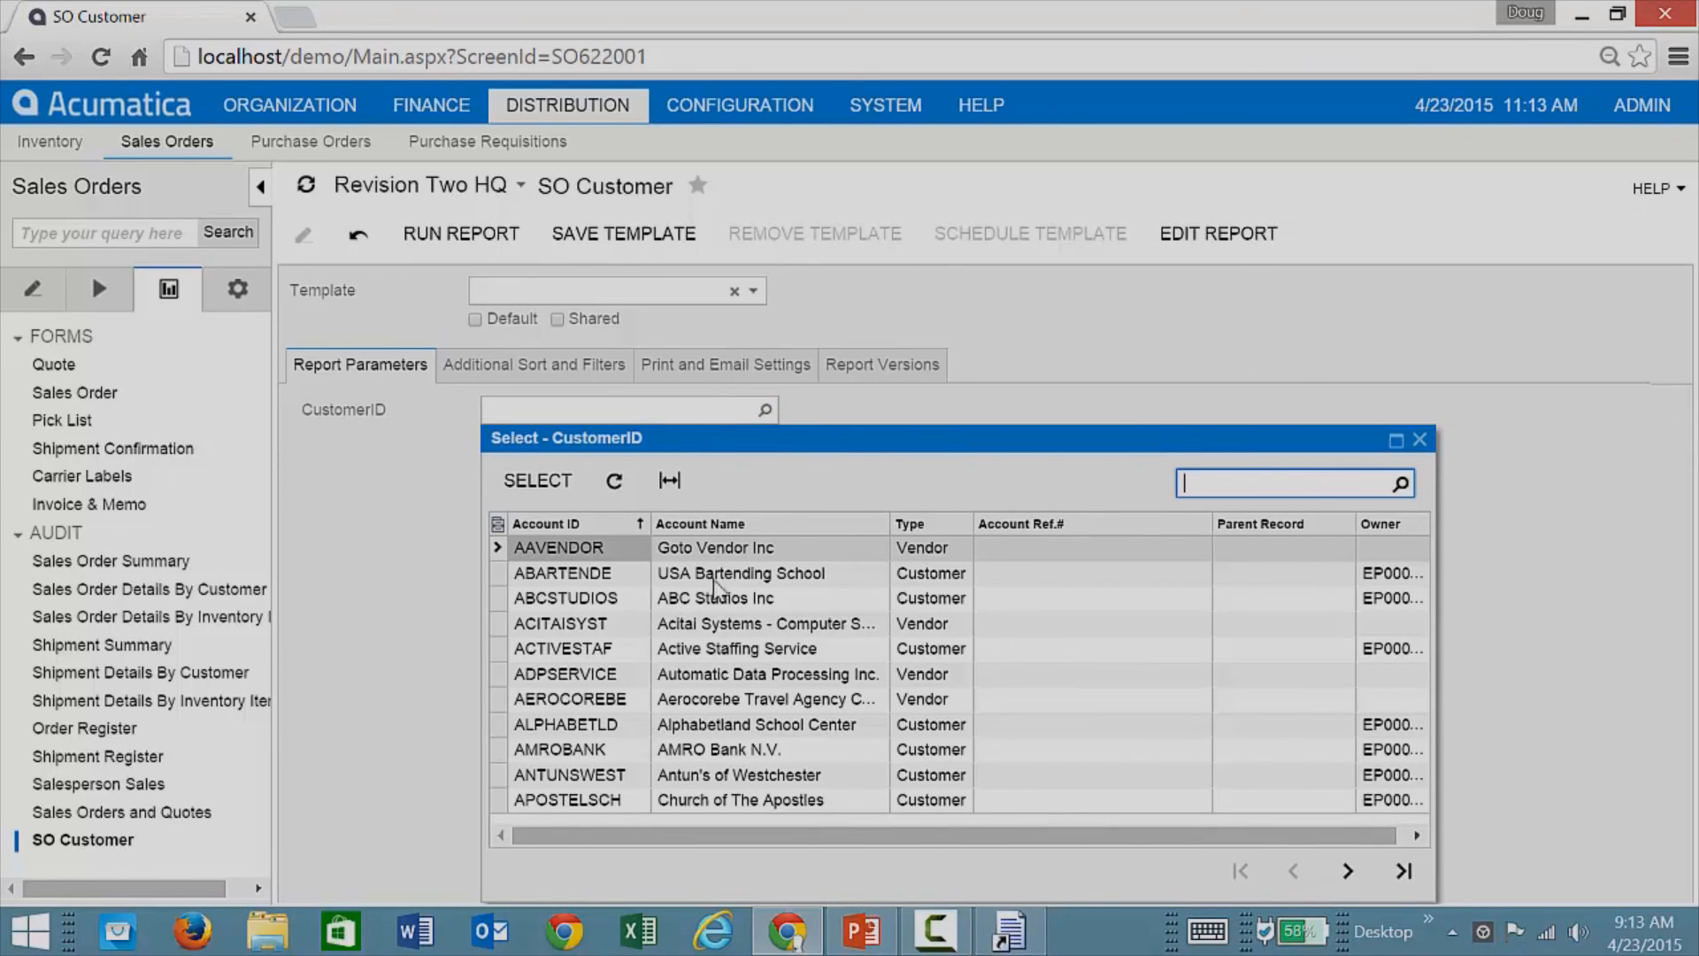
{"action": "left_click", "coordinate": [1419, 439]}
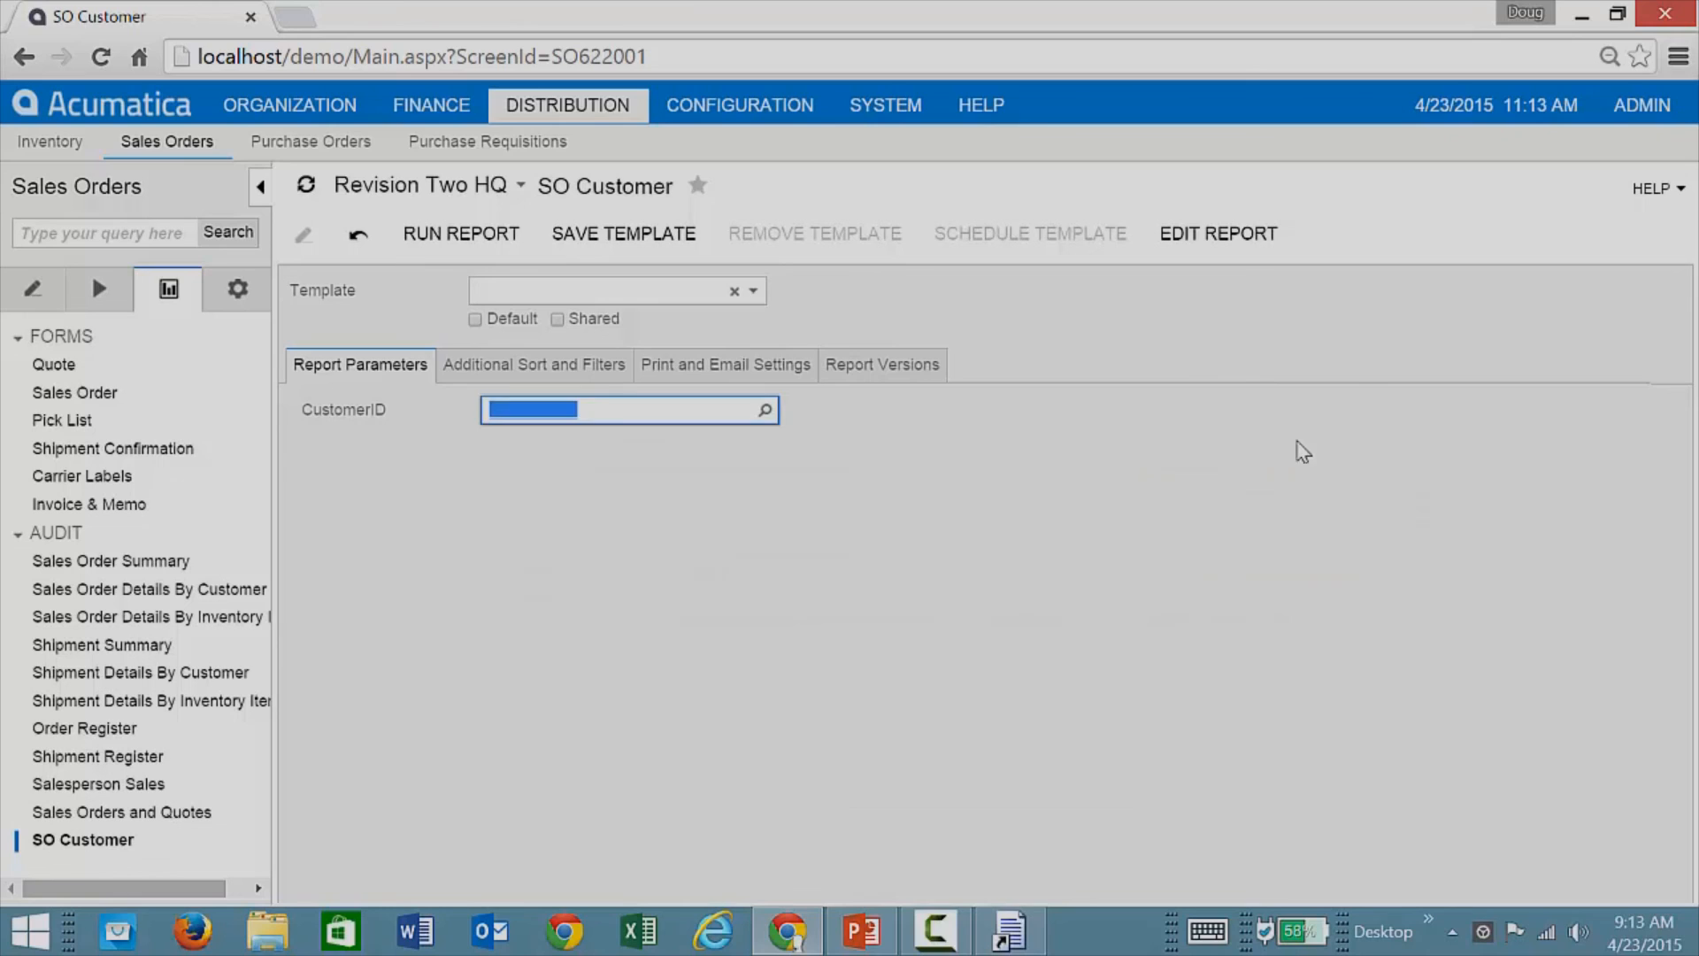
{"action": "left_click", "coordinate": [999, 496]}
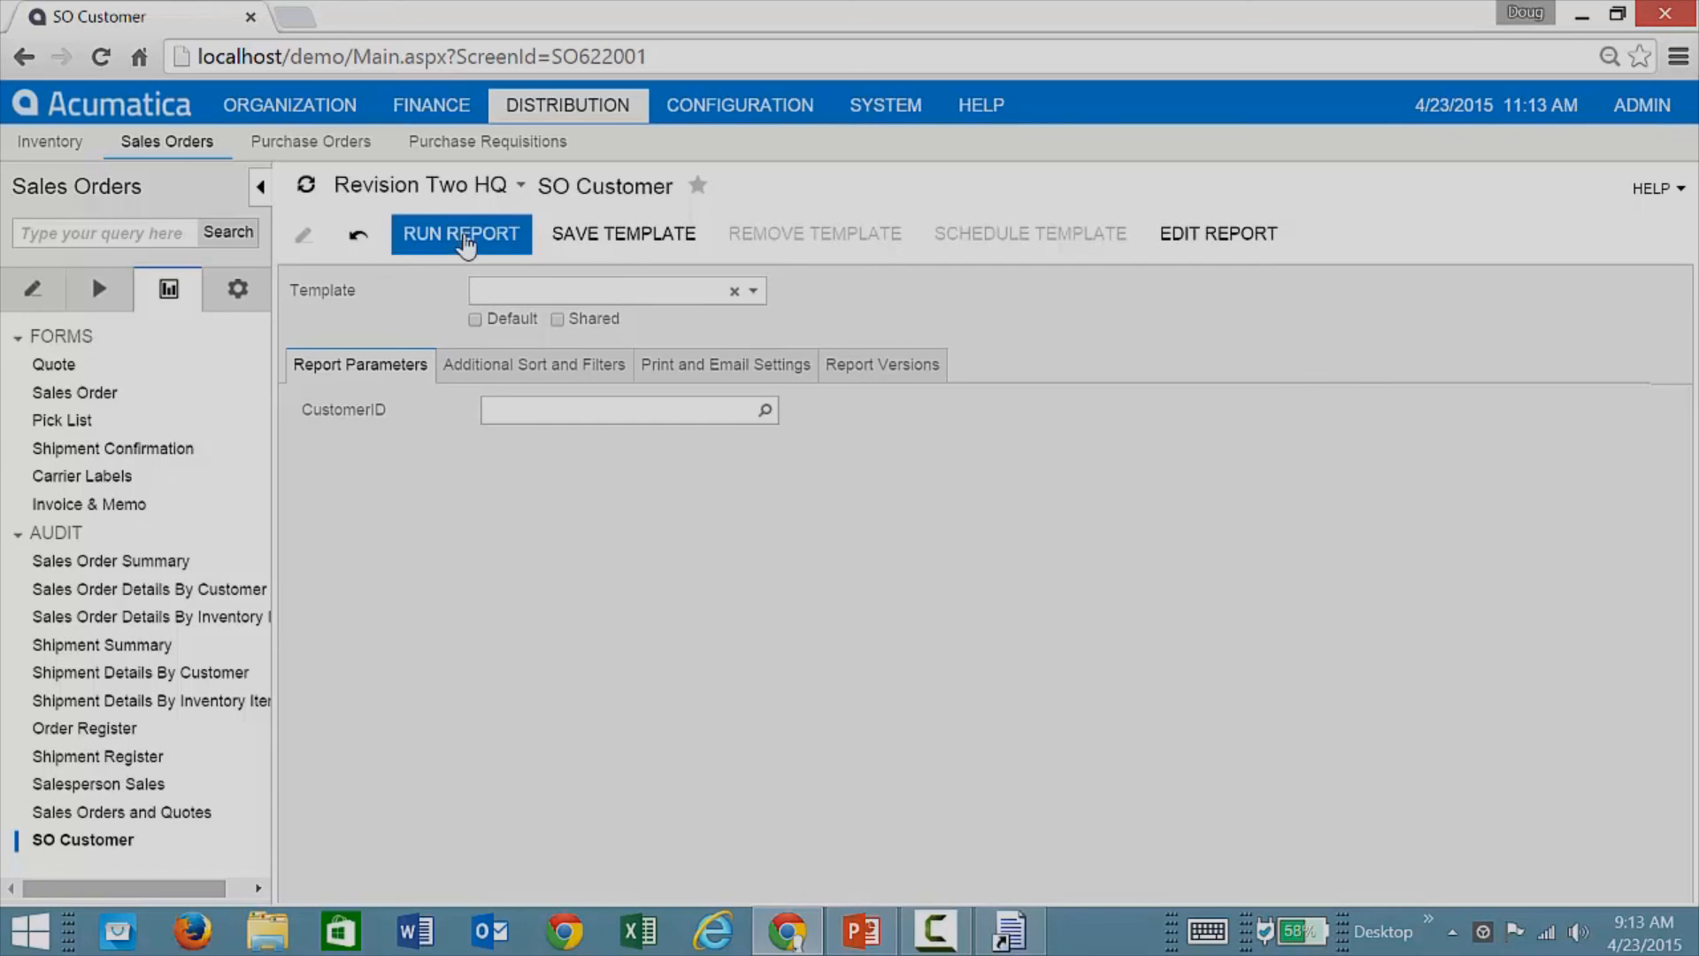
Step: Run SO Customer for all customers, page through the per-customer purchase-history charts, then open System
{"action": "left_click", "coordinate": [466, 243]}
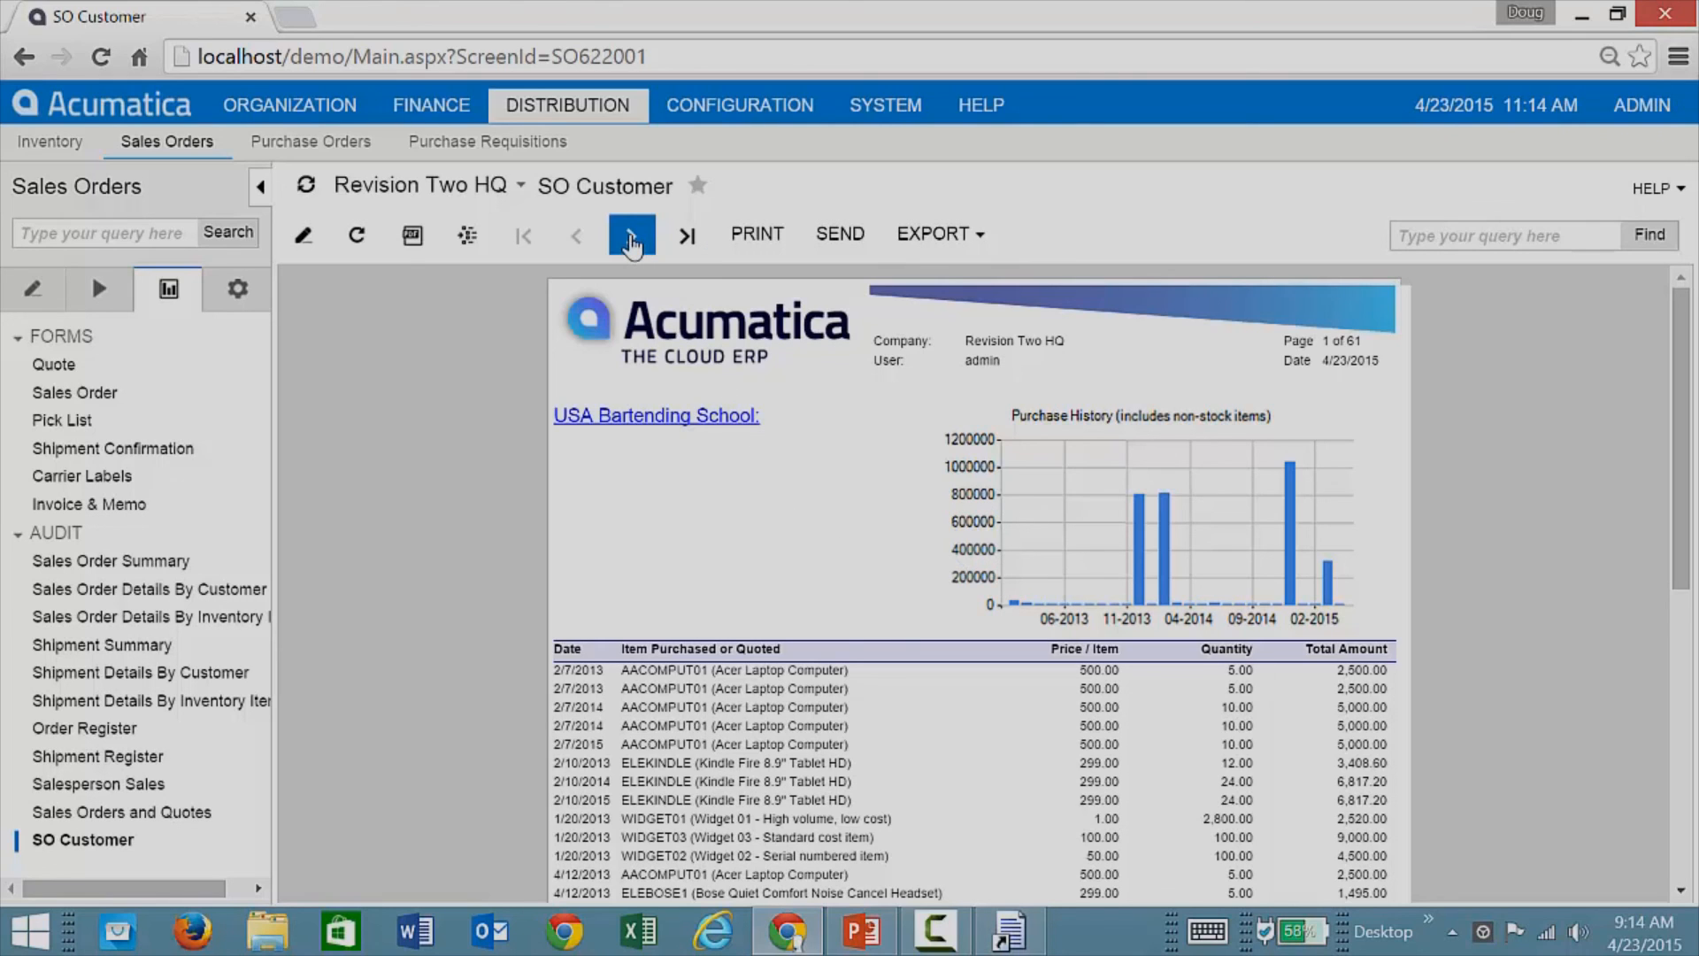
{"action": "left_click", "coordinate": [631, 237]}
{"action": "left_click", "coordinate": [630, 237]}
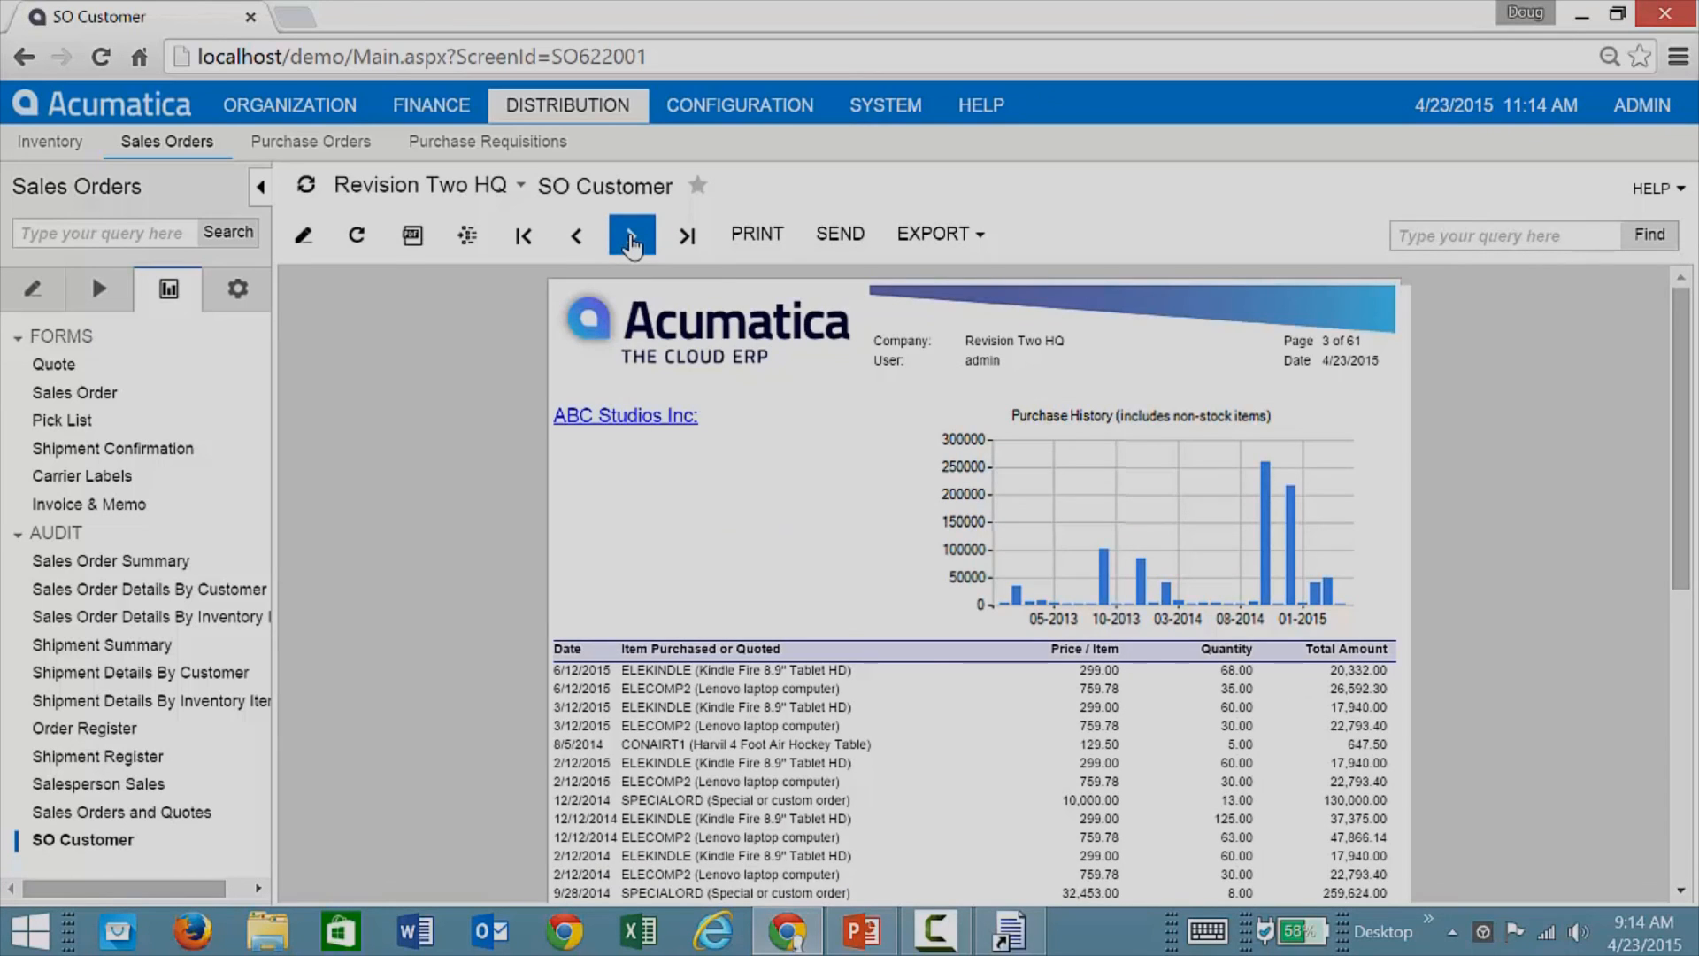
{"action": "left_click", "coordinate": [630, 237]}
{"action": "left_click", "coordinate": [631, 237]}
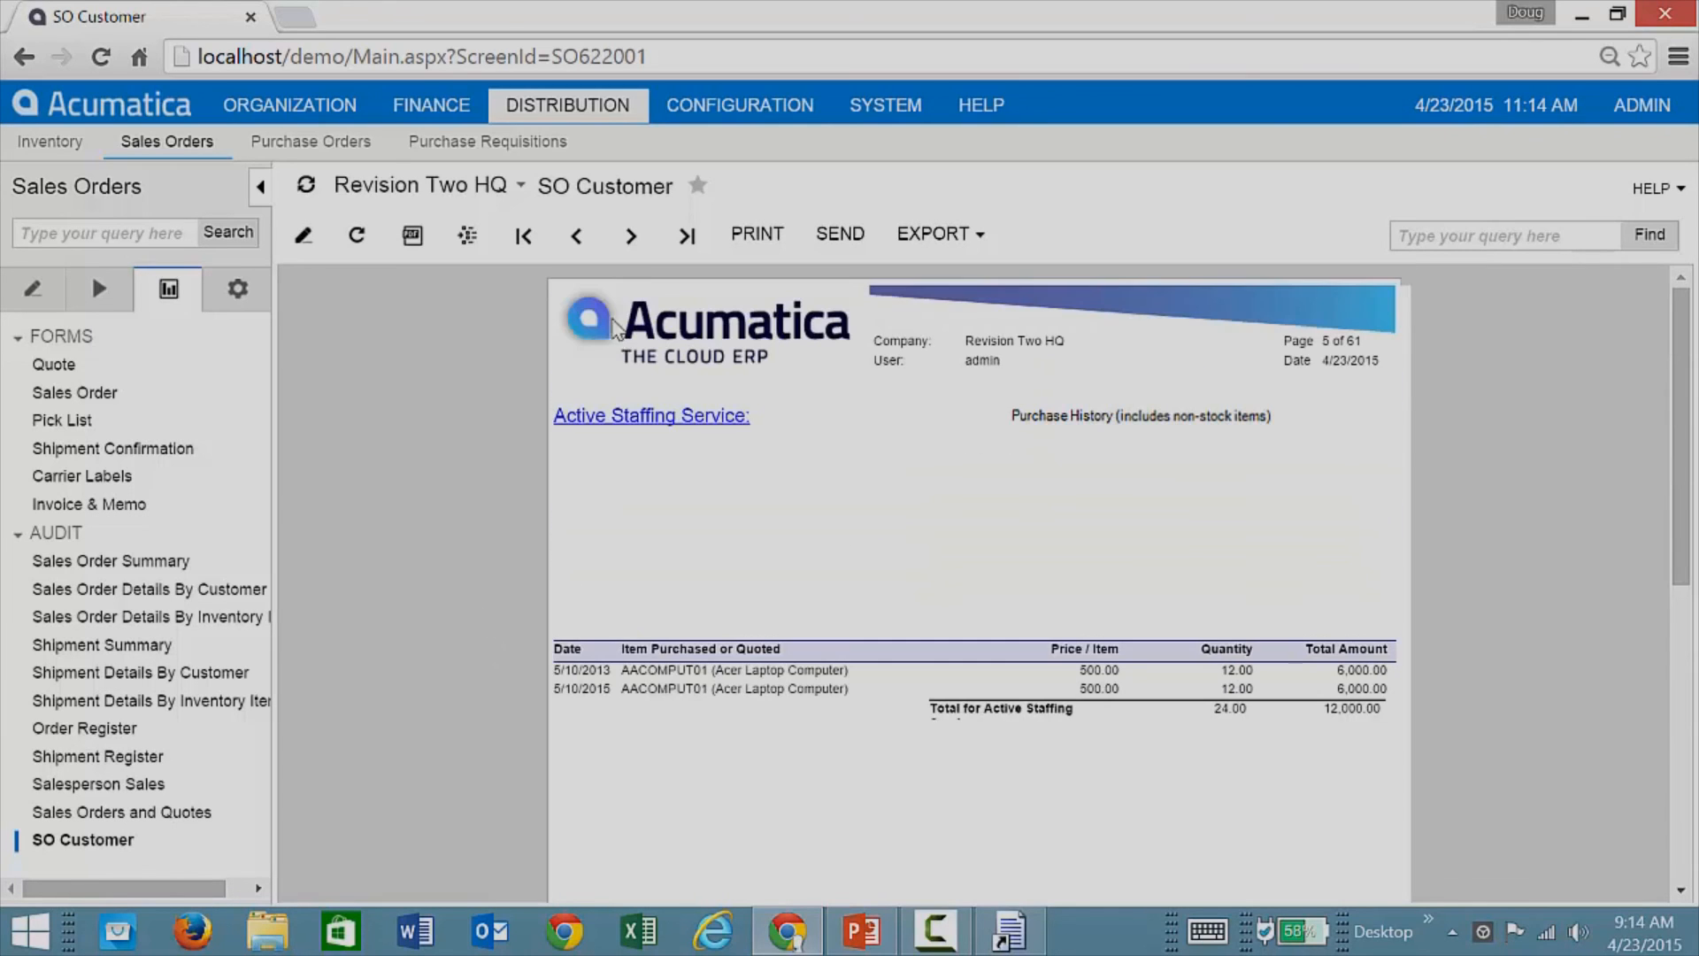
{"action": "left_click", "coordinate": [636, 250]}
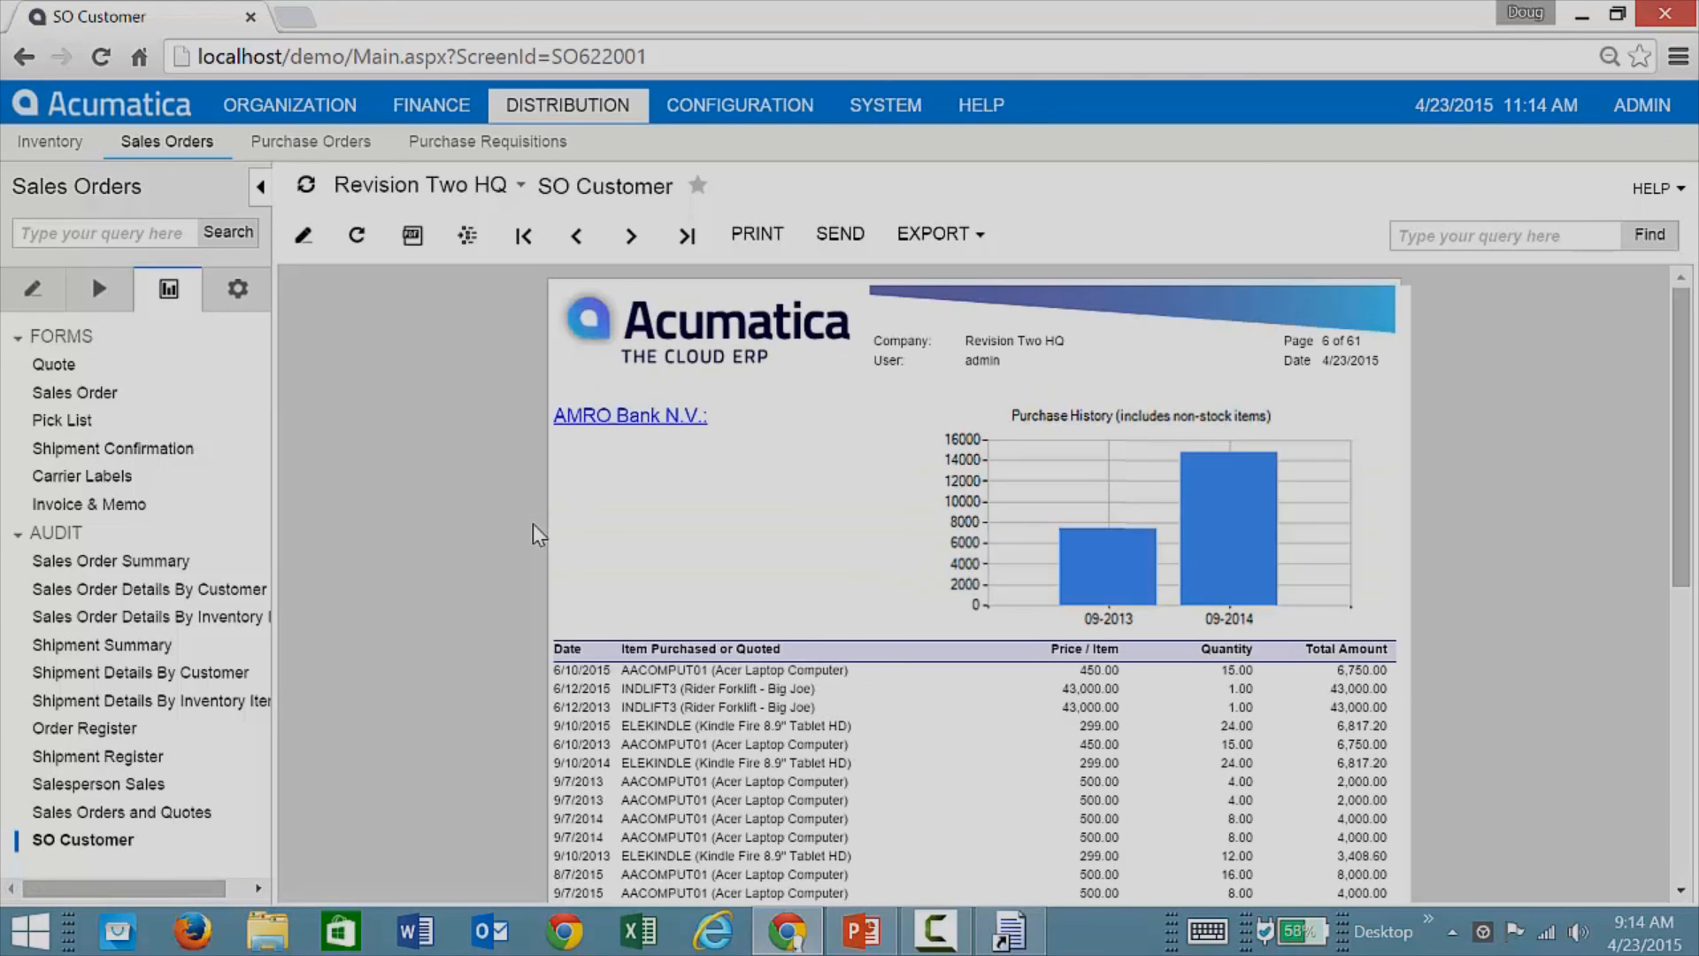
{"action": "scroll", "coordinate": [525, 551], "scroll_direction": "down", "scroll_amount": 2}
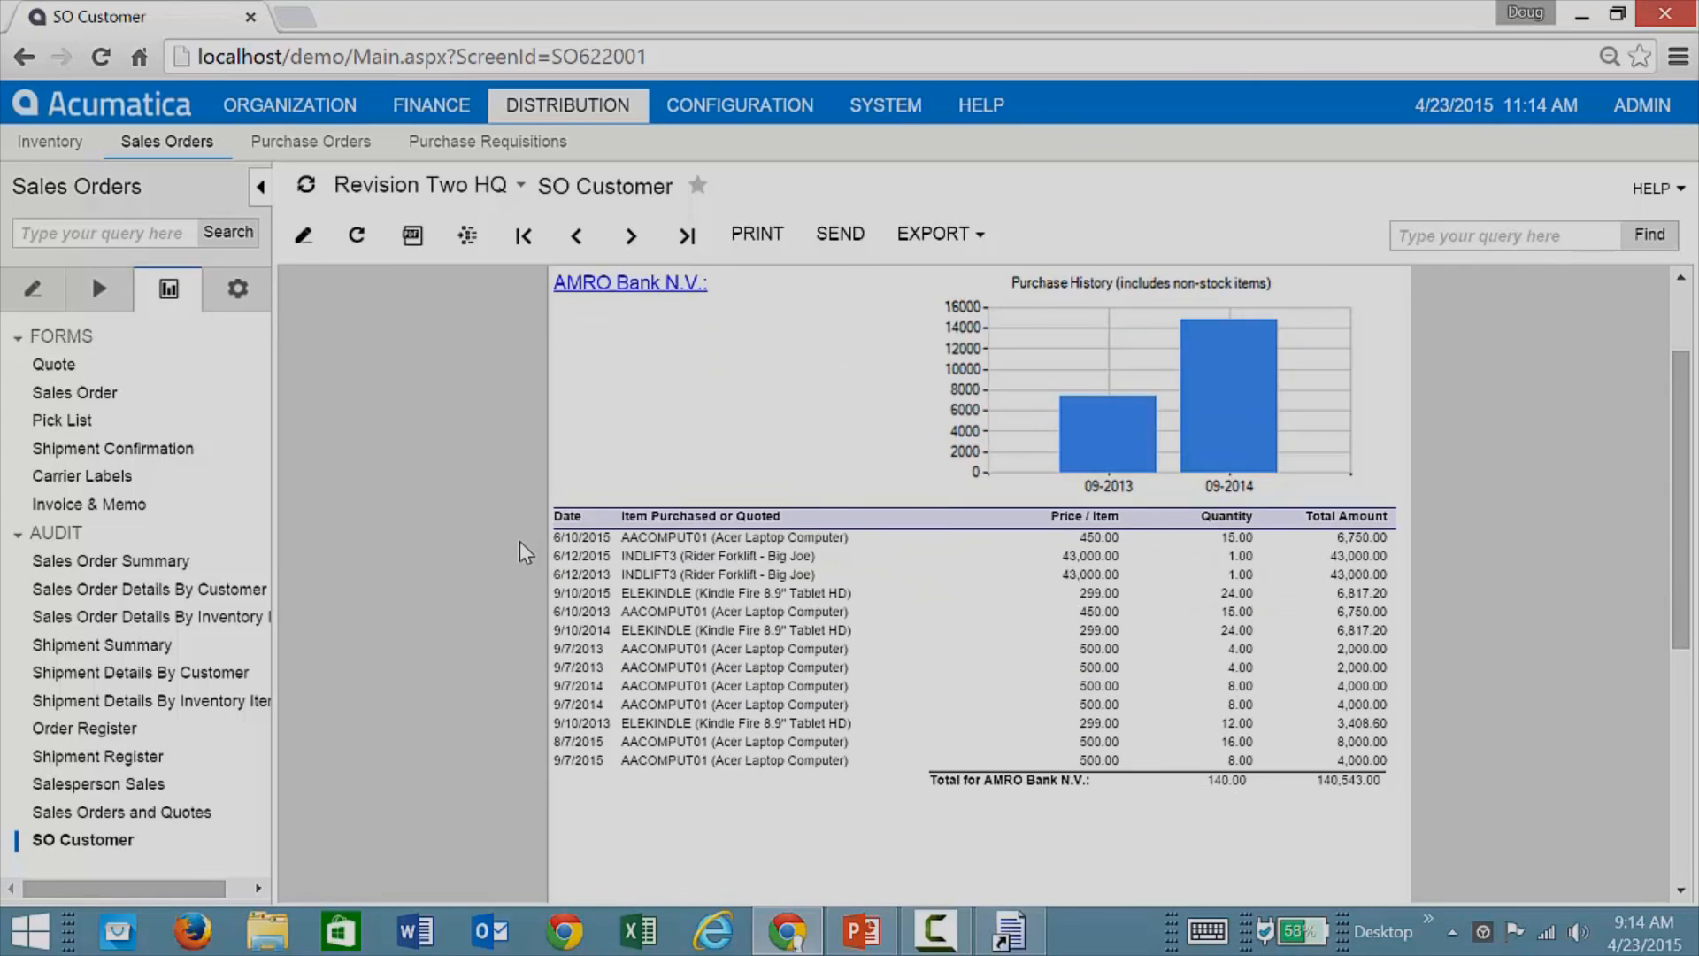
{"action": "scroll", "coordinate": [526, 553], "scroll_direction": "up", "scroll_amount": 2}
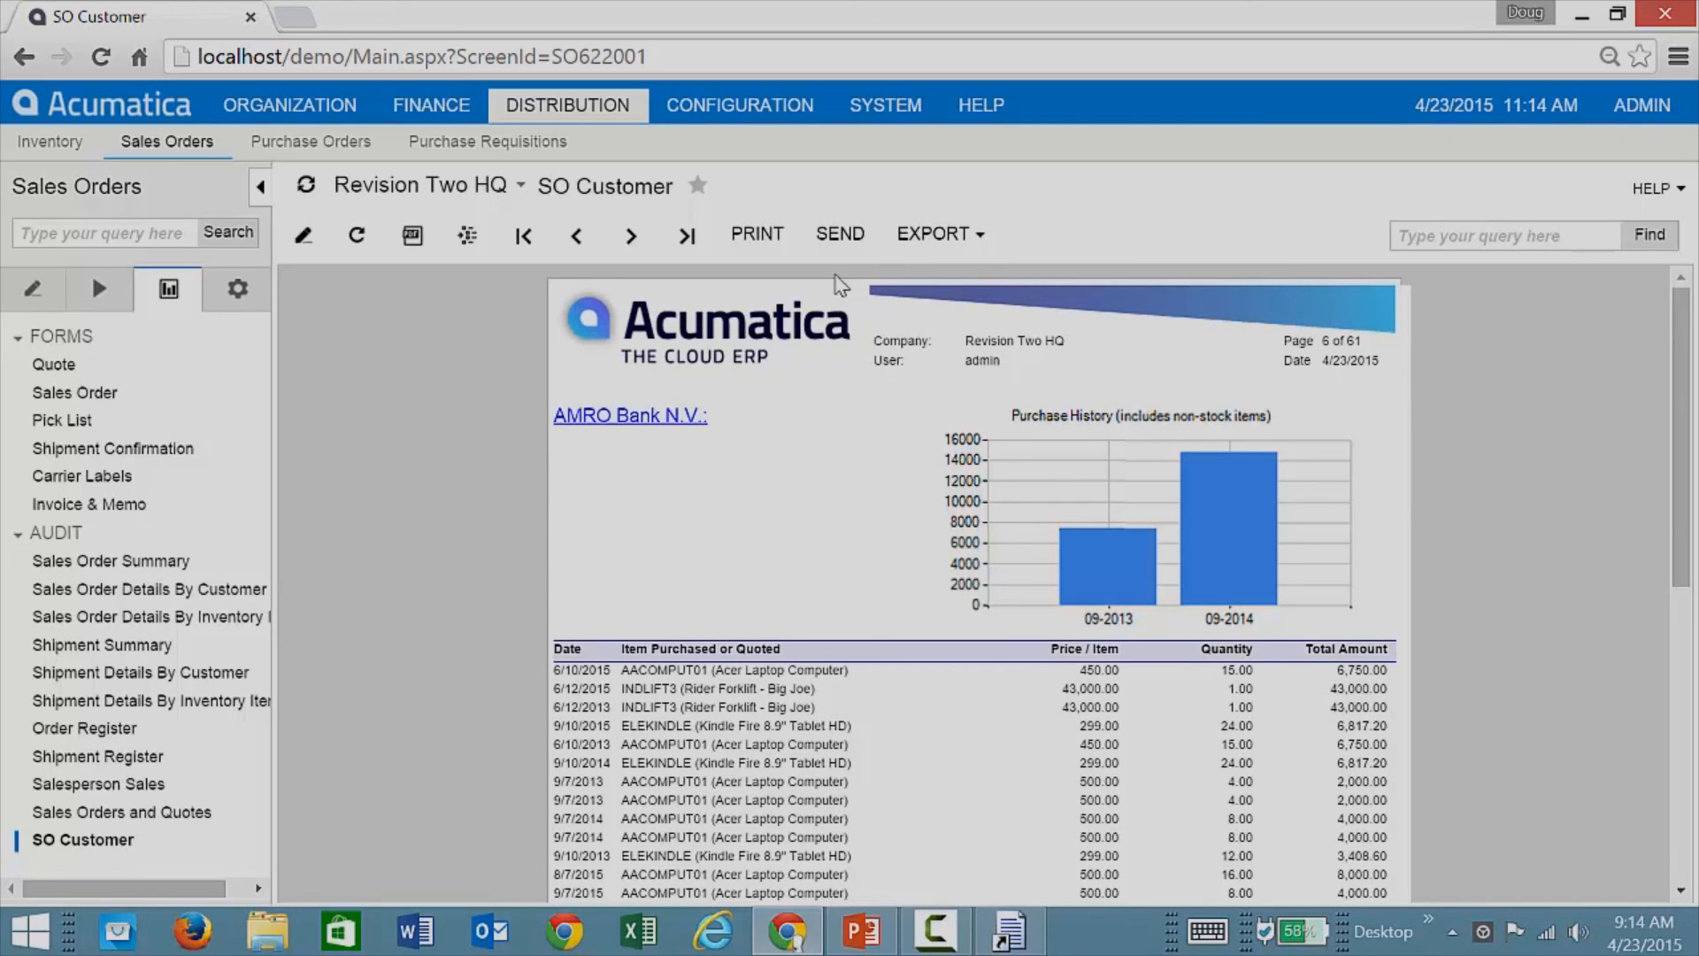
{"action": "left_click", "coordinate": [885, 106]}
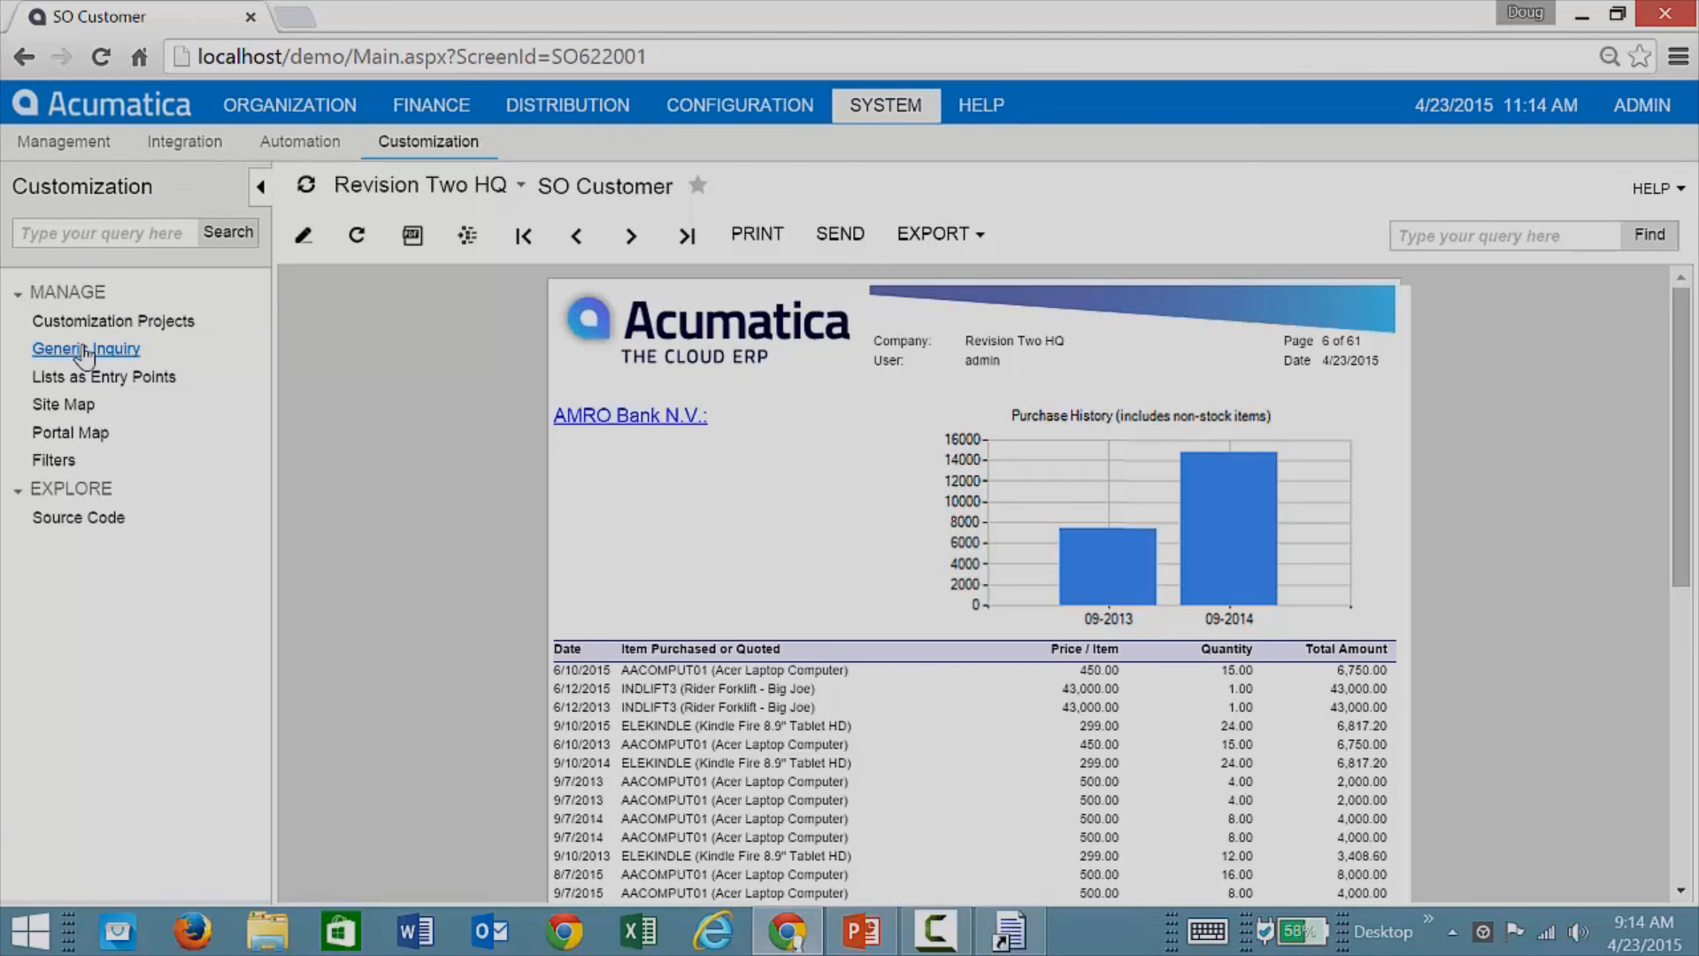